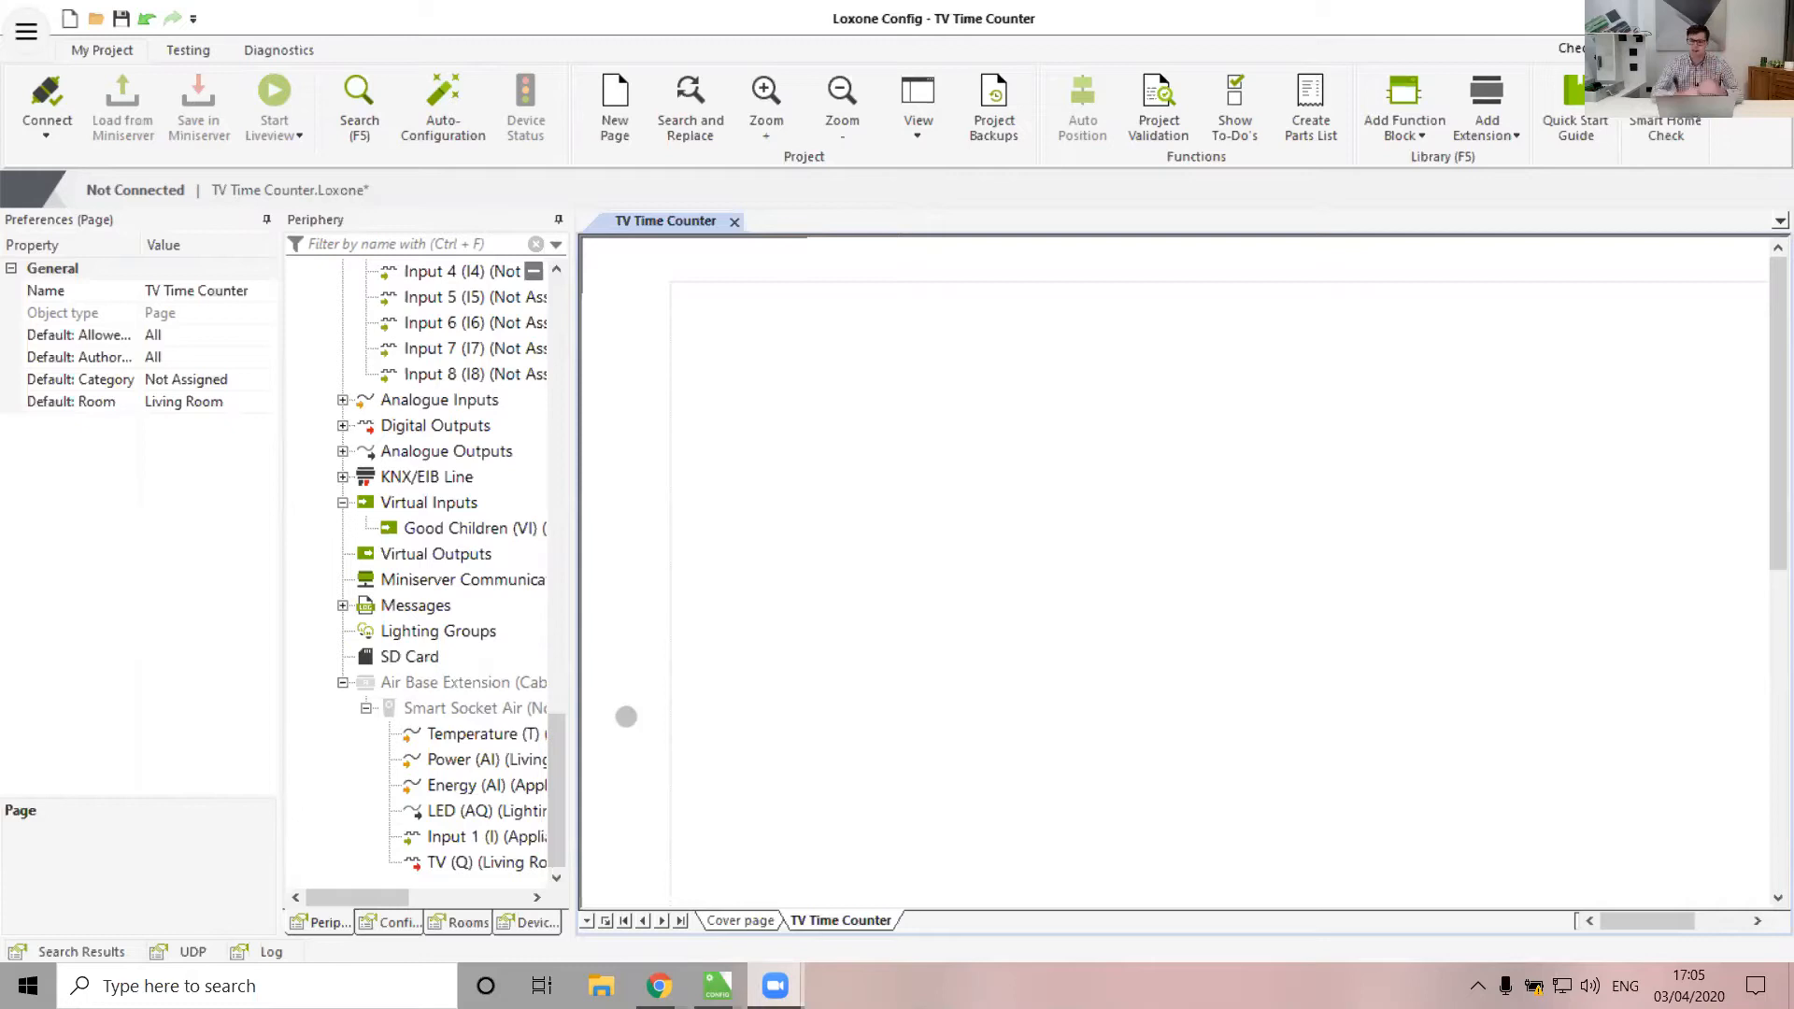
Insert a Radio Buttons (8x) block on the TV Time Counter page
{"action": "left_click", "coordinate": [1399, 90]}
{"action": "type", "text": "radio"}
{"action": "key", "text": "Down"}
{"action": "key", "text": "Return"}
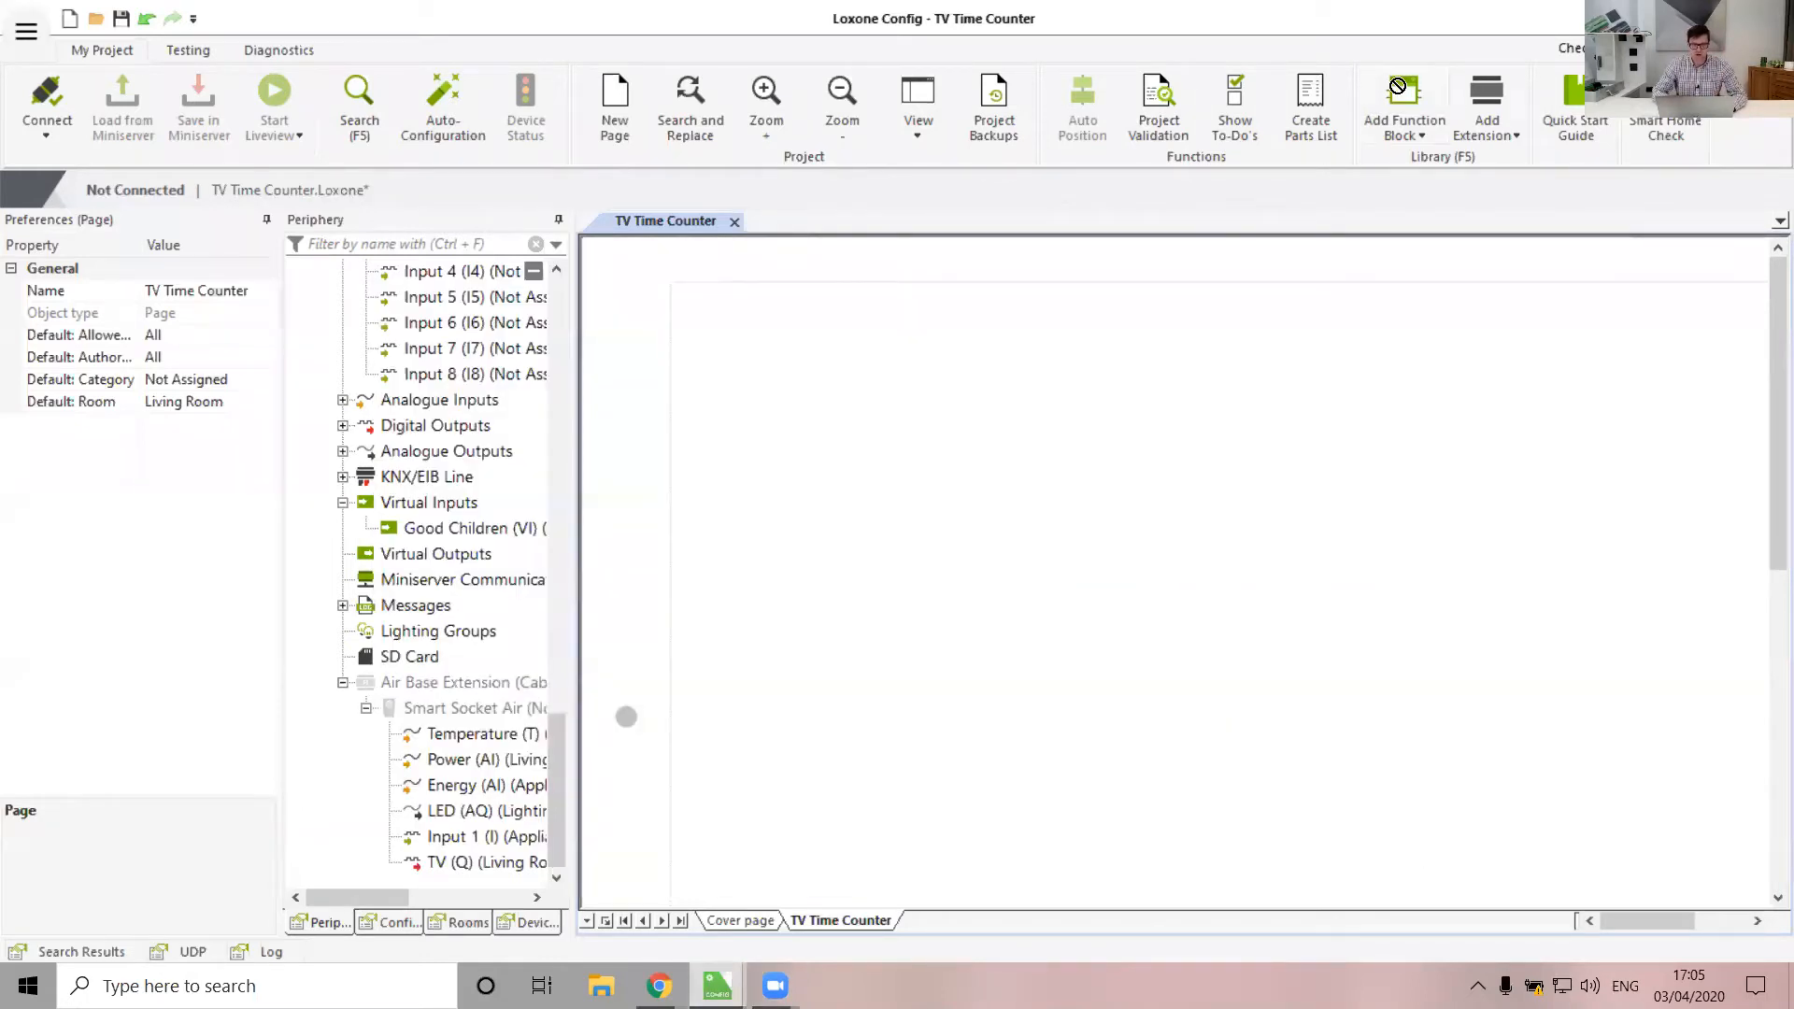
{"action": "left_click", "coordinate": [697, 310]}
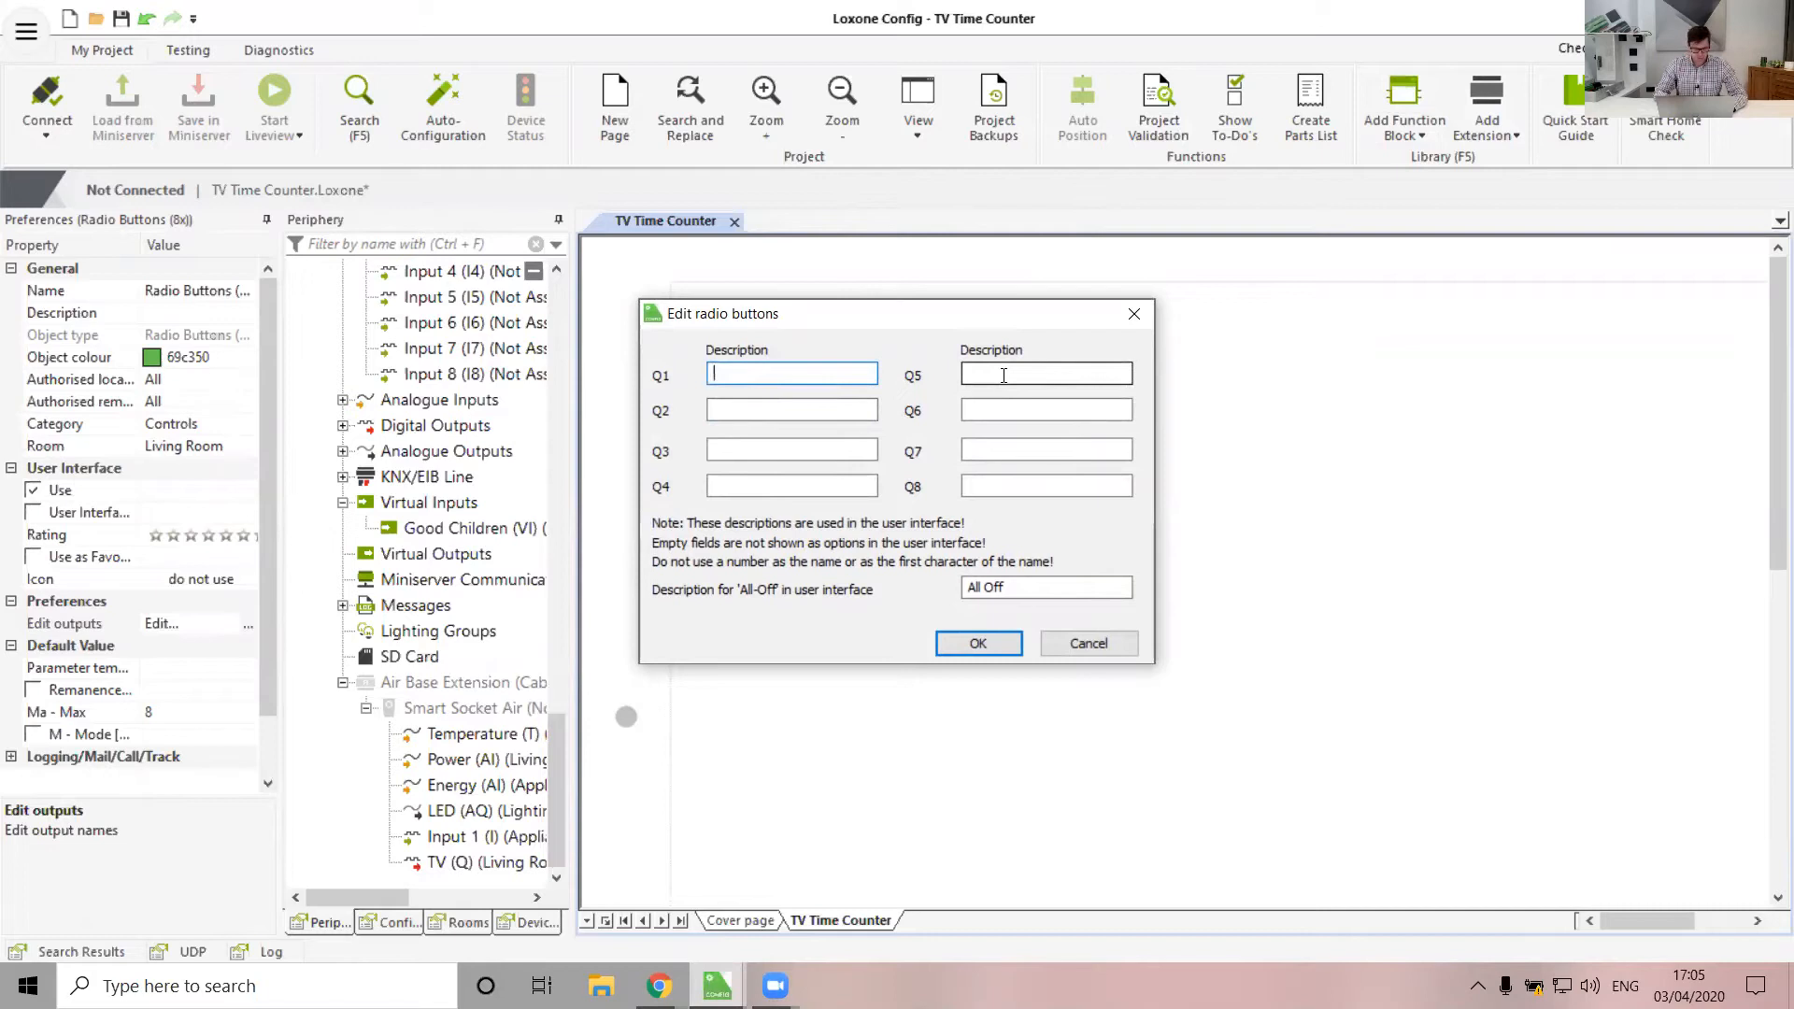
Label the outputs Adult Time and Children Tim and clear the All Off description
{"action": "type", "text": "Adult Time"}
{"action": "key", "text": "Tab"}
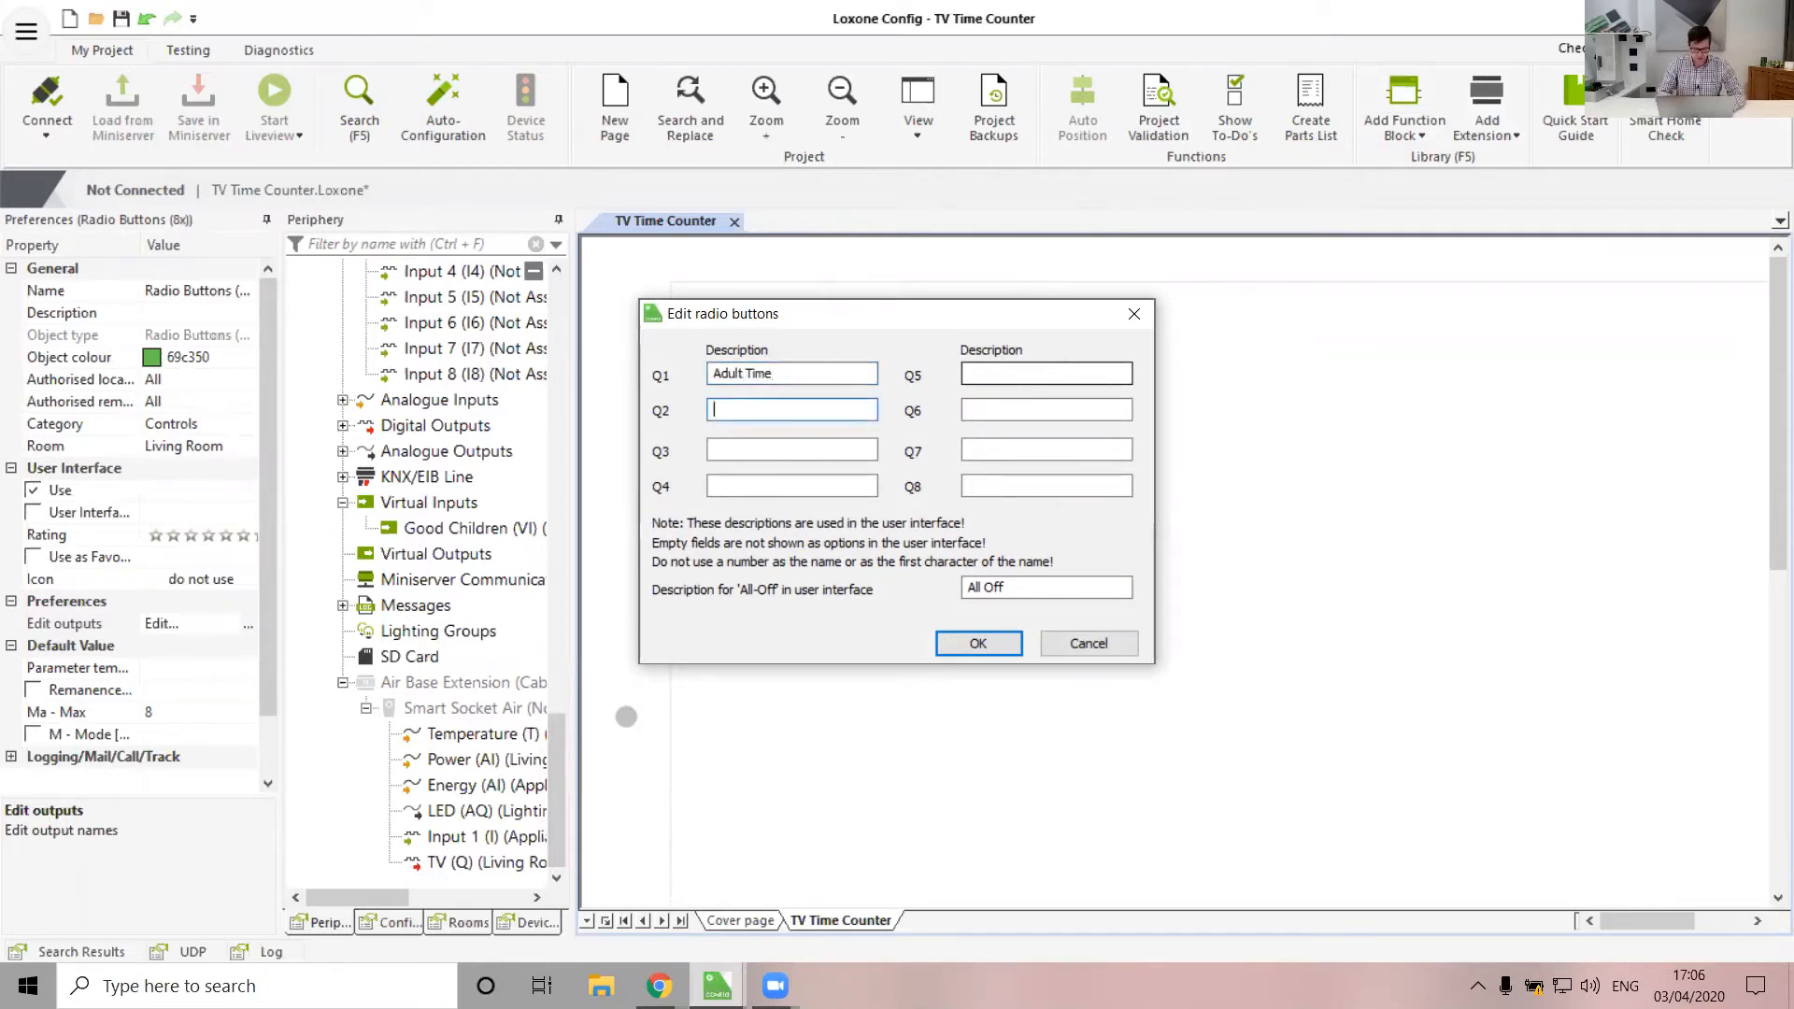
{"action": "type", "text": "Children Tim"}
{"action": "left_click_drag", "start_coordinate": [1017, 591], "coordinate": [749, 628]}
{"action": "key", "text": "Delete"}
{"action": "left_click", "coordinate": [949, 652]}
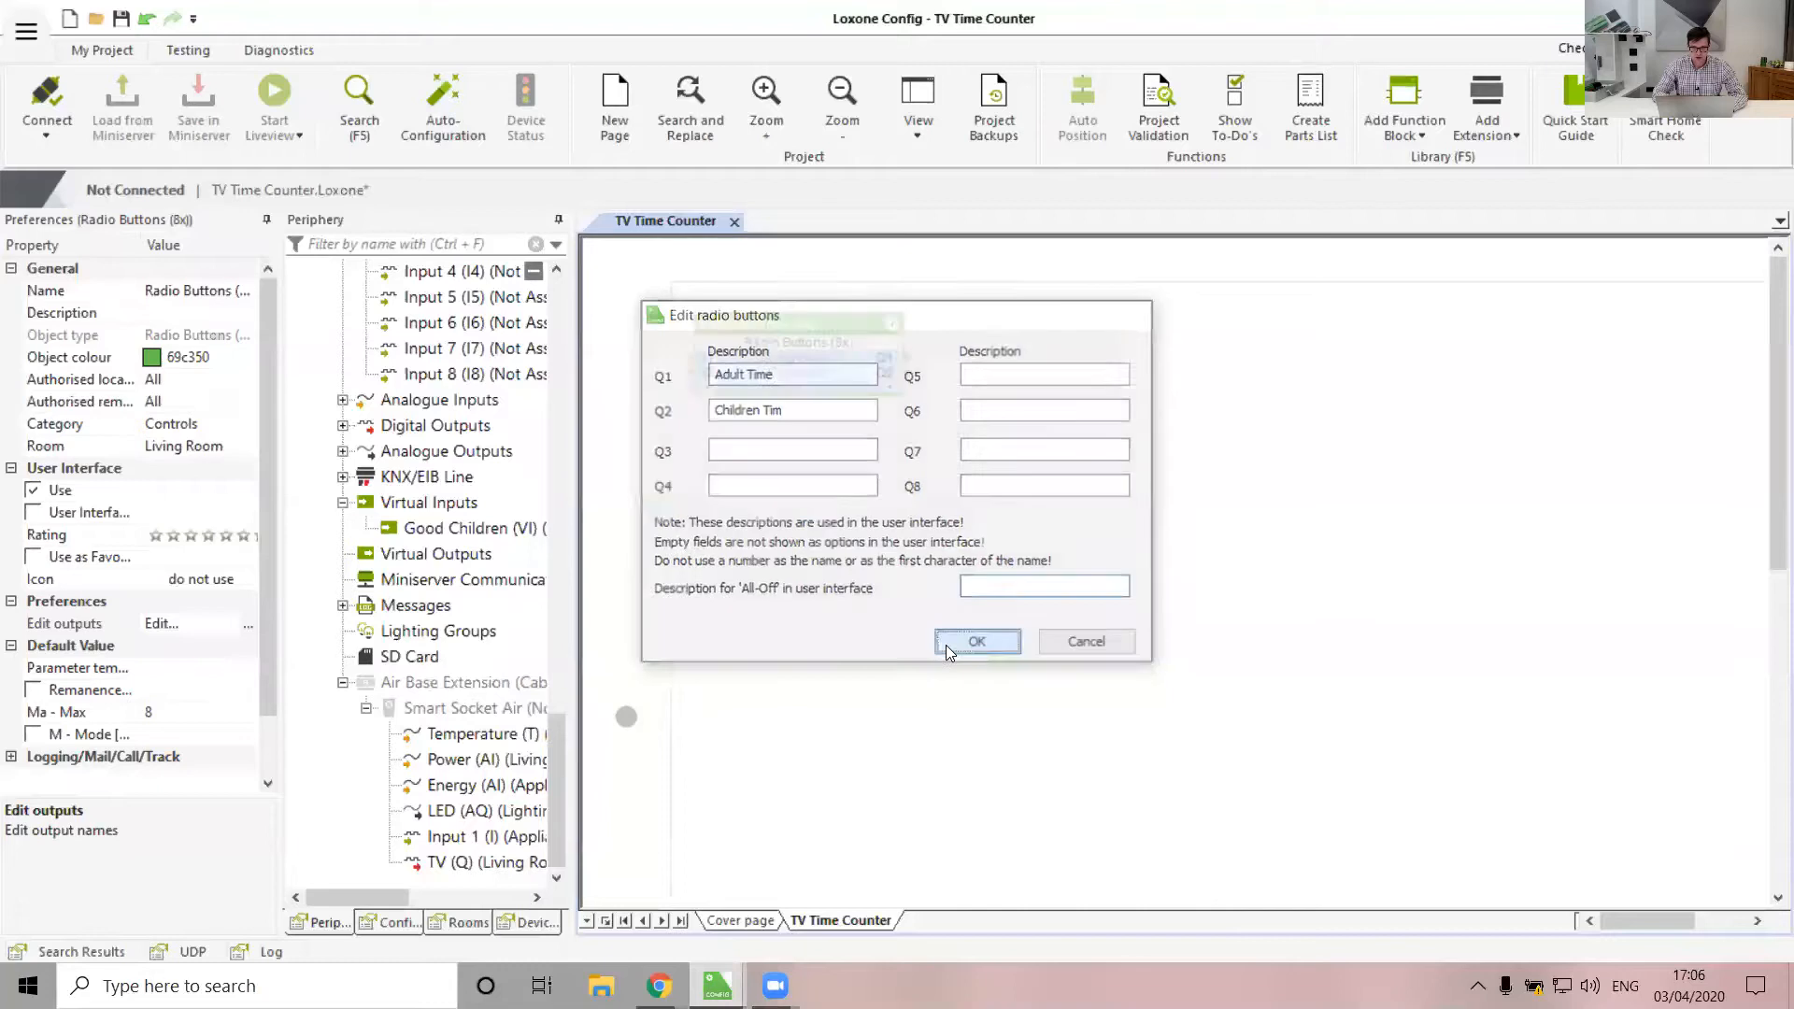
Limit the block to 2 used outputs, enable its mode input, and move it right
{"action": "left_click", "coordinate": [157, 711]}
{"action": "type", "text": "2"}
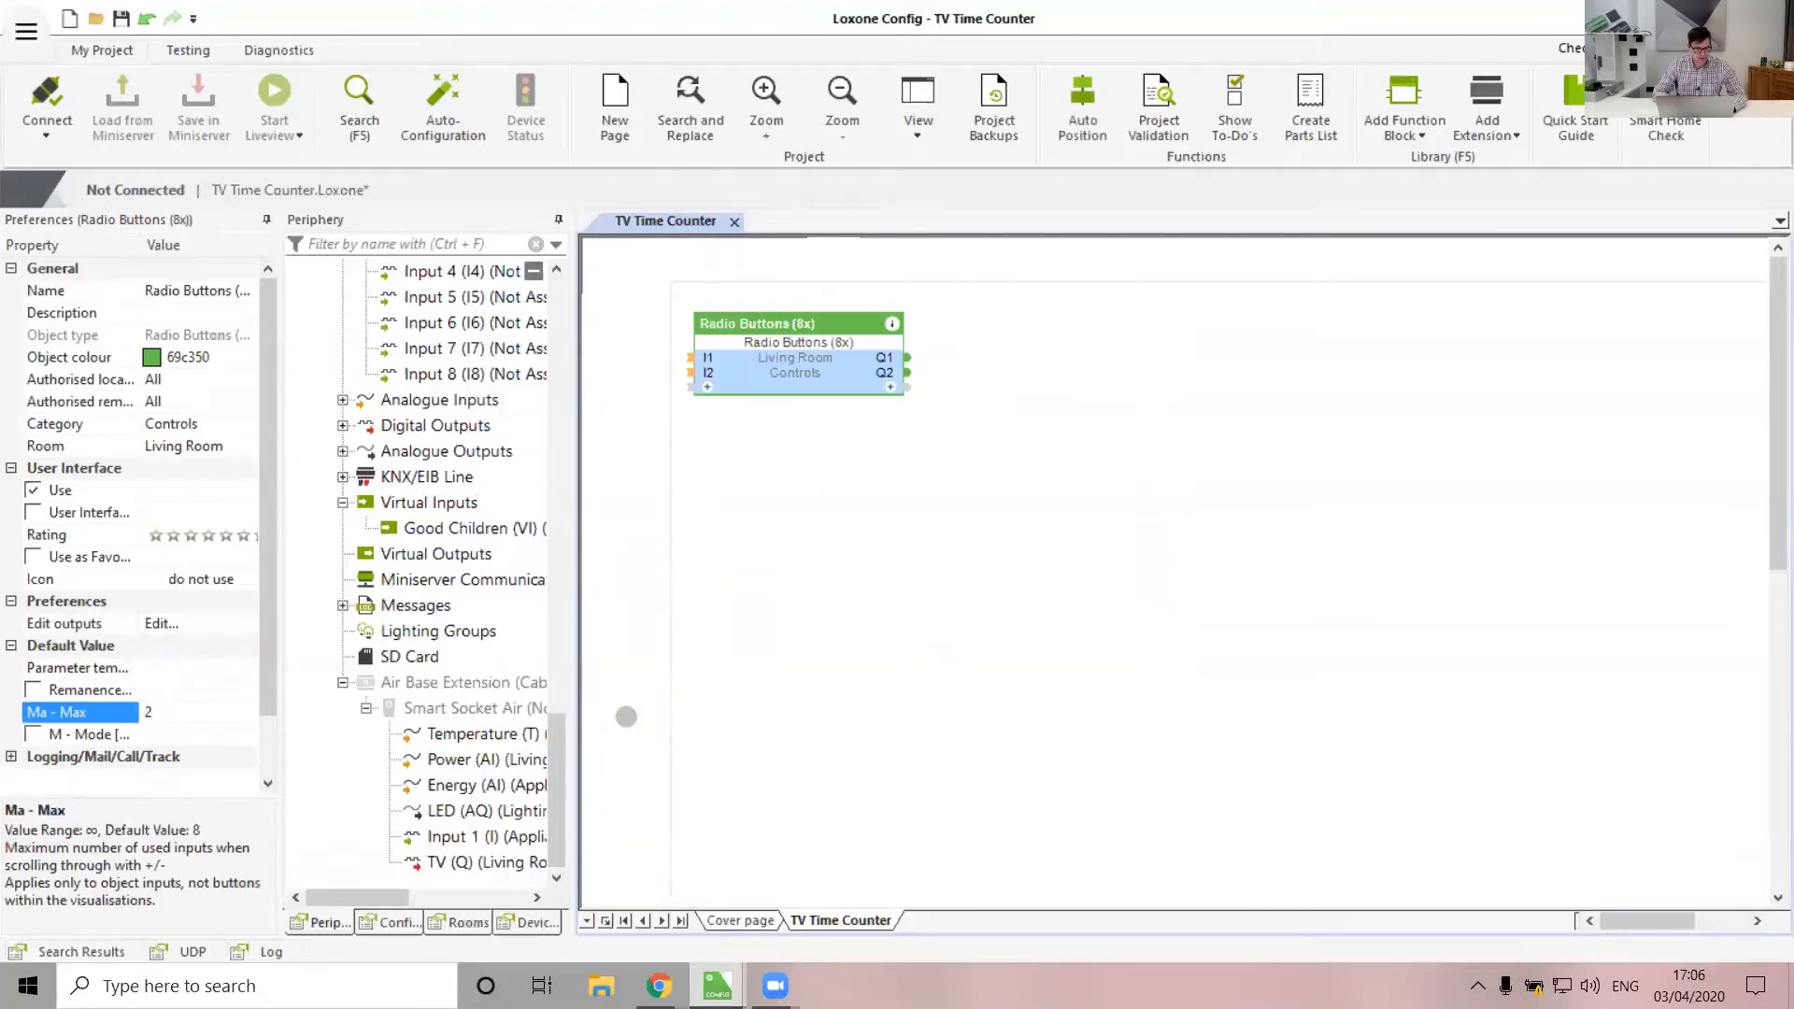
{"action": "left_click", "coordinate": [32, 735]}
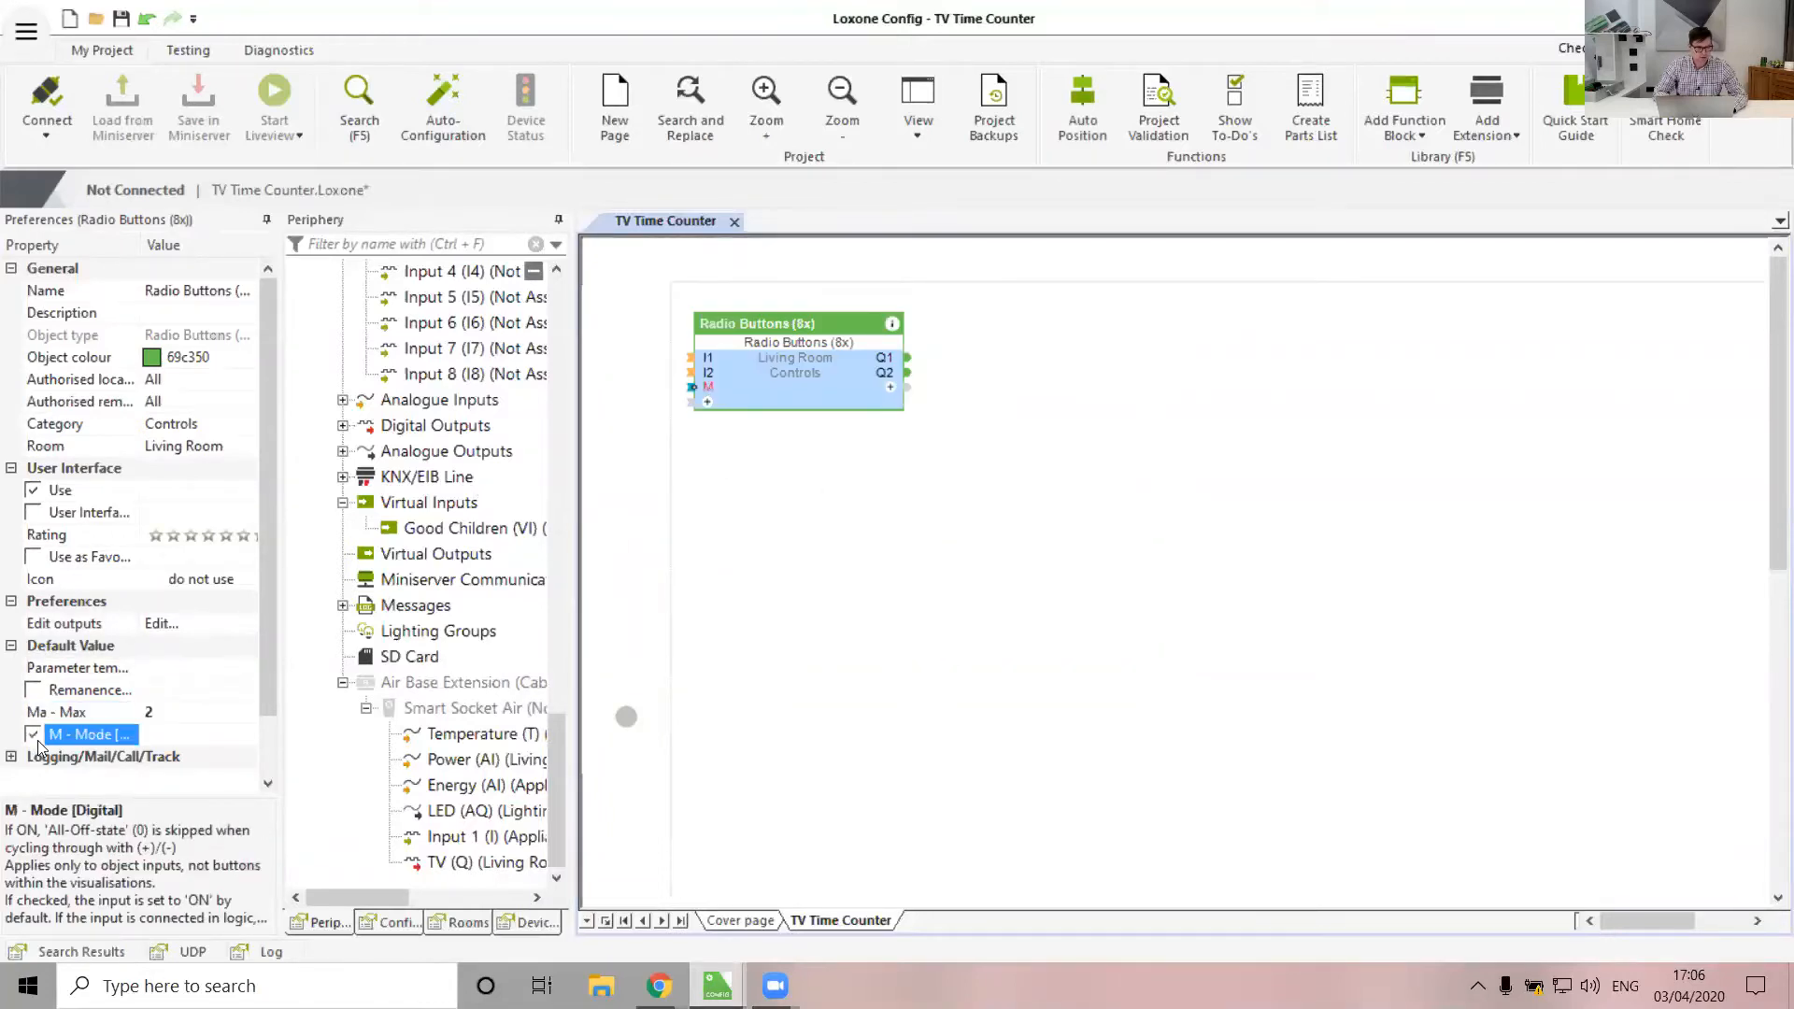
{"action": "left_click", "coordinate": [993, 616]}
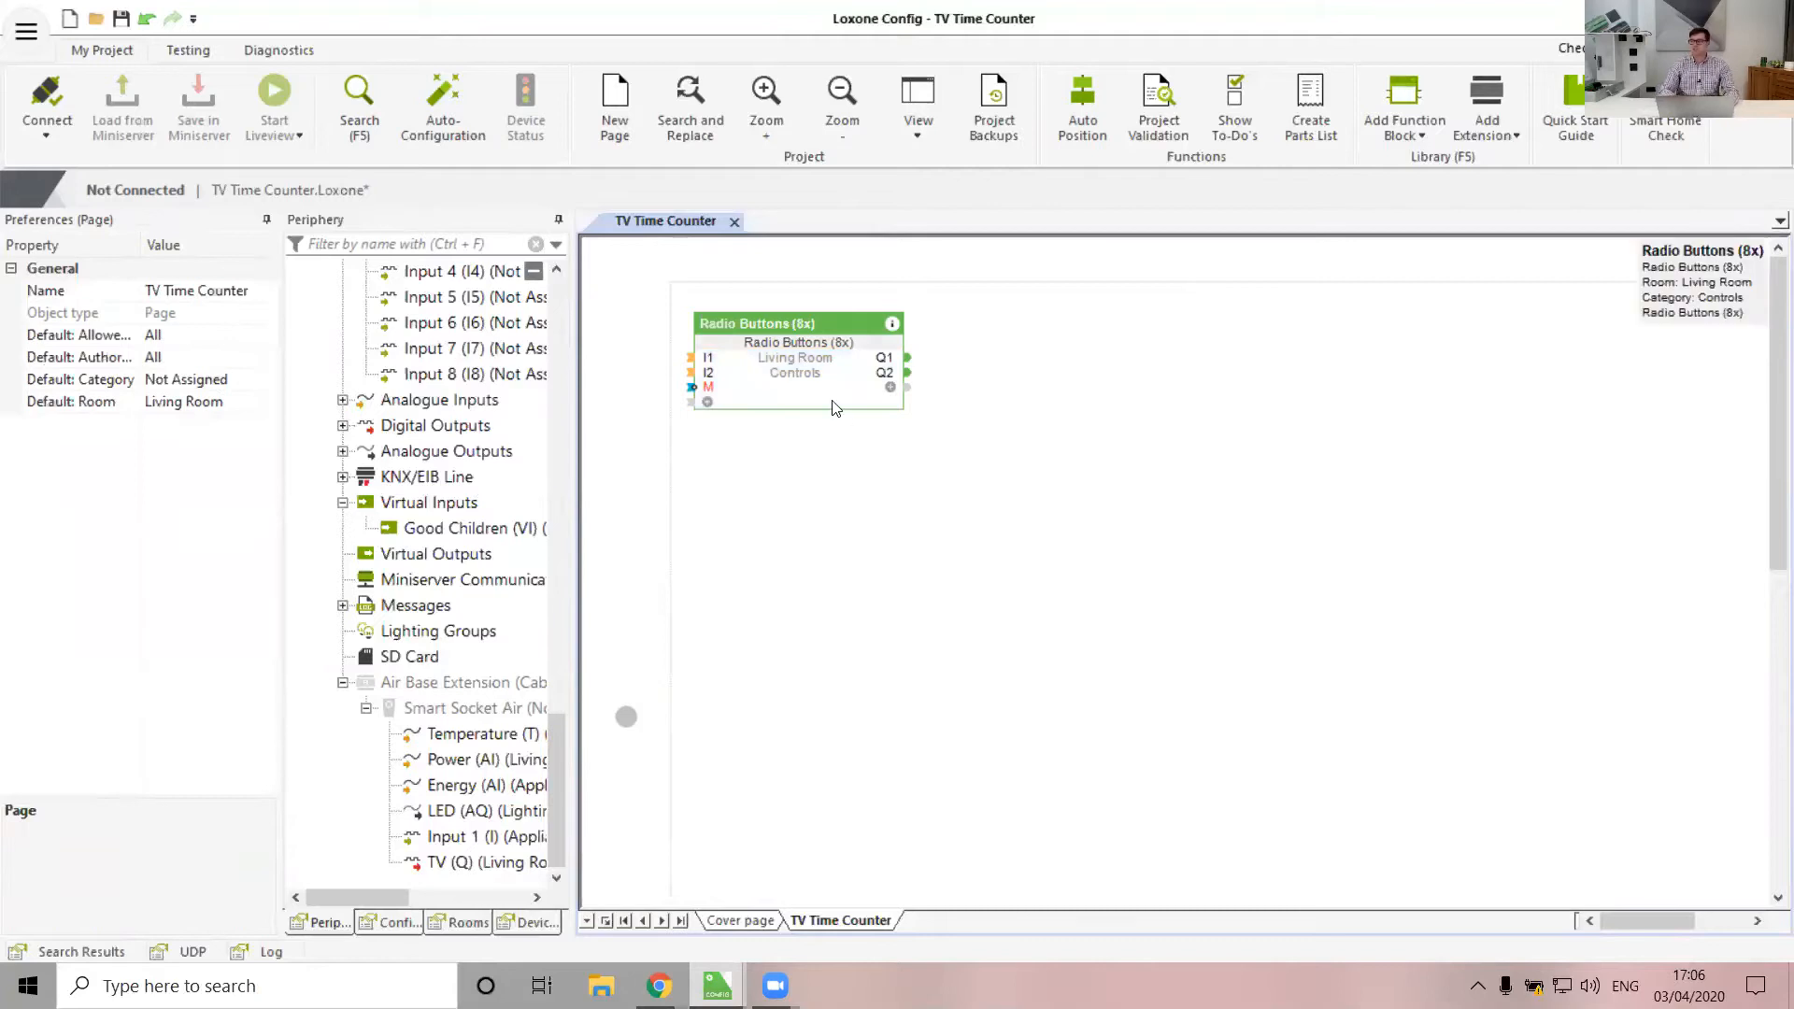
{"action": "left_click_drag", "start_coordinate": [785, 383], "coordinate": [979, 381]}
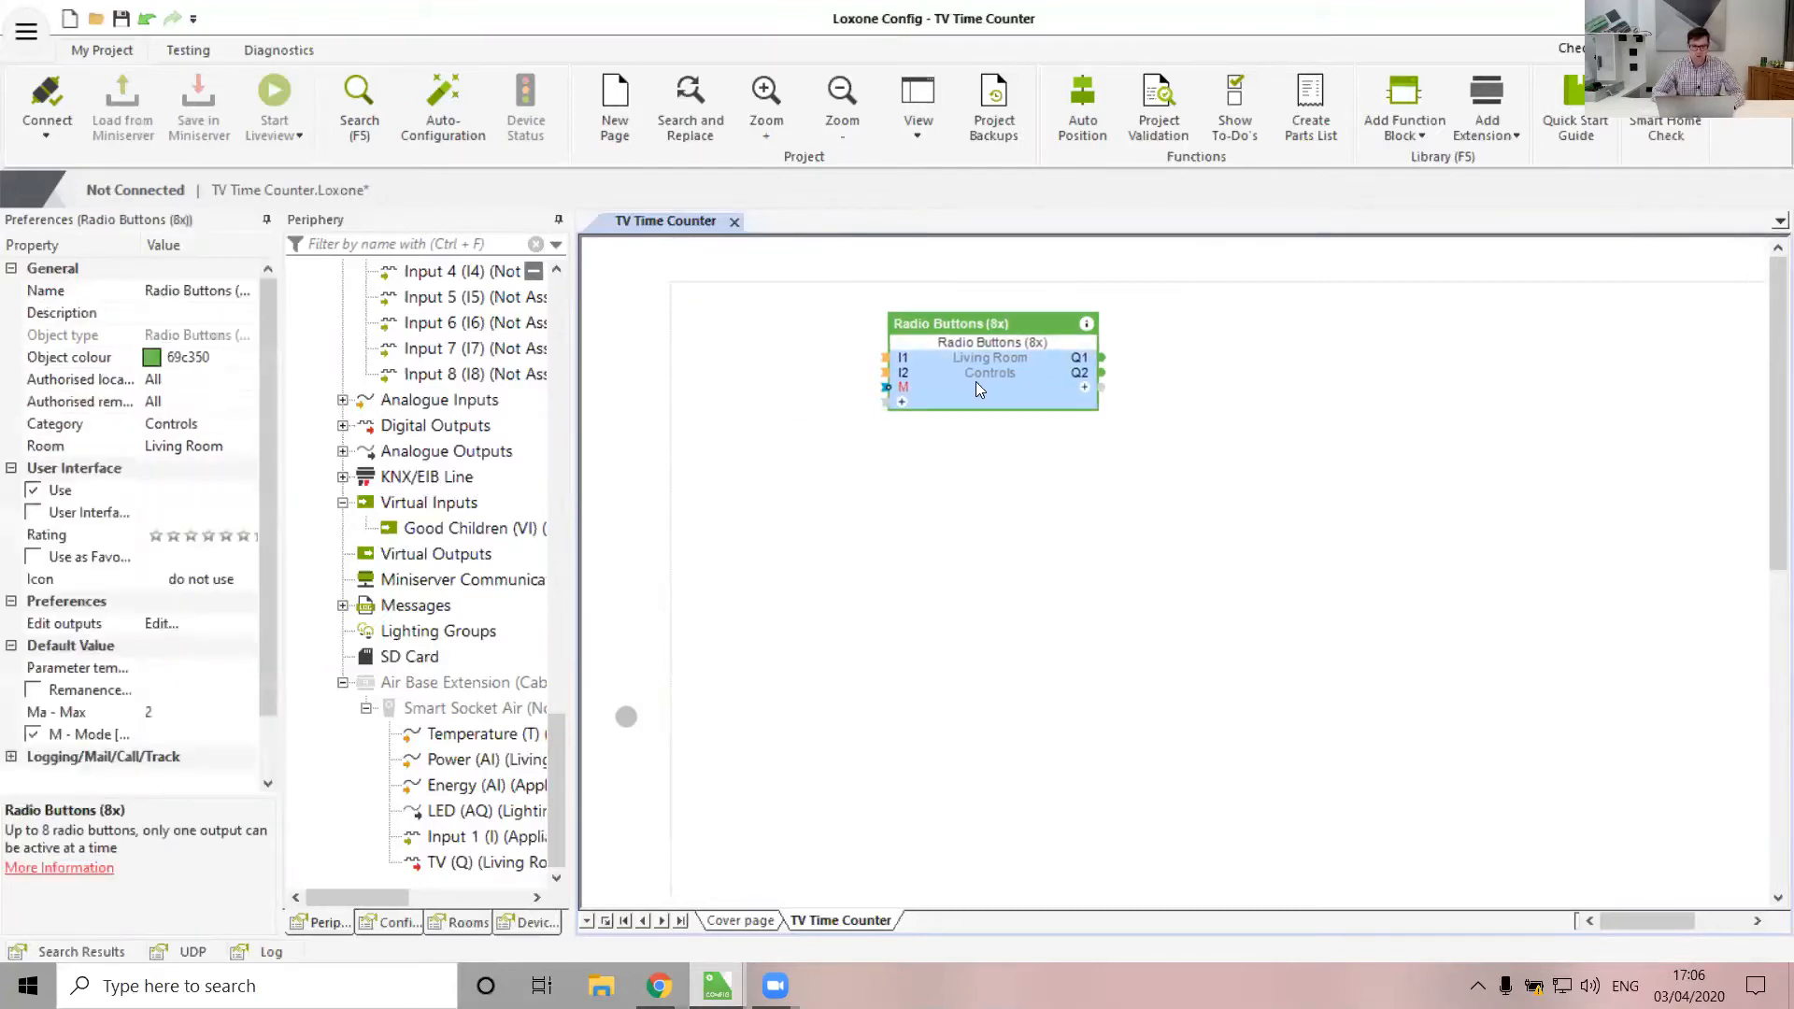
{"action": "left_click", "coordinate": [876, 535]}
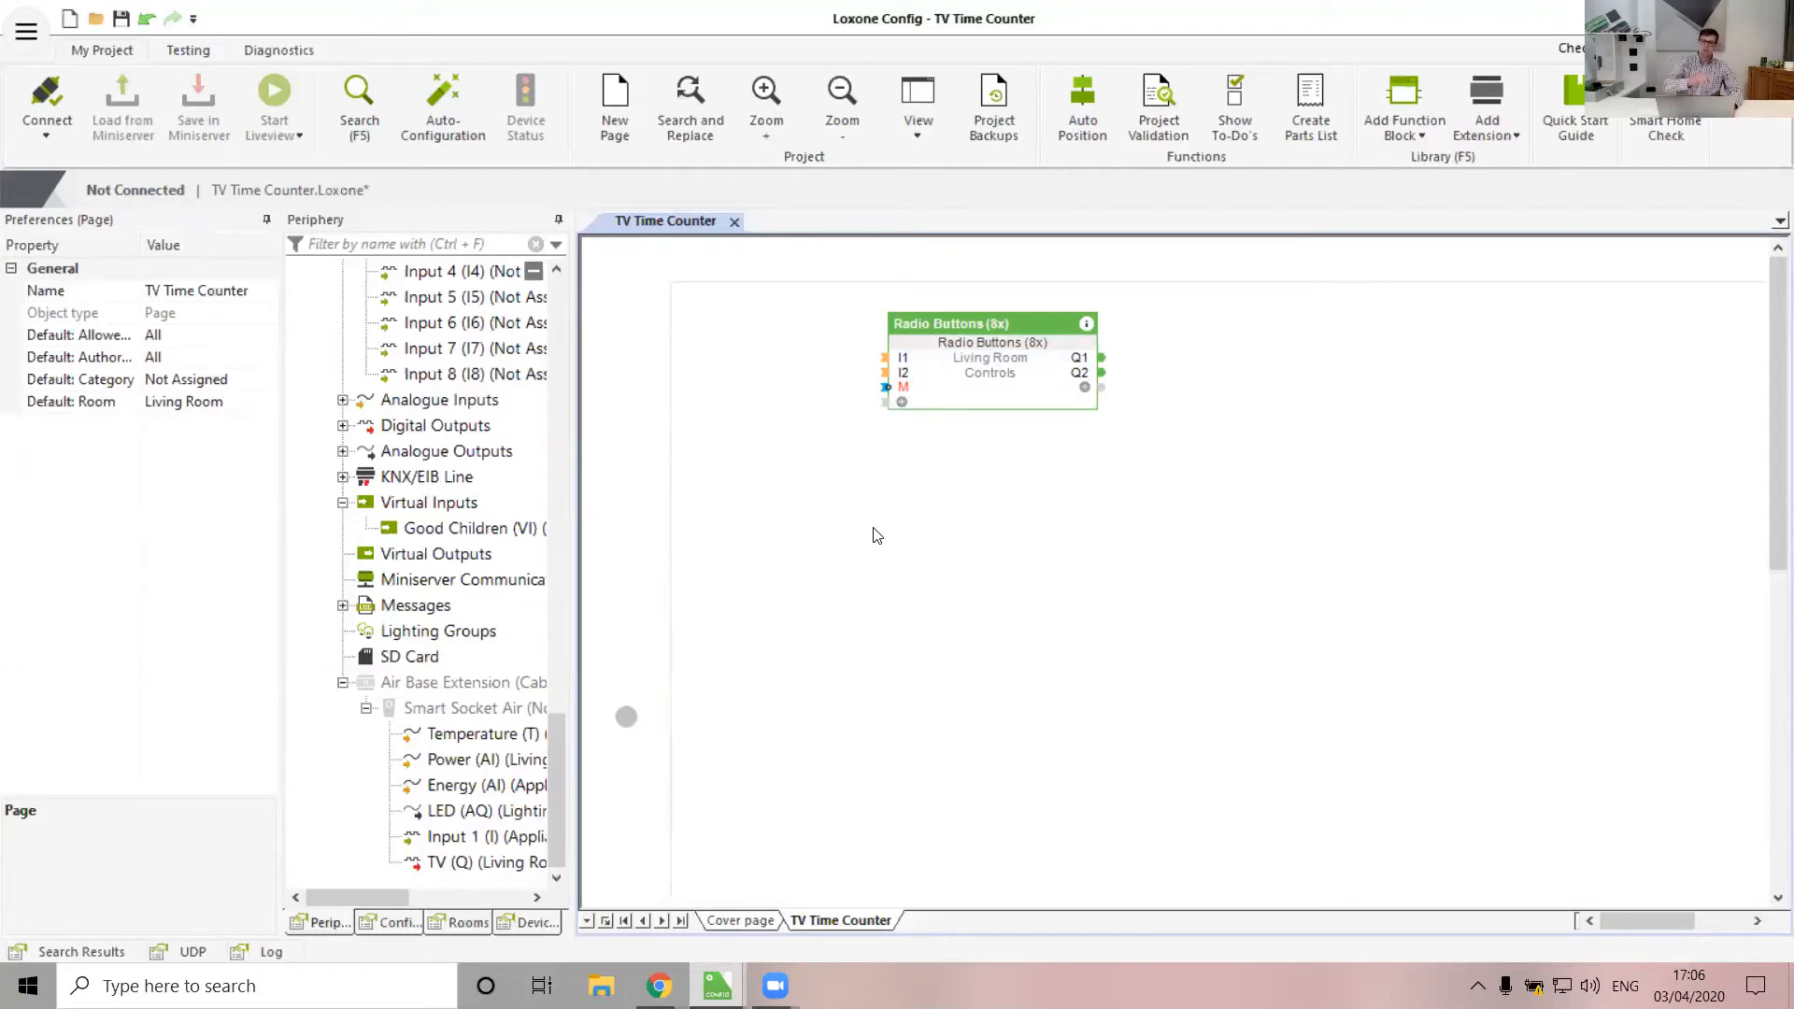
Wire Input 1 from the Periphery tree into the Radio Buttons I1 input
{"action": "scroll", "coordinate": [439, 526], "scroll_direction": "up", "scroll_amount": 4}
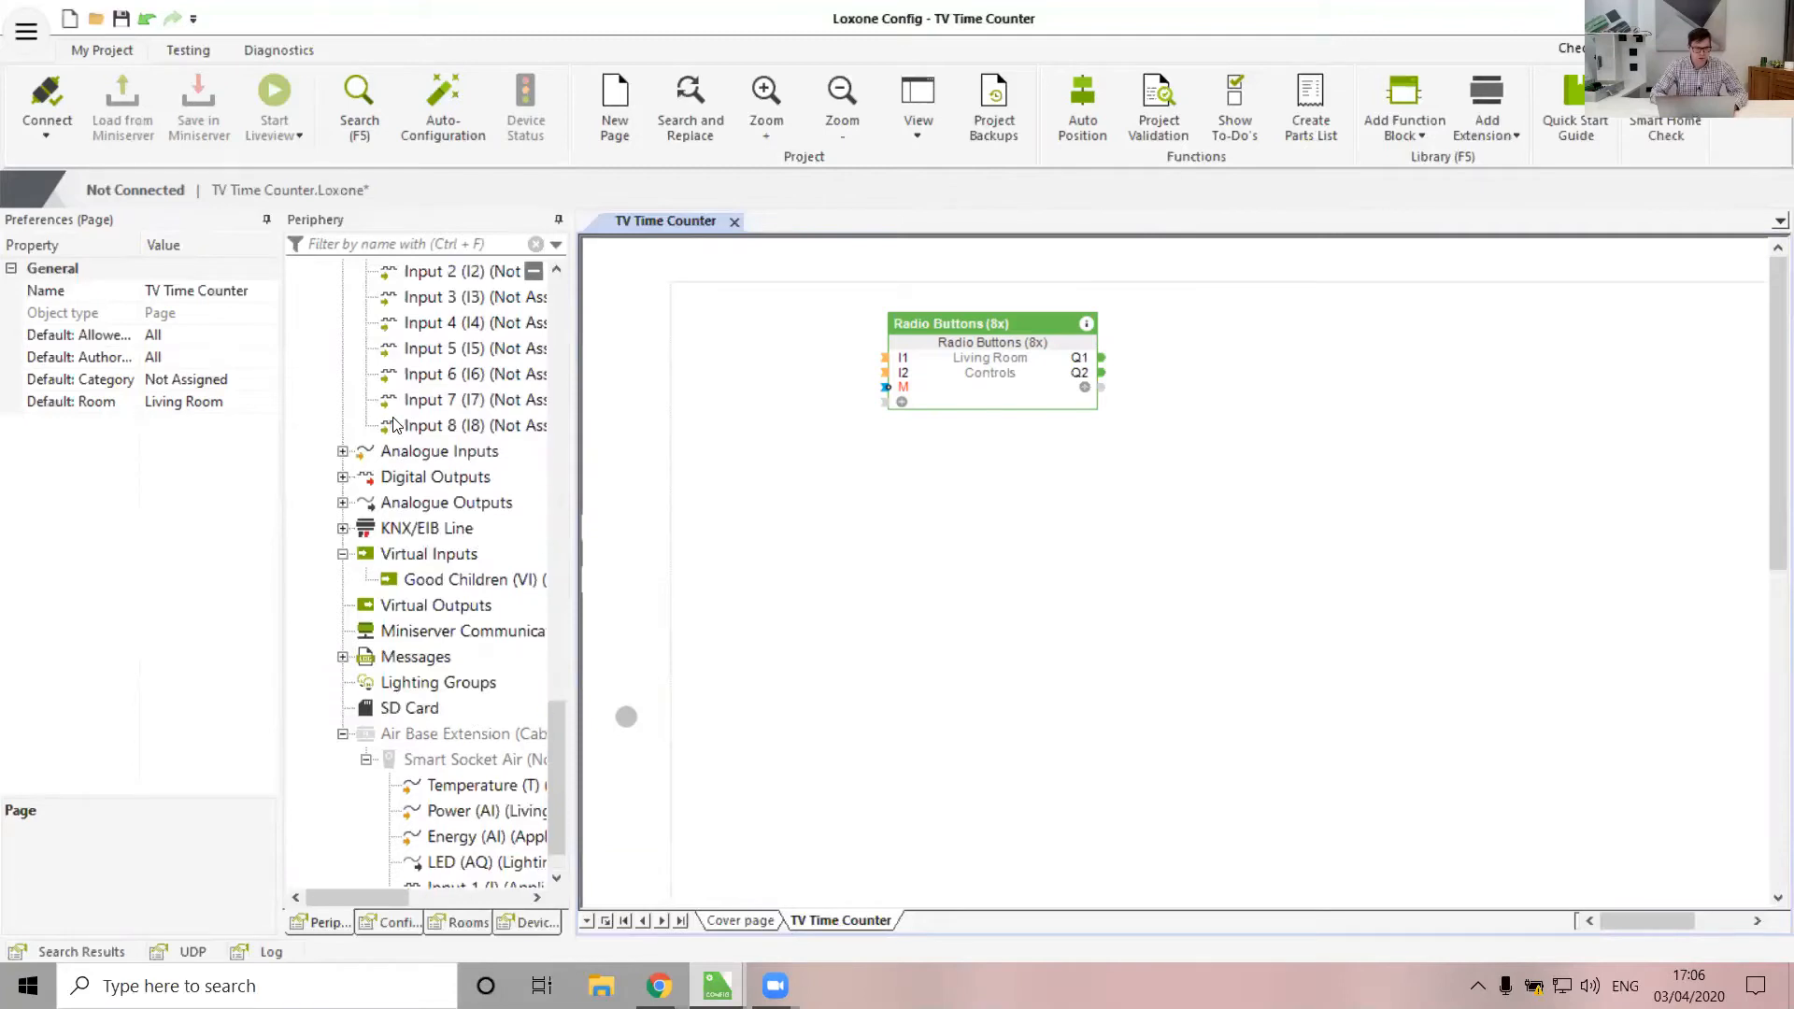
{"action": "left_click_drag", "start_coordinate": [452, 502], "coordinate": [653, 372]}
{"action": "left_click", "coordinate": [1002, 579]}
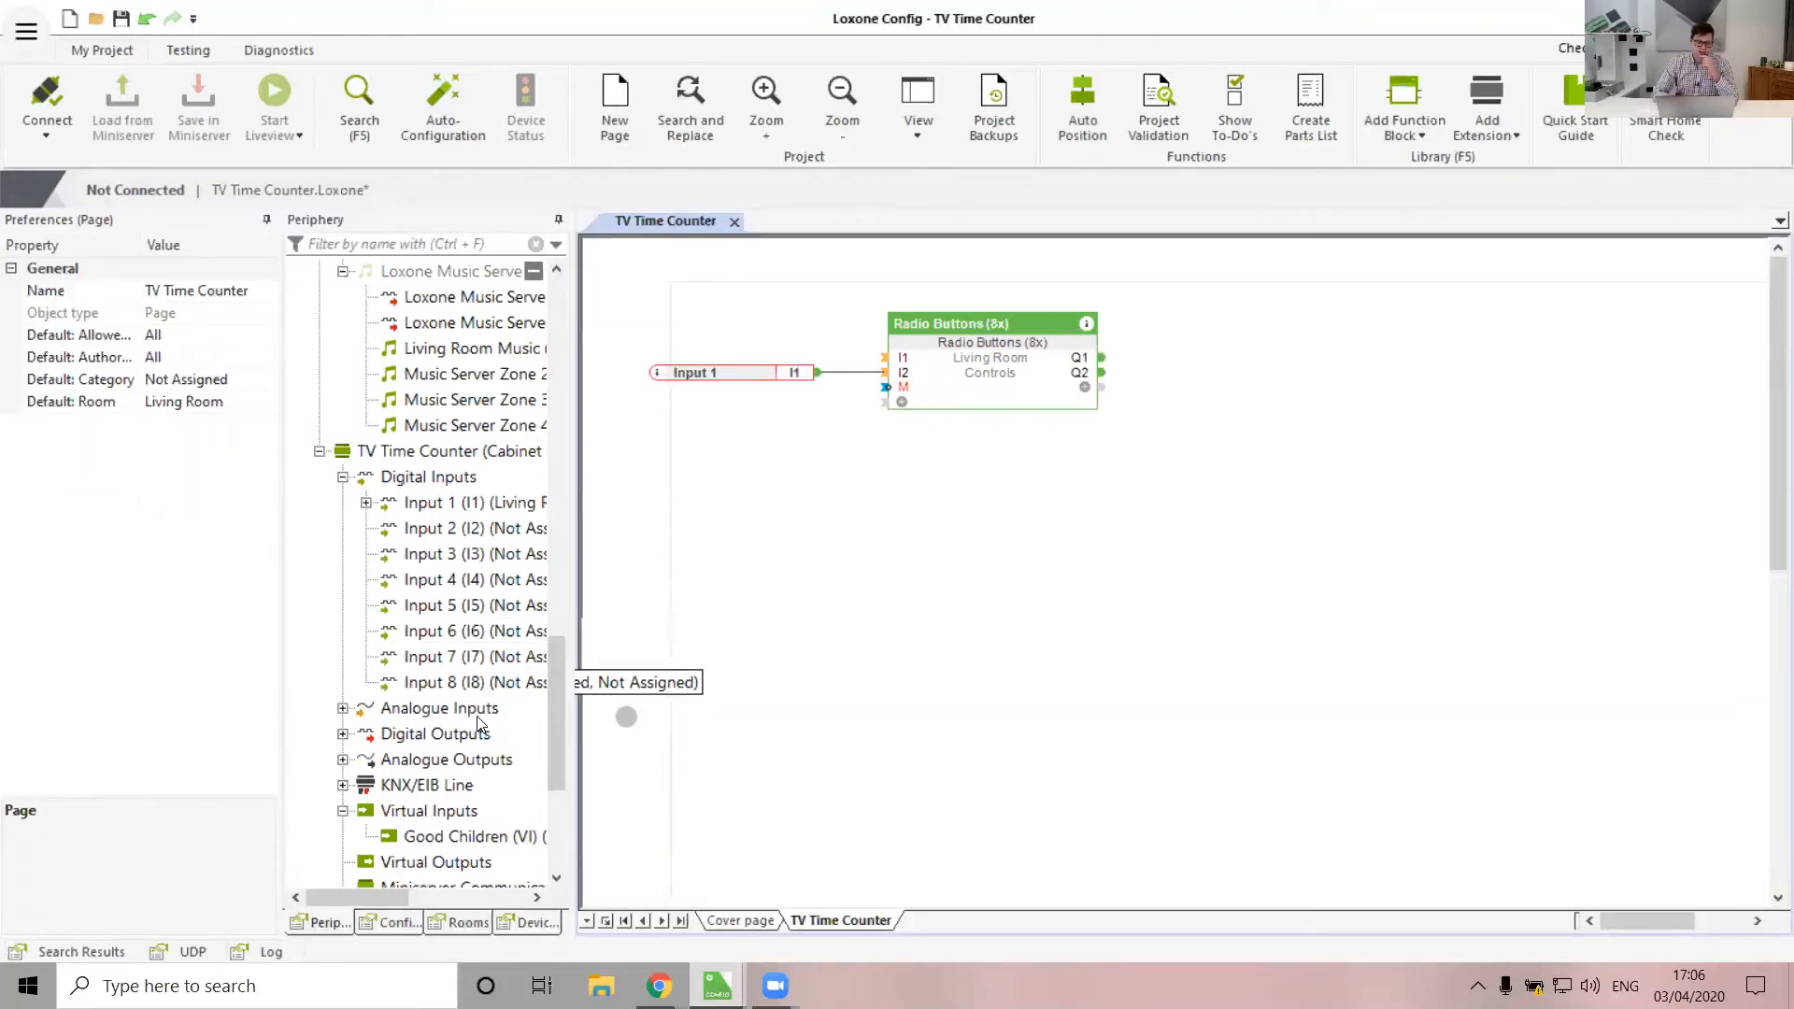
Place the Smart Socket Air's Power reading on the page below Input 1
{"action": "scroll", "coordinate": [478, 714], "scroll_direction": "down", "scroll_amount": 4}
{"action": "left_click", "coordinate": [440, 716]}
{"action": "left_click", "coordinate": [458, 759]}
{"action": "left_click_drag", "start_coordinate": [457, 759], "coordinate": [696, 509]}
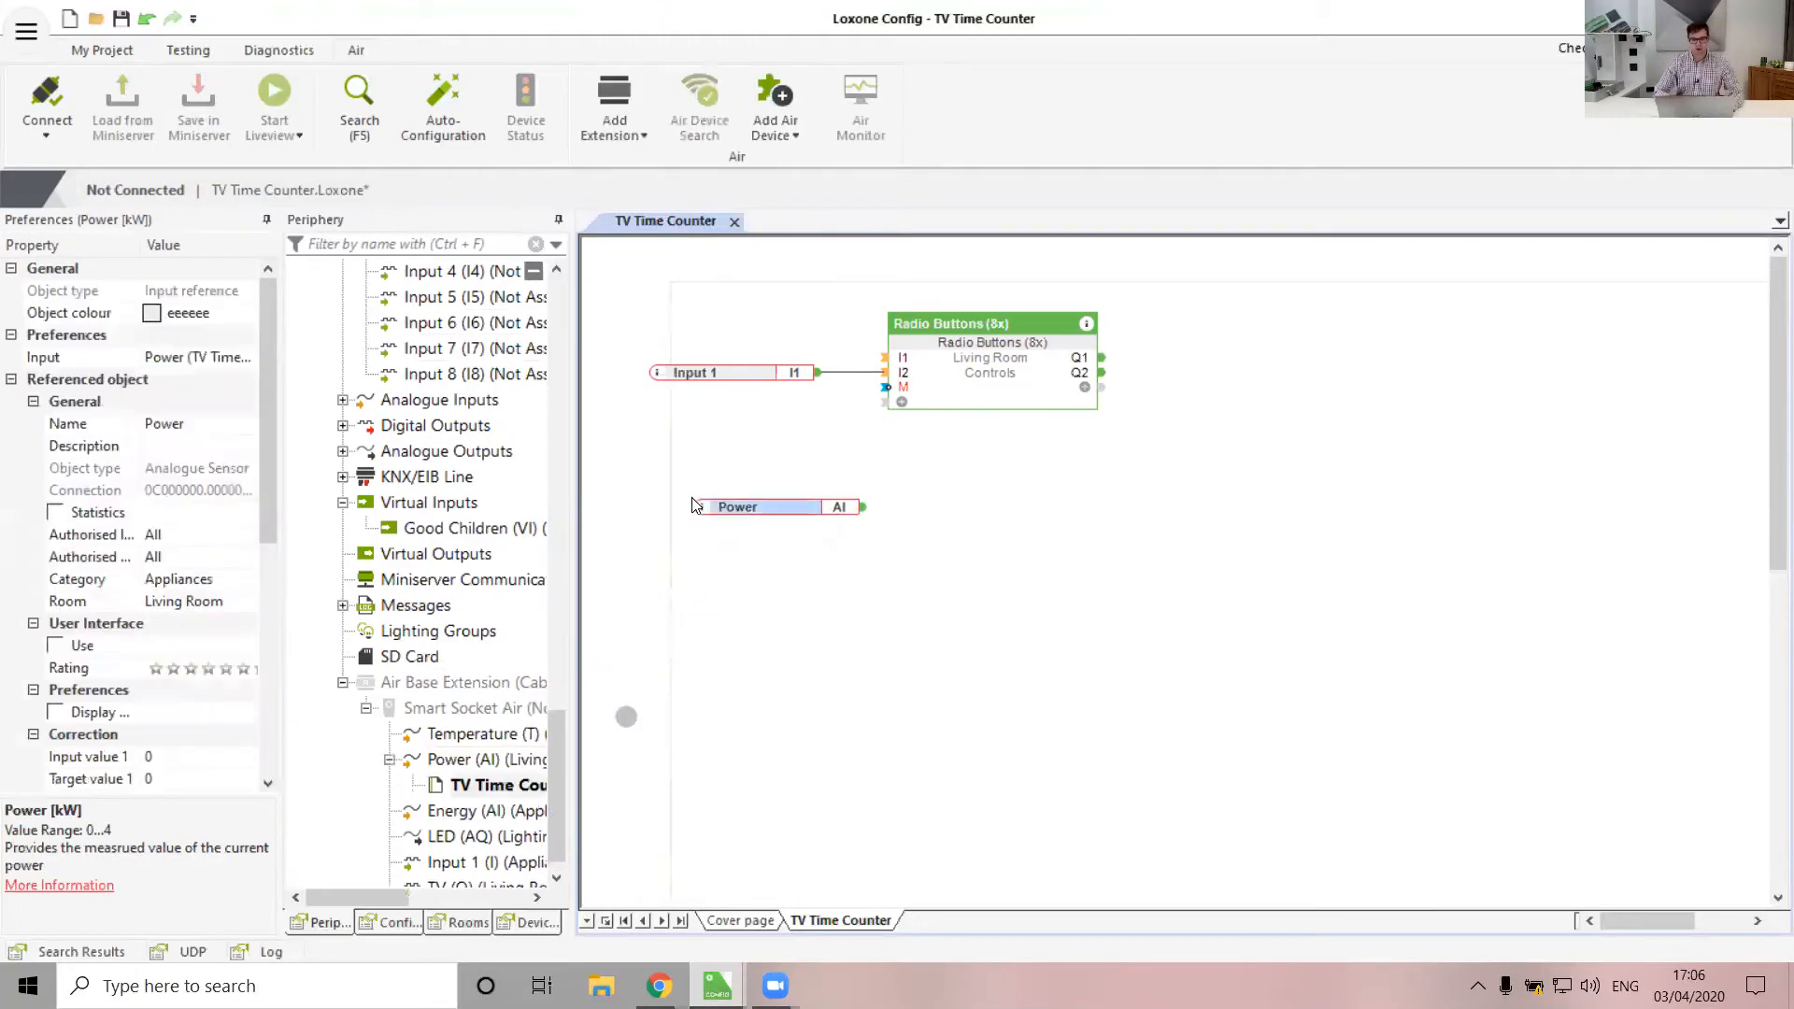
{"action": "left_click", "coordinate": [970, 535]}
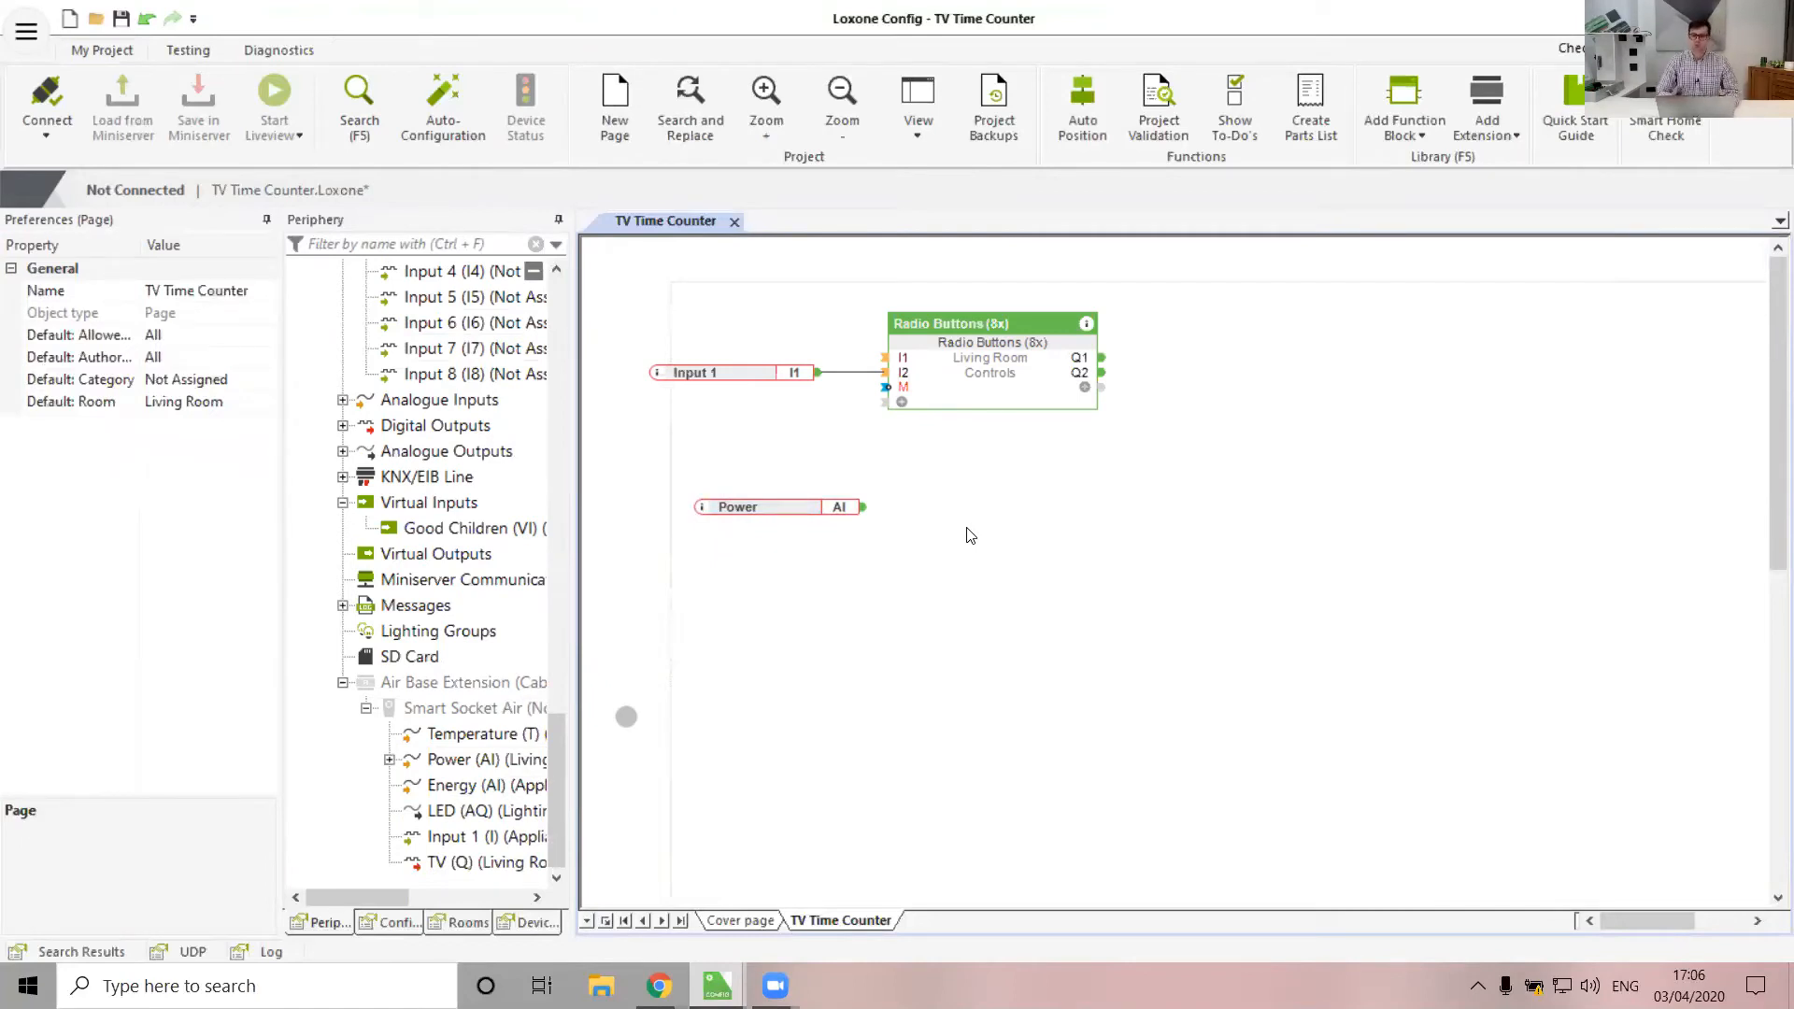
Insert a Threshold Switch right of Power and wire Power into its AI input
{"action": "left_click", "coordinate": [1377, 97]}
{"action": "type", "text": "thre"}
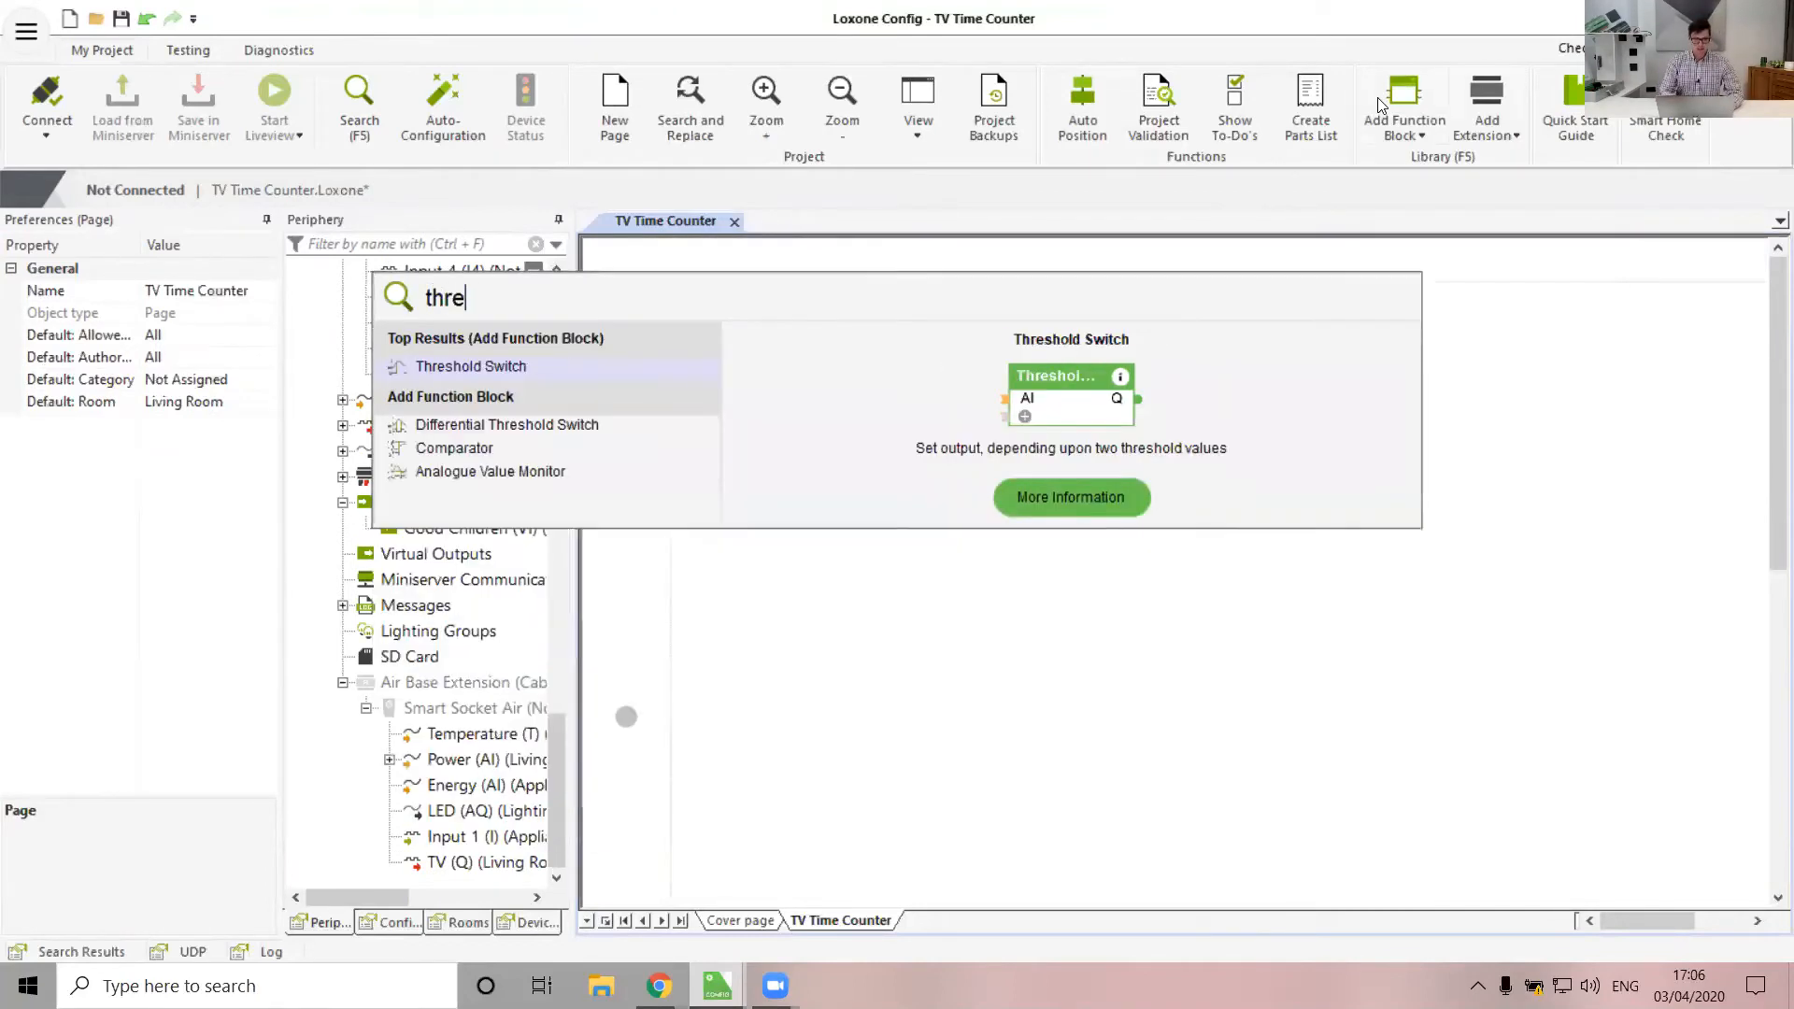
{"action": "key", "text": "Return"}
{"action": "left_click", "coordinate": [925, 469]}
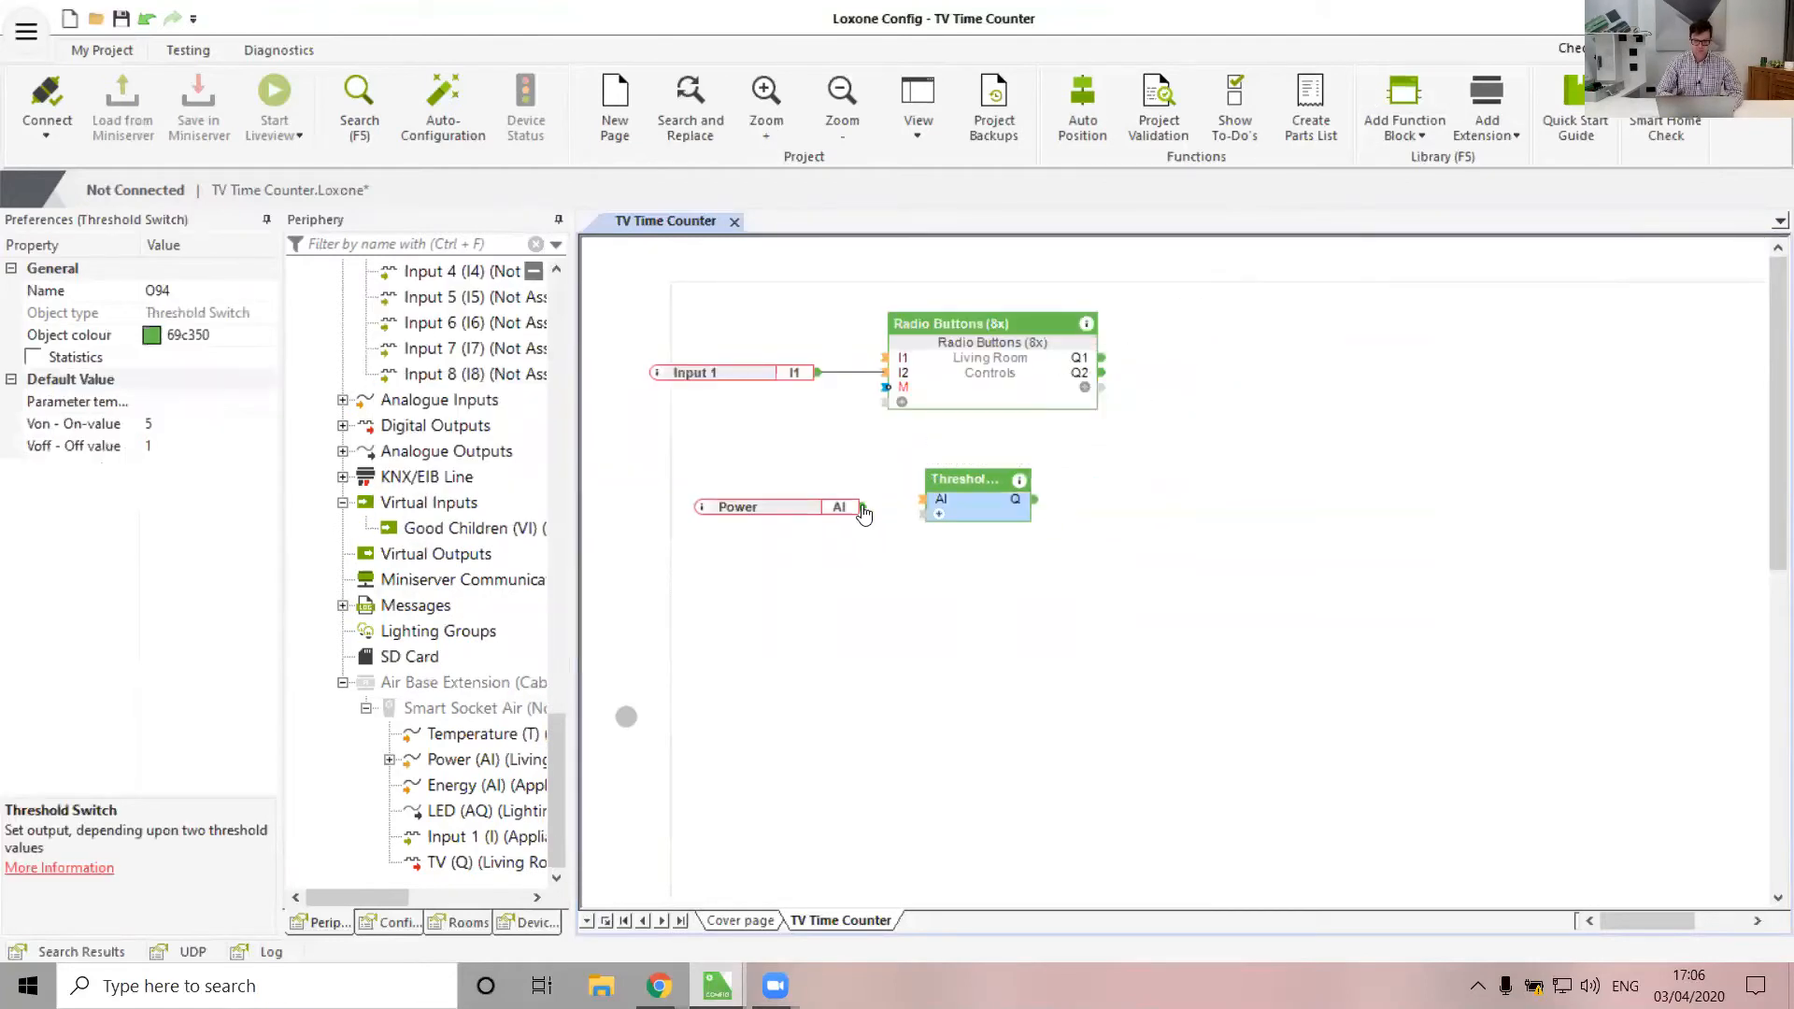
{"action": "left_click_drag", "start_coordinate": [860, 506], "coordinate": [922, 499]}
Set the Threshold Switch on-value to 0.2 and off-value to 0.02
{"action": "left_click", "coordinate": [958, 510]}
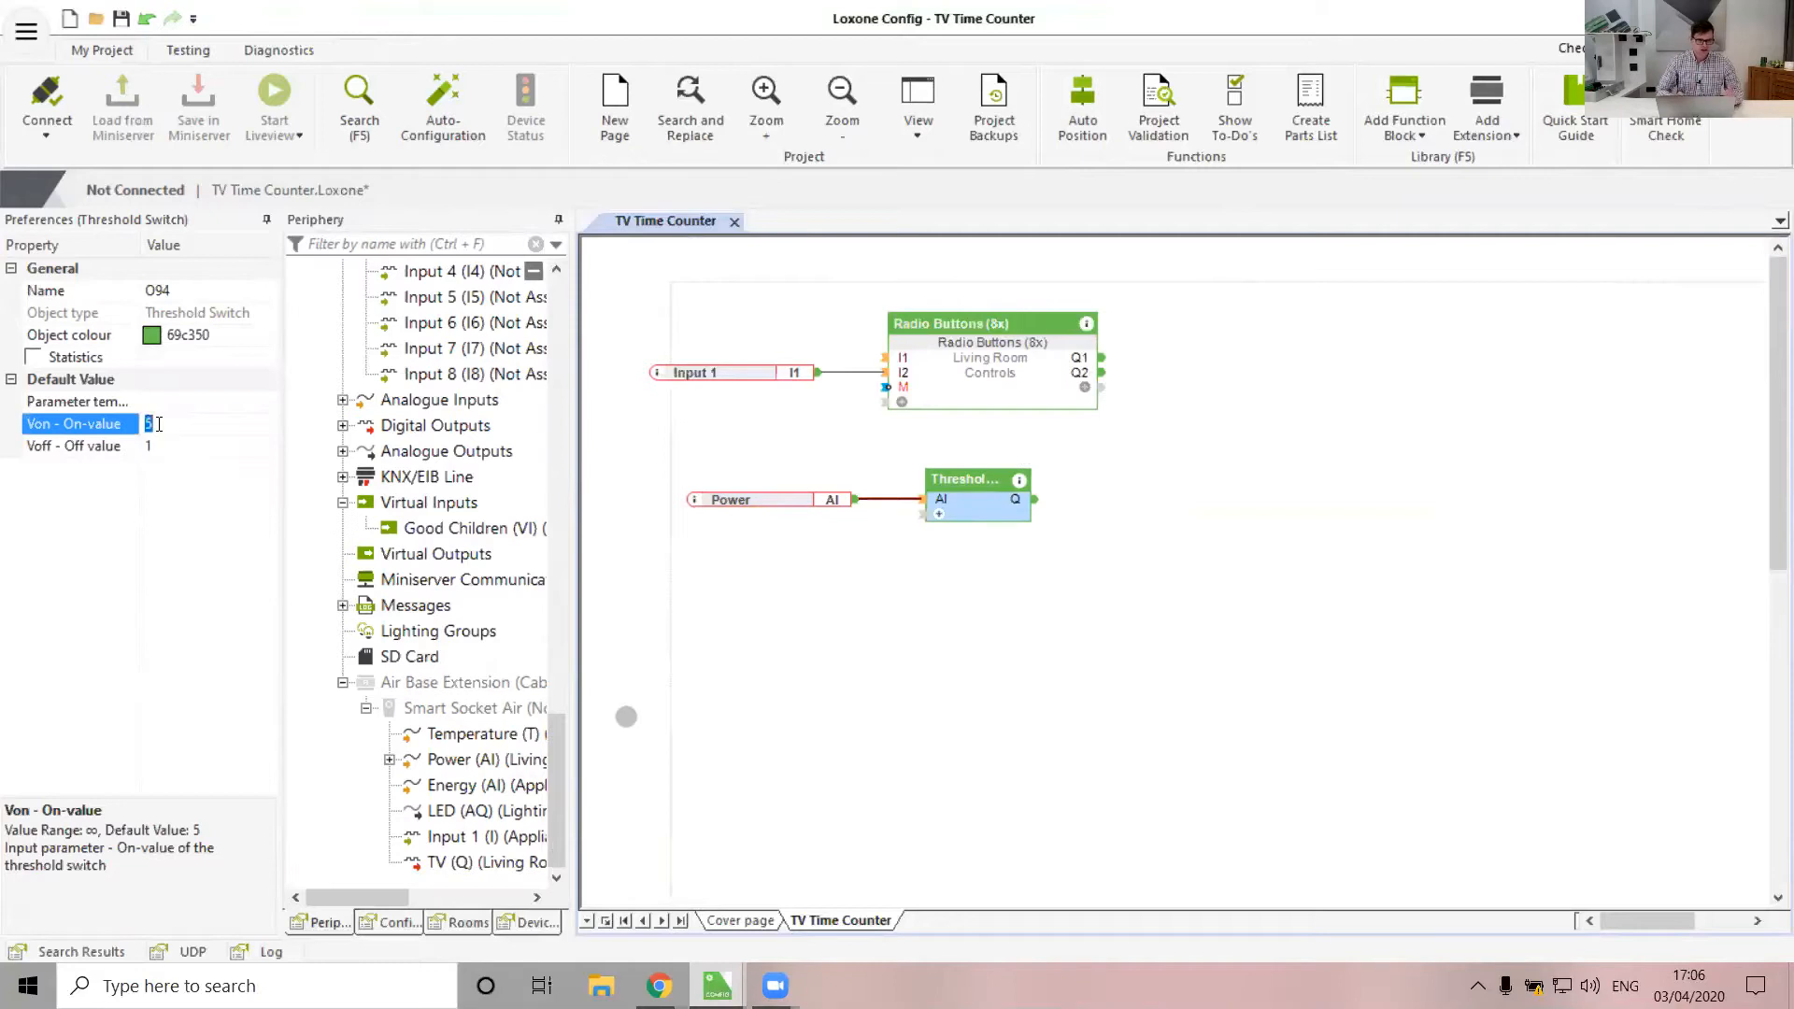
{"action": "type", "text": "0.2"}
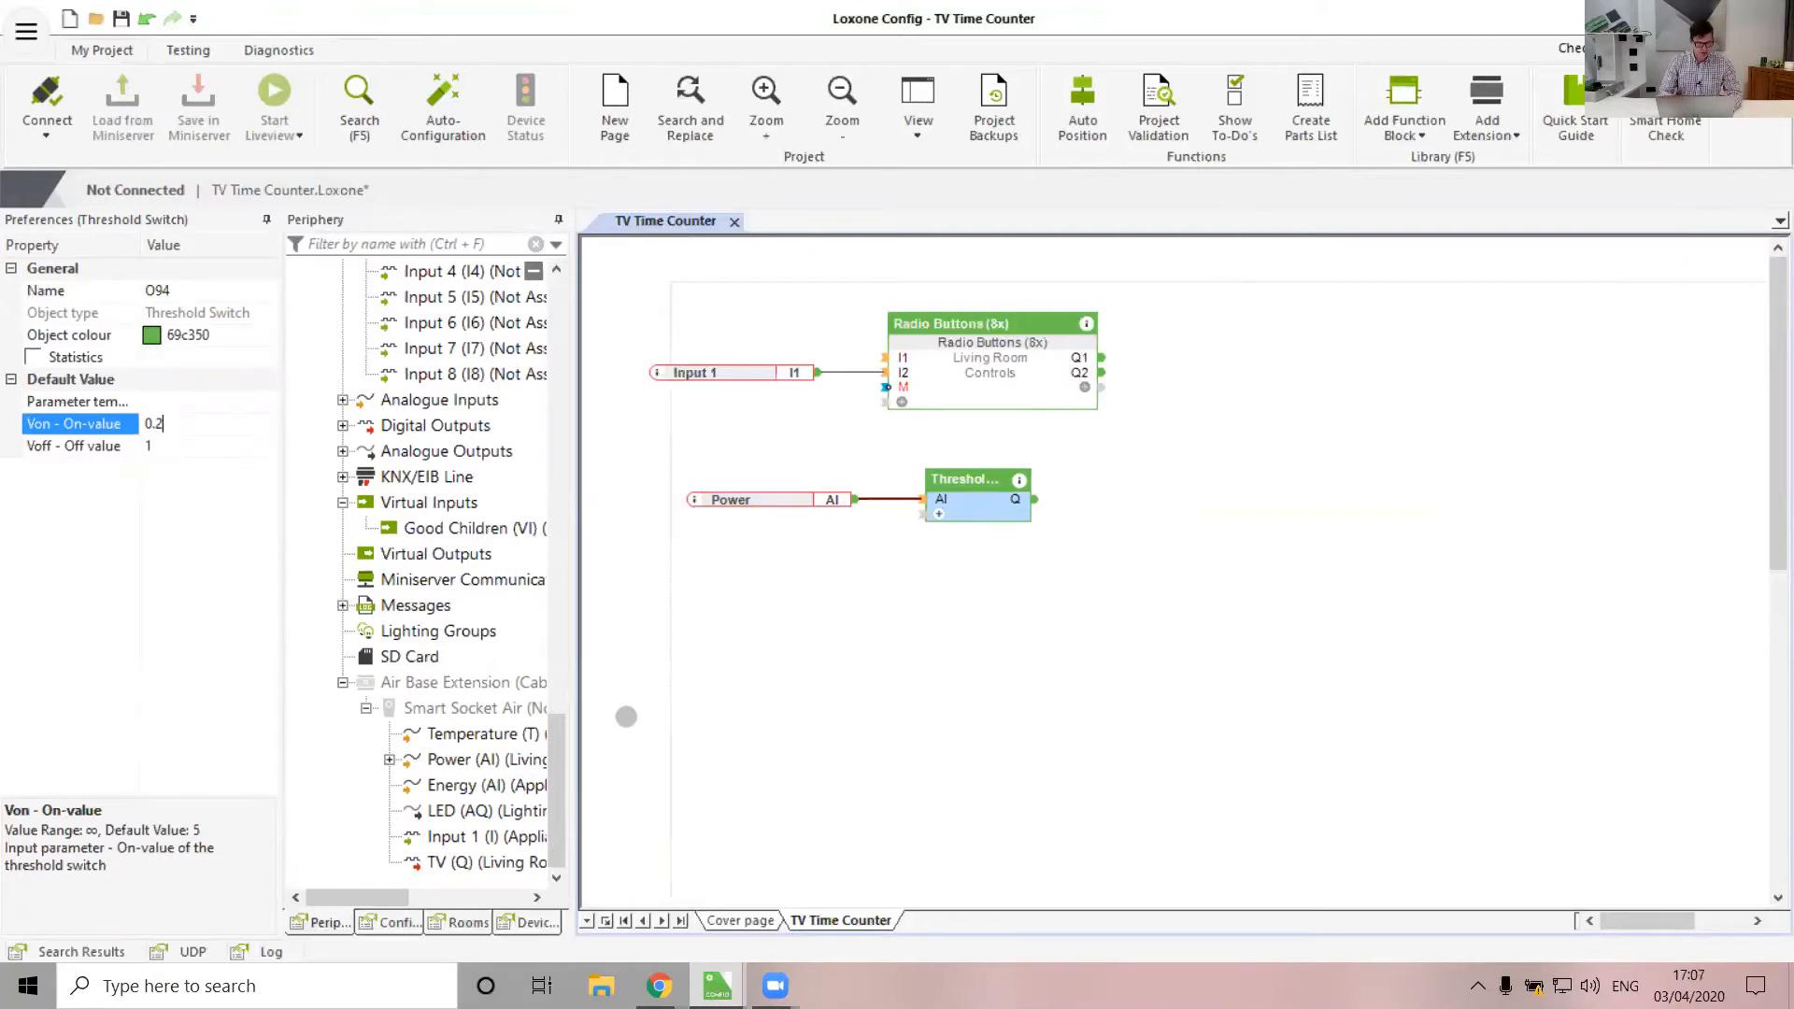
{"action": "left_click", "coordinate": [168, 455]}
{"action": "key", "text": "BackSpace"}
{"action": "type", "text": "0"}
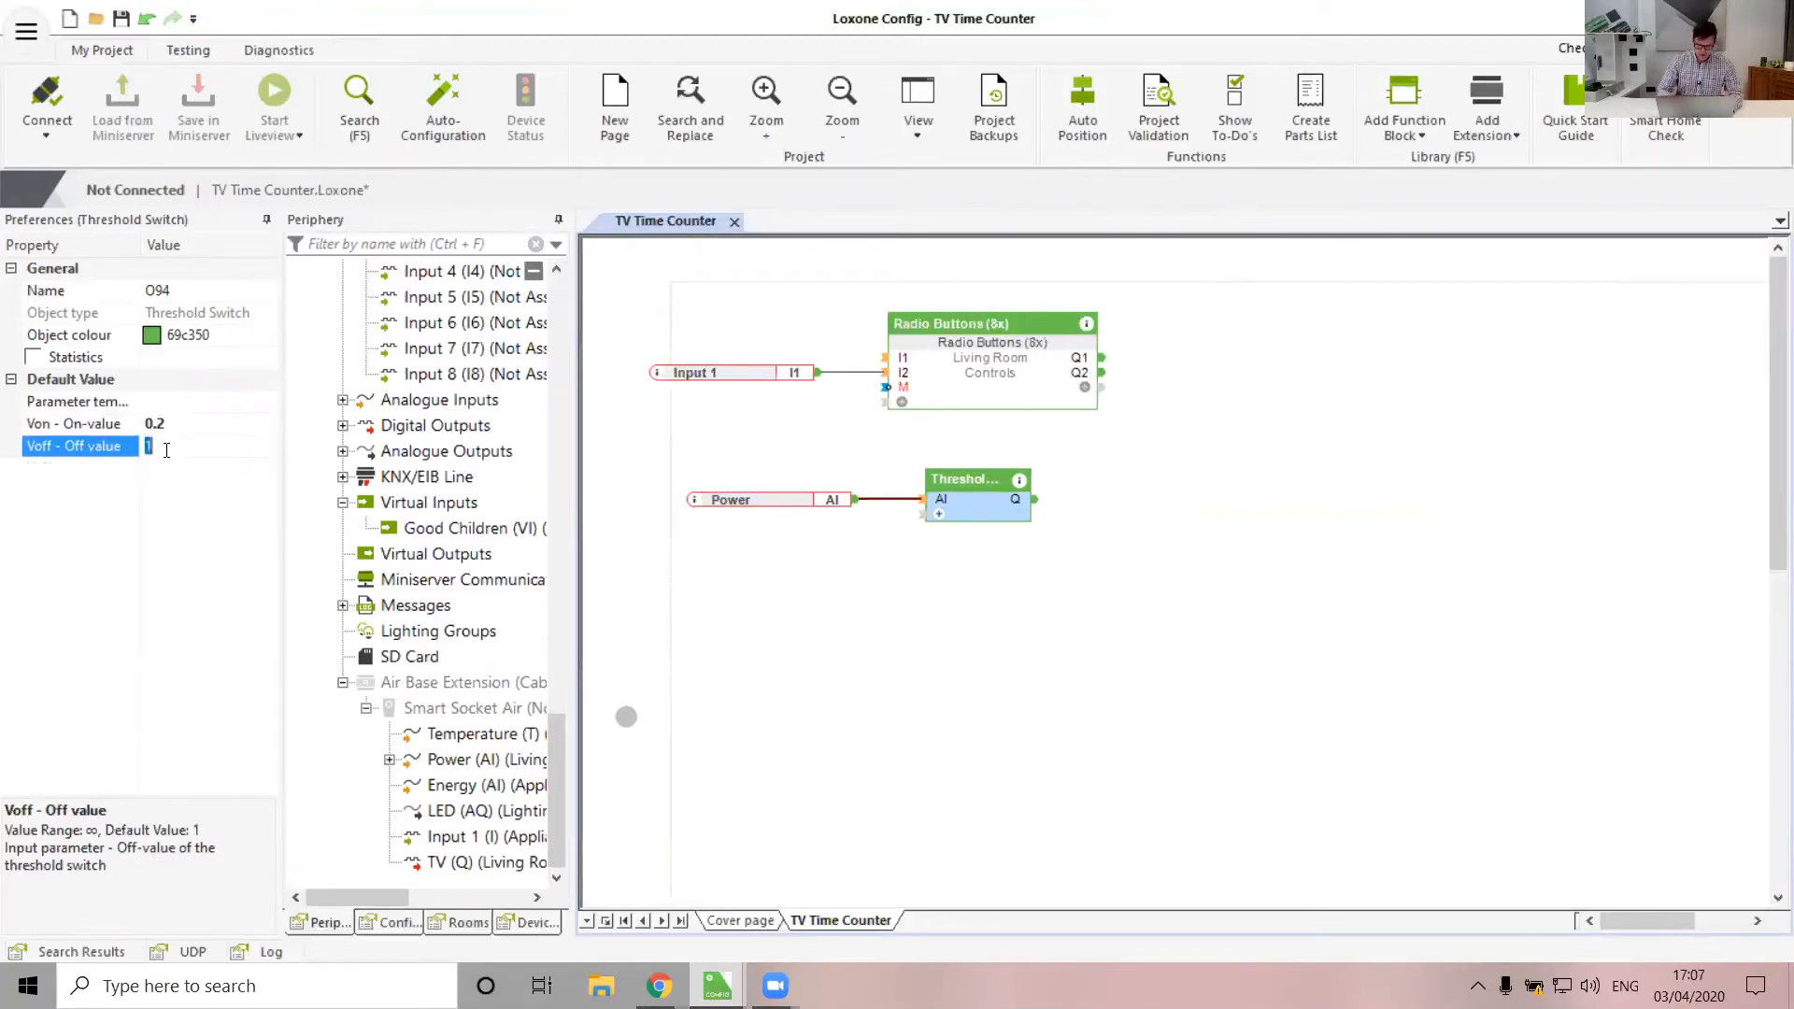
{"action": "type", "text": ".2"}
{"action": "key", "text": "Return"}
{"action": "key", "text": "BackSpace"}
{"action": "key", "text": "BackSpace"}
{"action": "key", "text": "BackSpace"}
{"action": "type", "text": "0.02"}
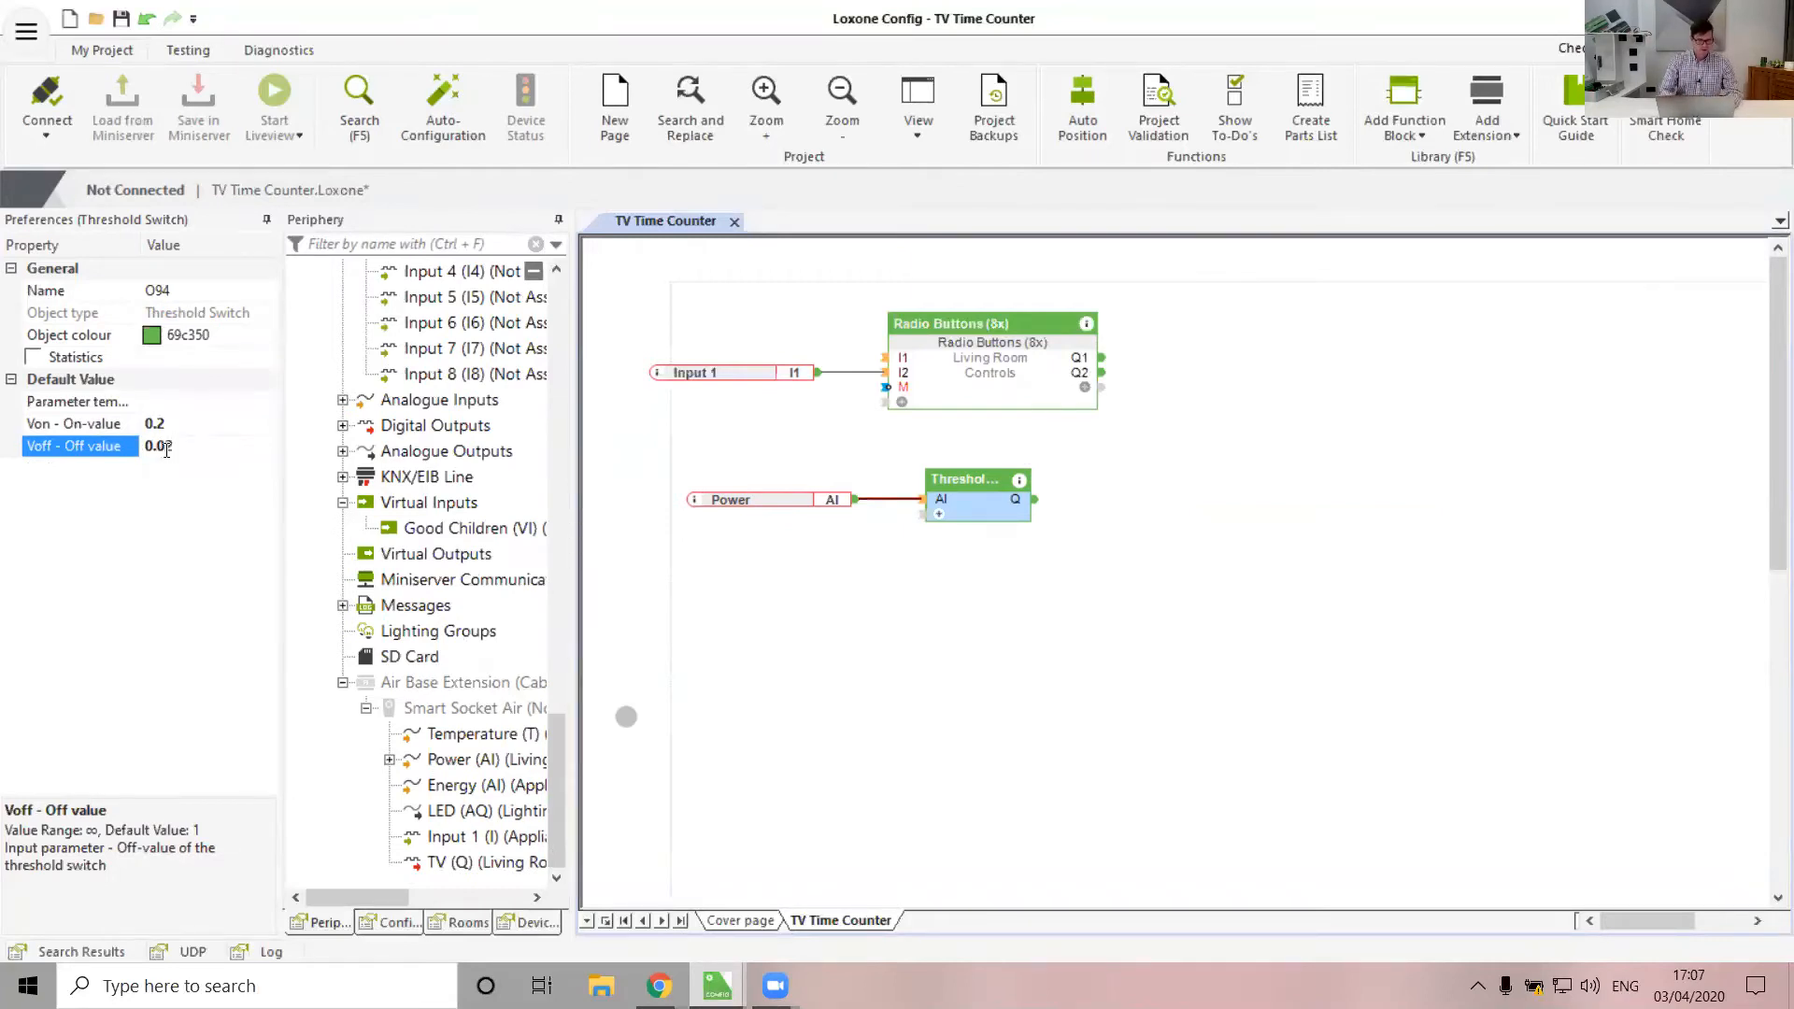
{"action": "left_click", "coordinate": [1075, 524]}
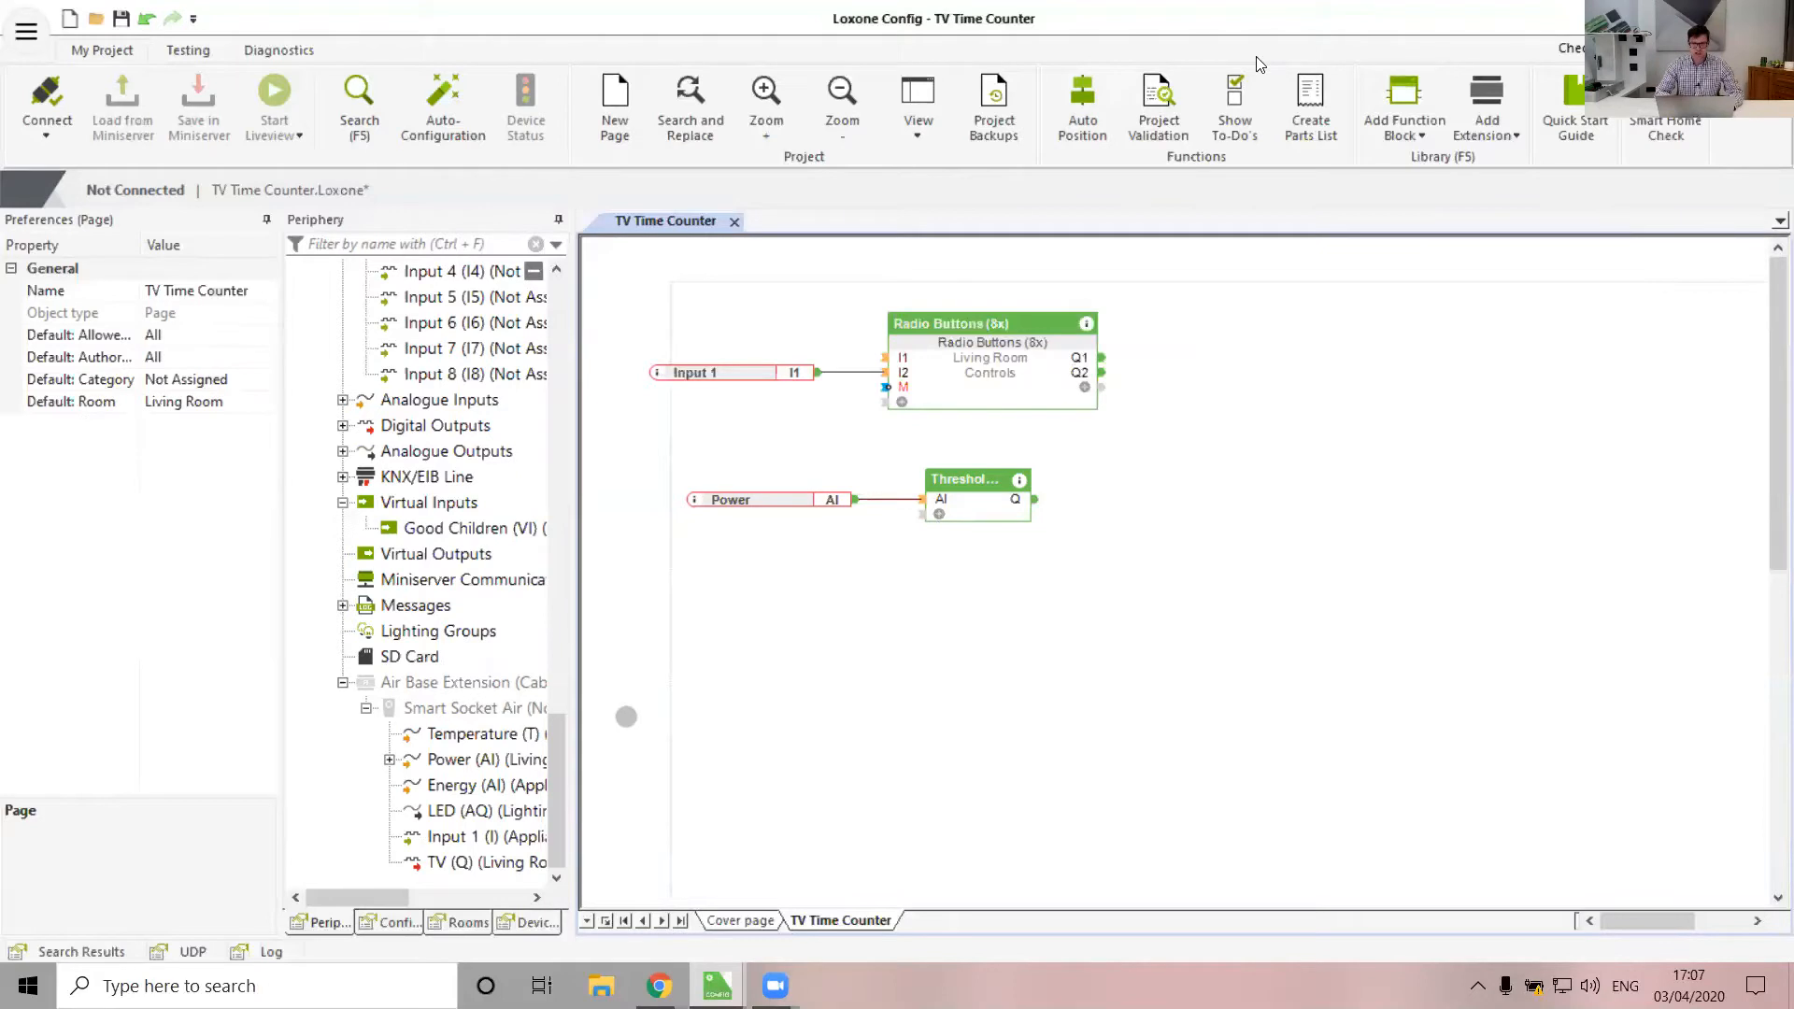
Add an AND block under the threshold, fed by Threshold Q and Radio Buttons Q2
{"action": "type", "text": "and"}
{"action": "key", "text": "Return"}
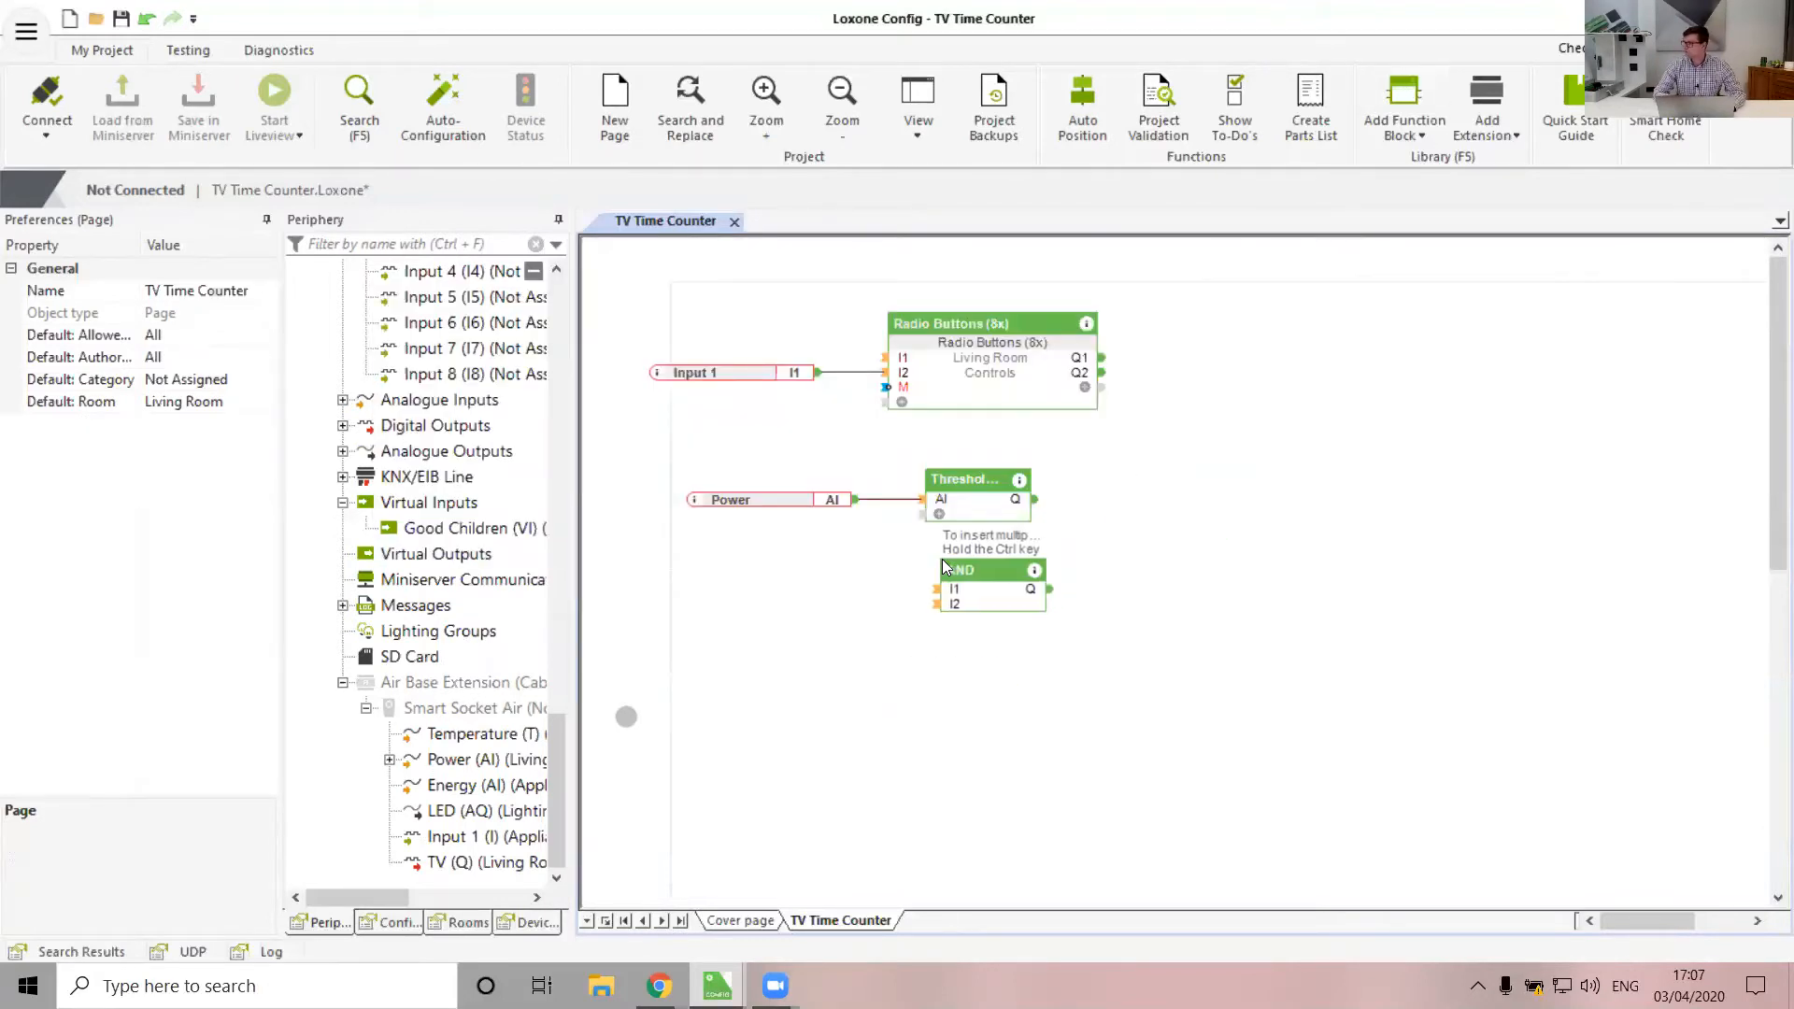
{"action": "left_click", "coordinate": [944, 566]}
{"action": "left_click_drag", "start_coordinate": [997, 622], "coordinate": [976, 609]}
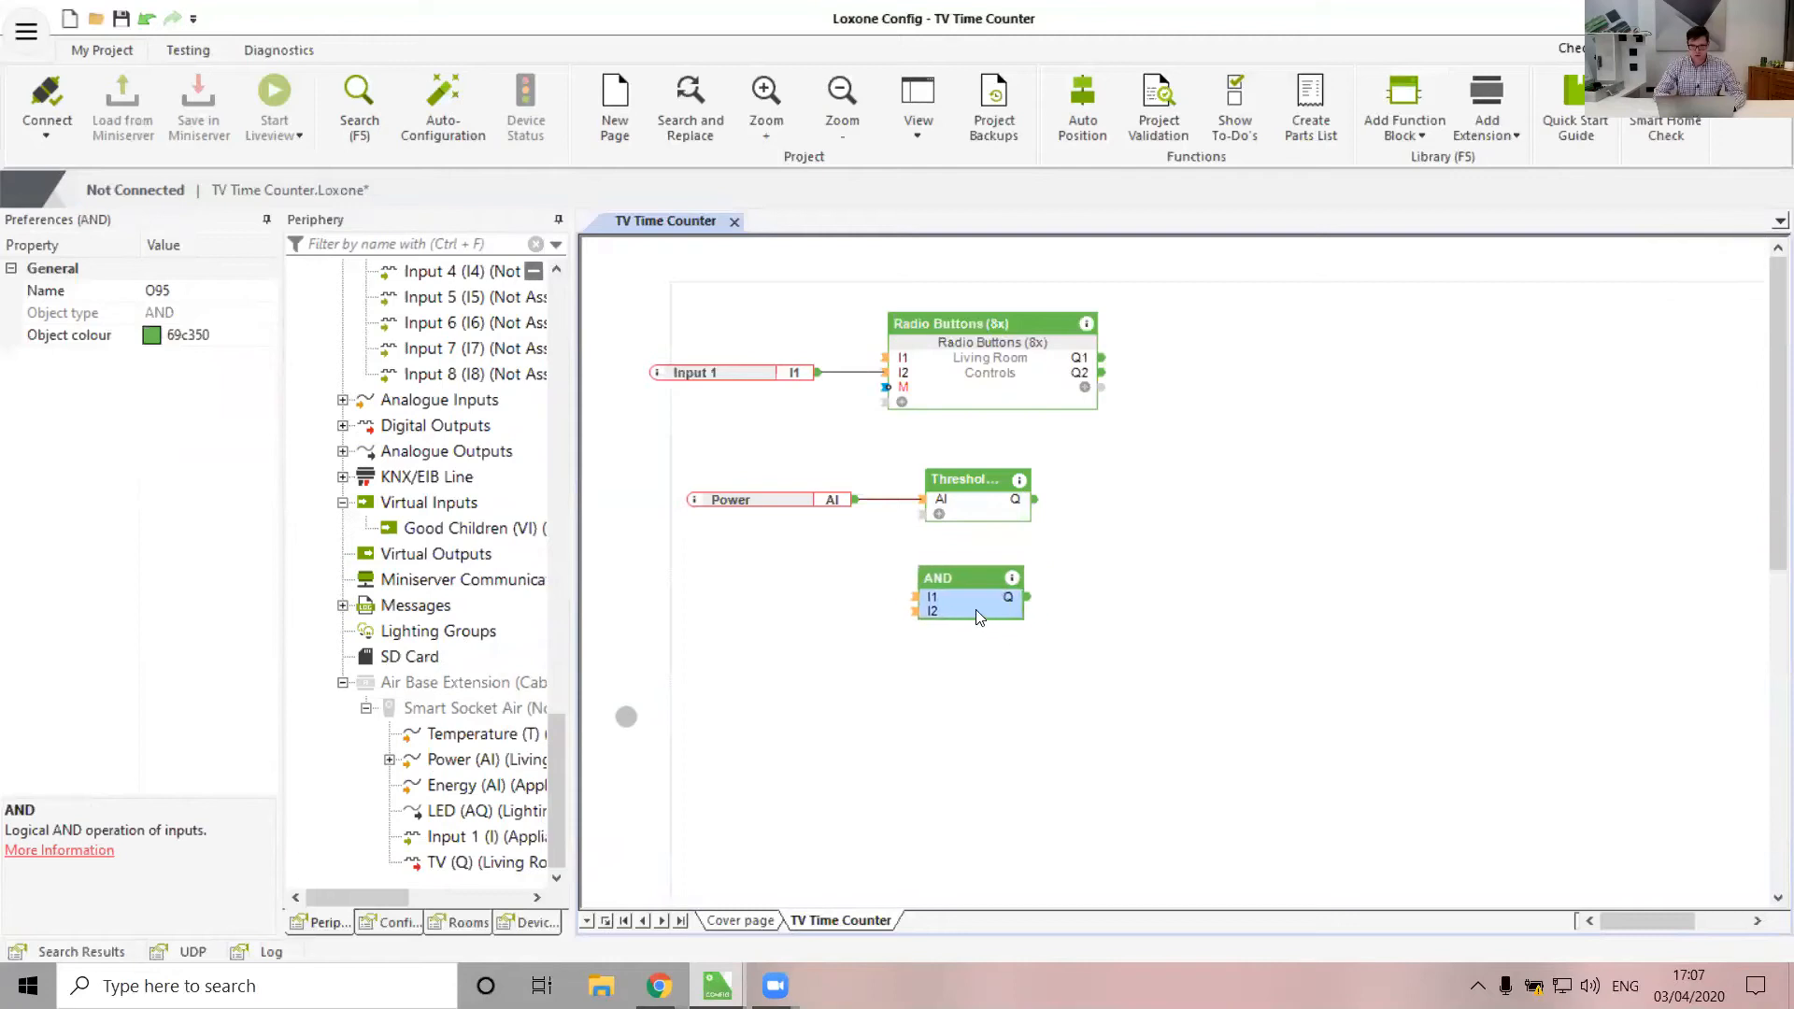
{"action": "left_click_drag", "start_coordinate": [1035, 499], "coordinate": [1219, 492]}
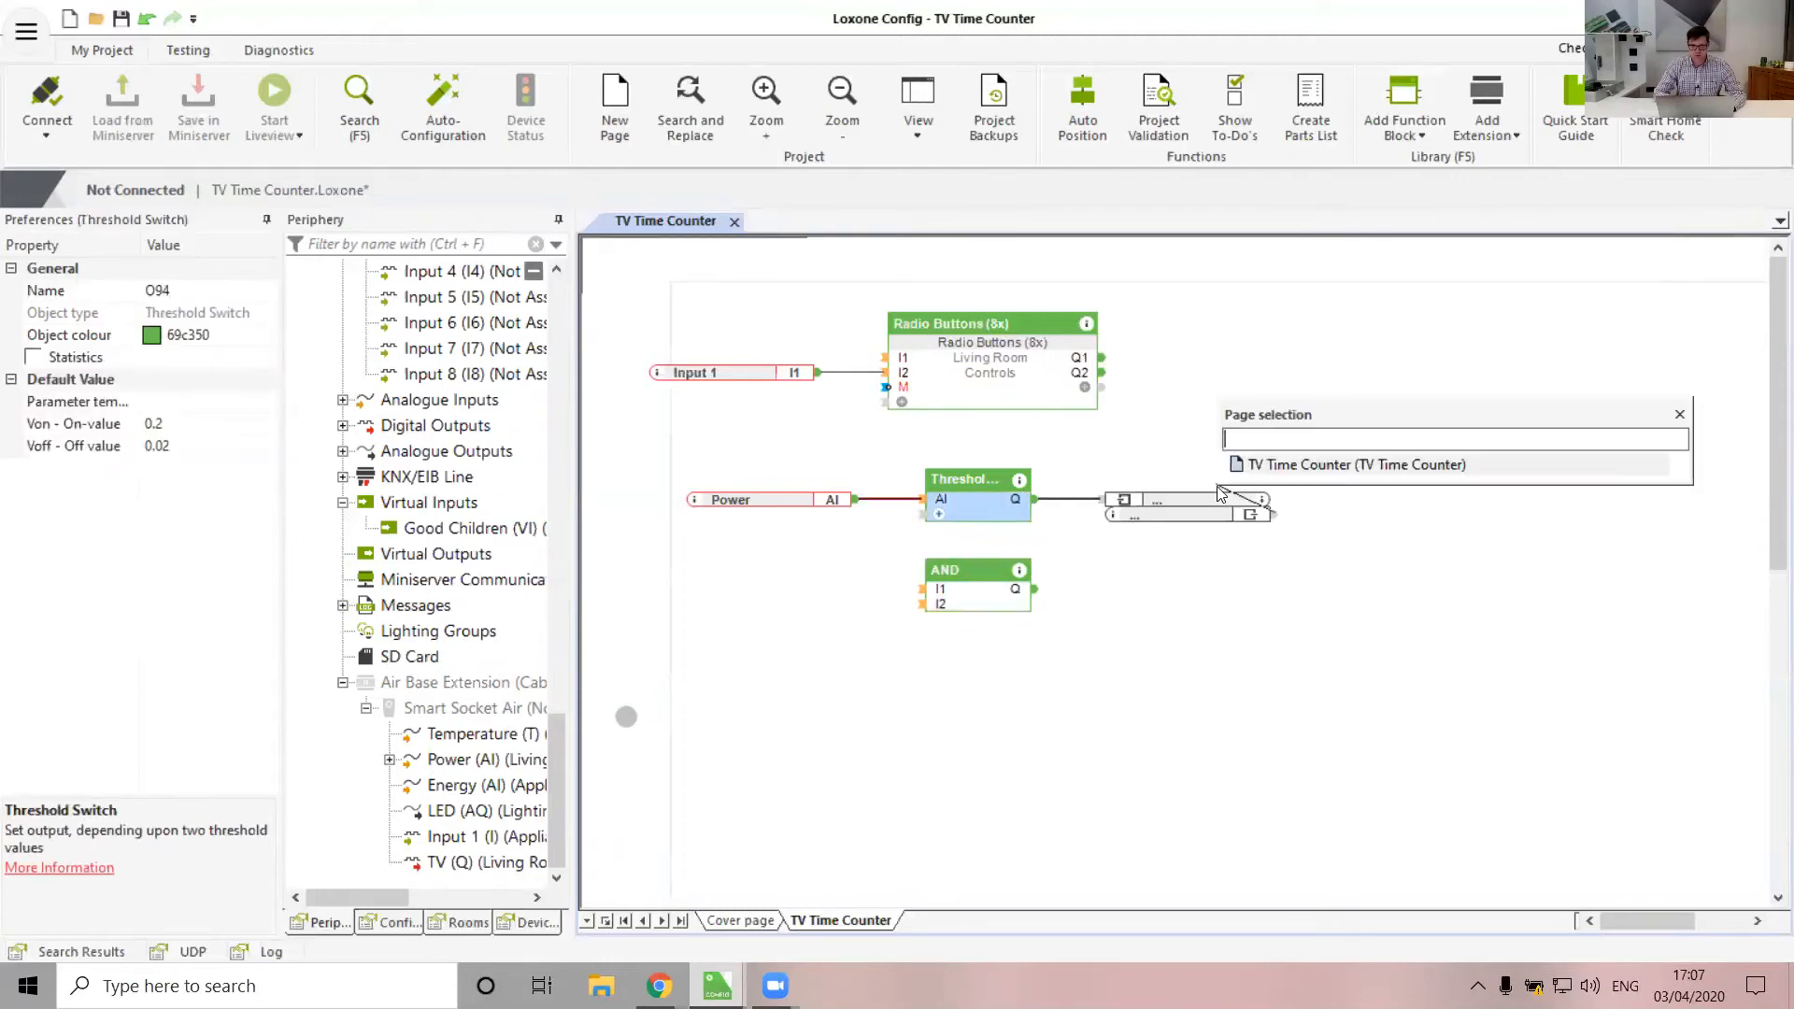
{"action": "left_click", "coordinate": [922, 589]}
{"action": "left_click_drag", "start_coordinate": [1103, 374], "coordinate": [1175, 372]}
Rename the Radio Buttons block to TV Mode
{"action": "left_click", "coordinate": [922, 603]}
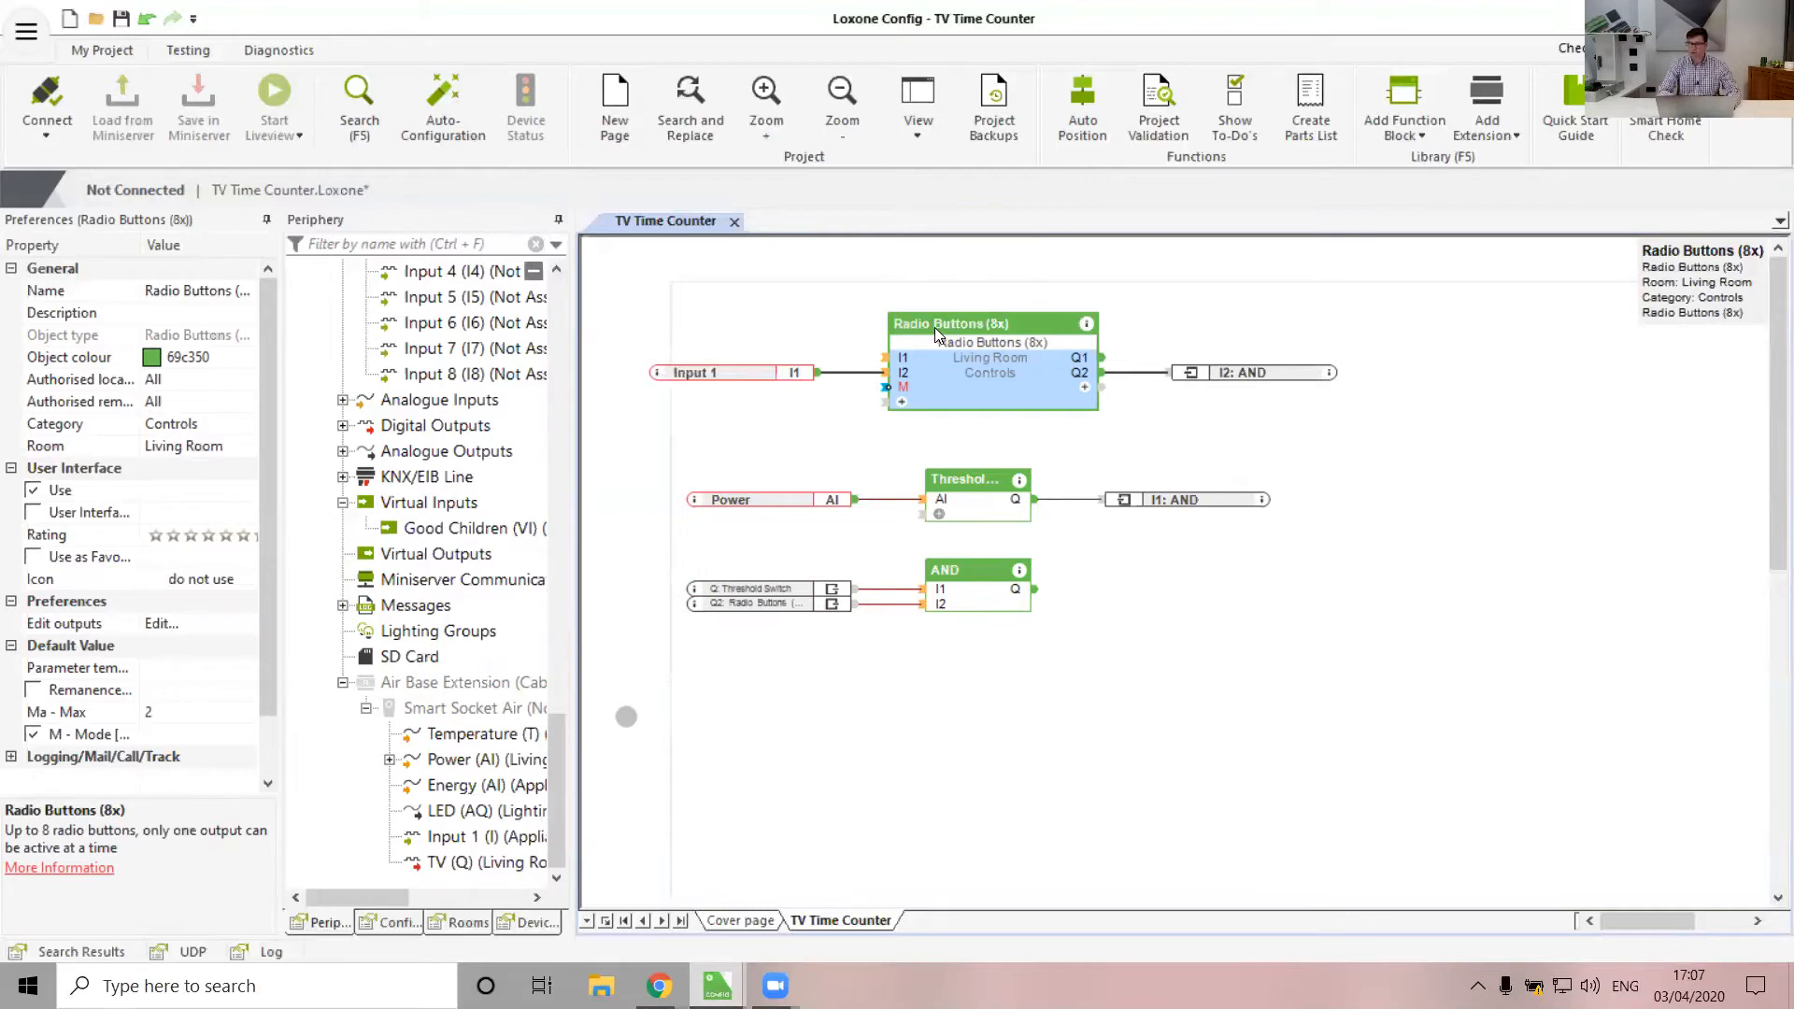
{"action": "double_click", "coordinate": [905, 327]}
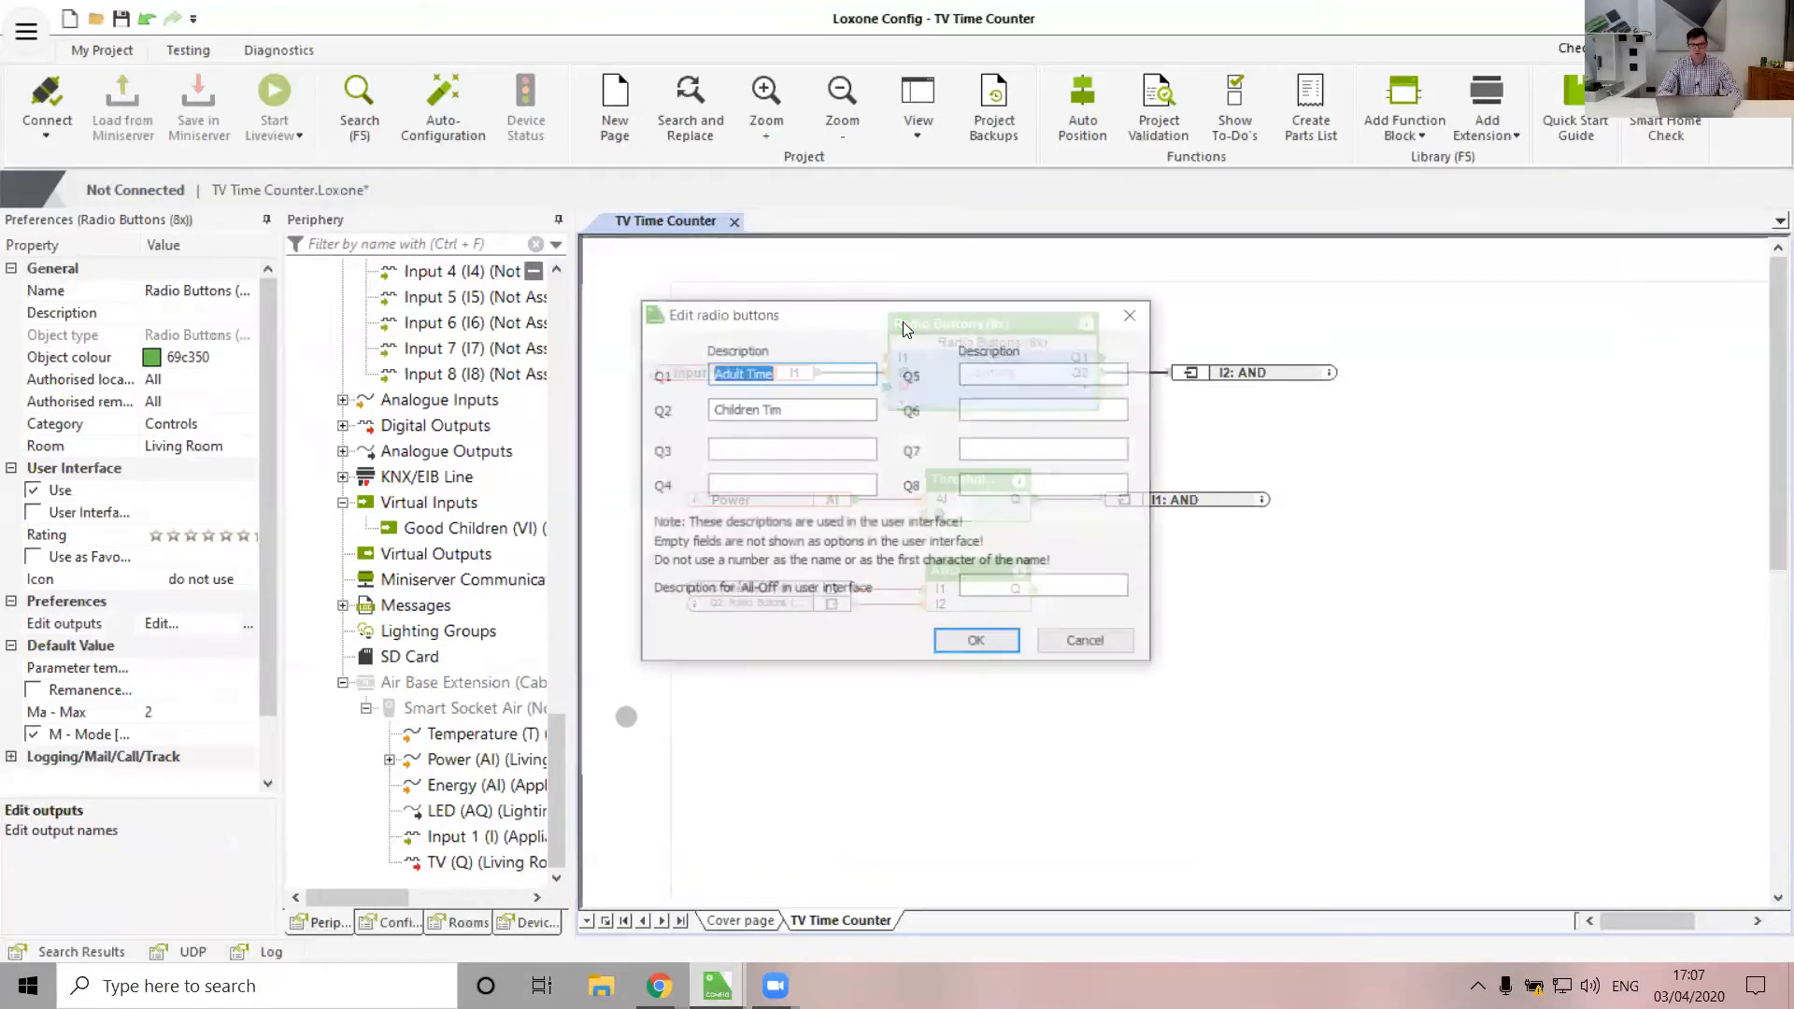
{"action": "left_click", "coordinate": [1090, 641]}
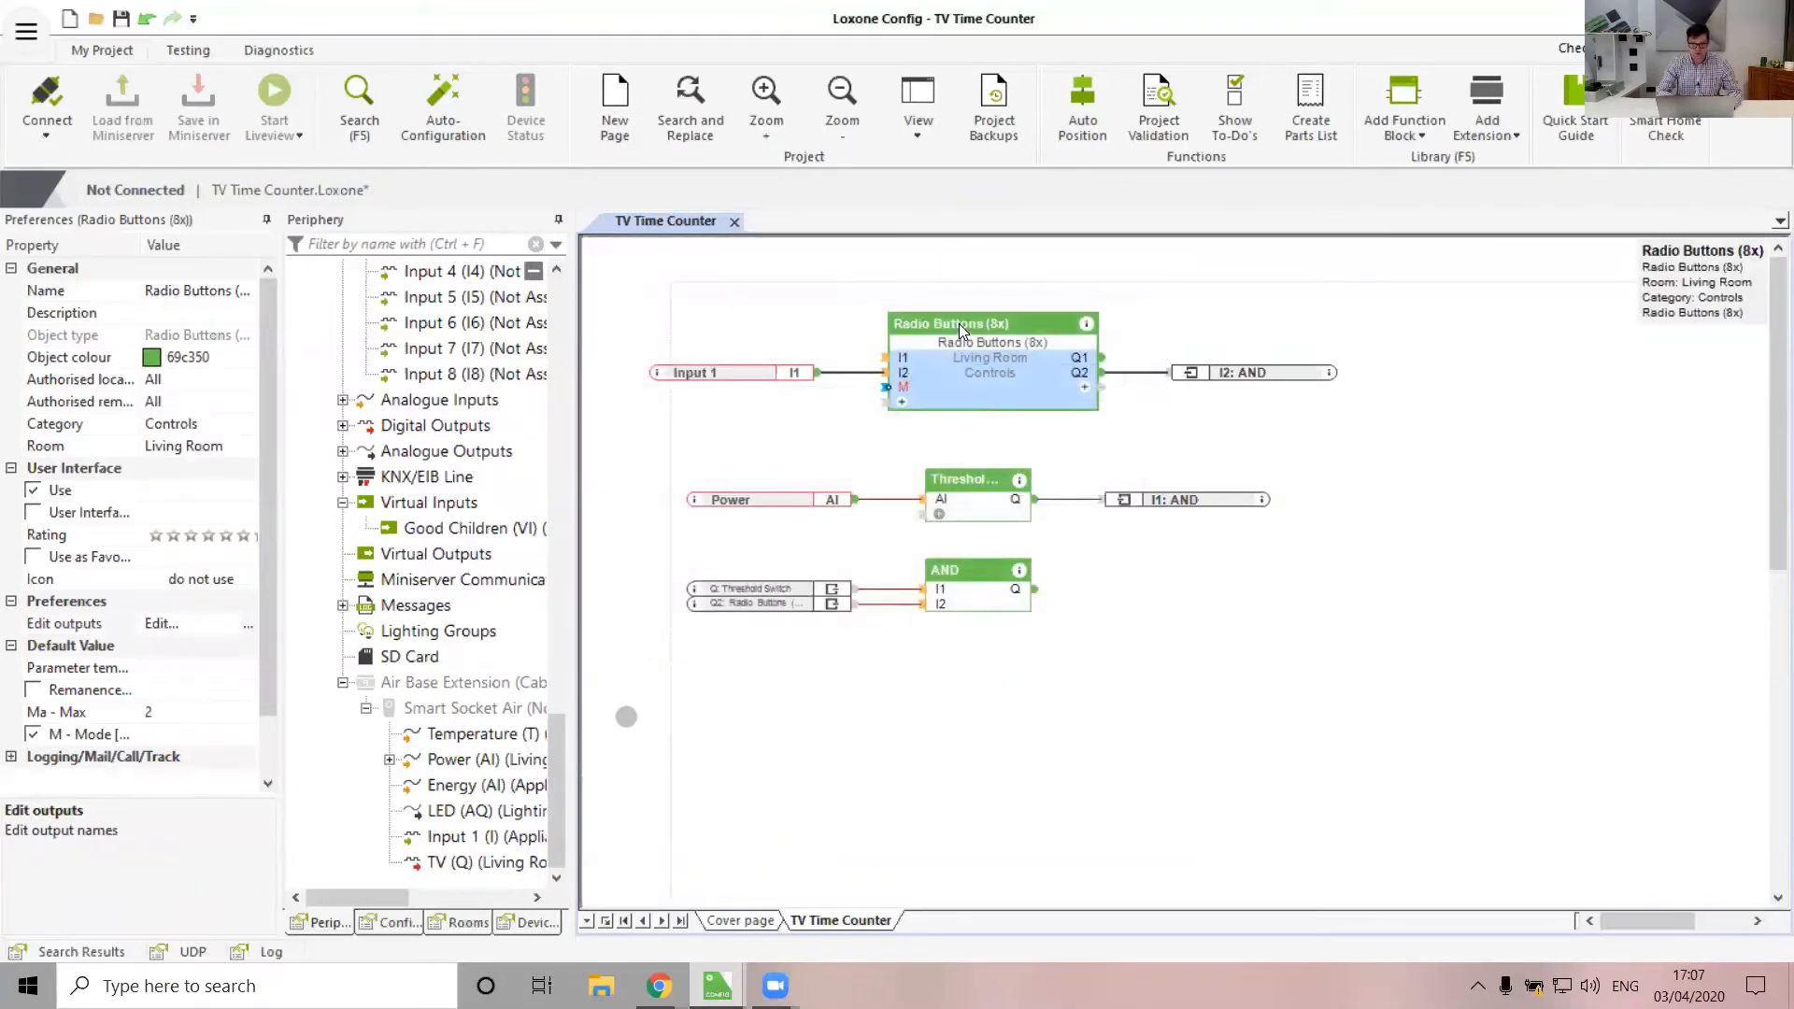
{"action": "left_click", "coordinate": [213, 293]}
{"action": "double_click", "coordinate": [211, 292]}
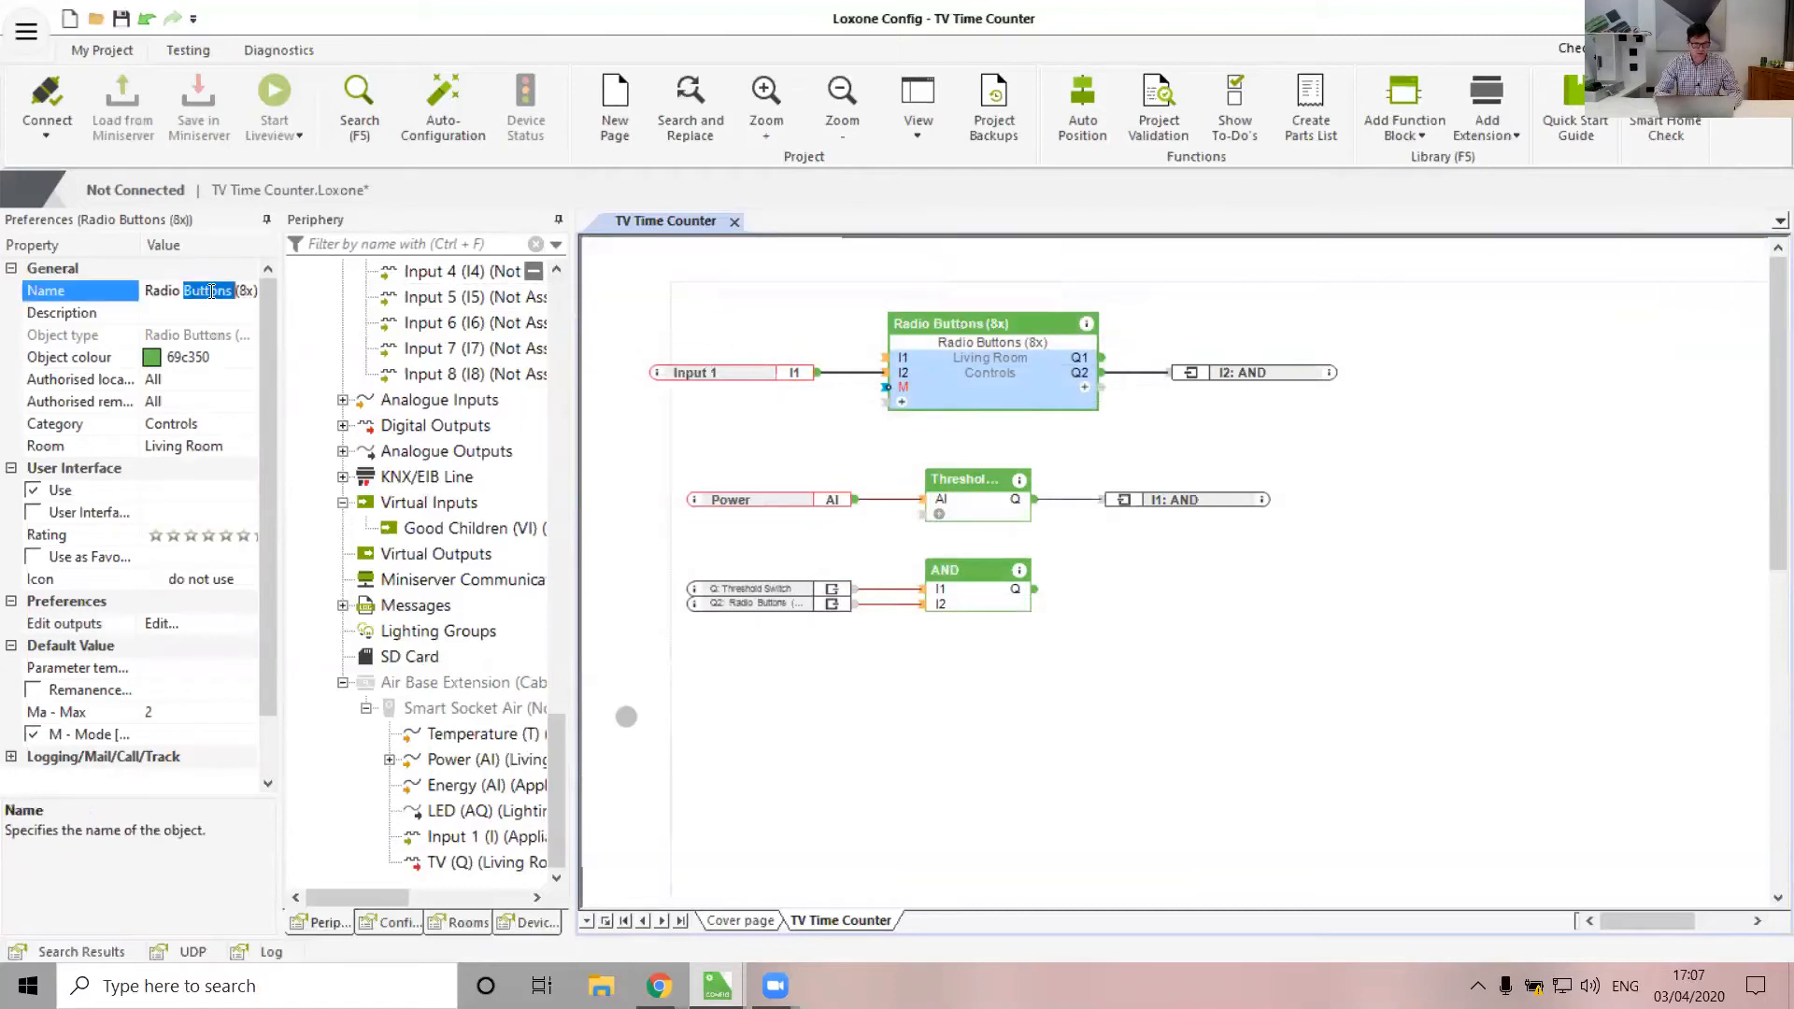
{"action": "key", "text": "BackSpace"}
{"action": "double_click", "coordinate": [211, 292]}
{"action": "key", "text": "BackSpace"}
{"action": "key", "text": "BackSpace"}
{"action": "key", "text": "BackSpace"}
{"action": "key", "text": "BackSpace"}
{"action": "key", "text": "BackSpace"}
{"action": "key", "text": "BackSpace"}
{"action": "key", "text": "BackSpace"}
{"action": "type", "text": "TV Mode"}
{"action": "key", "text": "Return"}
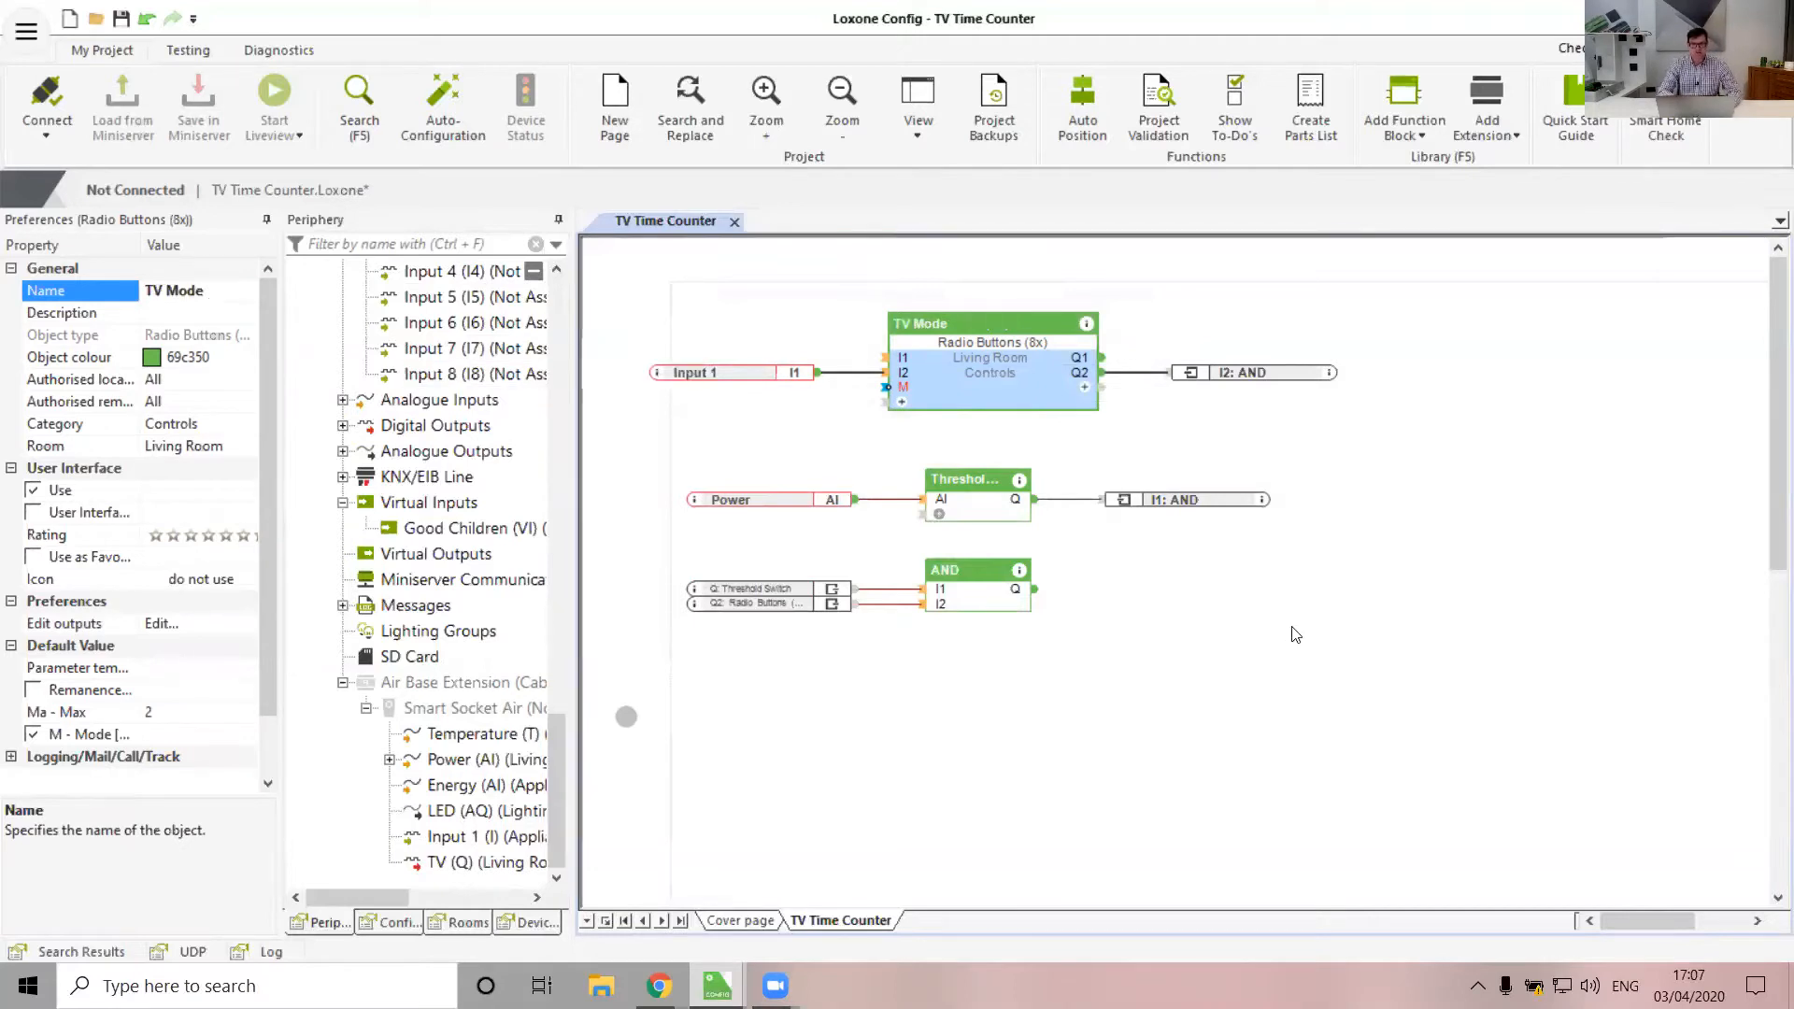
{"action": "left_click", "coordinate": [1291, 627]}
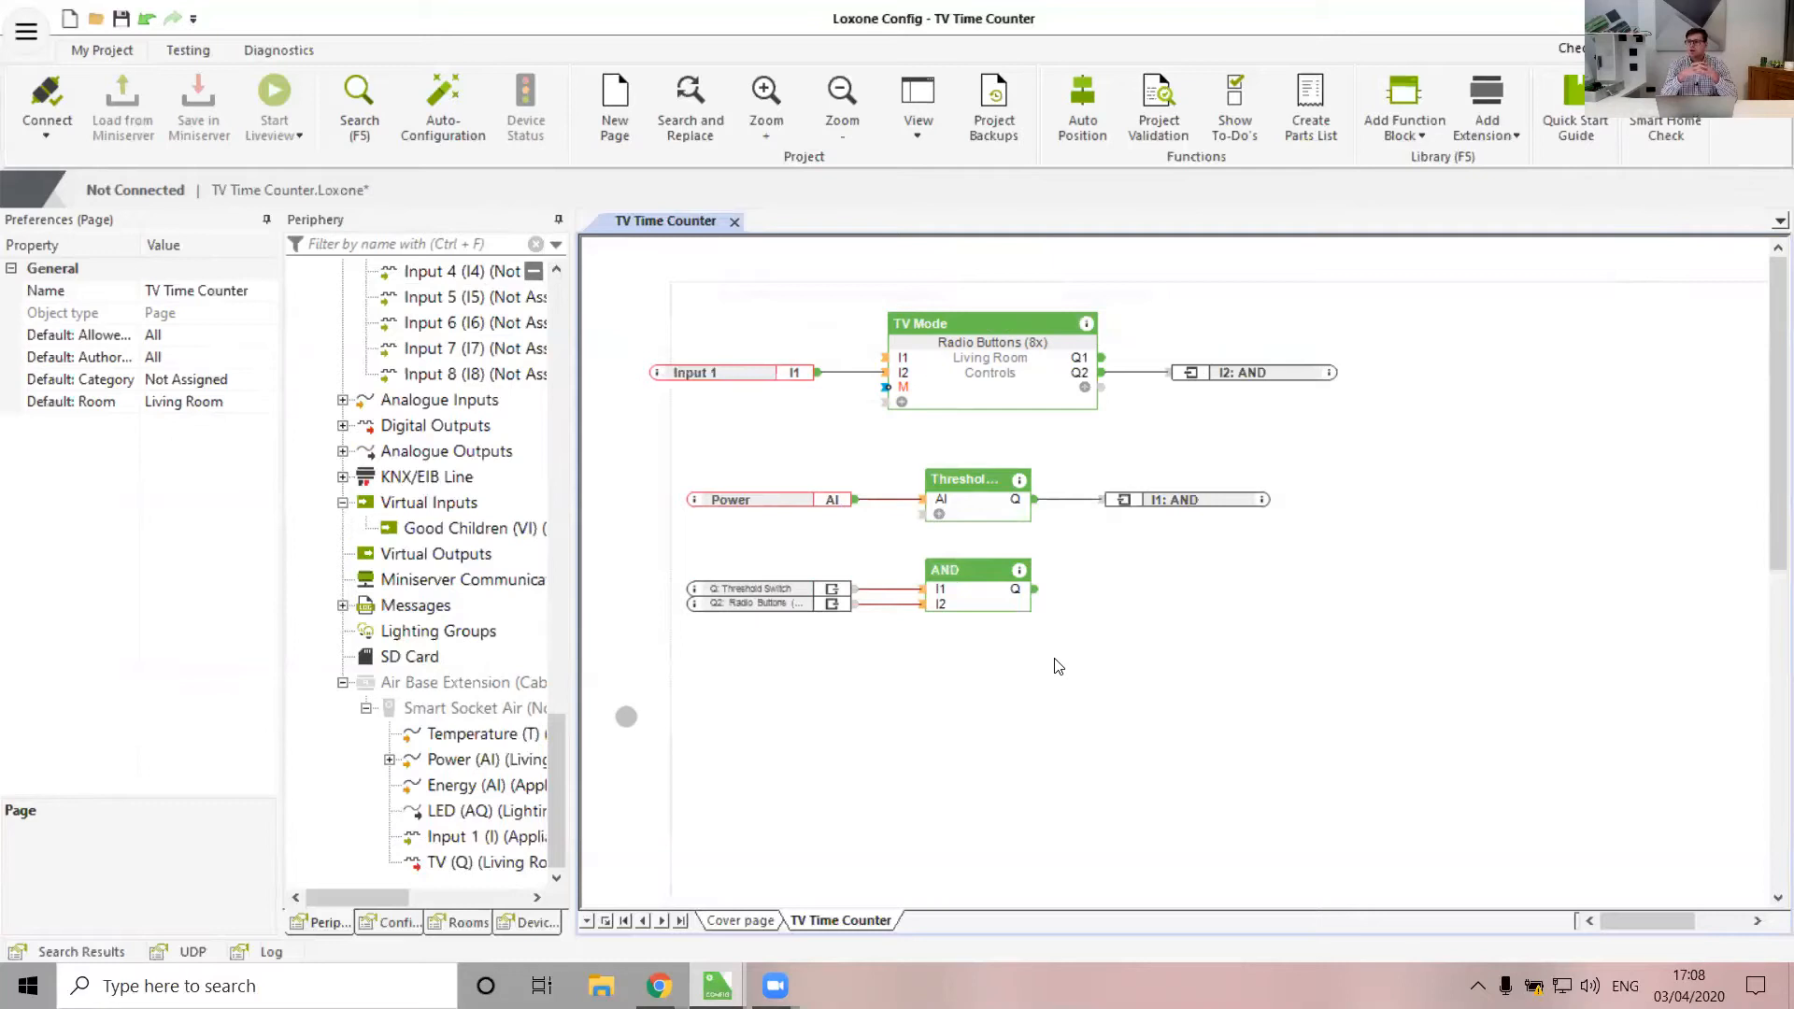
Place a Utility Meter block to the right of the AND logic
{"action": "left_click", "coordinate": [1379, 82]}
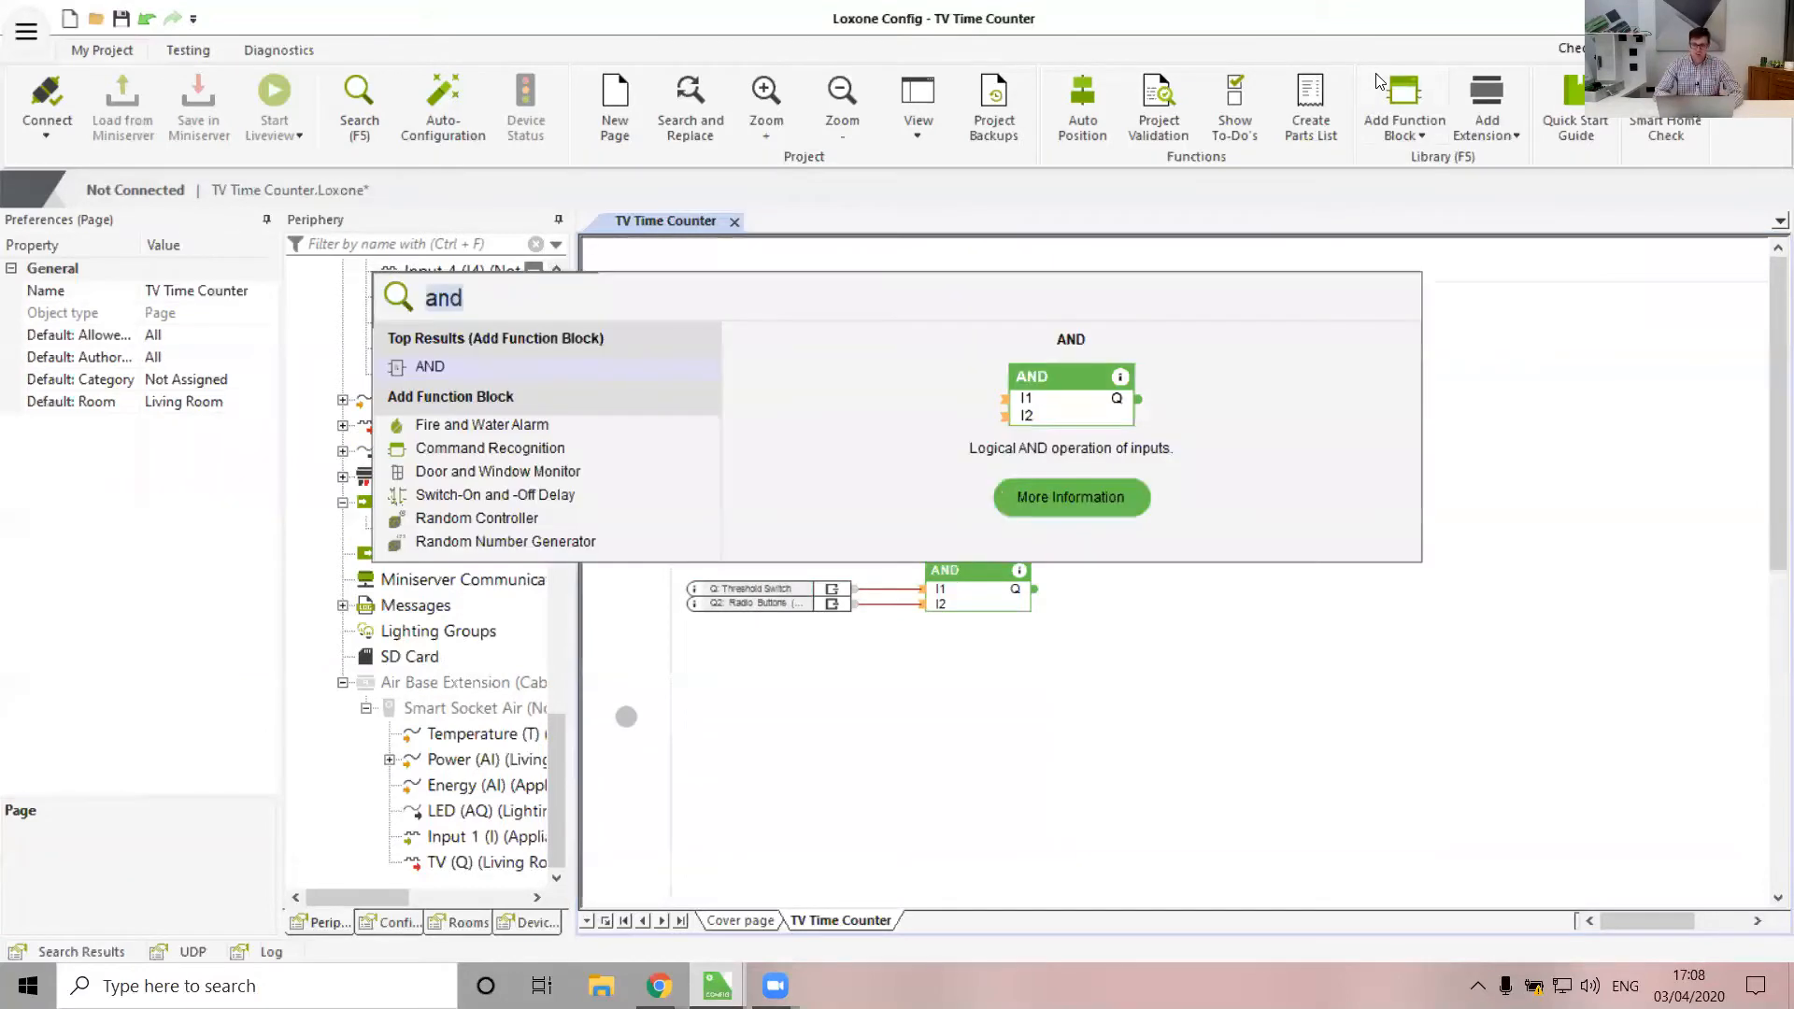
{"action": "type", "text": "main"}
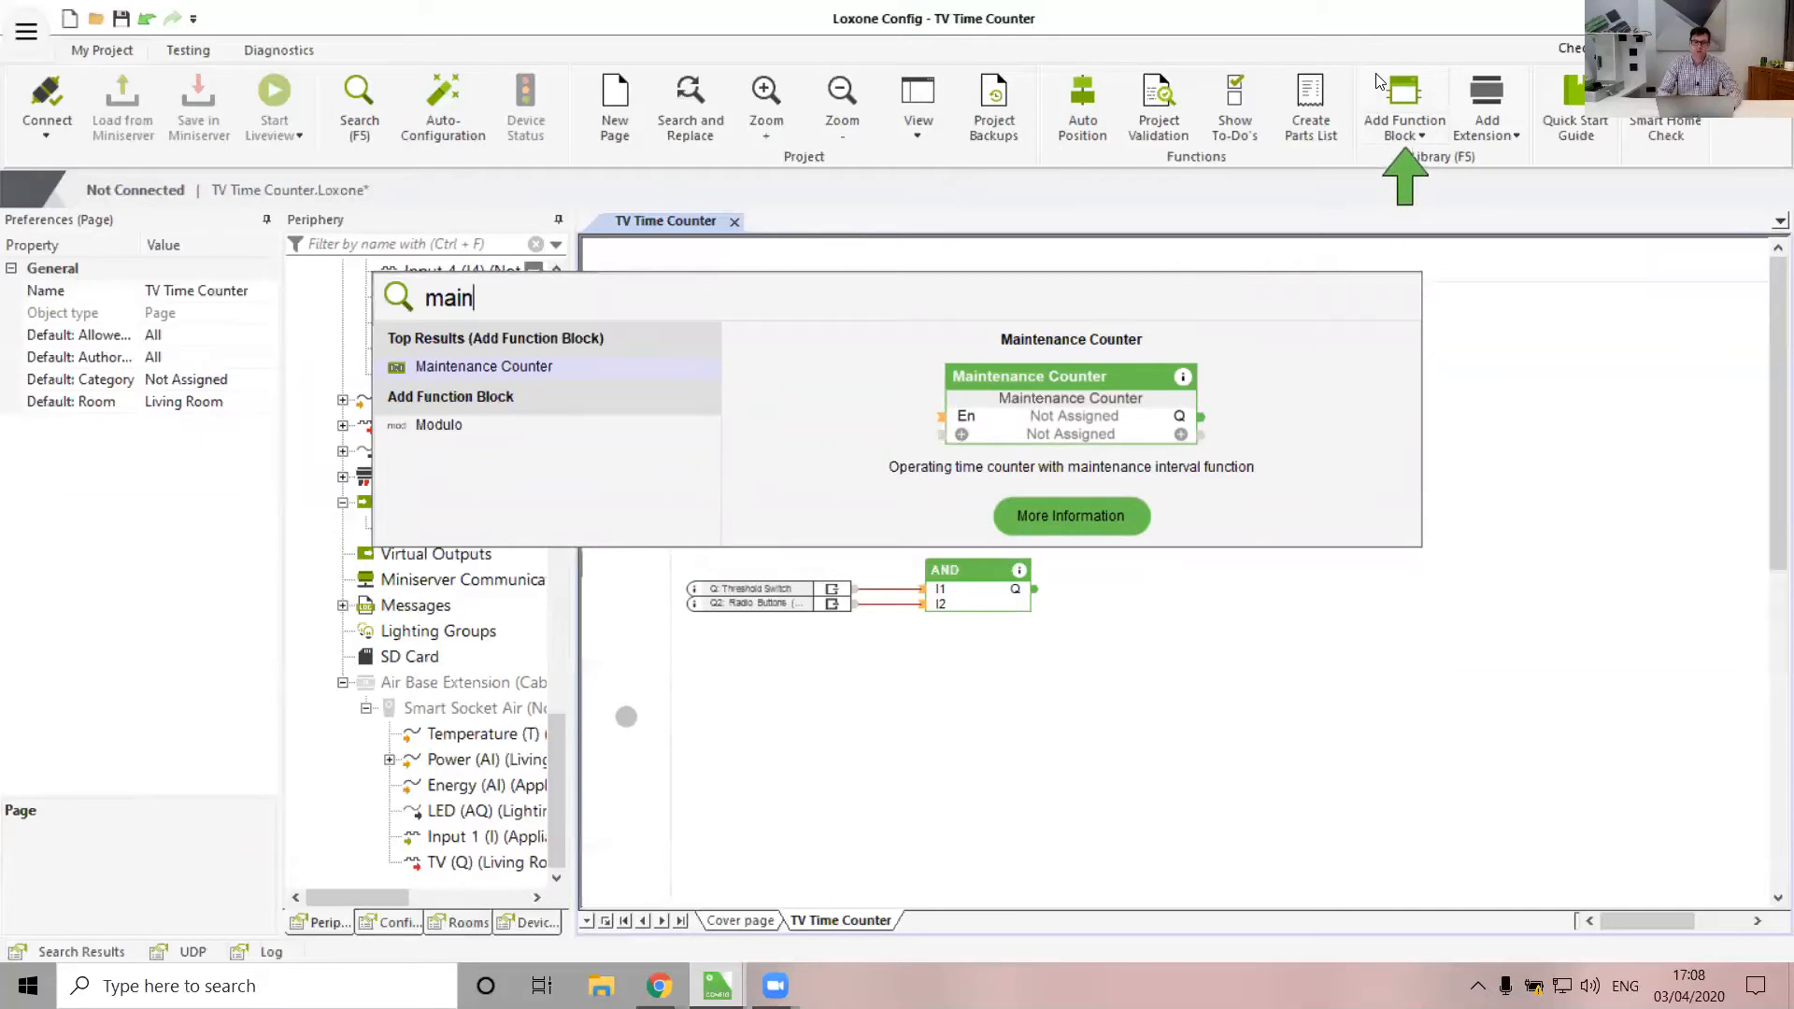
{"action": "key", "text": "BackSpace"}
{"action": "key", "text": "BackSpace"}
{"action": "key", "text": "BackSpace"}
{"action": "key", "text": "BackSpace"}
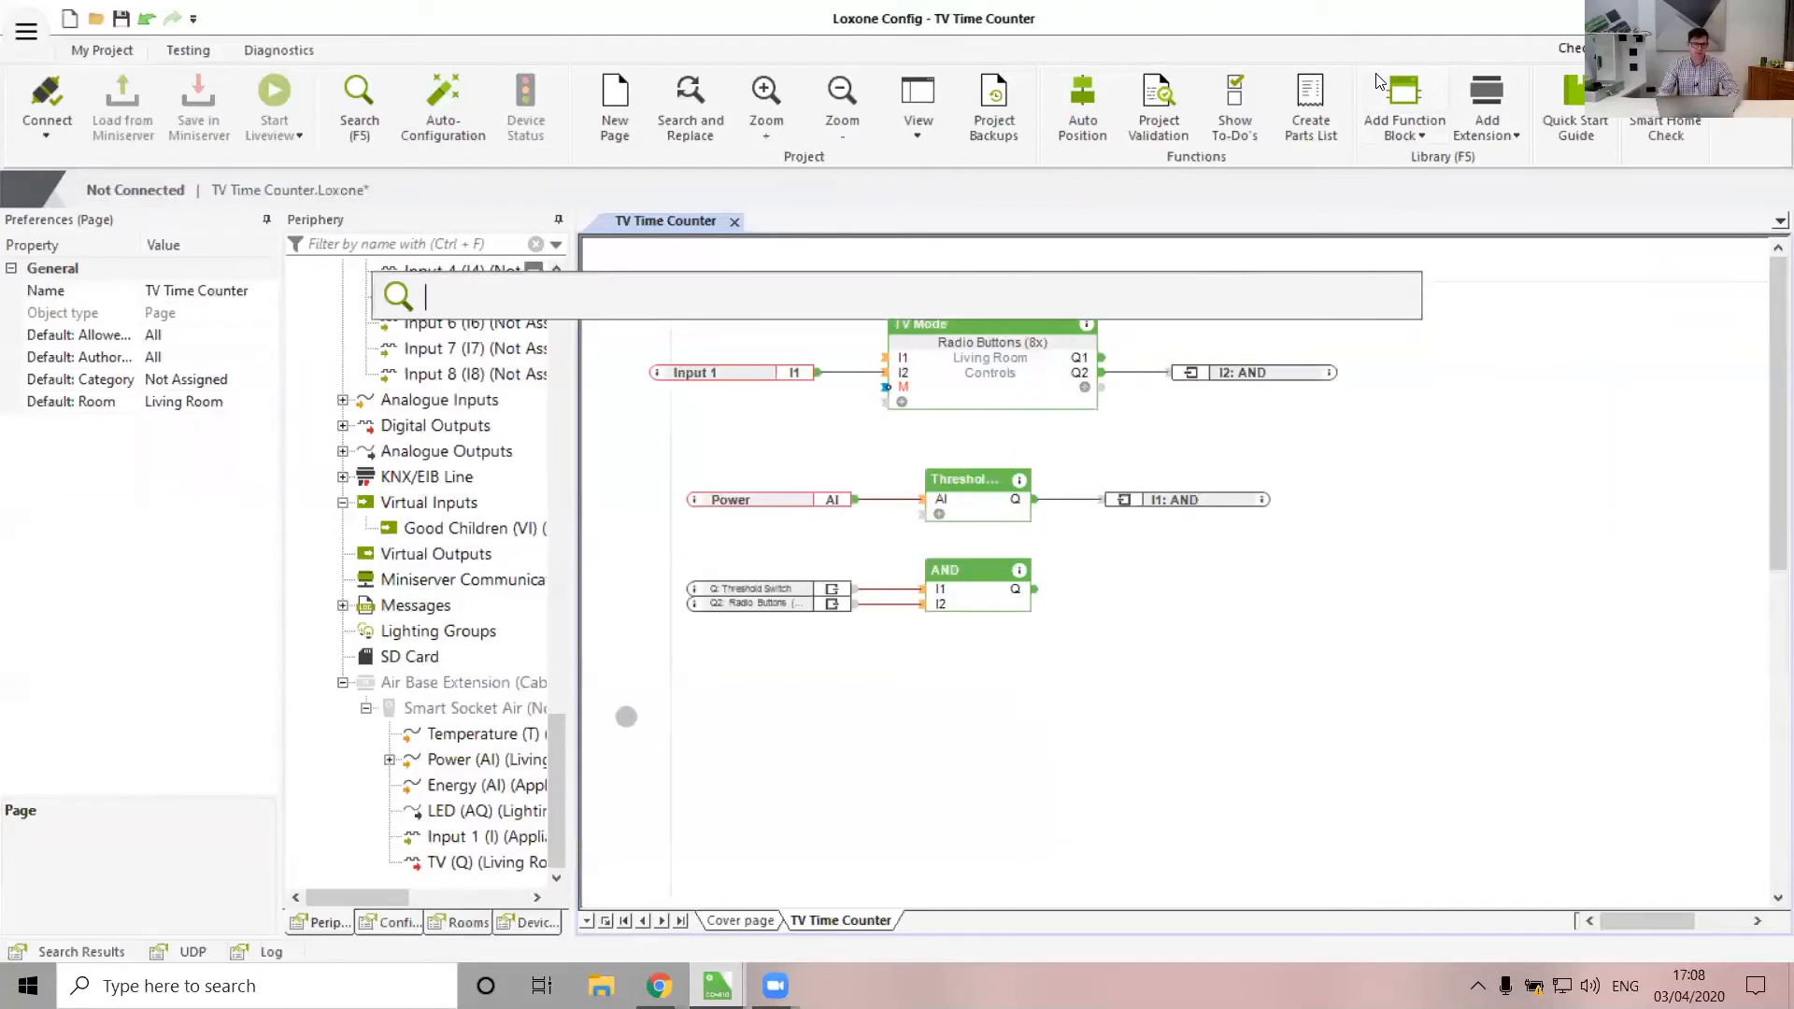
{"action": "type", "text": "utili"}
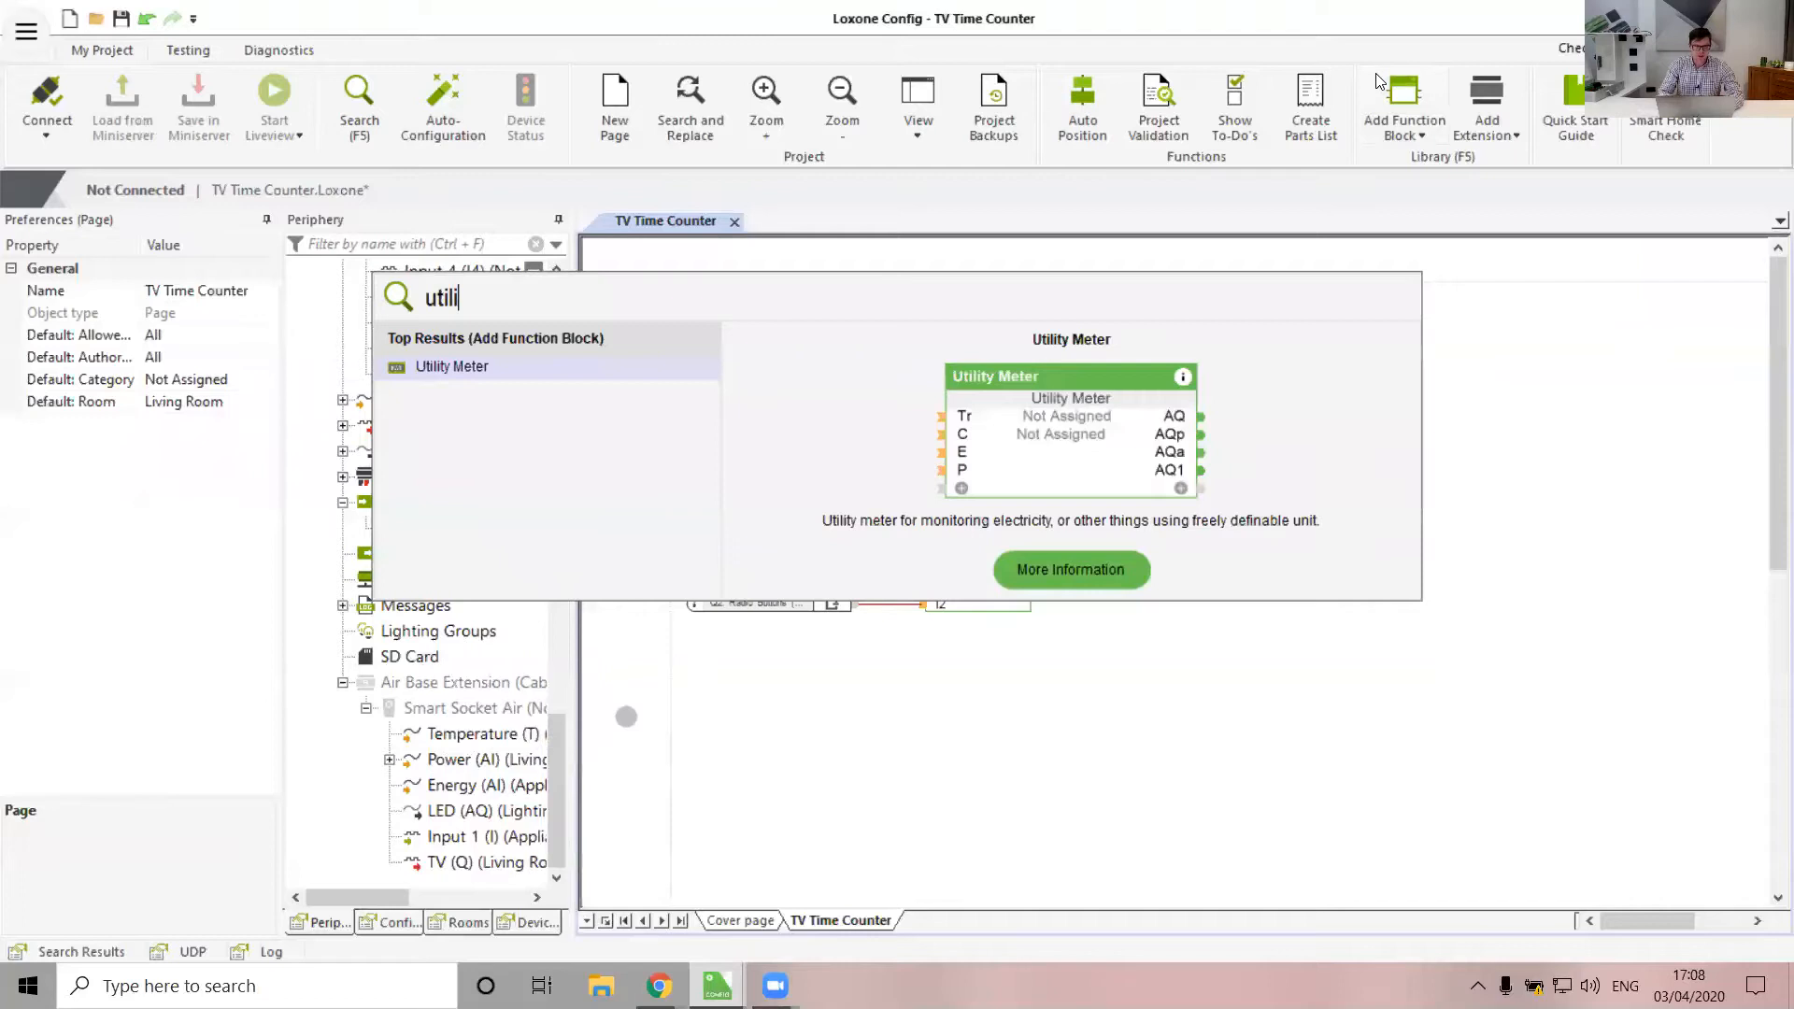
{"action": "key", "text": "Return"}
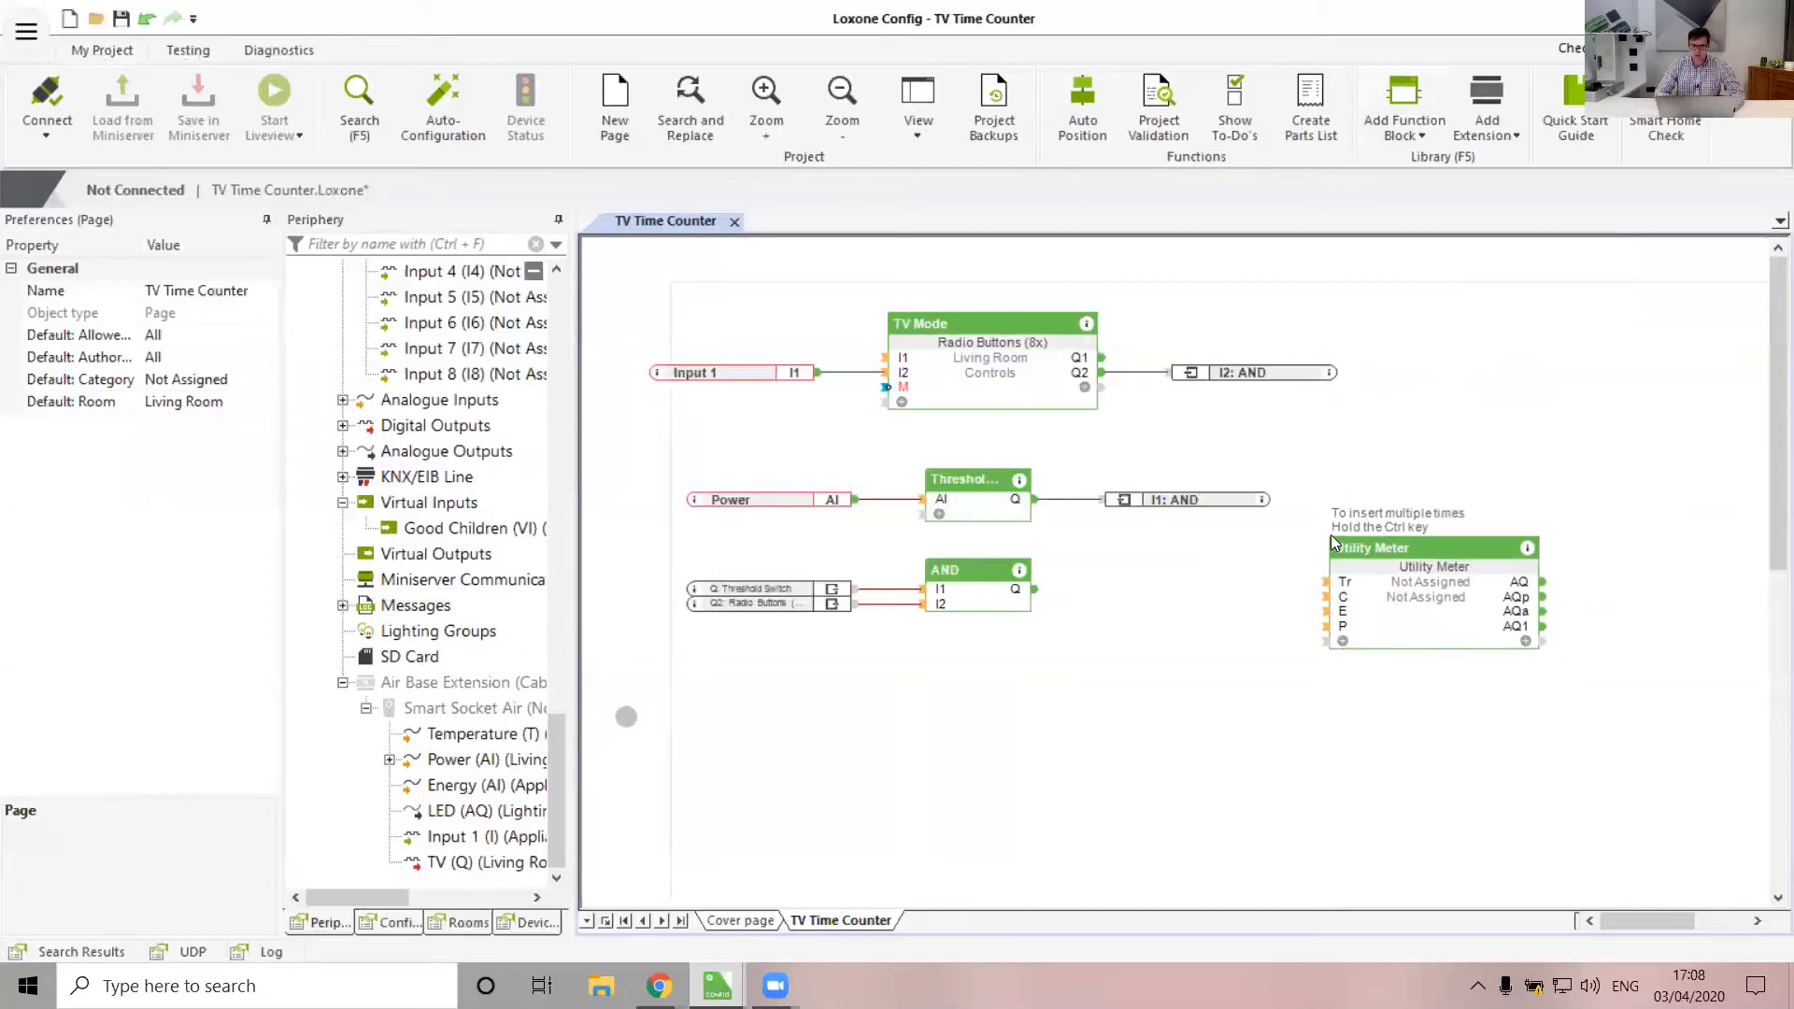
{"action": "left_click", "coordinate": [1330, 536]}
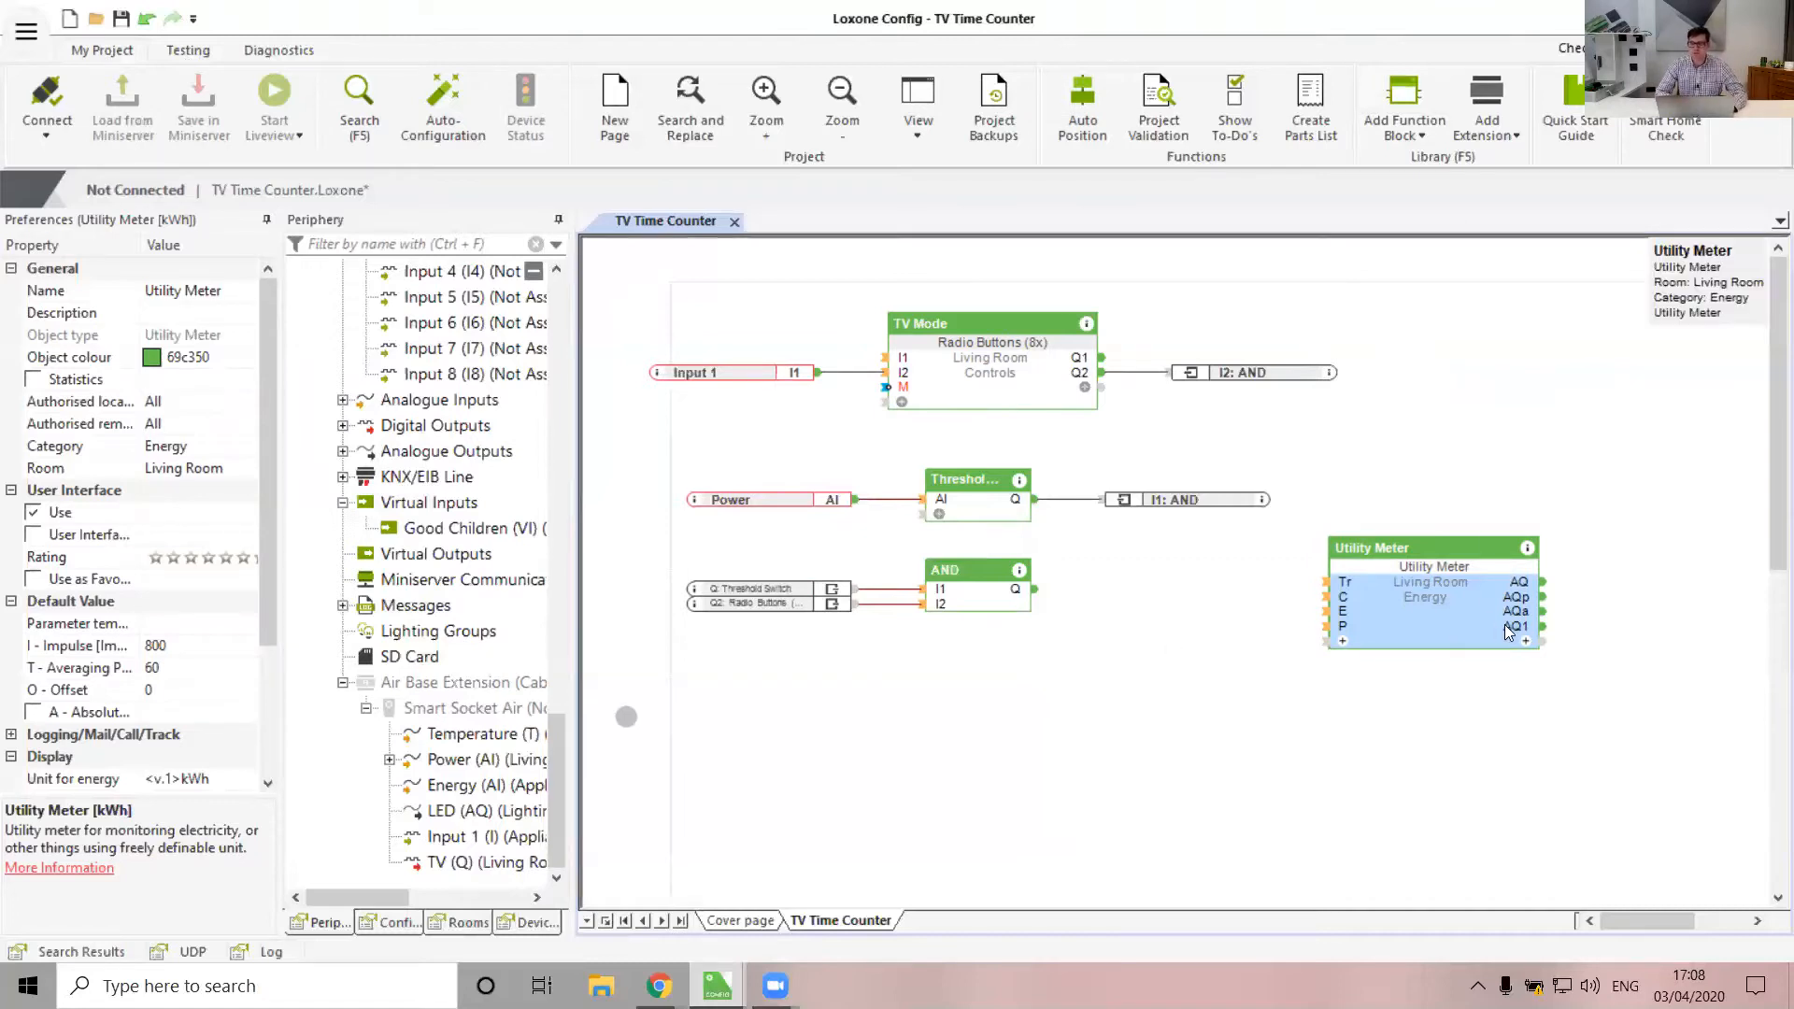
{"action": "mouse_move", "coordinate": [1505, 625]}
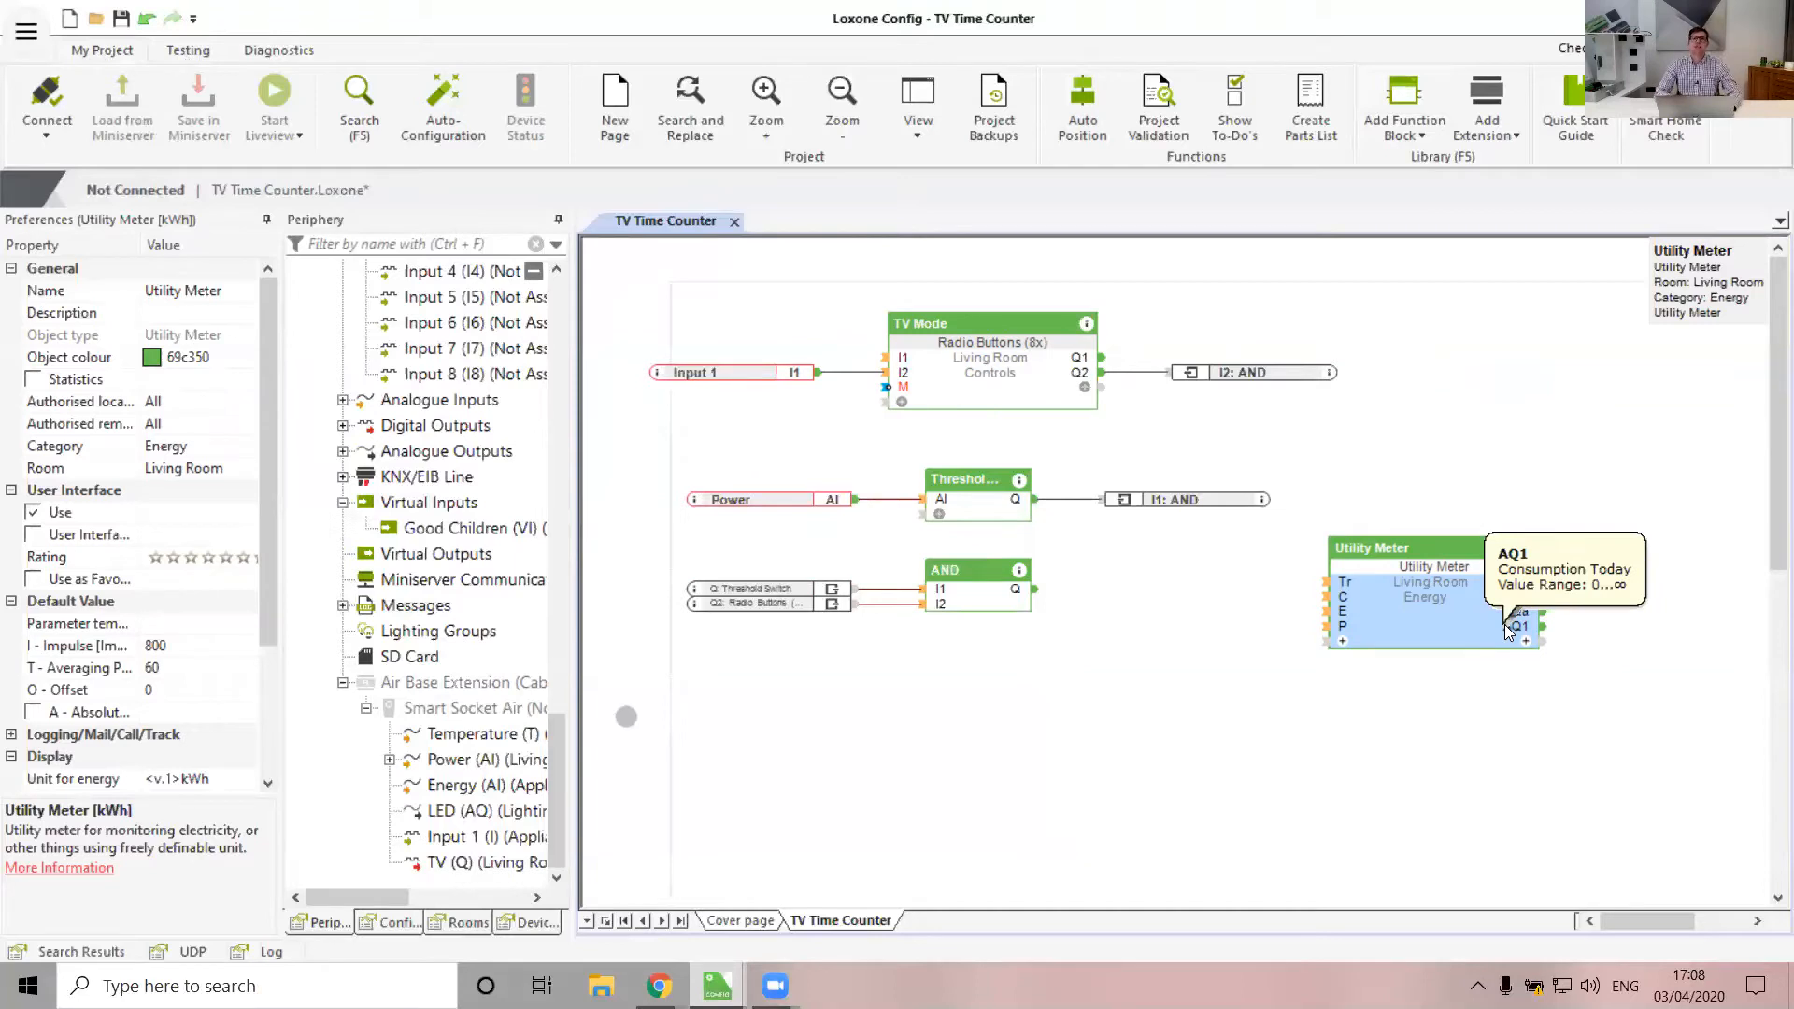
{"action": "left_click_drag", "start_coordinate": [1435, 614], "coordinate": [1516, 618]}
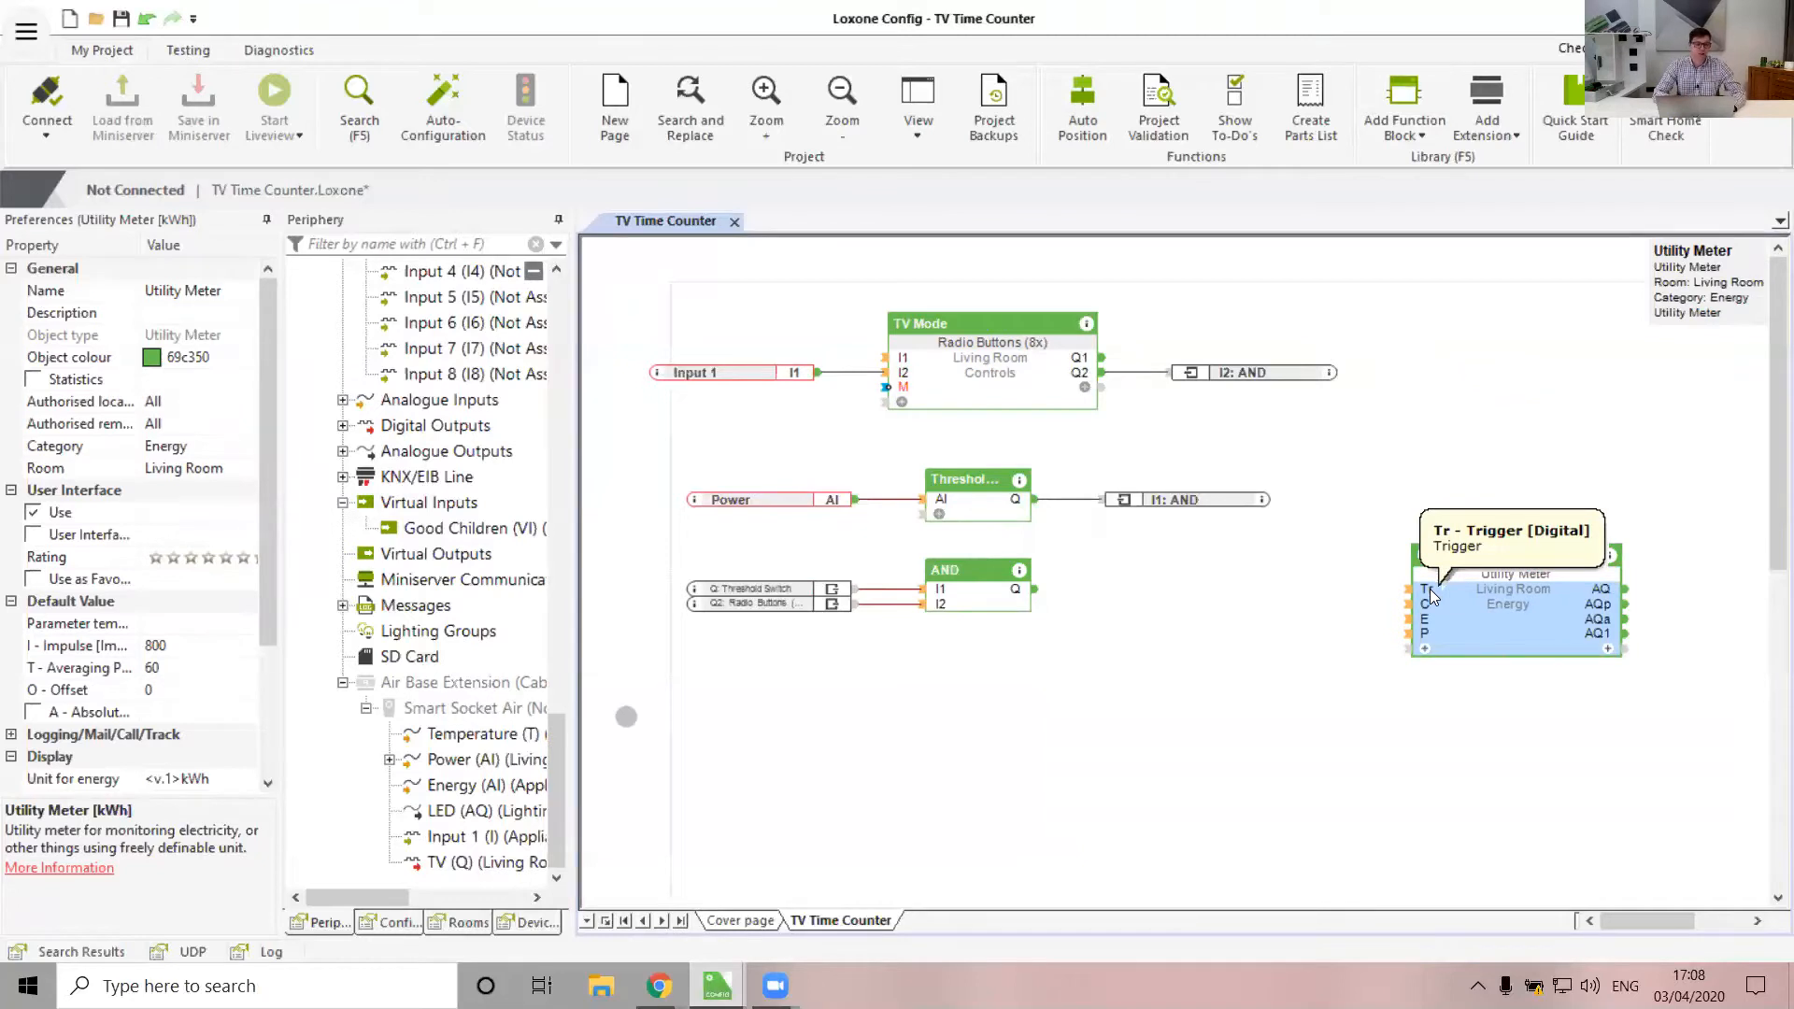
{"action": "left_click", "coordinate": [105, 654]}
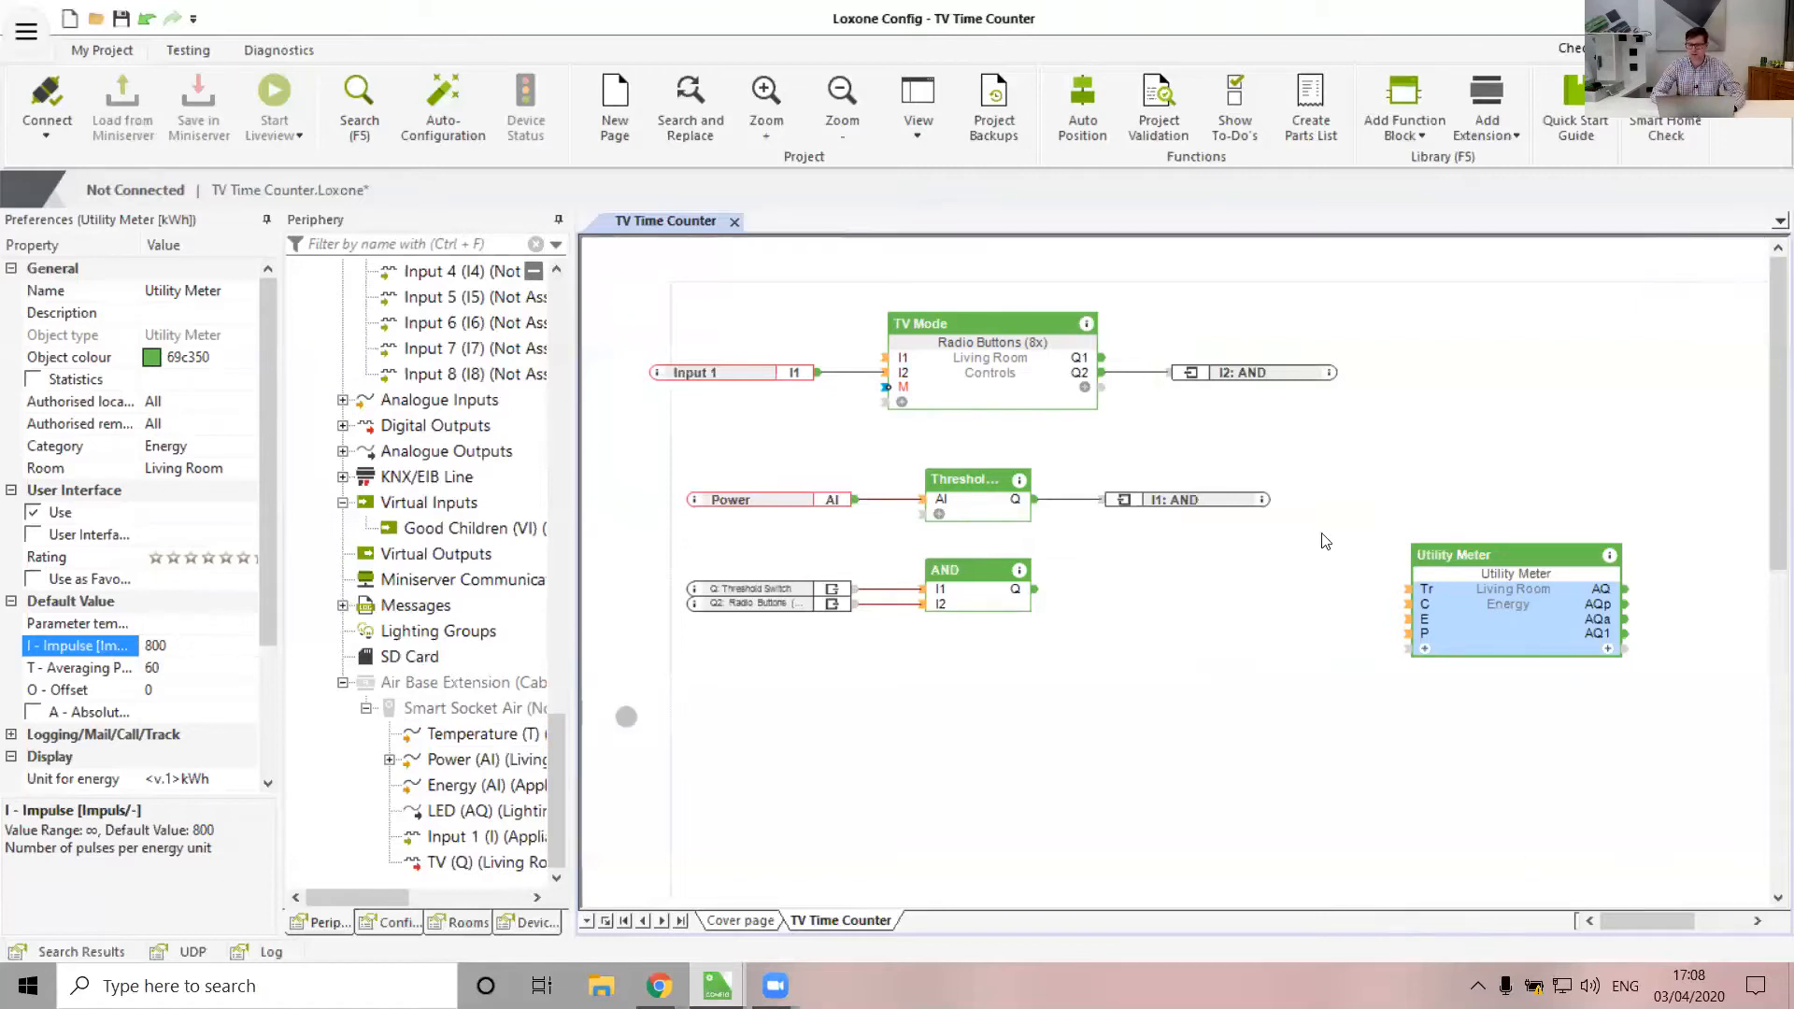
{"action": "left_click", "coordinate": [1151, 635]}
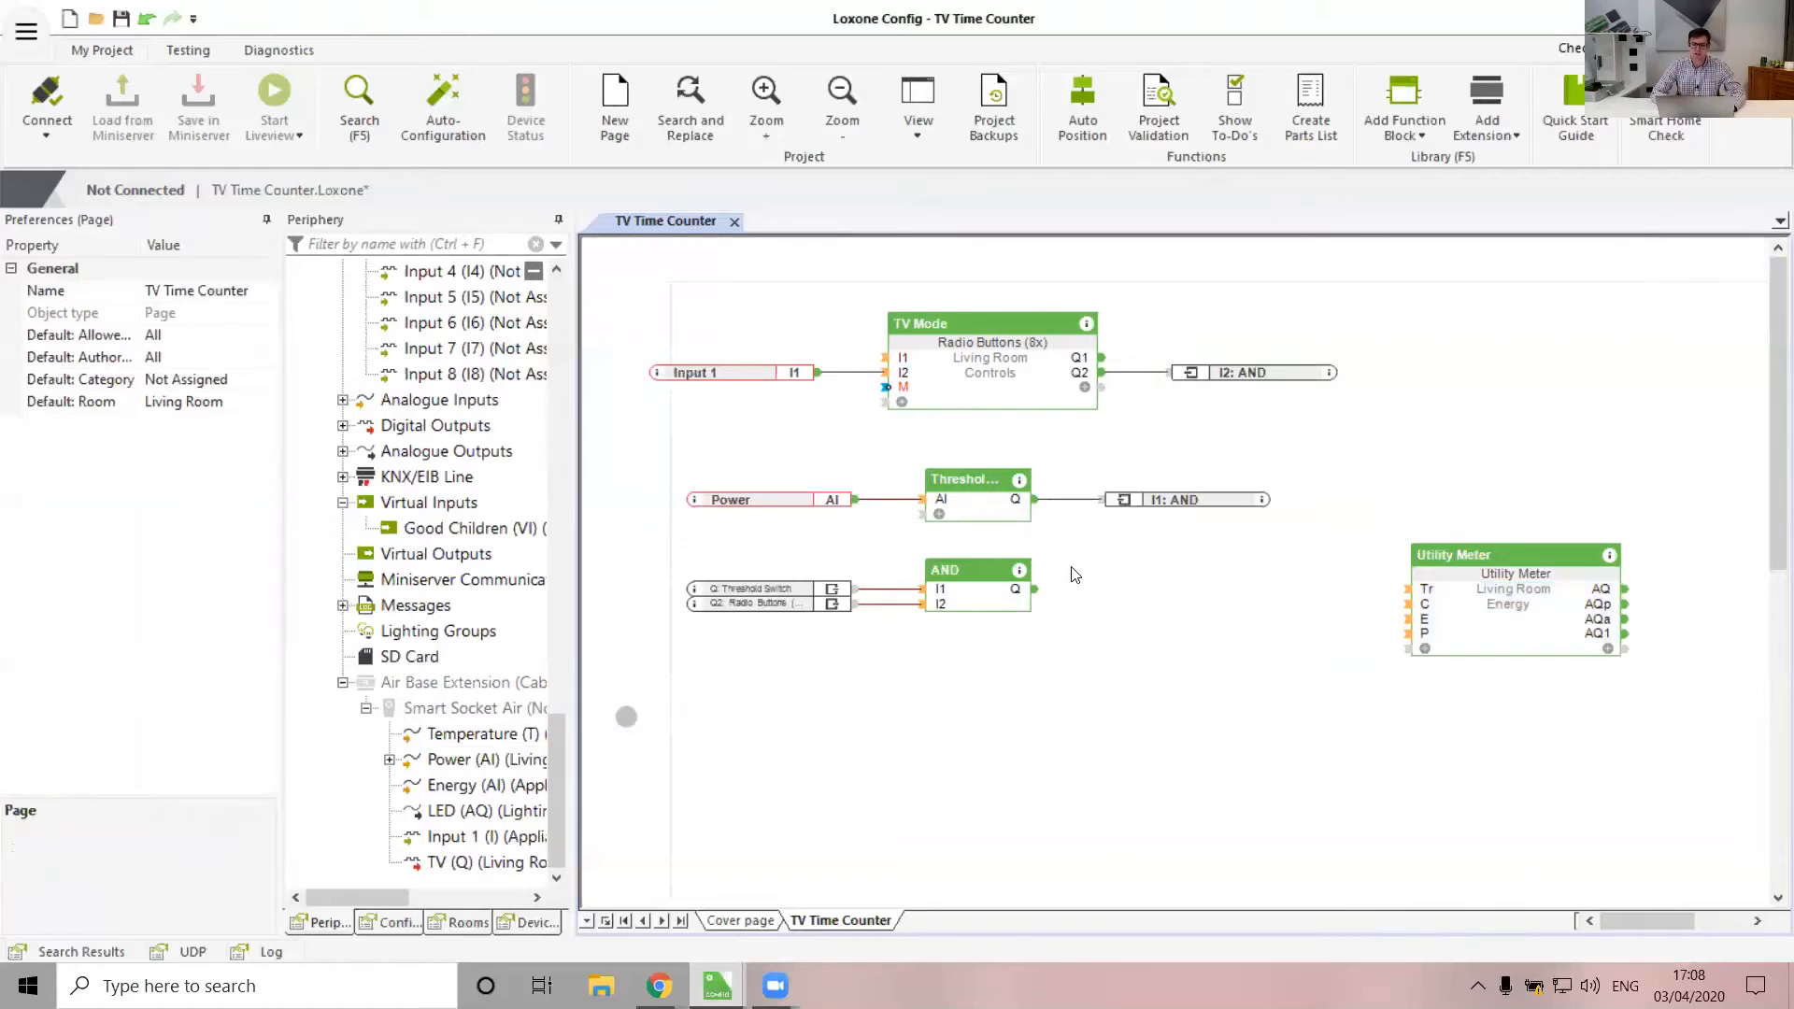
{"action": "left_click_drag", "start_coordinate": [1528, 624], "coordinate": [1549, 621]}
{"action": "left_click", "coordinate": [1202, 641]}
Pick the Pulse Generator from the function block search for placing
{"action": "left_click", "coordinate": [1406, 89]}
{"action": "type", "text": "pulse"}
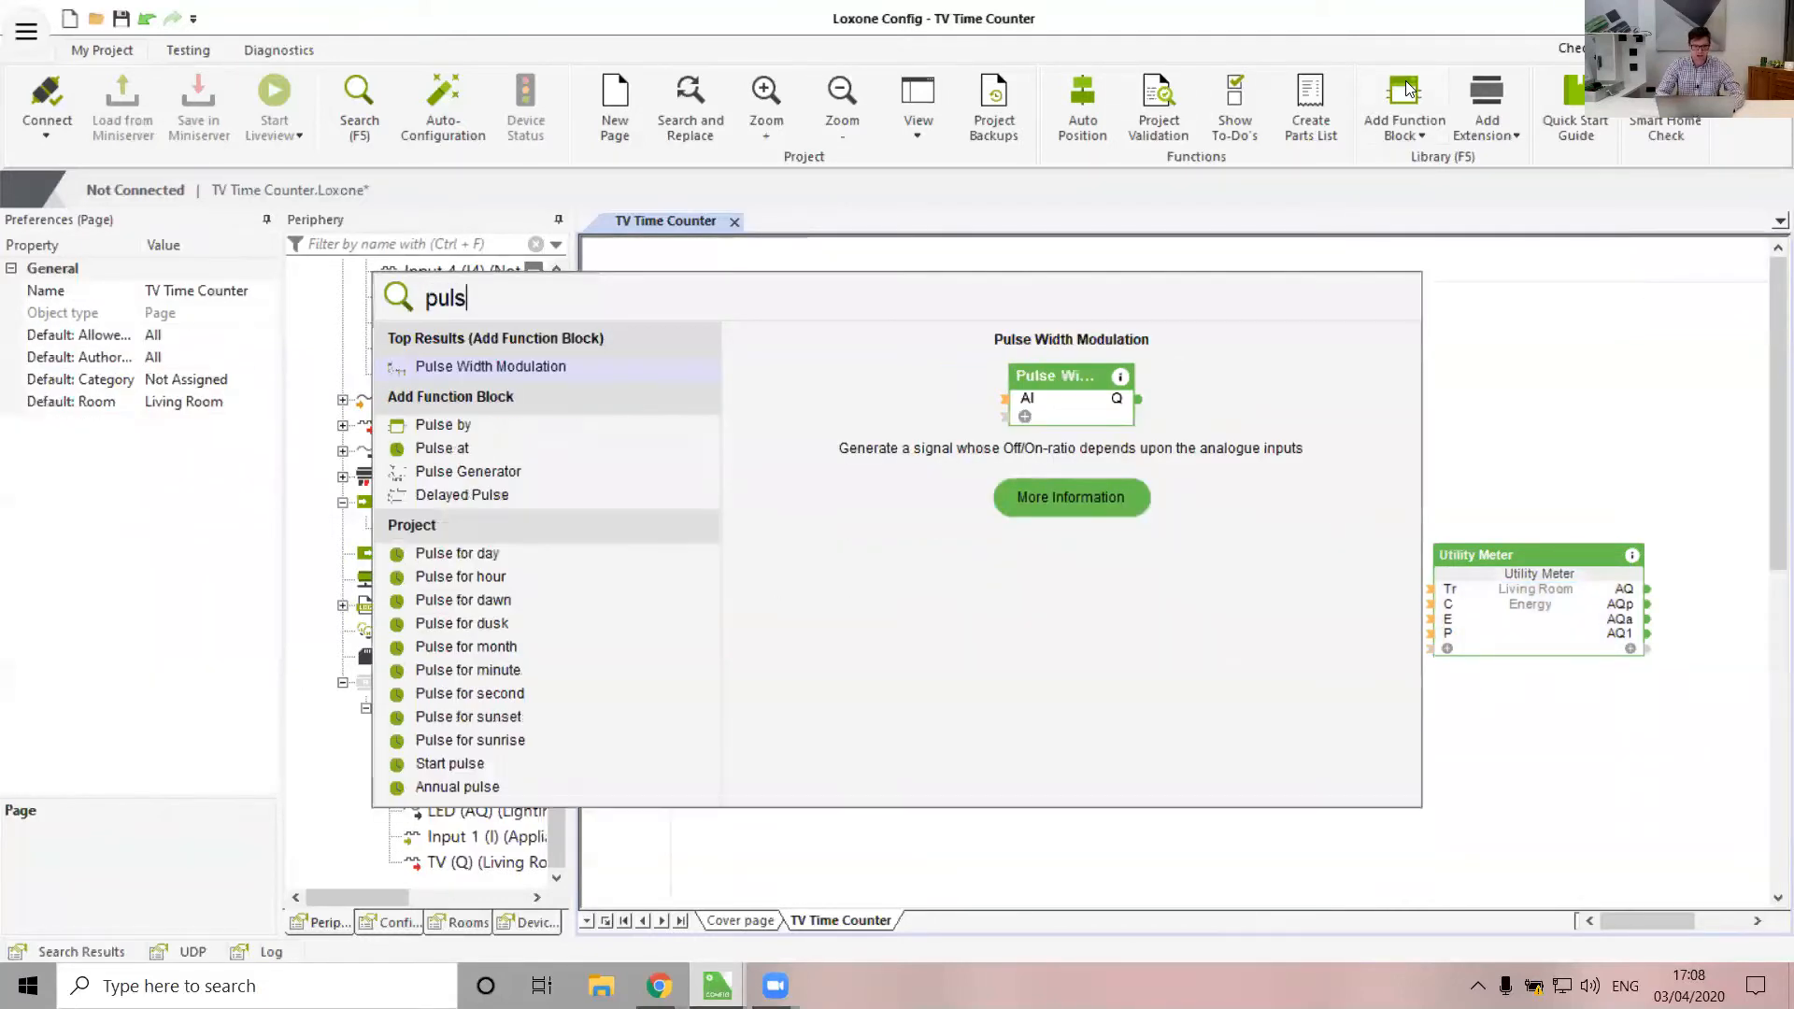
{"action": "key", "text": "Down"}
{"action": "key", "text": "Down"}
{"action": "key", "text": "Down"}
{"action": "key", "text": "Return"}
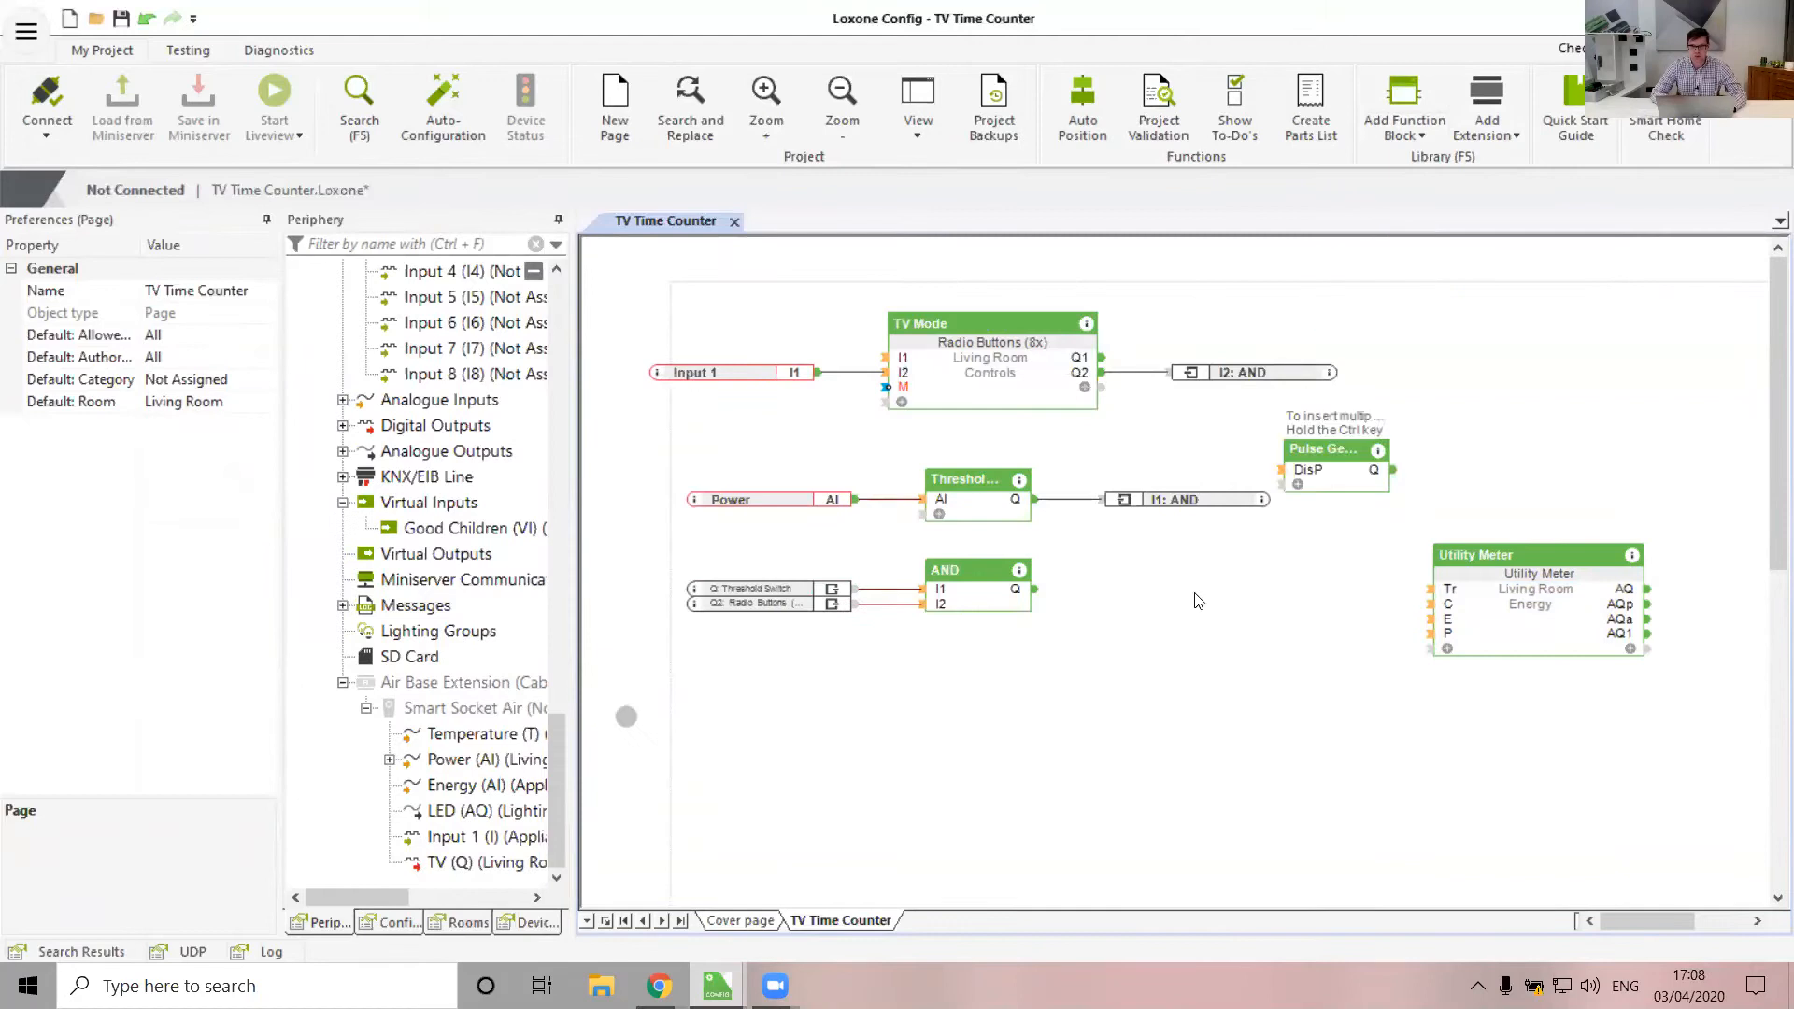
Place the Pulse Generator right of the AND block and wire AND Q to DisP
{"action": "left_click", "coordinate": [1122, 564]}
{"action": "left_click_drag", "start_coordinate": [1035, 589], "coordinate": [1117, 599]}
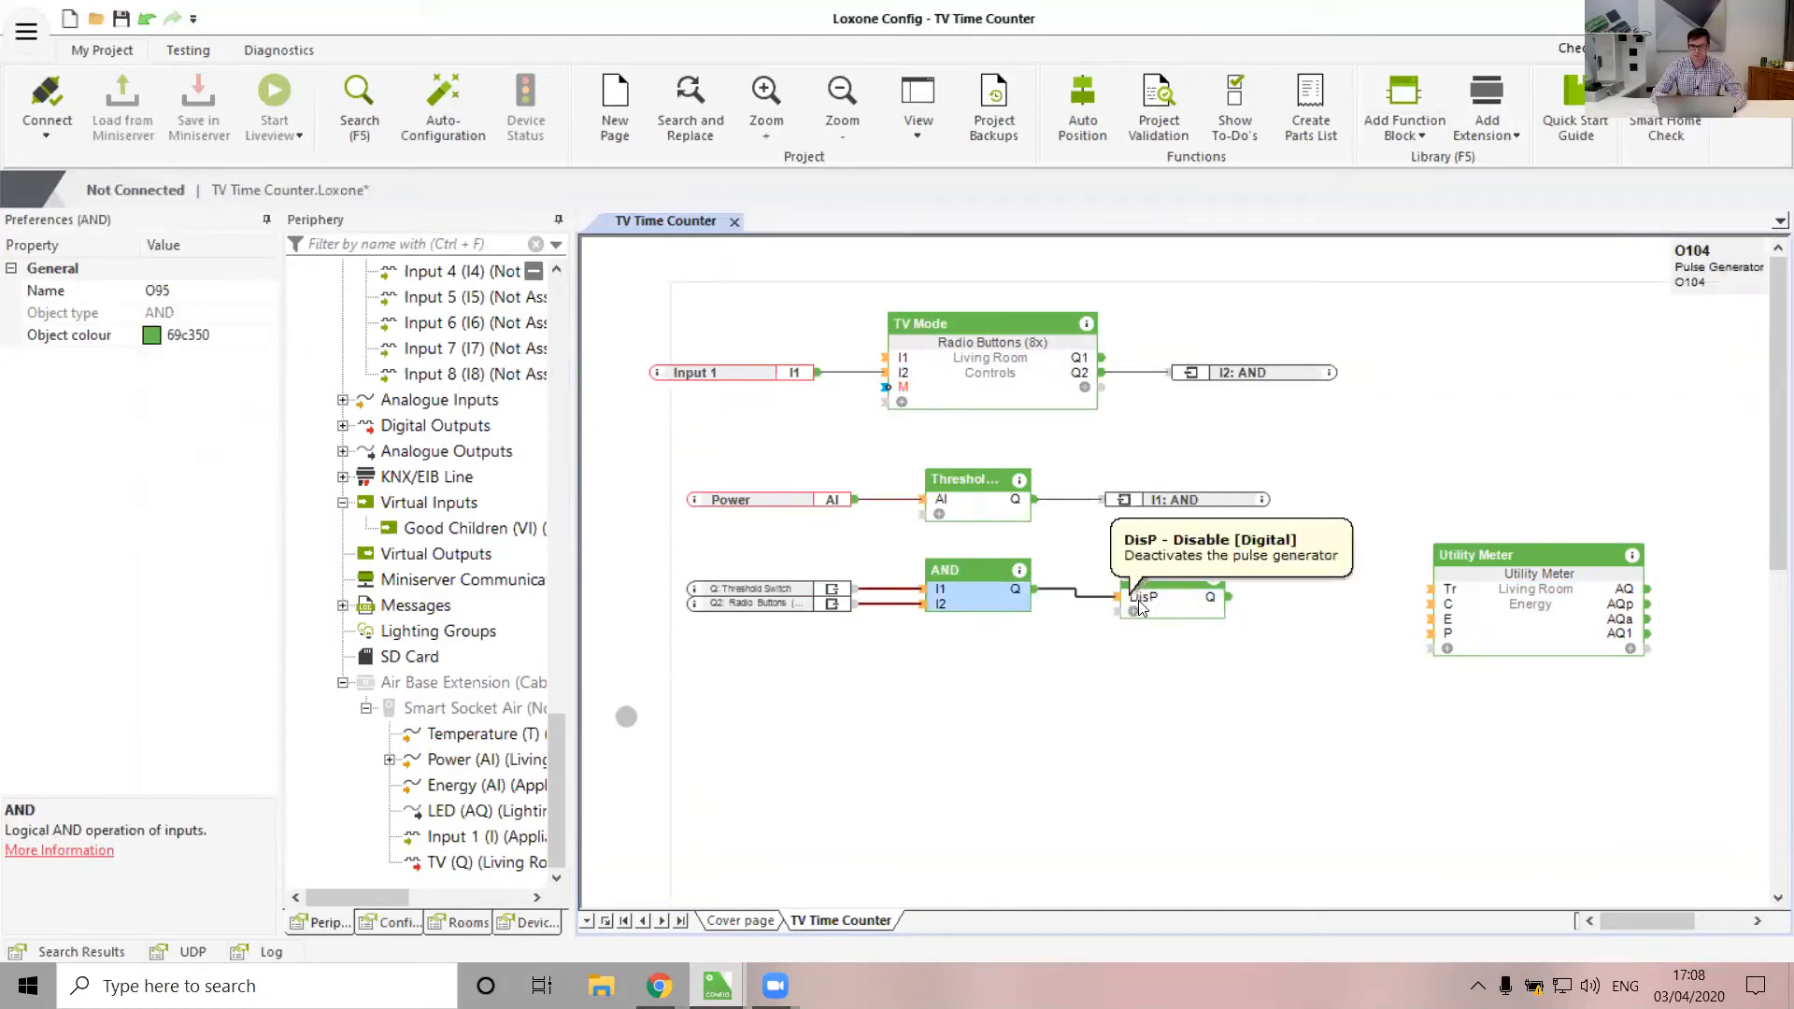
{"action": "left_click", "coordinate": [1140, 607]}
{"action": "left_click_drag", "start_coordinate": [1169, 601], "coordinate": [1170, 590]}
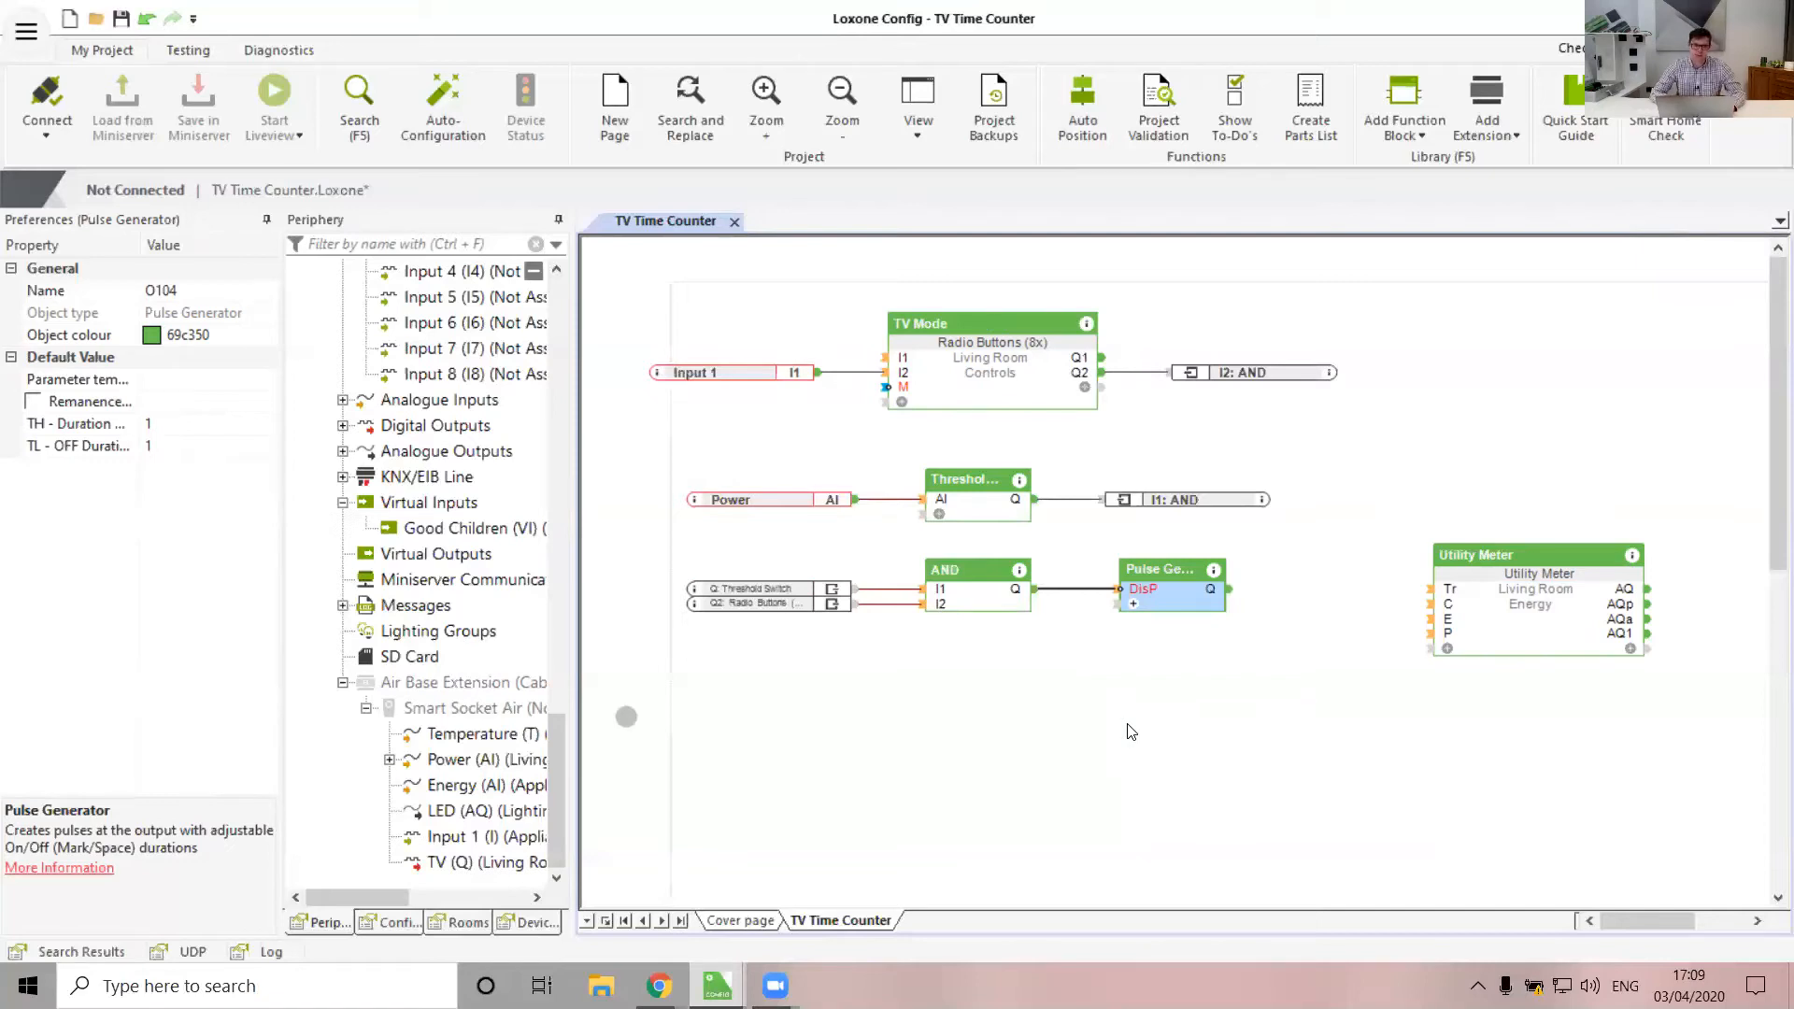
Set the Pulse Generator's TH - Duration to 0.5 and TL - OFF Duration to 59.5
{"action": "left_click", "coordinate": [184, 429]}
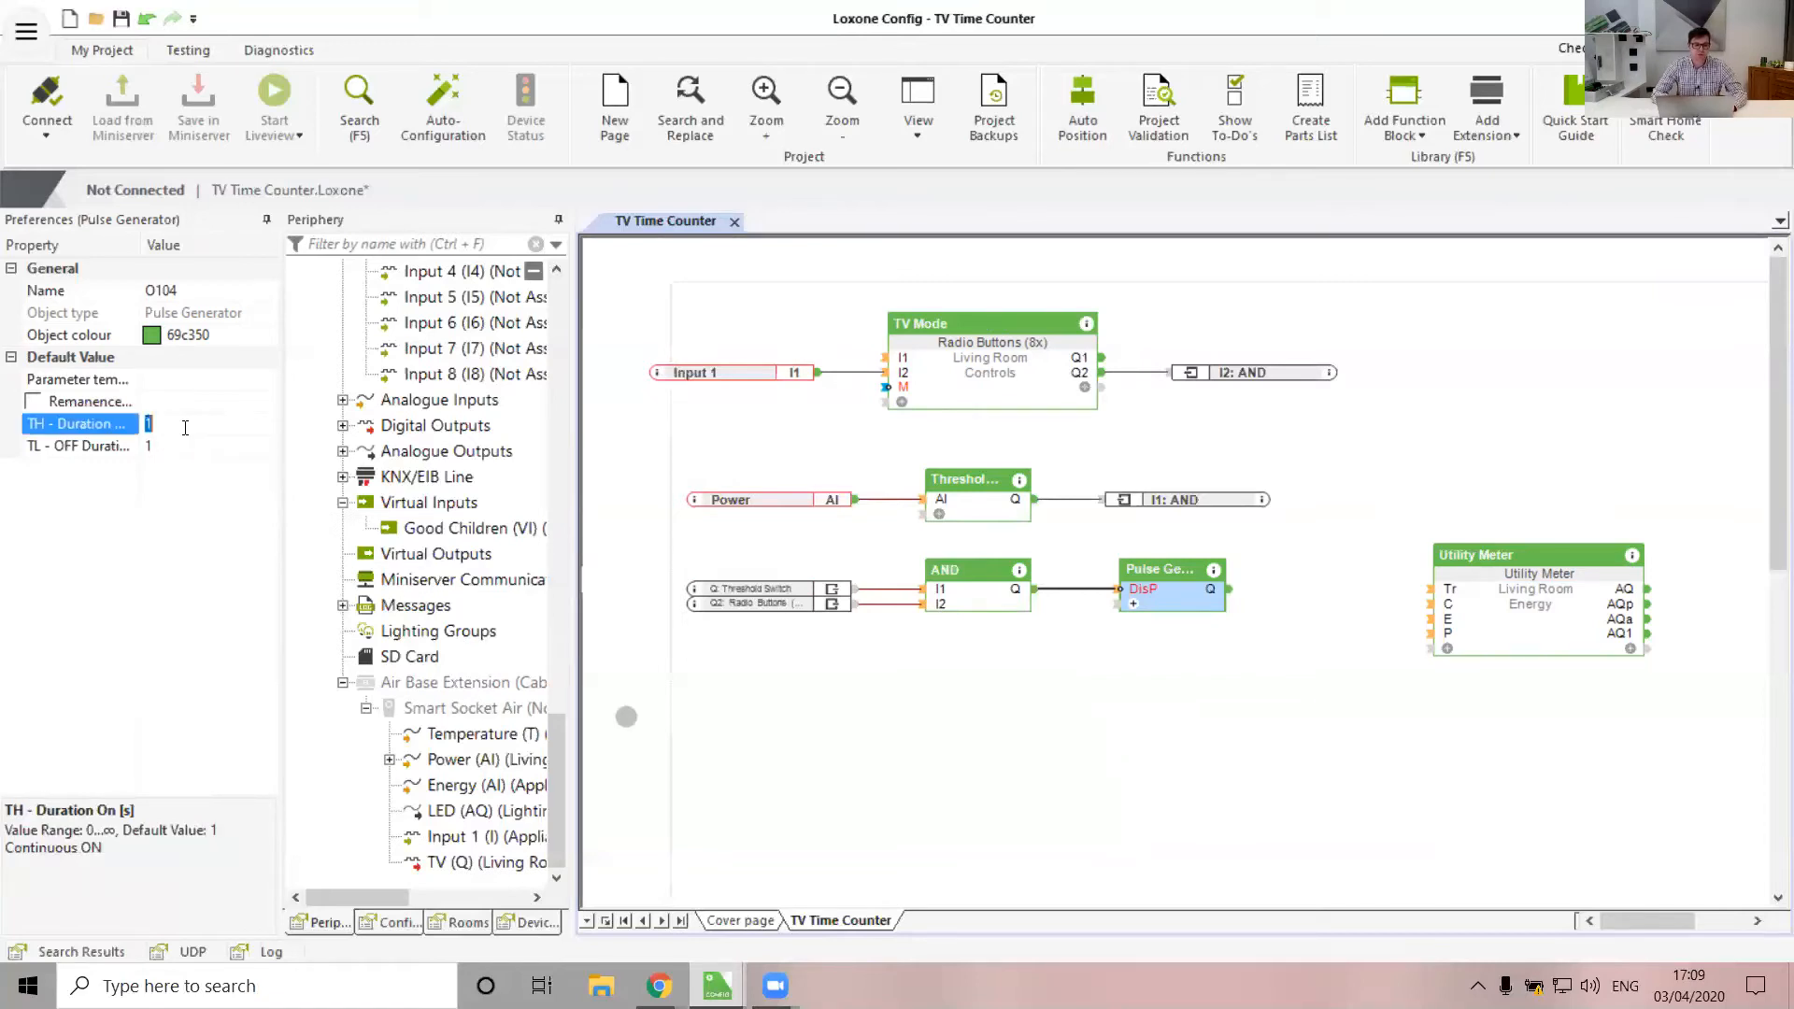
{"action": "type", "text": "0.5"}
{"action": "left_click", "coordinate": [185, 445]}
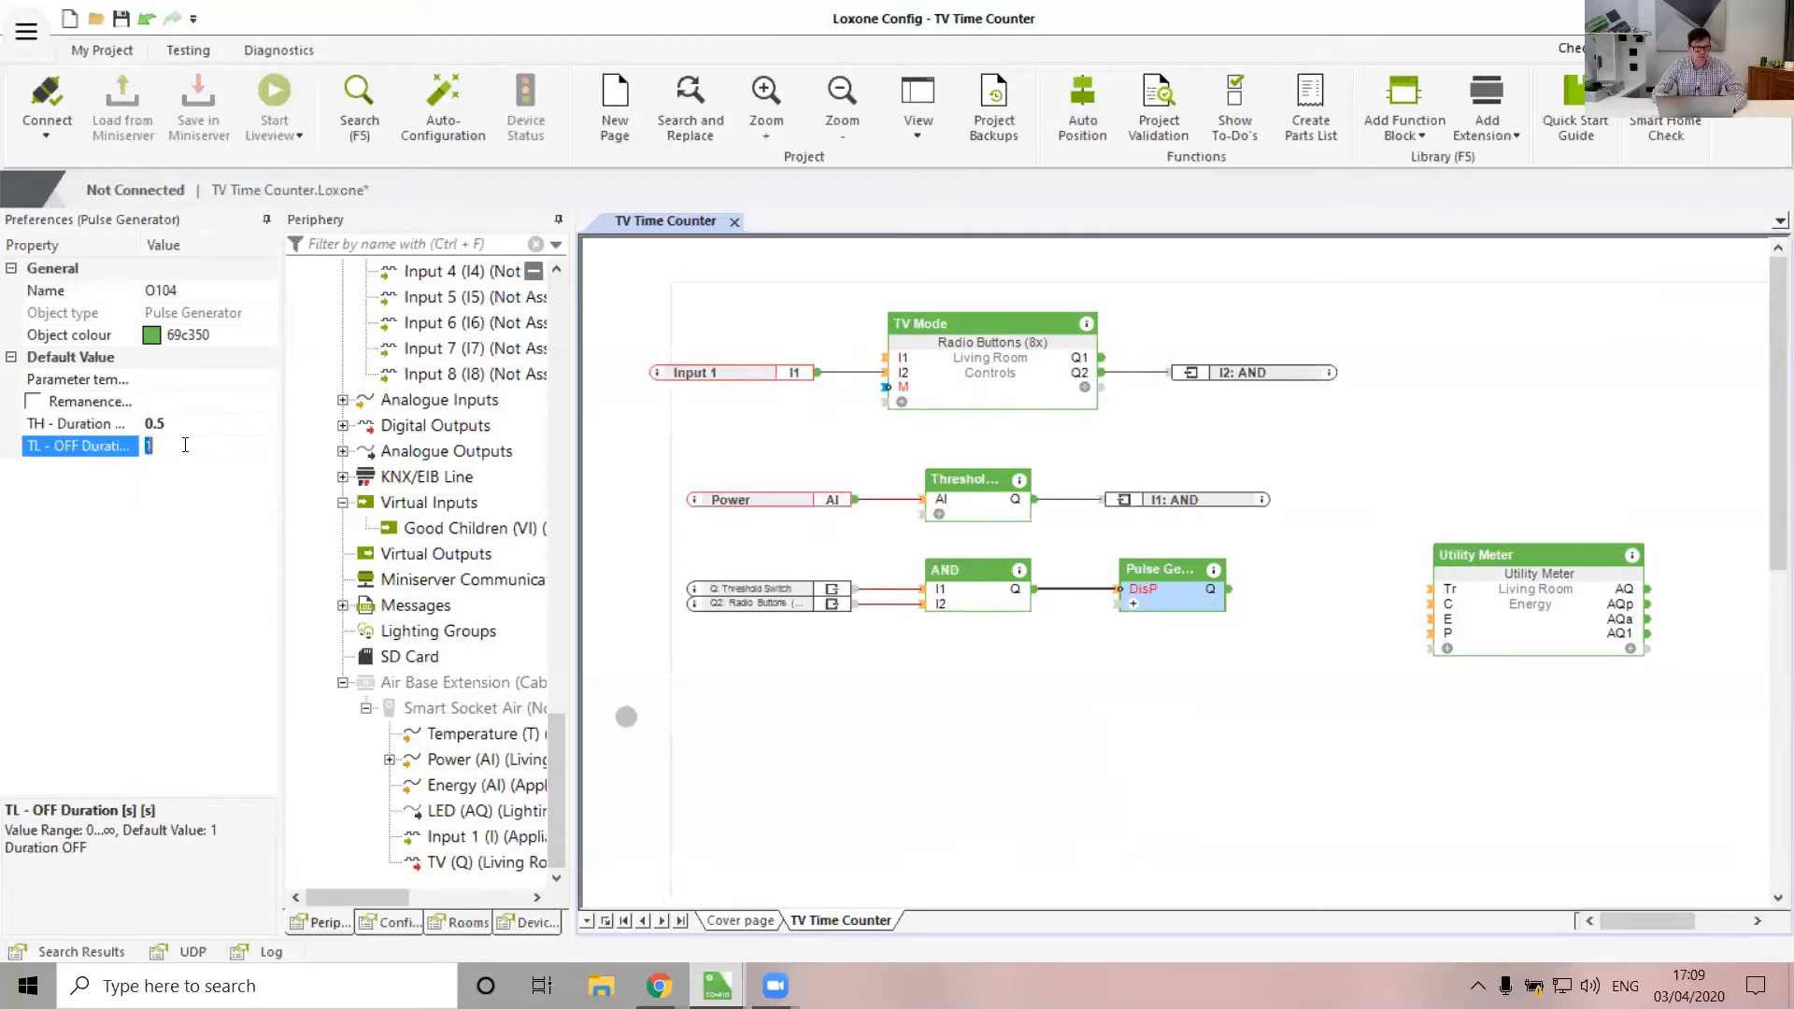
{"action": "type", "text": "59.5"}
{"action": "key", "text": "Return"}
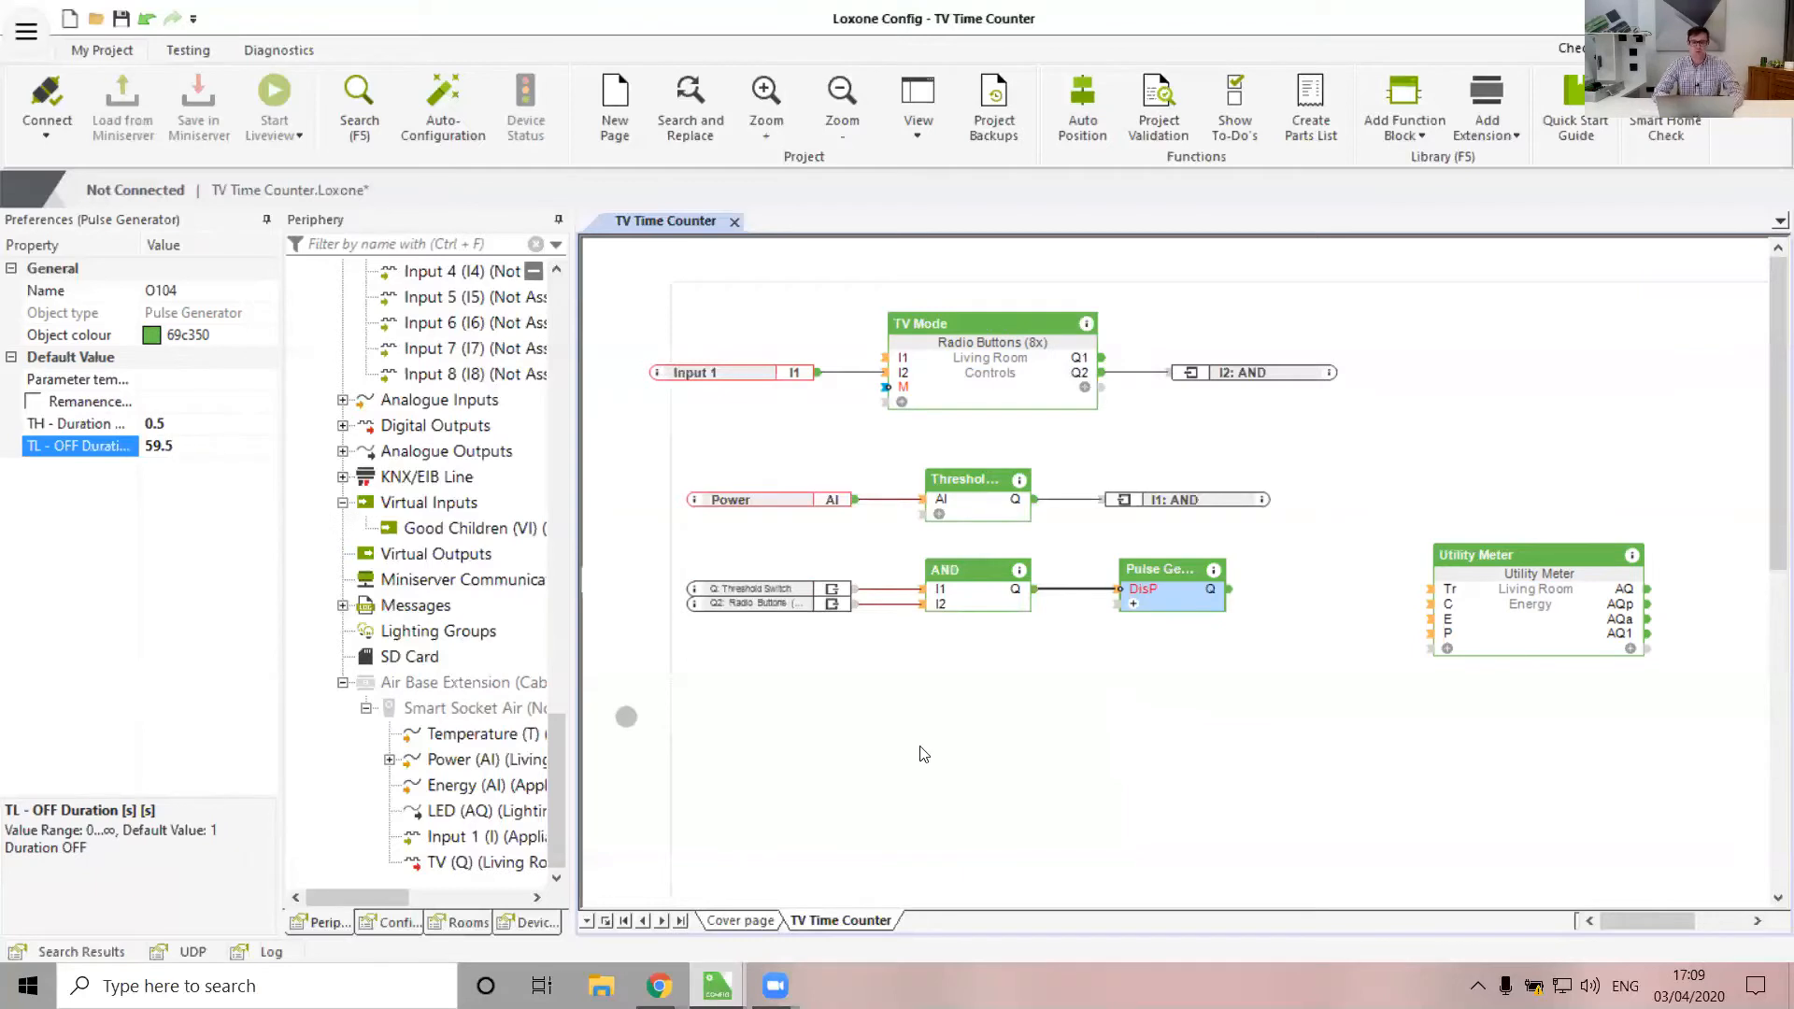
{"action": "left_click", "coordinate": [923, 754]}
Wire Pulse Generator Q into the Utility Meter's Tr and set I - Impulse to 5
{"action": "left_click_drag", "start_coordinate": [1229, 594], "coordinate": [1430, 589]}
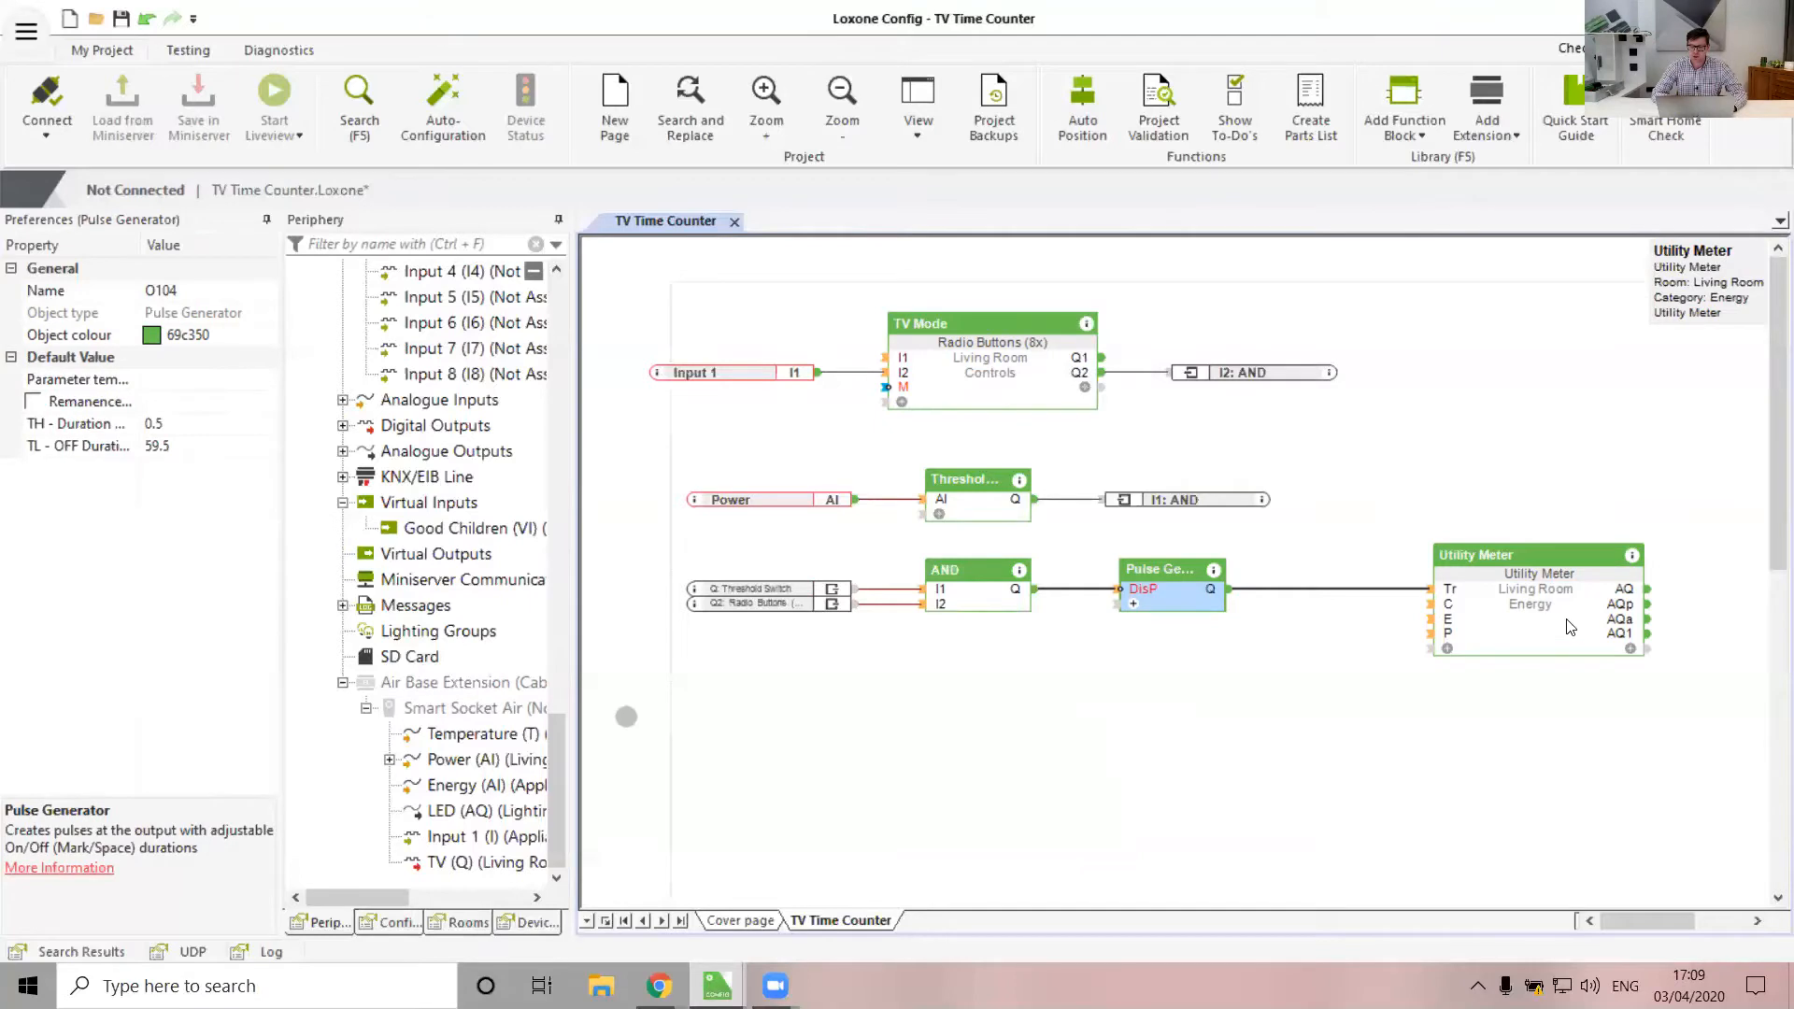
{"action": "left_click", "coordinate": [1361, 688]}
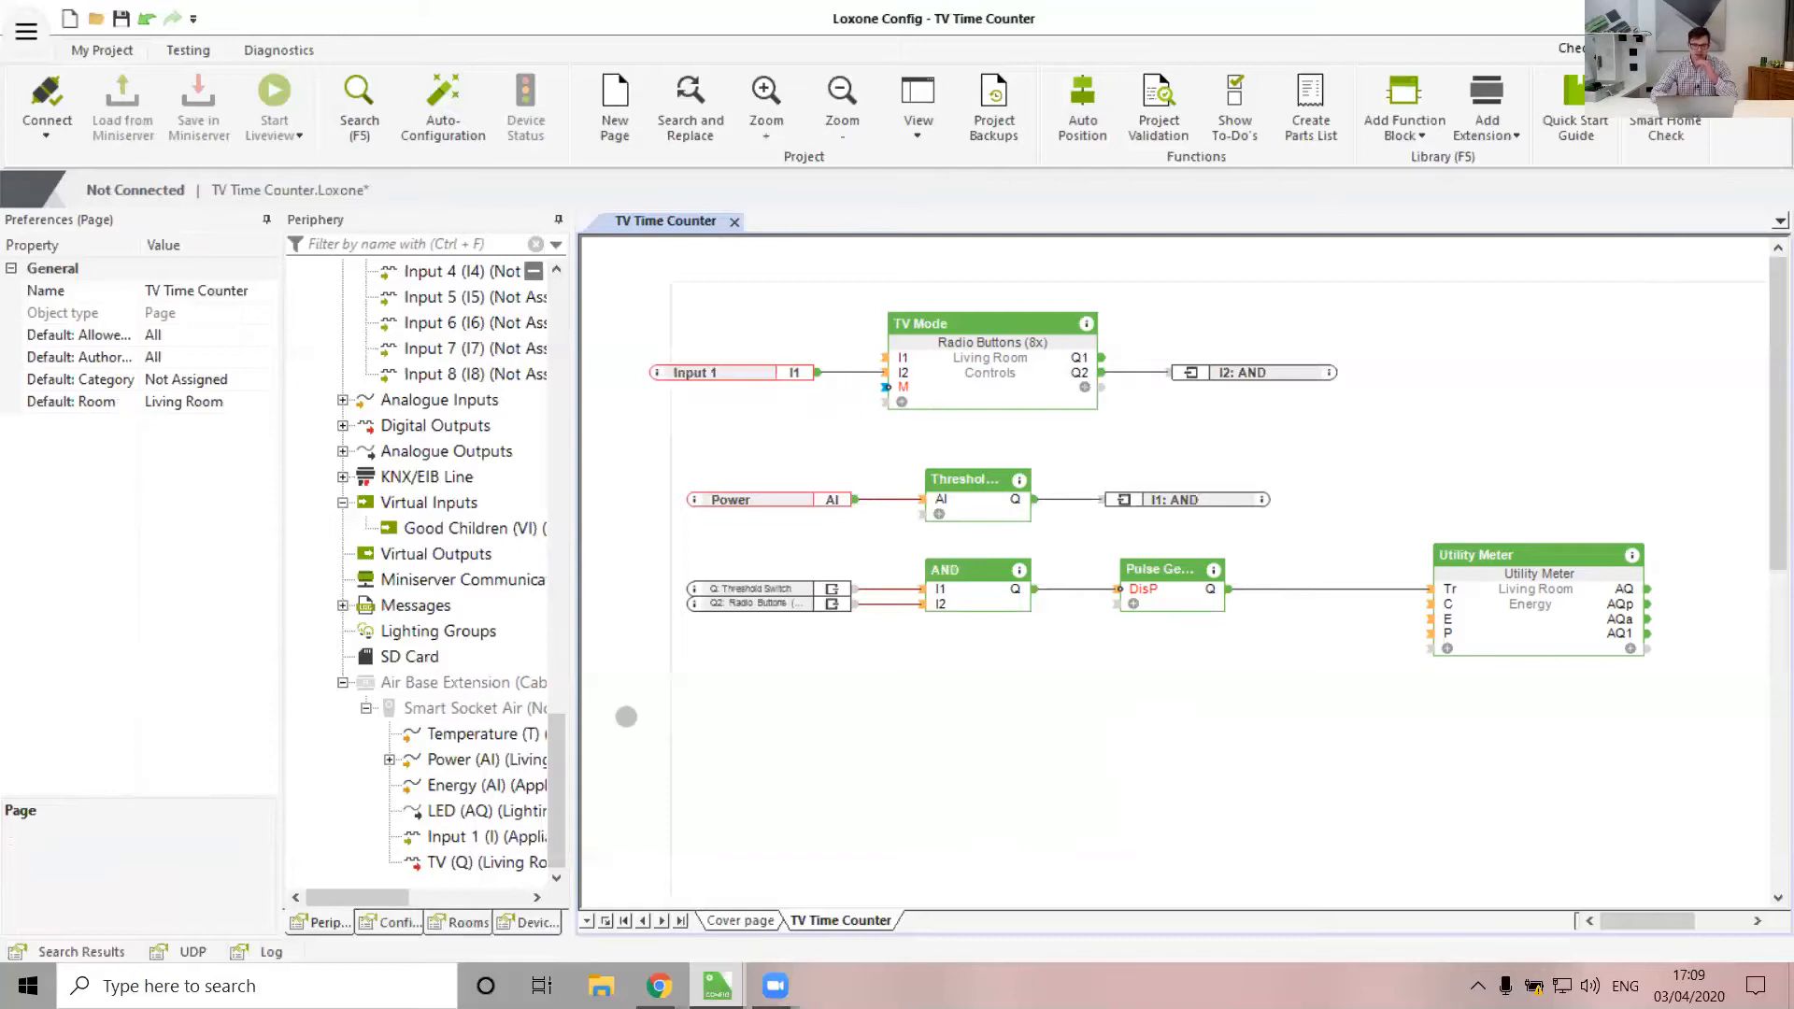
{"action": "left_click", "coordinate": [1542, 616]}
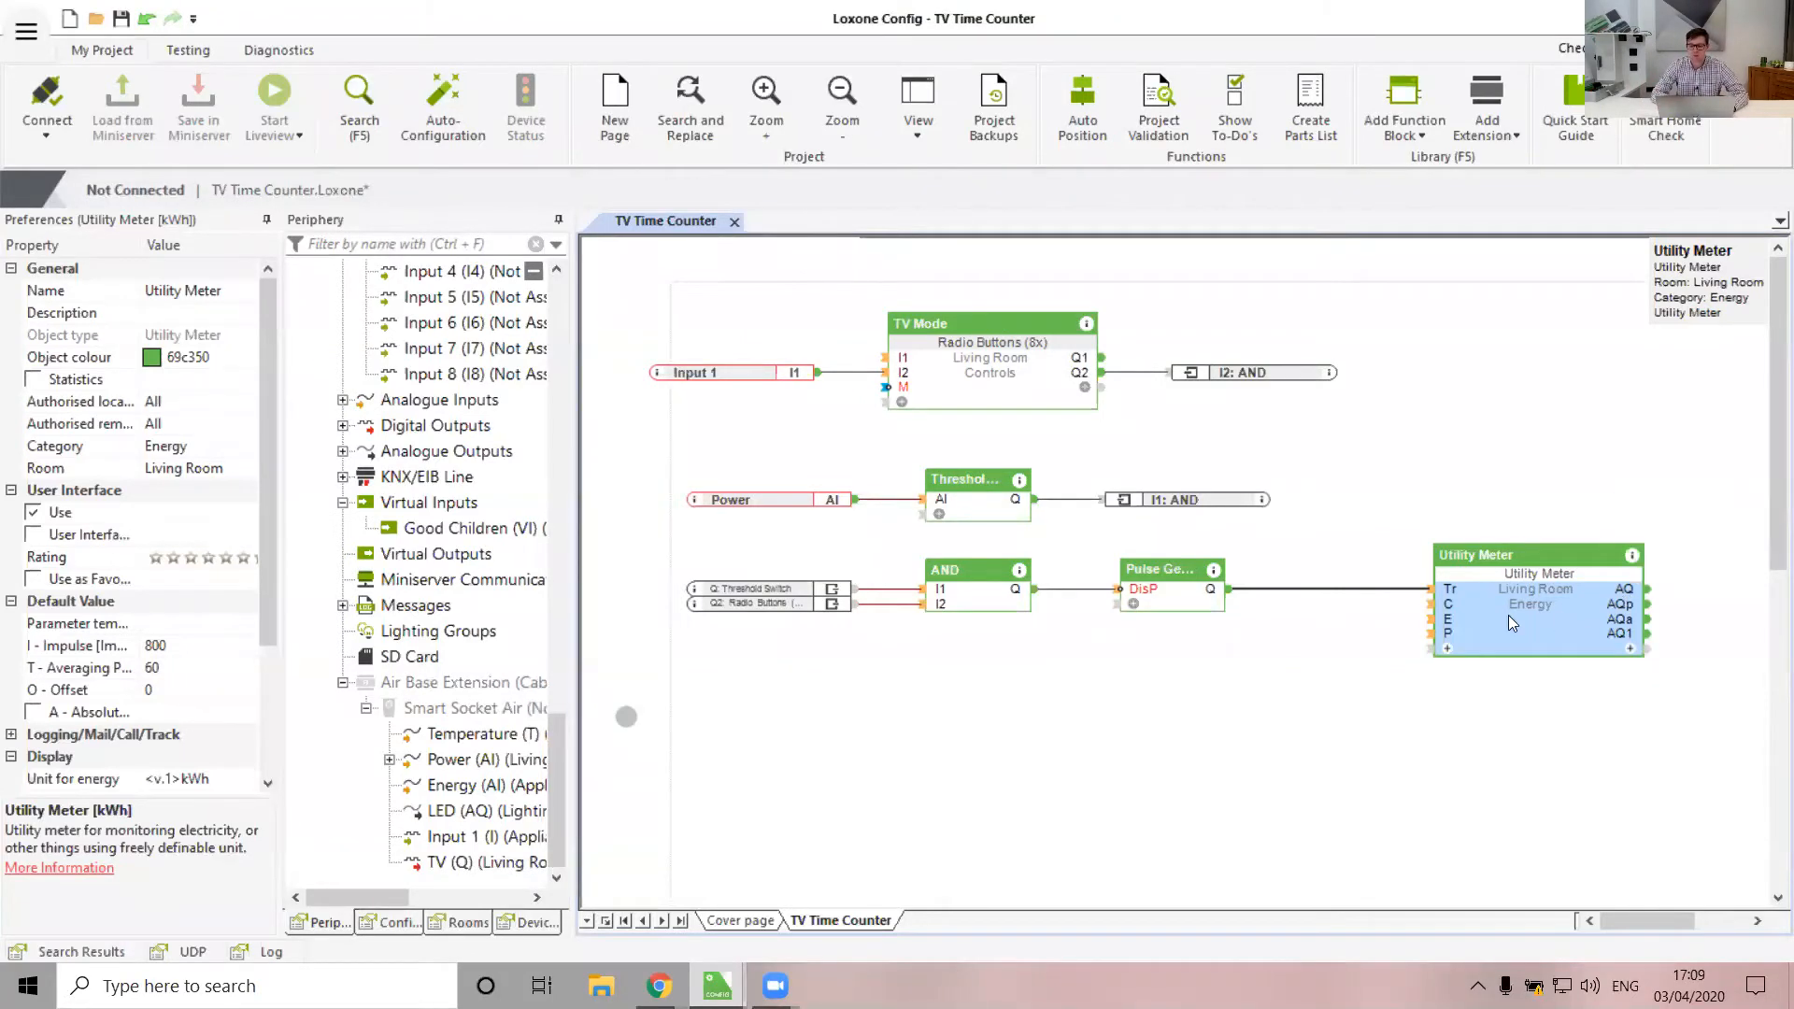
{"action": "left_click", "coordinate": [180, 645]}
{"action": "double_click", "coordinate": [179, 645]}
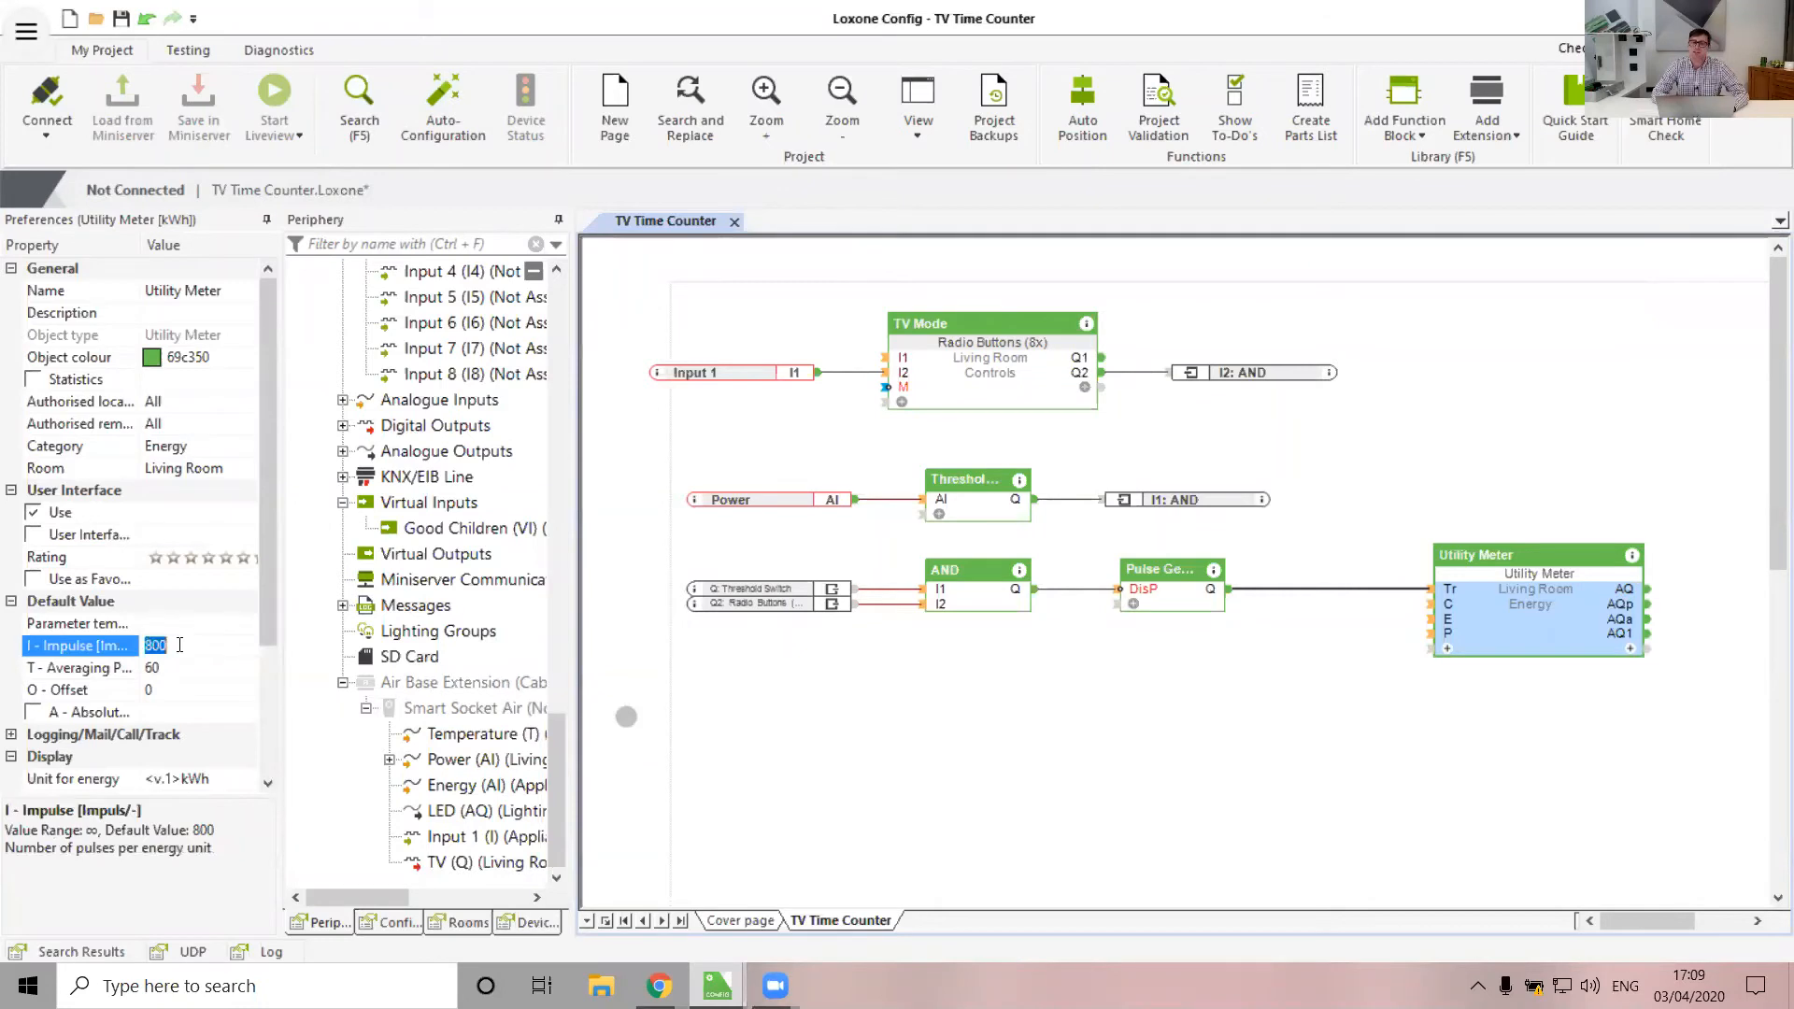
{"action": "type", "text": "5"}
{"action": "key", "text": "Return"}
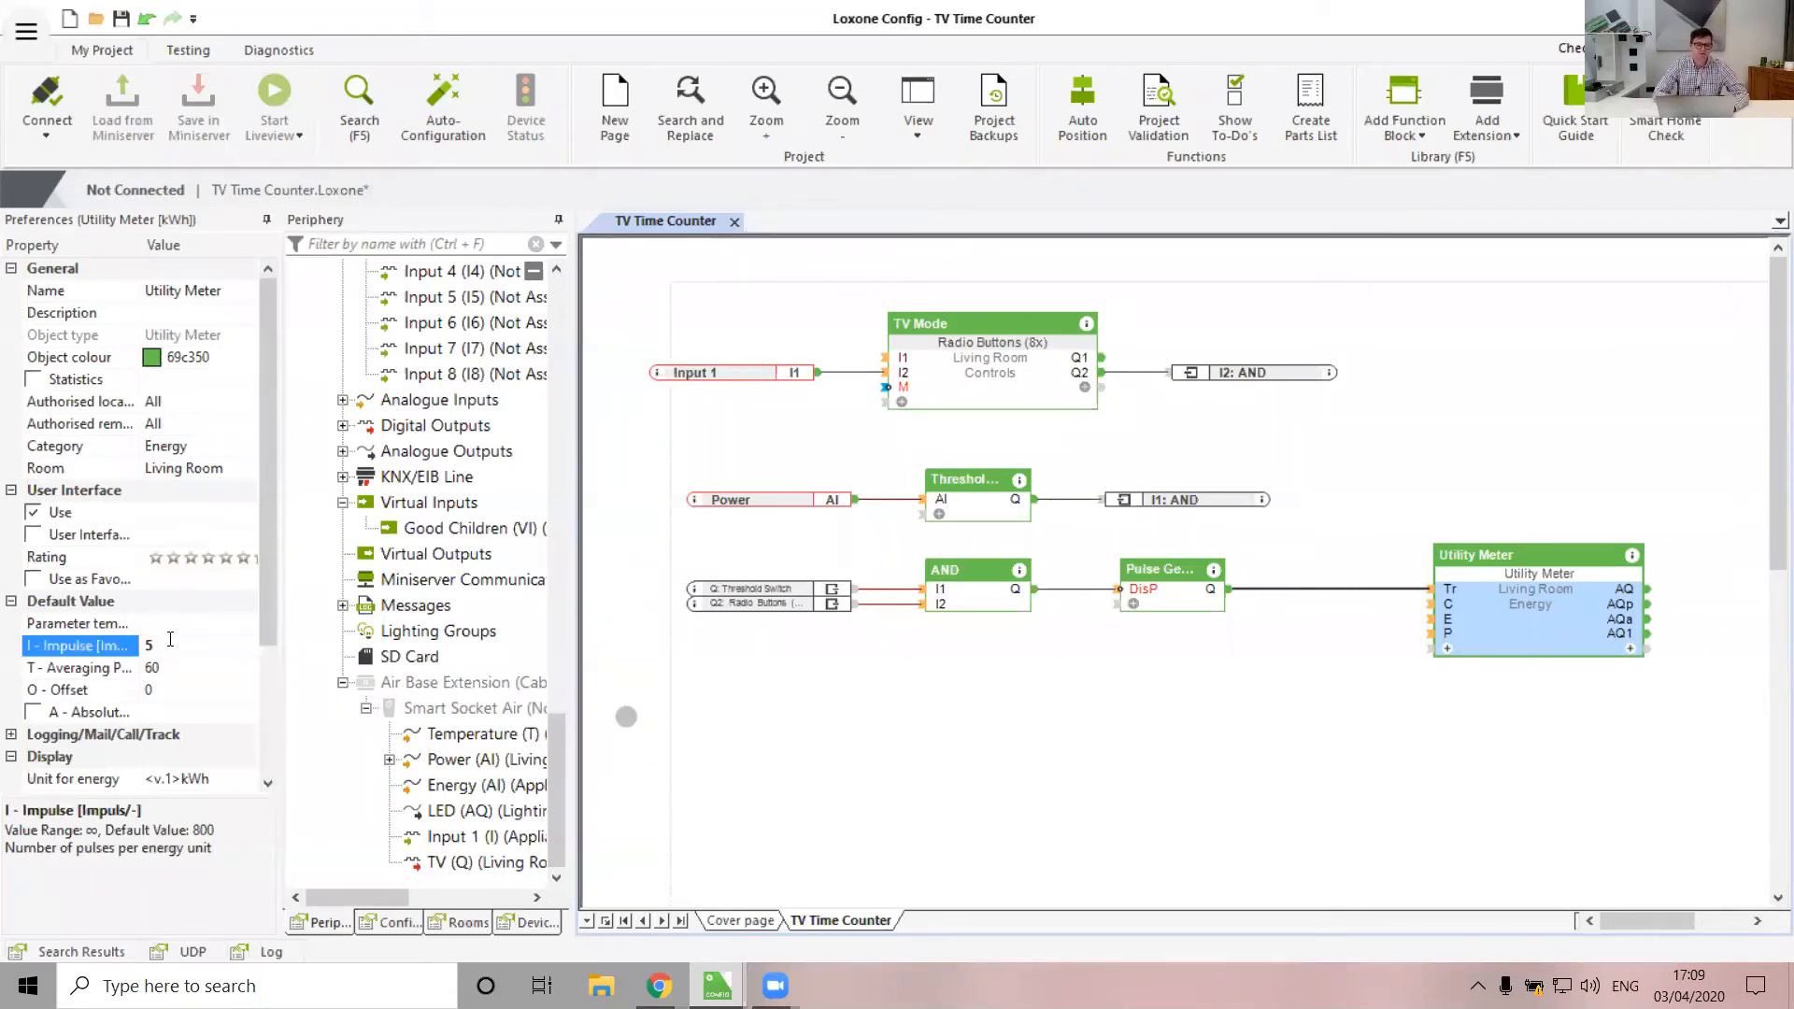
{"action": "left_click", "coordinate": [1303, 735]}
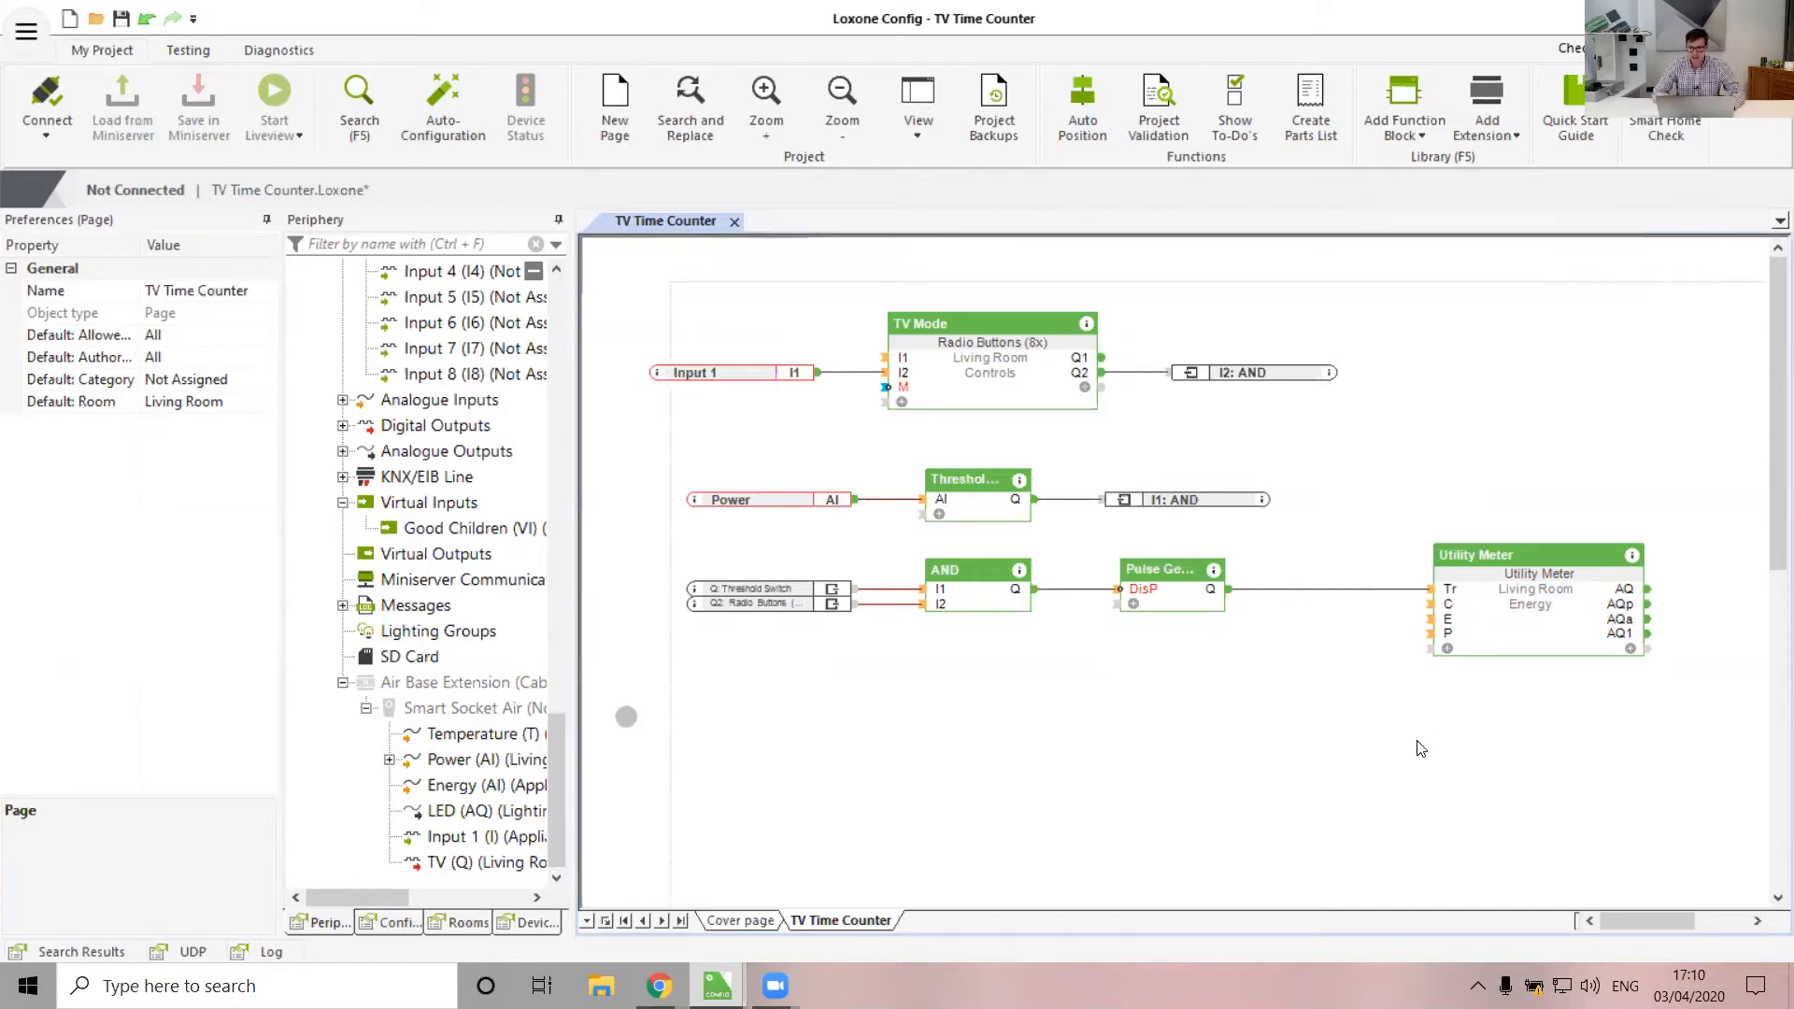
Move the Utility Meter left, closer to the Pulse Generator
{"action": "left_click_drag", "start_coordinate": [1594, 631], "coordinate": [1400, 621]}
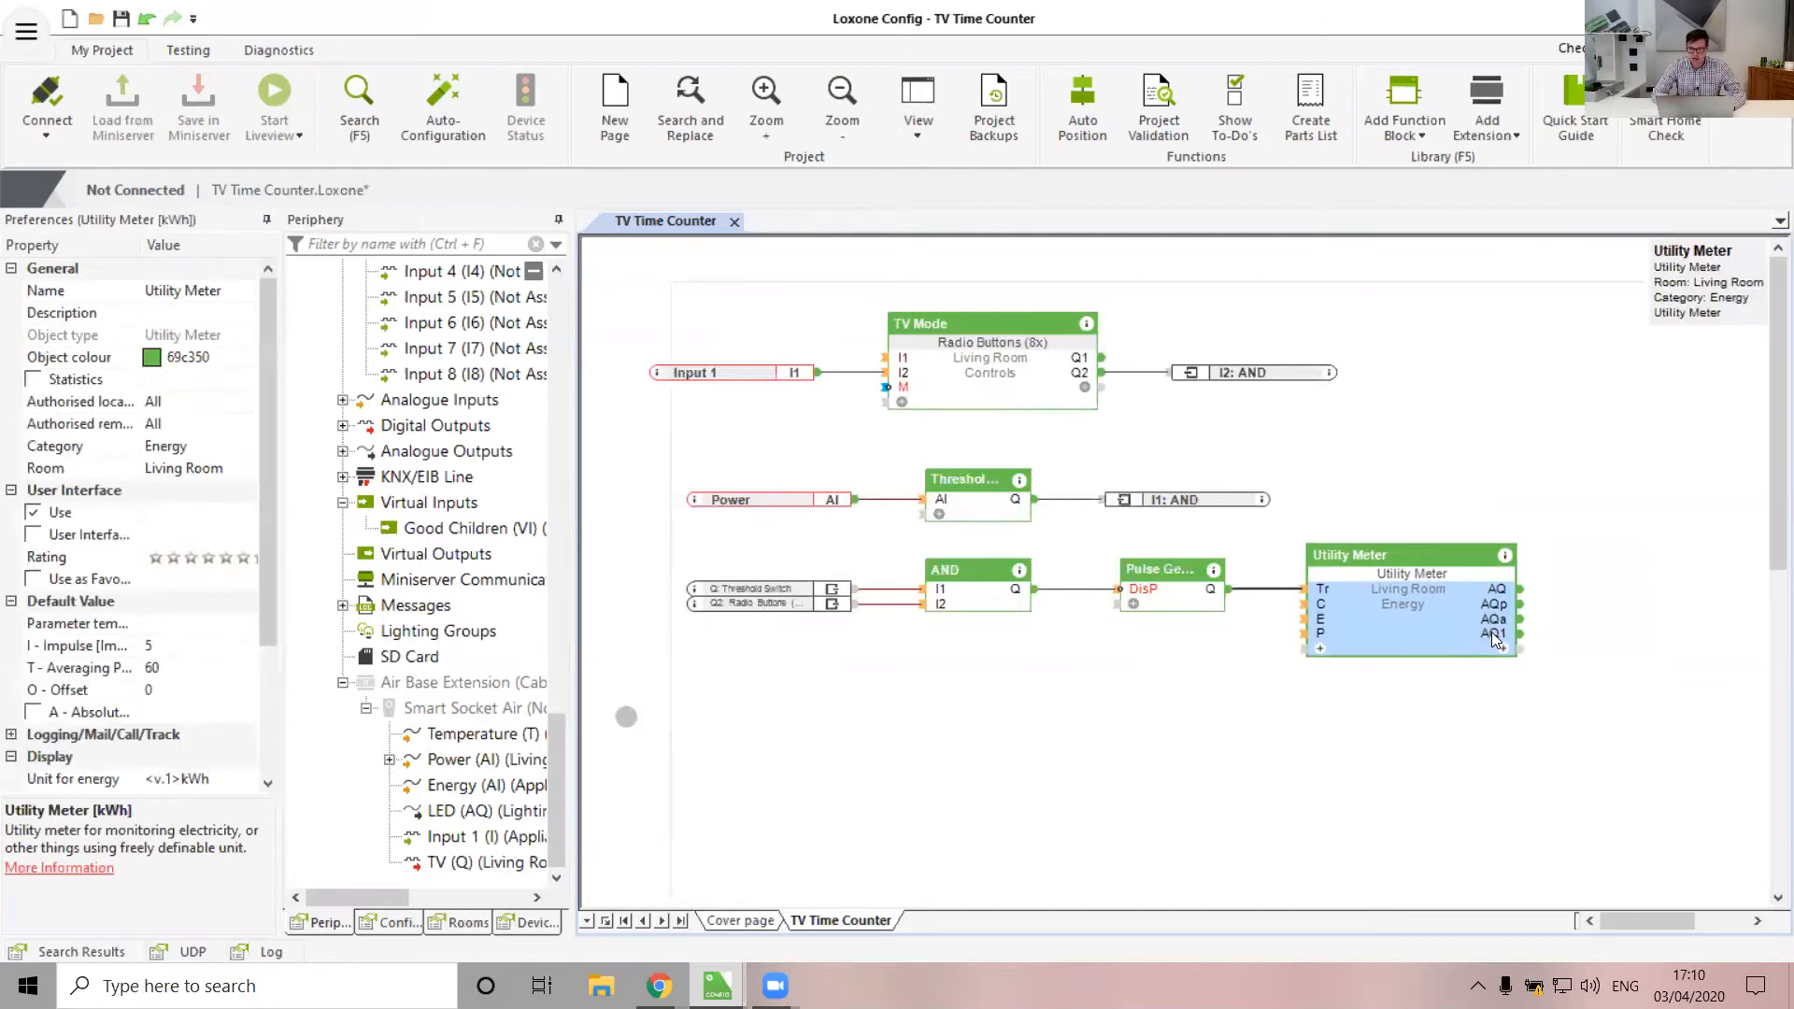
{"action": "left_click", "coordinate": [1467, 746]}
{"action": "scroll", "coordinate": [1473, 752], "scroll_direction": "down", "scroll_amount": 1}
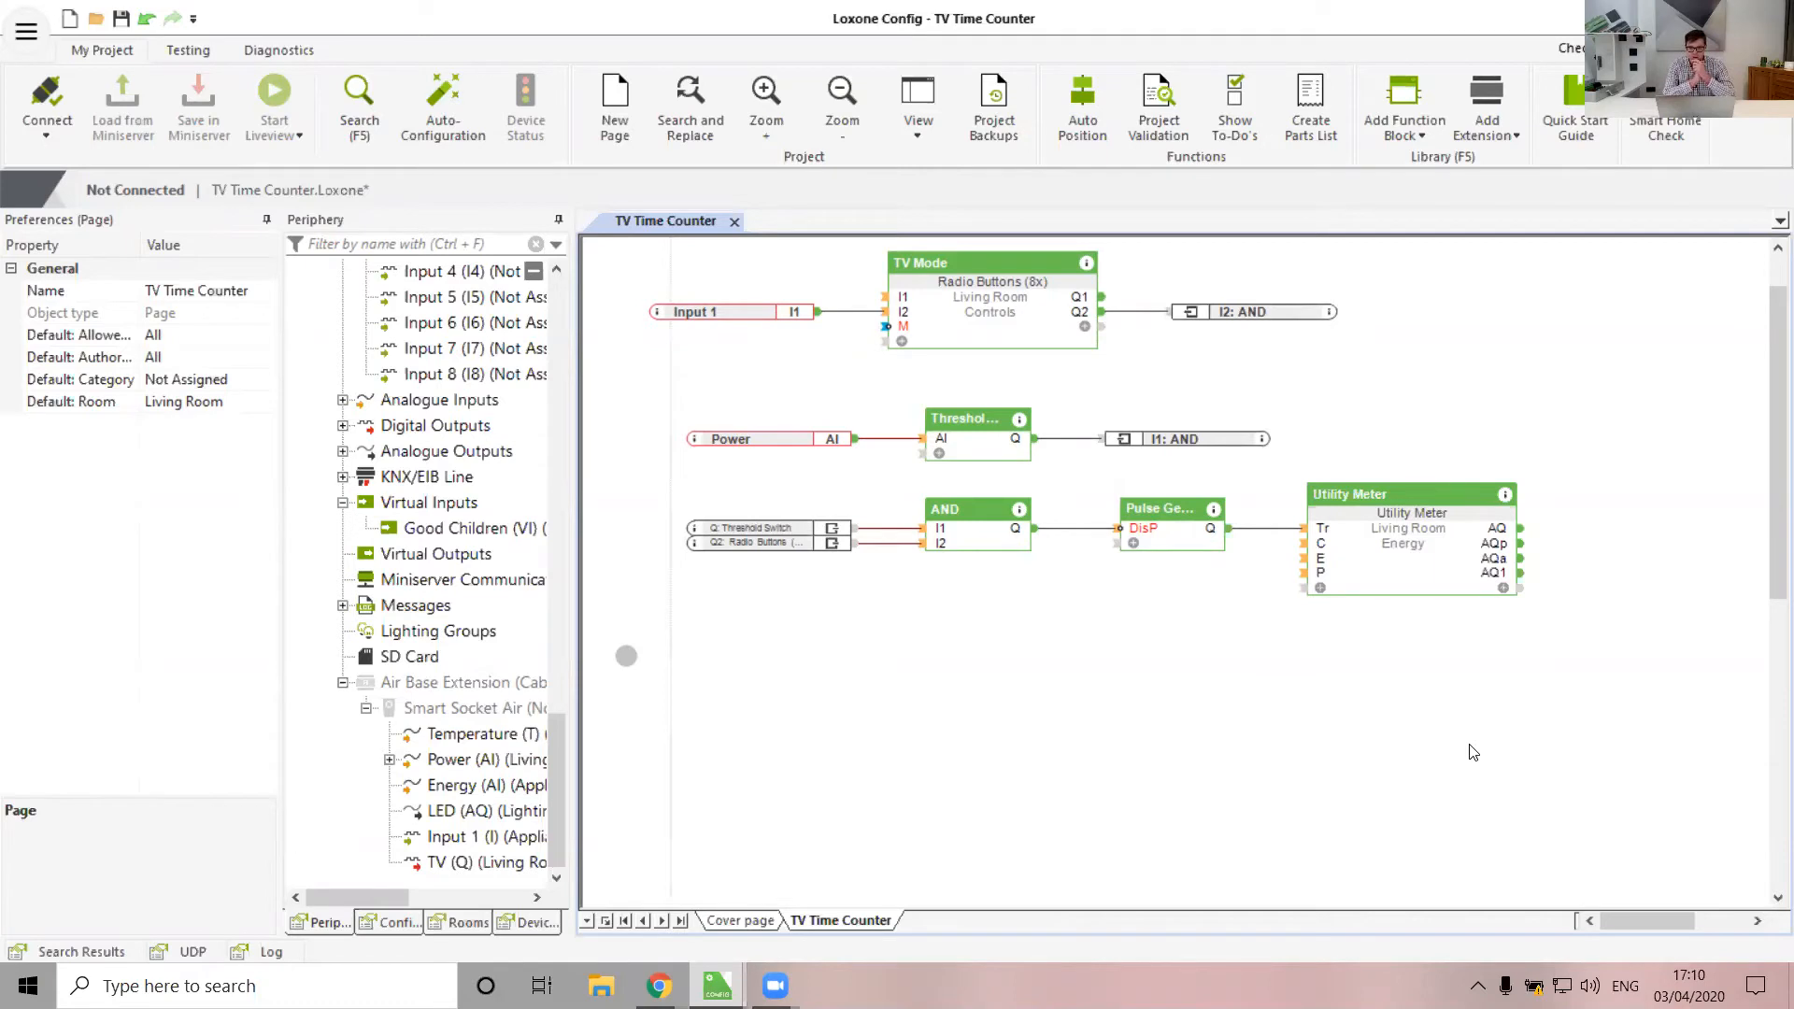
{"action": "key", "text": "super"}
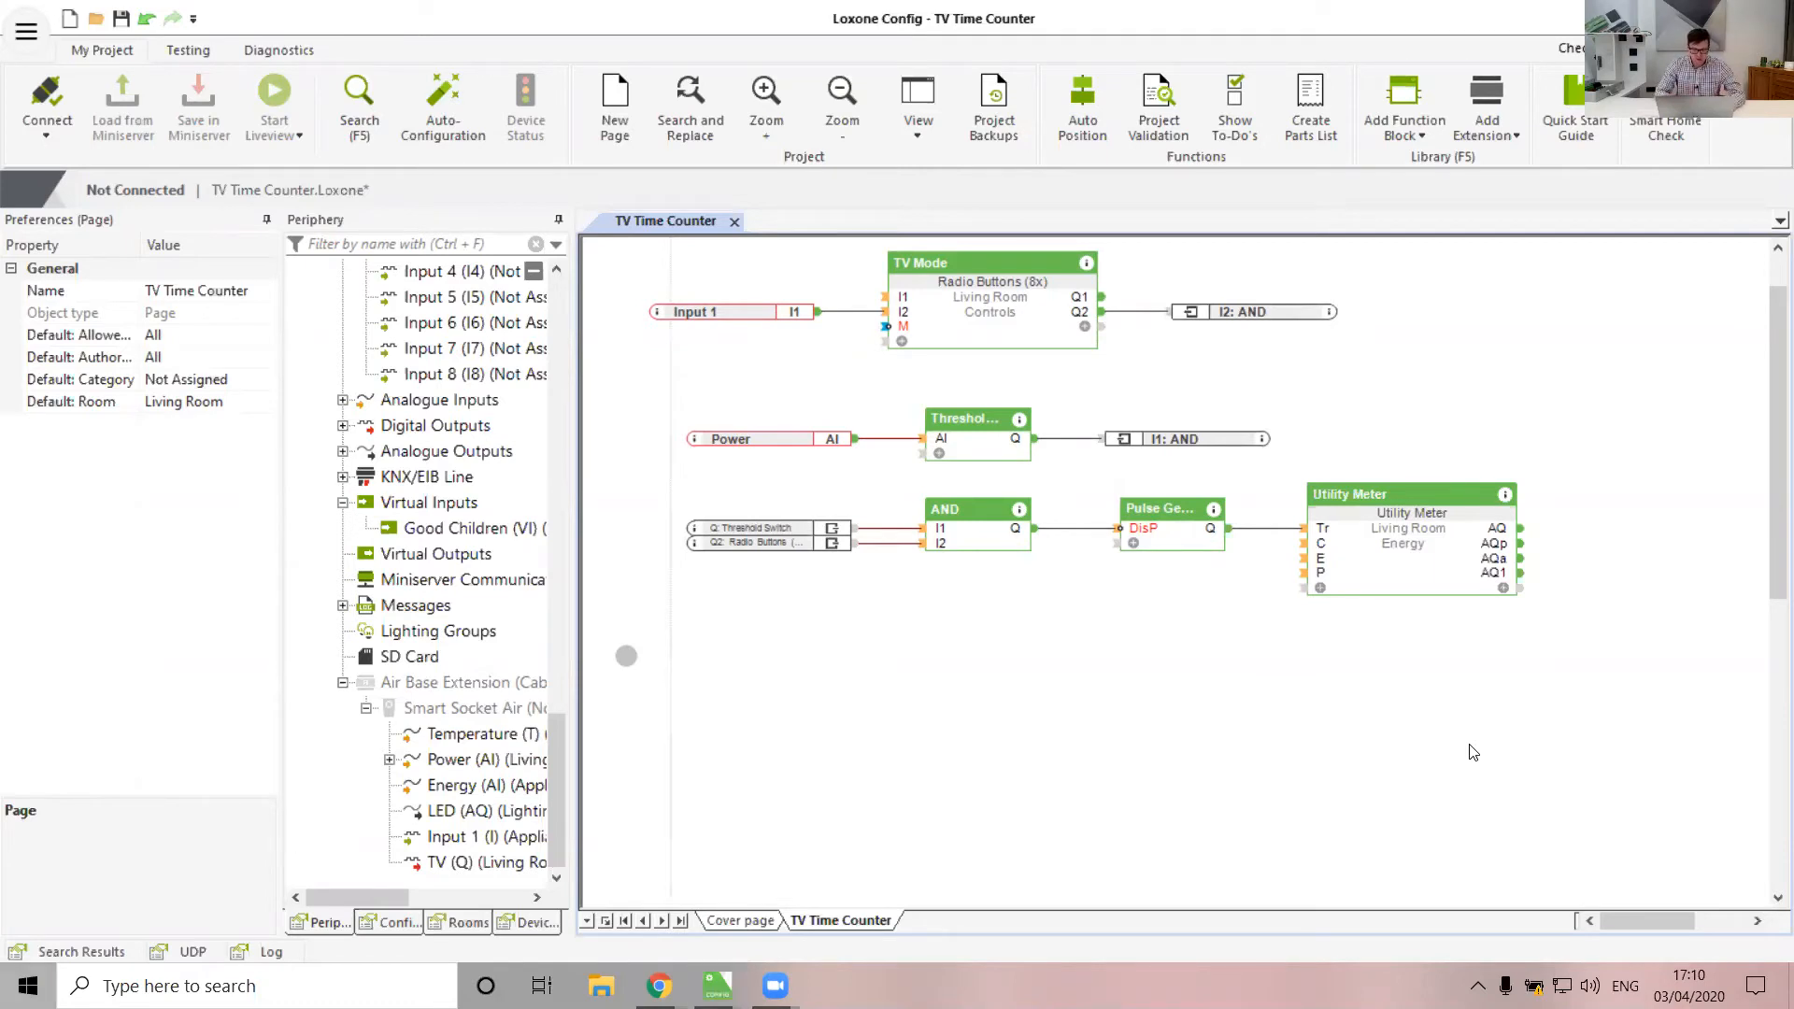
{"action": "type", "text": "csl"}
{"action": "key", "text": "BackSpace"}
{"action": "key", "text": "BackSpace"}
{"action": "key", "text": "BackSpace"}
{"action": "type", "text": "calc"}
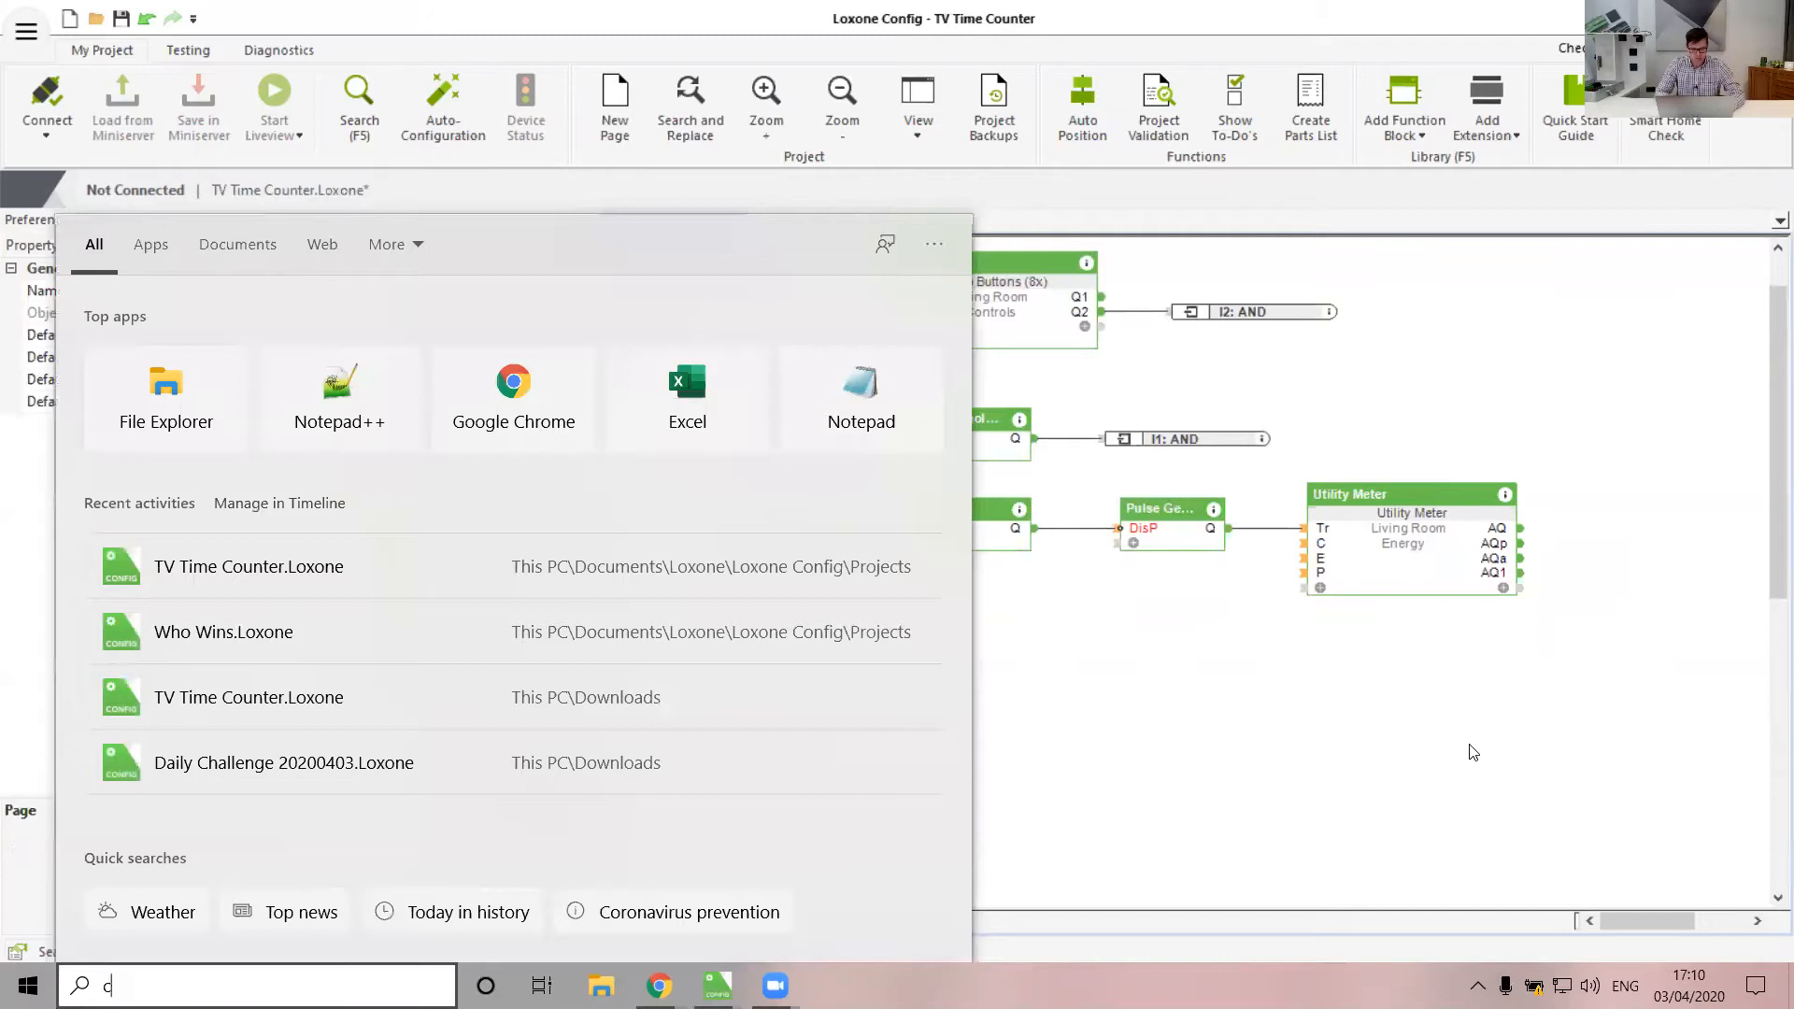
{"action": "key", "text": "Return"}
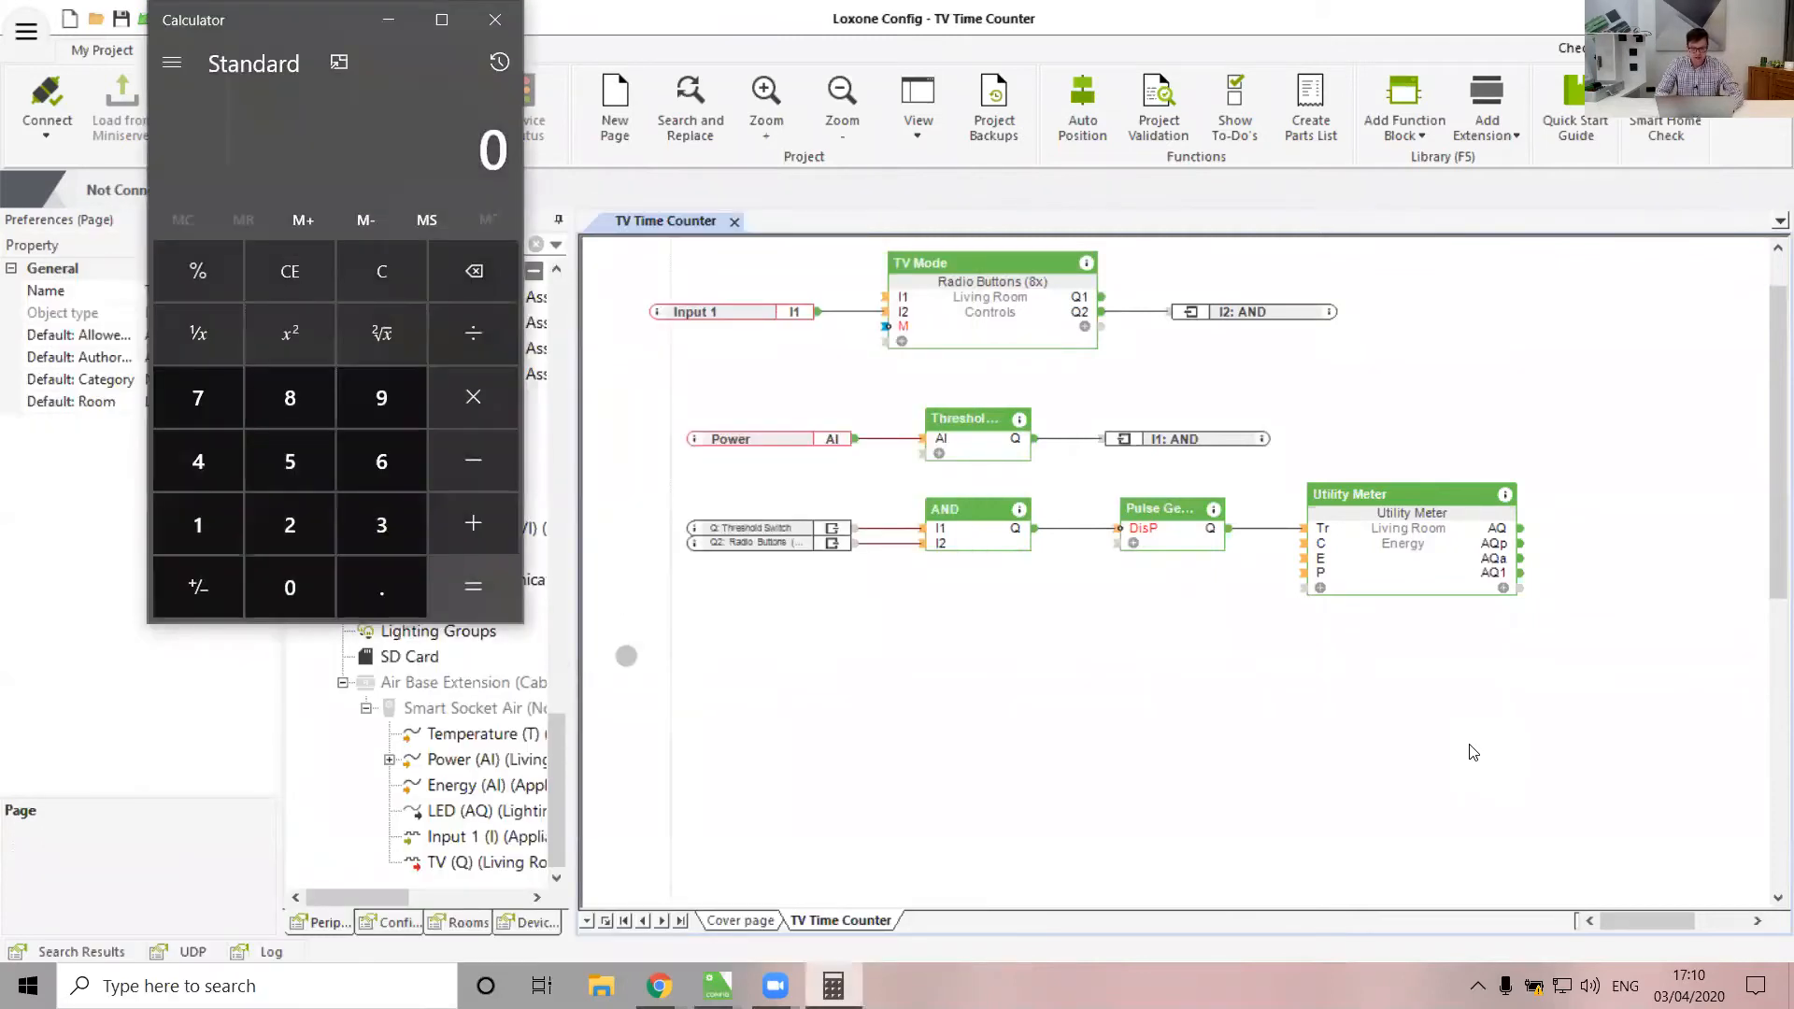
{"action": "type", "text": "120"}
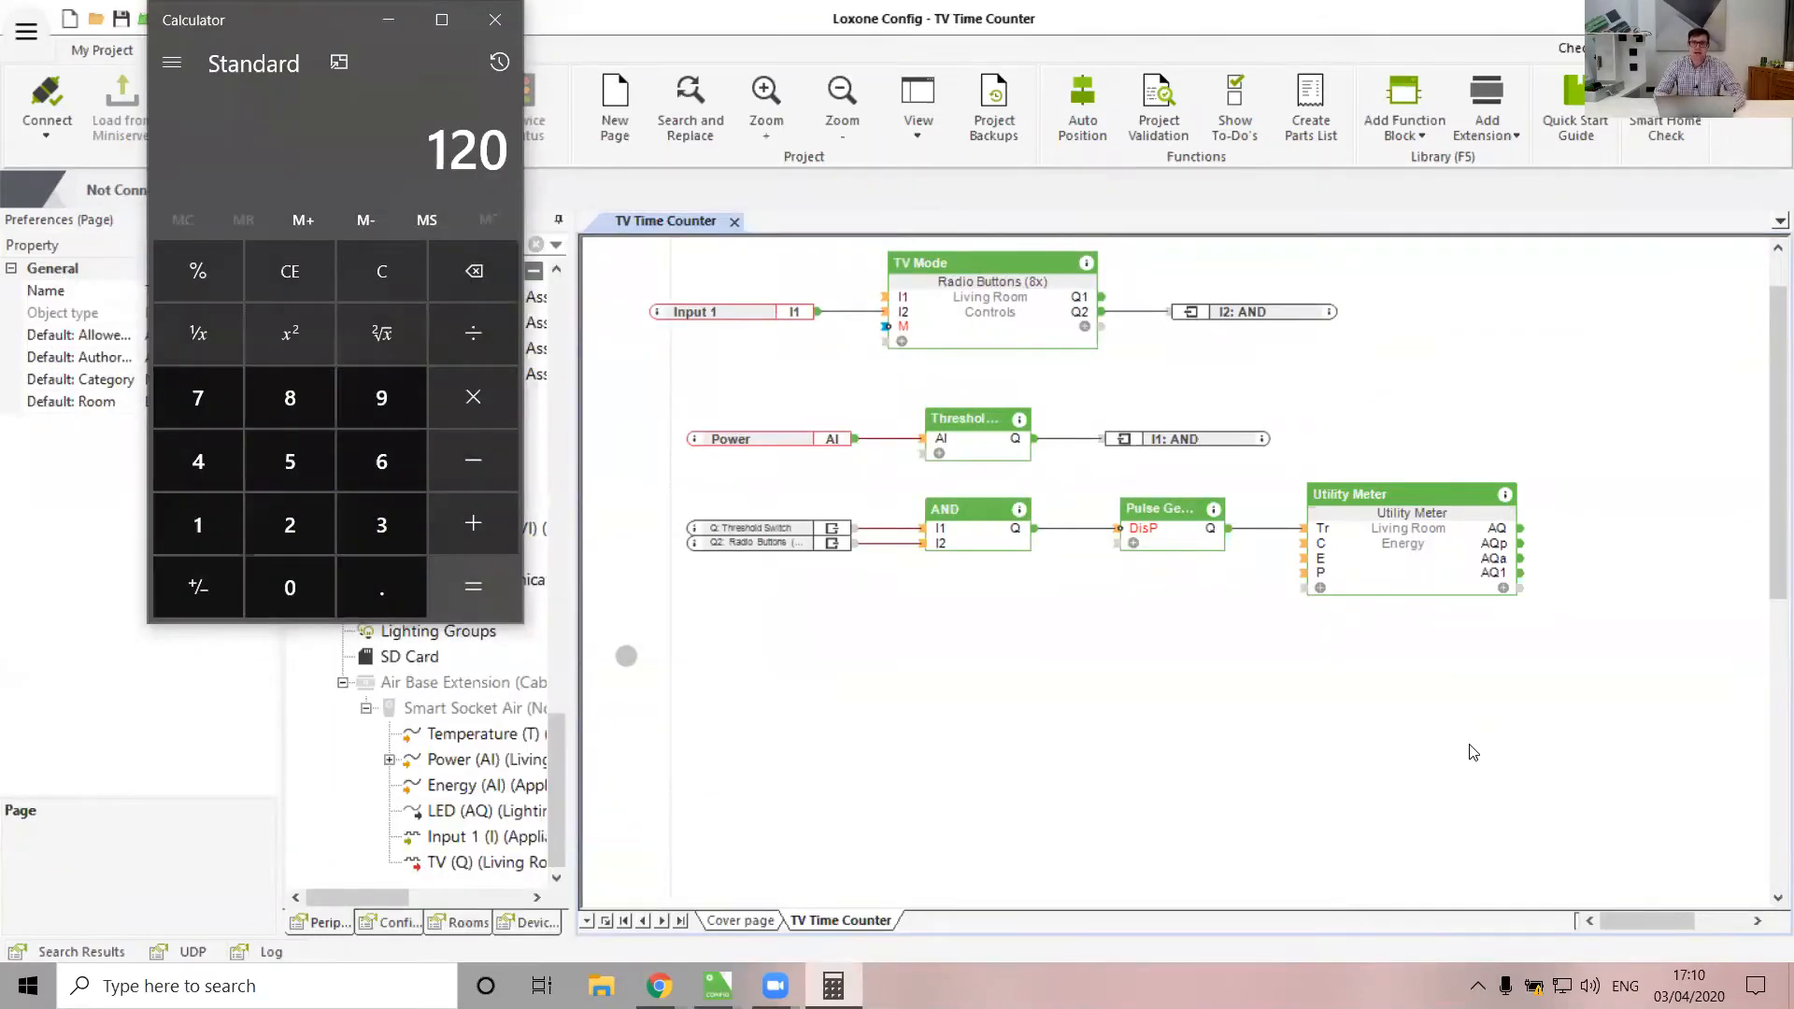
{"action": "key", "text": "slash"}
{"action": "type", "text": "5"}
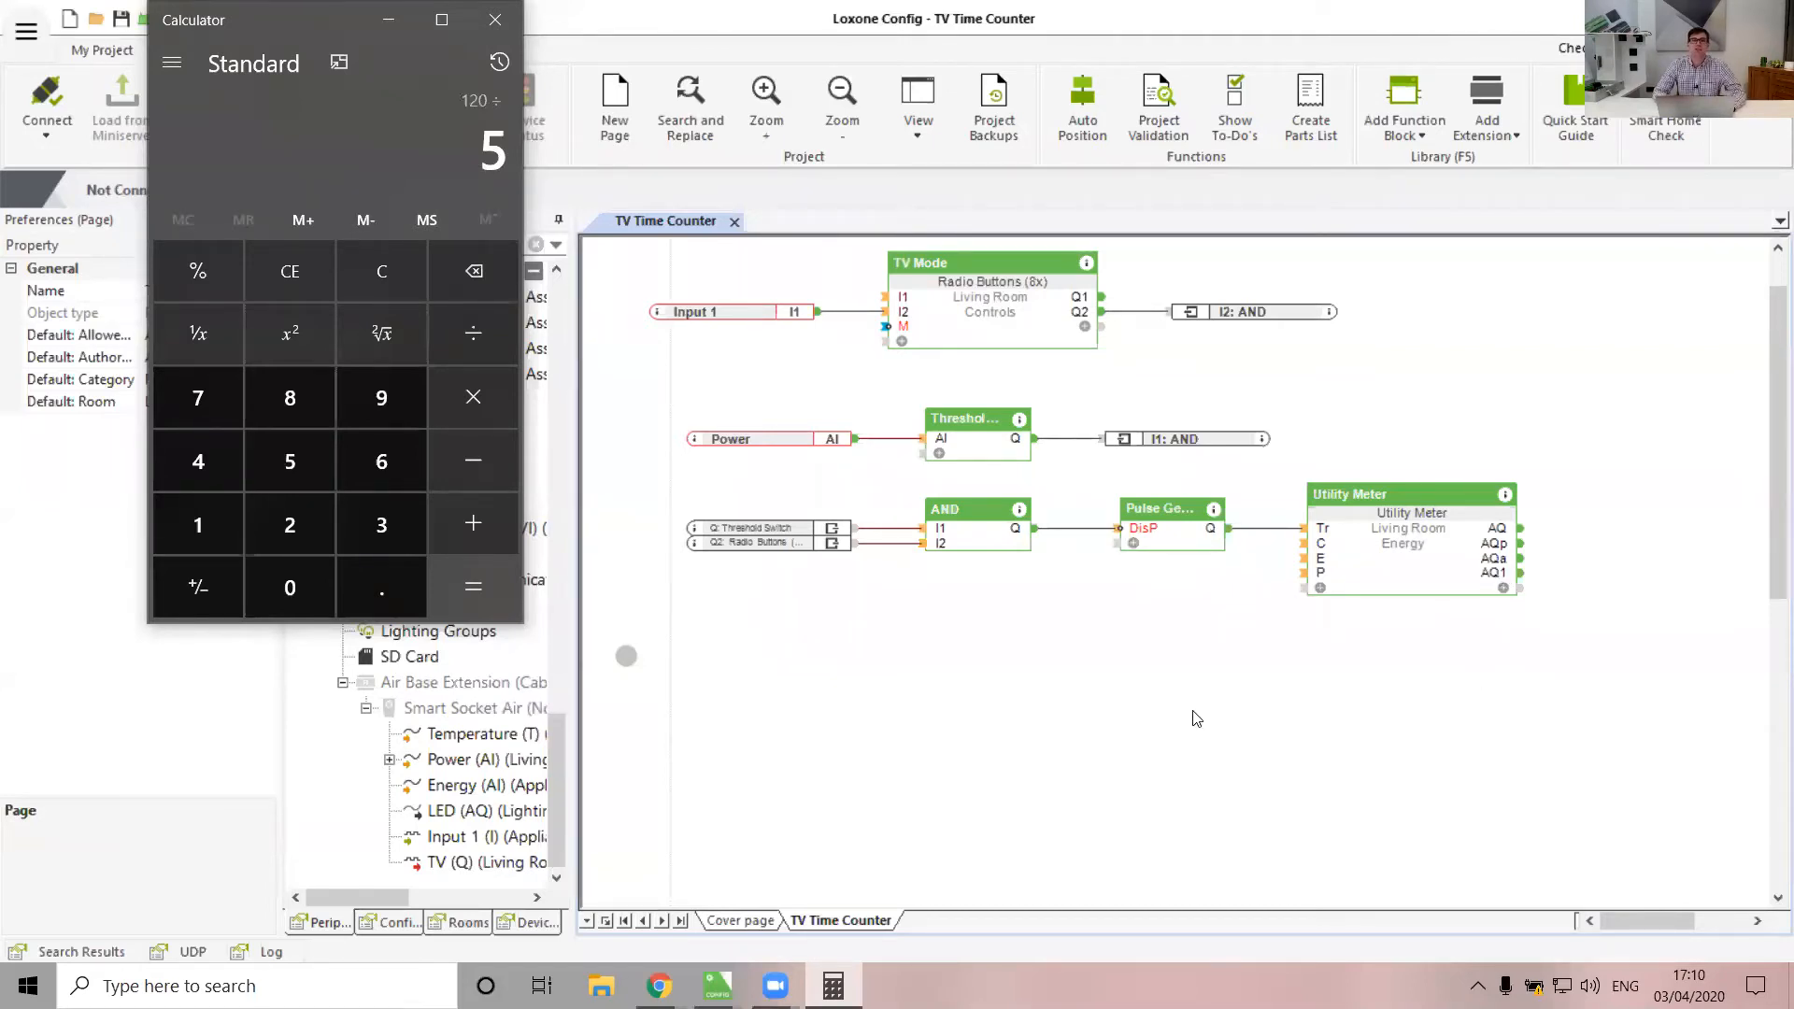
{"action": "key", "text": "Return"}
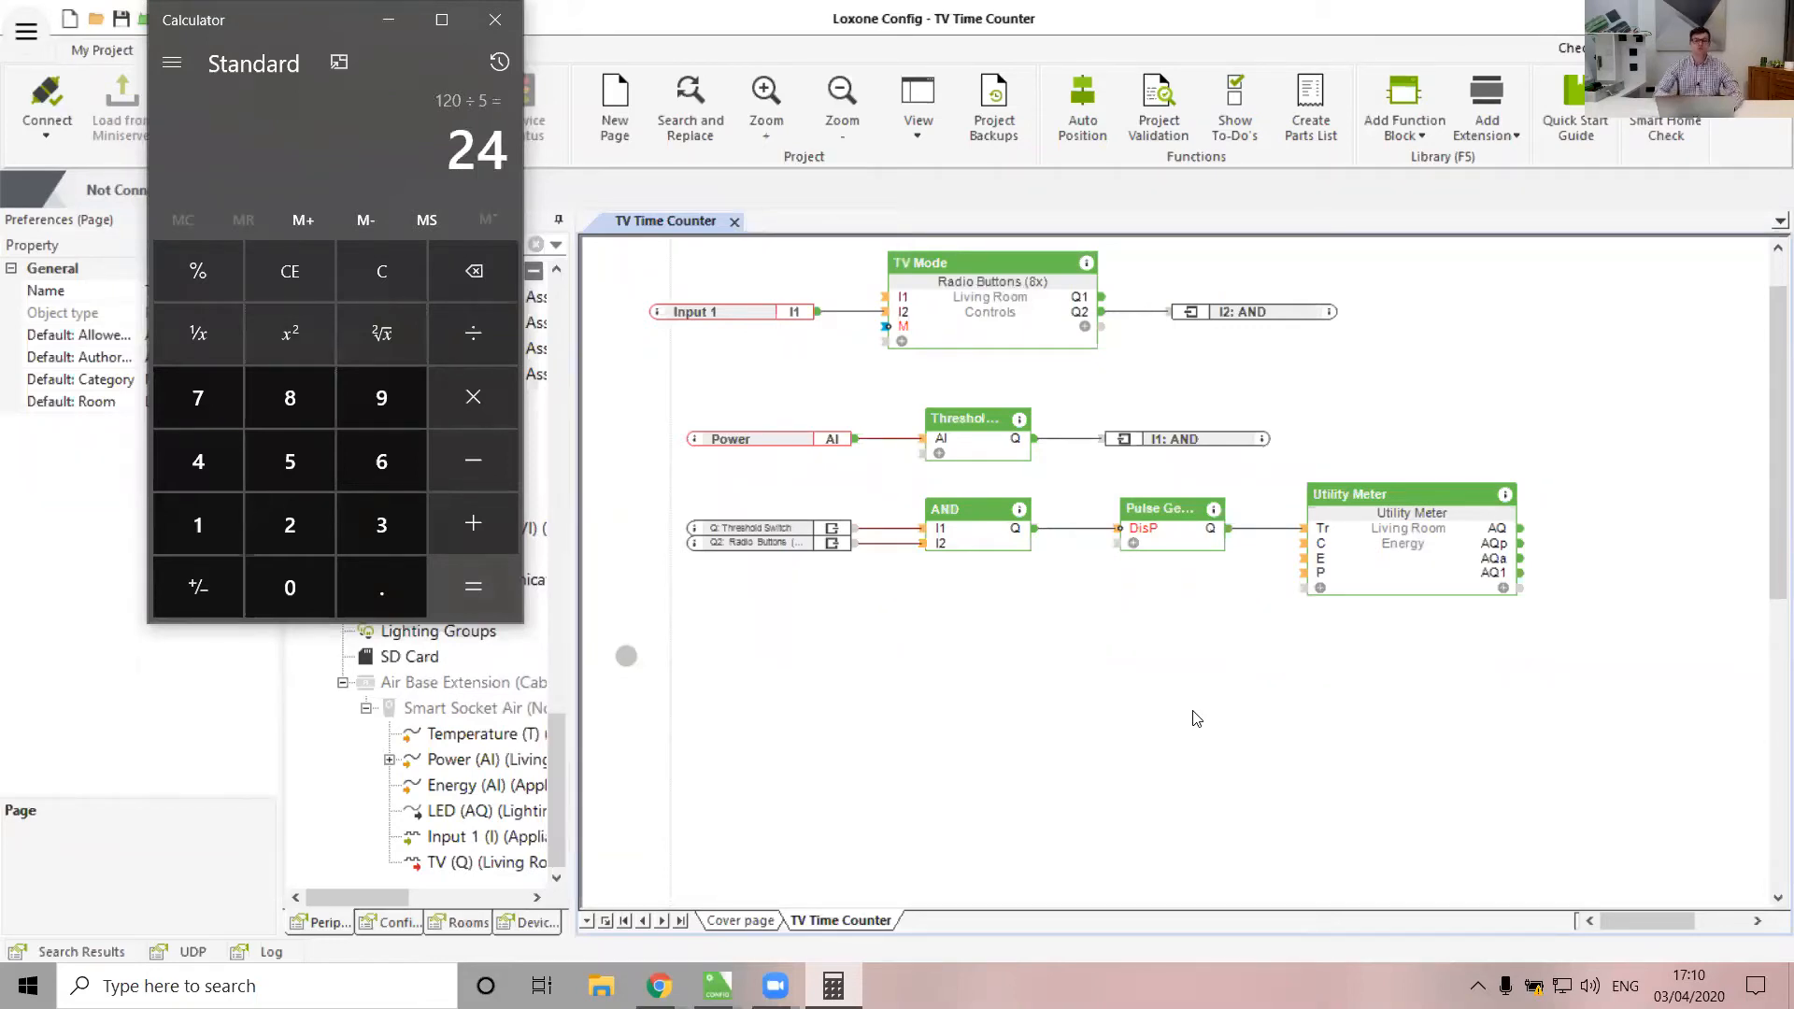
{"action": "left_click", "coordinate": [516, 35]}
{"action": "left_click", "coordinate": [1392, 91]}
{"action": "type", "text": "equal"}
{"action": "key", "text": "Return"}
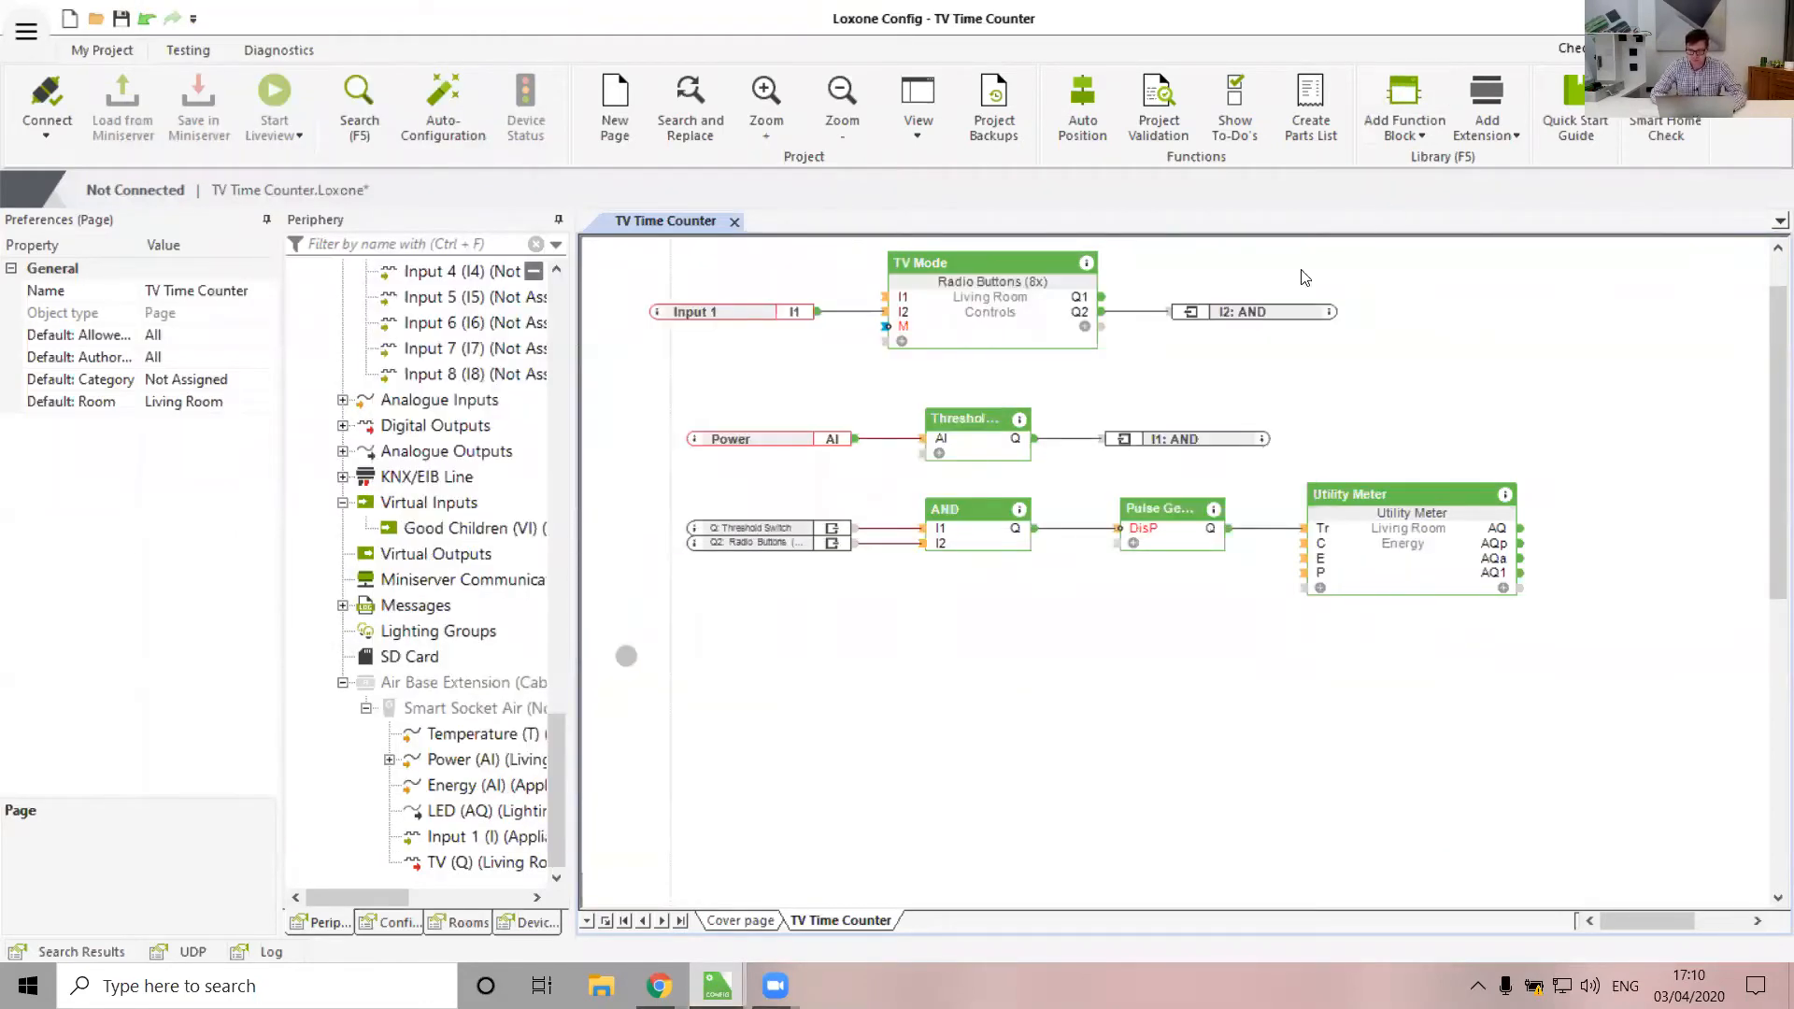
Place an Equal block fed by Utility Meter AQ1 and name it 24
{"action": "left_click", "coordinate": [1393, 617]}
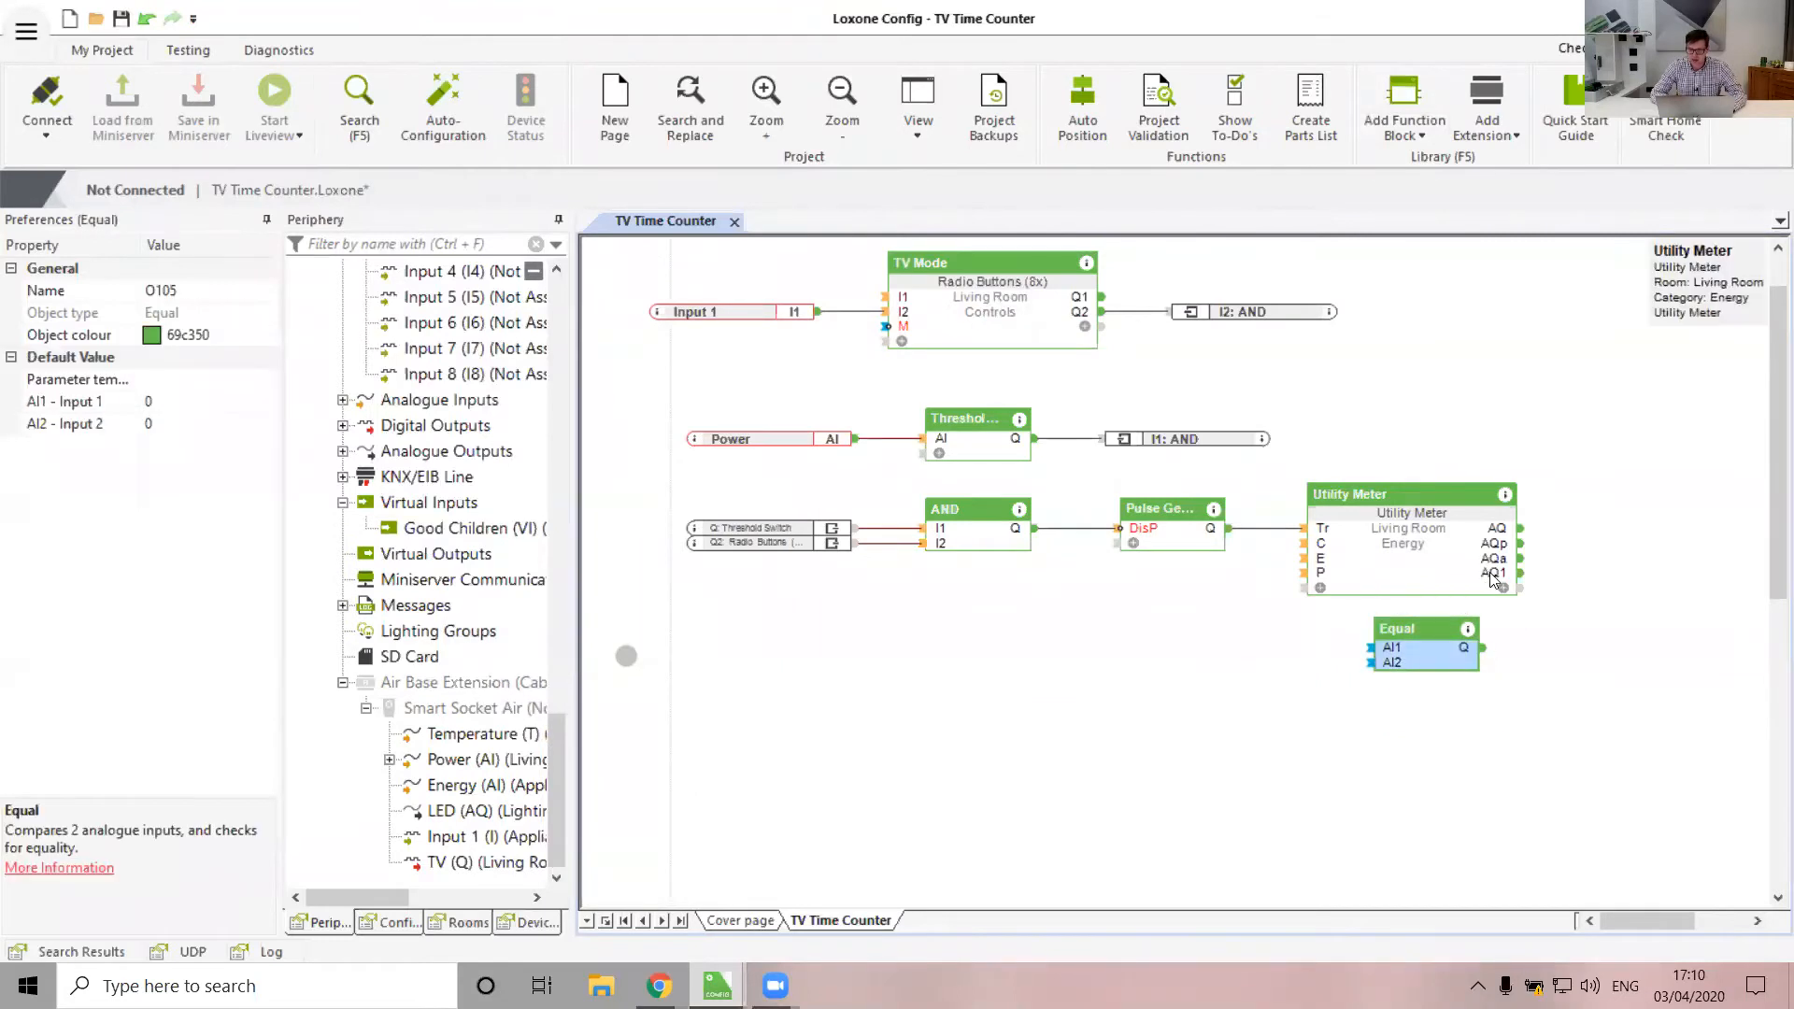
{"action": "left_click_drag", "start_coordinate": [1520, 573], "coordinate": [1388, 646]}
{"action": "double_click", "coordinate": [1400, 633]}
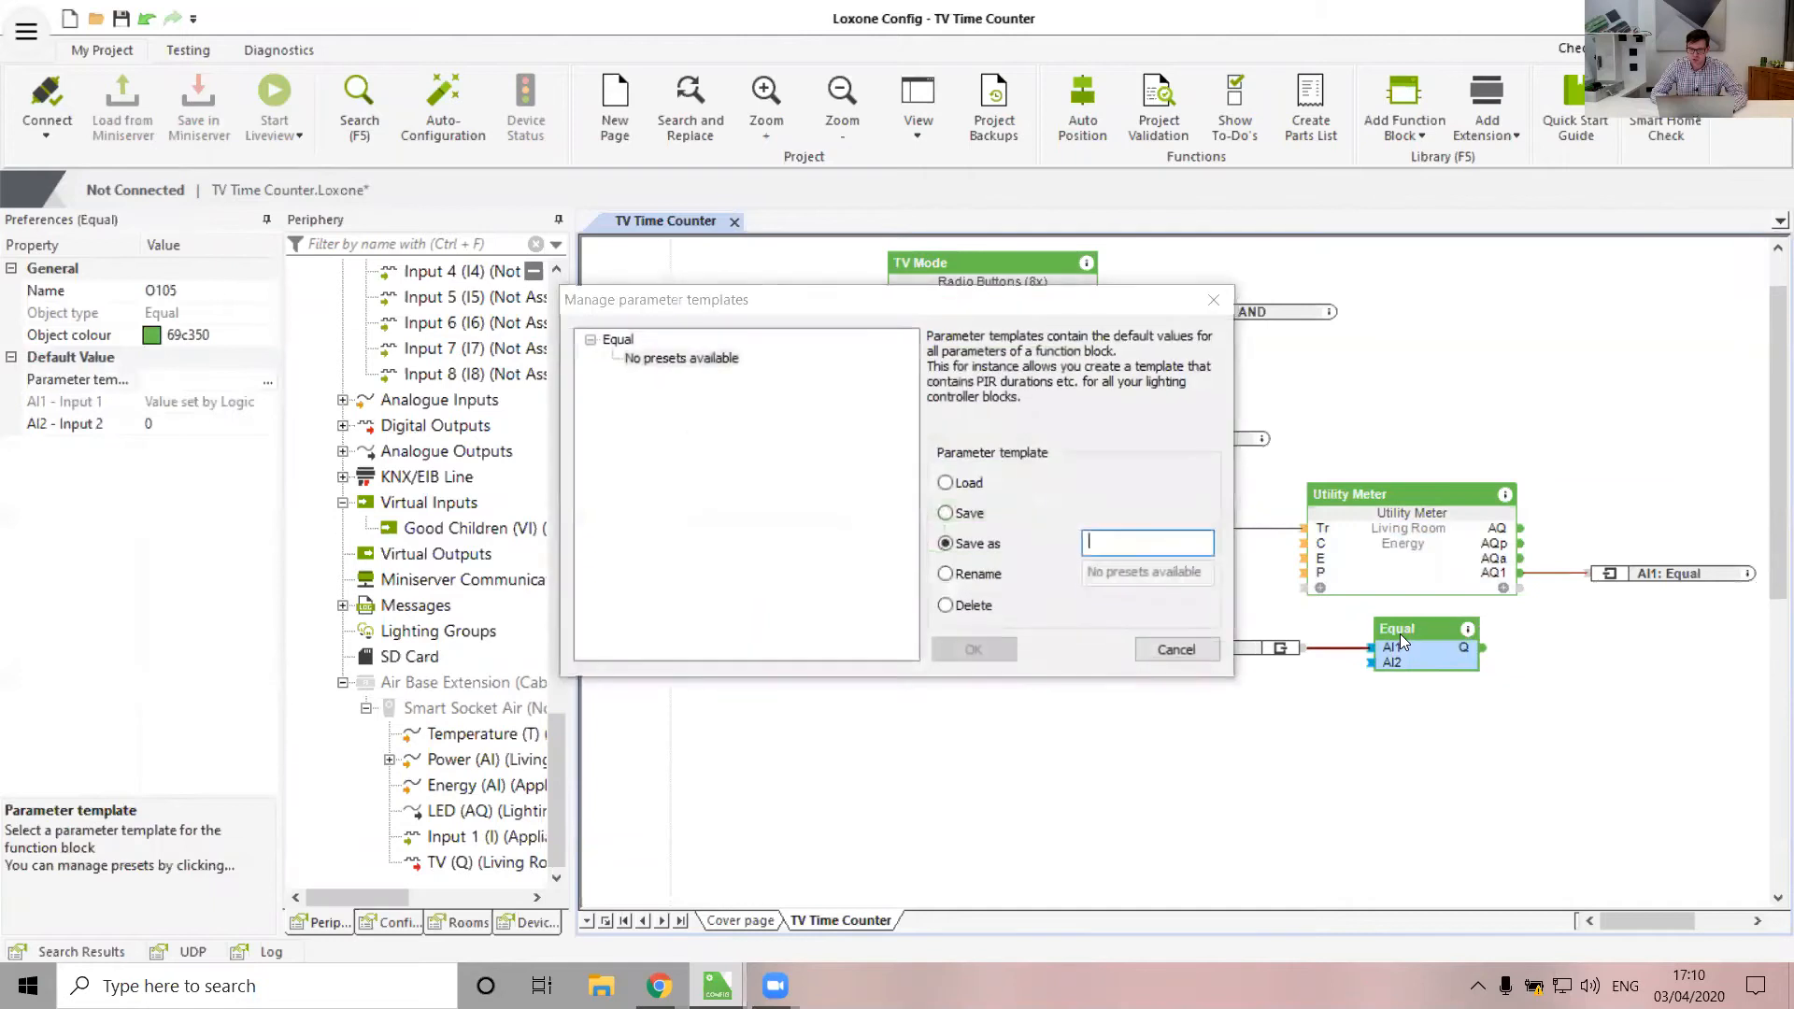
{"action": "left_click", "coordinate": [1188, 647]}
{"action": "type", "text": "24"}
{"action": "key", "text": "Return"}
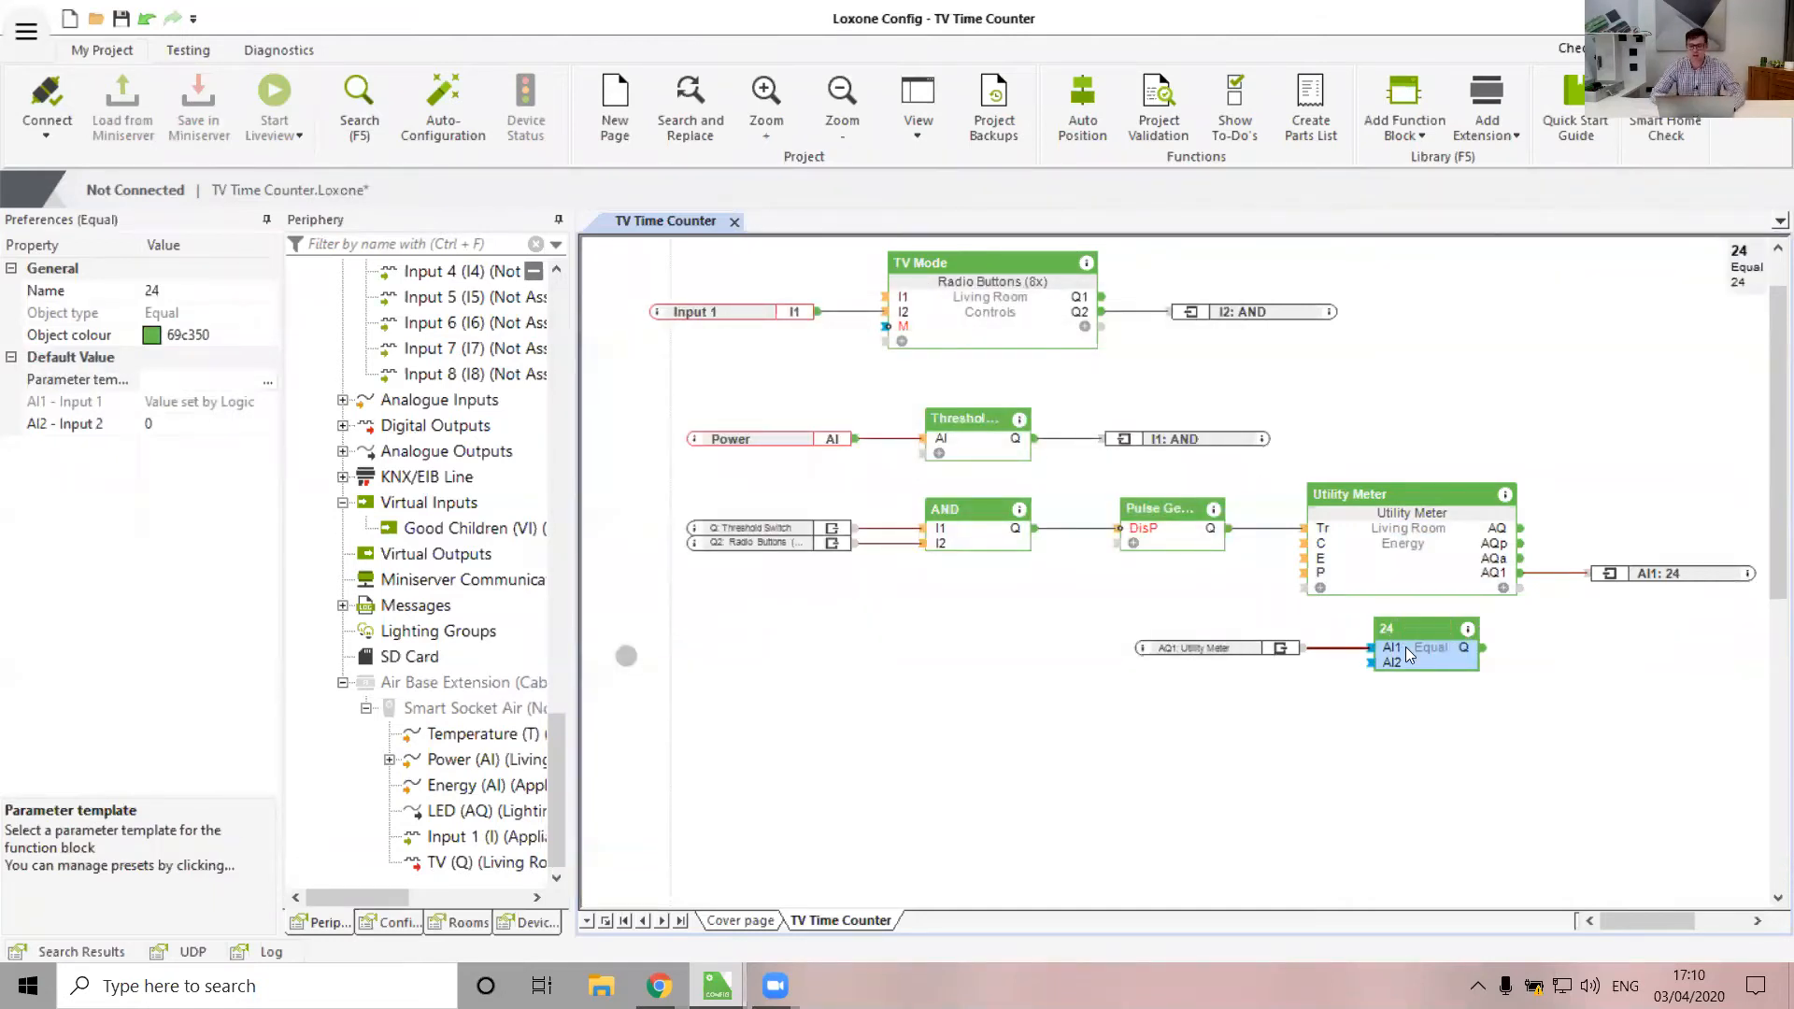
{"action": "left_click_drag", "start_coordinate": [1405, 646], "coordinate": [1397, 639]}
{"action": "left_click", "coordinate": [1396, 759]}
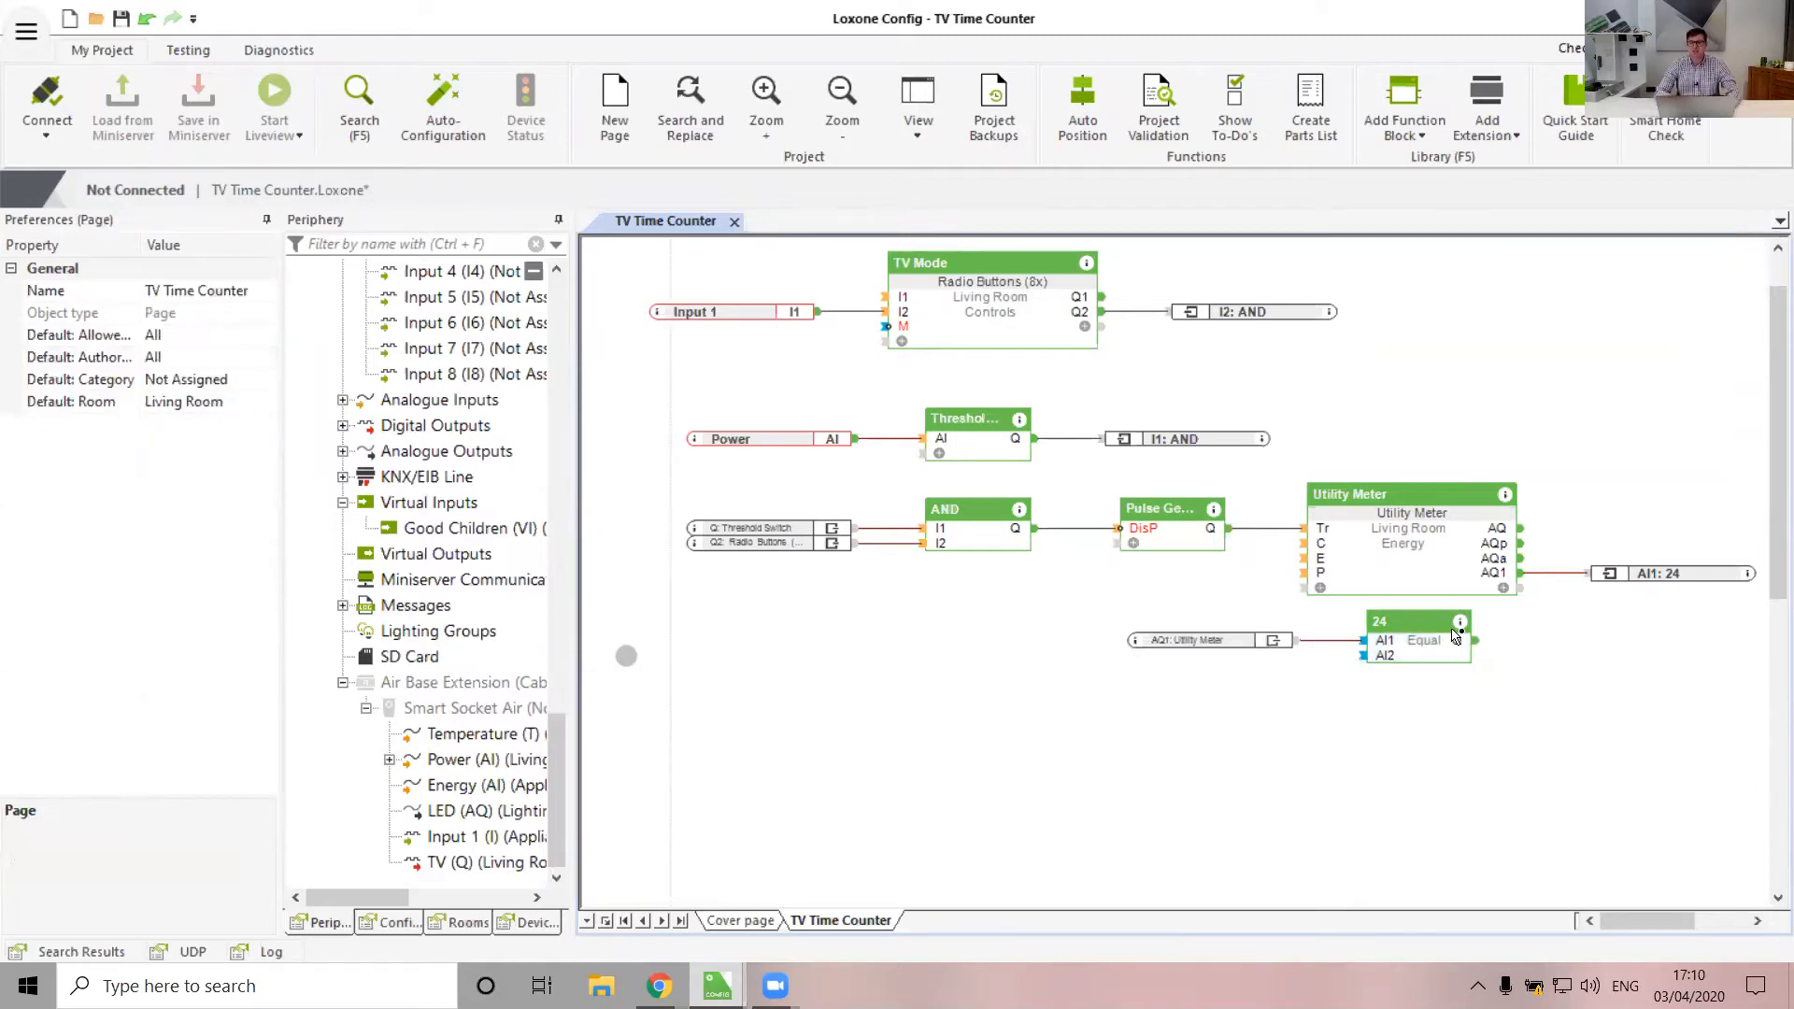
Duplicate the 24 block below the original and rename the copy 23
{"action": "mouse_move", "coordinate": [1505, 581]}
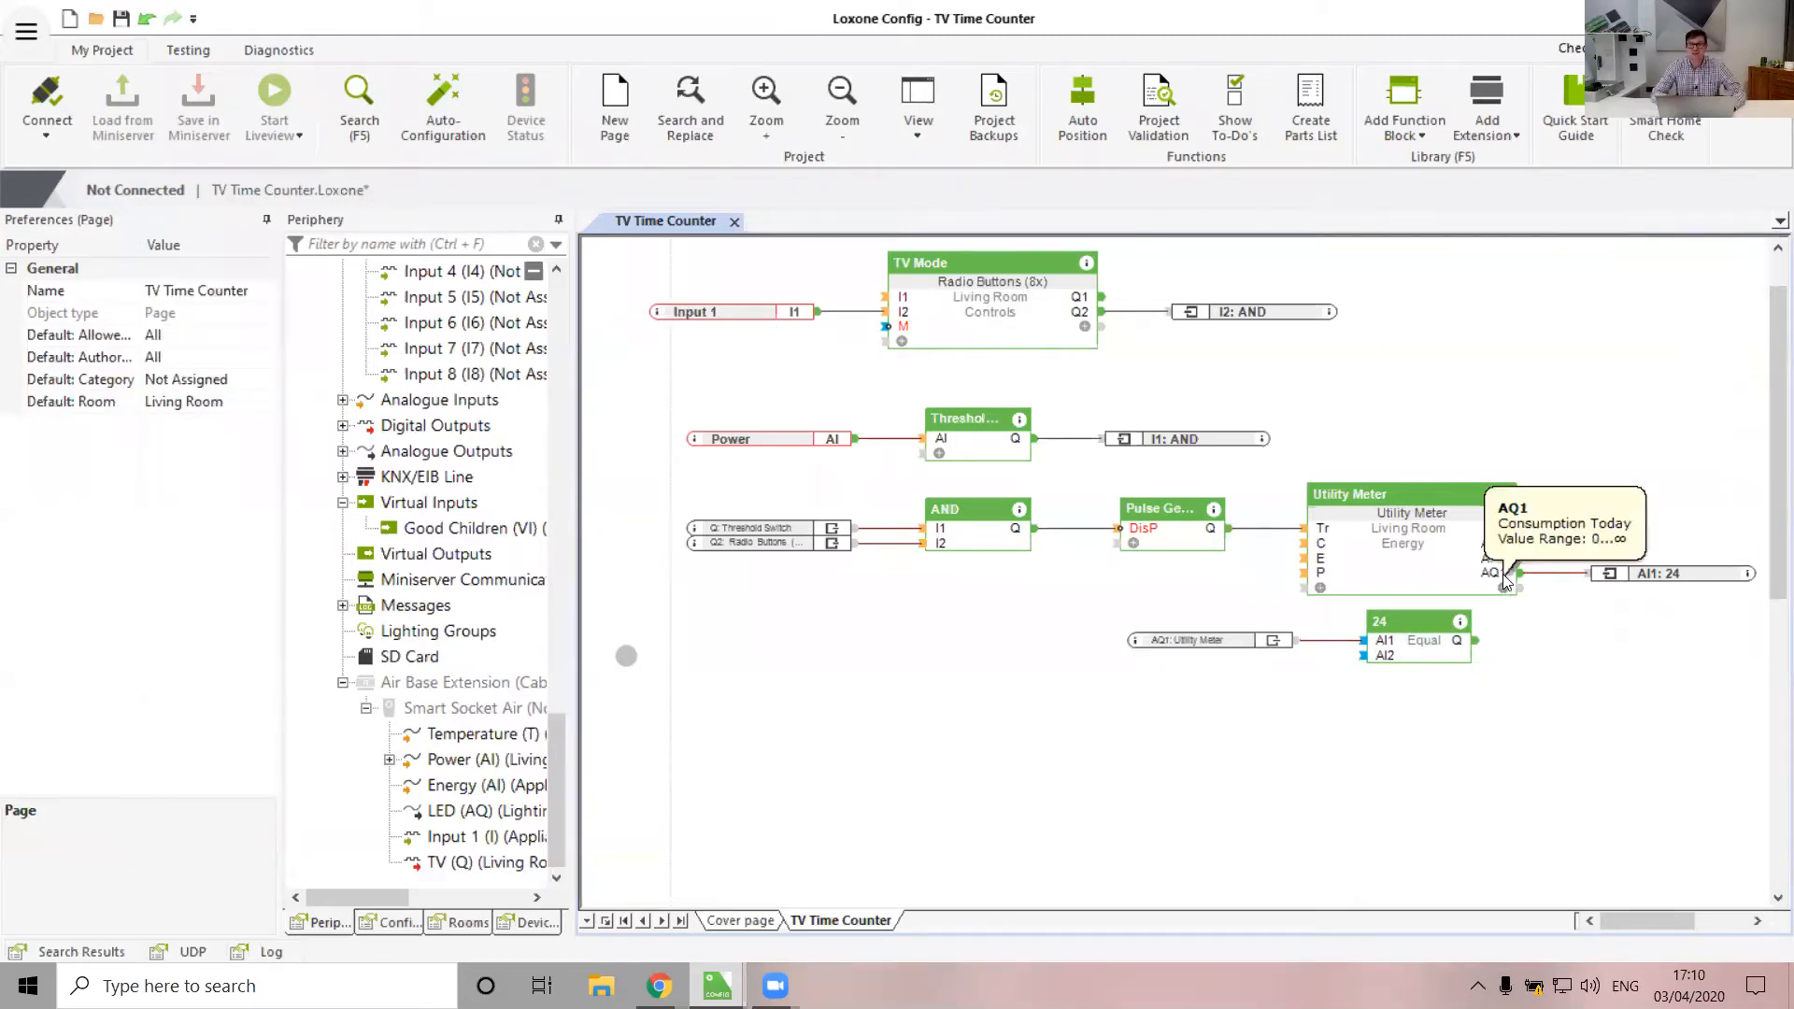
{"action": "left_click", "coordinate": [1429, 649]}
{"action": "left_click_drag", "start_coordinate": [1429, 648], "coordinate": [1413, 704], "text": "ctrl"}
{"action": "left_click", "coordinate": [1361, 681]}
{"action": "left_click", "coordinate": [1387, 681]}
{"action": "left_click", "coordinate": [1375, 682]}
{"action": "type", "text": "23"}
{"action": "key", "text": "Return"}
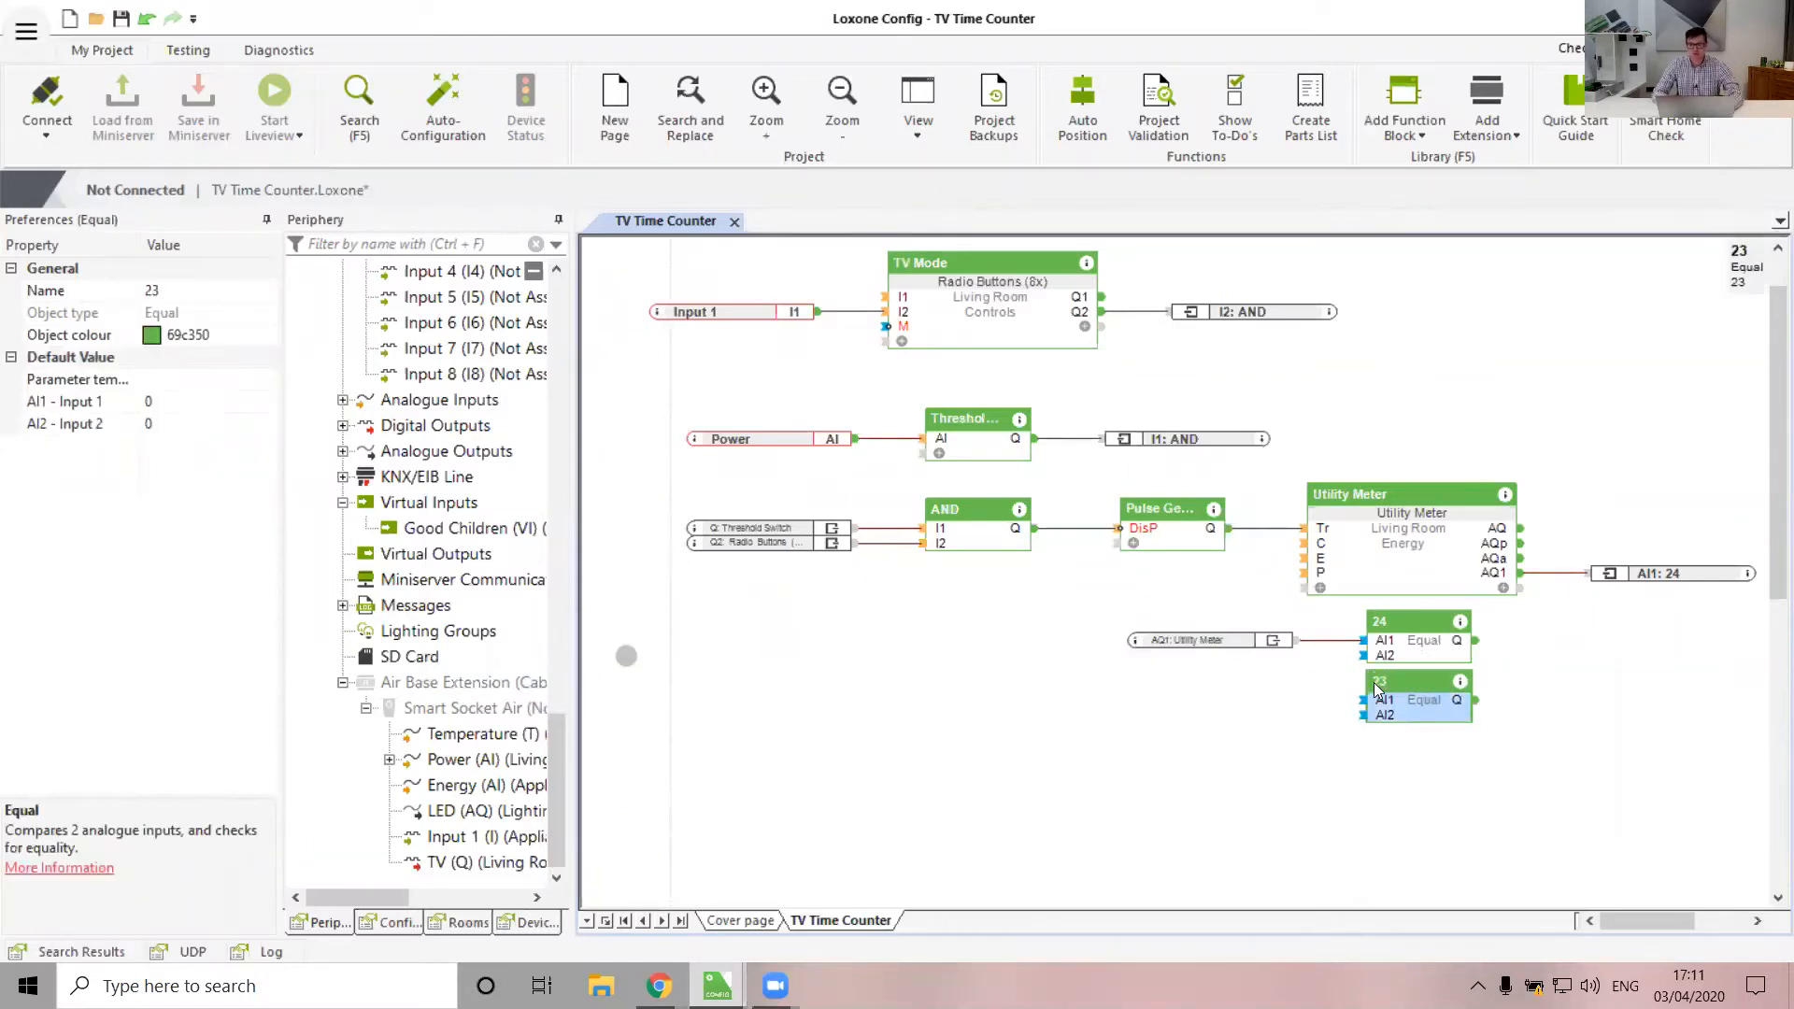
Feed Utility Meter AQ1 into the copy's AI1 and extend its name to 23 TTS
{"action": "left_click_drag", "start_coordinate": [1523, 574], "coordinate": [1691, 715]}
{"action": "left_click_drag", "start_coordinate": [1392, 735], "coordinate": [1363, 699]}
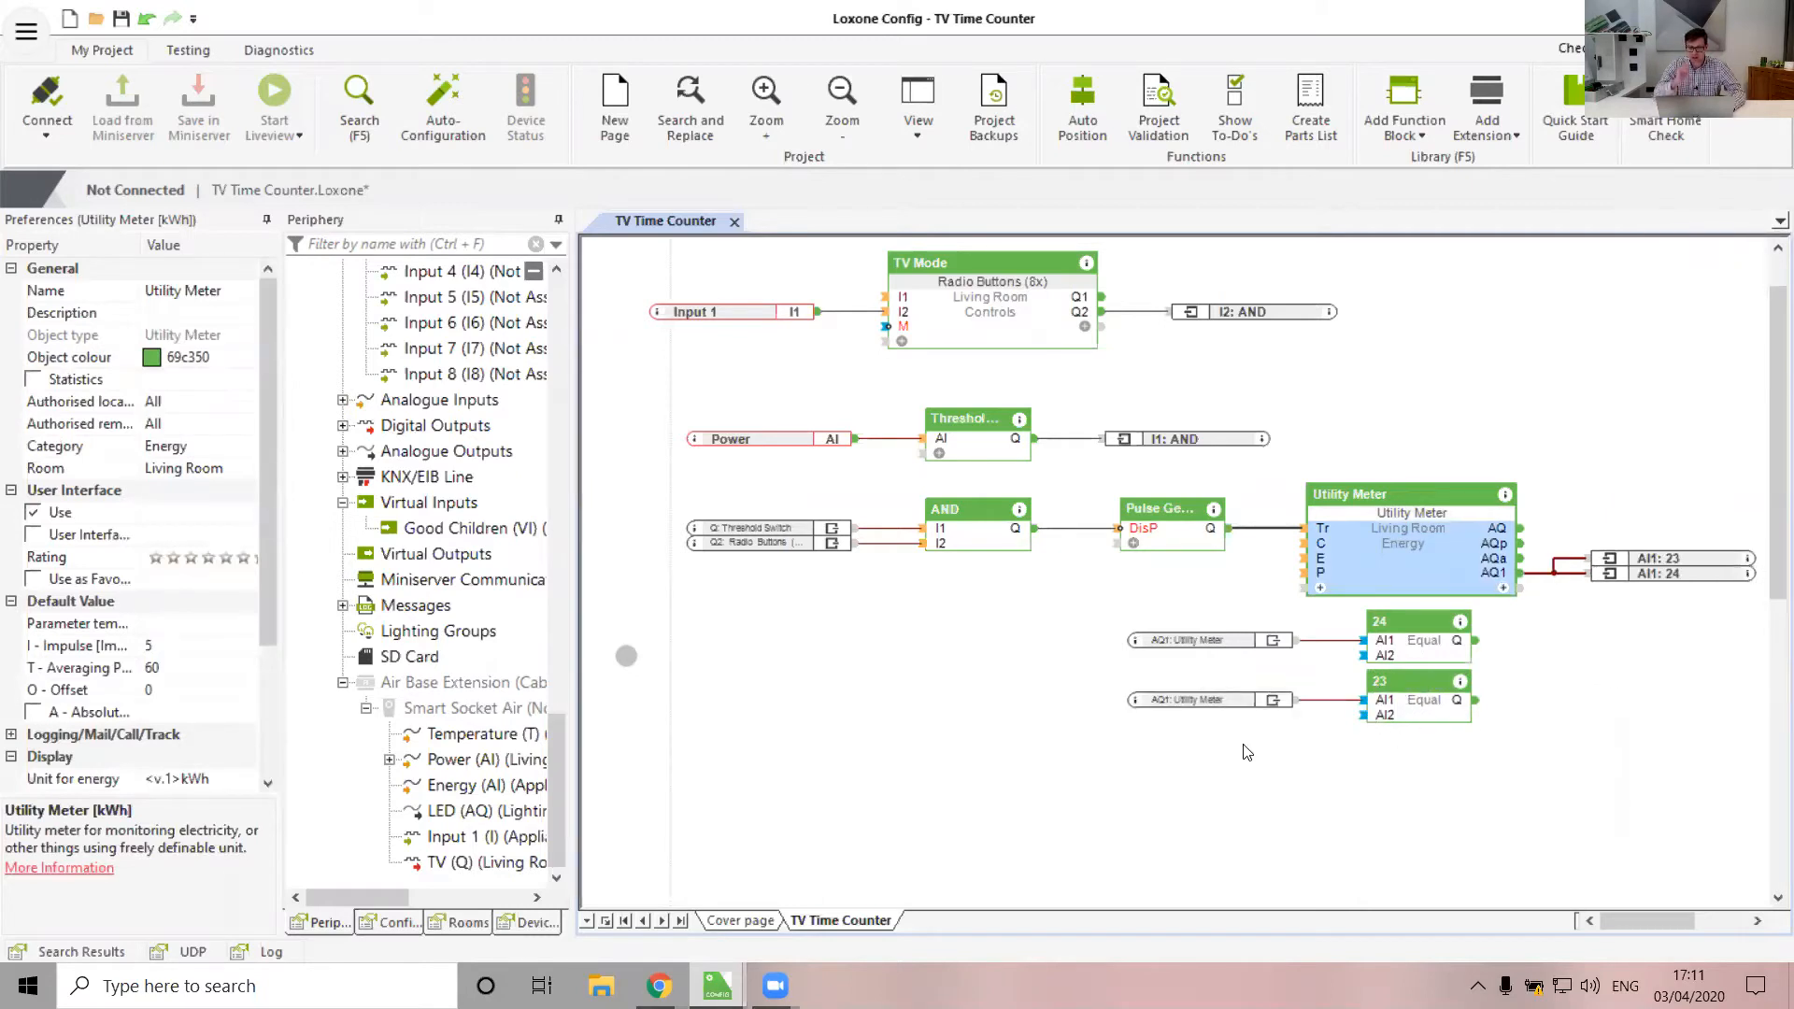
{"action": "left_click", "coordinate": [1387, 691]}
{"action": "left_click", "coordinate": [1404, 685]}
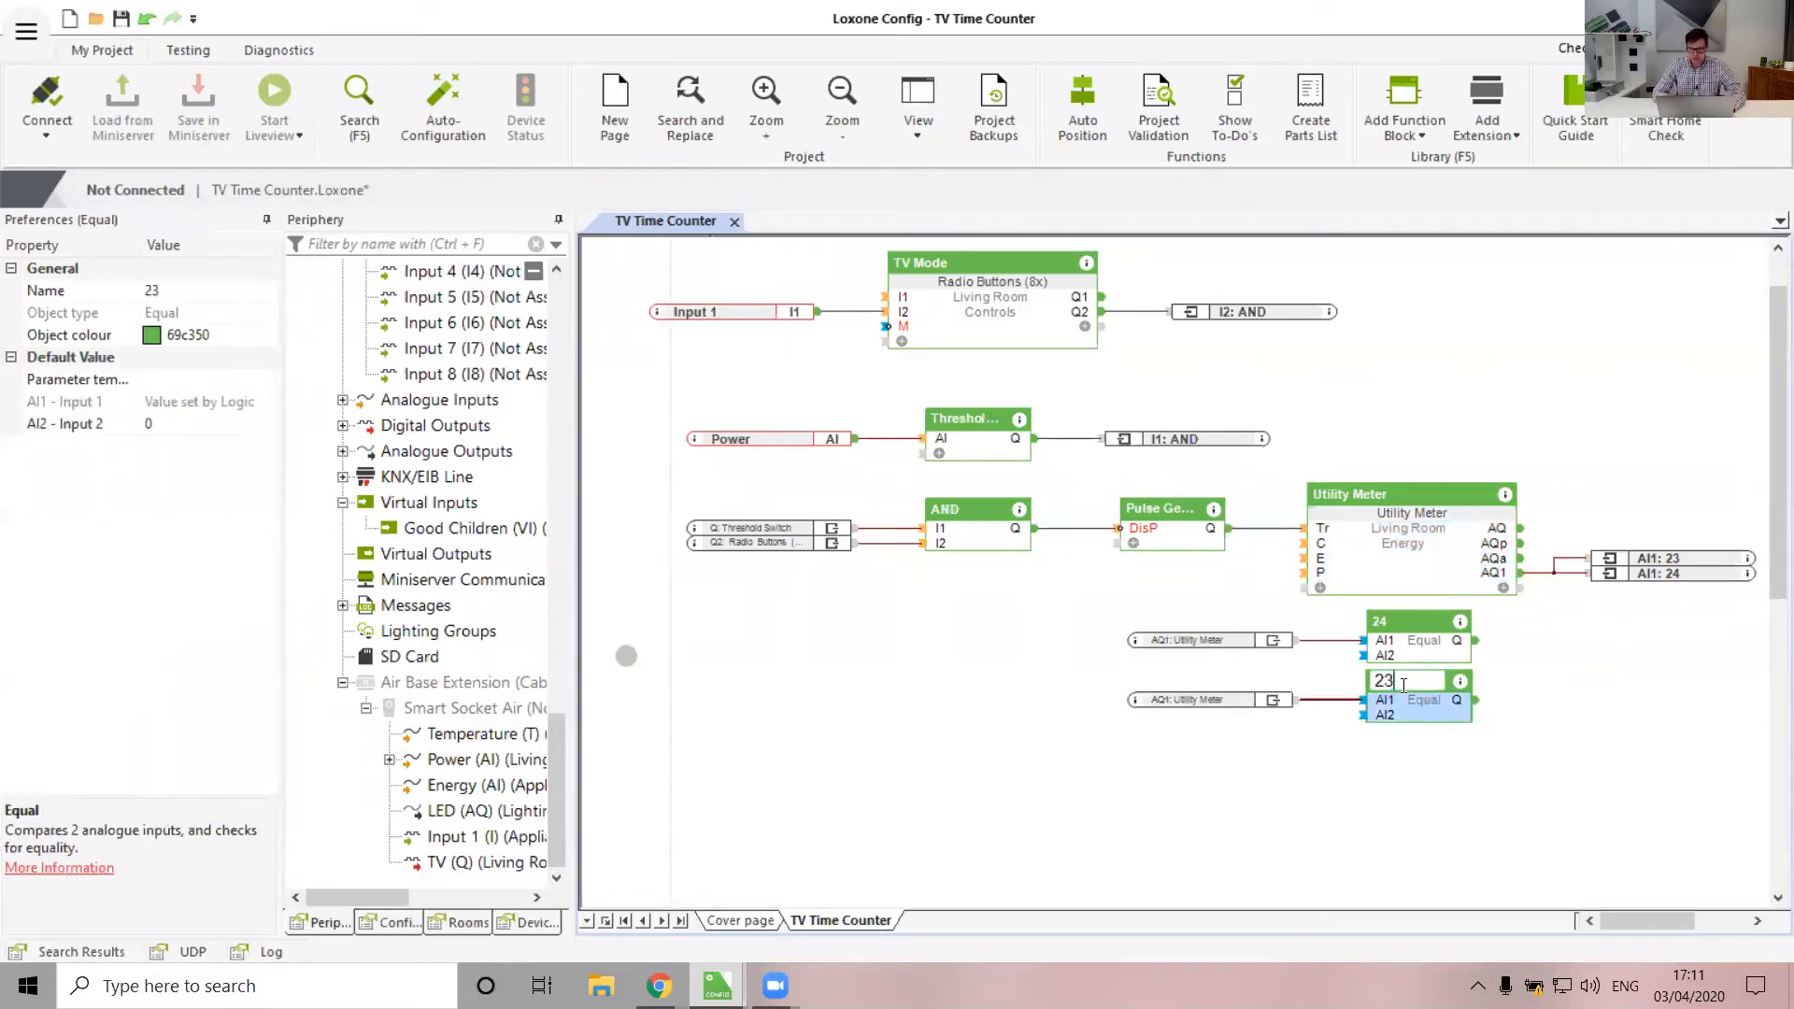
{"action": "type", "text": "TTS"}
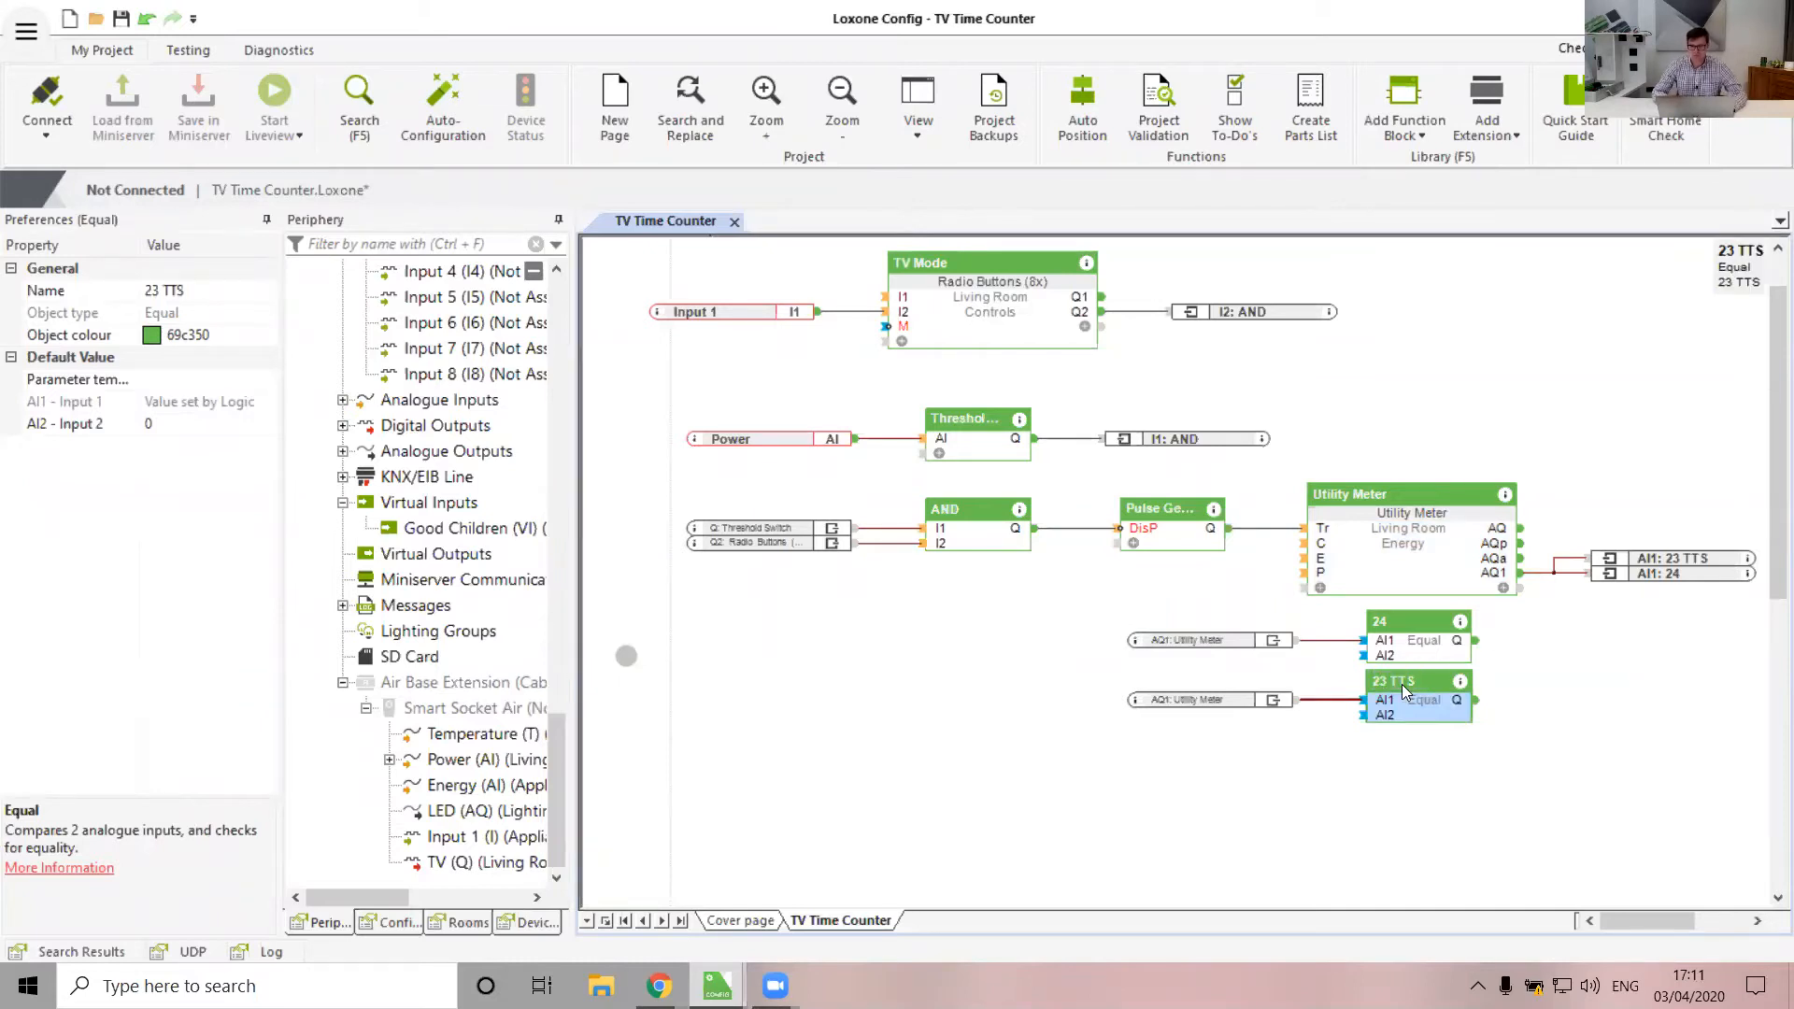
{"action": "left_click", "coordinate": [1000, 667]}
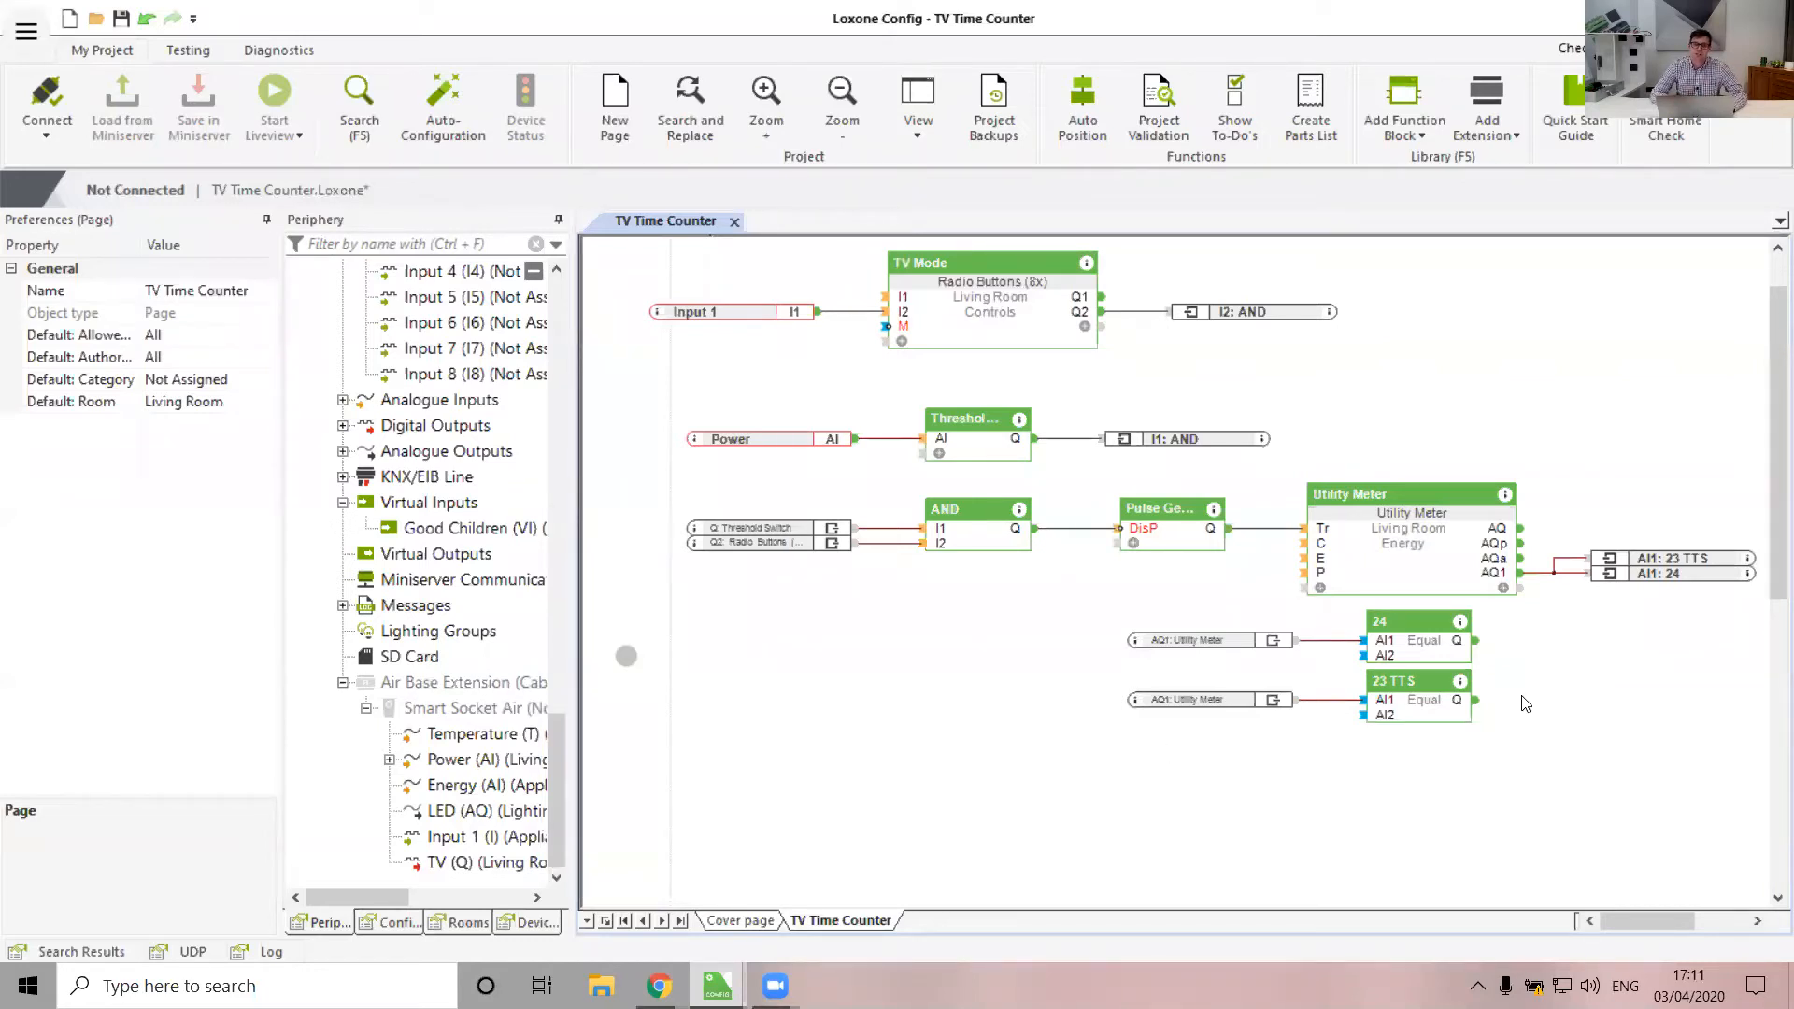
Place the 5 Minutes of TV Left operating mode and connect it to 23 TTS's output
{"action": "scroll", "coordinate": [435, 635], "scroll_direction": "up", "scroll_amount": 20}
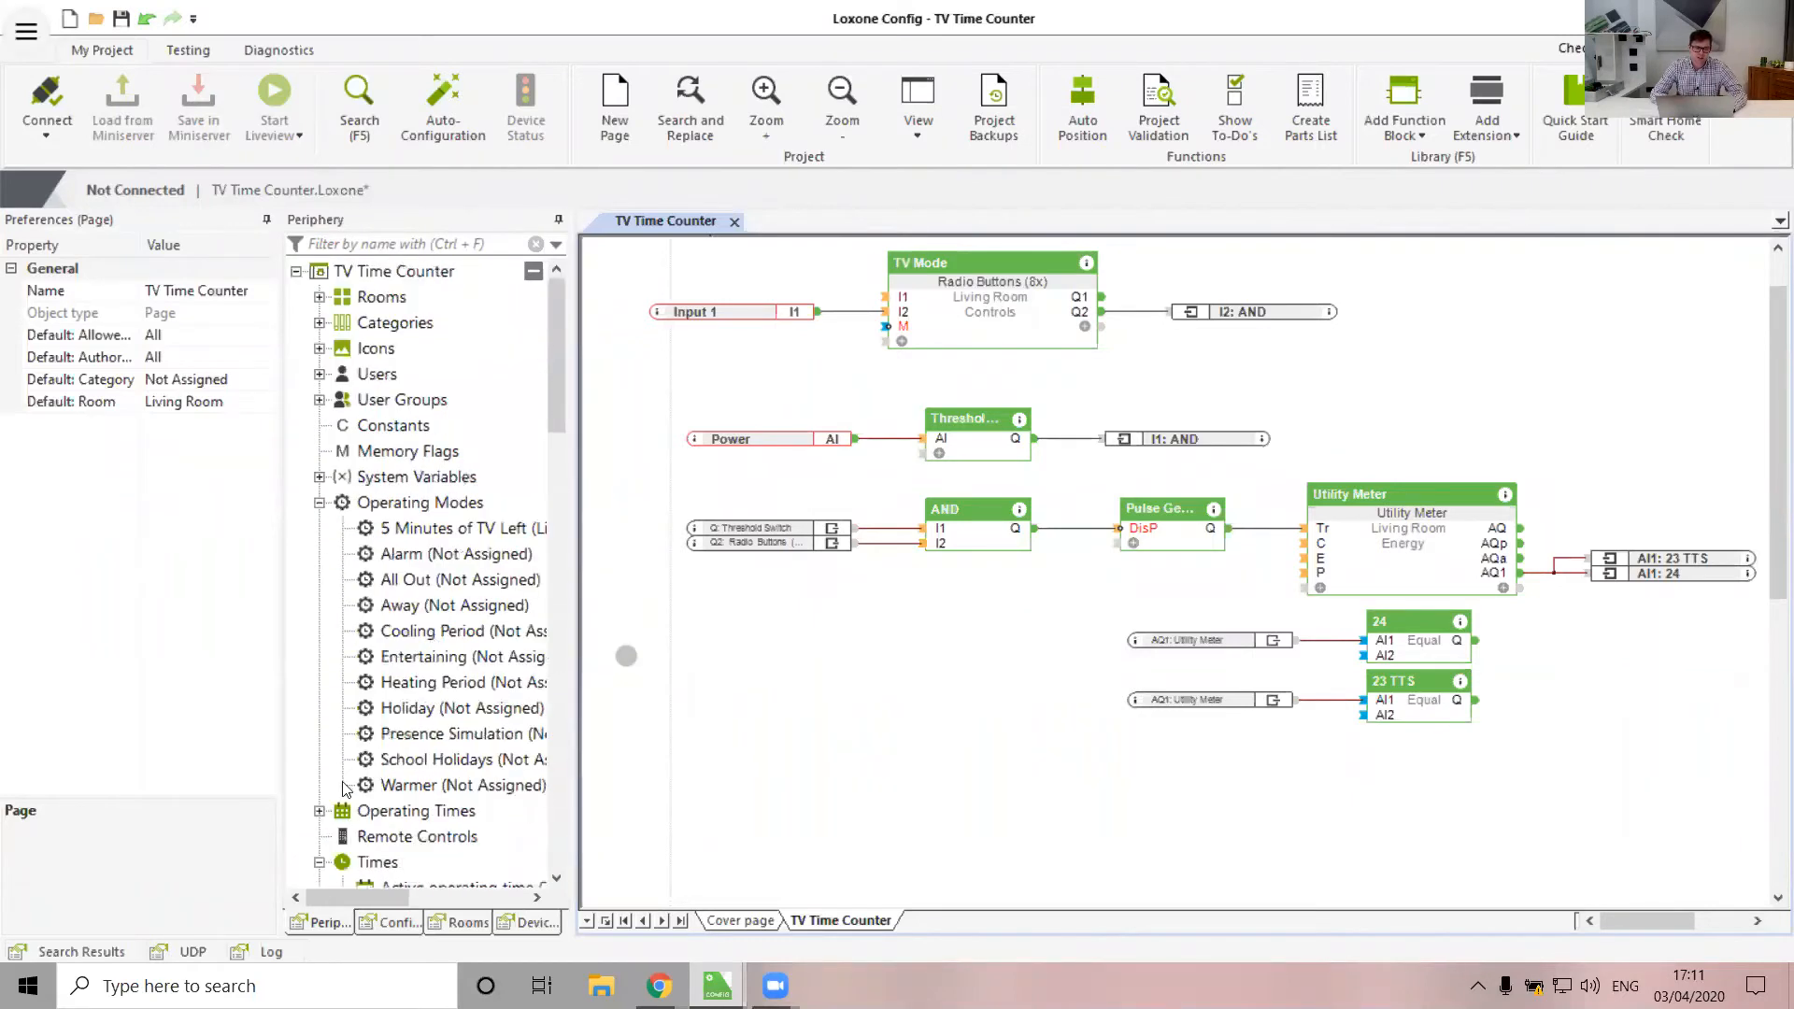
{"action": "left_click_drag", "start_coordinate": [416, 528], "coordinate": [1482, 700]}
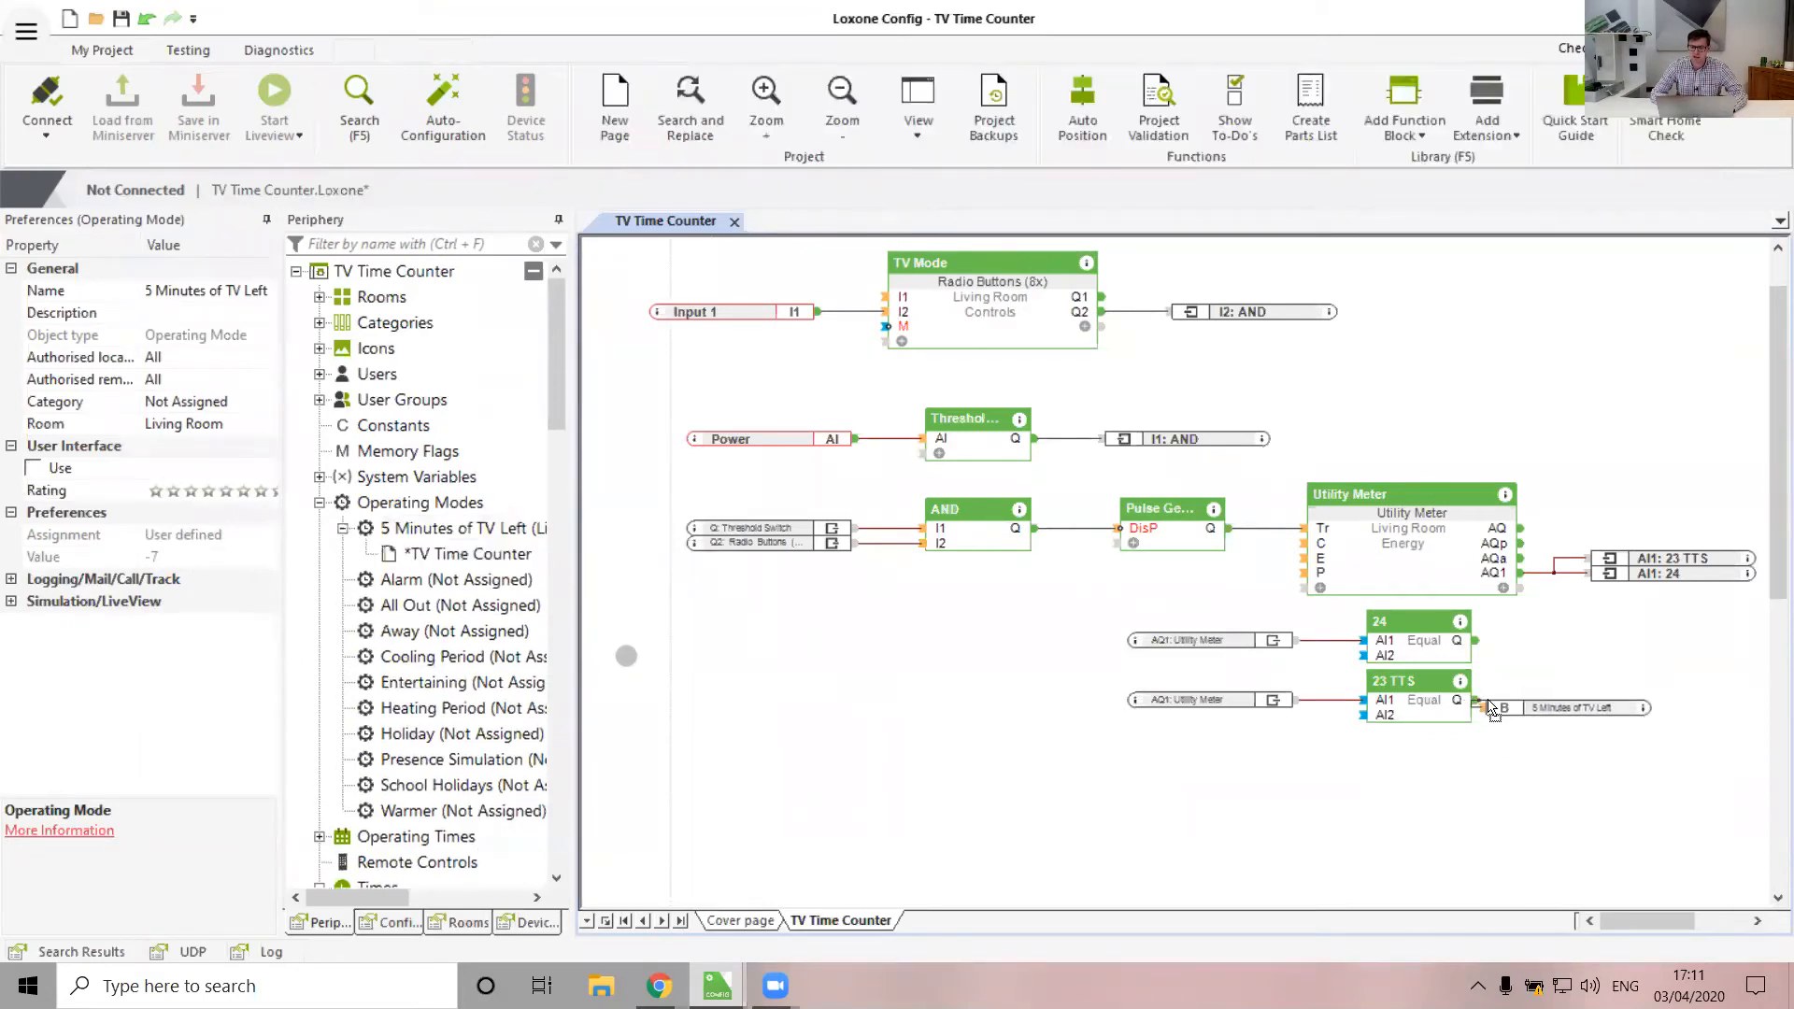
{"action": "left_click", "coordinate": [1352, 796]}
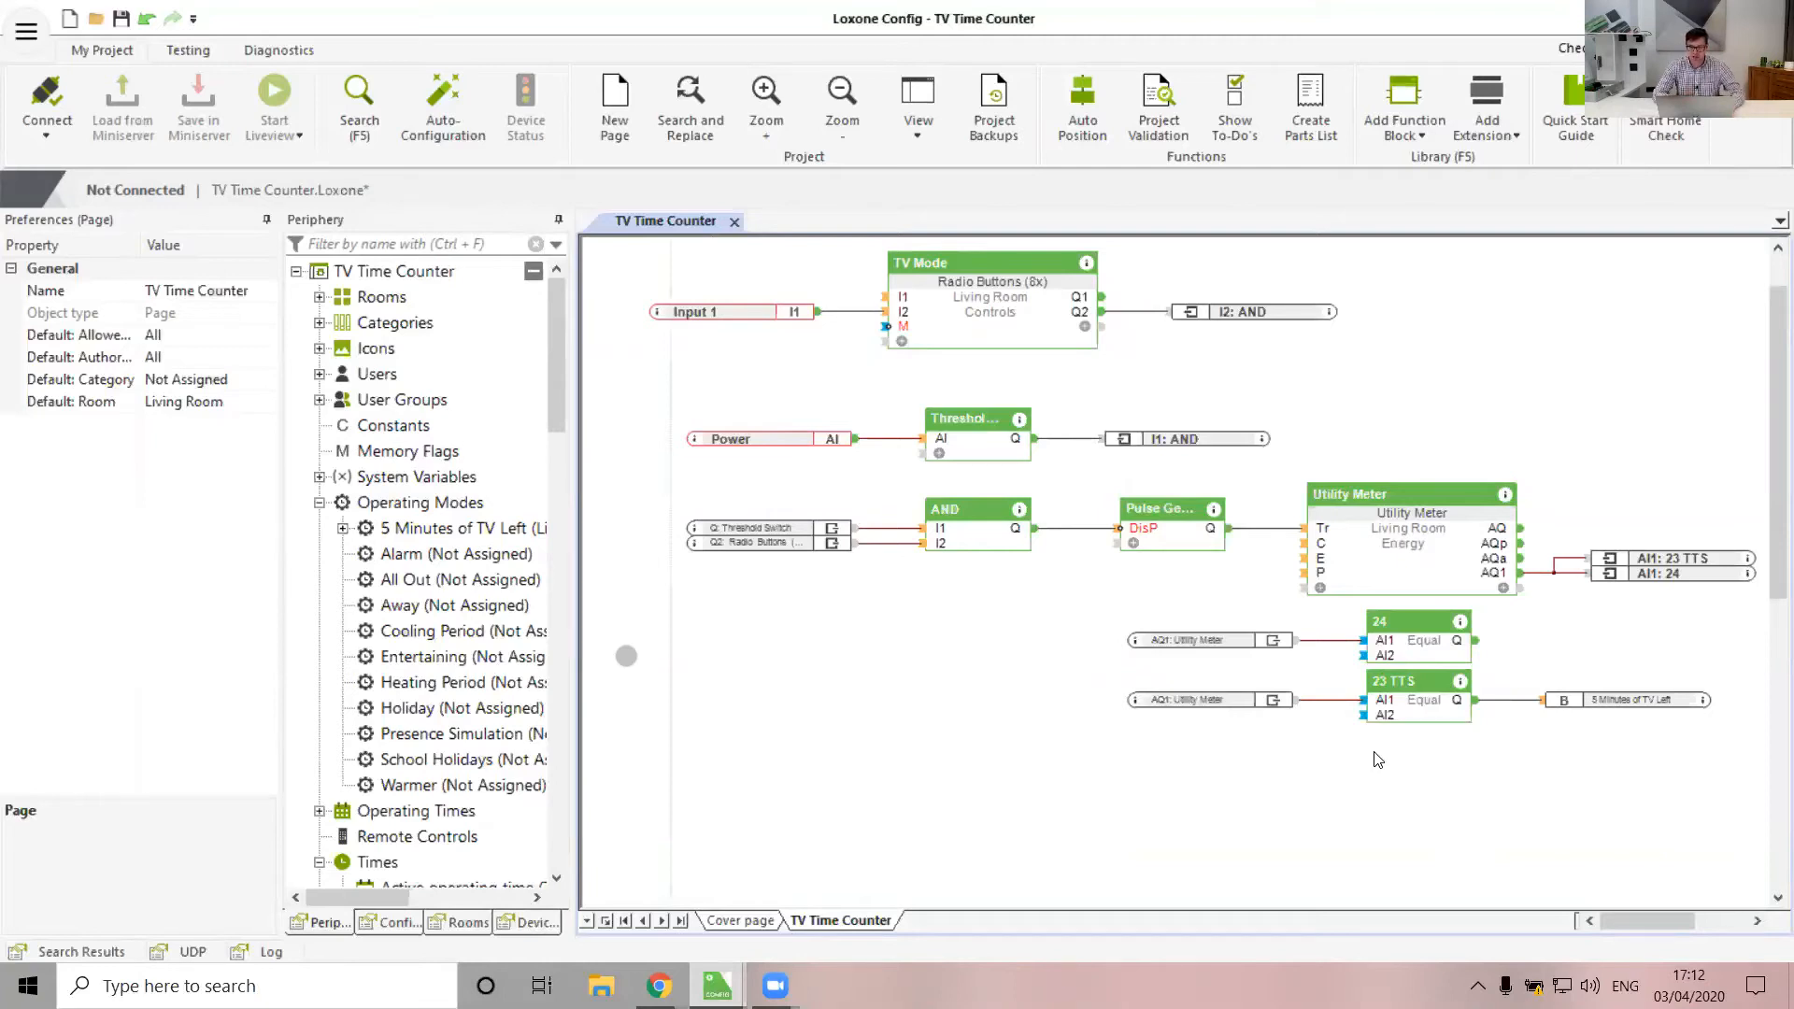
Search for and place a Switch block on the diagram
{"action": "scroll", "coordinate": [1378, 759], "scroll_direction": "down", "scroll_amount": 2}
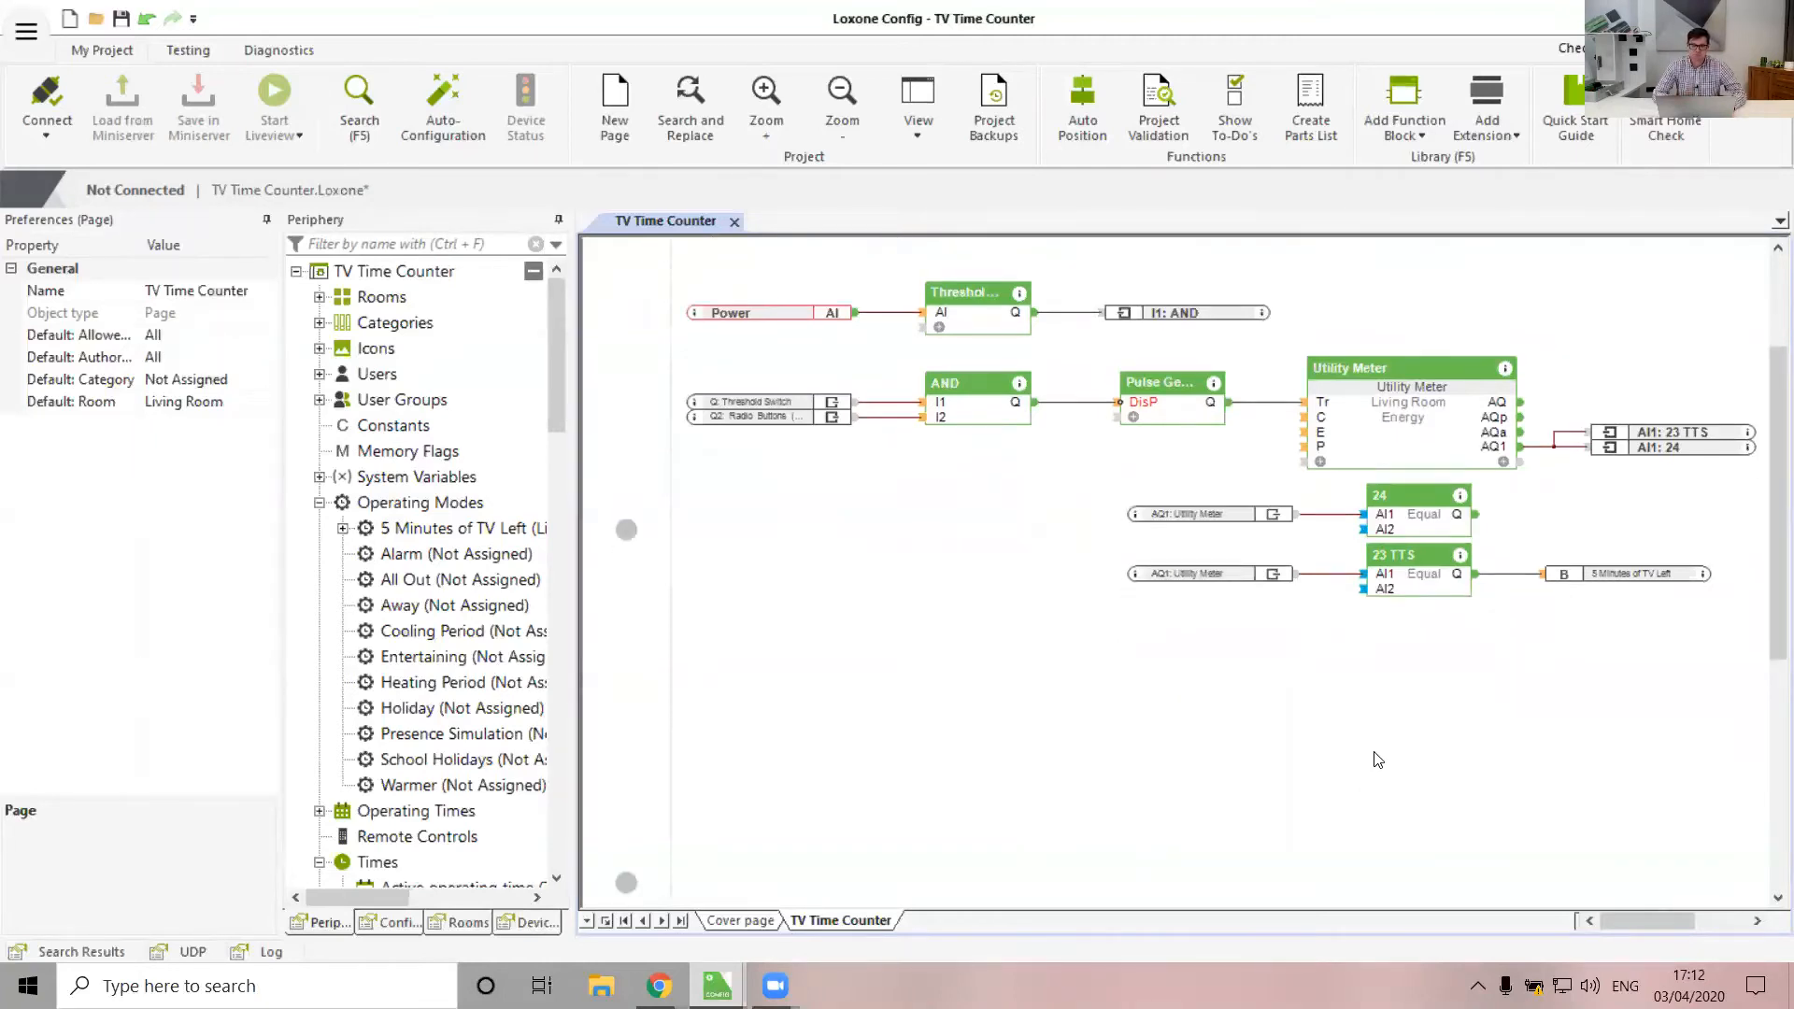
{"action": "scroll", "coordinate": [1389, 521], "scroll_direction": "up", "scroll_amount": 3}
{"action": "left_click", "coordinate": [1408, 91]}
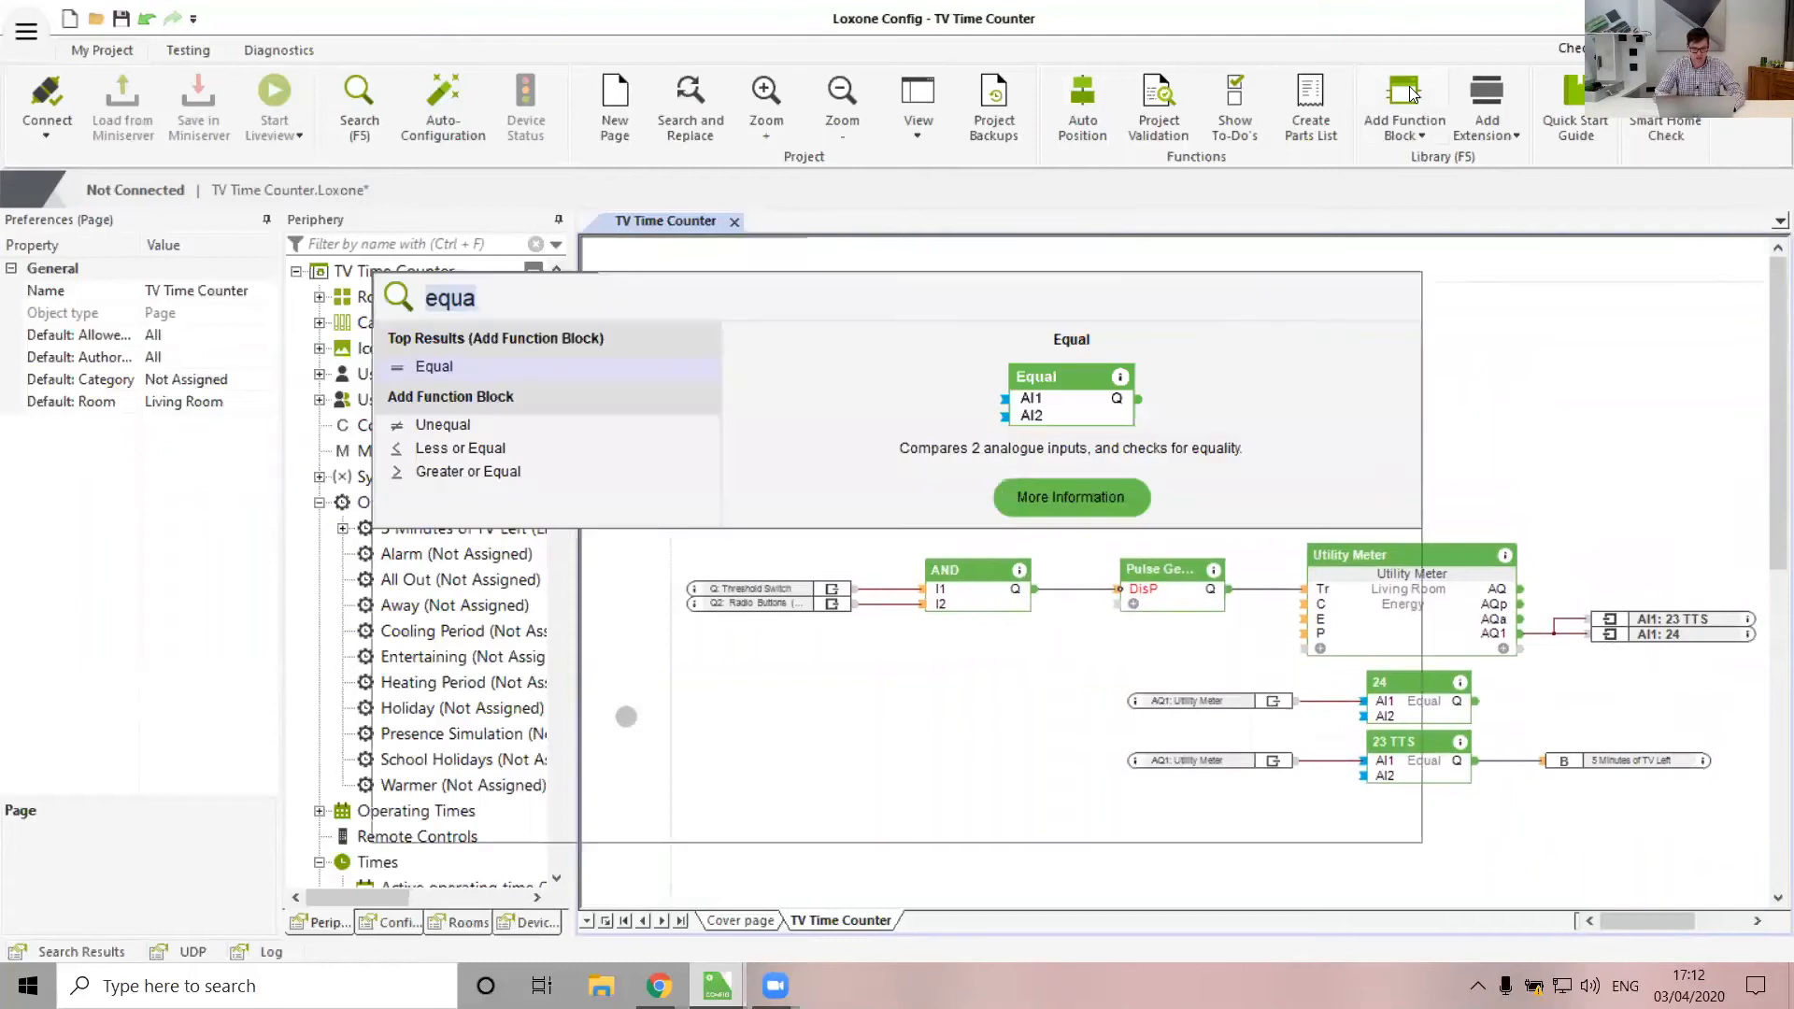
{"action": "type", "text": "switch"}
{"action": "key", "text": "Return"}
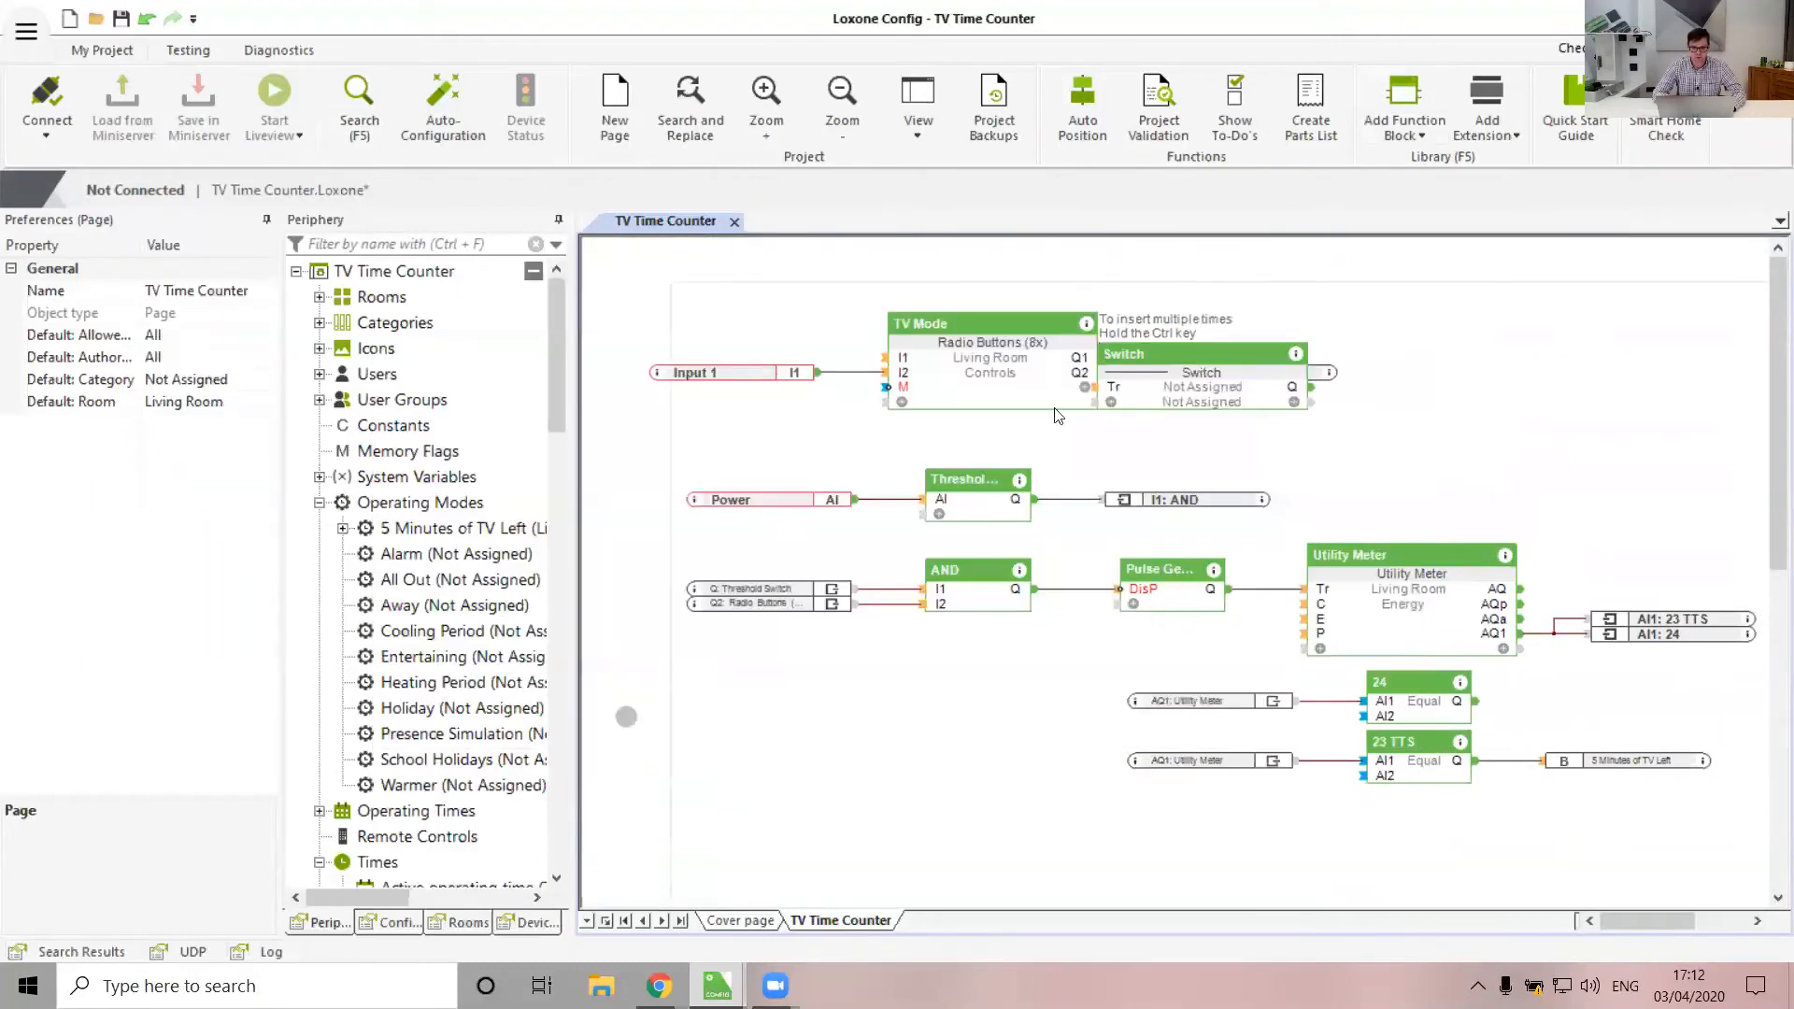
{"action": "left_click", "coordinate": [811, 742]}
{"action": "scroll", "coordinate": [852, 682], "scroll_direction": "down", "scroll_amount": 3}
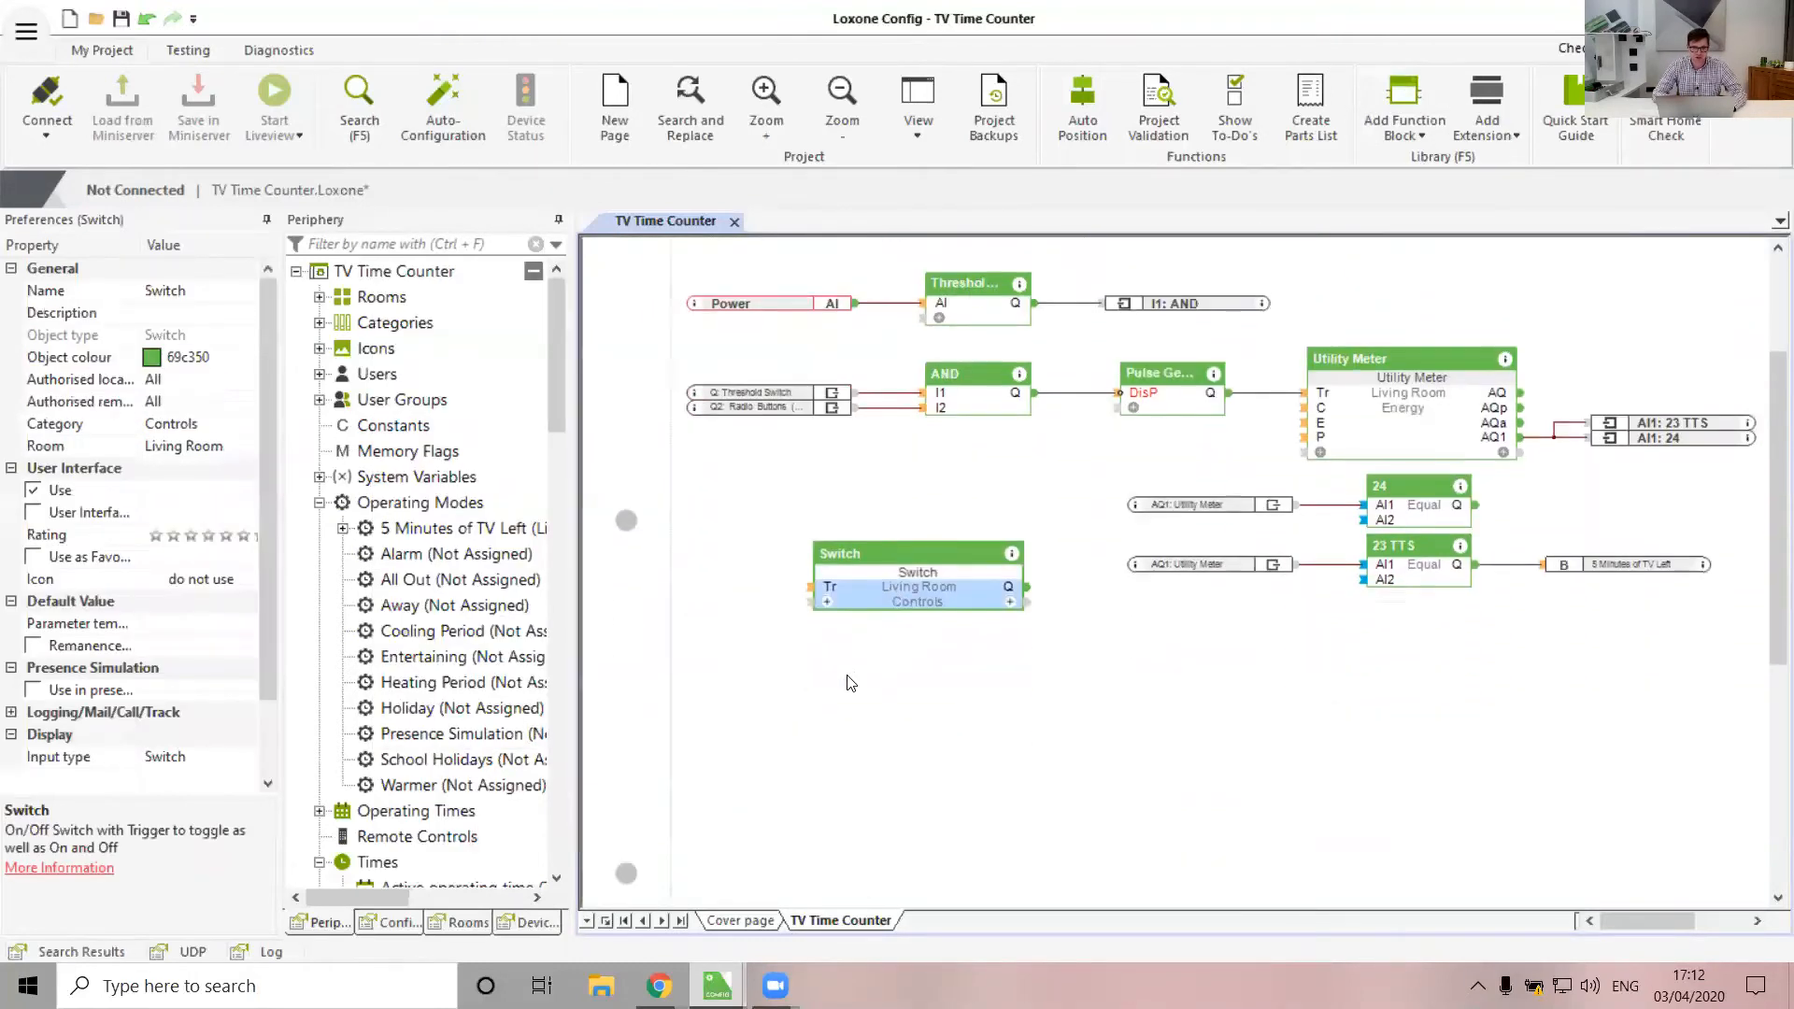
{"action": "scroll", "coordinate": [481, 784], "scroll_direction": "down", "scroll_amount": 10}
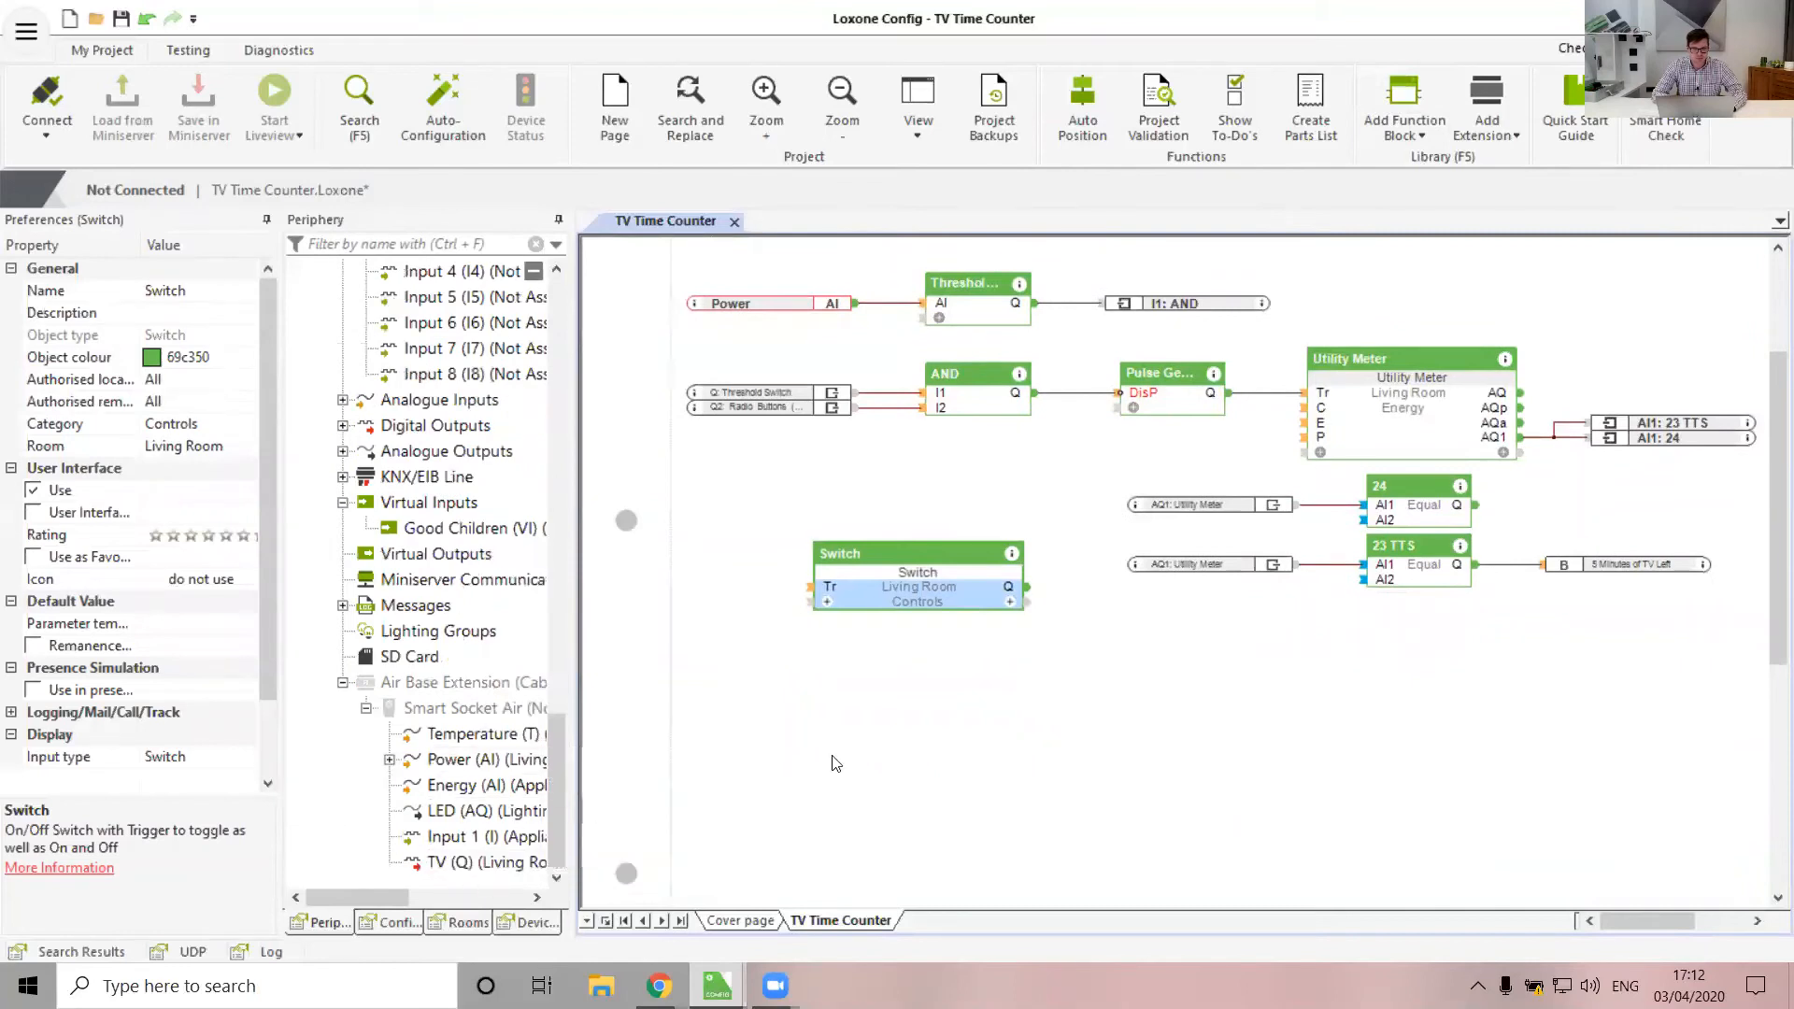
{"action": "key", "text": "ctrl+z"}
{"action": "left_click", "coordinate": [946, 680]}
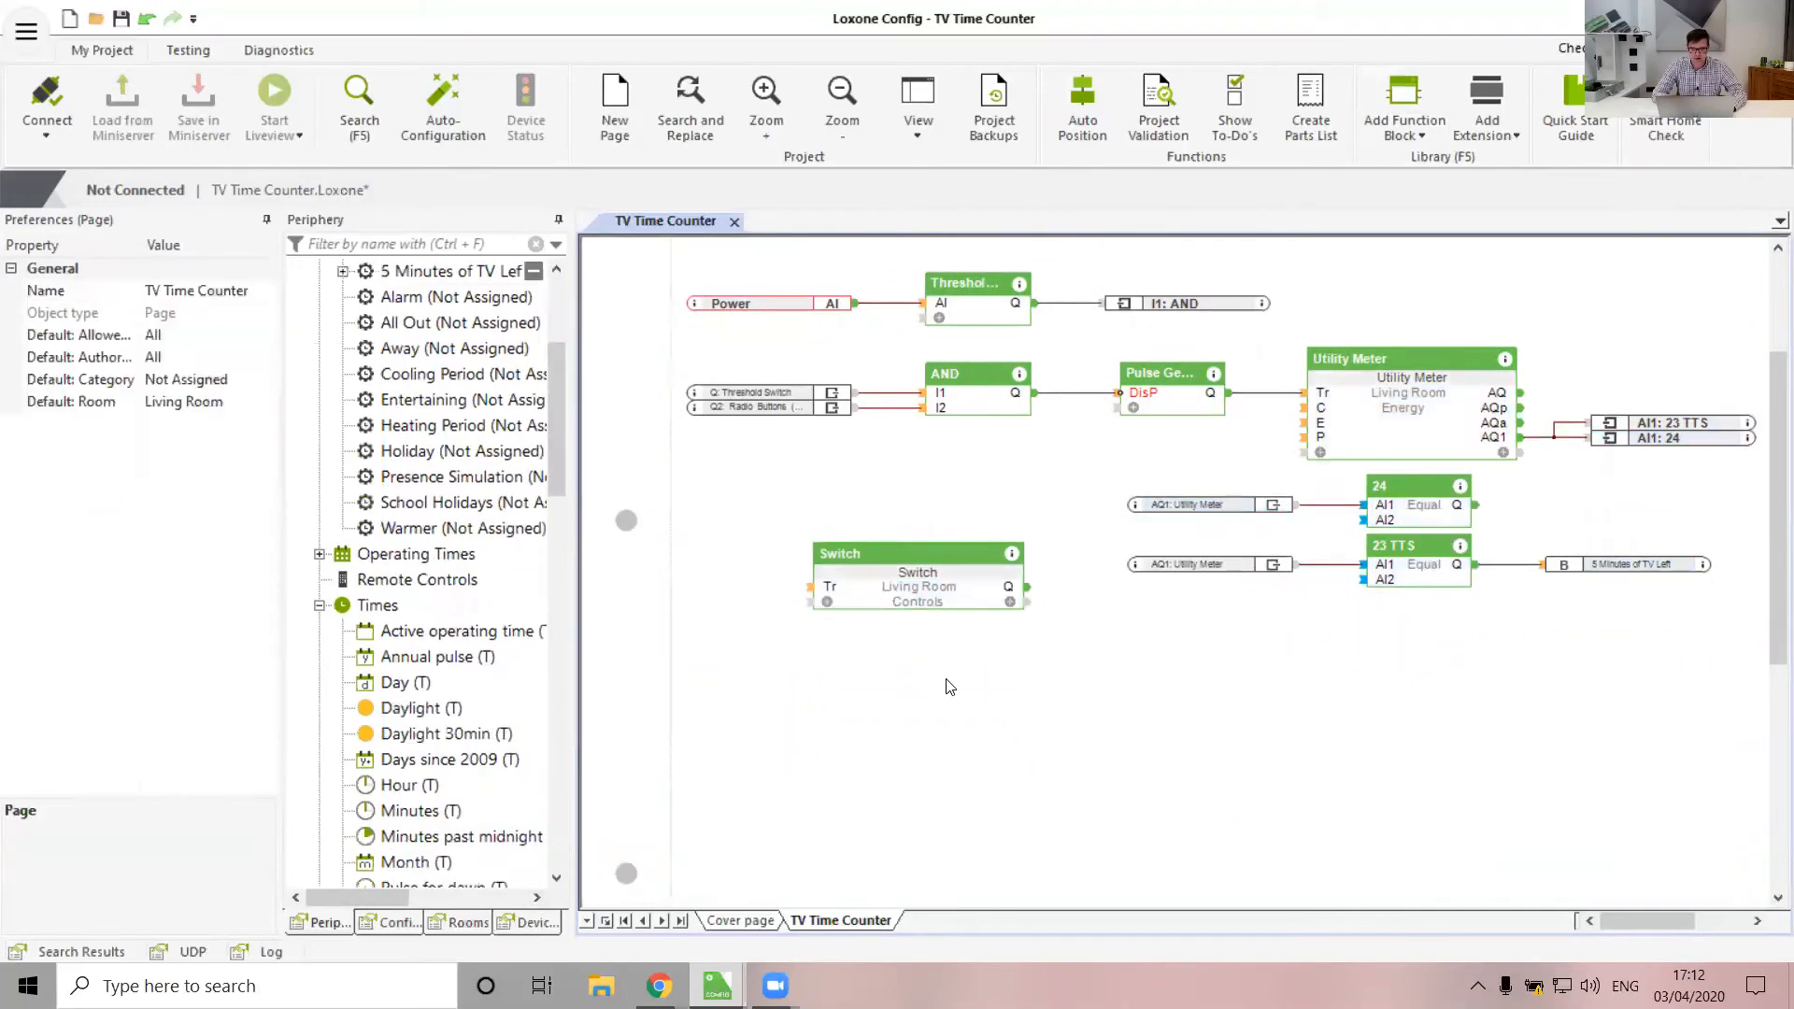
Bring the smart socket's TV output onto the diagram and wire it to the Switch's Q
{"action": "scroll", "coordinate": [339, 775], "scroll_direction": "down", "scroll_amount": 15}
{"action": "left_click_drag", "start_coordinate": [439, 863], "coordinate": [975, 718]}
{"action": "left_click", "coordinate": [951, 622]}
{"action": "left_click", "coordinate": [863, 612]}
{"action": "left_click", "coordinate": [945, 717]}
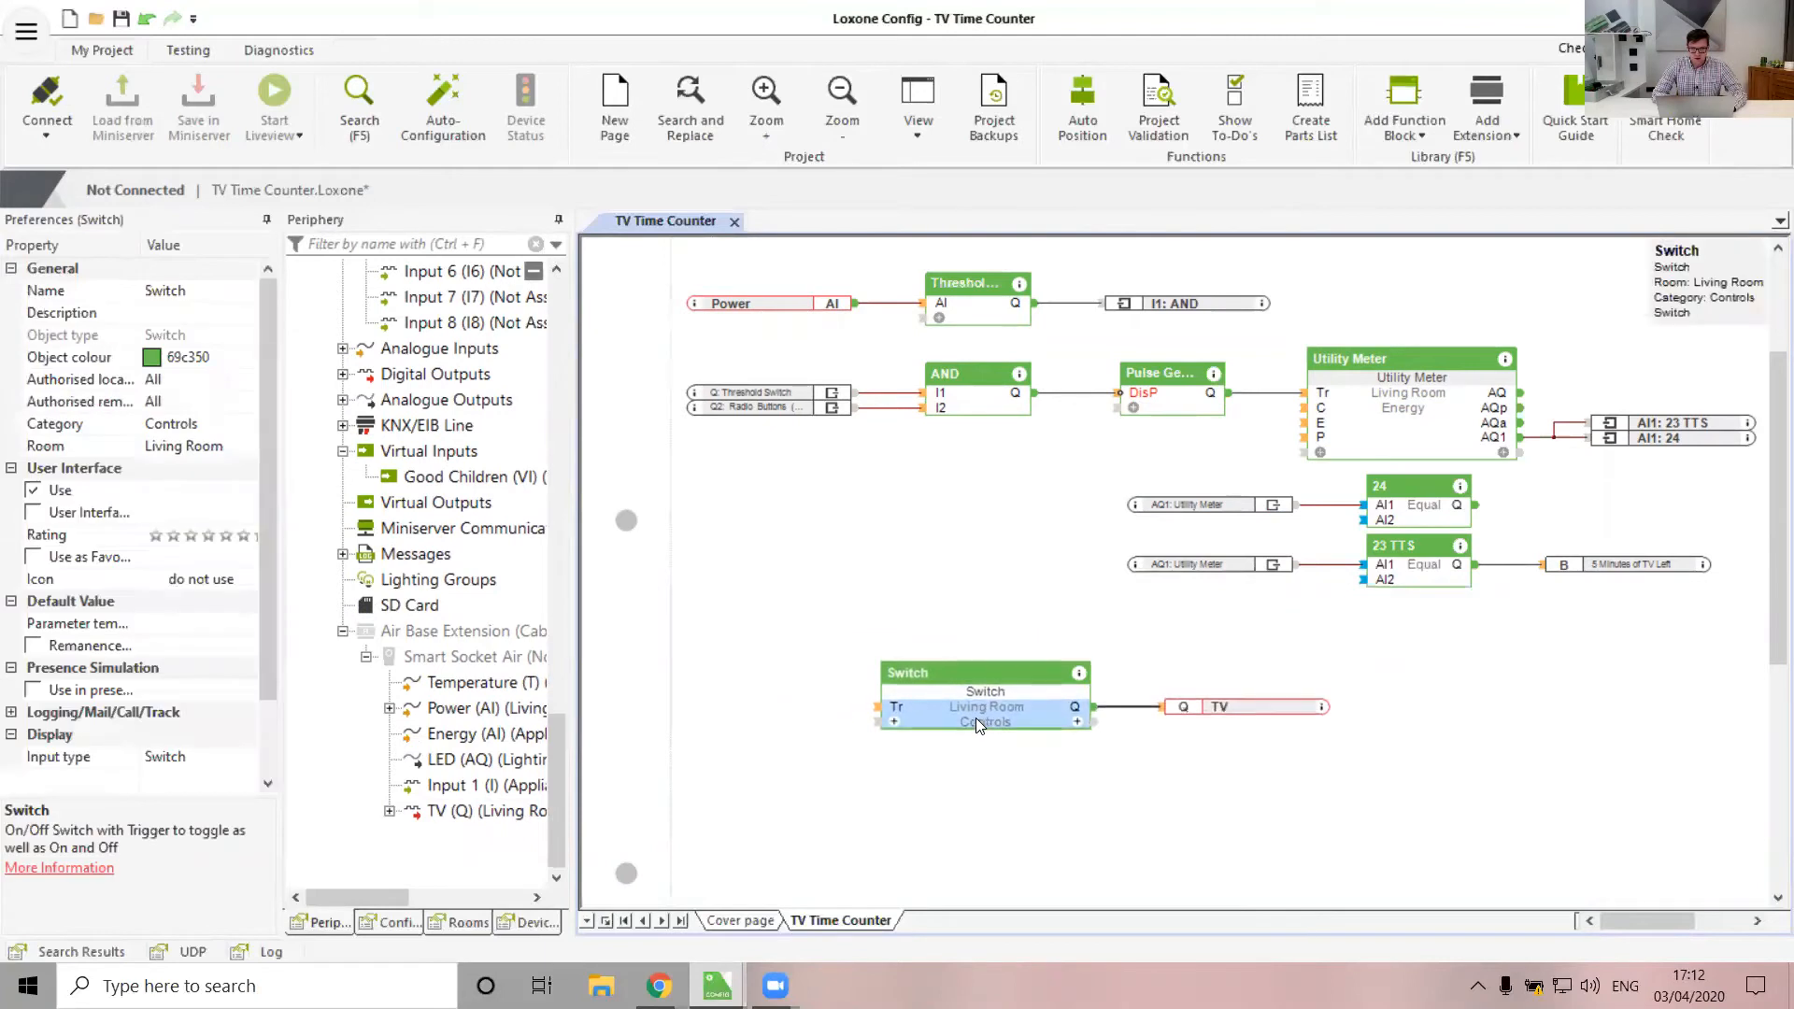
Show the Switch block's R and O inputs
{"action": "left_click", "coordinate": [894, 721]}
{"action": "left_click", "coordinate": [909, 791]}
{"action": "left_click", "coordinate": [909, 768]}
{"action": "left_click", "coordinate": [747, 816]}
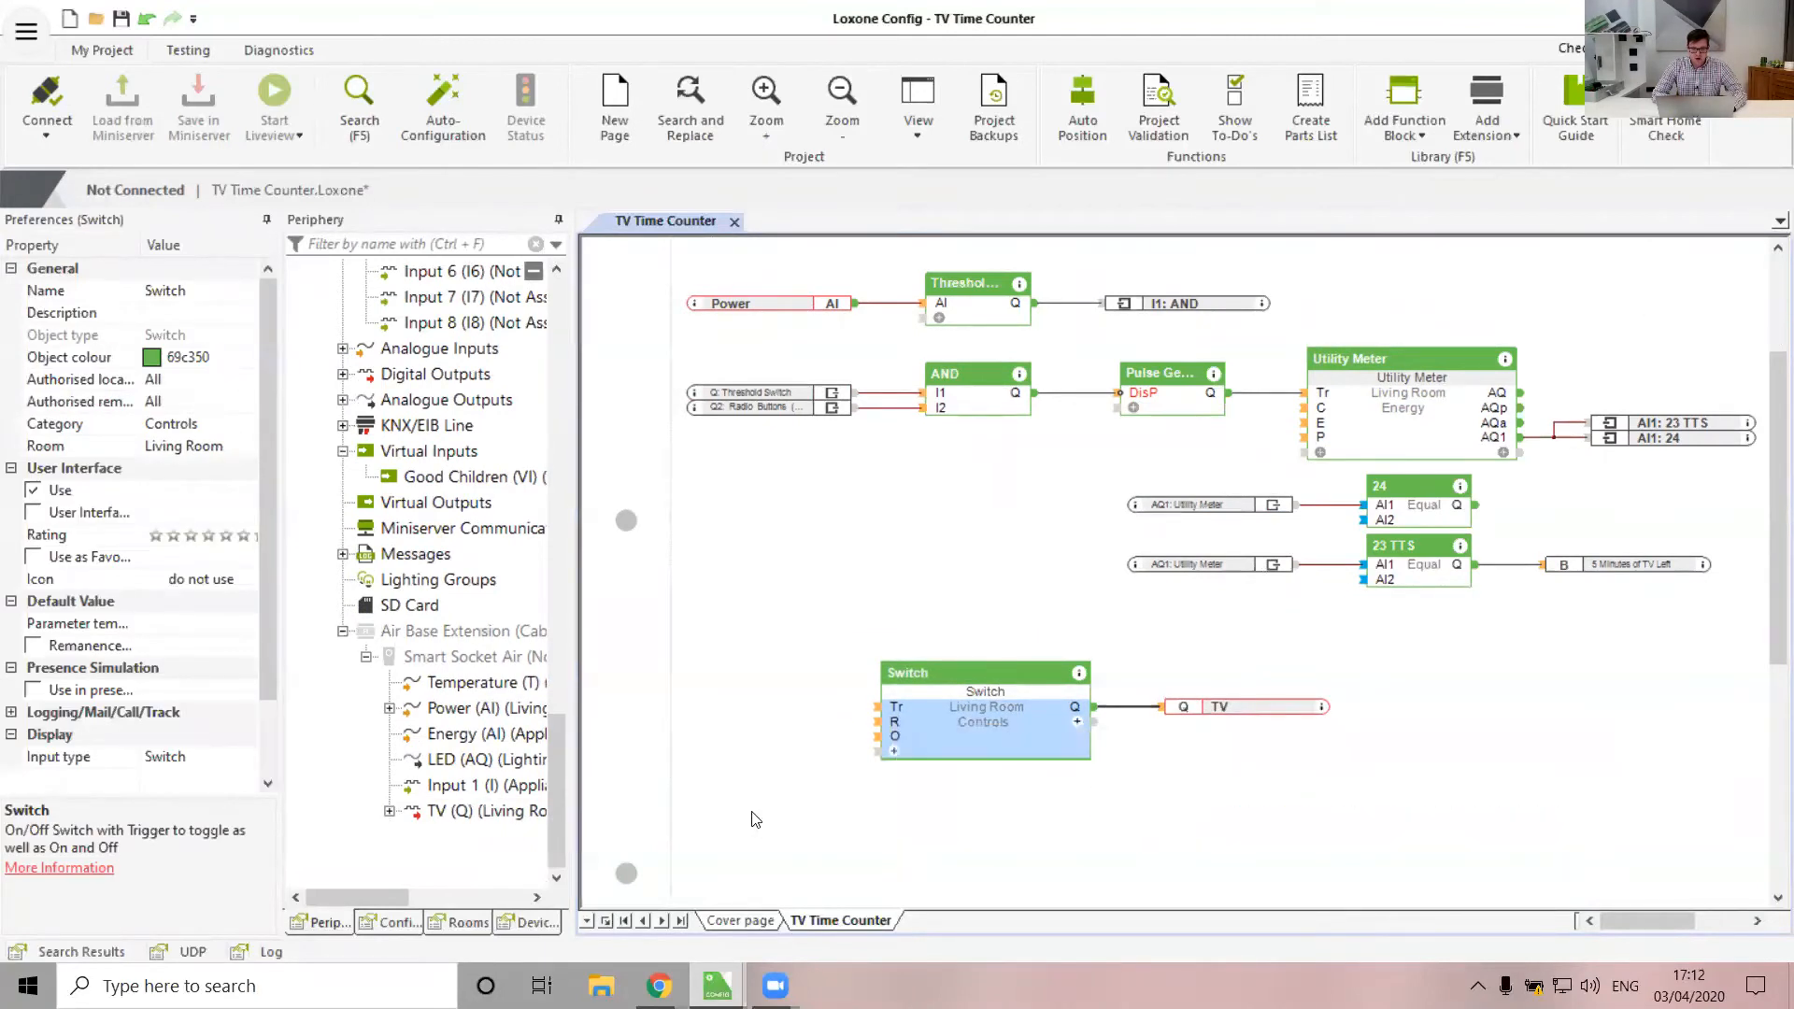
{"action": "left_click_drag", "start_coordinate": [967, 724], "coordinate": [965, 747]}
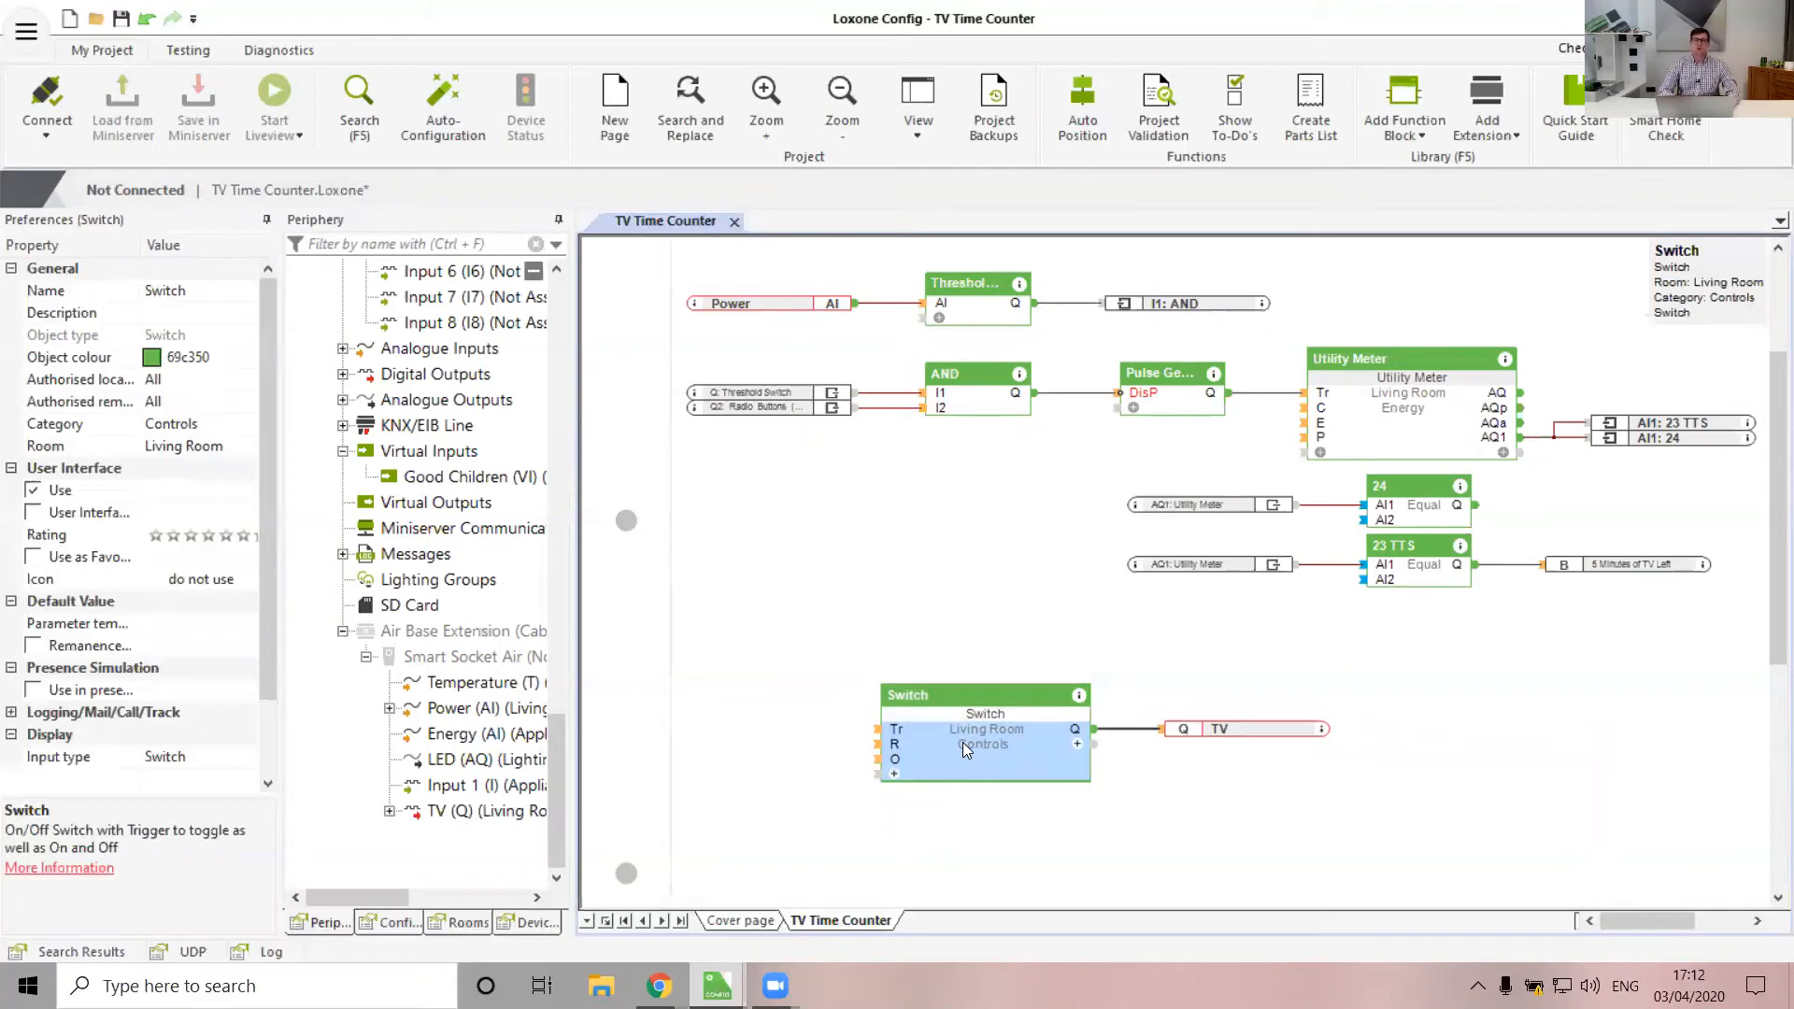
Wire TV Mode's Q1 output to the Switch block's O input
{"action": "scroll", "coordinate": [980, 542], "scroll_direction": "up", "scroll_amount": 3}
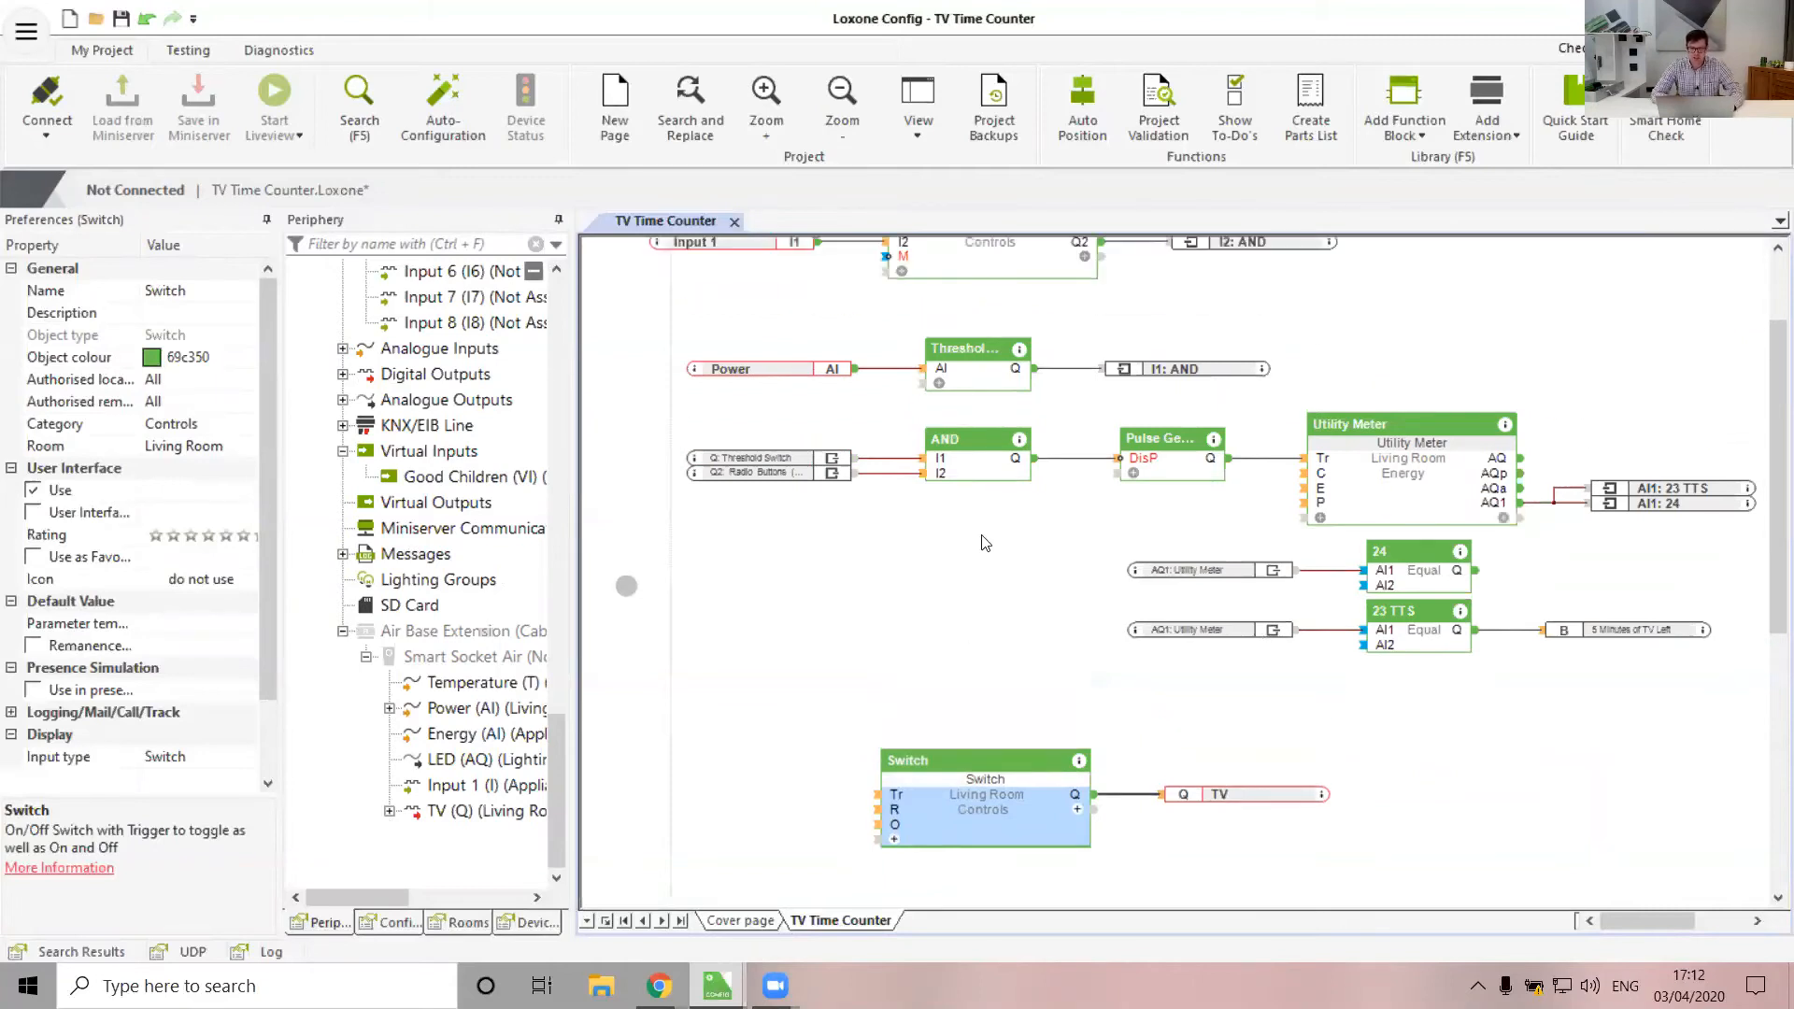
{"action": "left_click_drag", "start_coordinate": [1103, 316], "coordinate": [1391, 281]}
{"action": "scroll", "coordinate": [1000, 857], "scroll_direction": "down", "scroll_amount": 1}
{"action": "left_click_drag", "start_coordinate": [999, 857], "coordinate": [880, 833]}
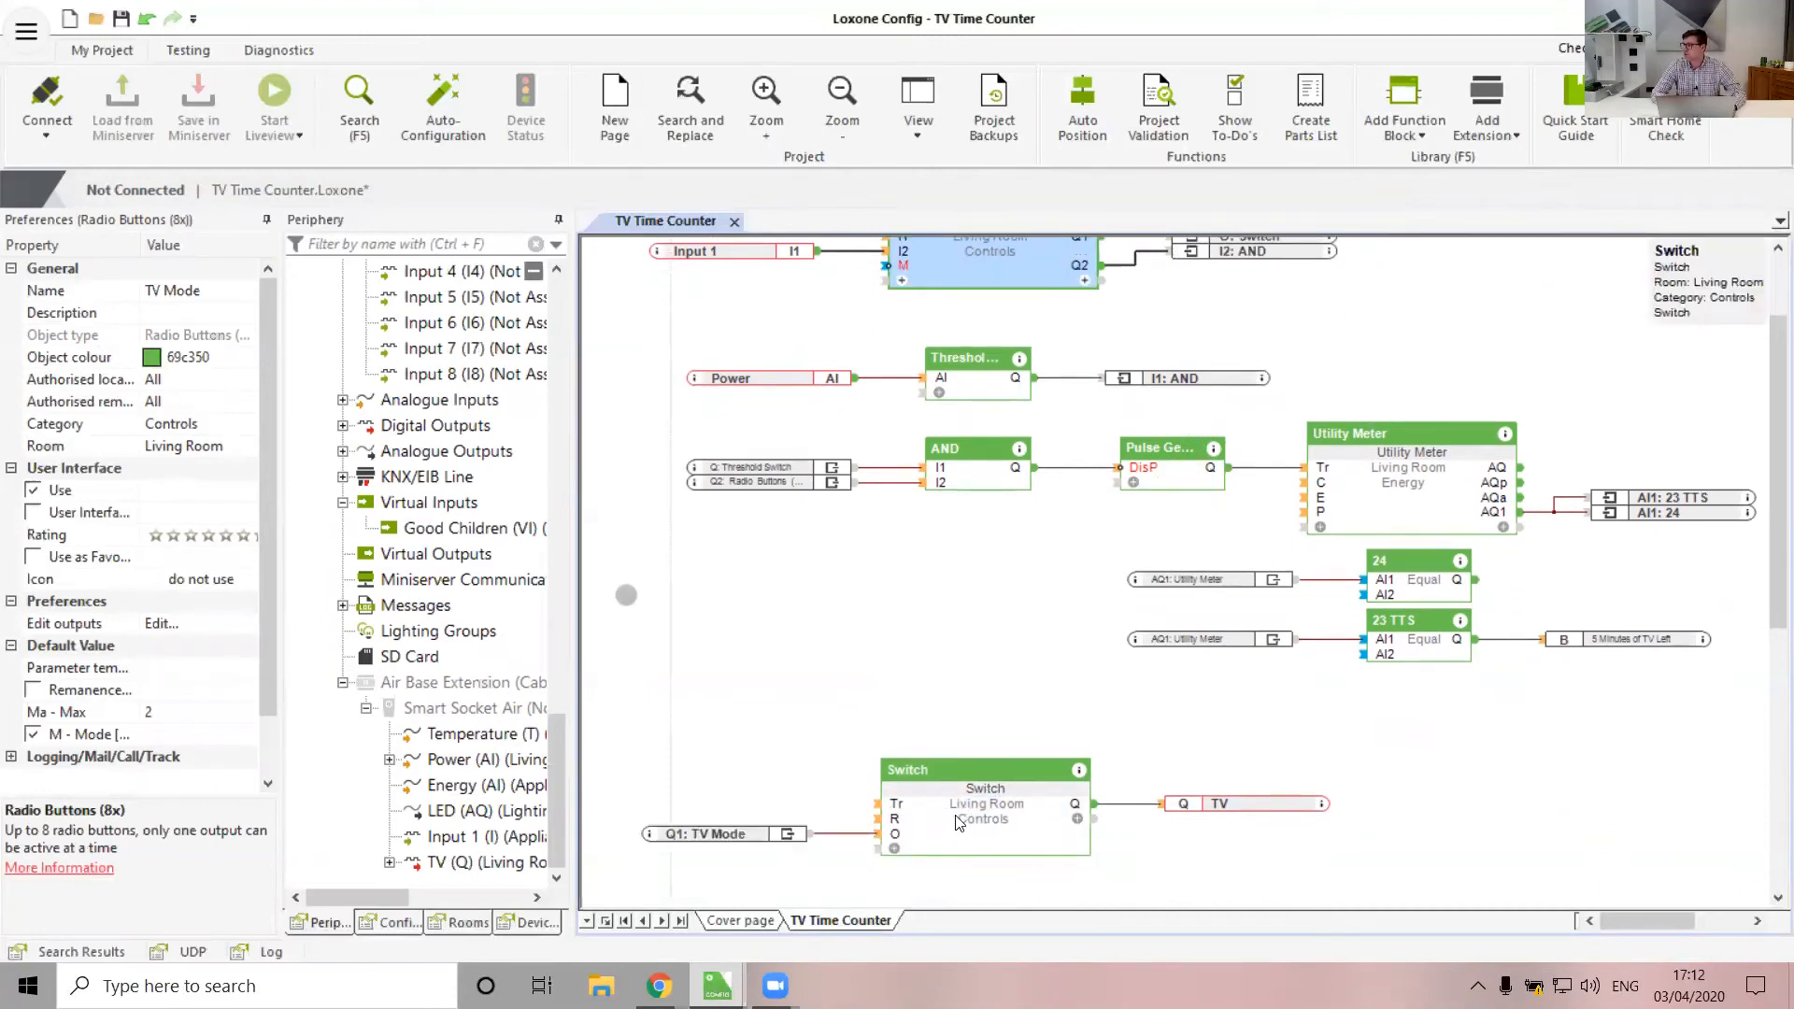
{"action": "left_click_drag", "start_coordinate": [958, 822], "coordinate": [986, 830]}
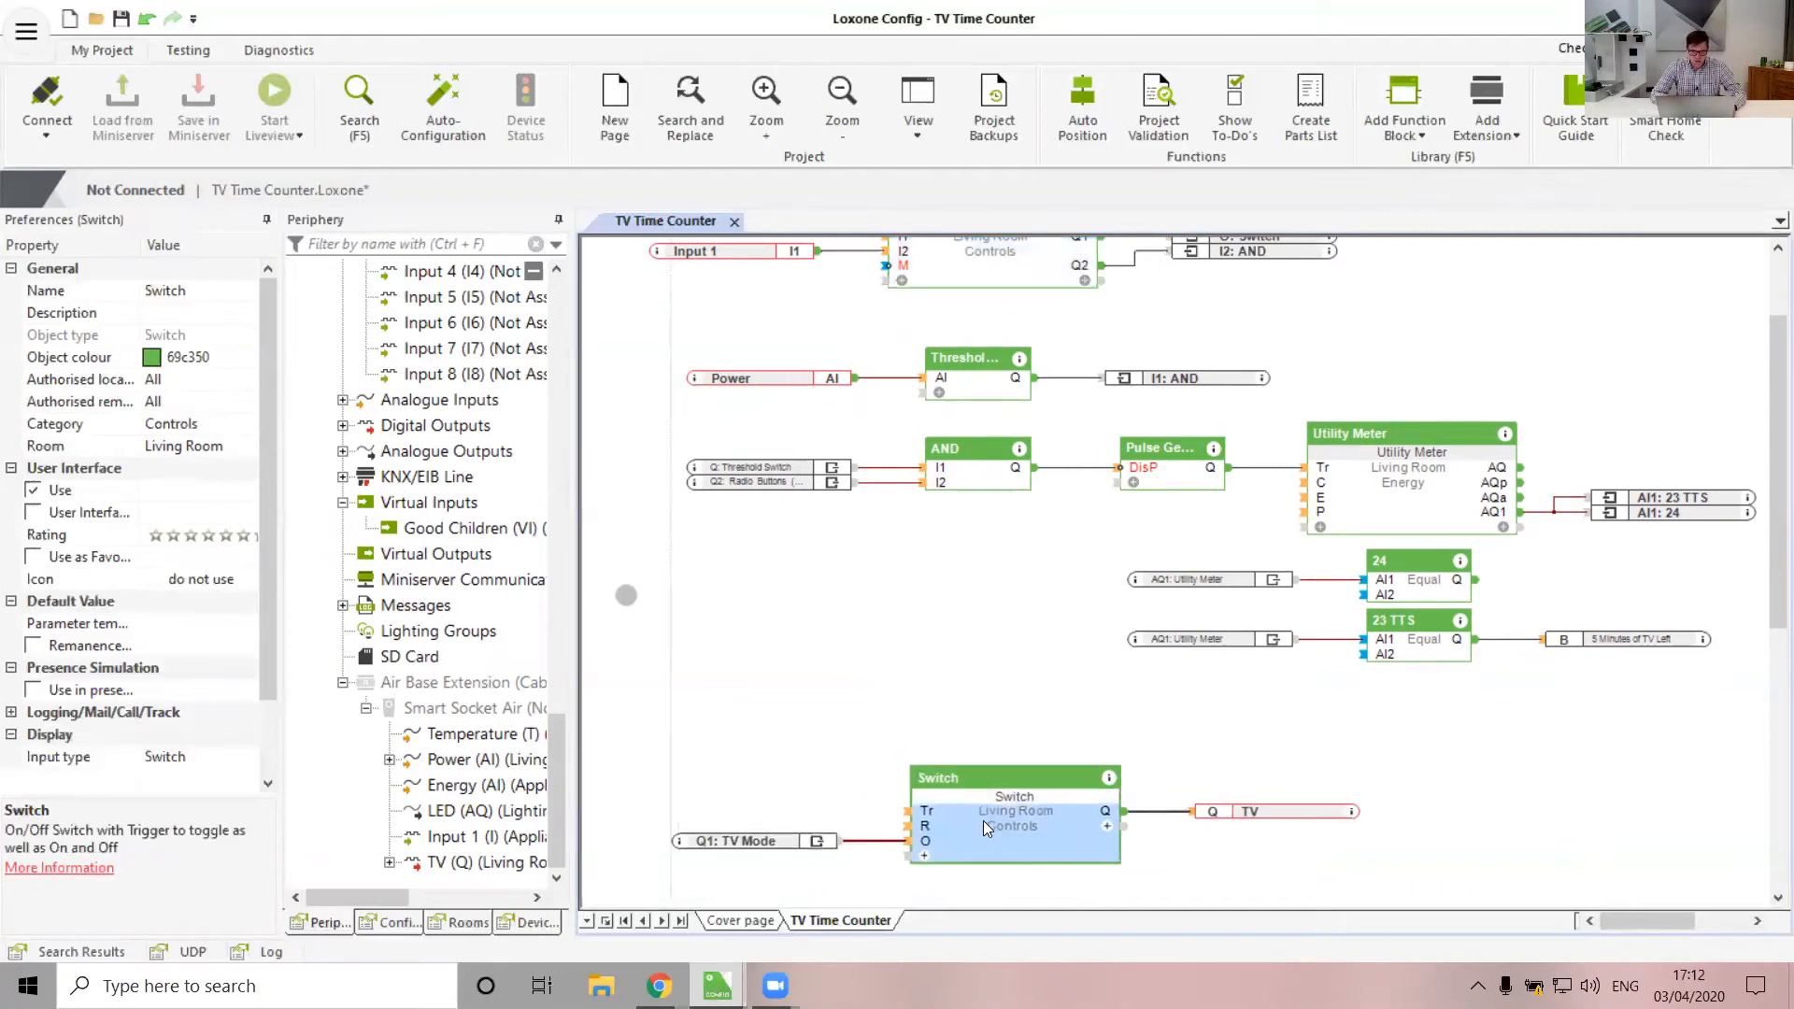
{"action": "scroll", "coordinate": [476, 561], "scroll_direction": "up", "scroll_amount": 15}
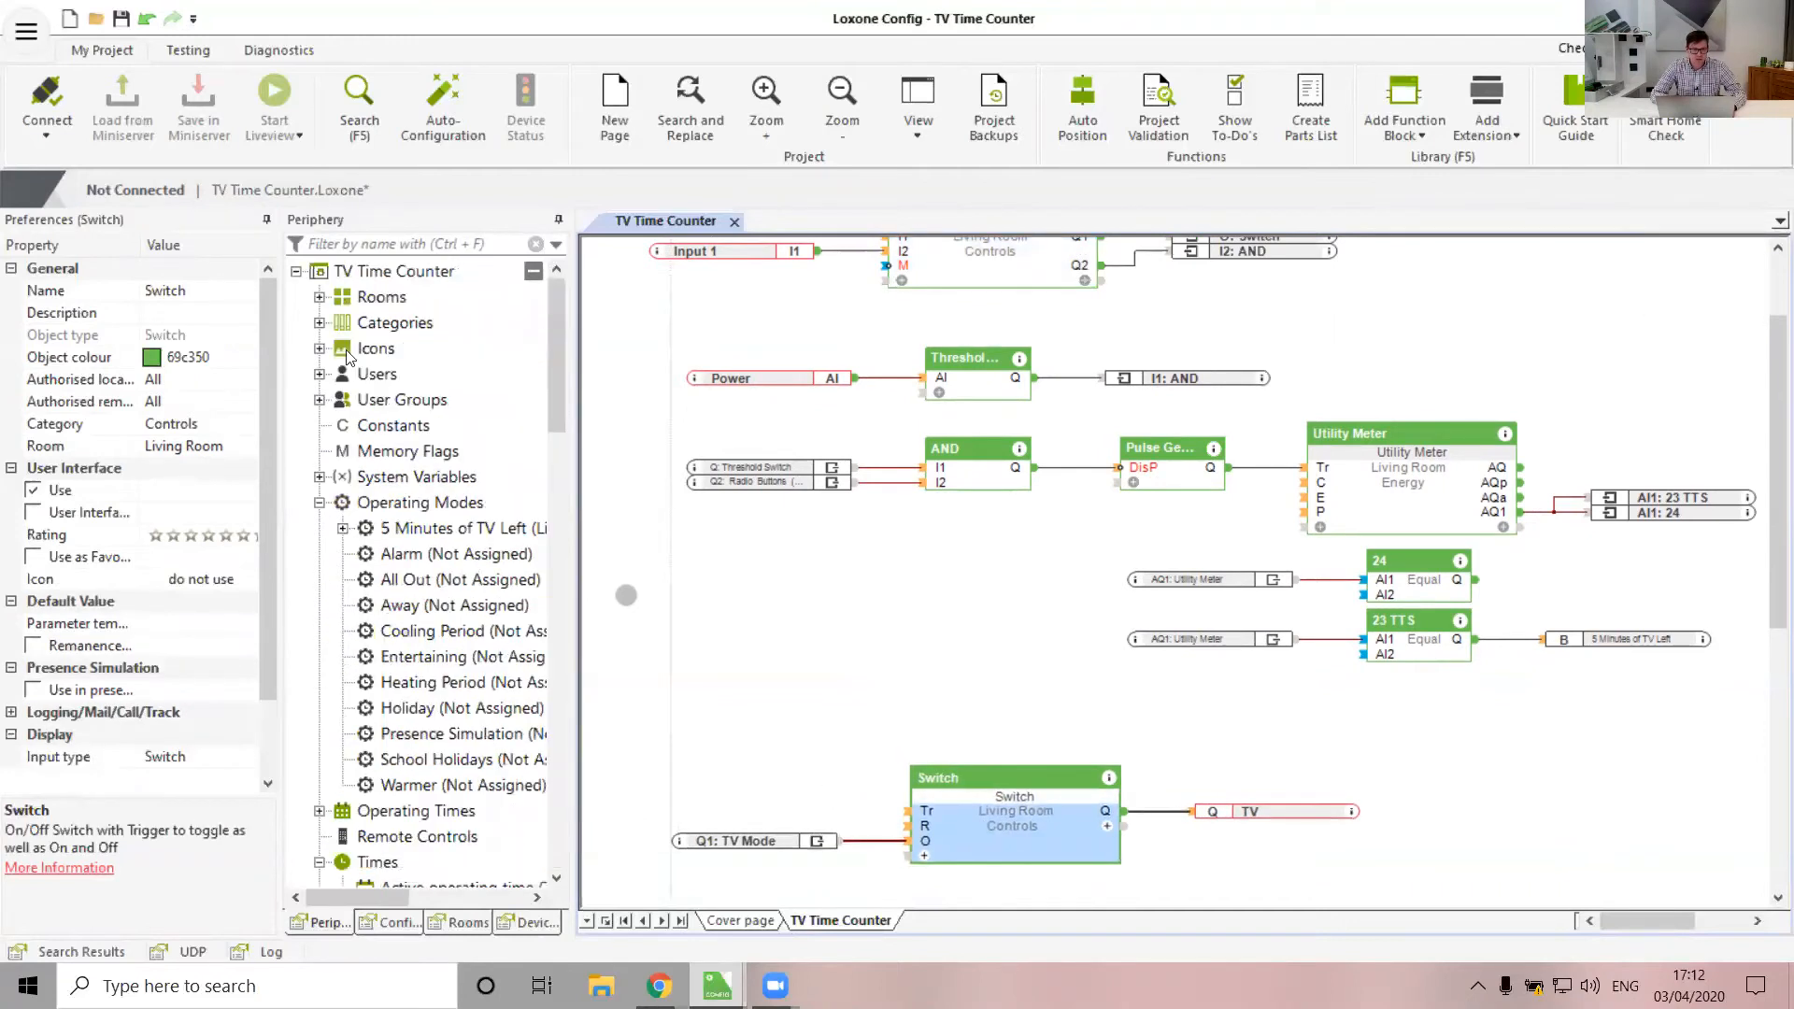
Feed the Pulse for day timer into the Switch block's R input
{"action": "scroll", "coordinate": [412, 657], "scroll_direction": "down", "scroll_amount": 7}
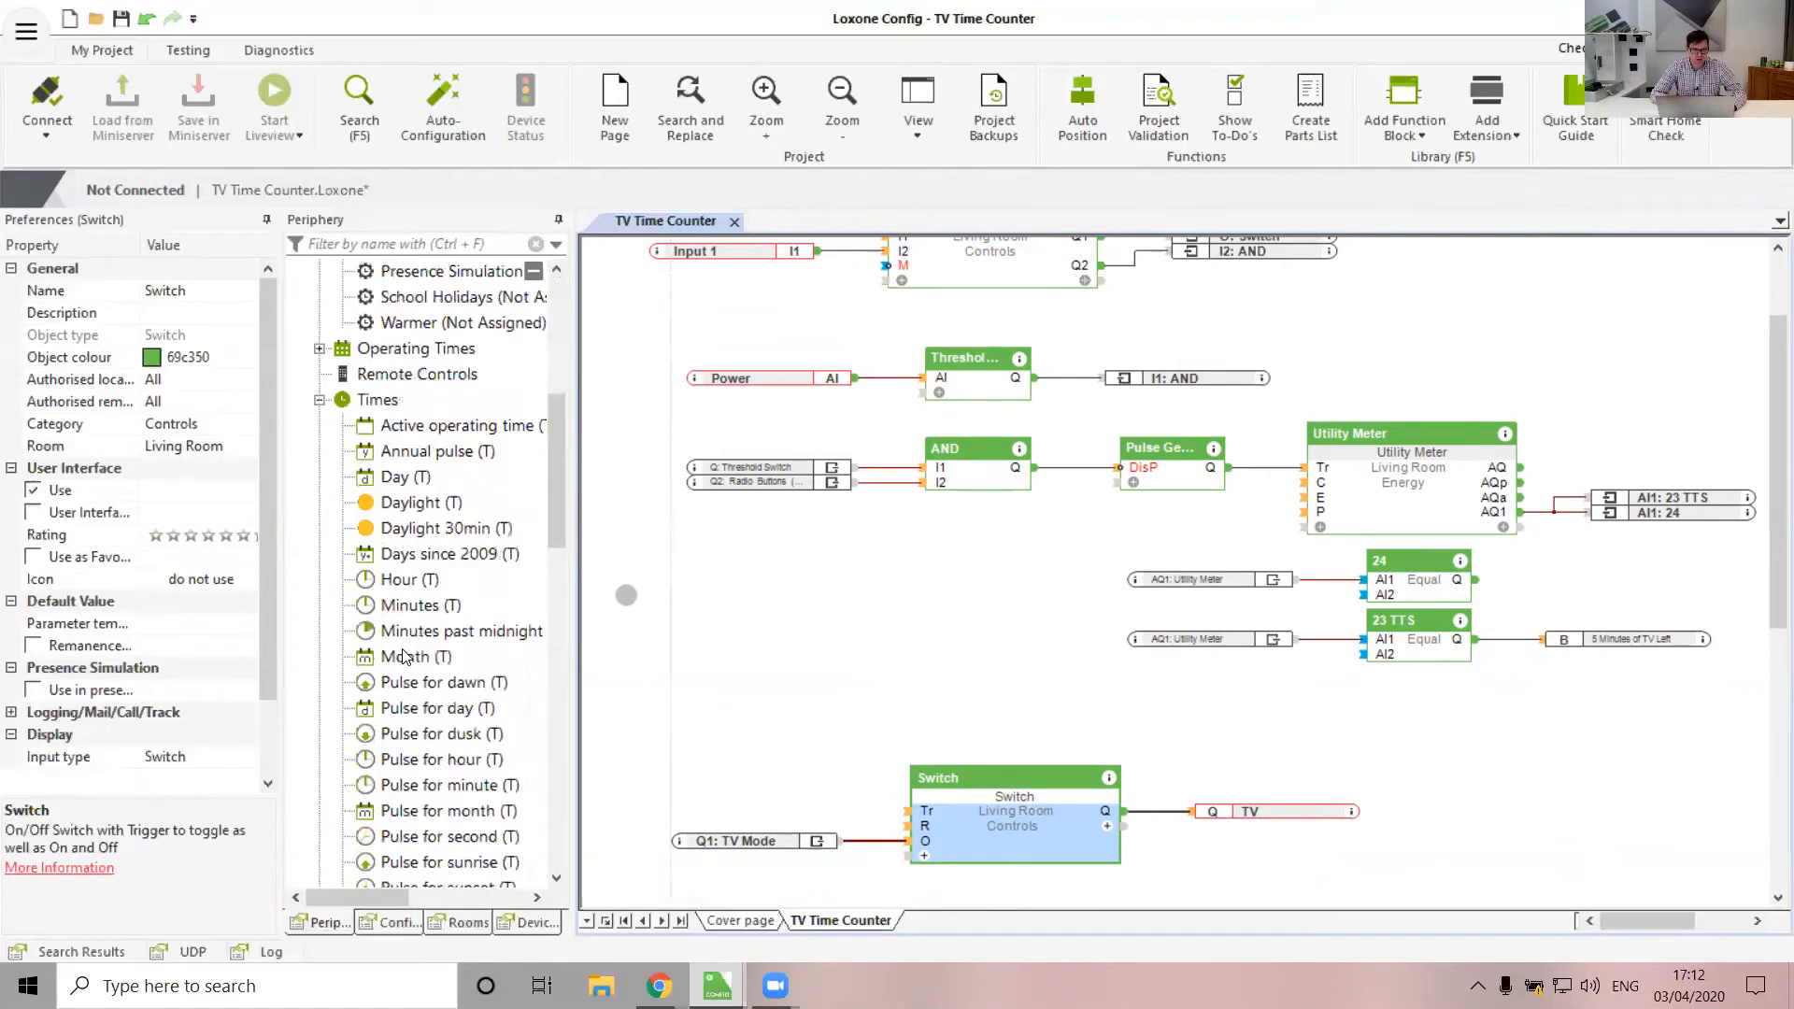
{"action": "scroll", "coordinate": [463, 813], "scroll_direction": "down", "scroll_amount": 4}
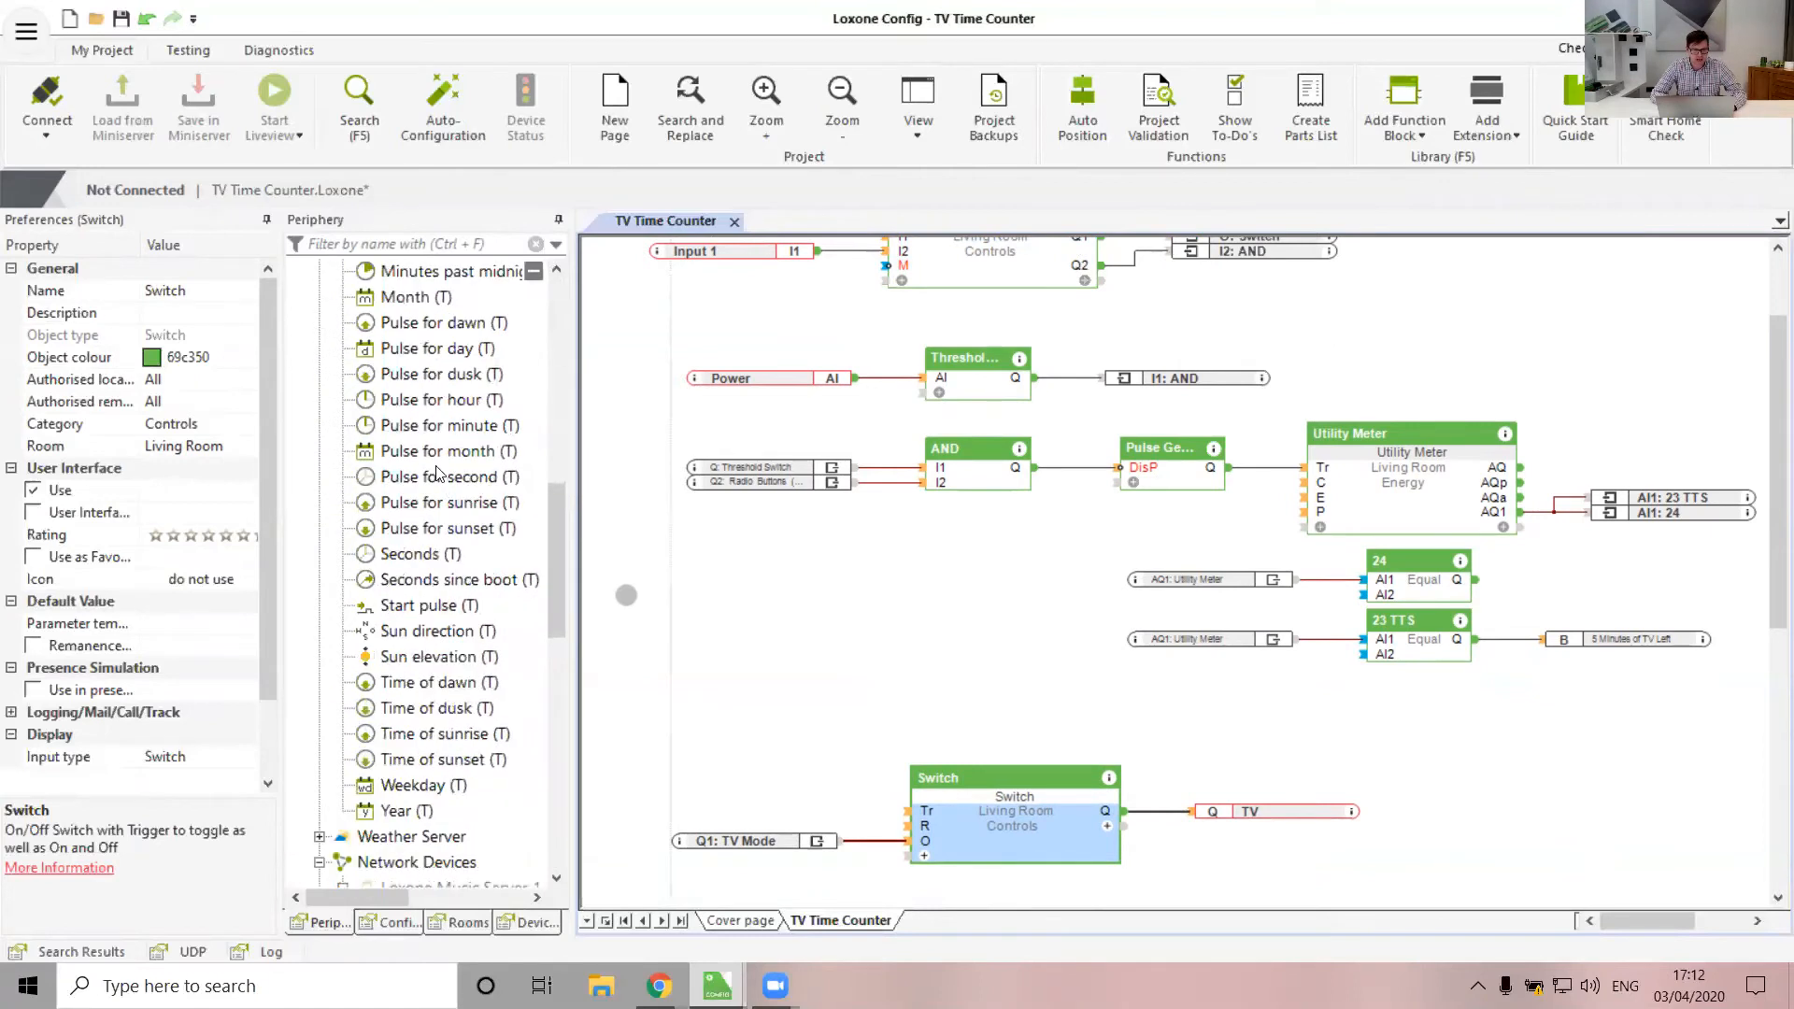
{"action": "left_click", "coordinate": [431, 329]}
{"action": "left_click", "coordinate": [434, 354]}
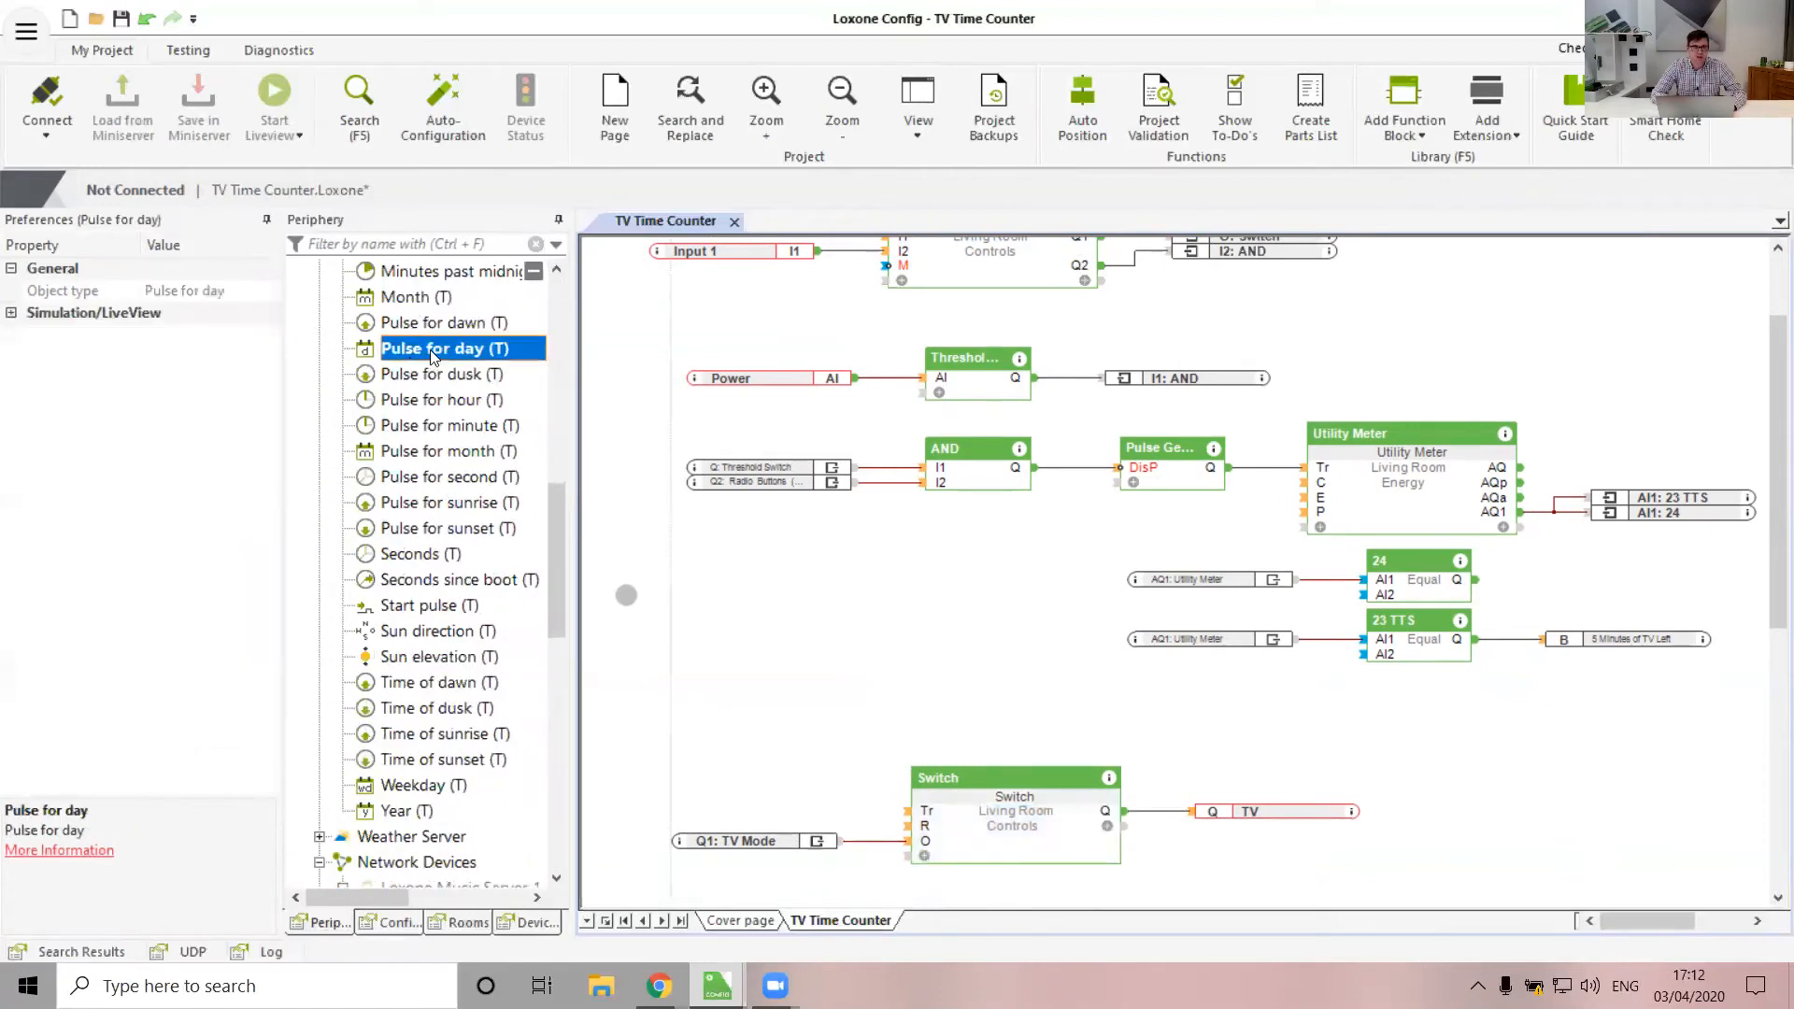
{"action": "left_click_drag", "start_coordinate": [406, 349], "coordinate": [738, 829]}
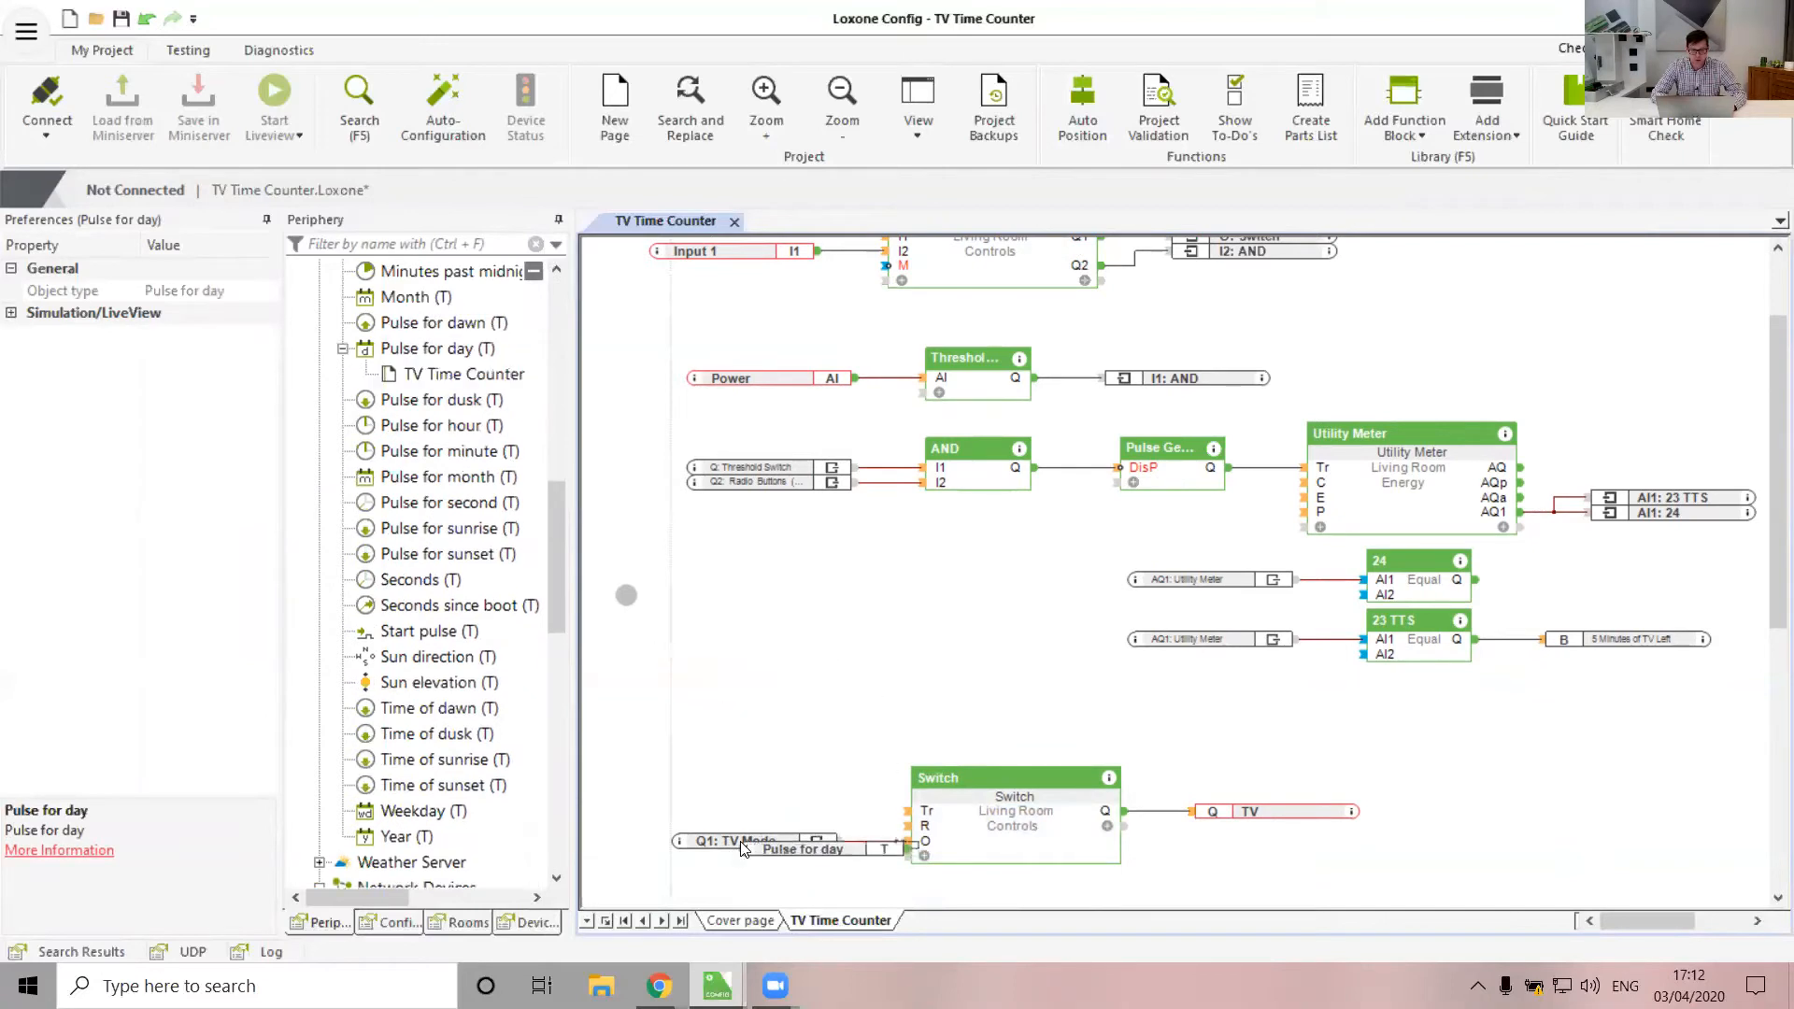
{"action": "left_click_drag", "start_coordinate": [999, 836], "coordinate": [1037, 829]}
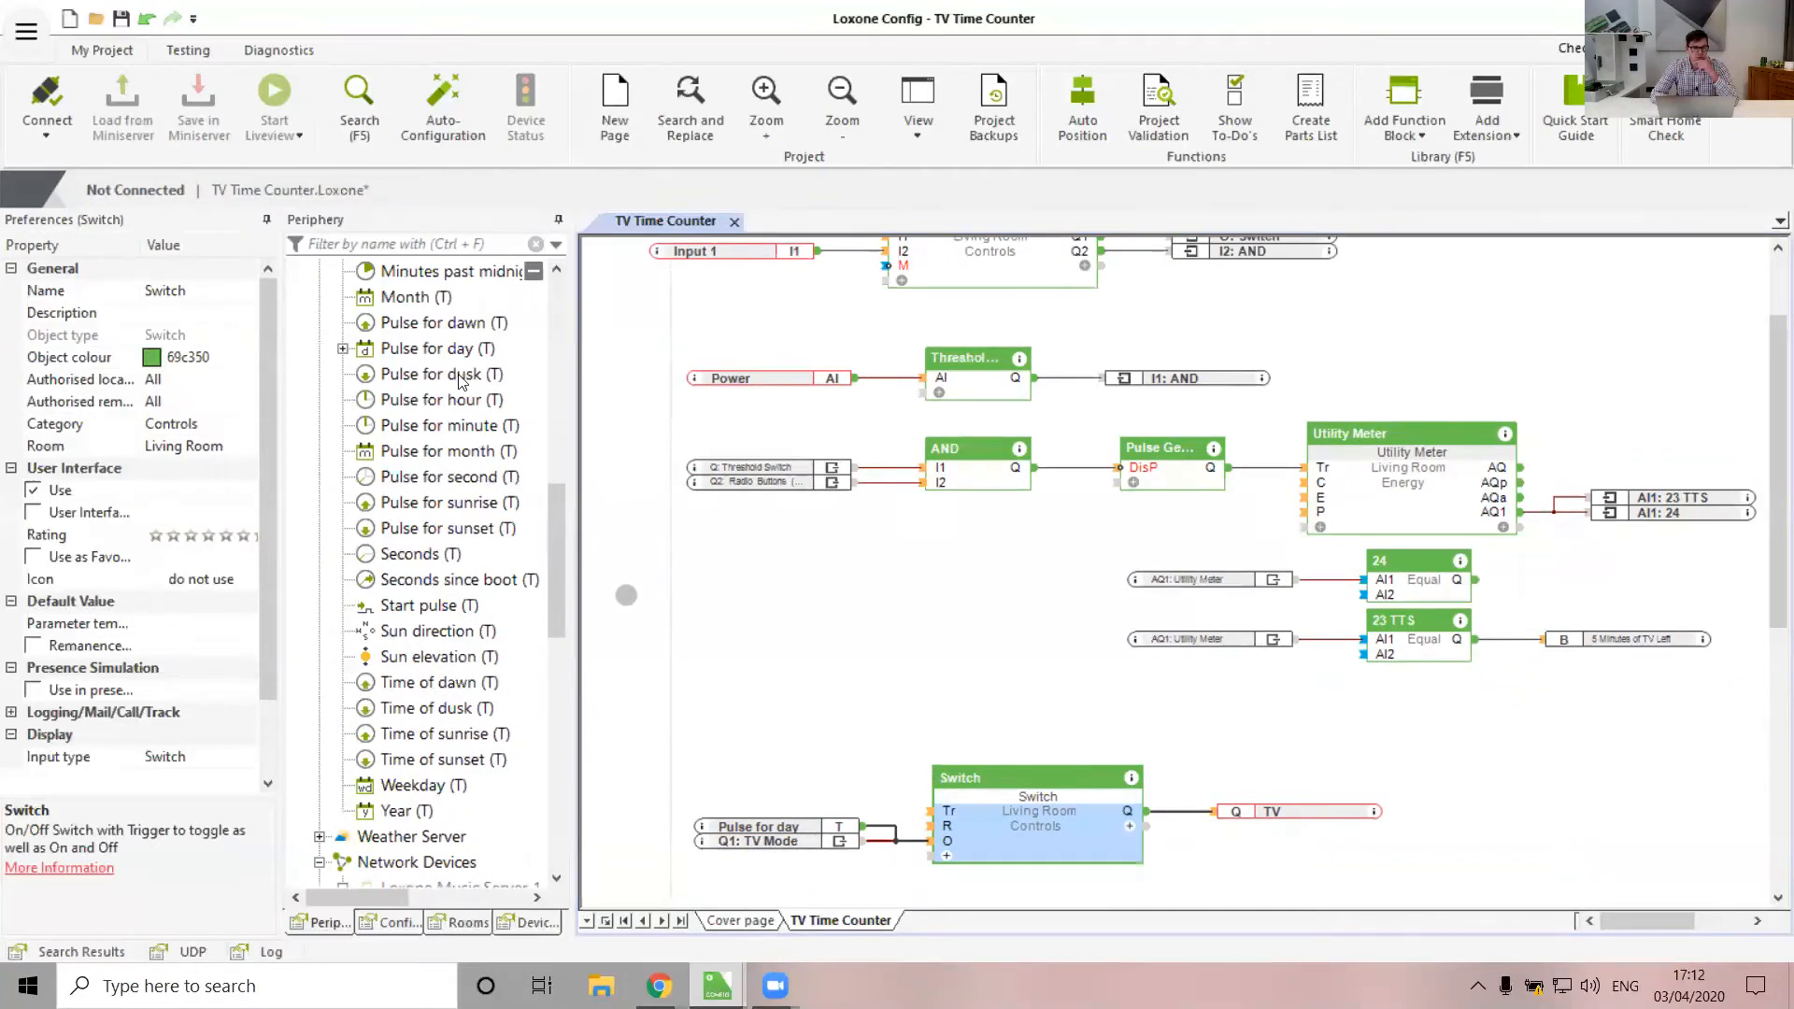
Feed the Start pulse into the Switch's O input and check the Switch and 24 Equal blocks
{"action": "left_click", "coordinate": [441, 607]}
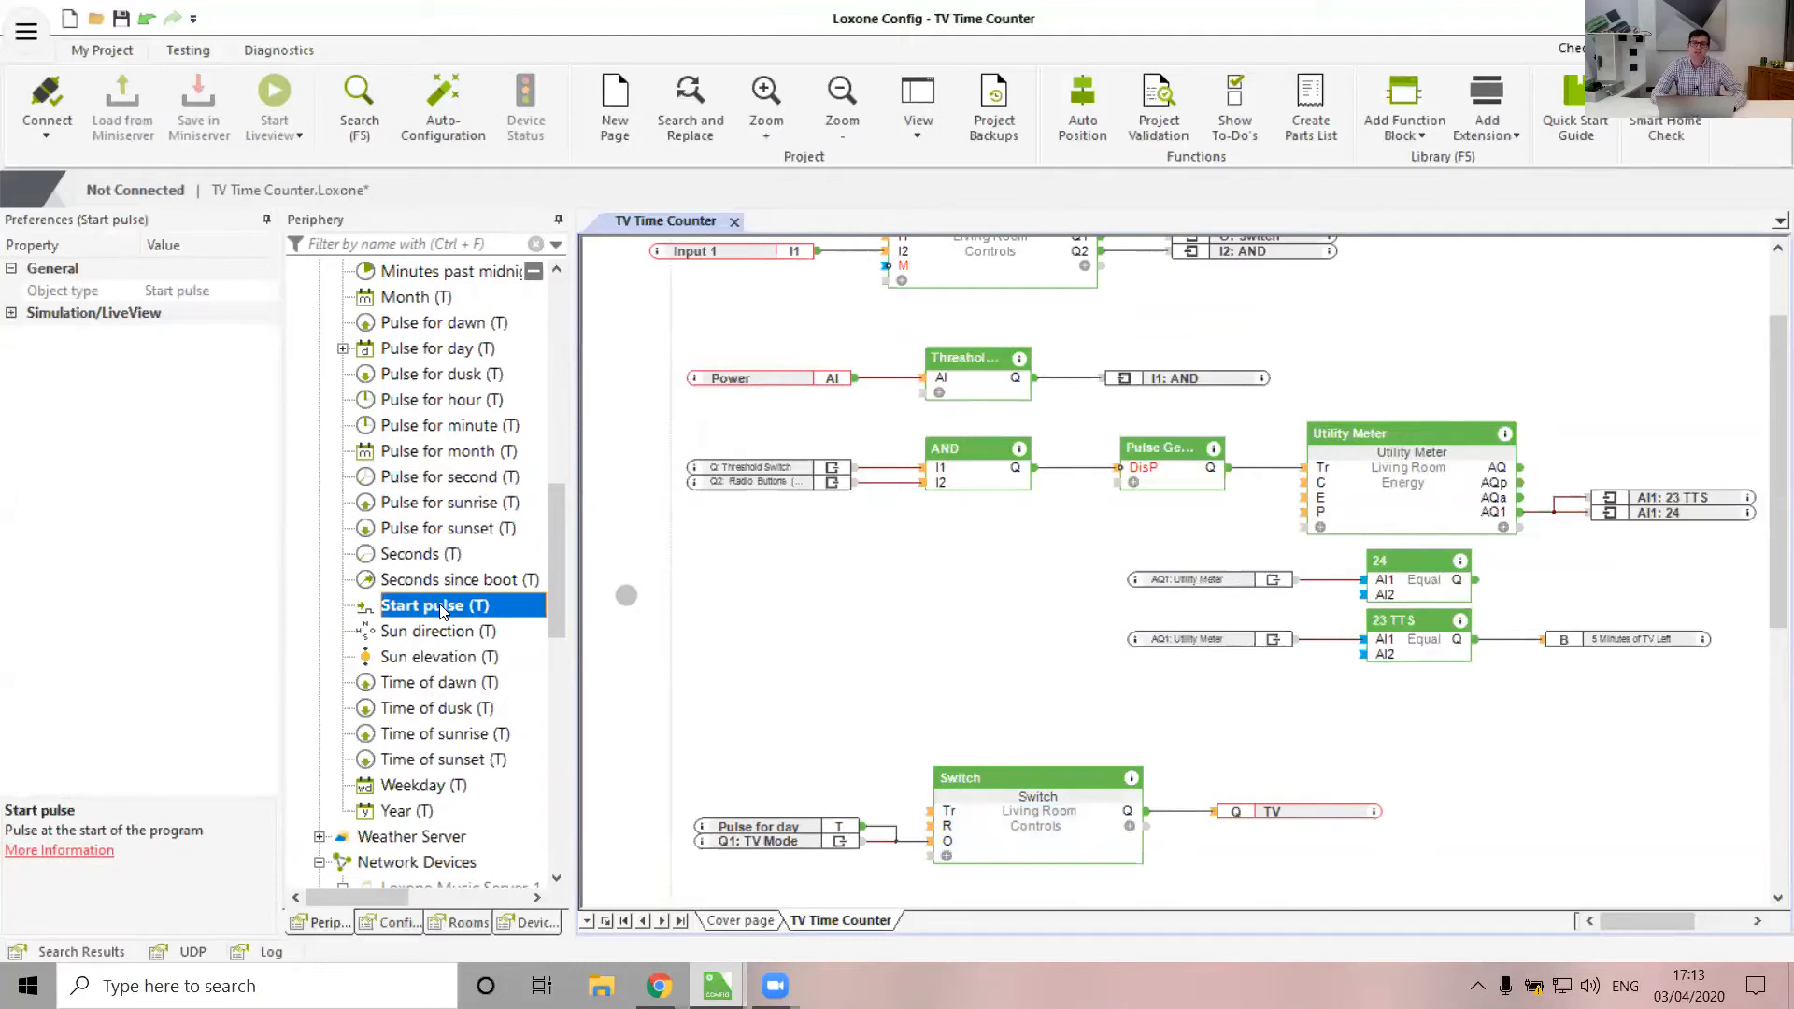
{"action": "left_click_drag", "start_coordinate": [442, 609], "coordinate": [934, 847]}
{"action": "left_click", "coordinate": [1001, 837]}
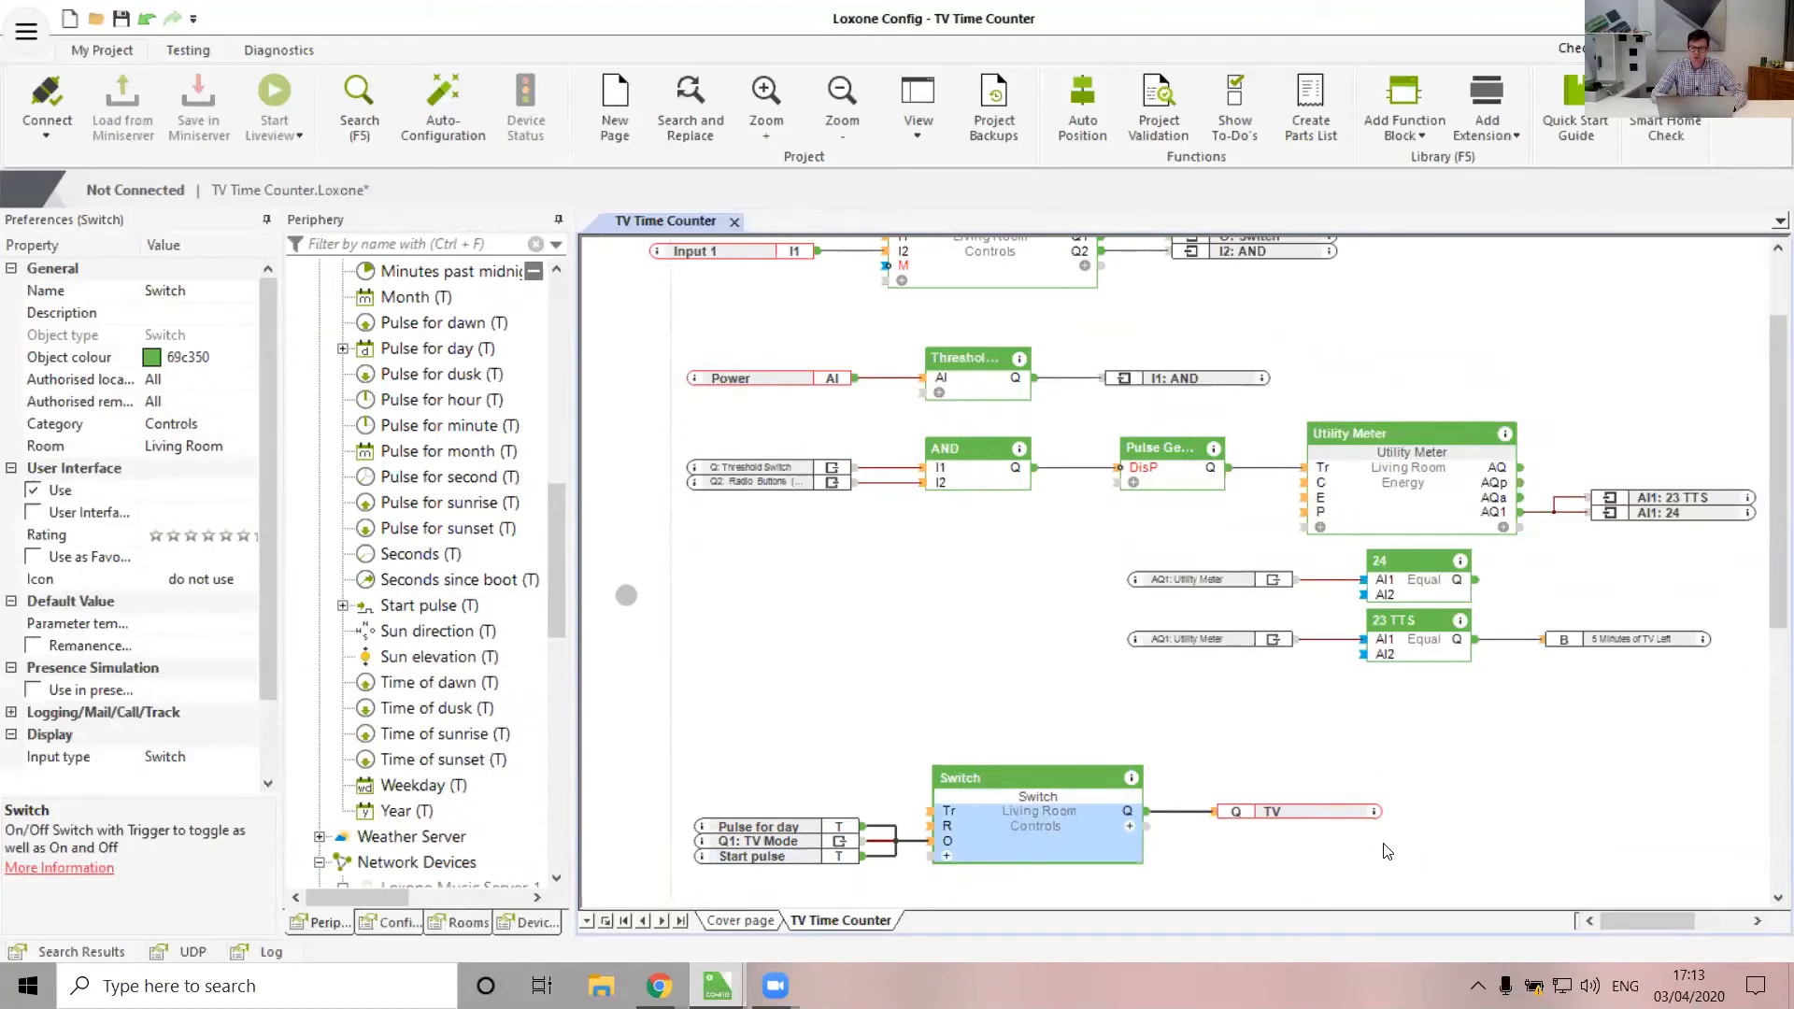
{"action": "left_click", "coordinate": [1430, 586]}
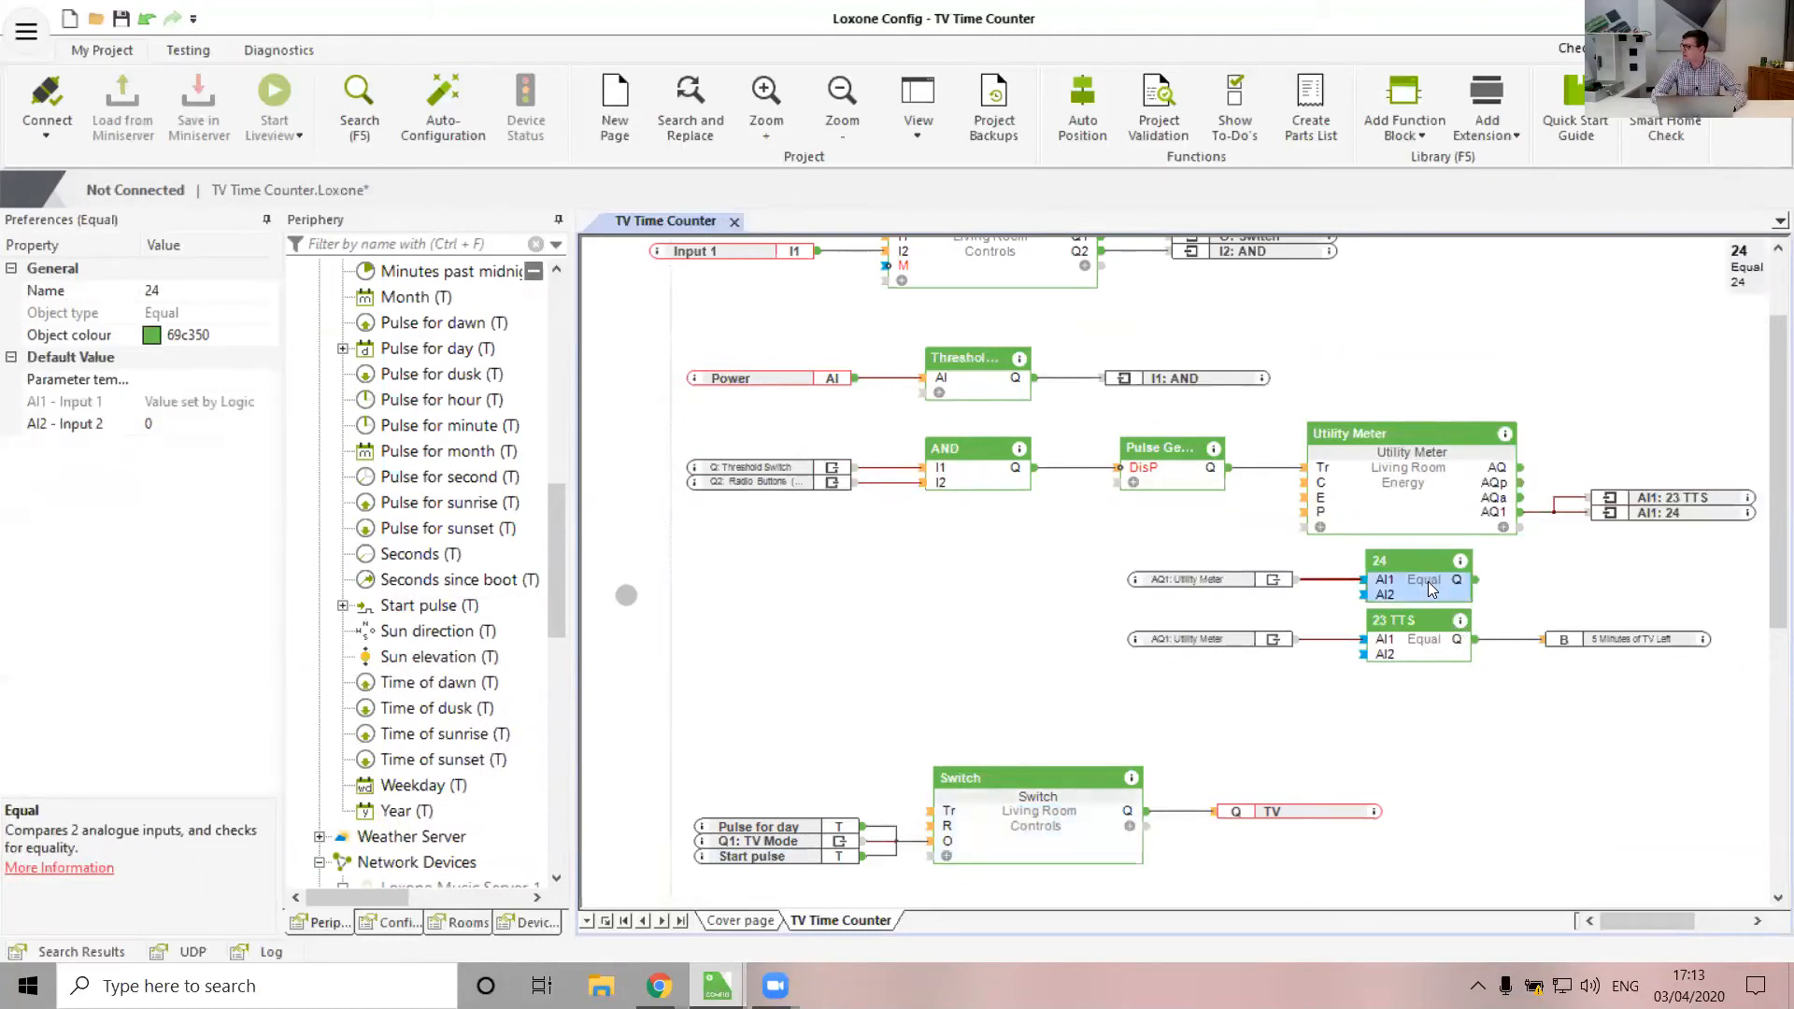
Connect the 24 Equal block's Q output to the Switch block's R input
{"action": "left_click_drag", "start_coordinate": [1476, 580], "coordinate": [931, 826]}
{"action": "left_click", "coordinate": [1018, 828]}
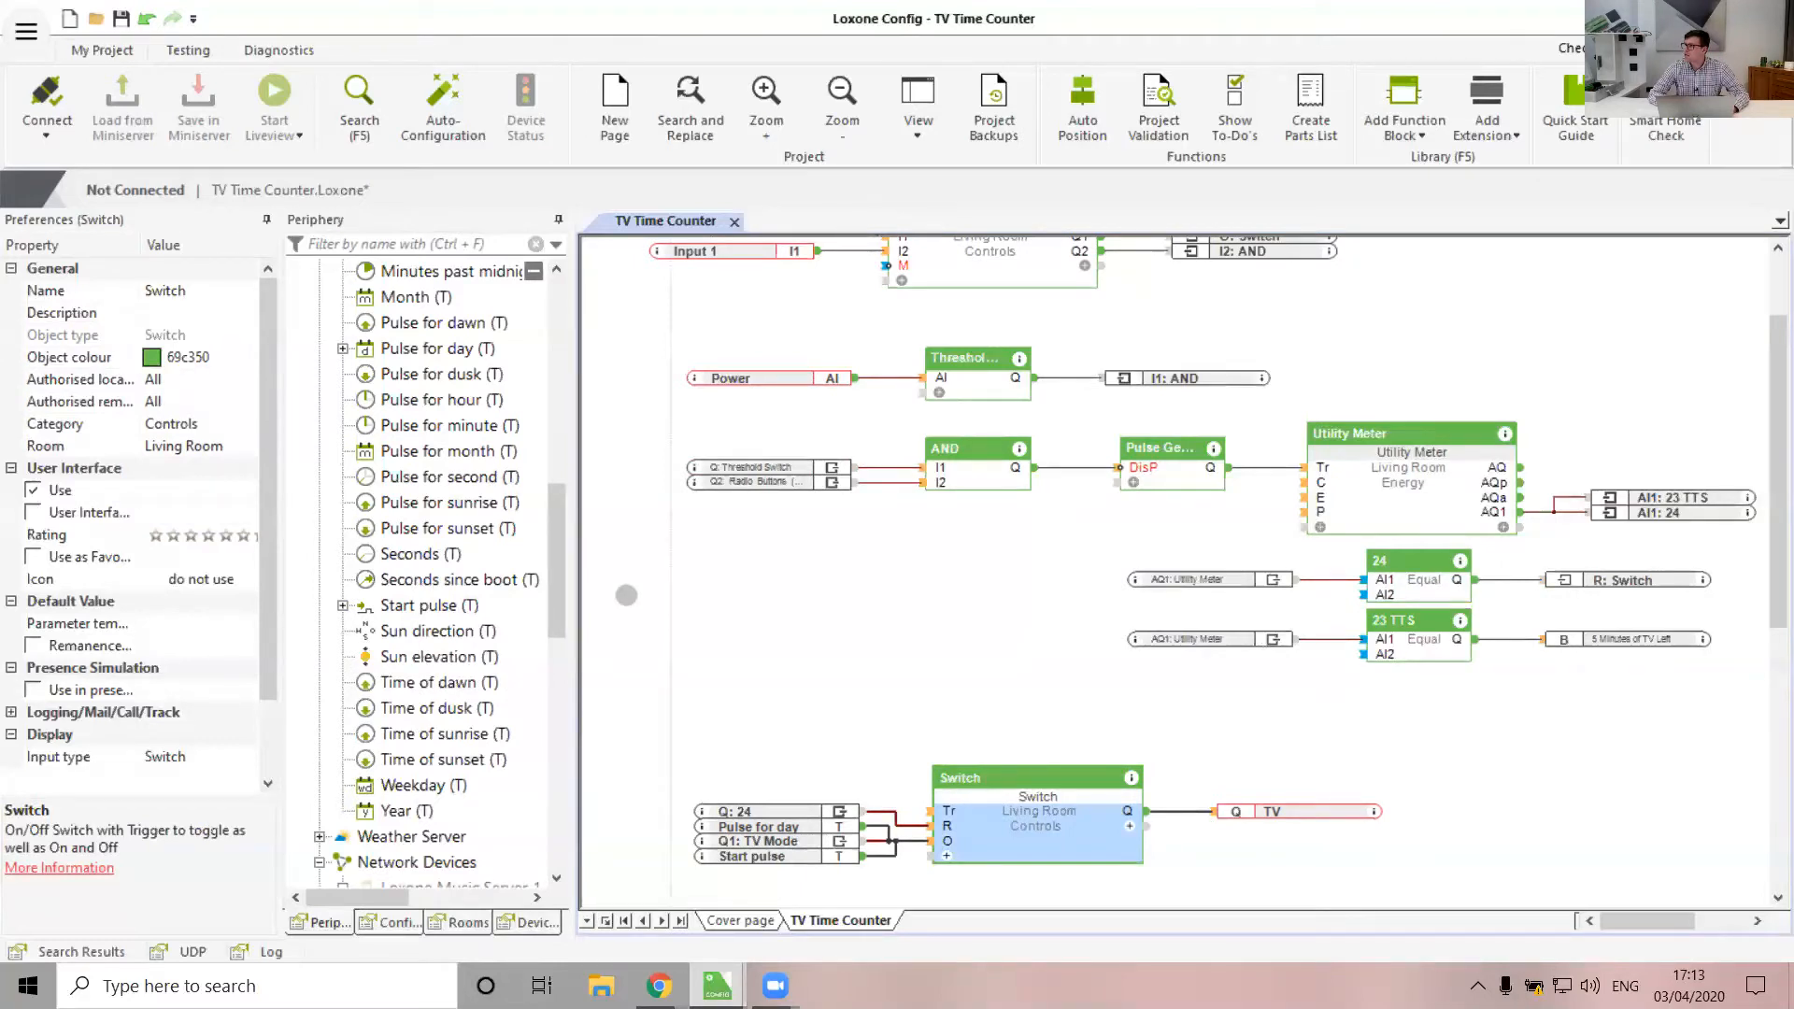
Connect to the Miniserver at 10.44.44.85 with the administrator username and password
{"action": "left_click", "coordinate": [942, 581]}
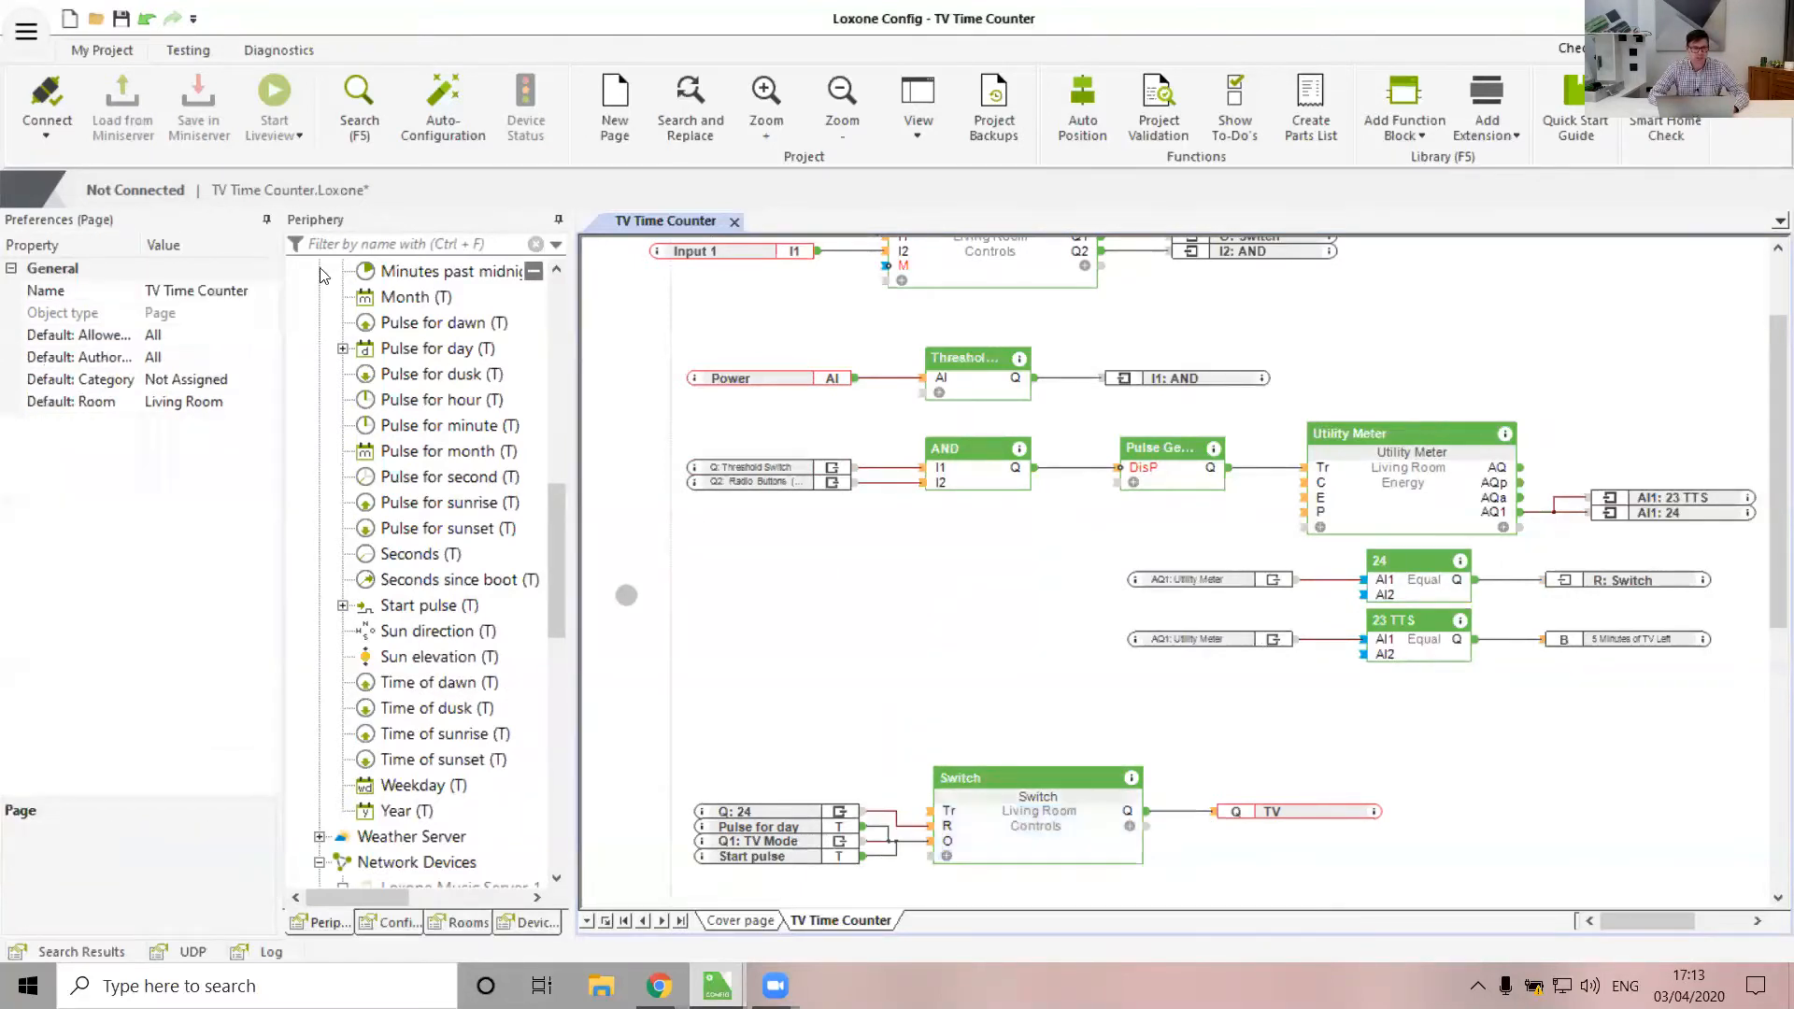
{"action": "left_click", "coordinate": [47, 103]}
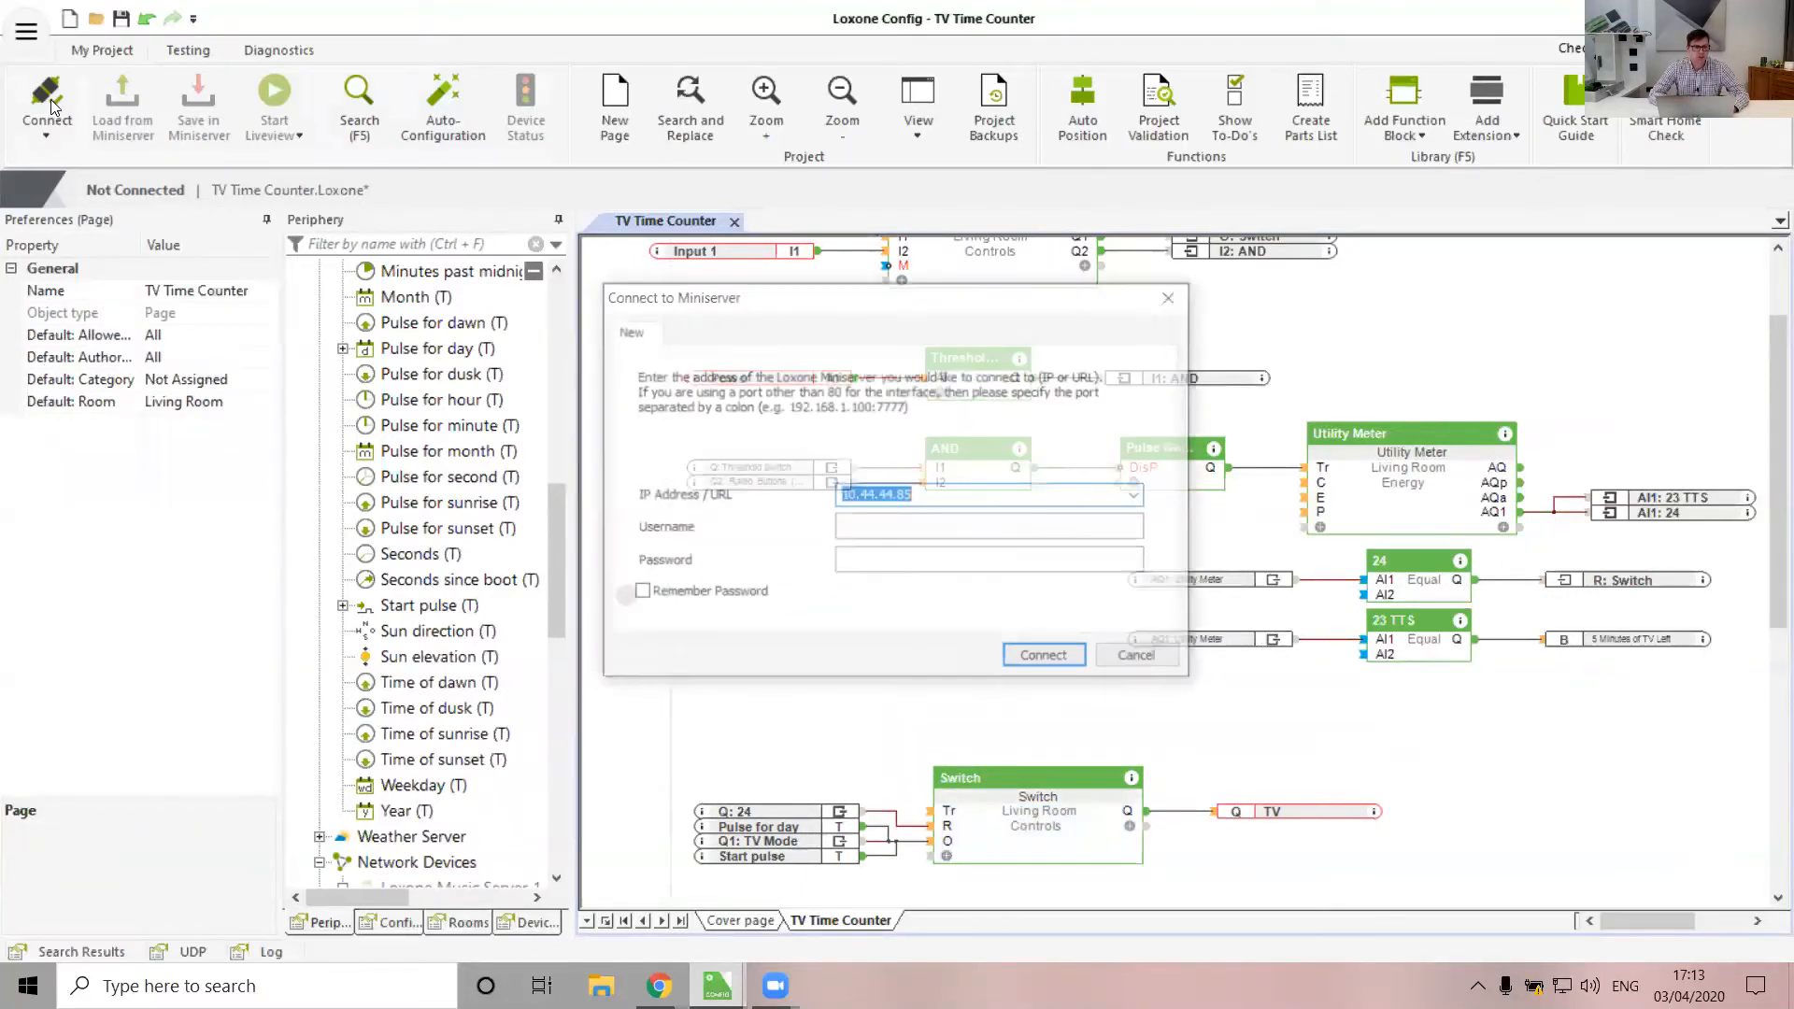
{"action": "left_click", "coordinate": [885, 526]}
{"action": "type", "text": "admin"}
{"action": "key", "text": "Tab"}
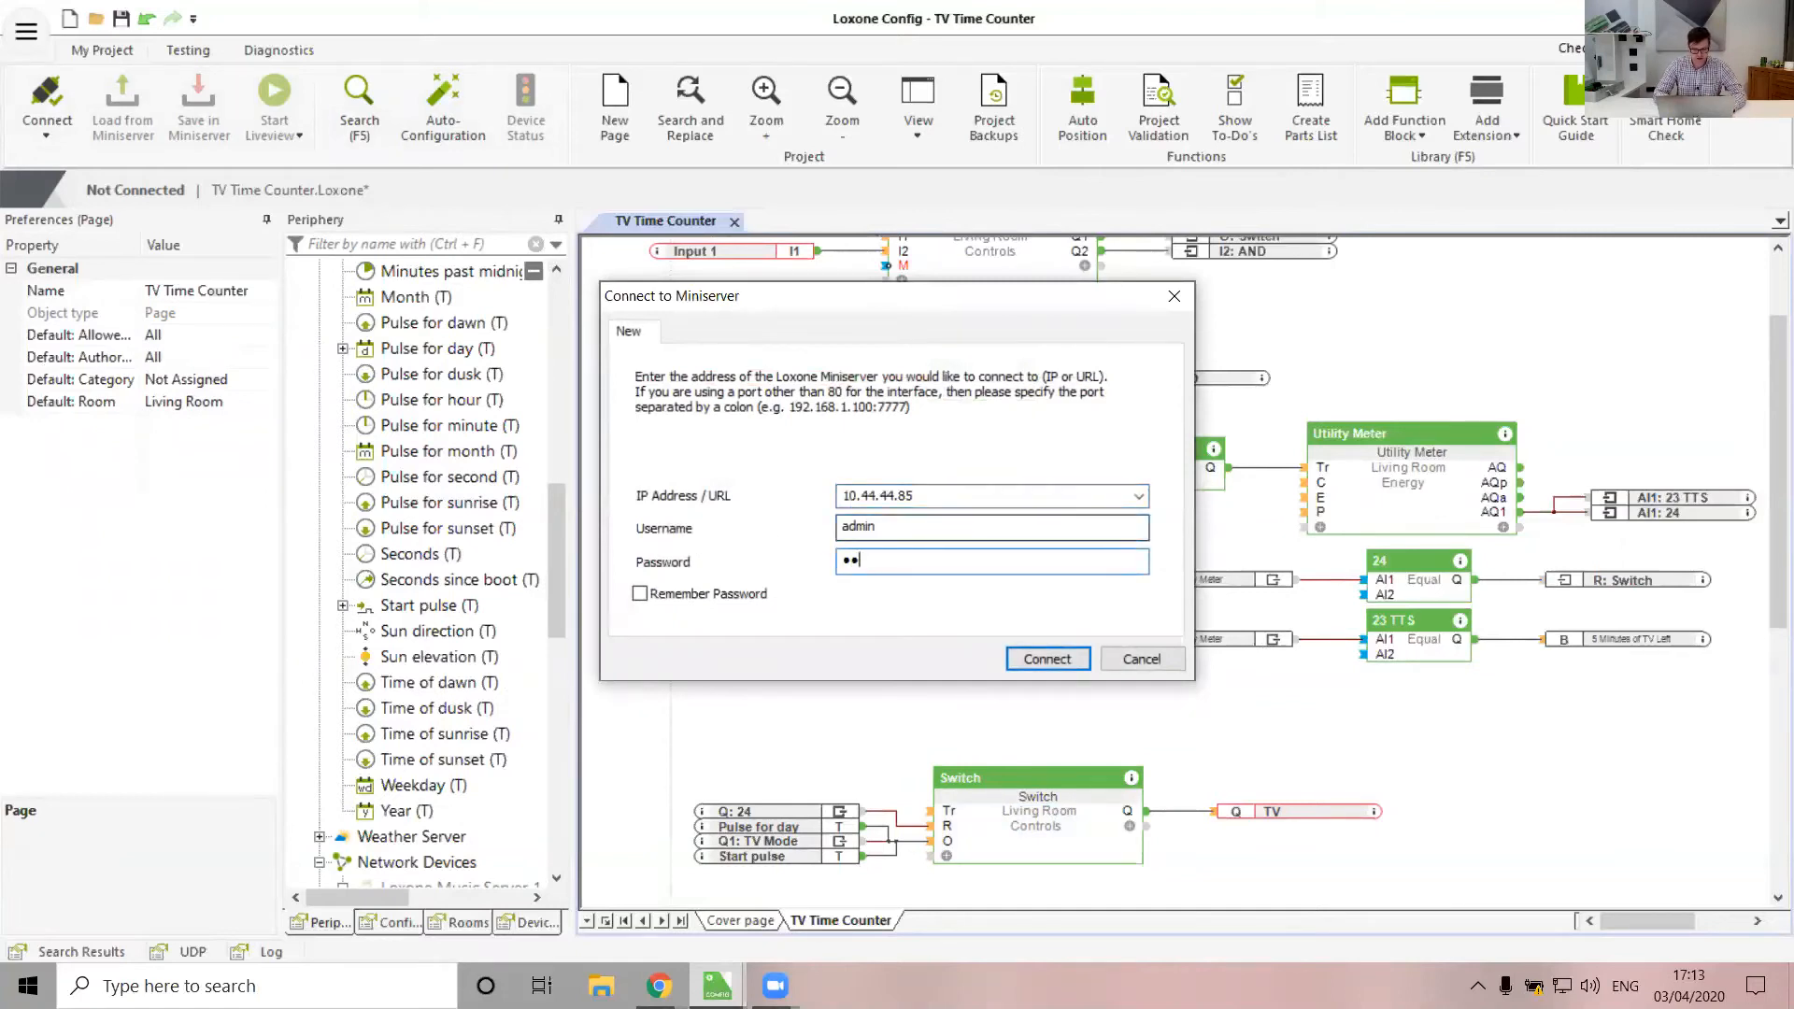
{"action": "key", "text": "Return"}
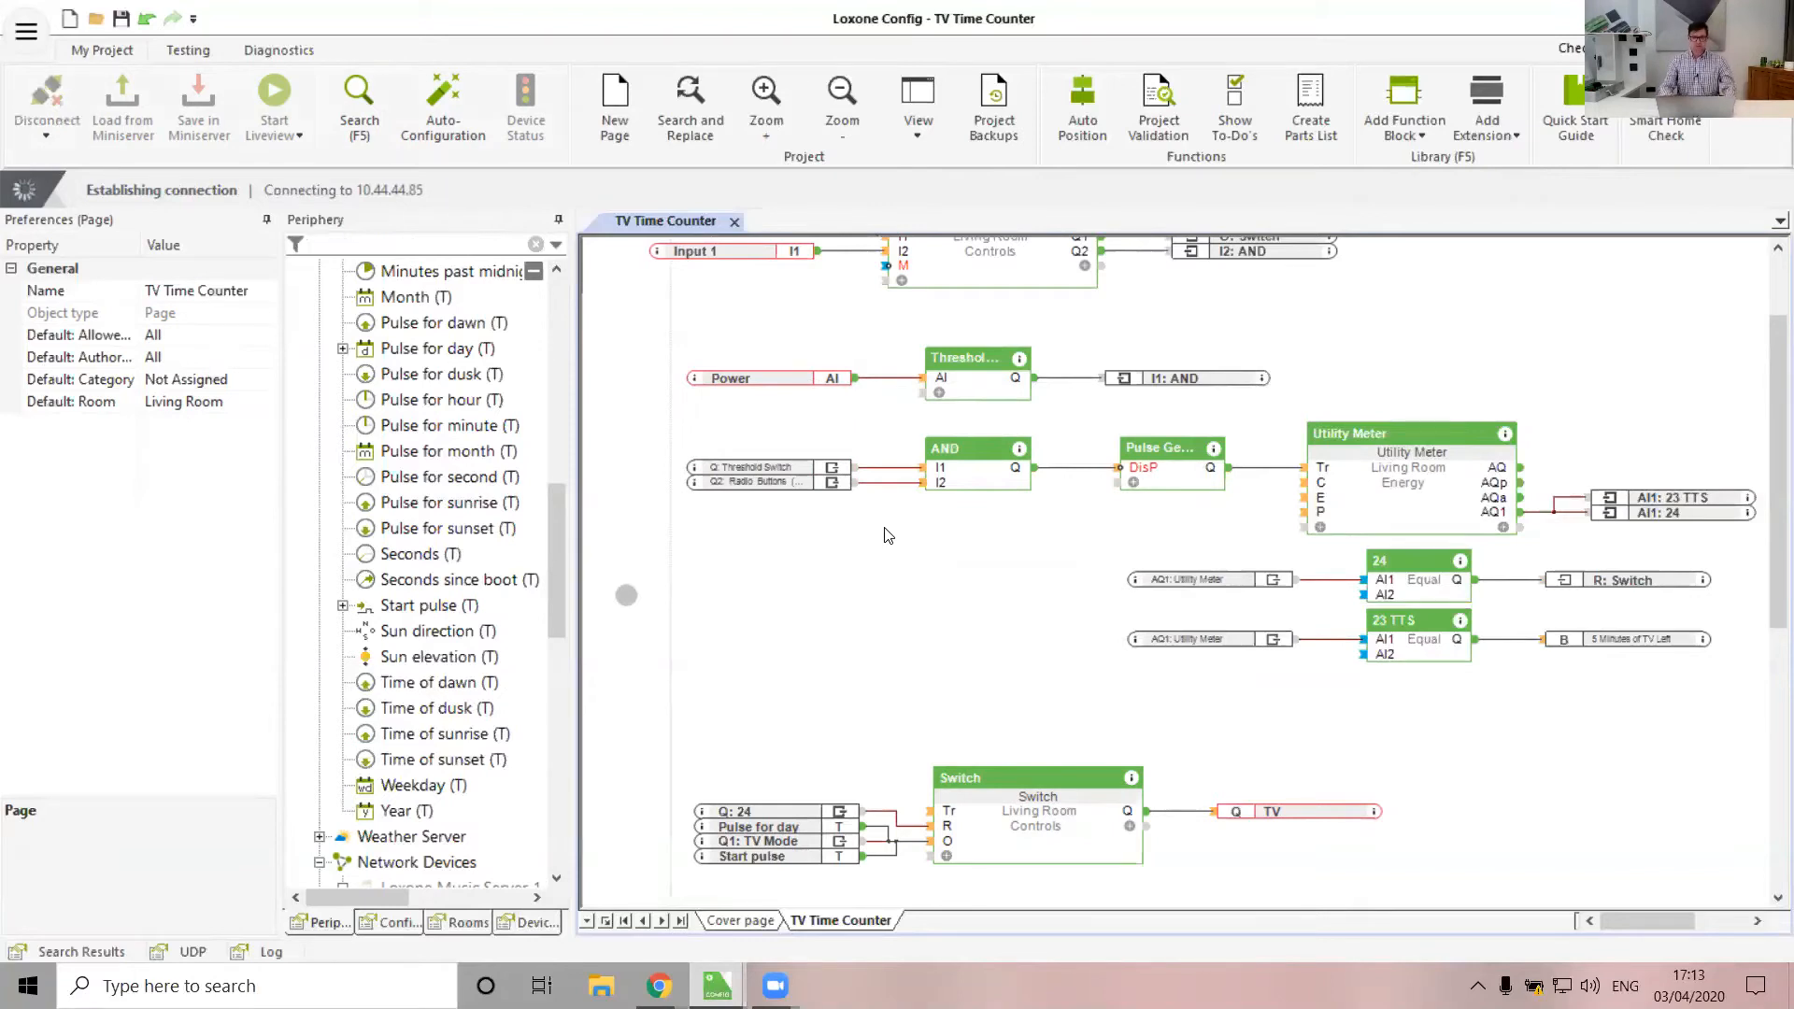
Place the Living Room Music zone block below the Switch block
{"action": "scroll", "coordinate": [376, 590], "scroll_direction": "up", "scroll_amount": 10}
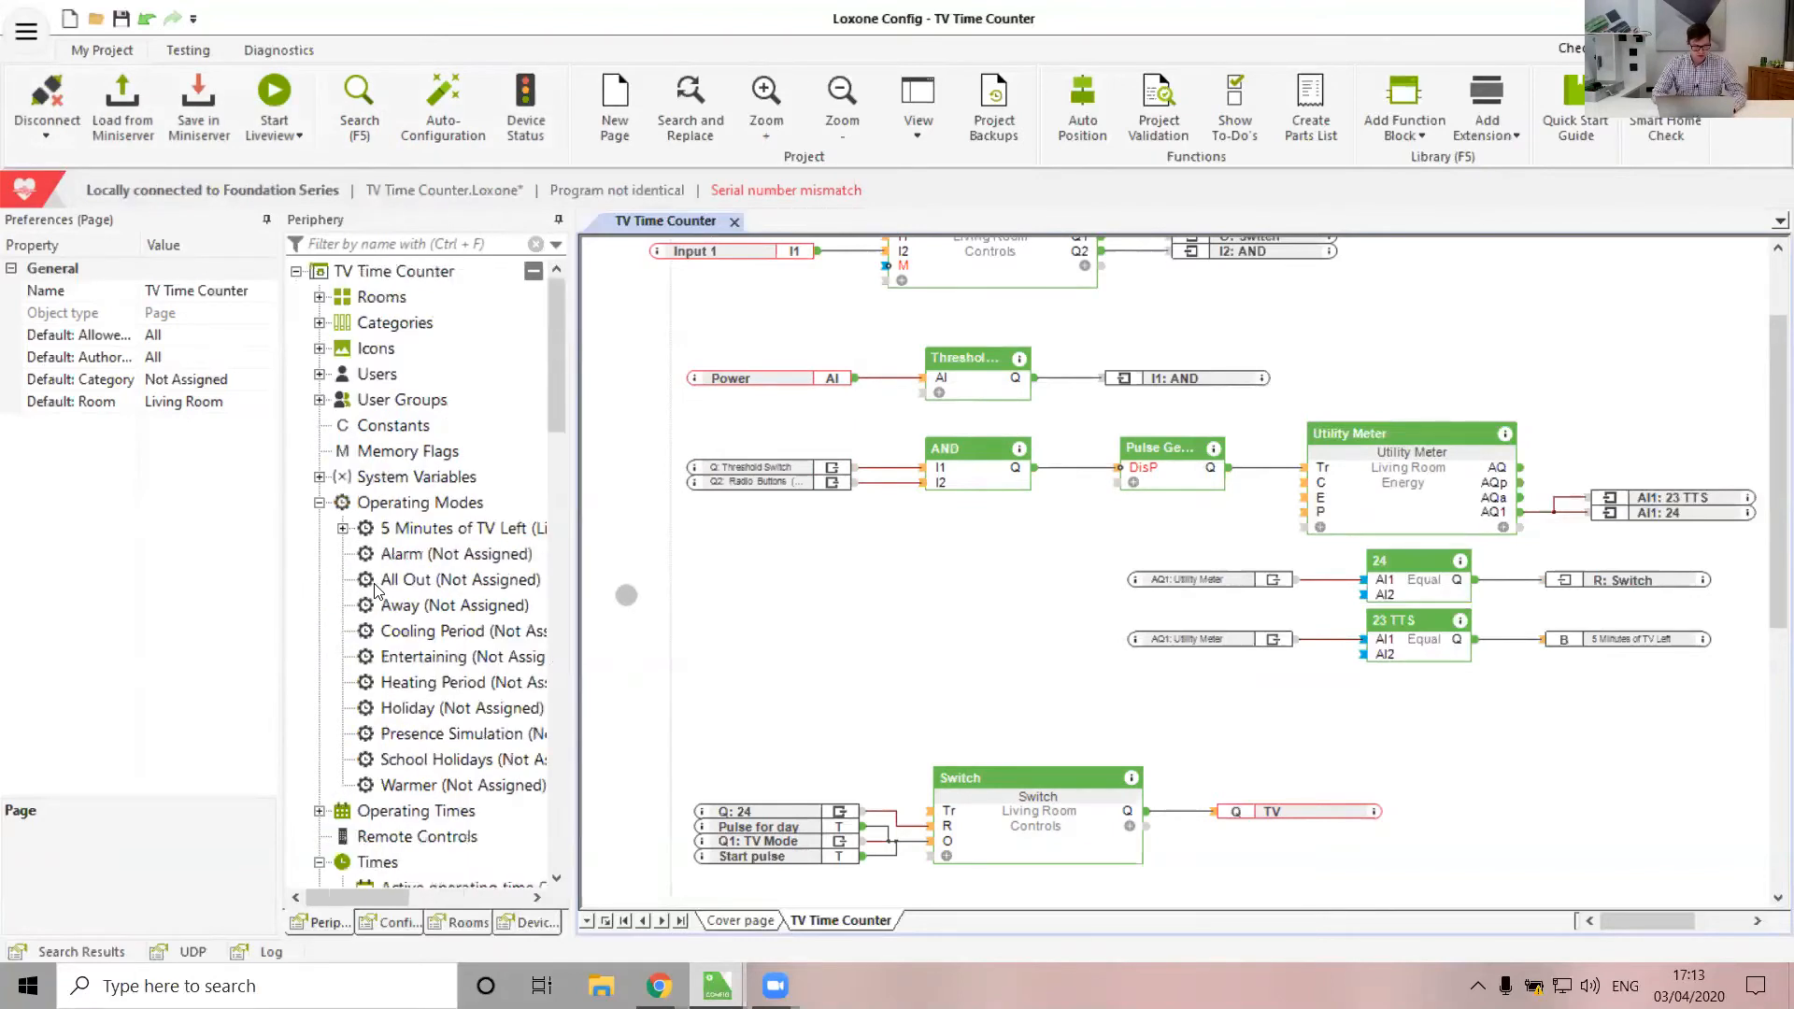
{"action": "scroll", "coordinate": [375, 591], "scroll_direction": "down", "scroll_amount": 20}
{"action": "scroll", "coordinate": [414, 598], "scroll_direction": "up", "scroll_amount": 4}
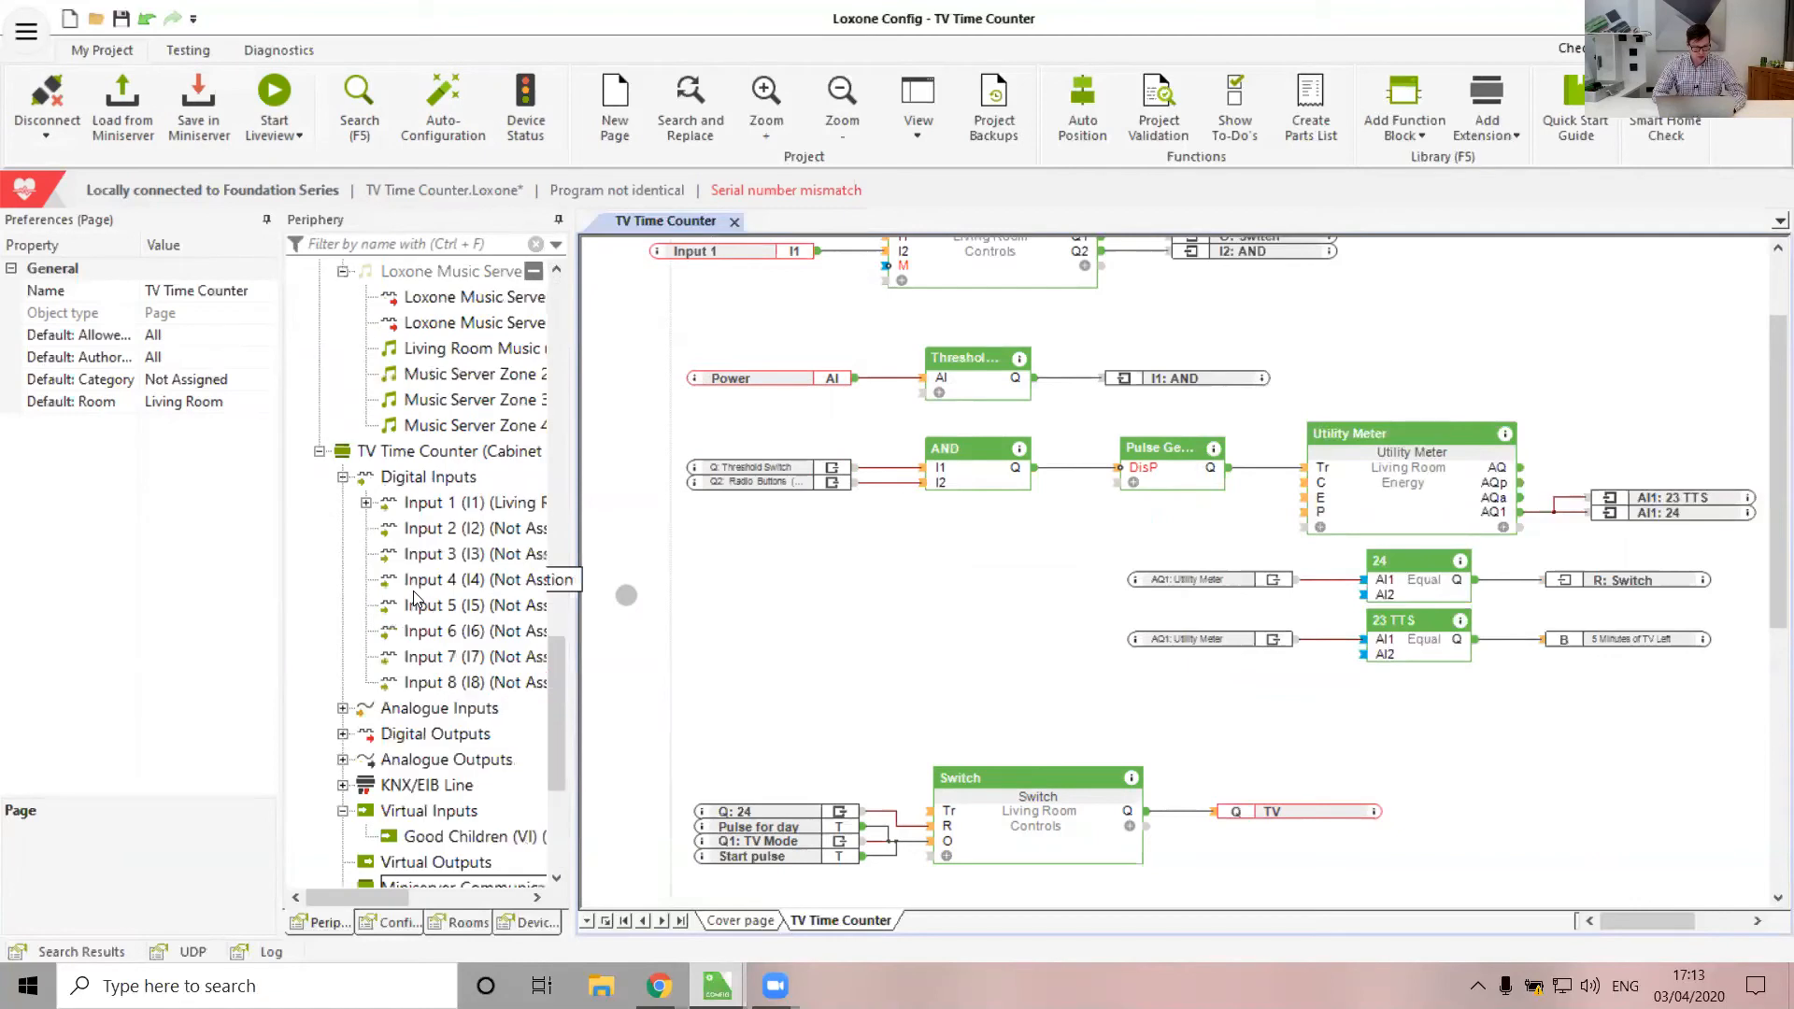
{"action": "scroll", "coordinate": [414, 588], "scroll_direction": "up", "scroll_amount": 5}
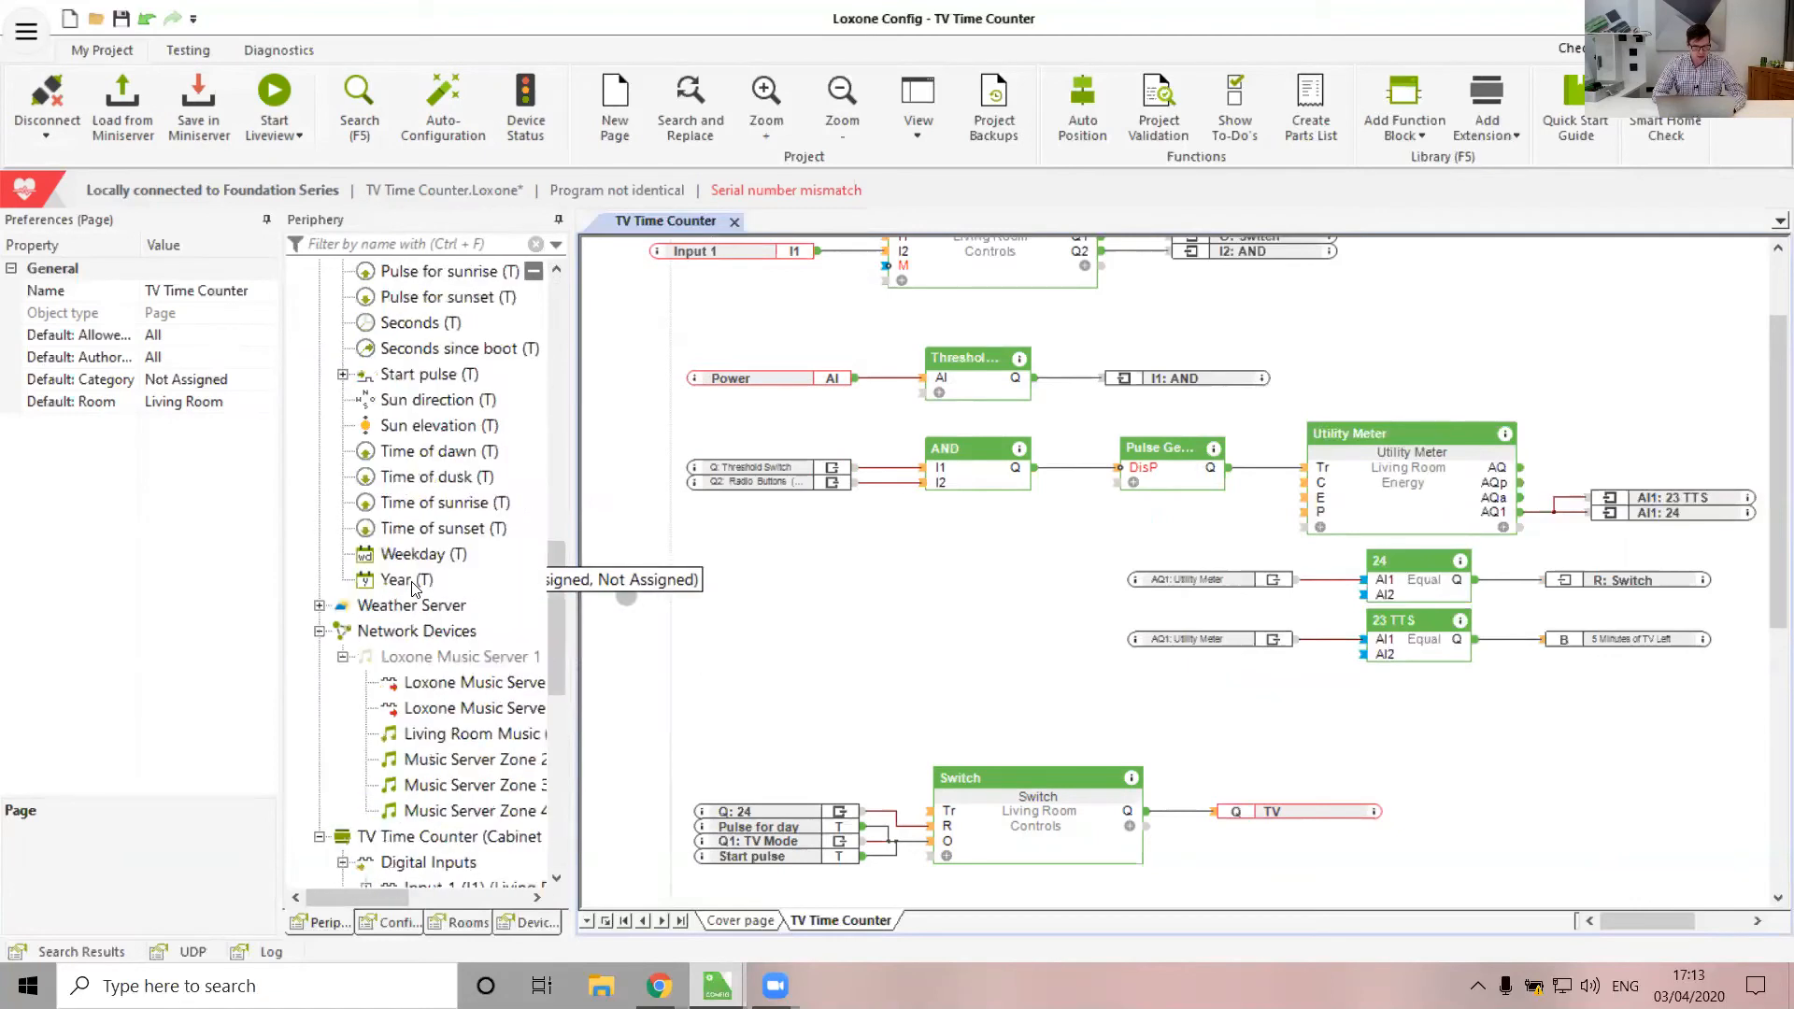
{"action": "left_click_drag", "start_coordinate": [1200, 822], "coordinate": [1509, 785]}
{"action": "scroll", "coordinate": [1310, 717], "scroll_direction": "down", "scroll_amount": 2}
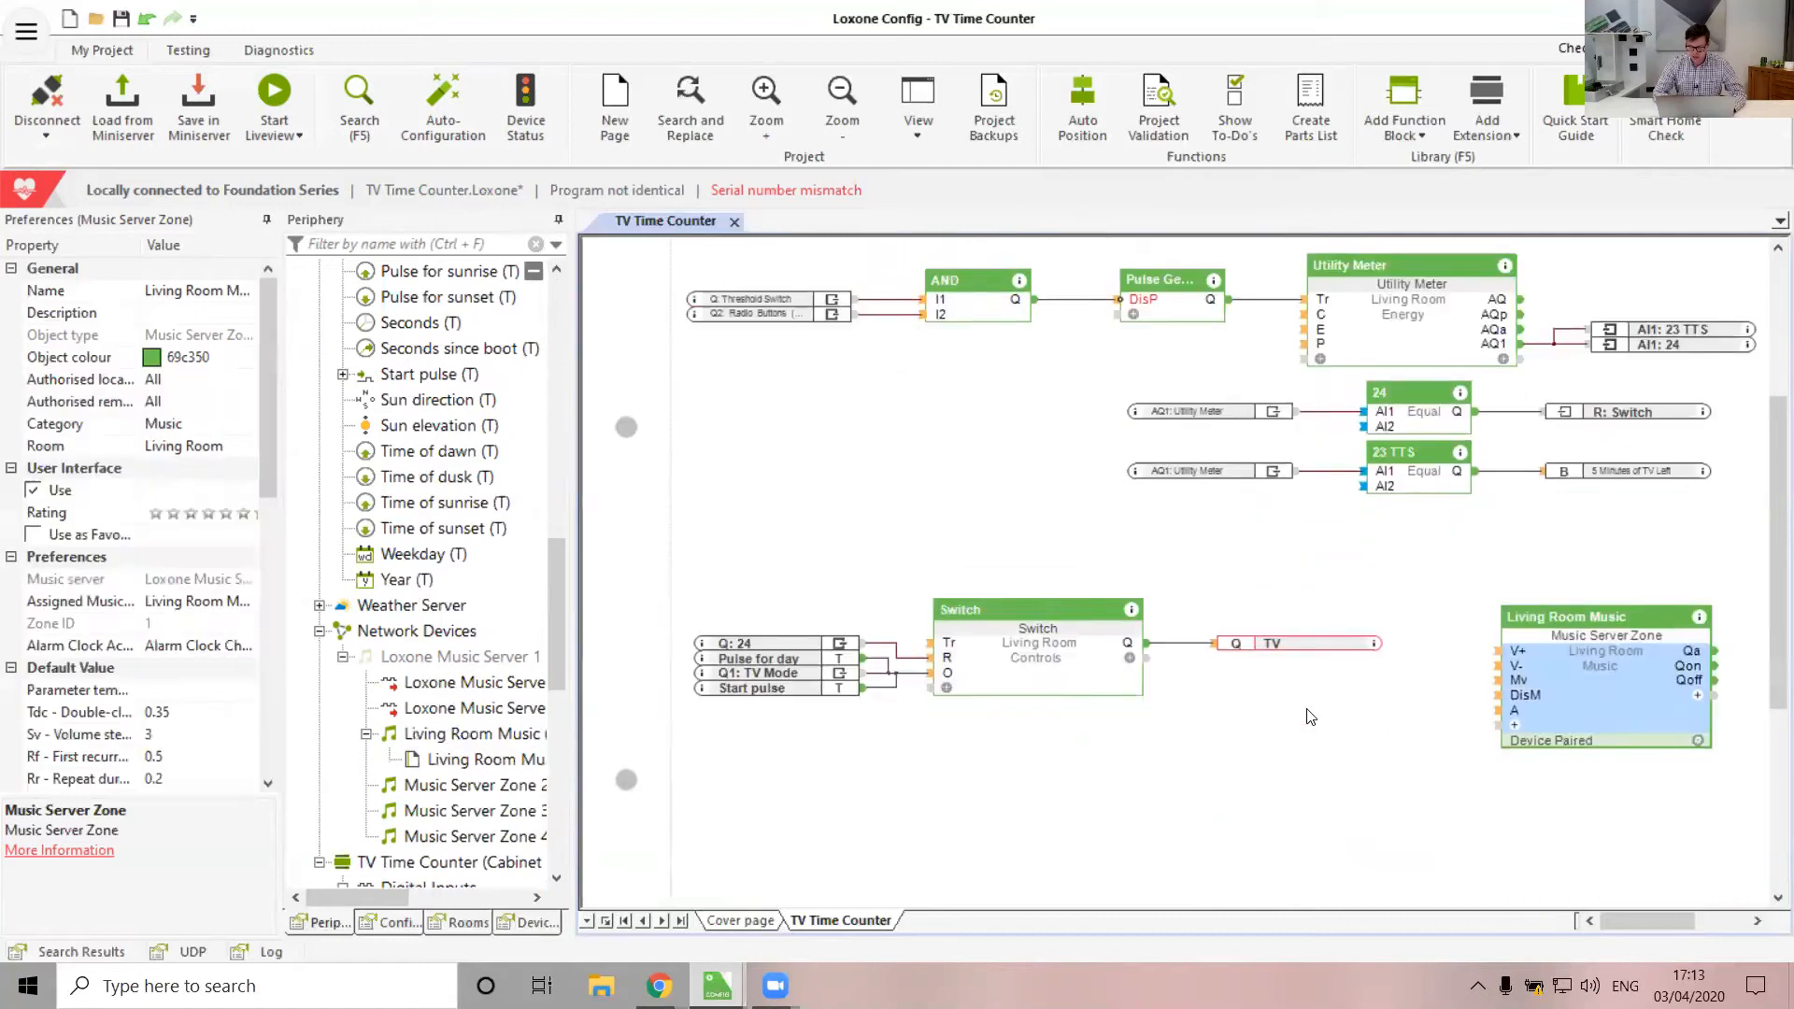
{"action": "scroll", "coordinate": [1311, 717], "scroll_direction": "down", "scroll_amount": 2}
{"action": "left_click_drag", "start_coordinate": [1587, 556], "coordinate": [956, 821]}
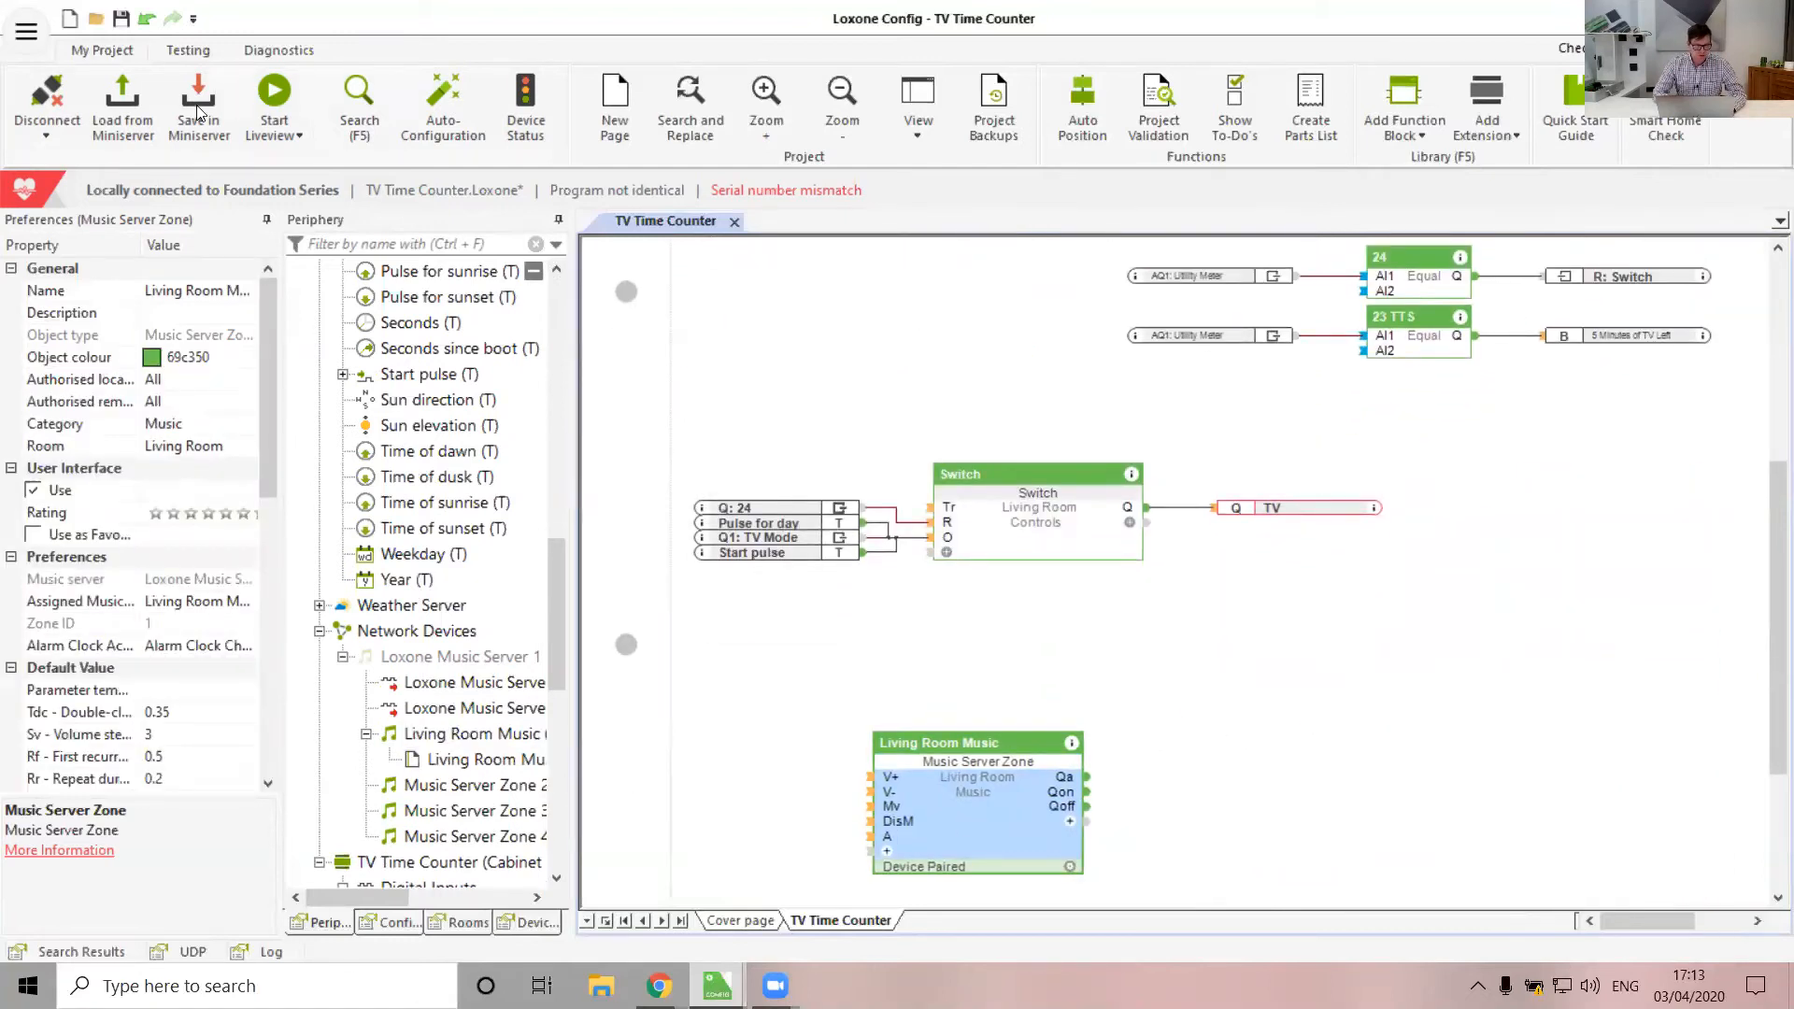
Save the program to the Miniserver, accepting the serial number mismatch
{"action": "left_click", "coordinate": [198, 112]}
{"action": "left_click", "coordinate": [1035, 545]}
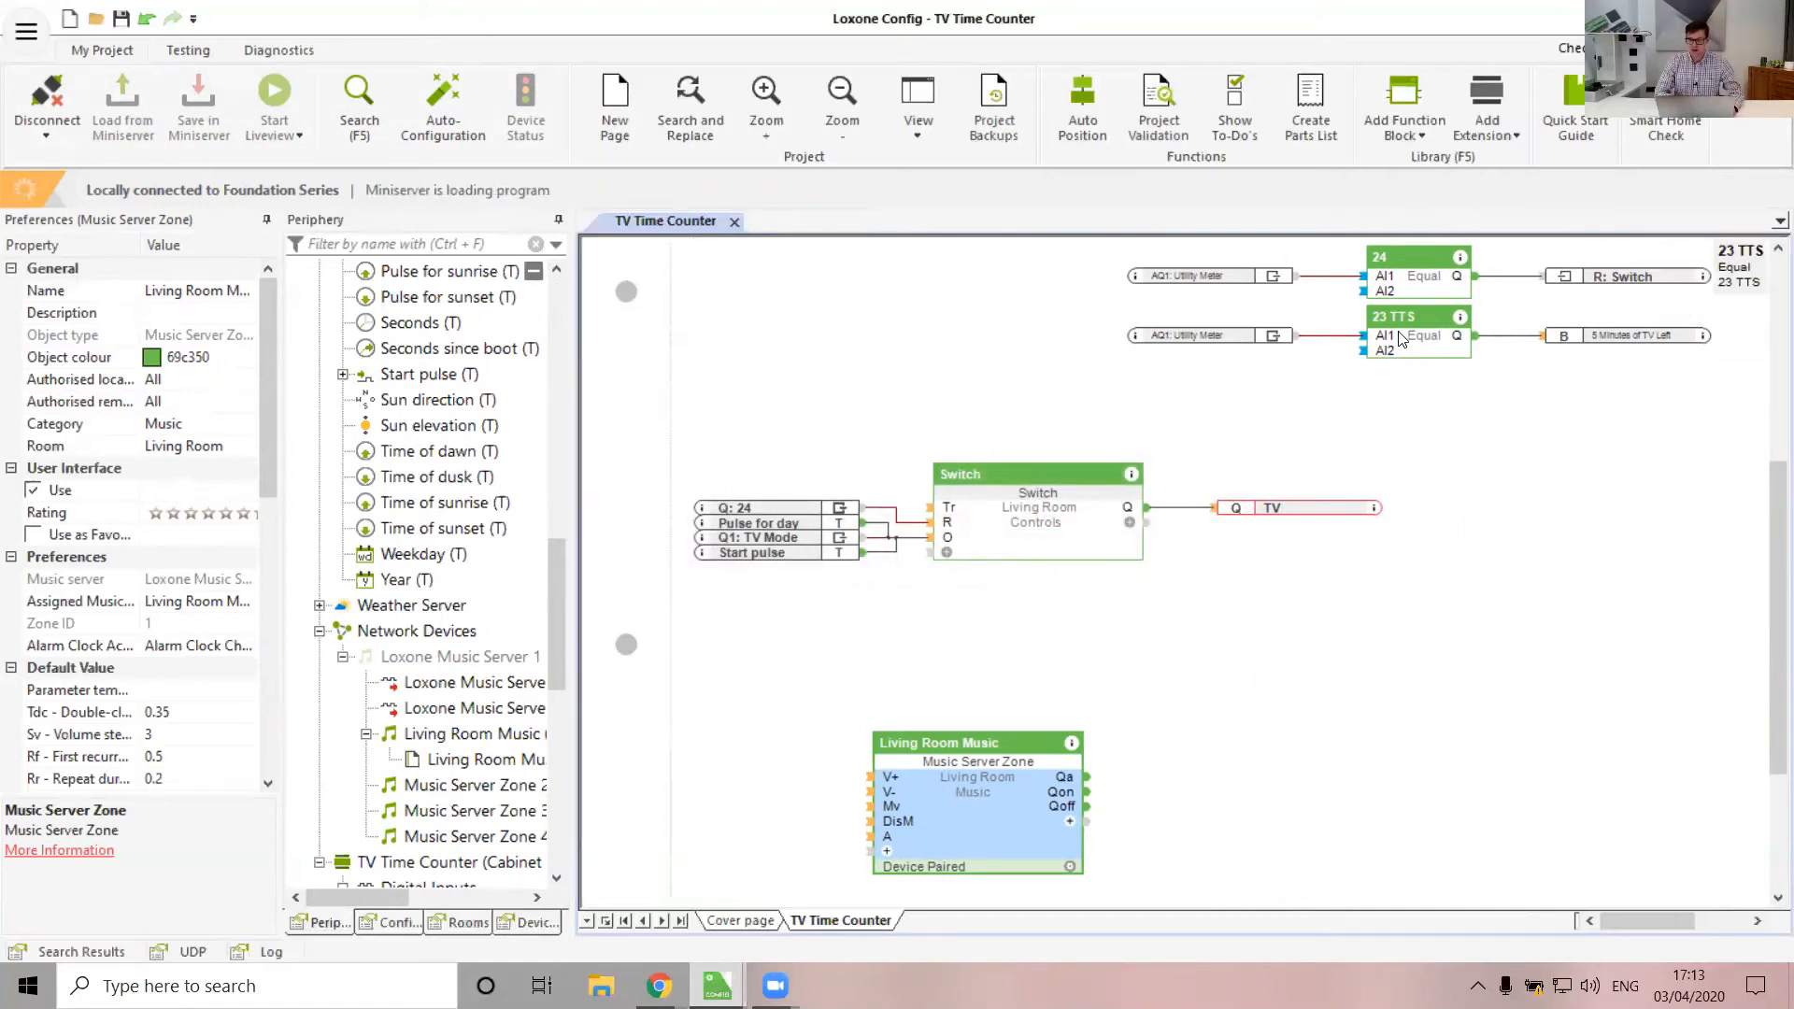
{"action": "left_click", "coordinate": [1621, 347]}
{"action": "left_click", "coordinate": [1630, 365]}
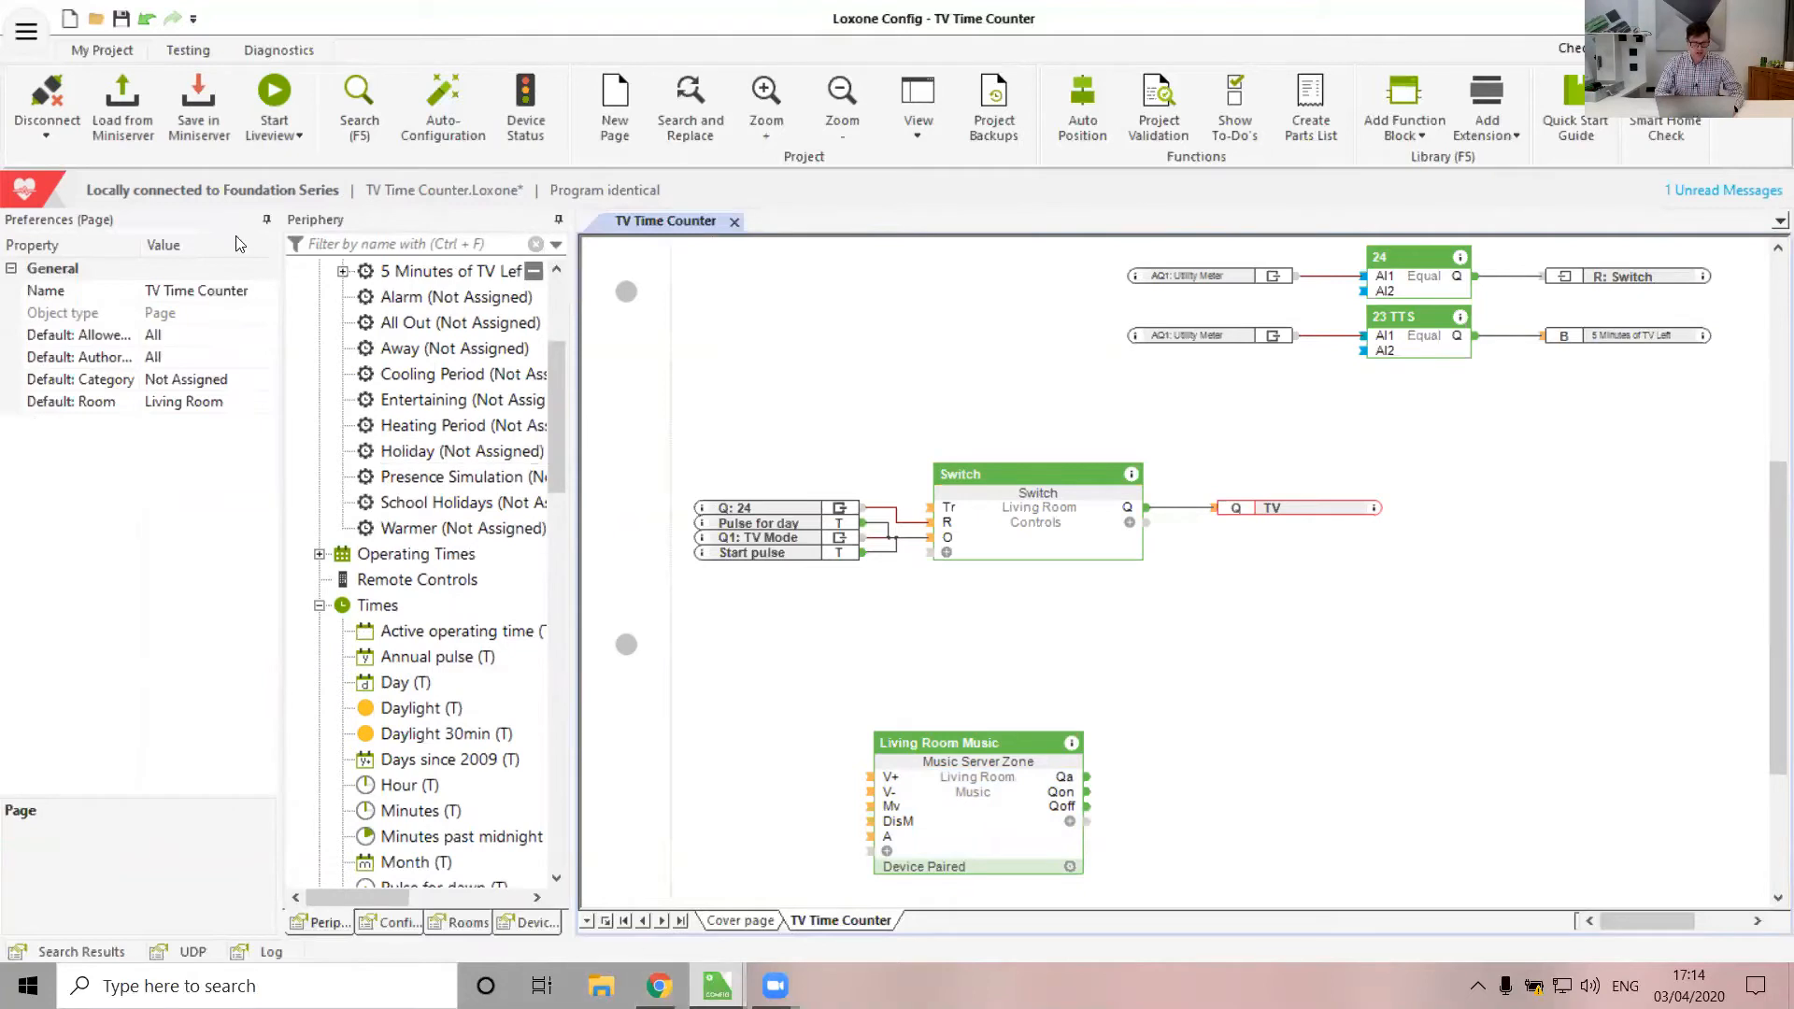
Log in to the Loxone Web Interface with the administrator credentials
{"action": "mouse_move", "coordinate": [658, 985]}
{"action": "left_click", "coordinate": [535, 888]}
{"action": "type", "text": "admin"}
{"action": "key", "text": "Tab"}
{"action": "type", "text": "*"}
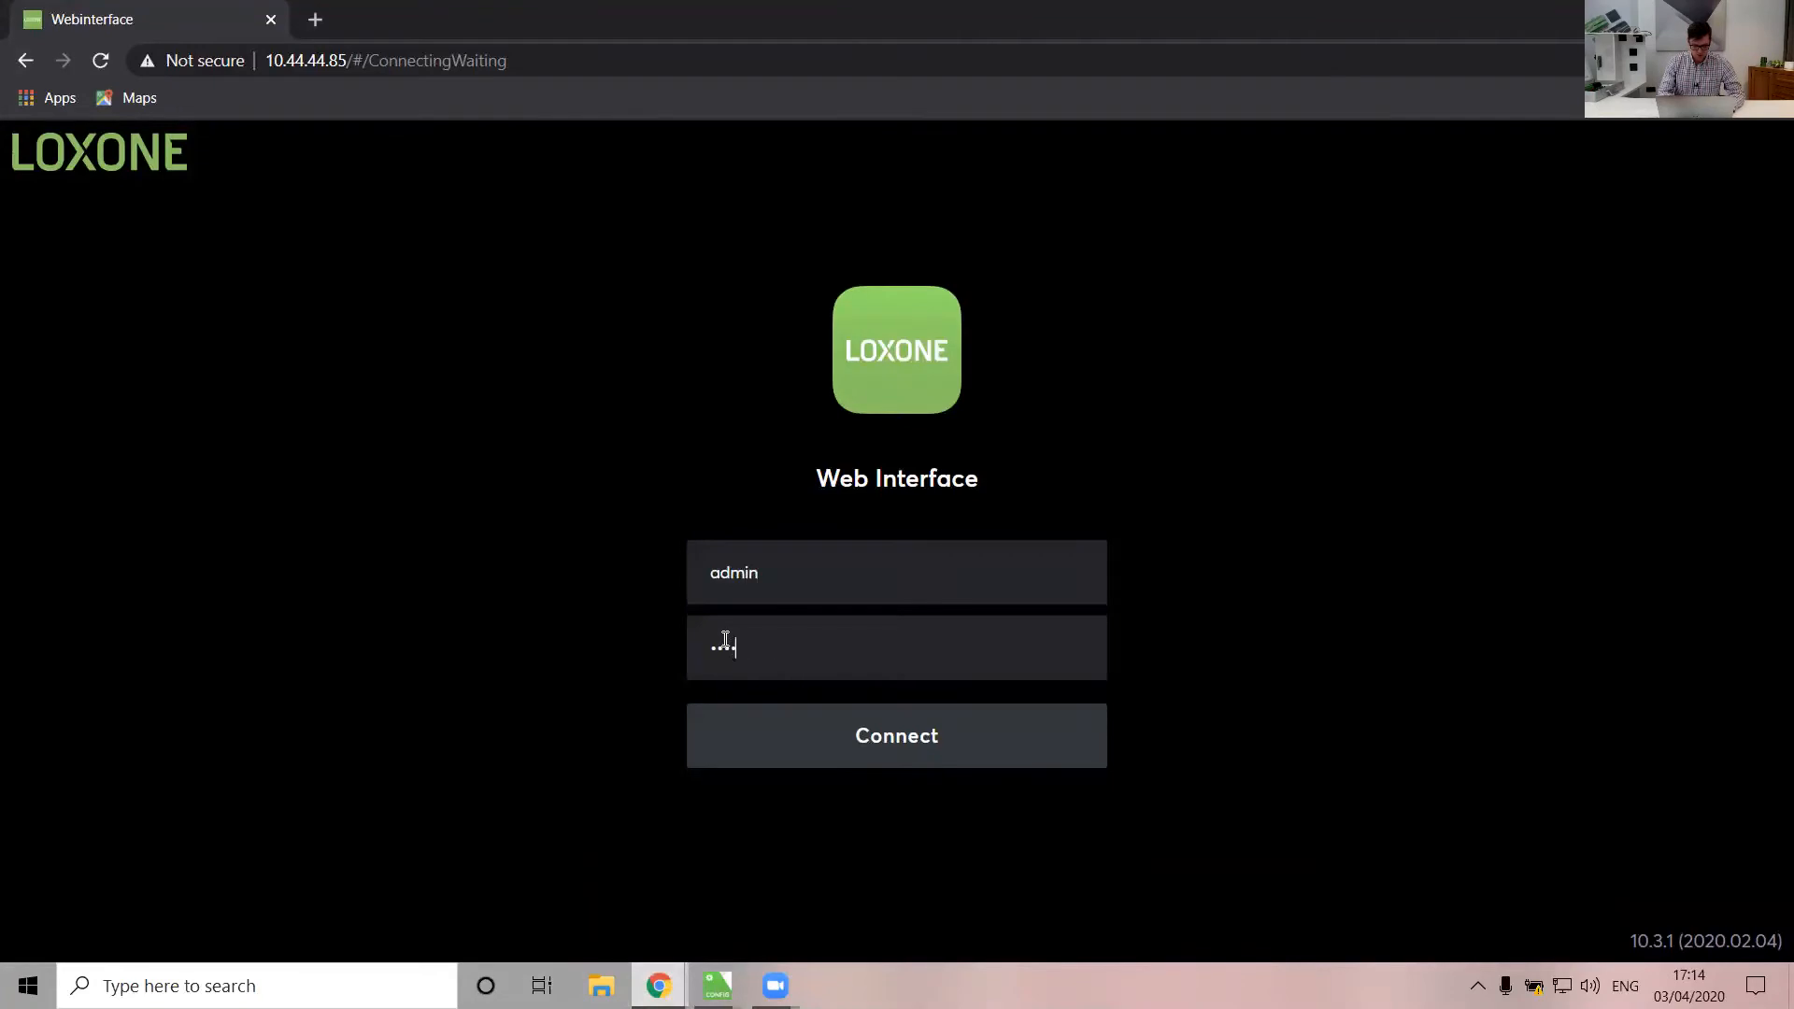
{"action": "key", "text": "Return"}
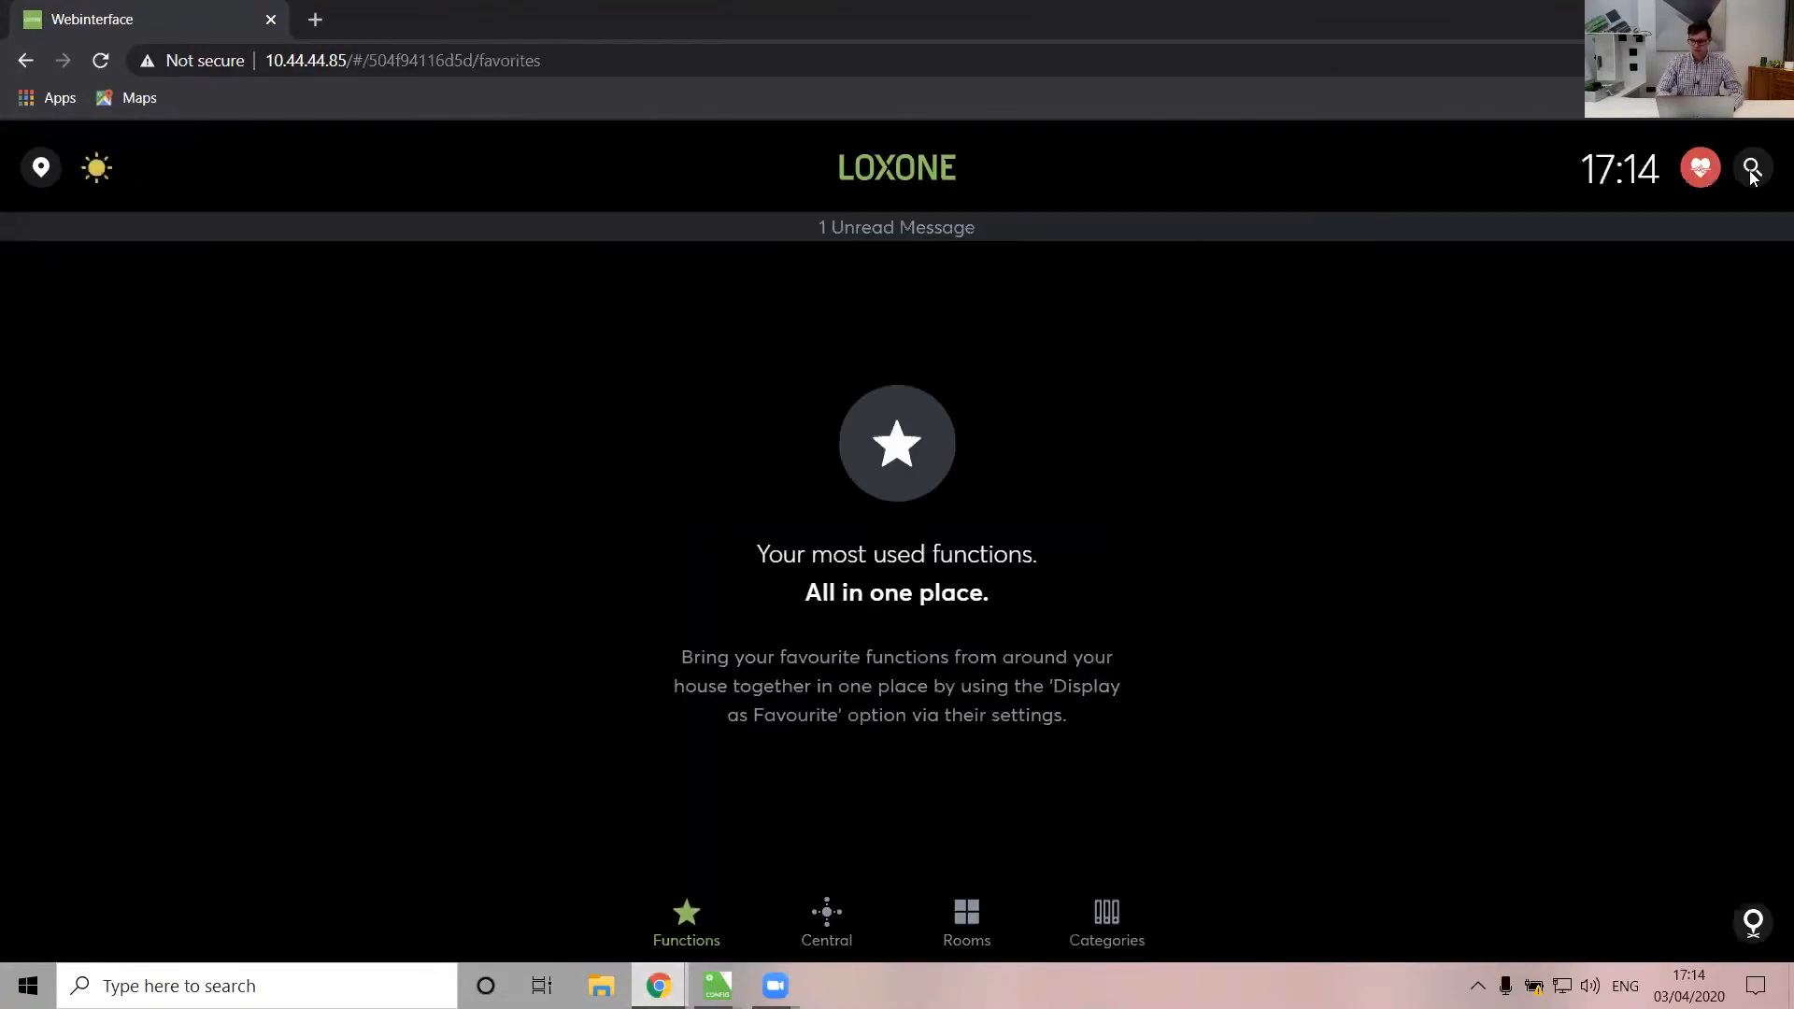
Start a new autopilot triggered when 5 Minutes of TV Left becomes active
{"action": "left_click", "coordinate": [1752, 170]}
{"action": "left_click", "coordinate": [1221, 454]}
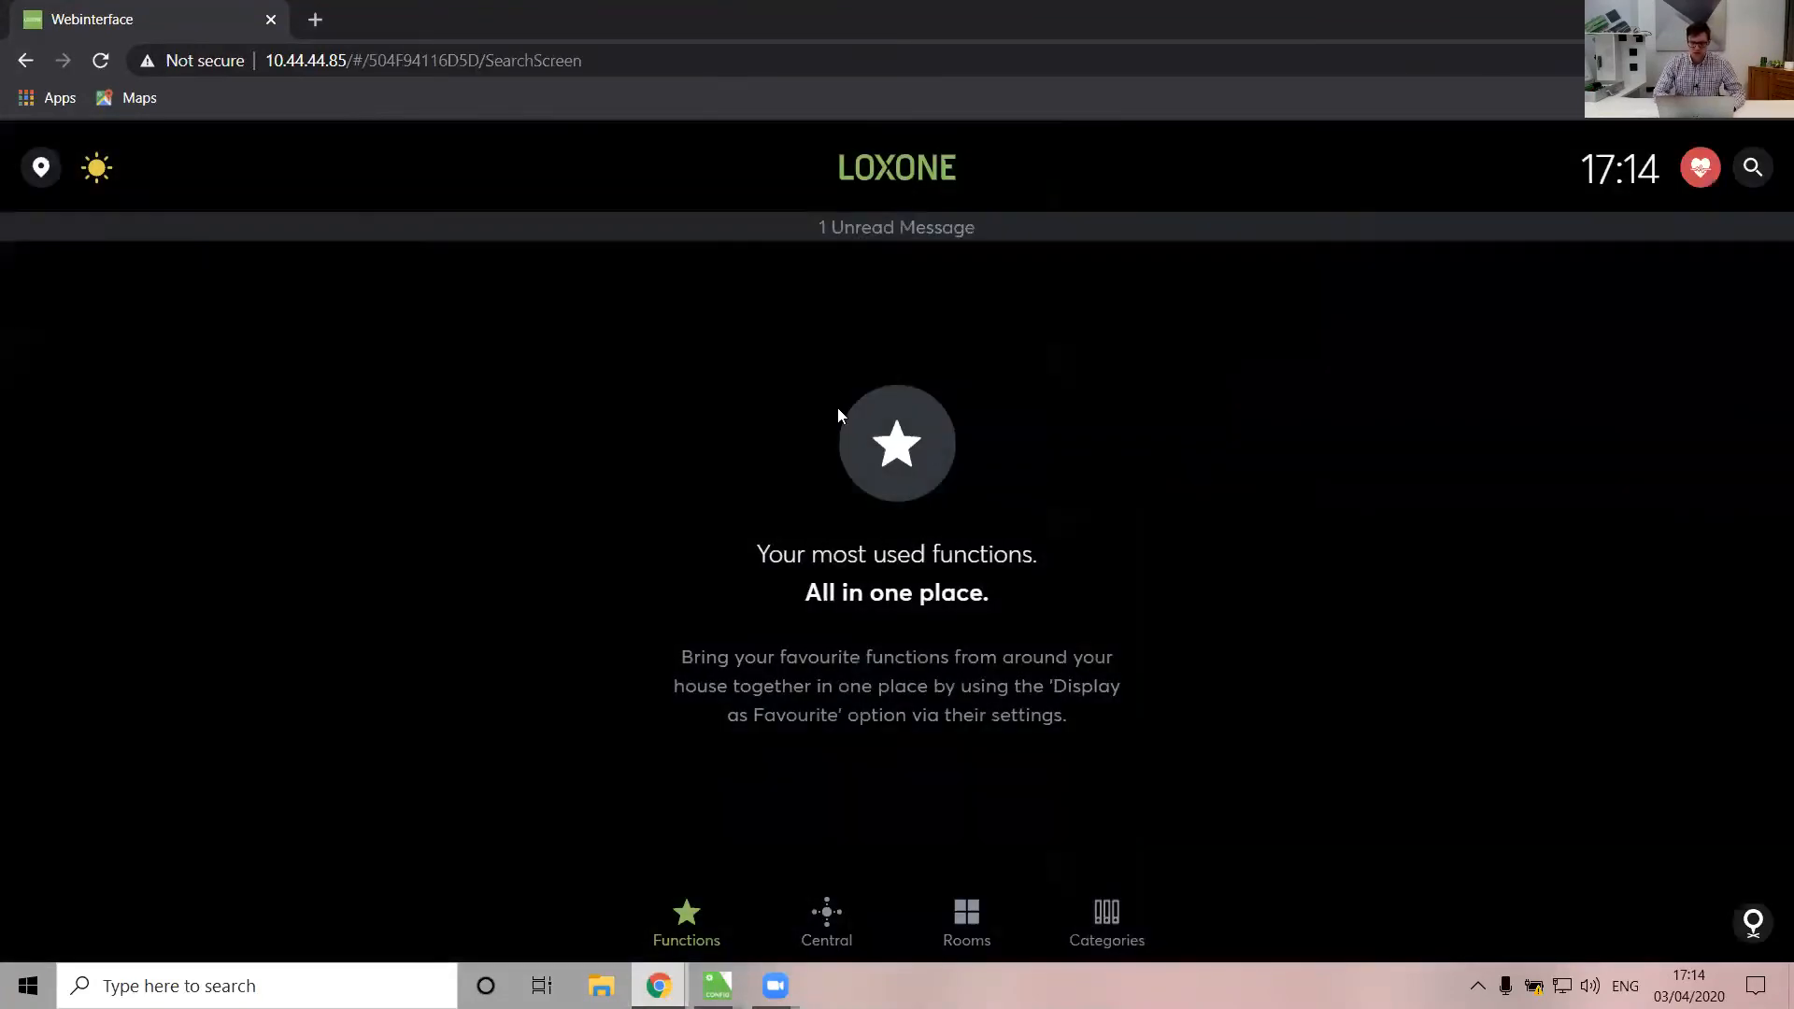
{"action": "left_click", "coordinate": [1761, 155]}
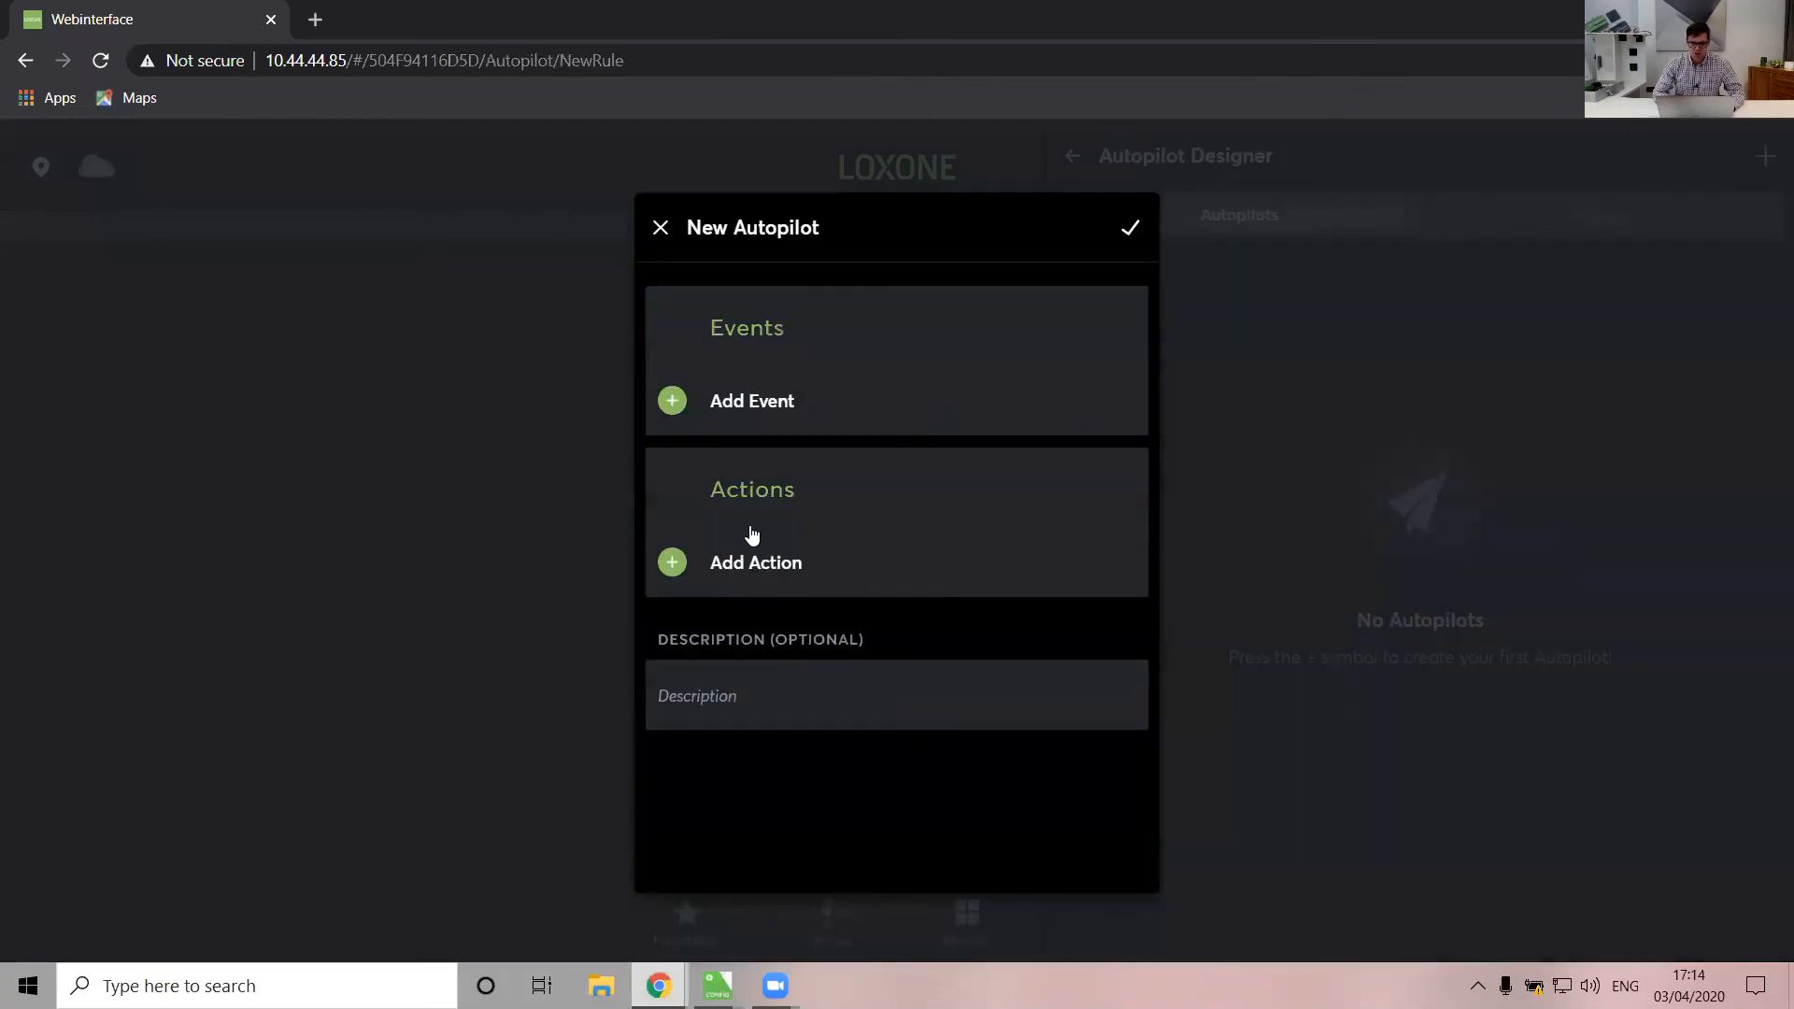
{"action": "left_click", "coordinate": [703, 405]}
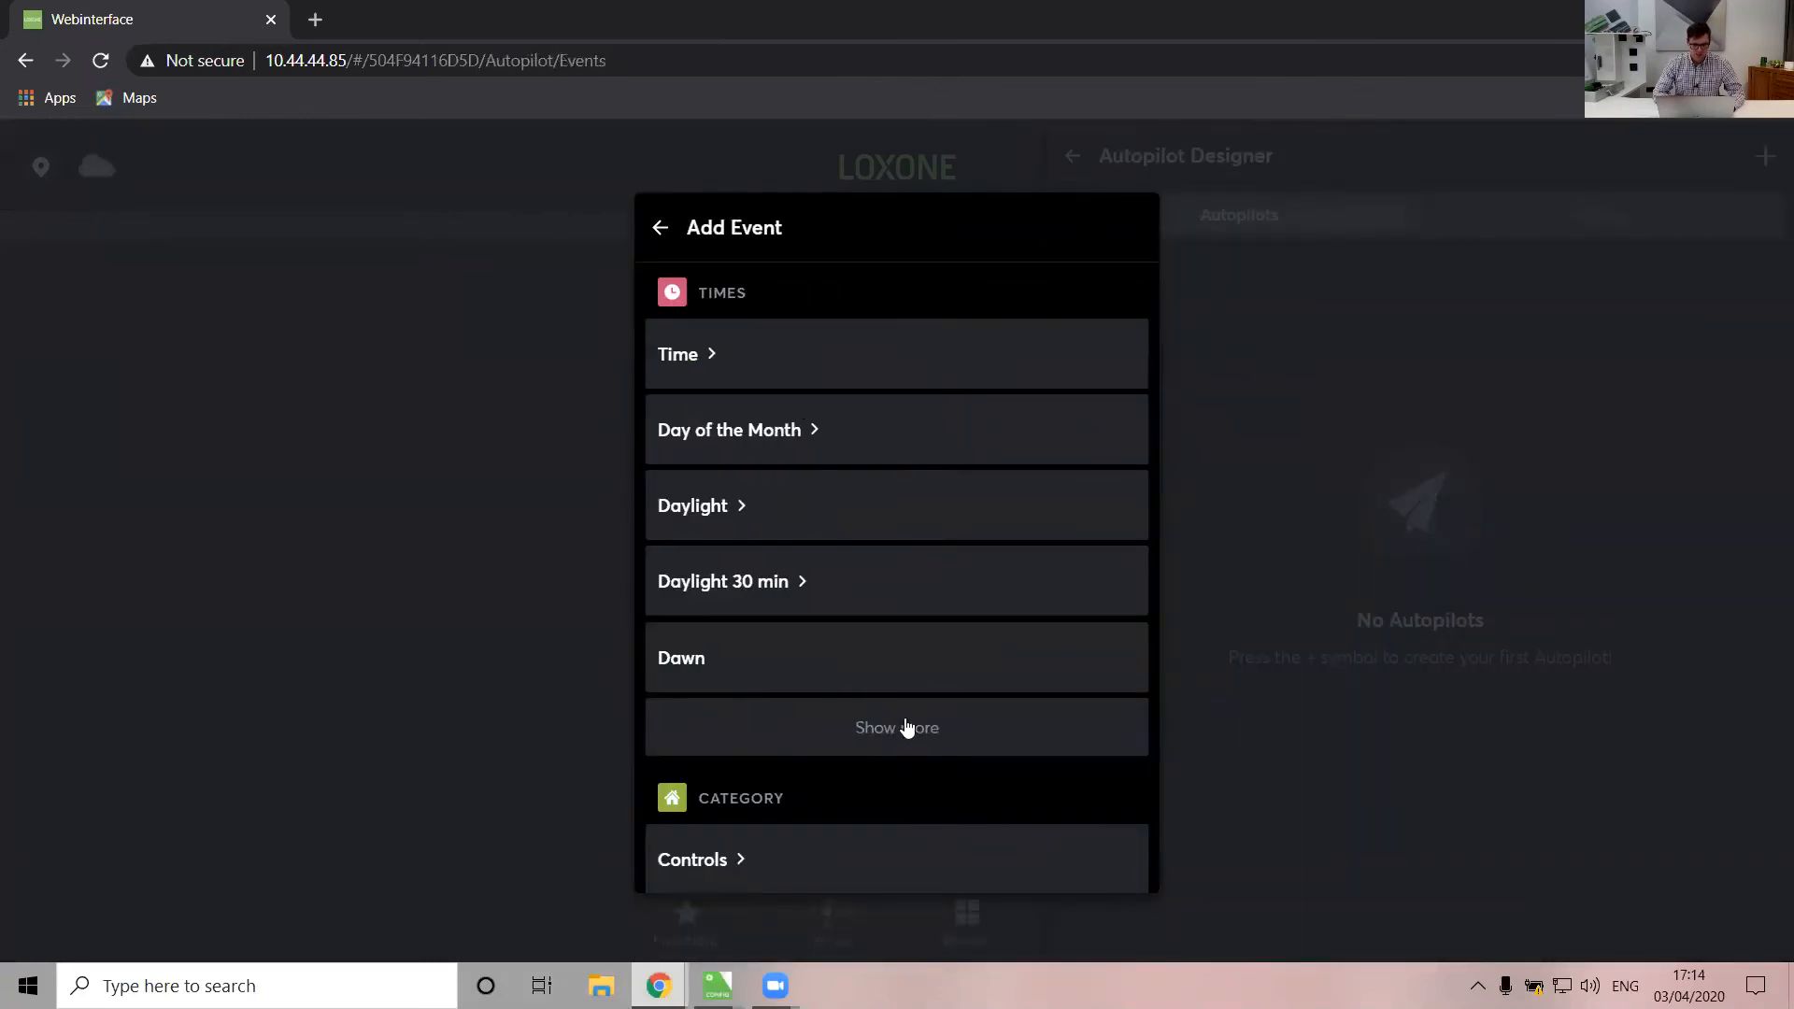
{"action": "scroll", "coordinate": [905, 727], "scroll_direction": "down", "scroll_amount": 6}
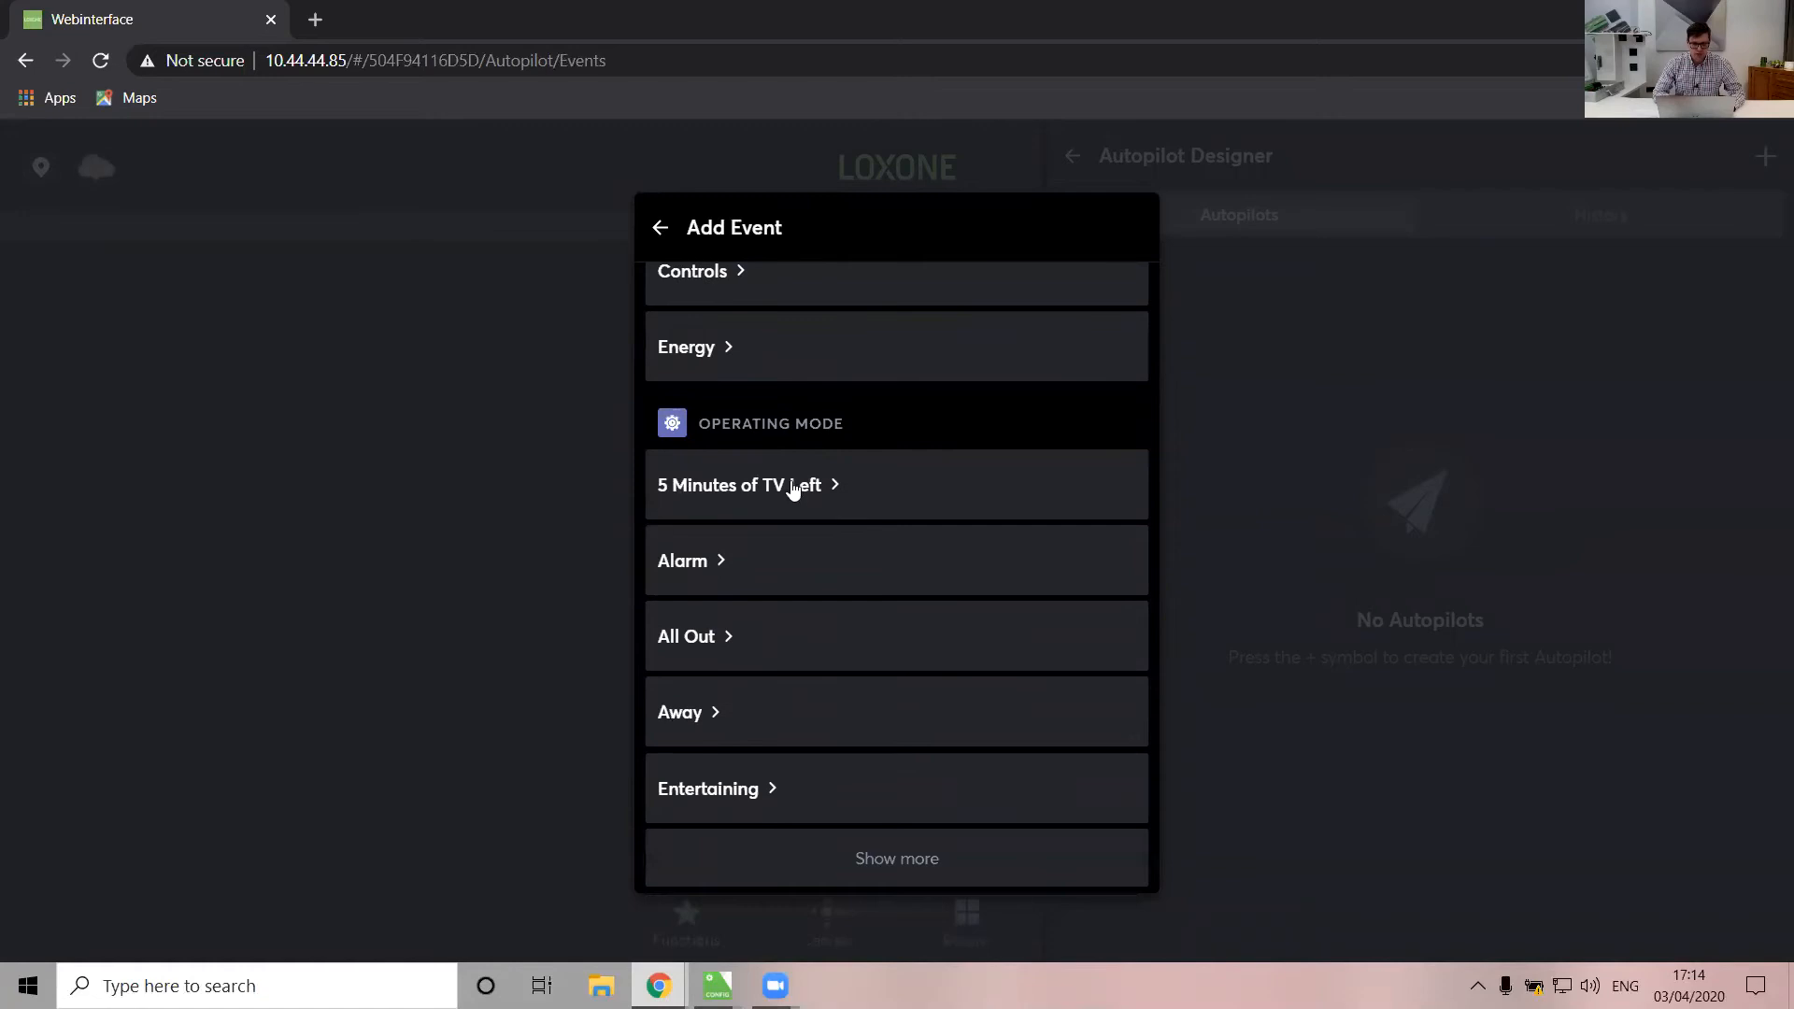
{"action": "left_click", "coordinate": [792, 490]}
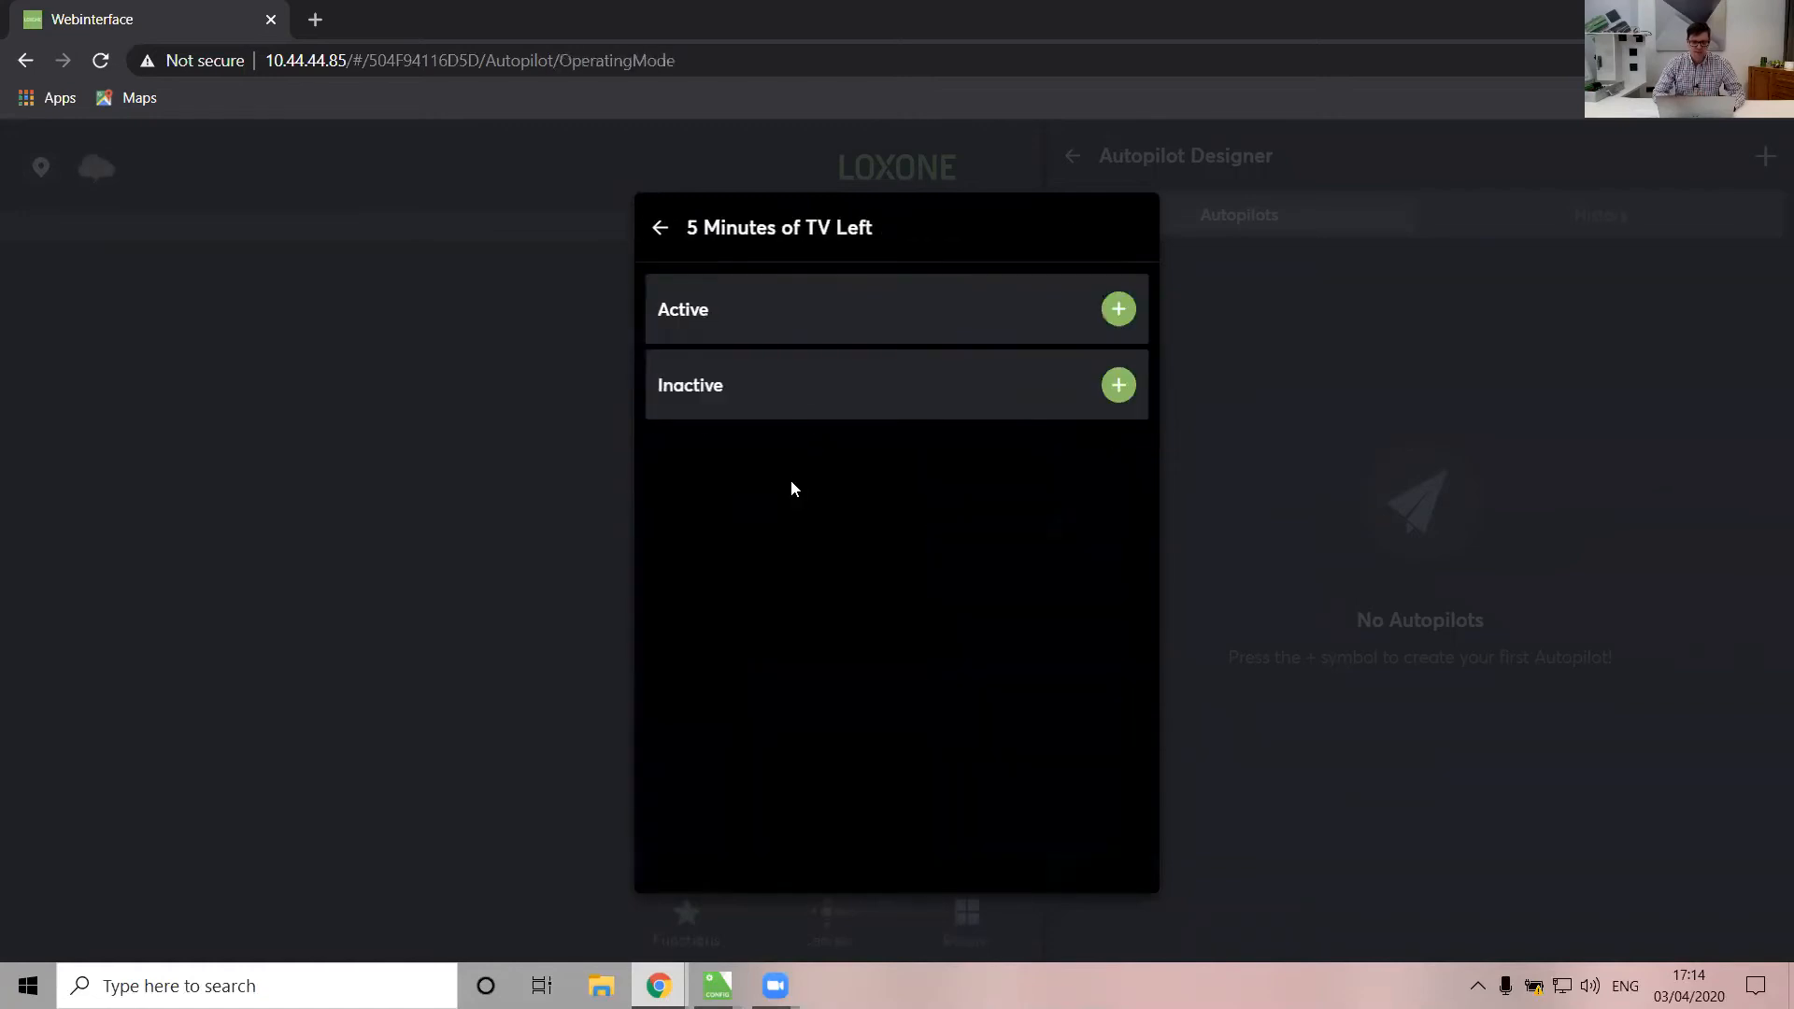
{"action": "left_click", "coordinate": [1118, 309]}
Add a Living Room Music text-to-speech action saying '5 Minutes Left'
{"action": "left_click", "coordinate": [746, 664]}
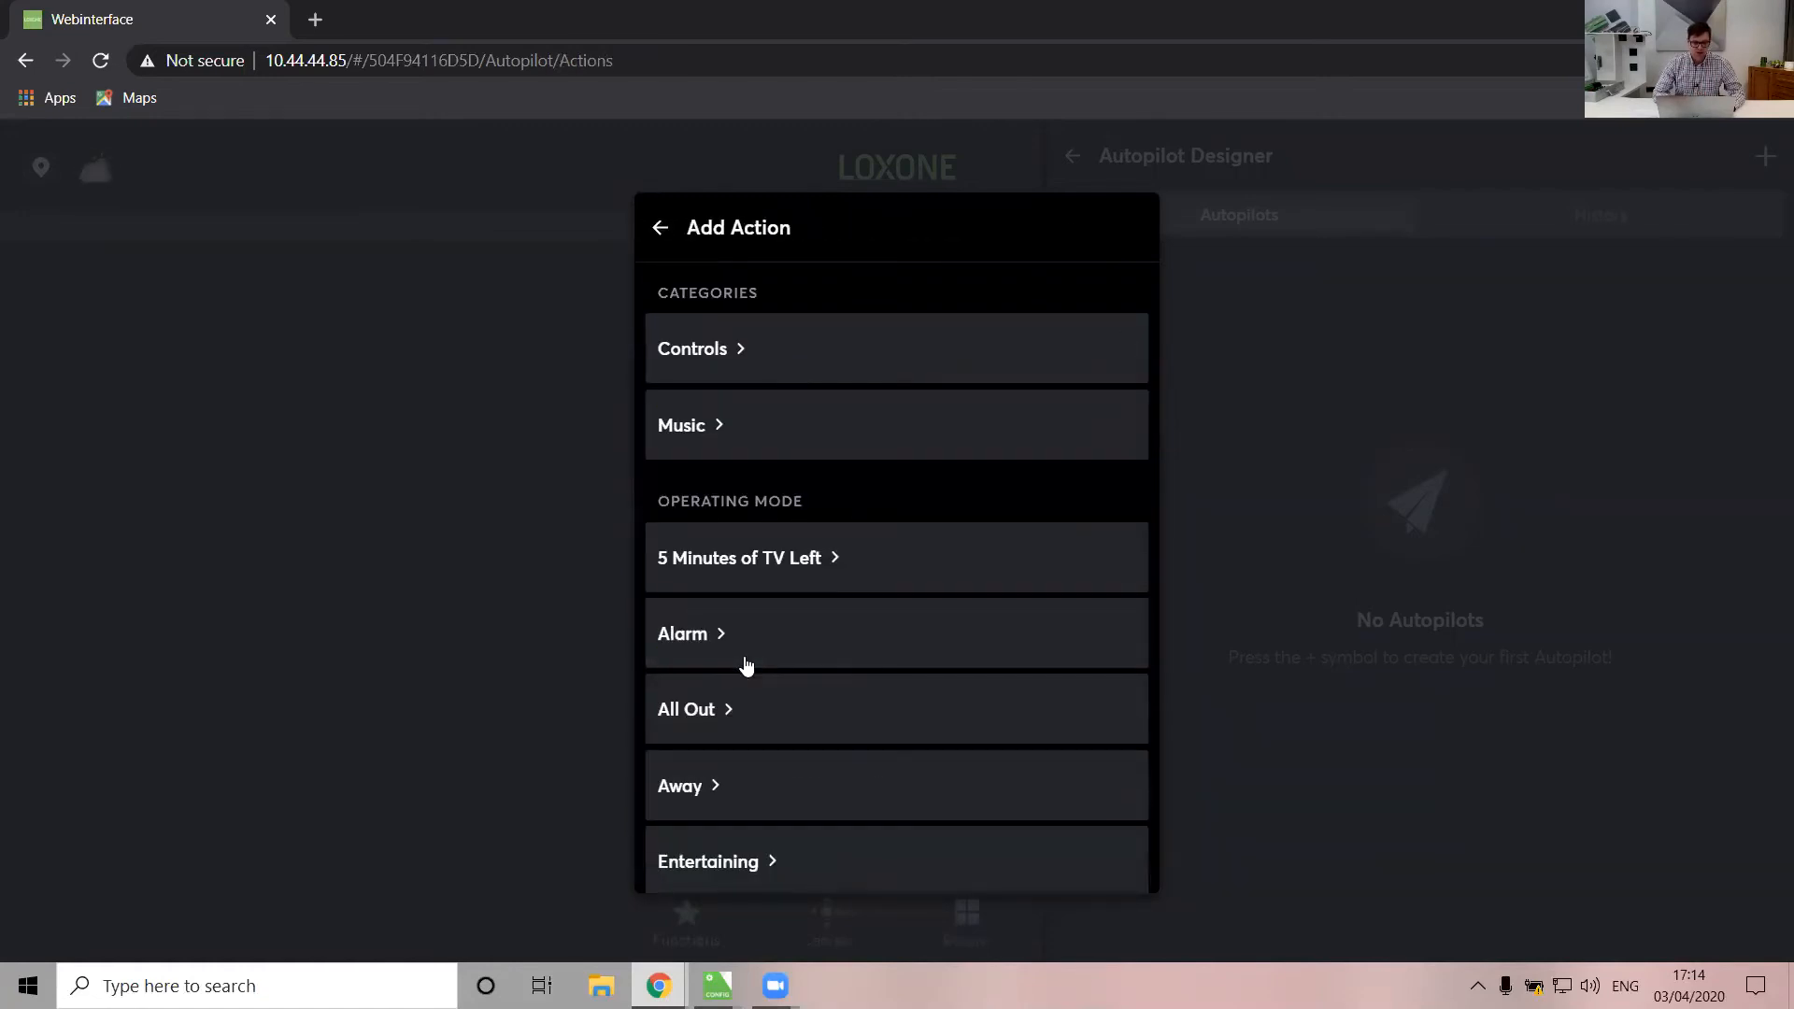
{"action": "scroll", "coordinate": [745, 664], "scroll_direction": "down", "scroll_amount": 4}
{"action": "scroll", "coordinate": [746, 664], "scroll_direction": "up", "scroll_amount": 4}
{"action": "scroll", "coordinate": [745, 664], "scroll_direction": "down", "scroll_amount": 1}
{"action": "scroll", "coordinate": [745, 664], "scroll_direction": "up", "scroll_amount": 1}
{"action": "left_click", "coordinate": [708, 428]}
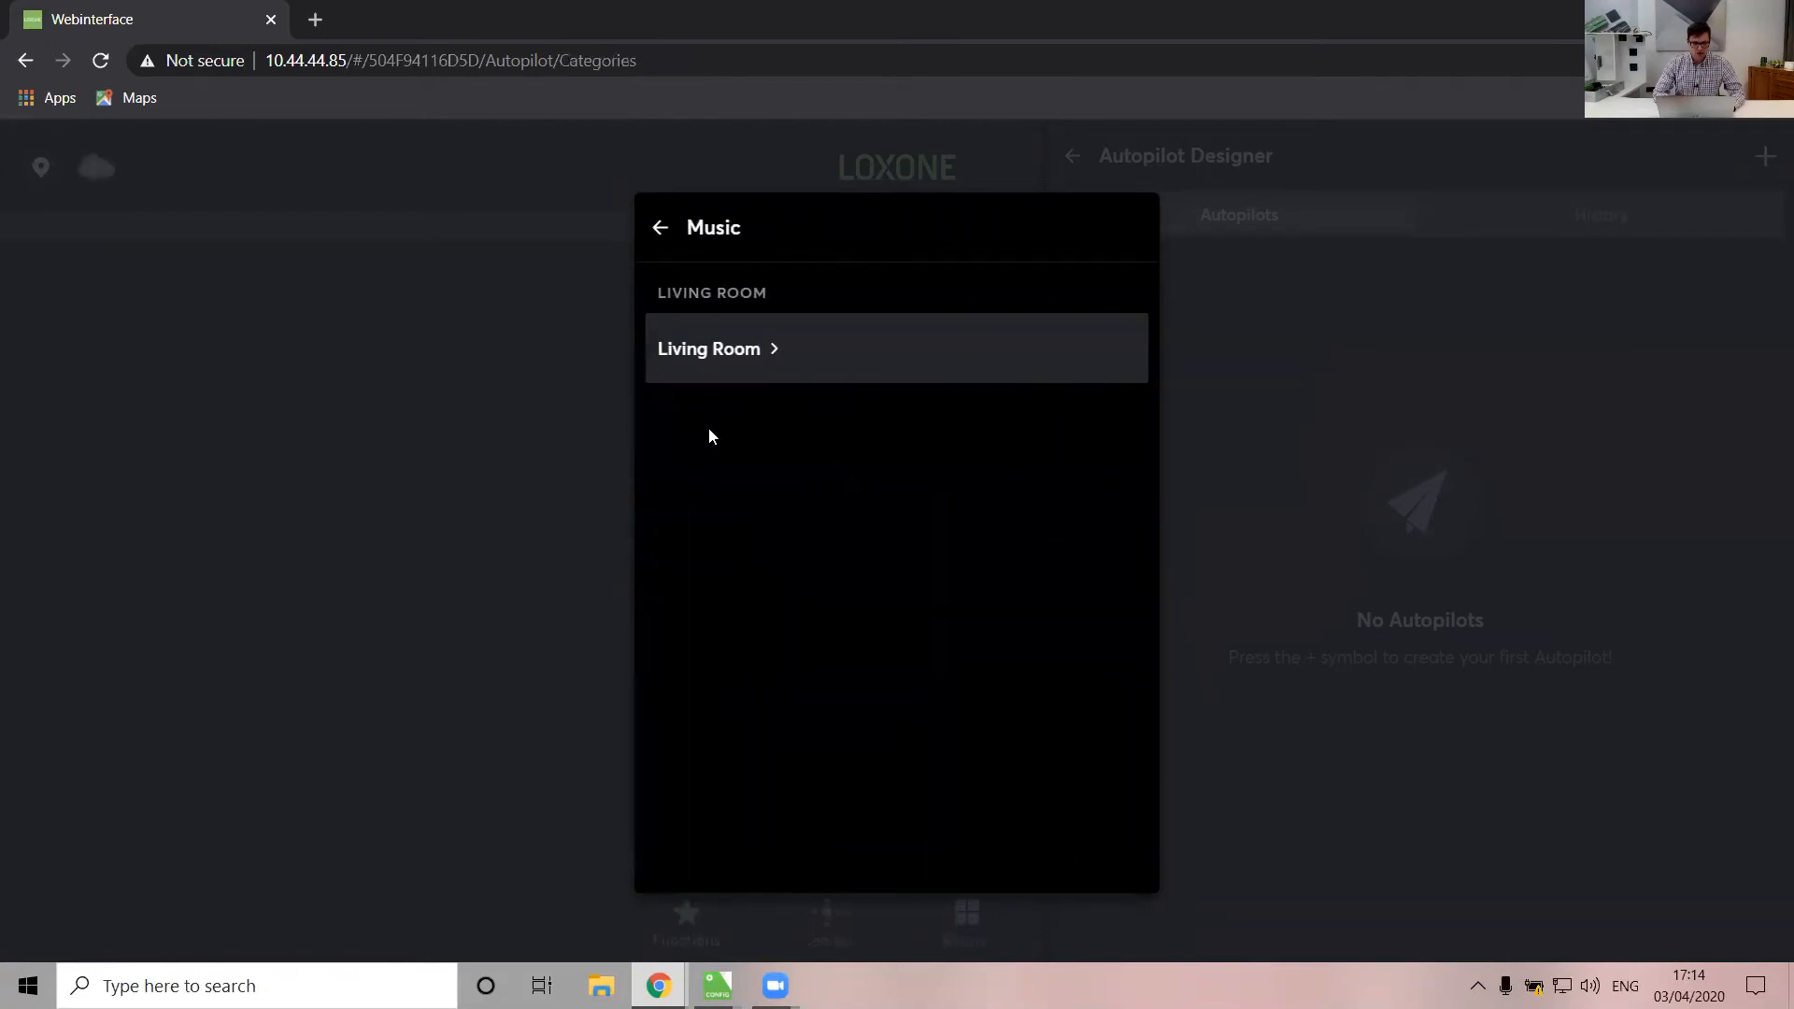
{"action": "left_click", "coordinate": [771, 361]}
{"action": "scroll", "coordinate": [804, 654], "scroll_direction": "down", "scroll_amount": 4}
{"action": "left_click", "coordinate": [723, 764]}
{"action": "type", "text": "% minutes"}
{"action": "key", "text": "BackSpace"}
{"action": "key", "text": "BackSpace"}
{"action": "key", "text": "BackSpace"}
{"action": "key", "text": "BackSpace"}
{"action": "key", "text": "BackSpace"}
{"action": "key", "text": "BackSpace"}
{"action": "key", "text": "BackSpace"}
{"action": "key", "text": "BackSpace"}
{"action": "type", "text": "5 Min"}
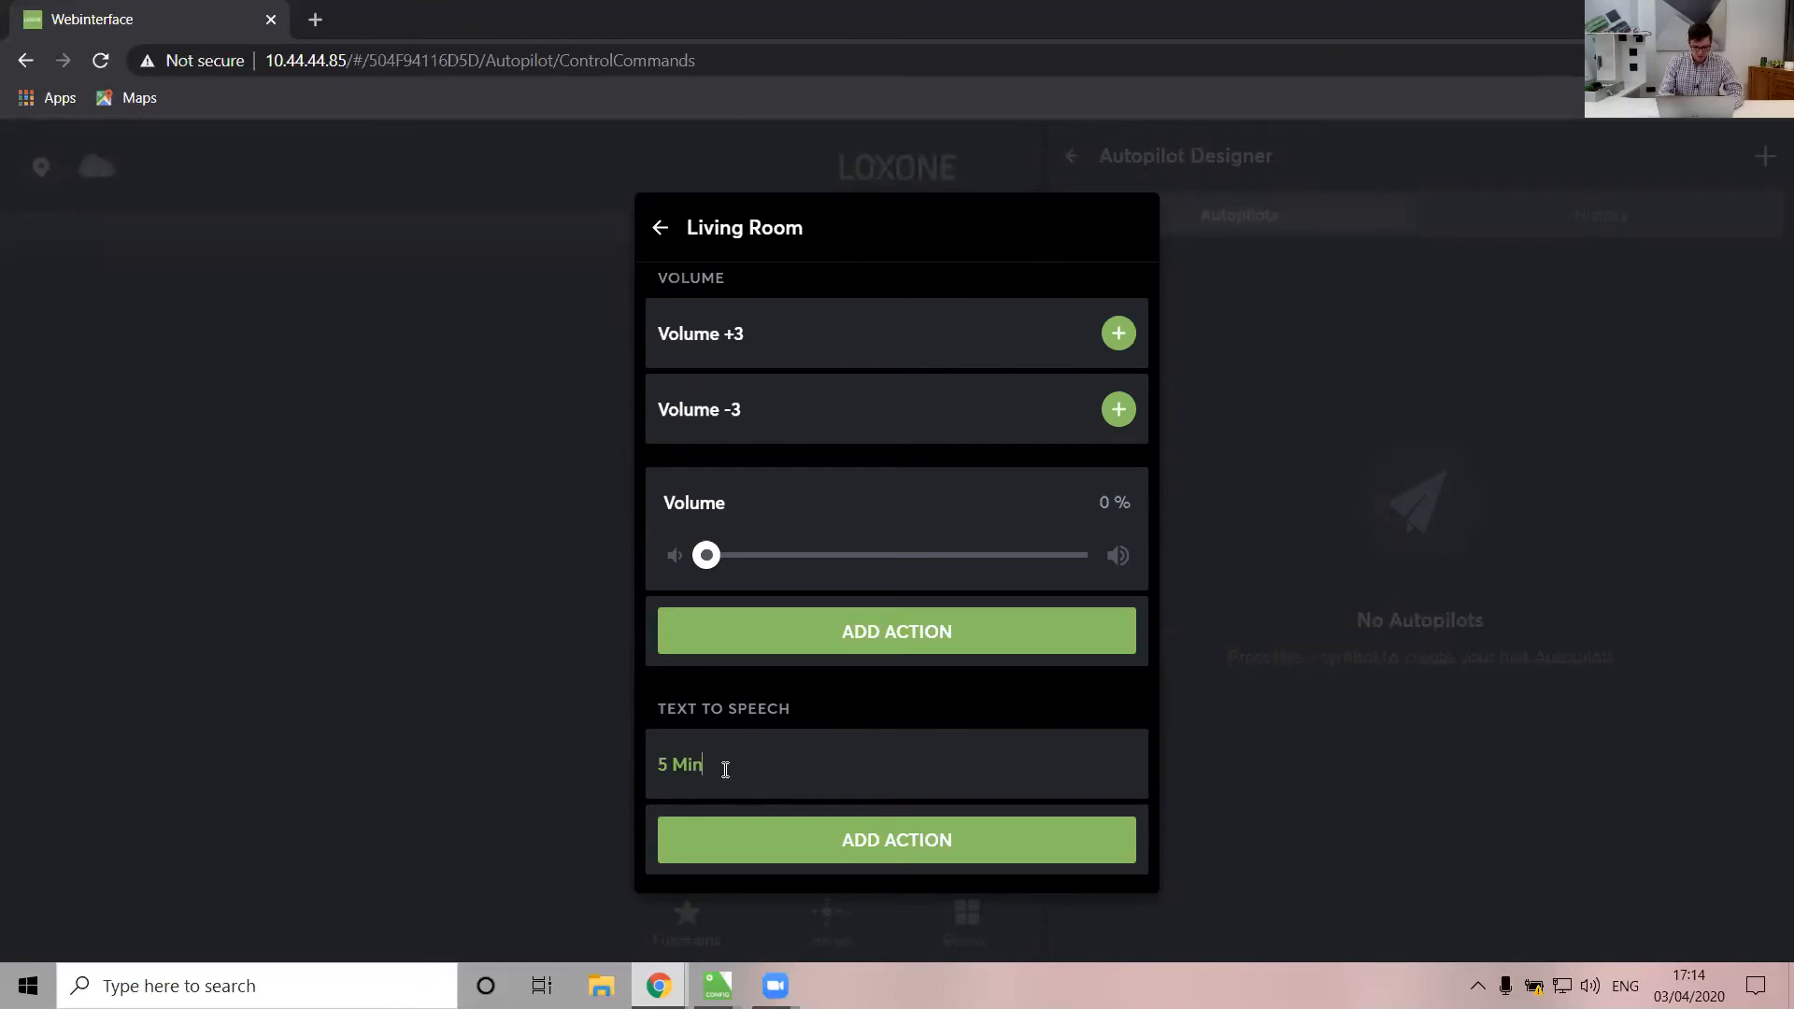
{"action": "type", "text": "utes Left of TV"}
{"action": "left_click", "coordinate": [935, 842]}
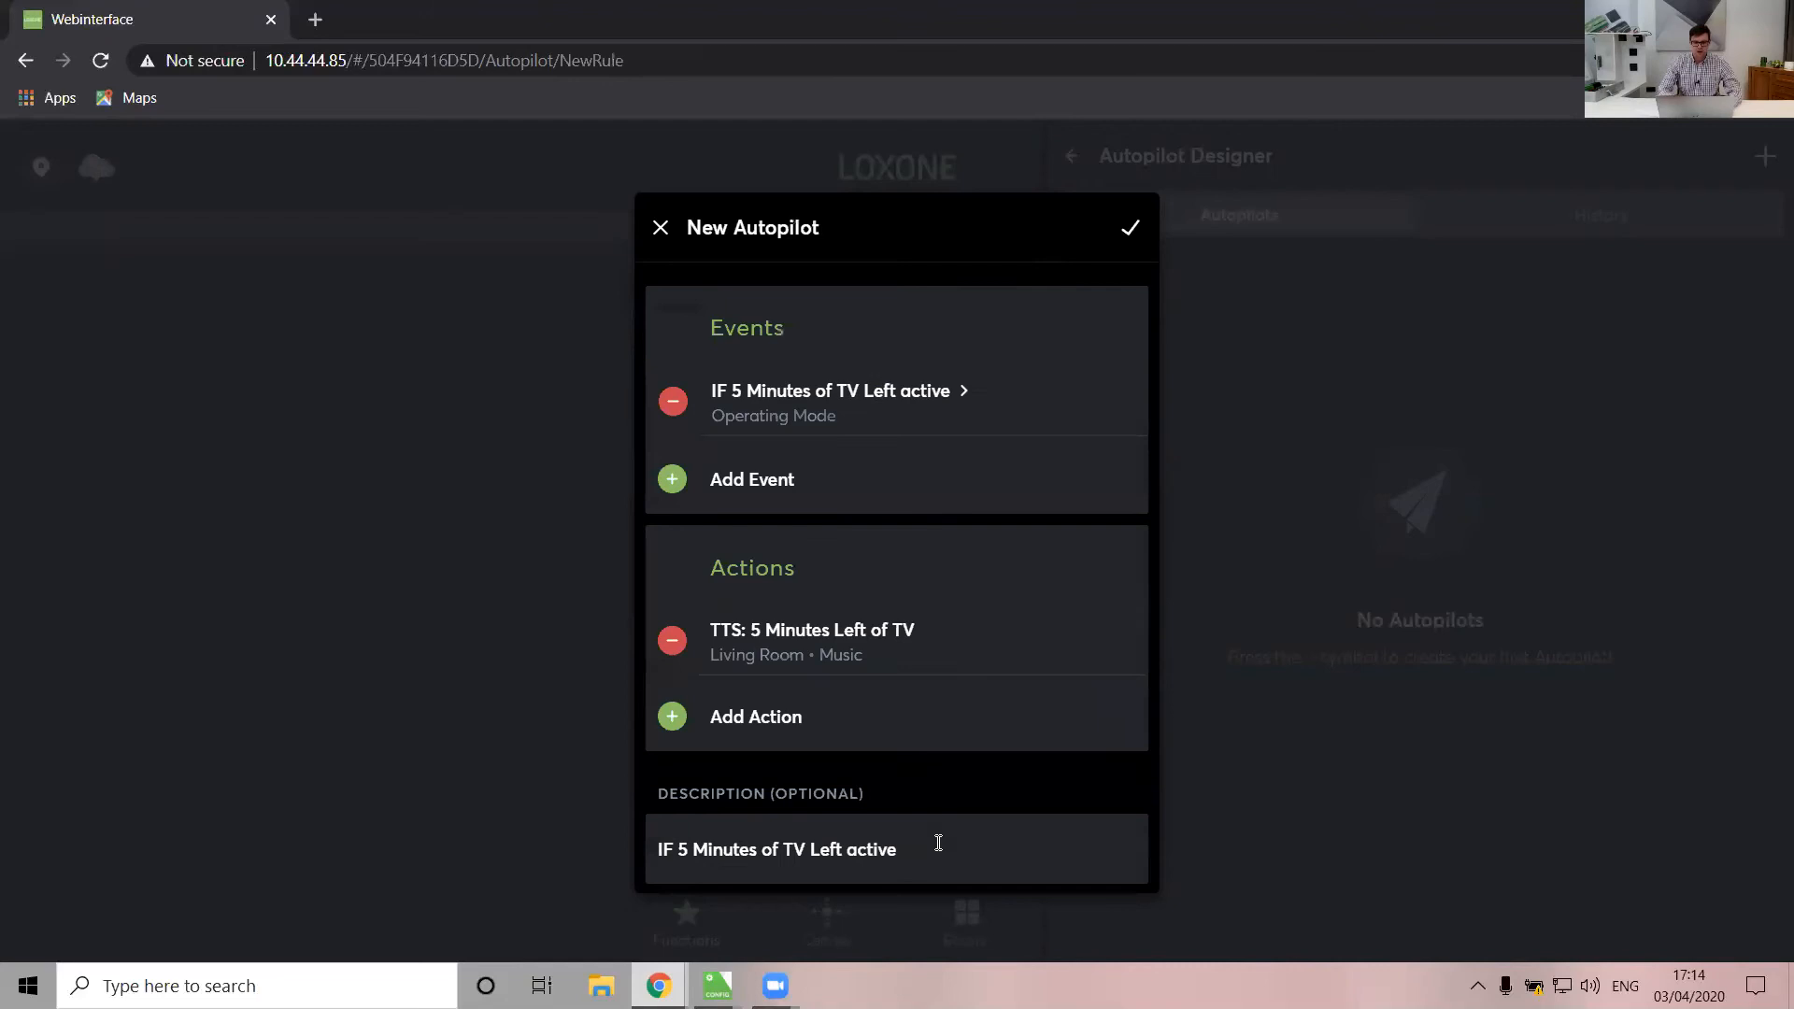
Save the new autopilot and verify it is enabled in the Autopilot Designer
{"action": "left_click", "coordinate": [1131, 229]}
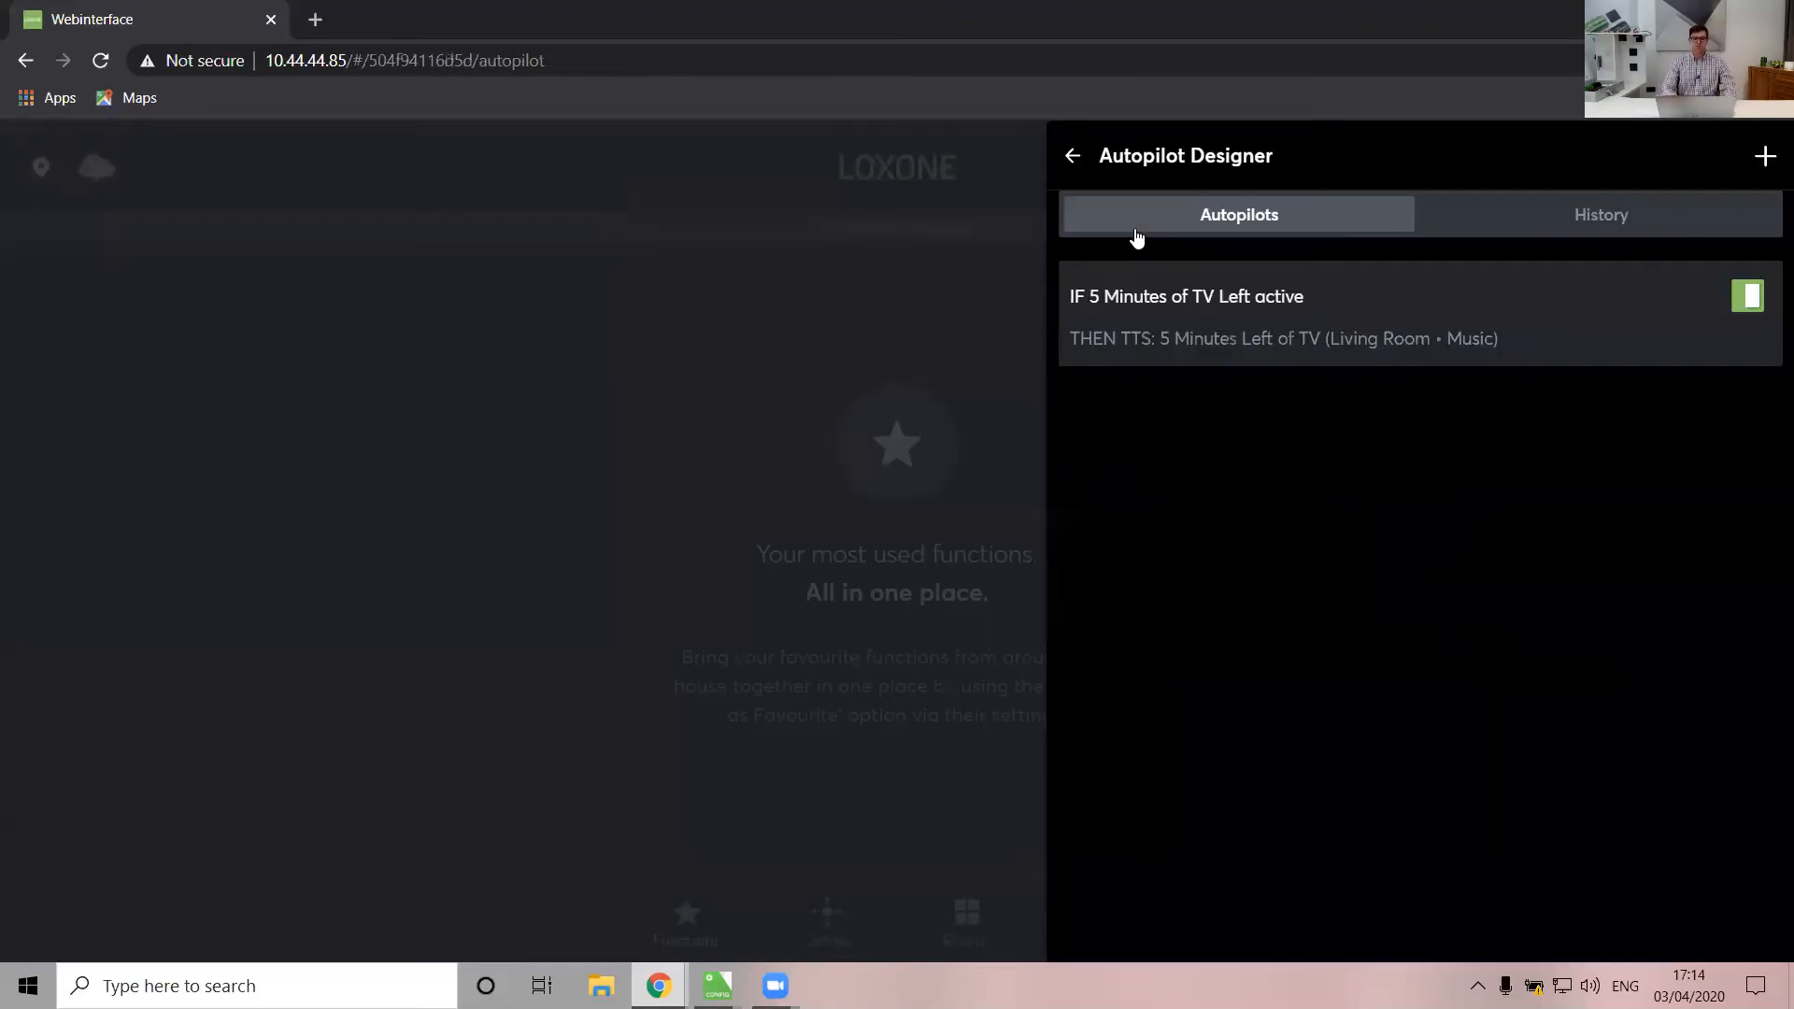
{"action": "left_click", "coordinate": [352, 610]}
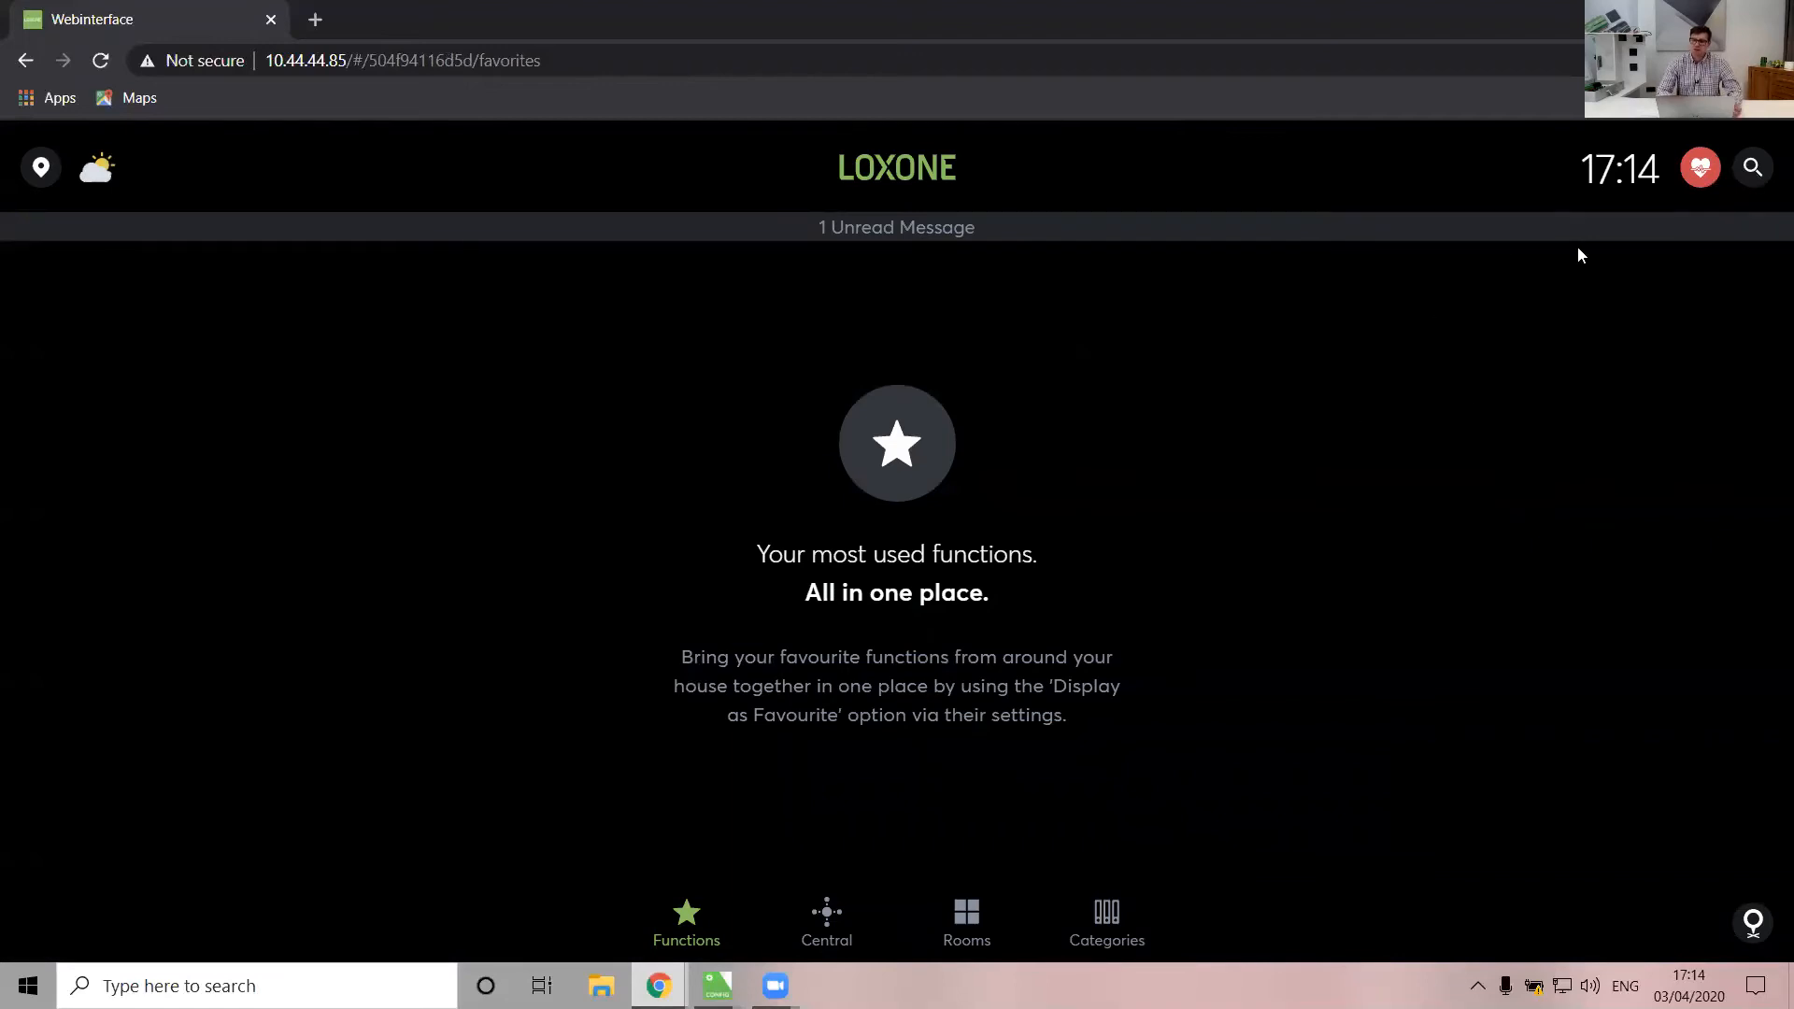
{"action": "left_click", "coordinate": [1751, 168]}
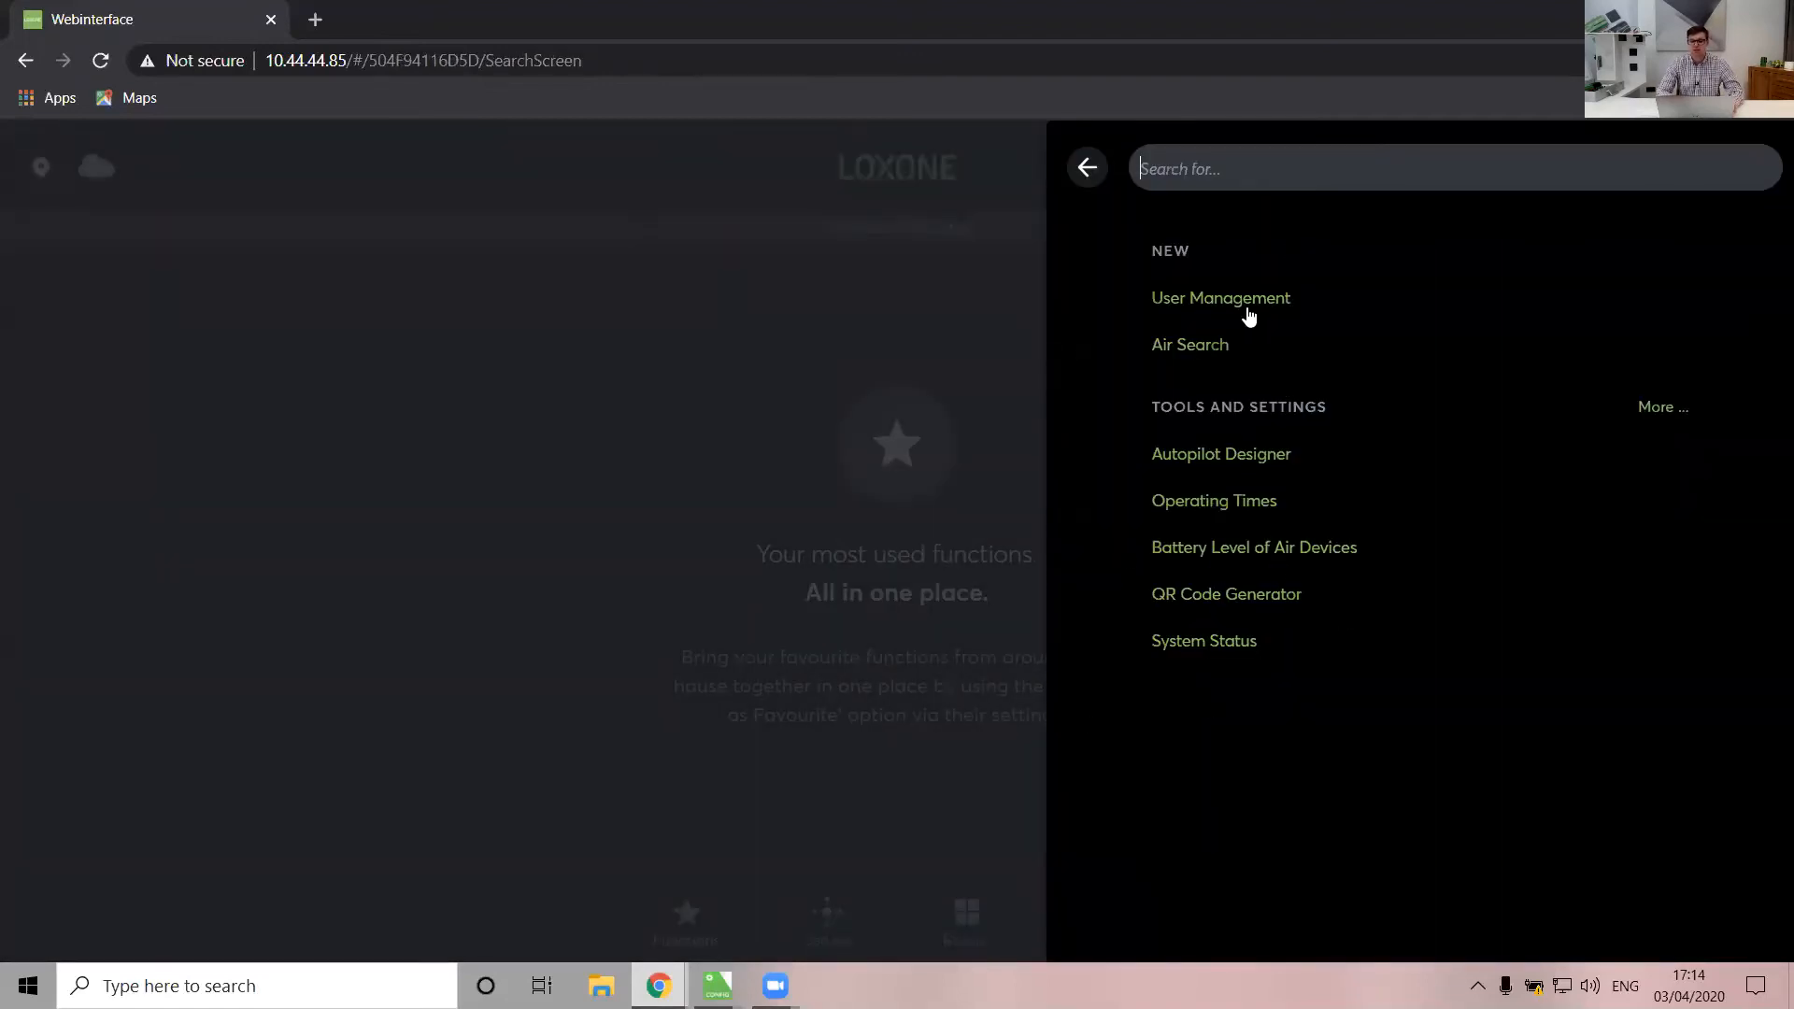
{"action": "left_click", "coordinate": [1214, 457]}
{"action": "left_click", "coordinate": [1752, 300]}
{"action": "left_click", "coordinate": [1745, 303]}
{"action": "left_click", "coordinate": [1744, 301]}
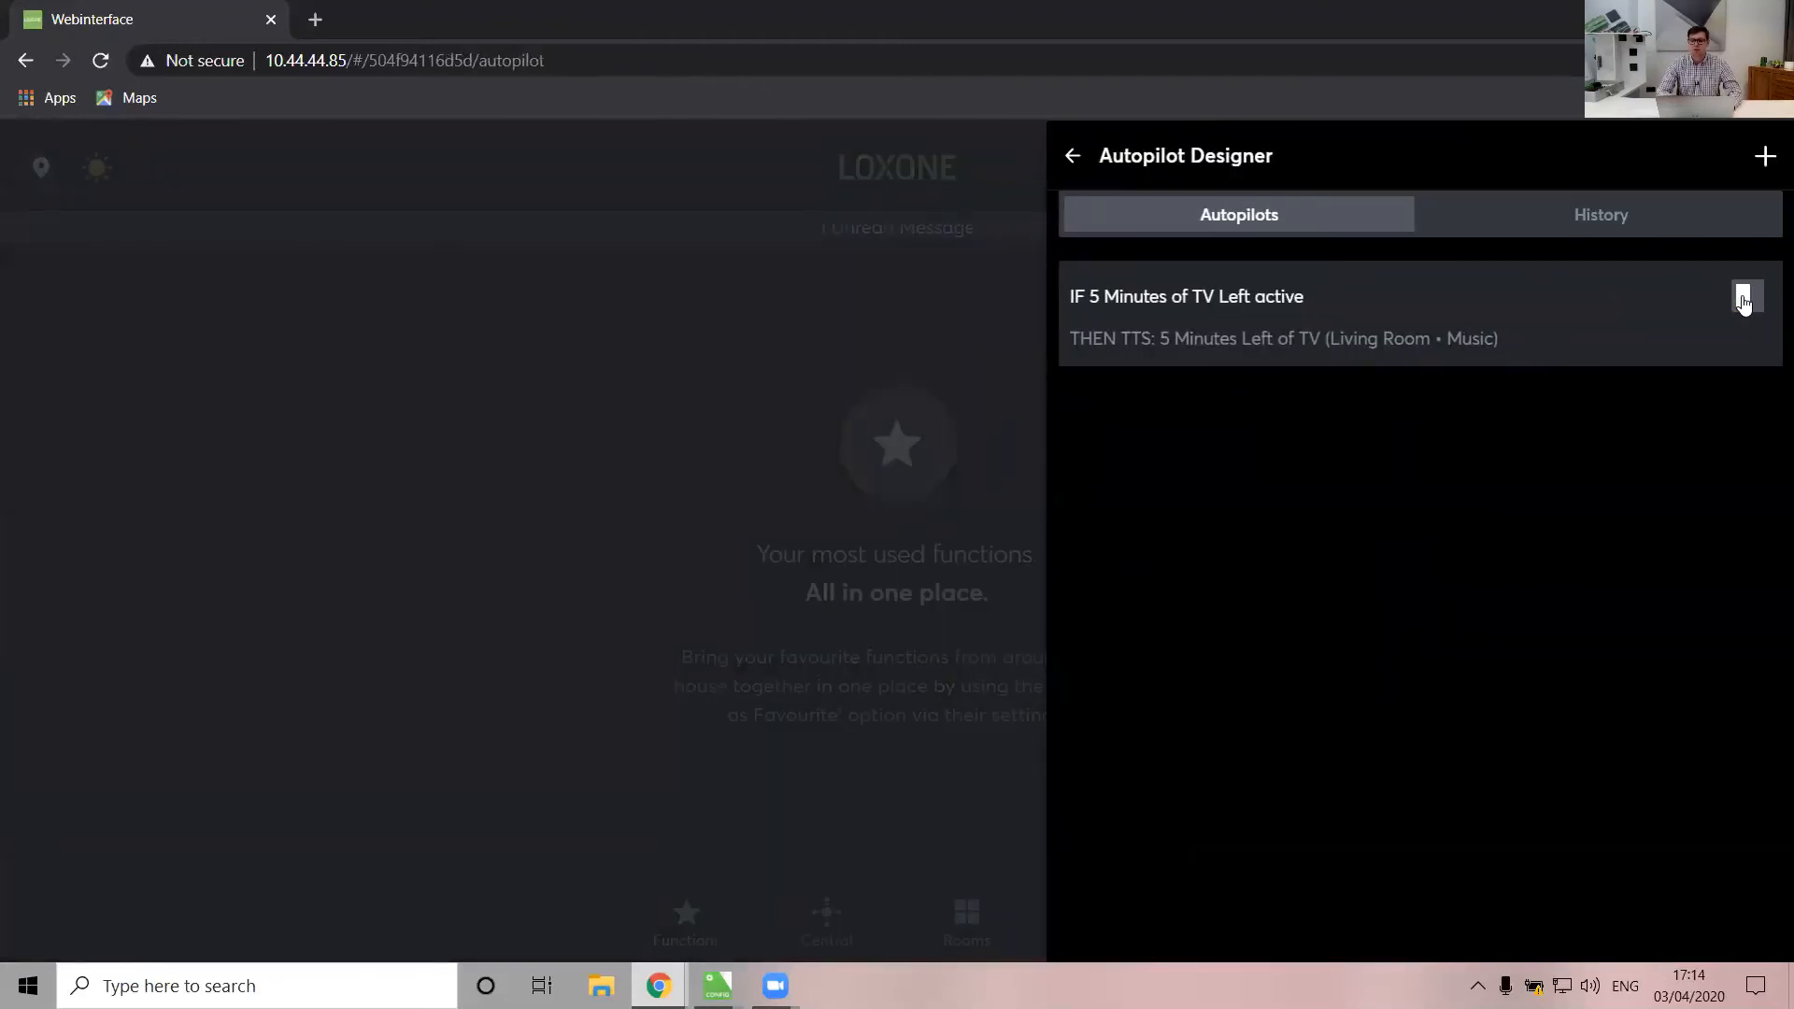
{"action": "left_click", "coordinate": [1745, 301]}
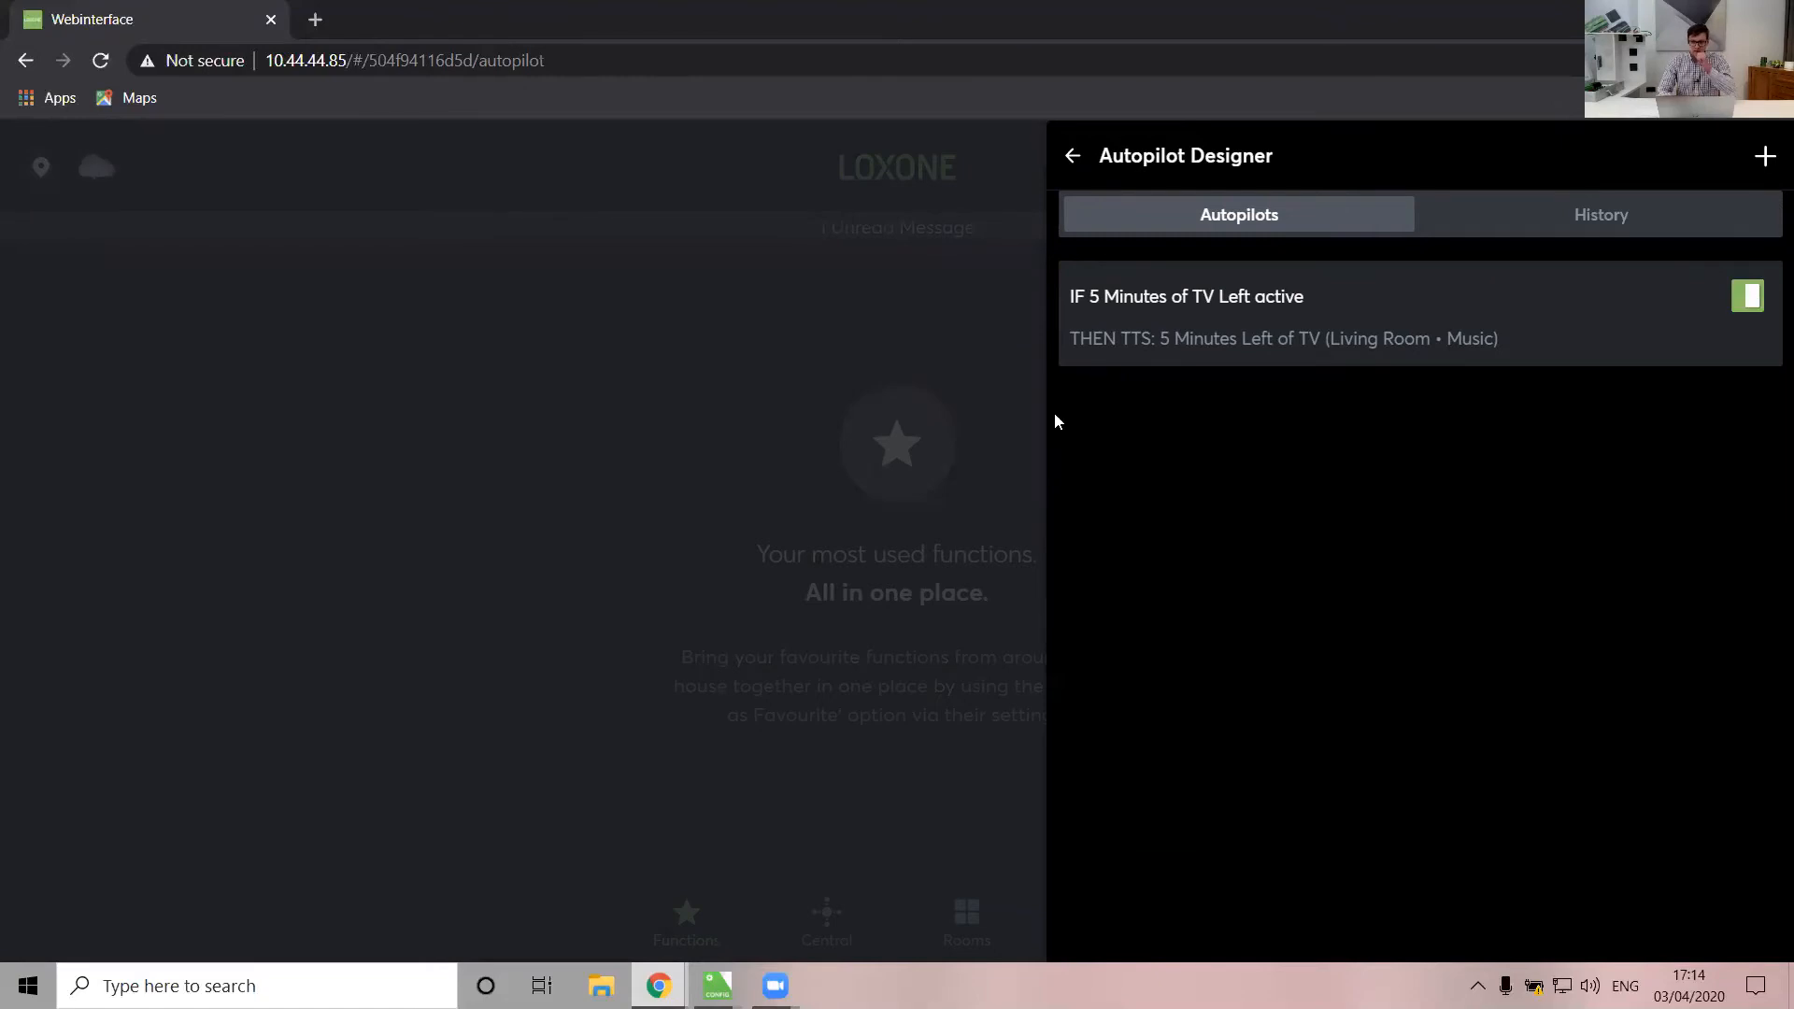
Return to the TV Time Counter project in Loxone Config
{"action": "left_click", "coordinate": [735, 844]}
{"action": "mouse_move", "coordinate": [716, 986]}
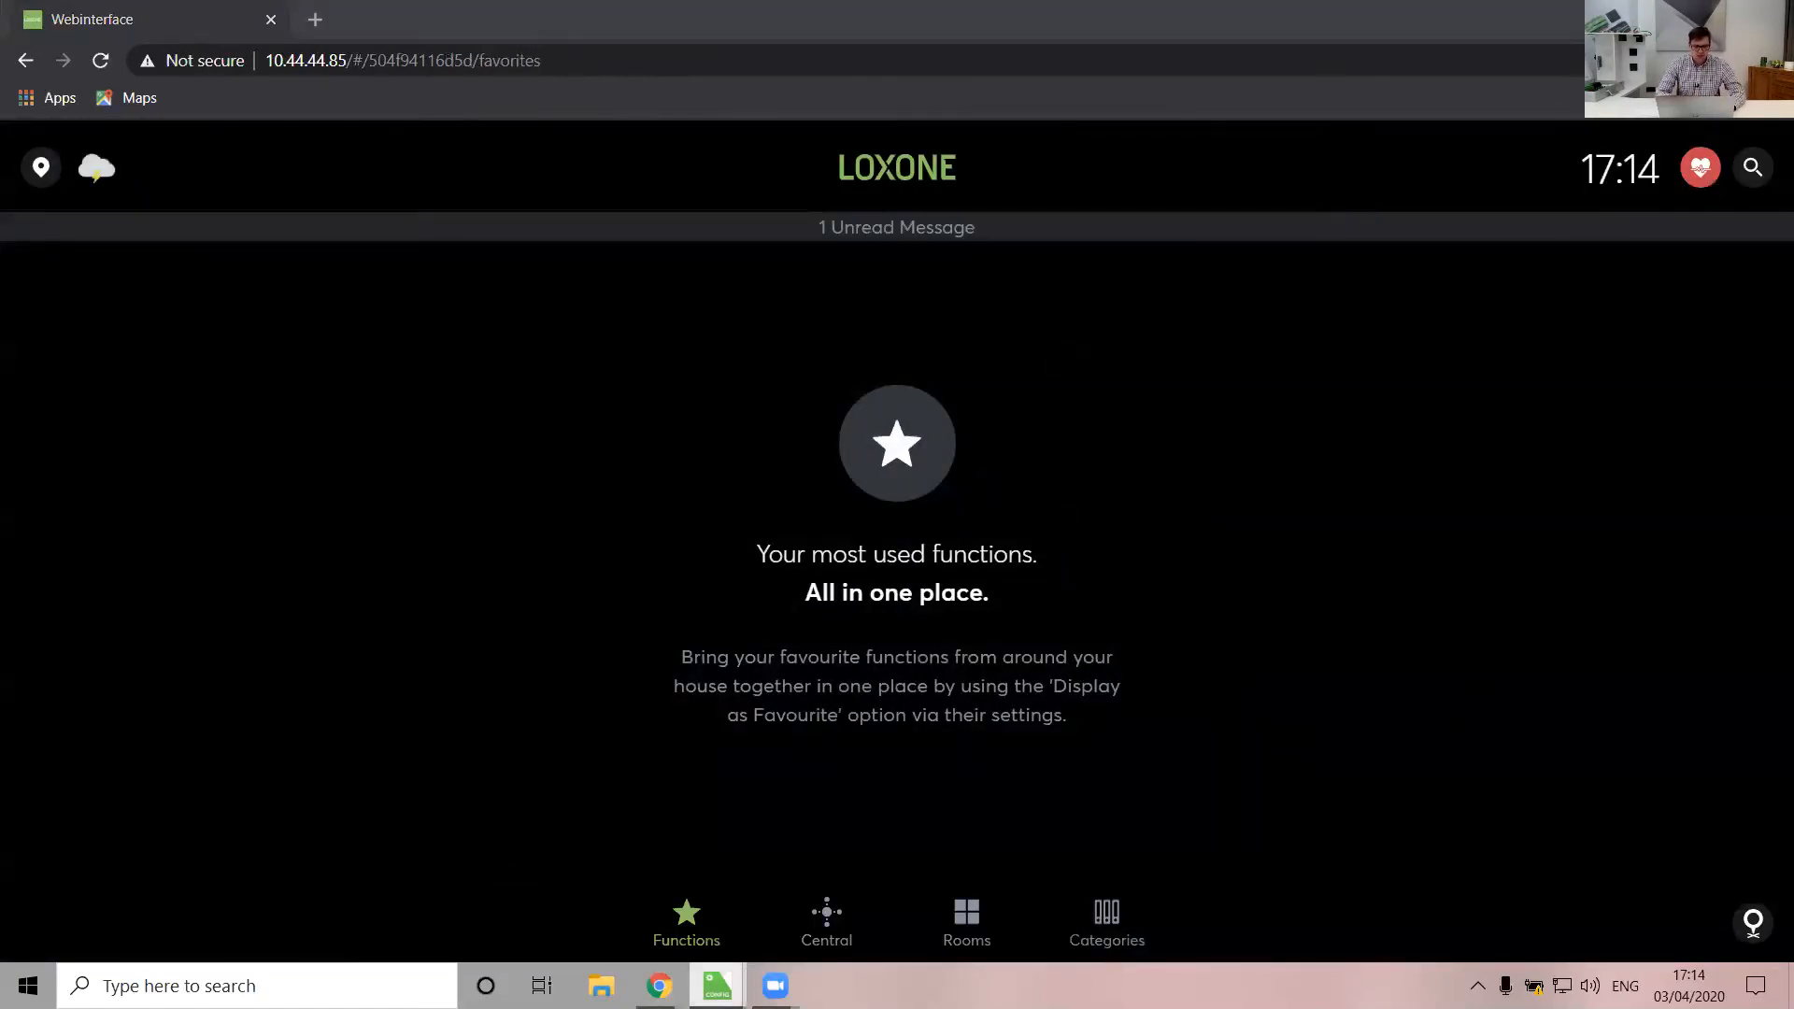
{"action": "left_click", "coordinate": [939, 898]}
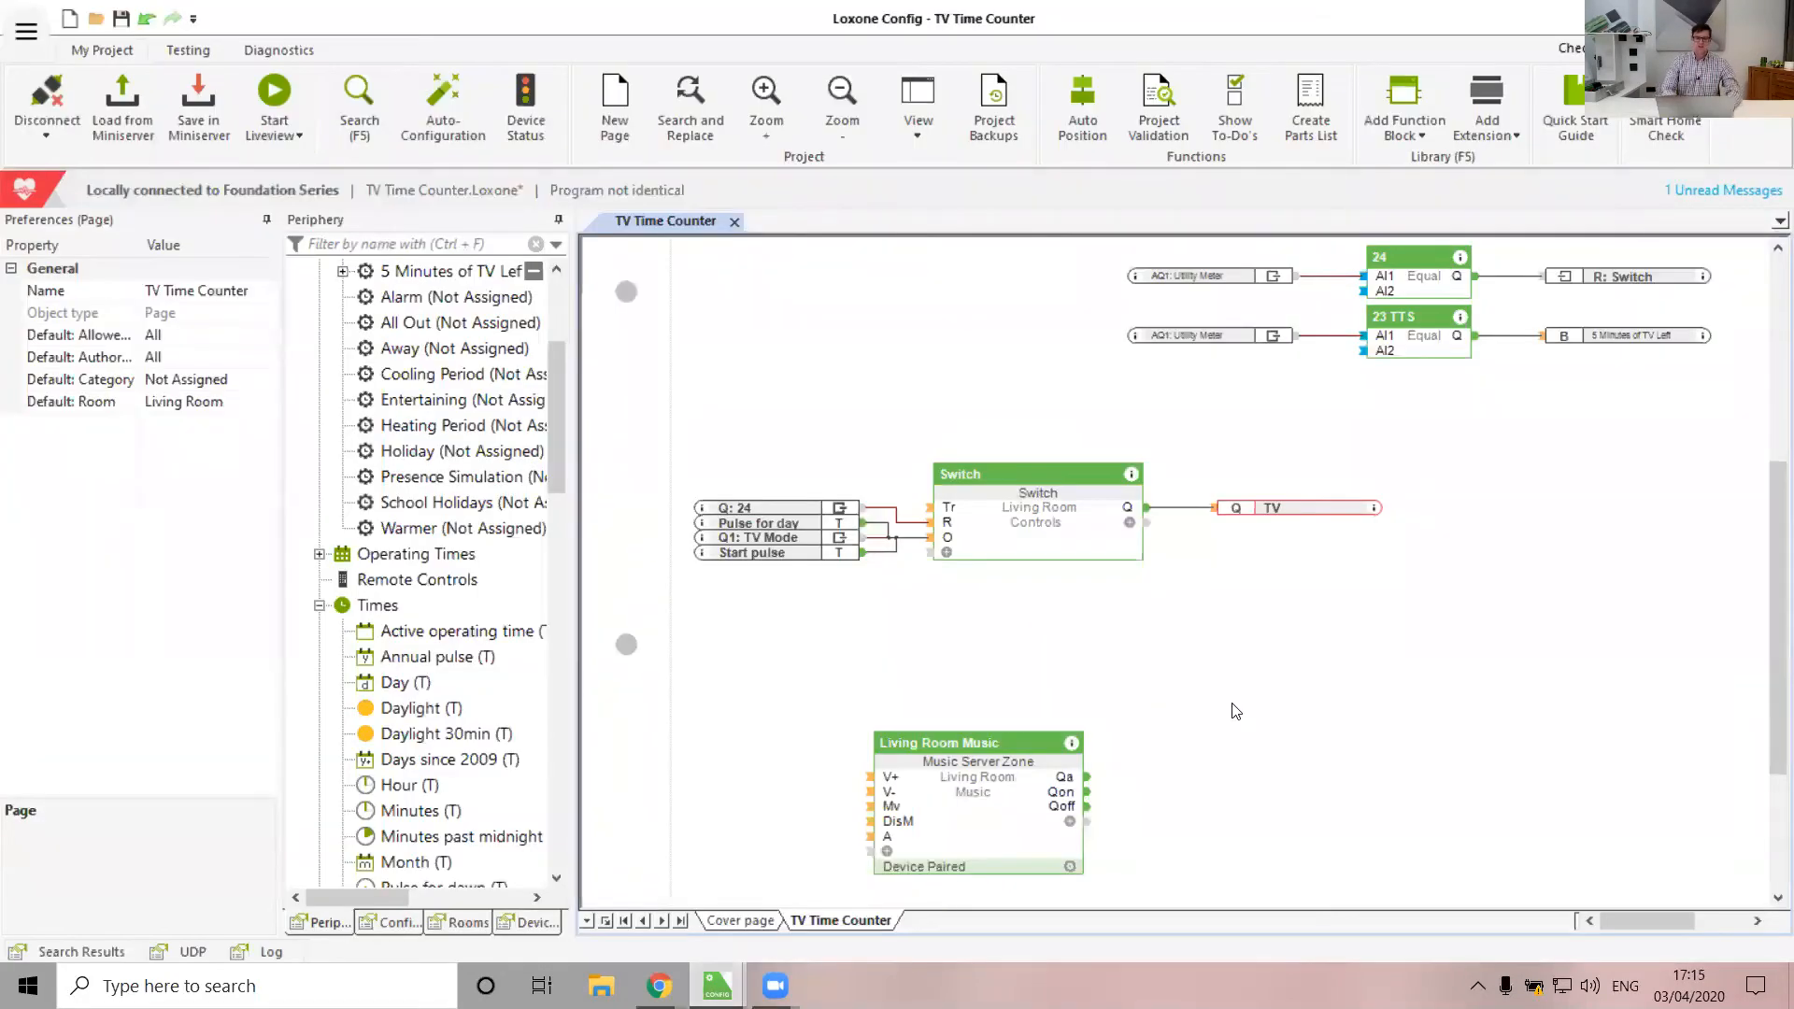
Create a Parents user group with Web Interface, Operating Times and Autopilot Designer rights
{"action": "left_click", "coordinate": [1006, 518]}
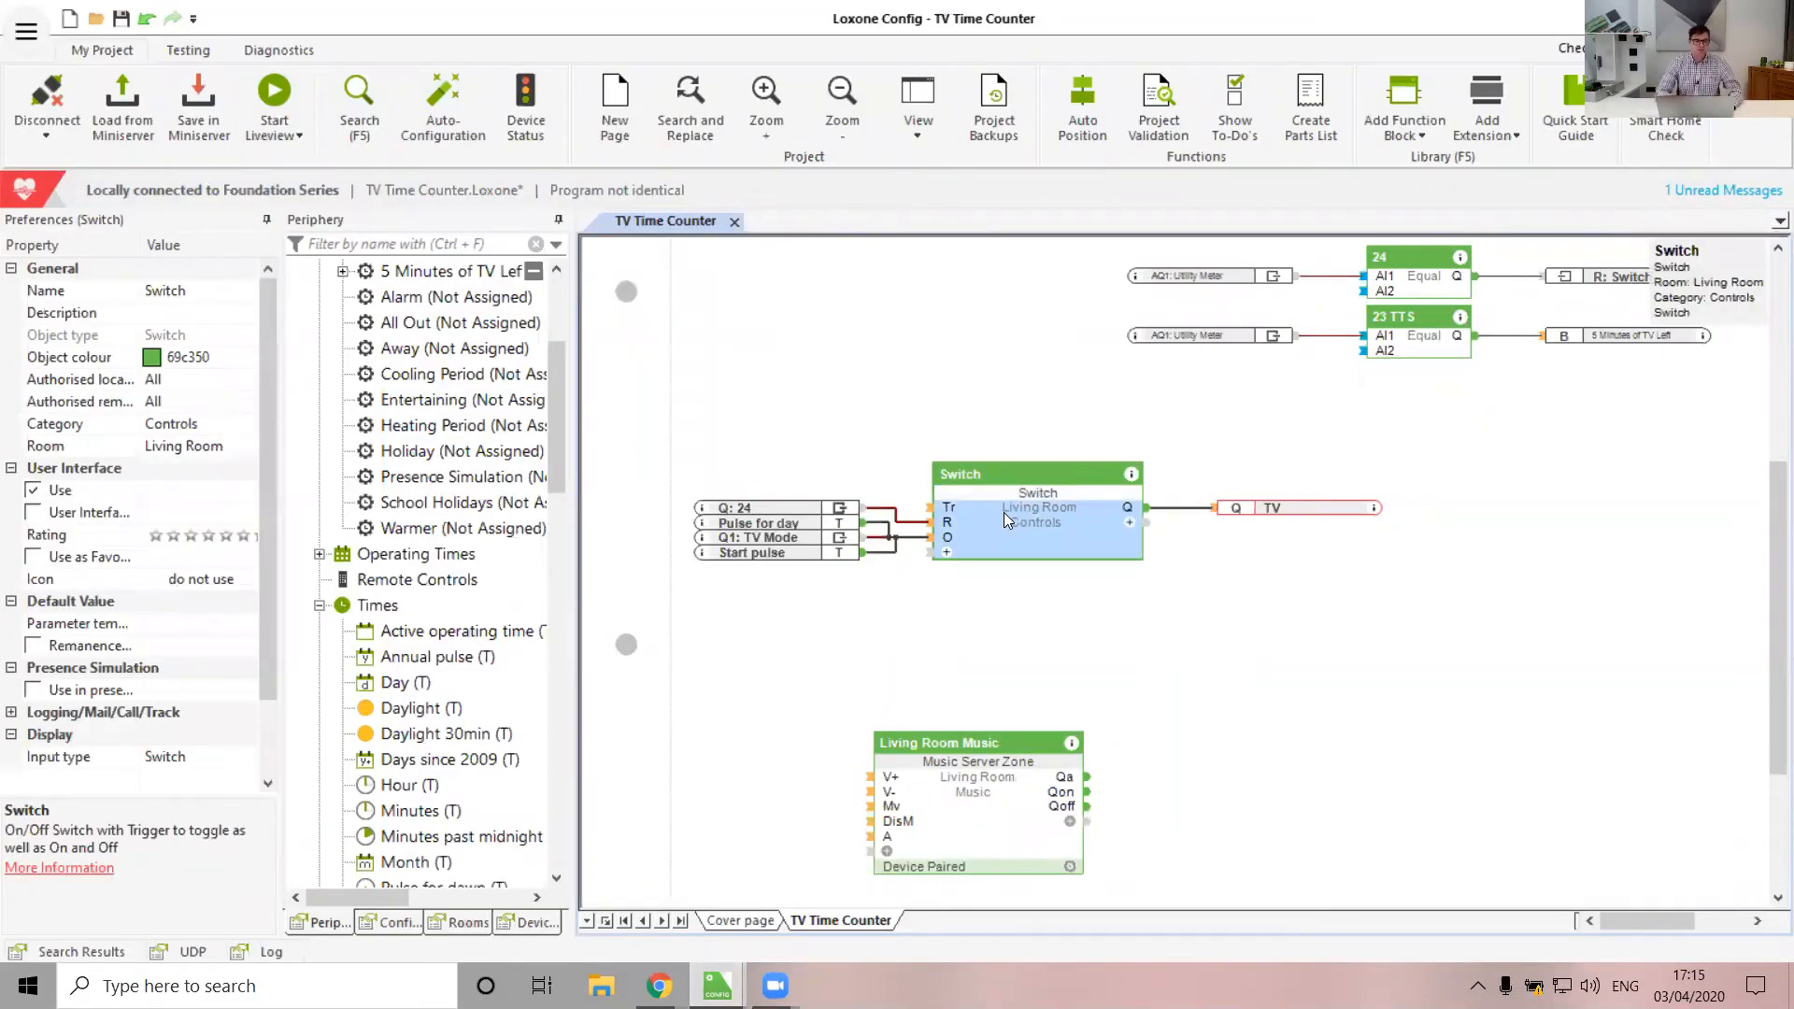
{"action": "scroll", "coordinate": [446, 455], "scroll_direction": "up", "scroll_amount": 3}
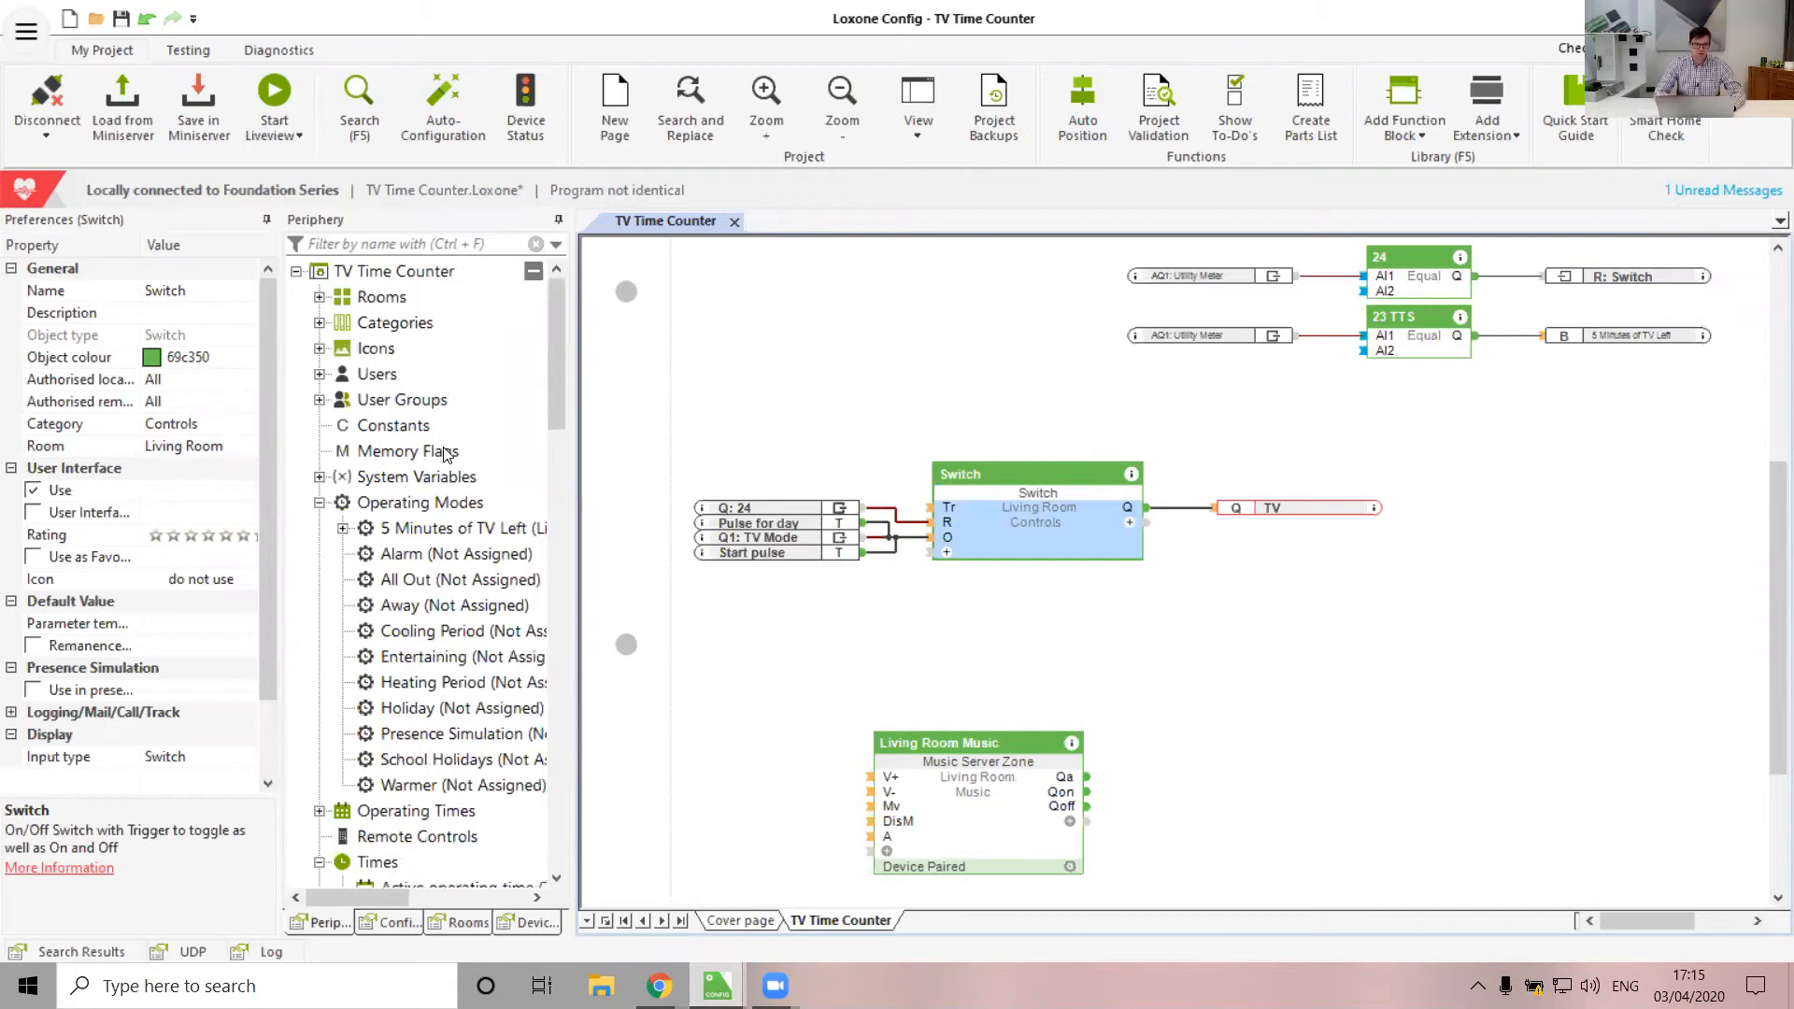
{"action": "left_click", "coordinate": [319, 400]}
{"action": "left_click", "coordinate": [403, 399]}
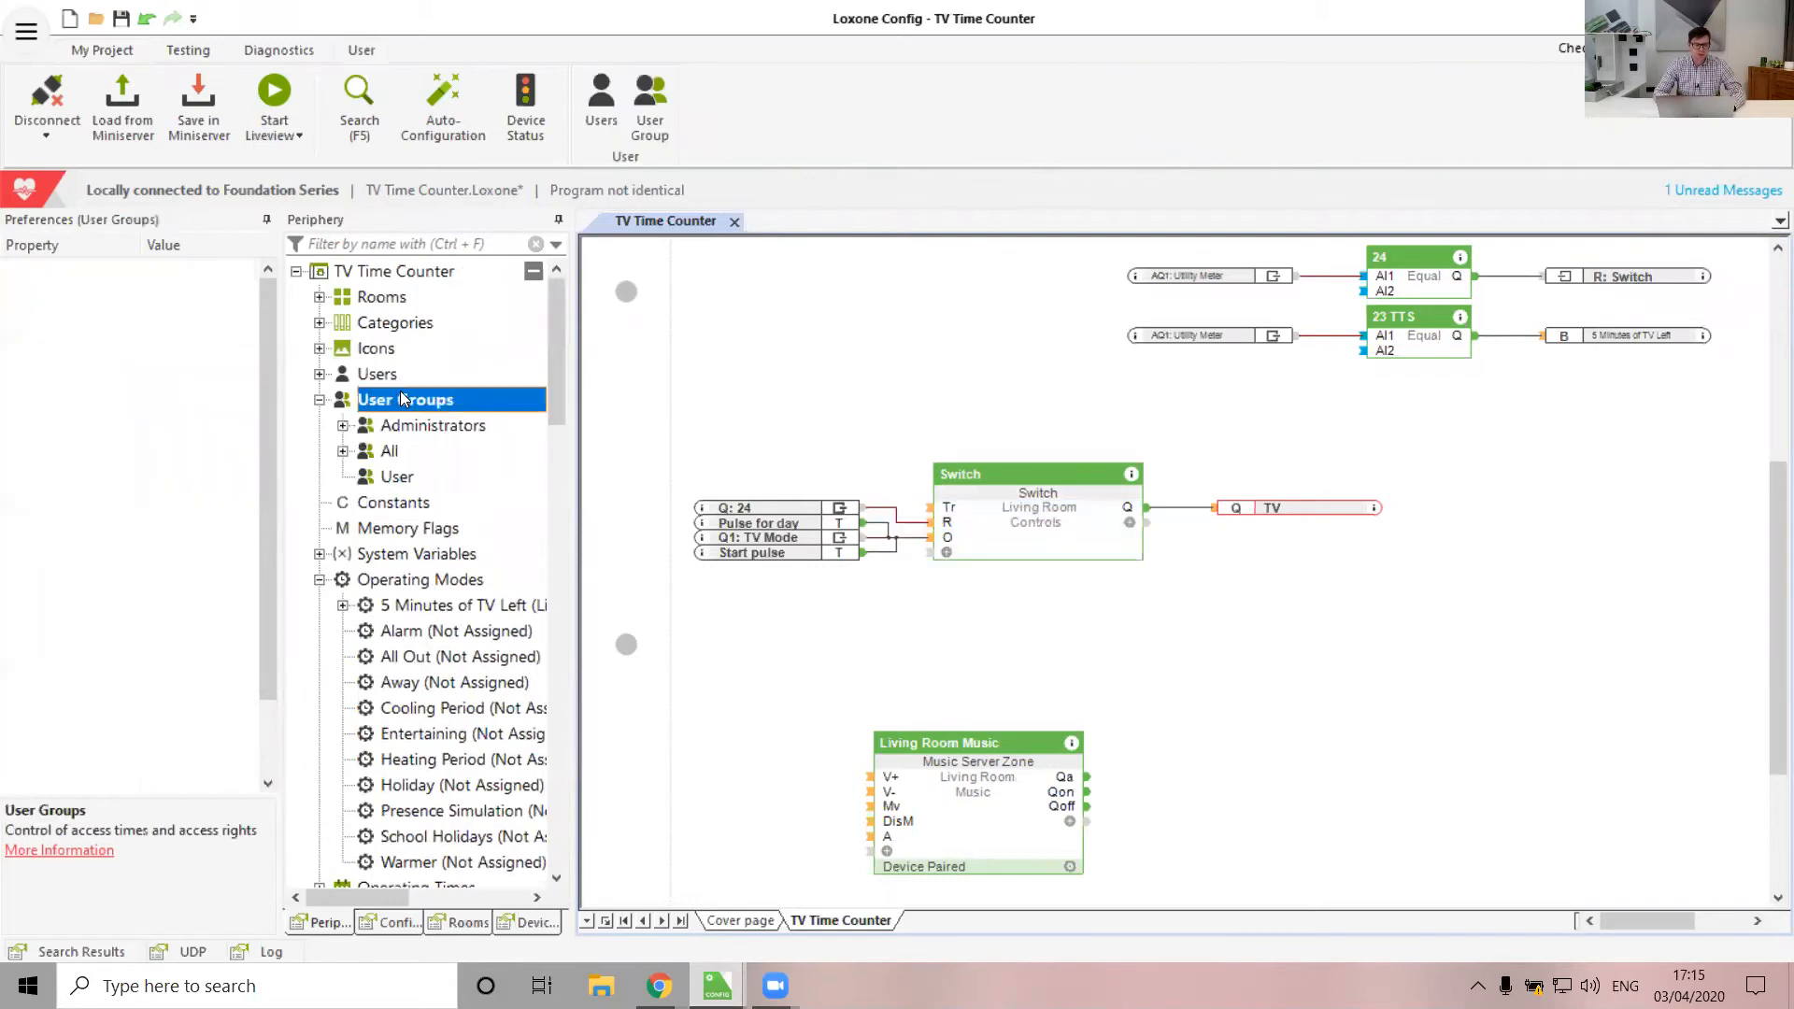
{"action": "left_click", "coordinate": [652, 86]}
{"action": "type", "text": "Parents"}
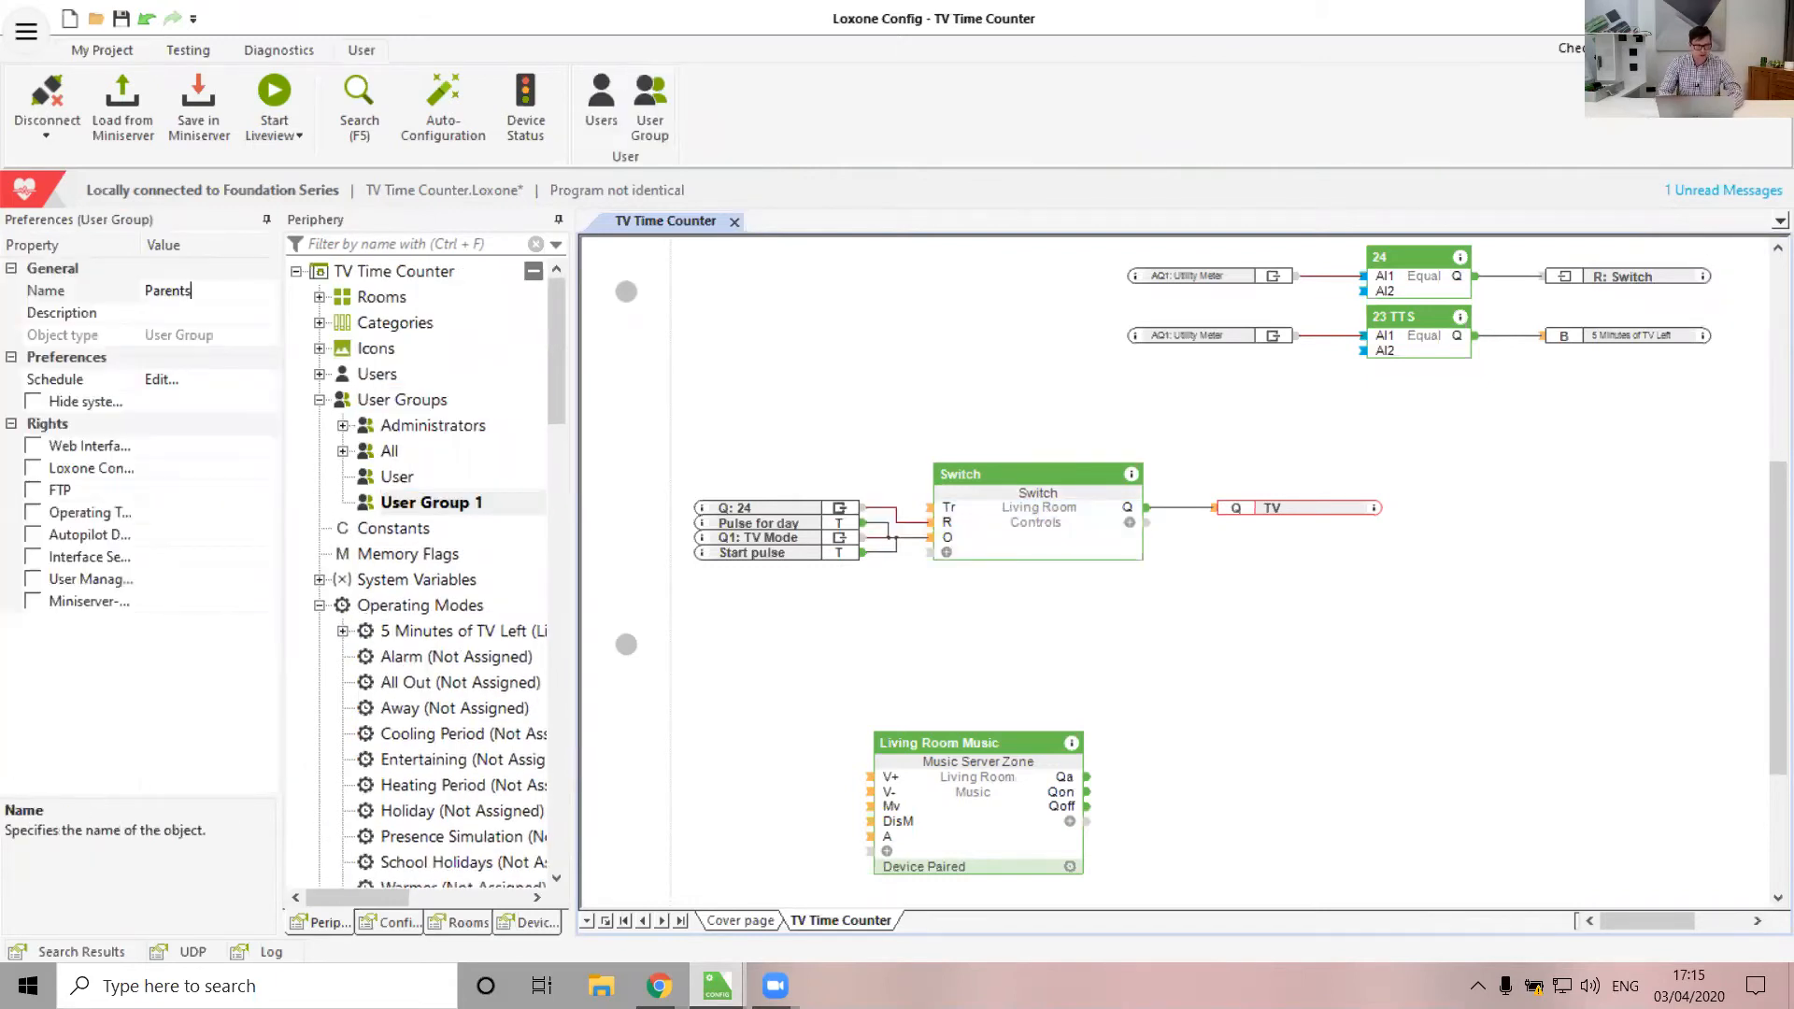
{"action": "key", "text": "Return"}
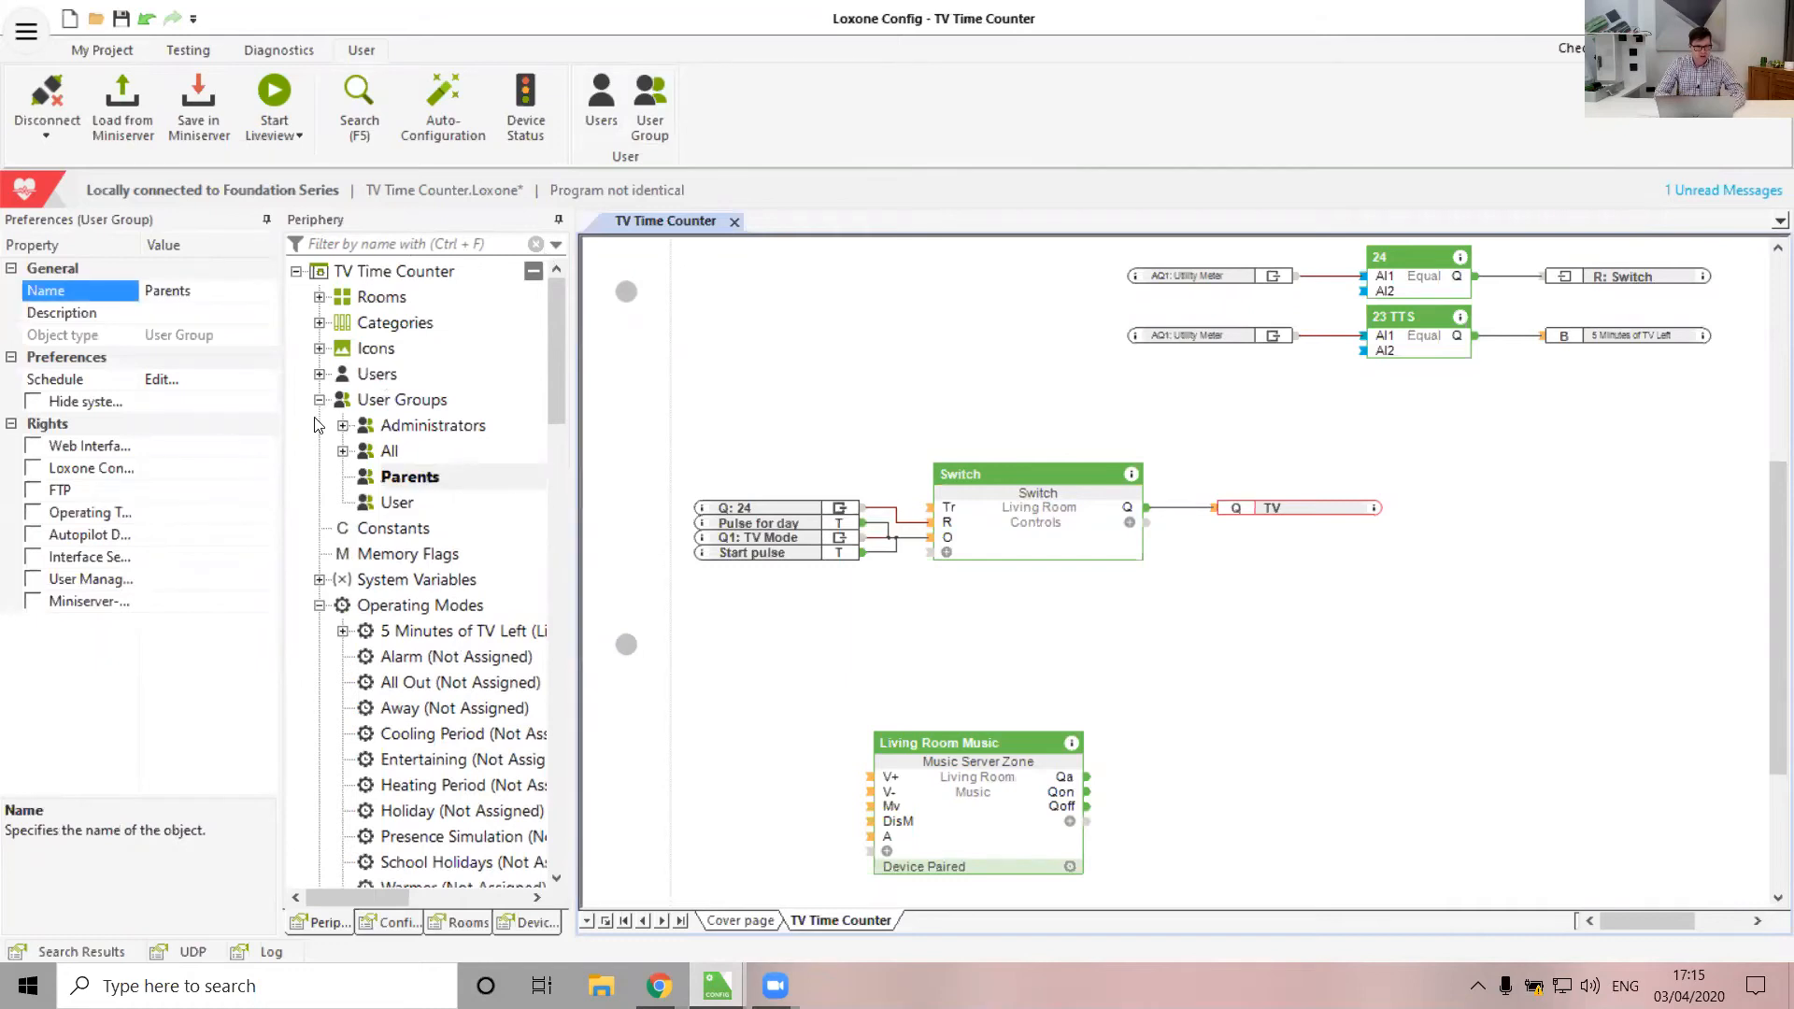
{"action": "left_click", "coordinate": [51, 447]}
{"action": "left_click", "coordinate": [34, 448]}
{"action": "left_click", "coordinate": [34, 512]}
{"action": "left_click", "coordinate": [35, 535]}
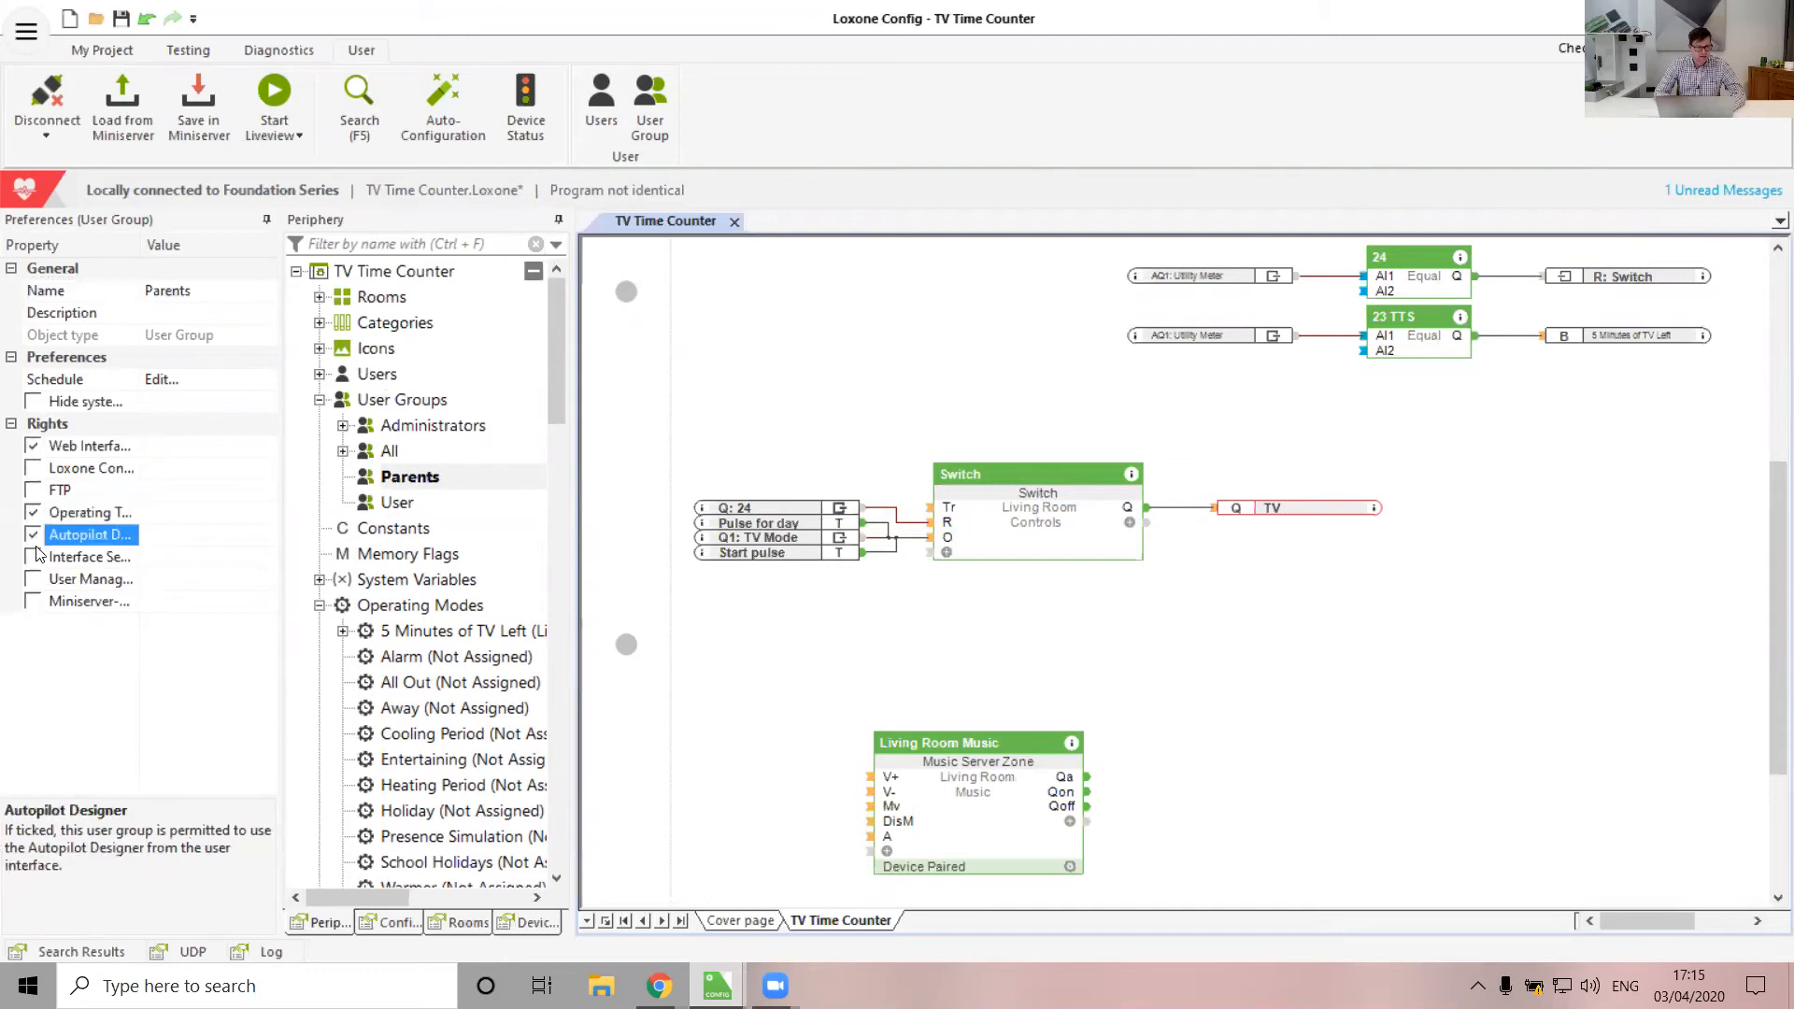
Add a user named 'Parent' and assign it to the Parents group
{"action": "left_click", "coordinate": [320, 375]}
{"action": "left_click", "coordinate": [373, 375]}
{"action": "left_click", "coordinate": [602, 92]}
{"action": "type", "text": "PA"}
{"action": "key", "text": "Return"}
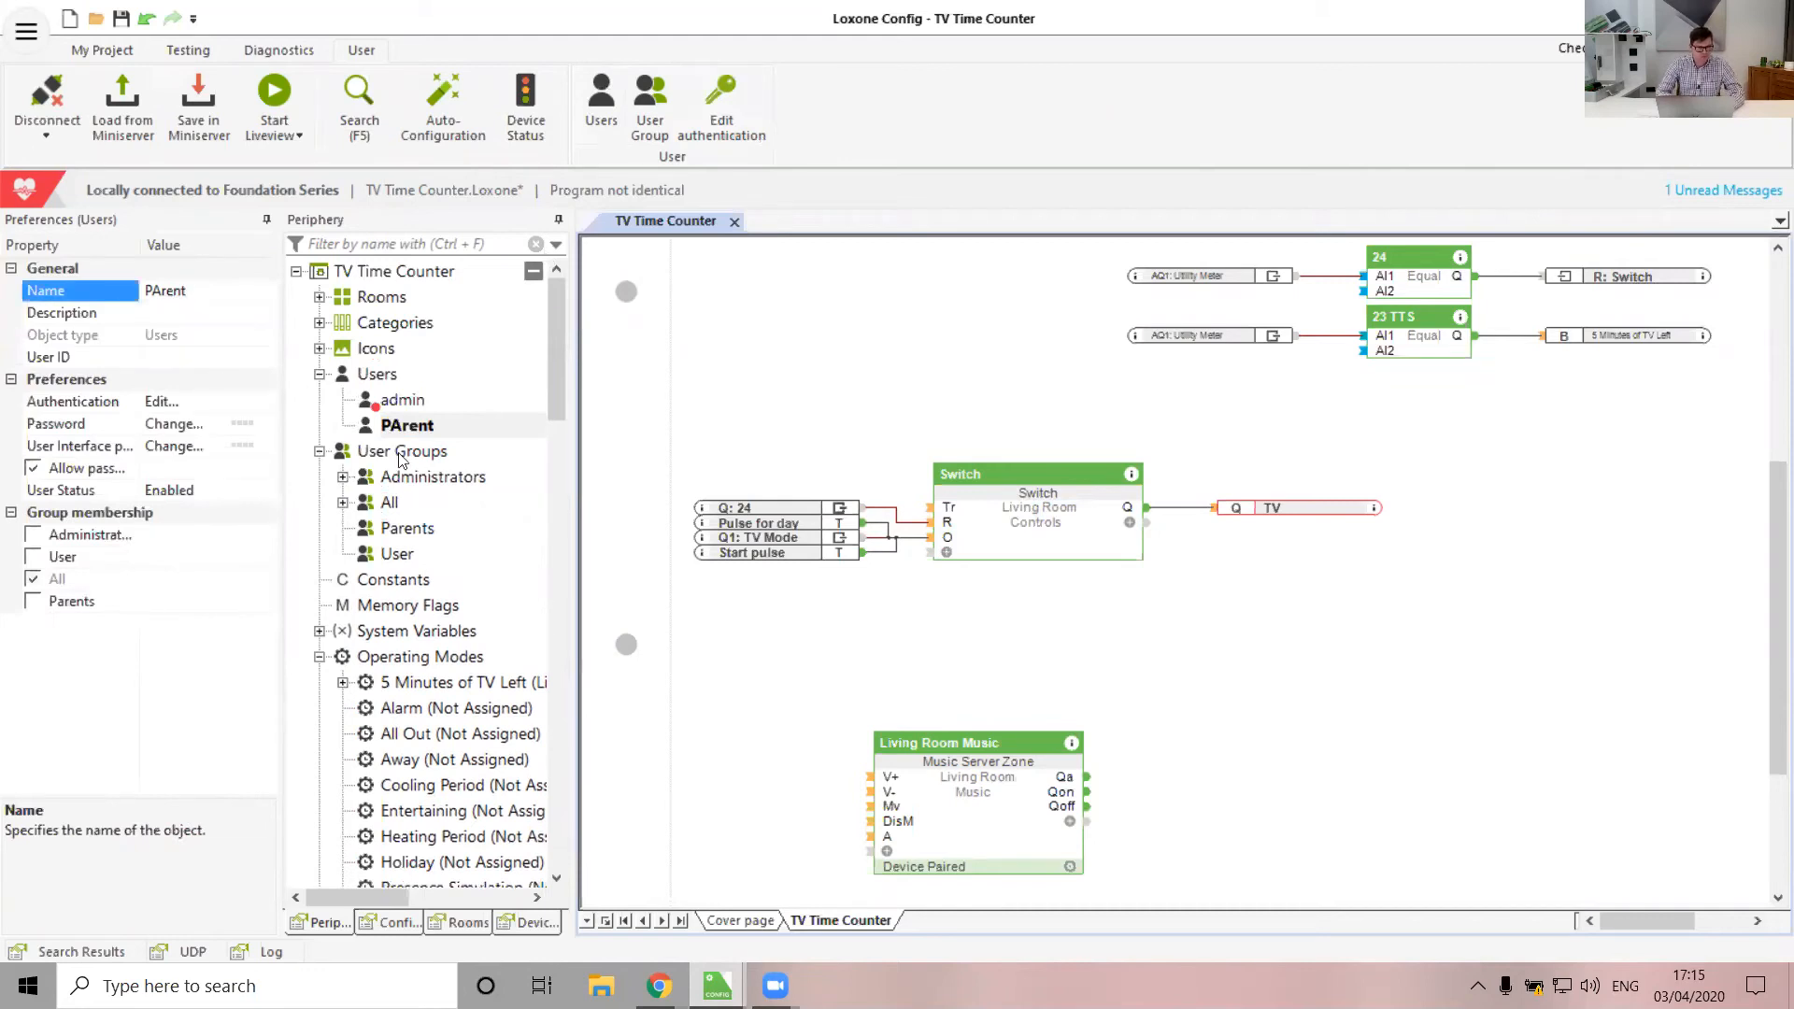
{"action": "key", "text": "BackSpace"}
{"action": "type", "text": "a"}
{"action": "left_click", "coordinate": [34, 605]}
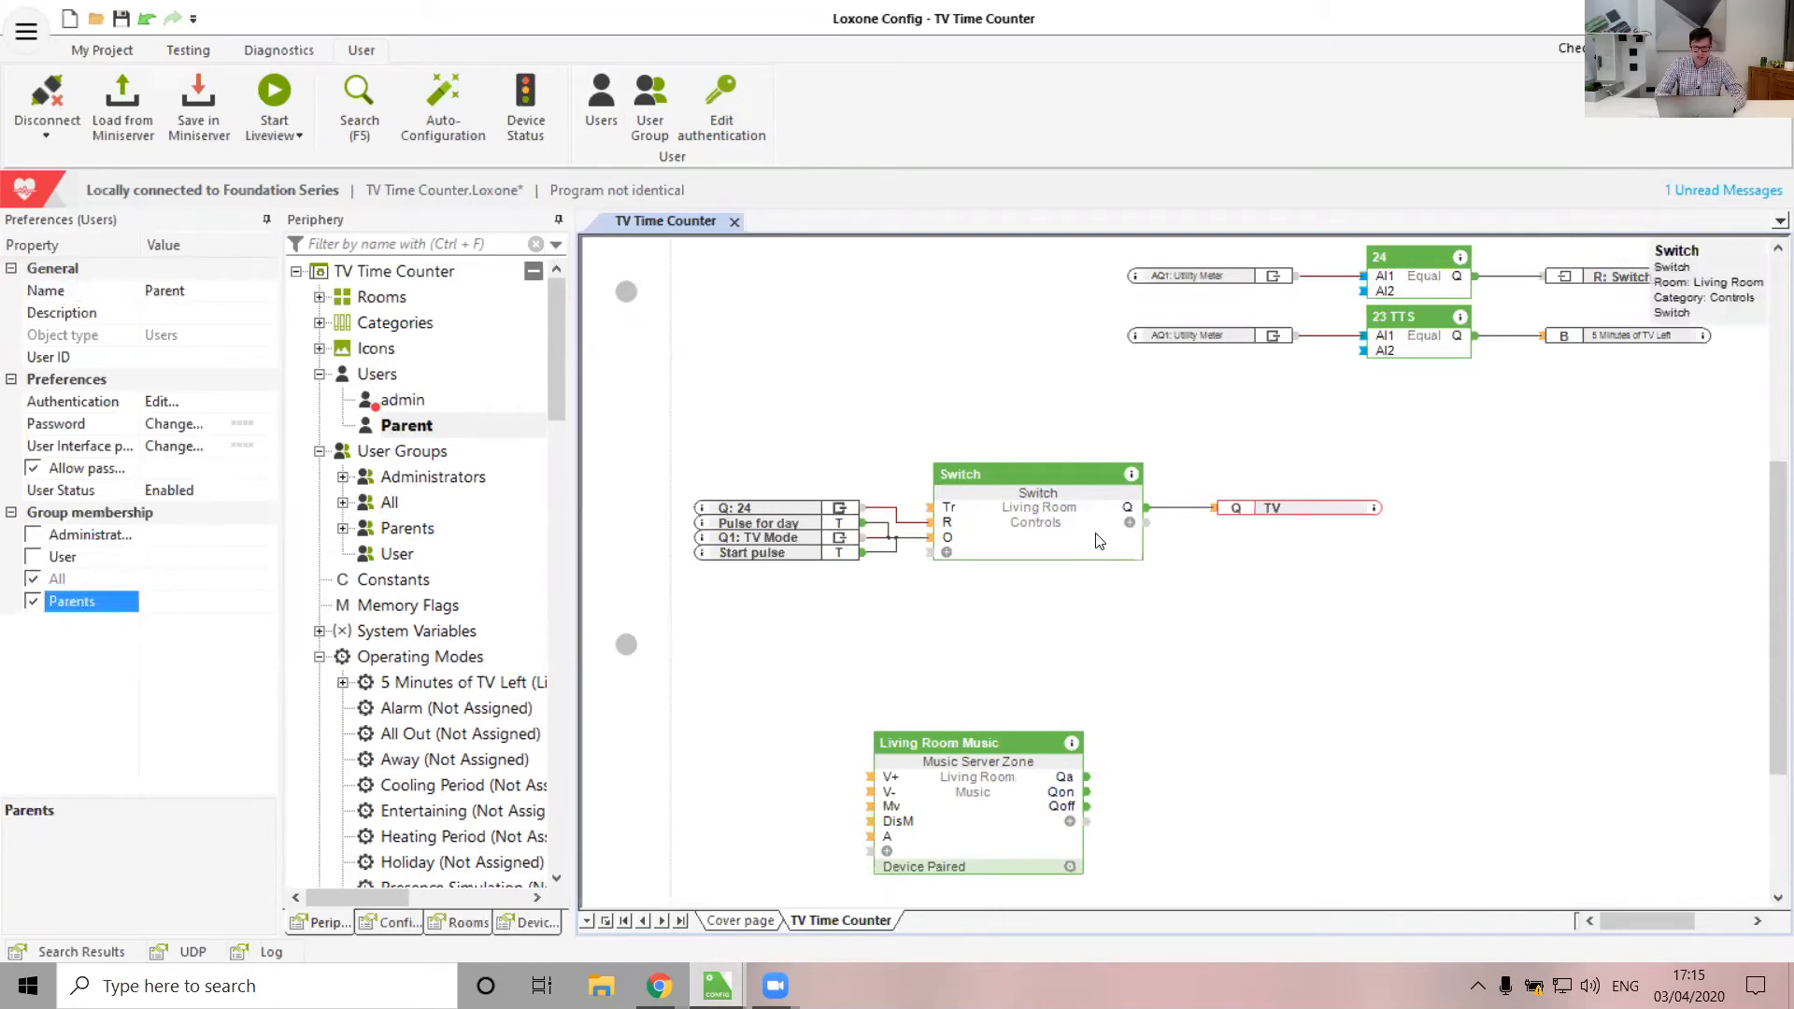
Restrict the Switch block's authorised local and remote users to Parents
{"action": "left_click", "coordinate": [1027, 528]}
{"action": "left_click", "coordinate": [237, 383]}
{"action": "left_click", "coordinate": [194, 455]}
{"action": "left_click", "coordinate": [239, 401]}
{"action": "left_click", "coordinate": [180, 479]}
{"action": "left_click", "coordinate": [1133, 580]}
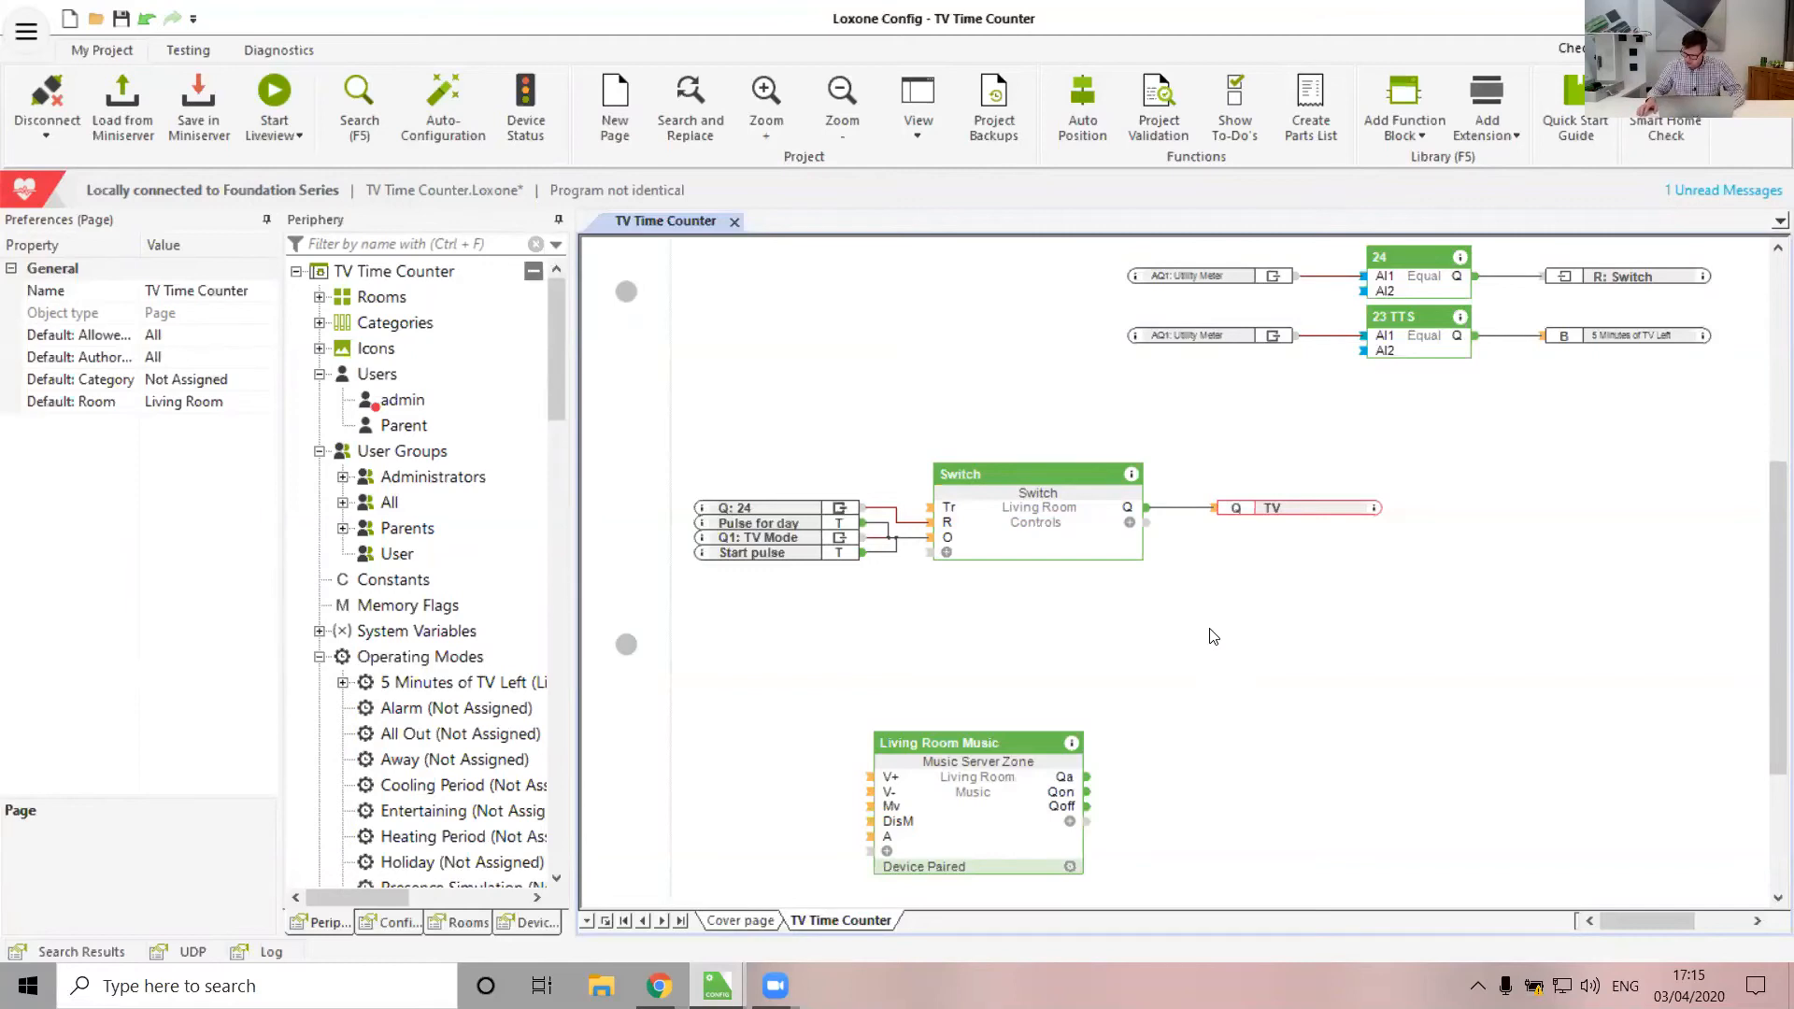
{"action": "scroll", "coordinate": [1212, 637], "scroll_direction": "up", "scroll_amount": 5}
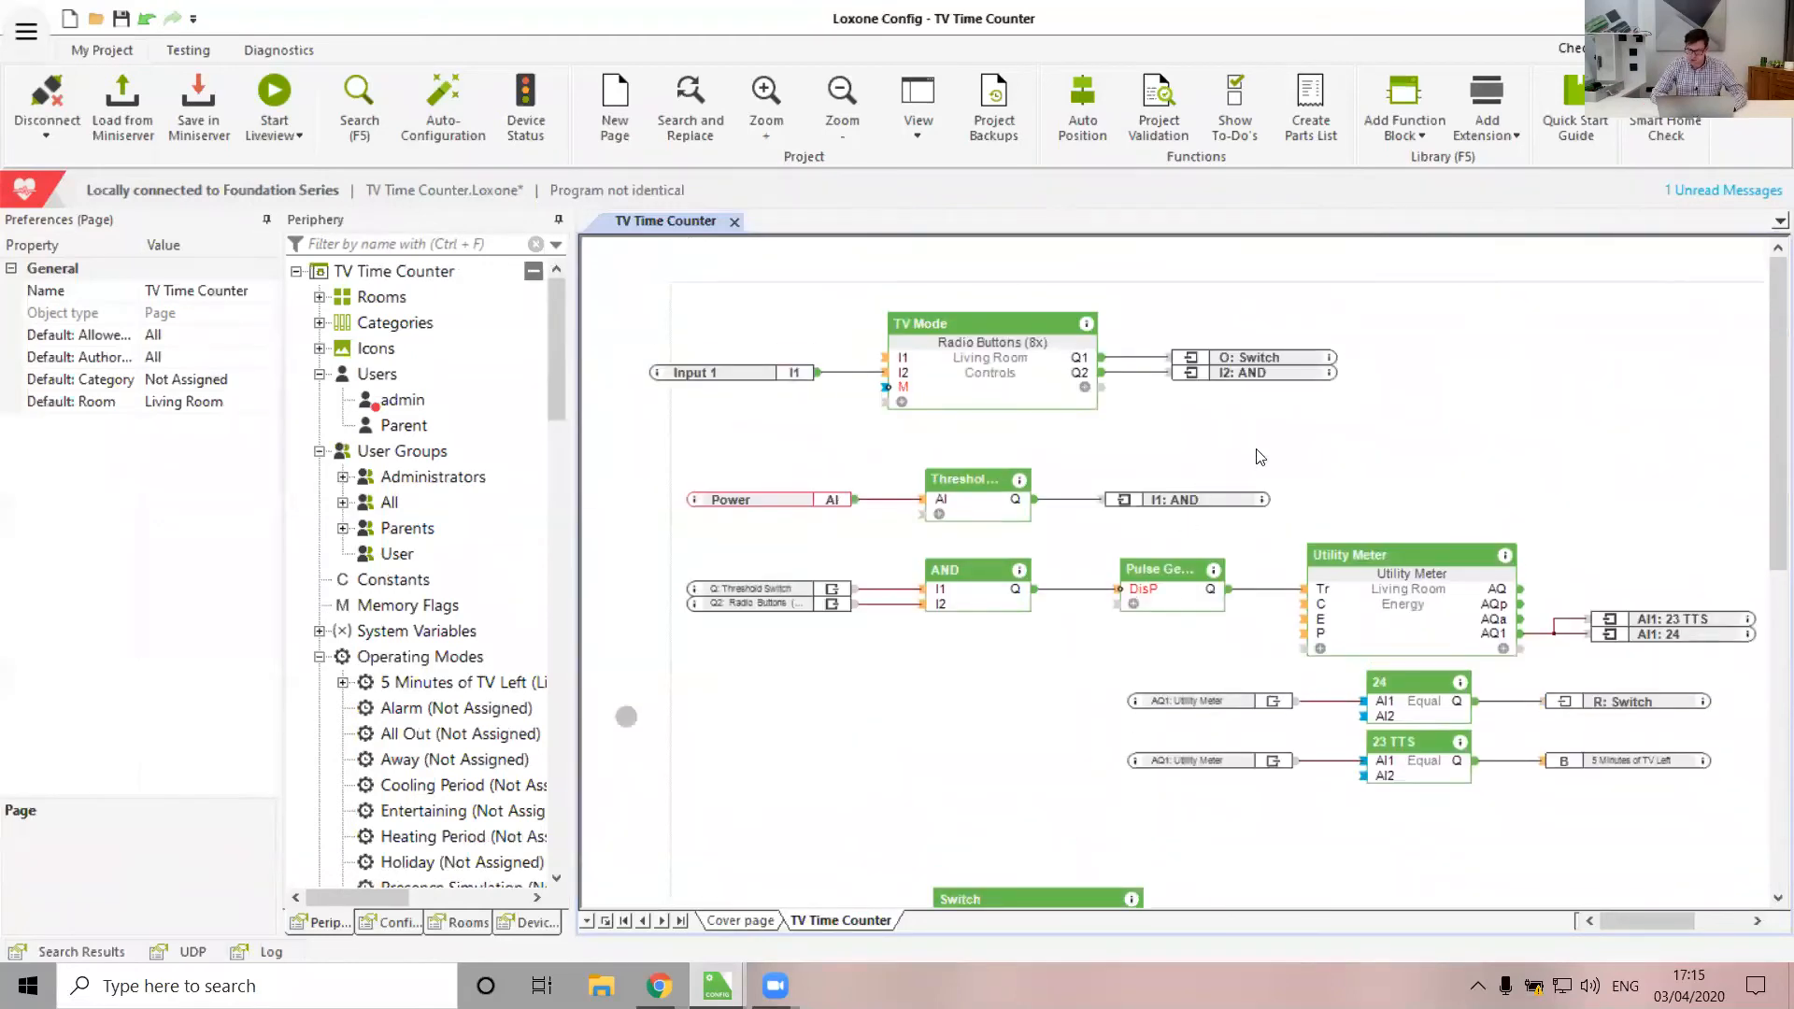
{"action": "left_click", "coordinate": [1011, 381]}
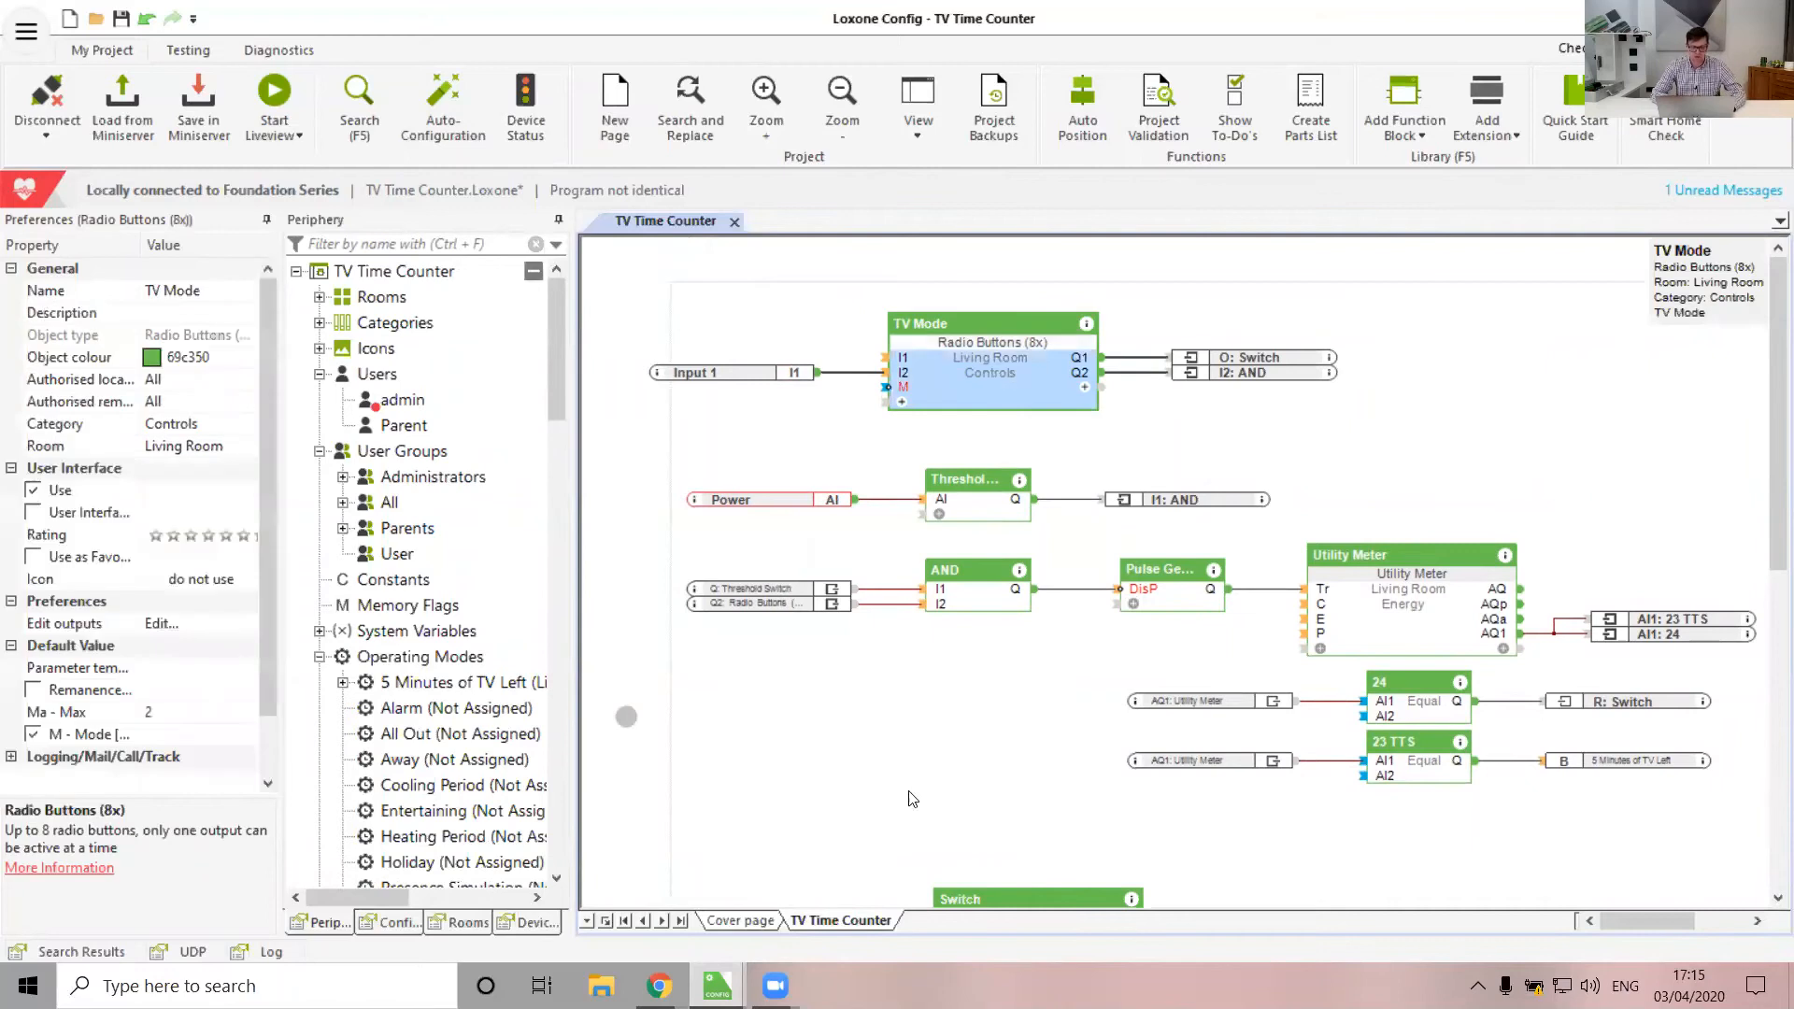
Open the Living Room TV Mode control and switch it from Adult Time to Children
{"action": "mouse_move", "coordinate": [658, 985]}
{"action": "left_click", "coordinate": [570, 878]}
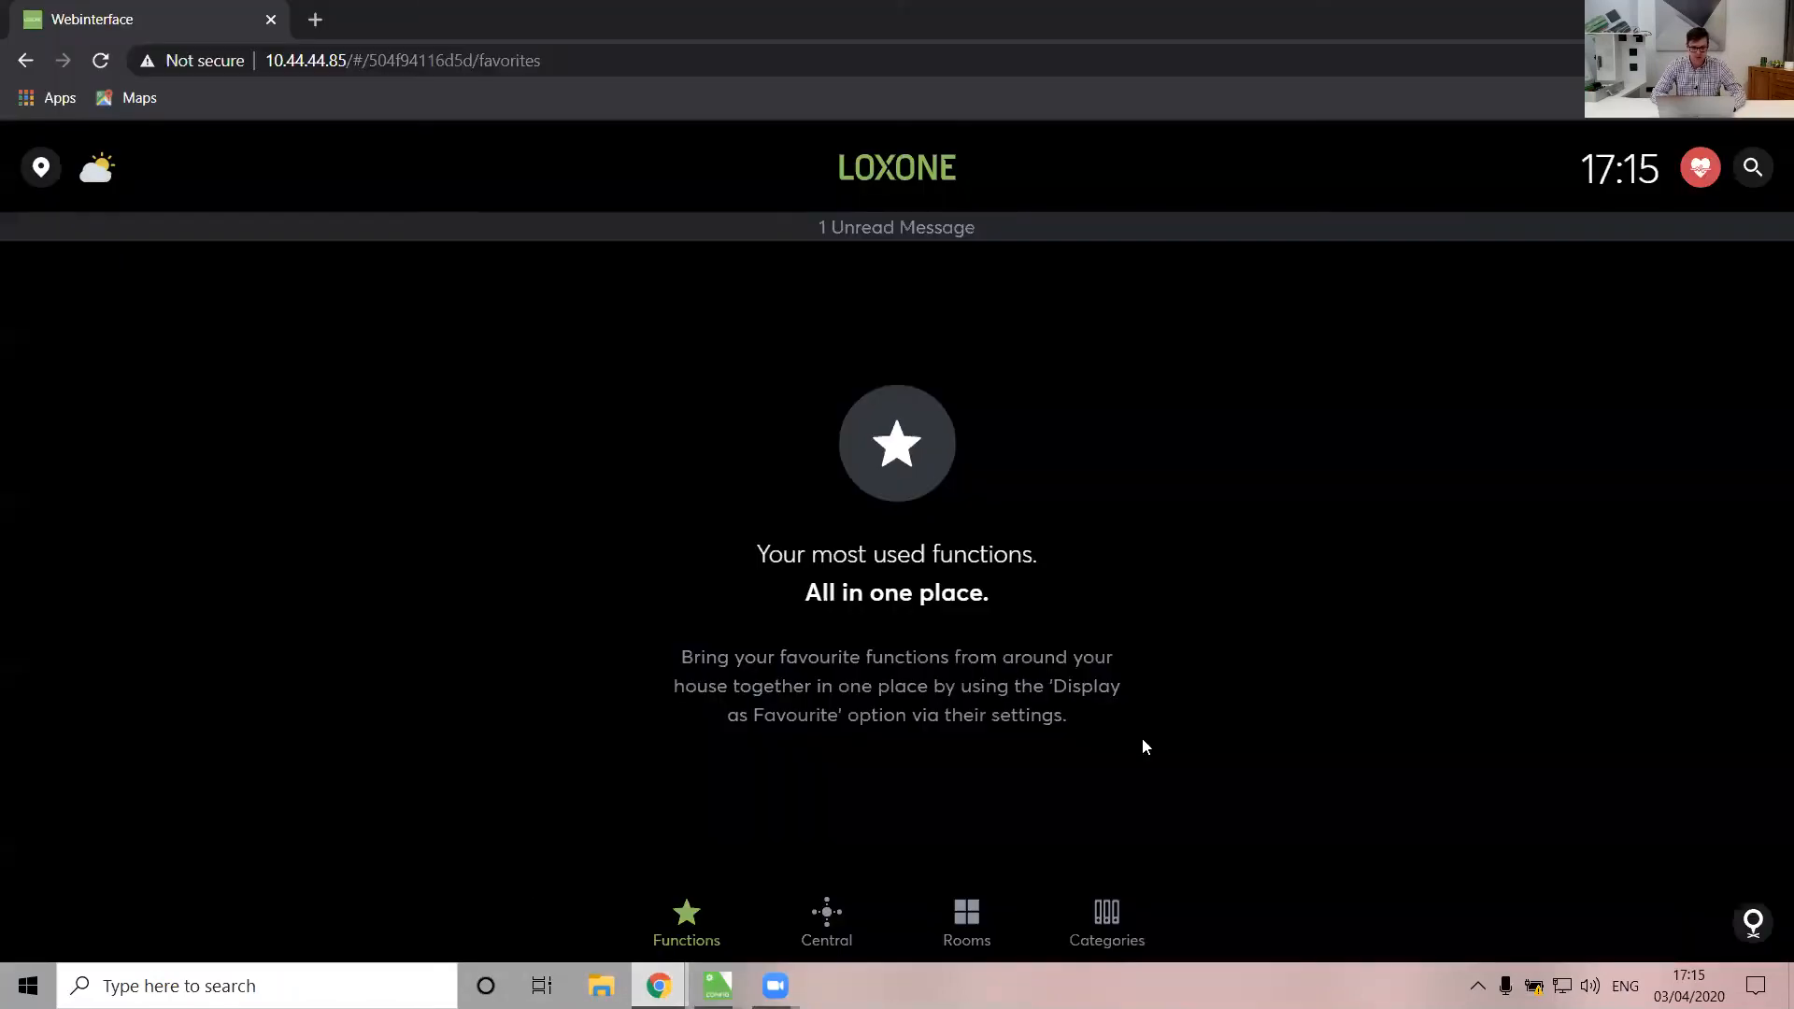
{"action": "left_click", "coordinate": [988, 925]}
{"action": "left_click", "coordinate": [530, 499]}
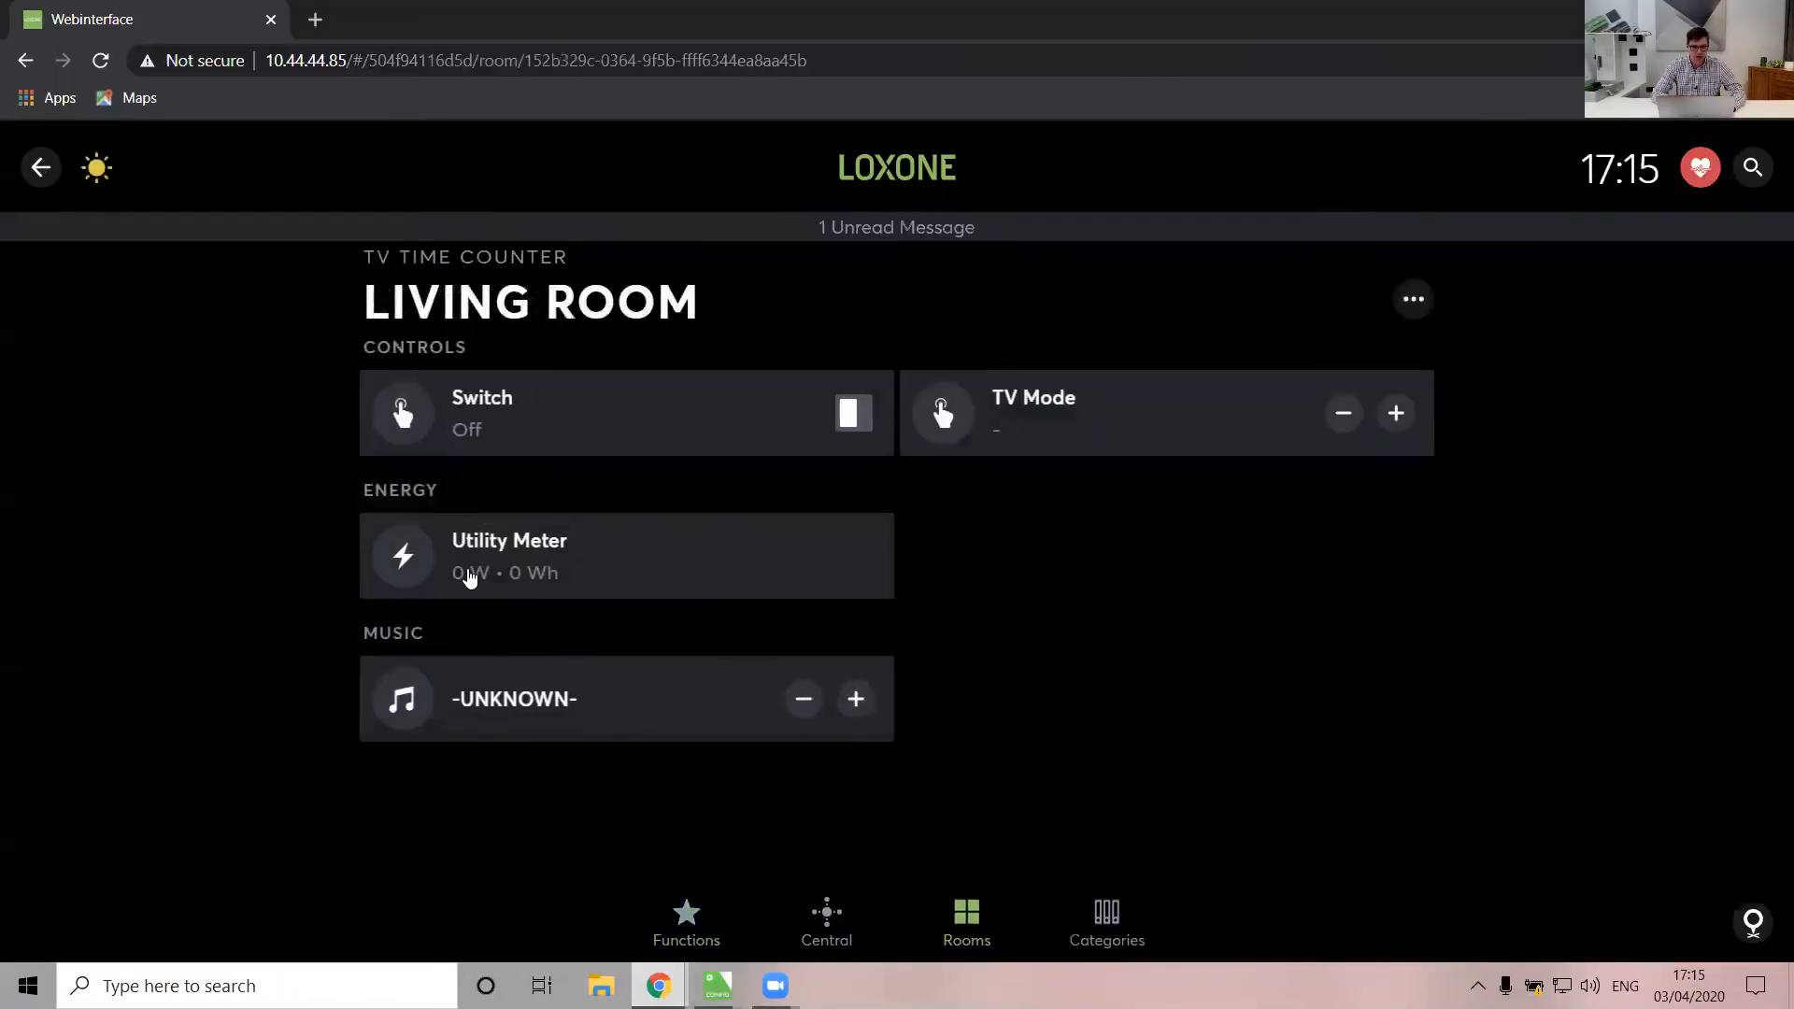
{"action": "left_click", "coordinate": [1065, 425]}
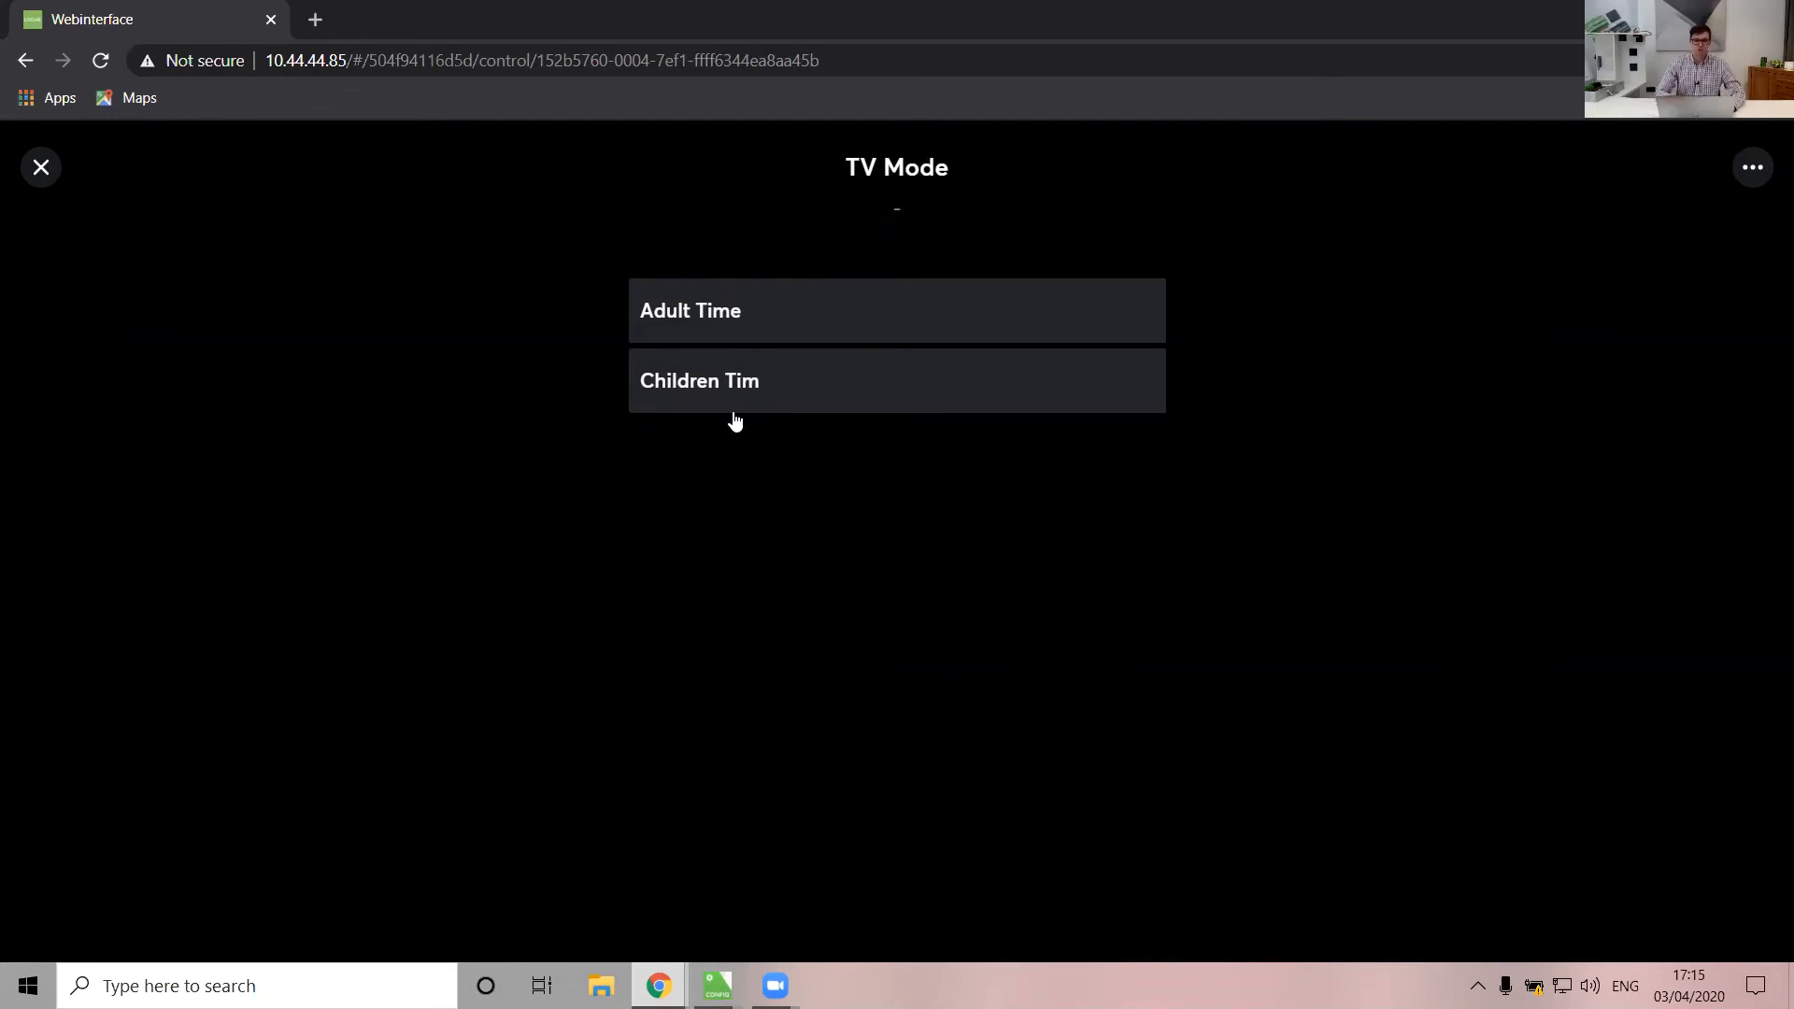
{"action": "left_click", "coordinate": [712, 312]}
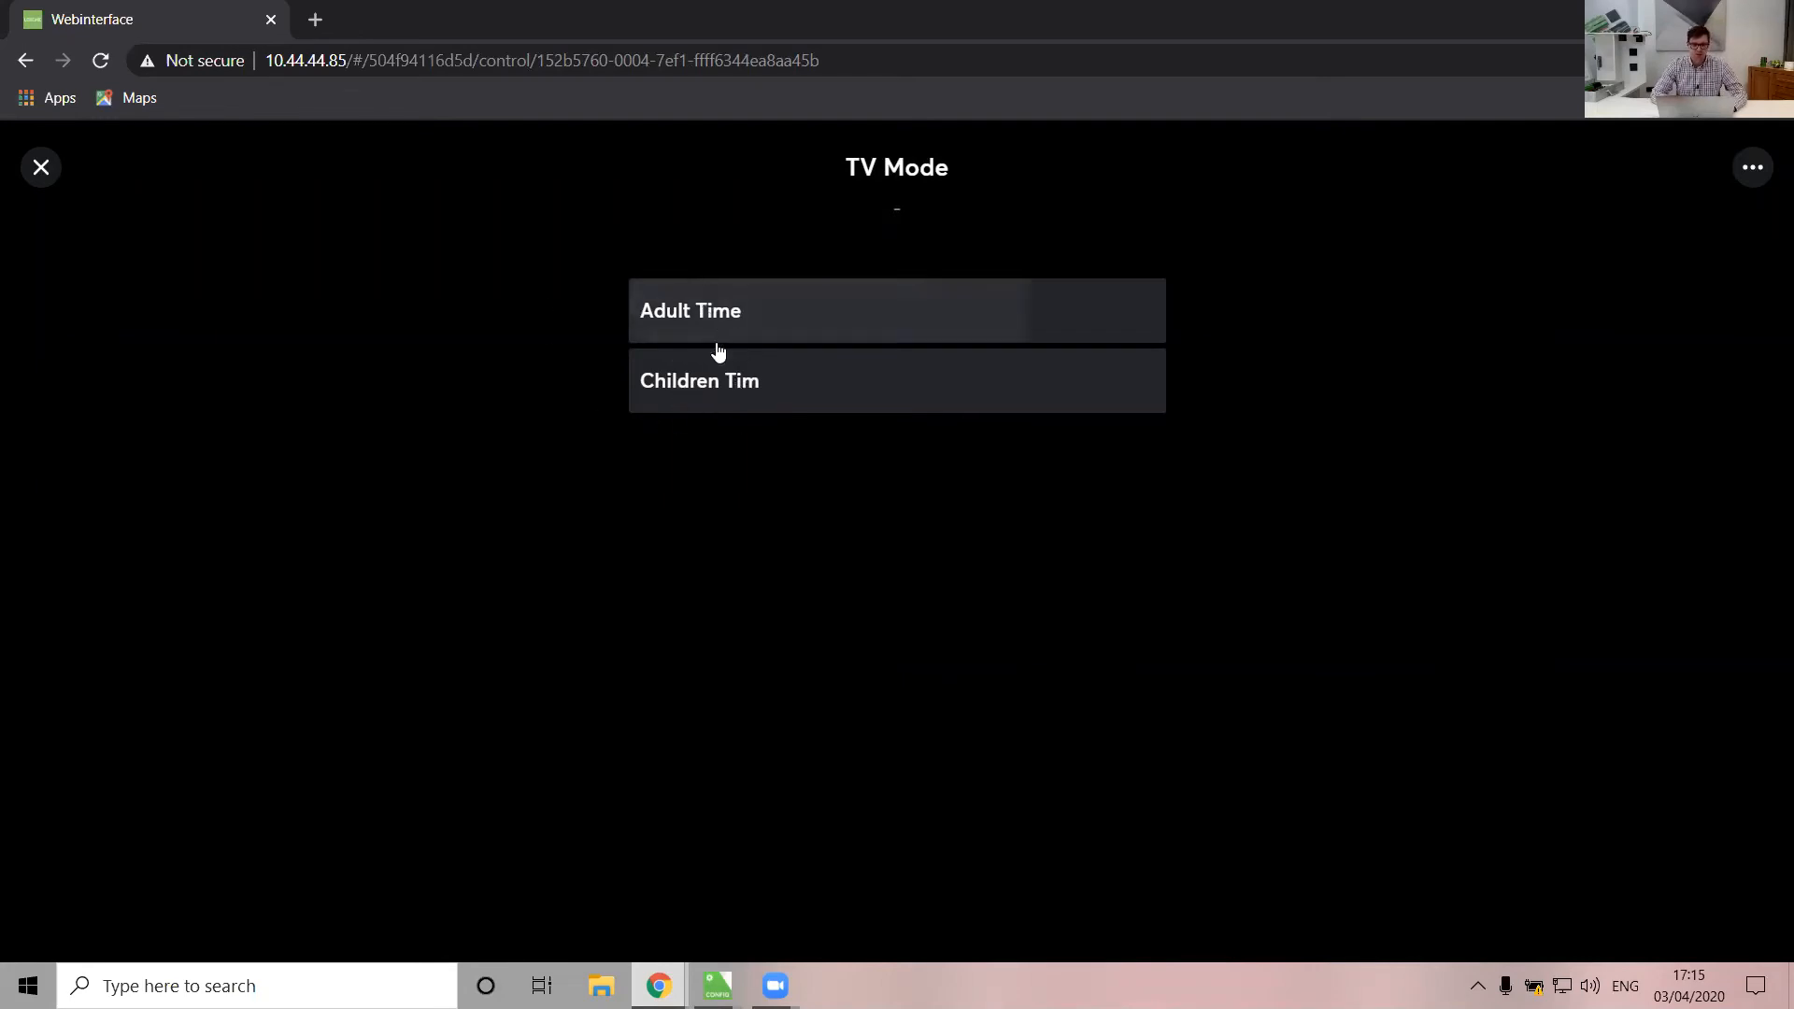
{"action": "left_click", "coordinate": [725, 384]}
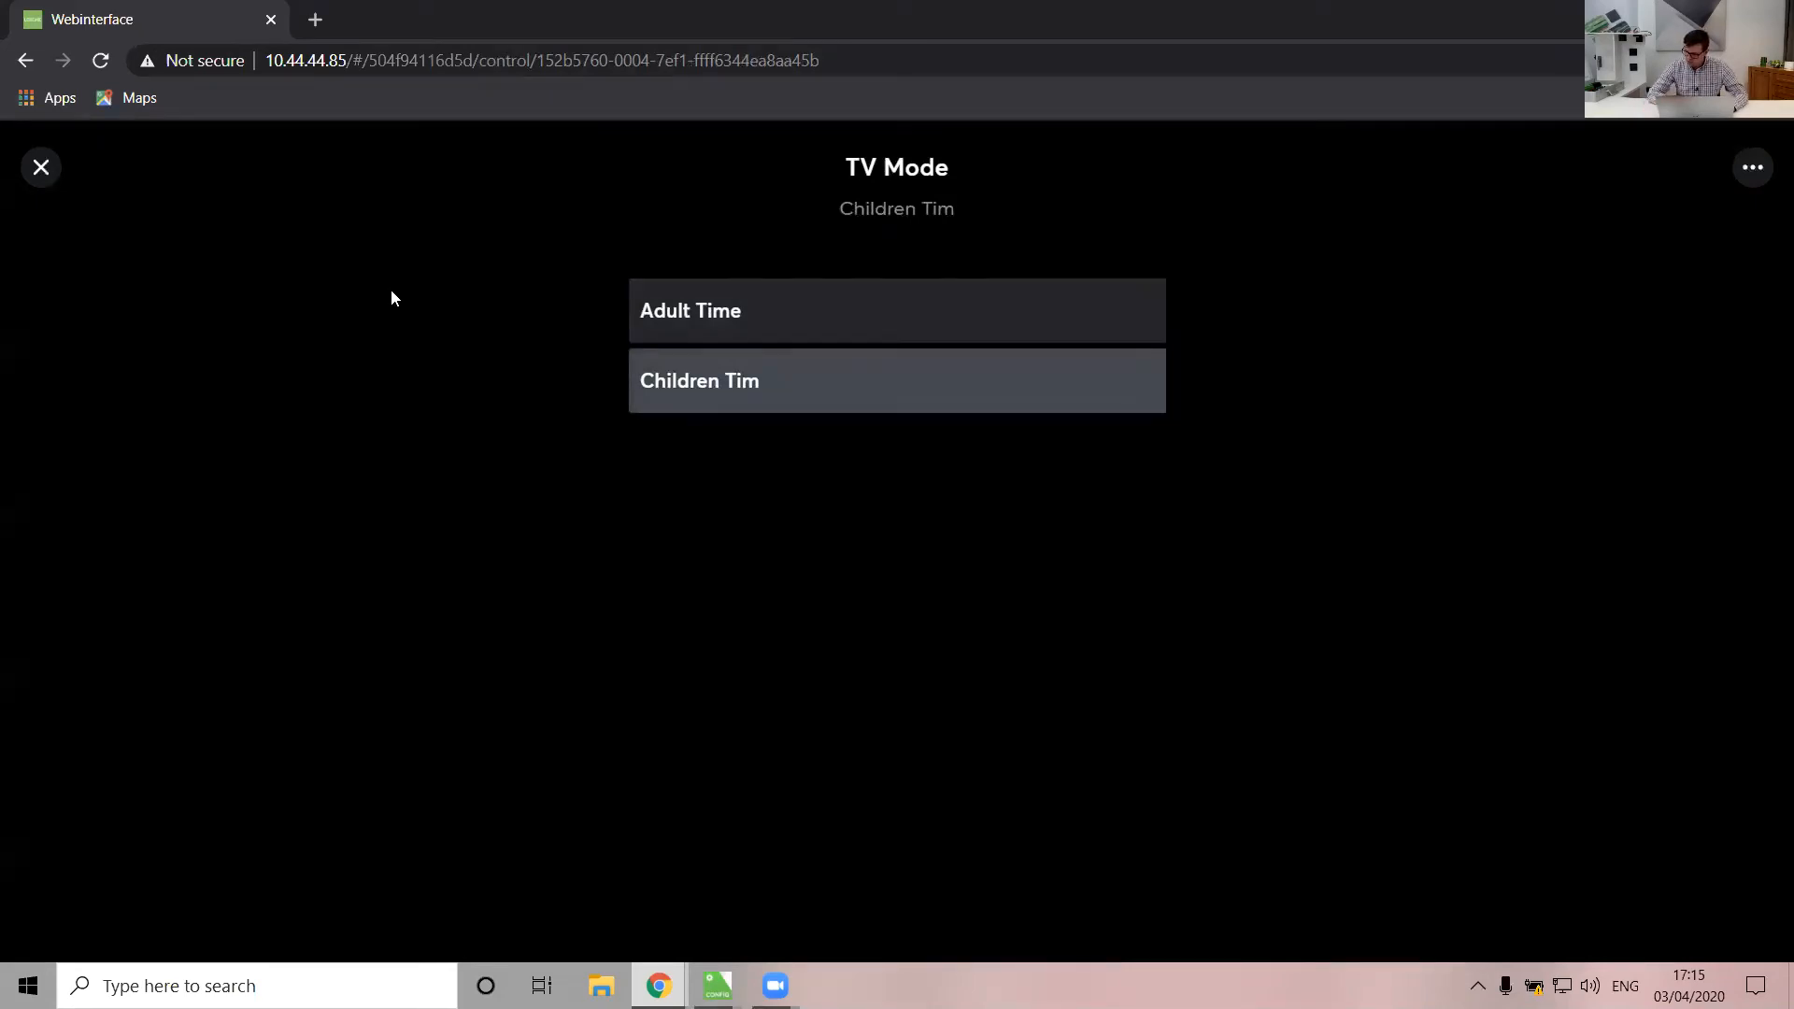
Back on TV Time Counter, inspect the AND and Threshold Switch references, Utility Meter, and 23/24 comparison blocks
{"action": "mouse_move", "coordinate": [717, 986]}
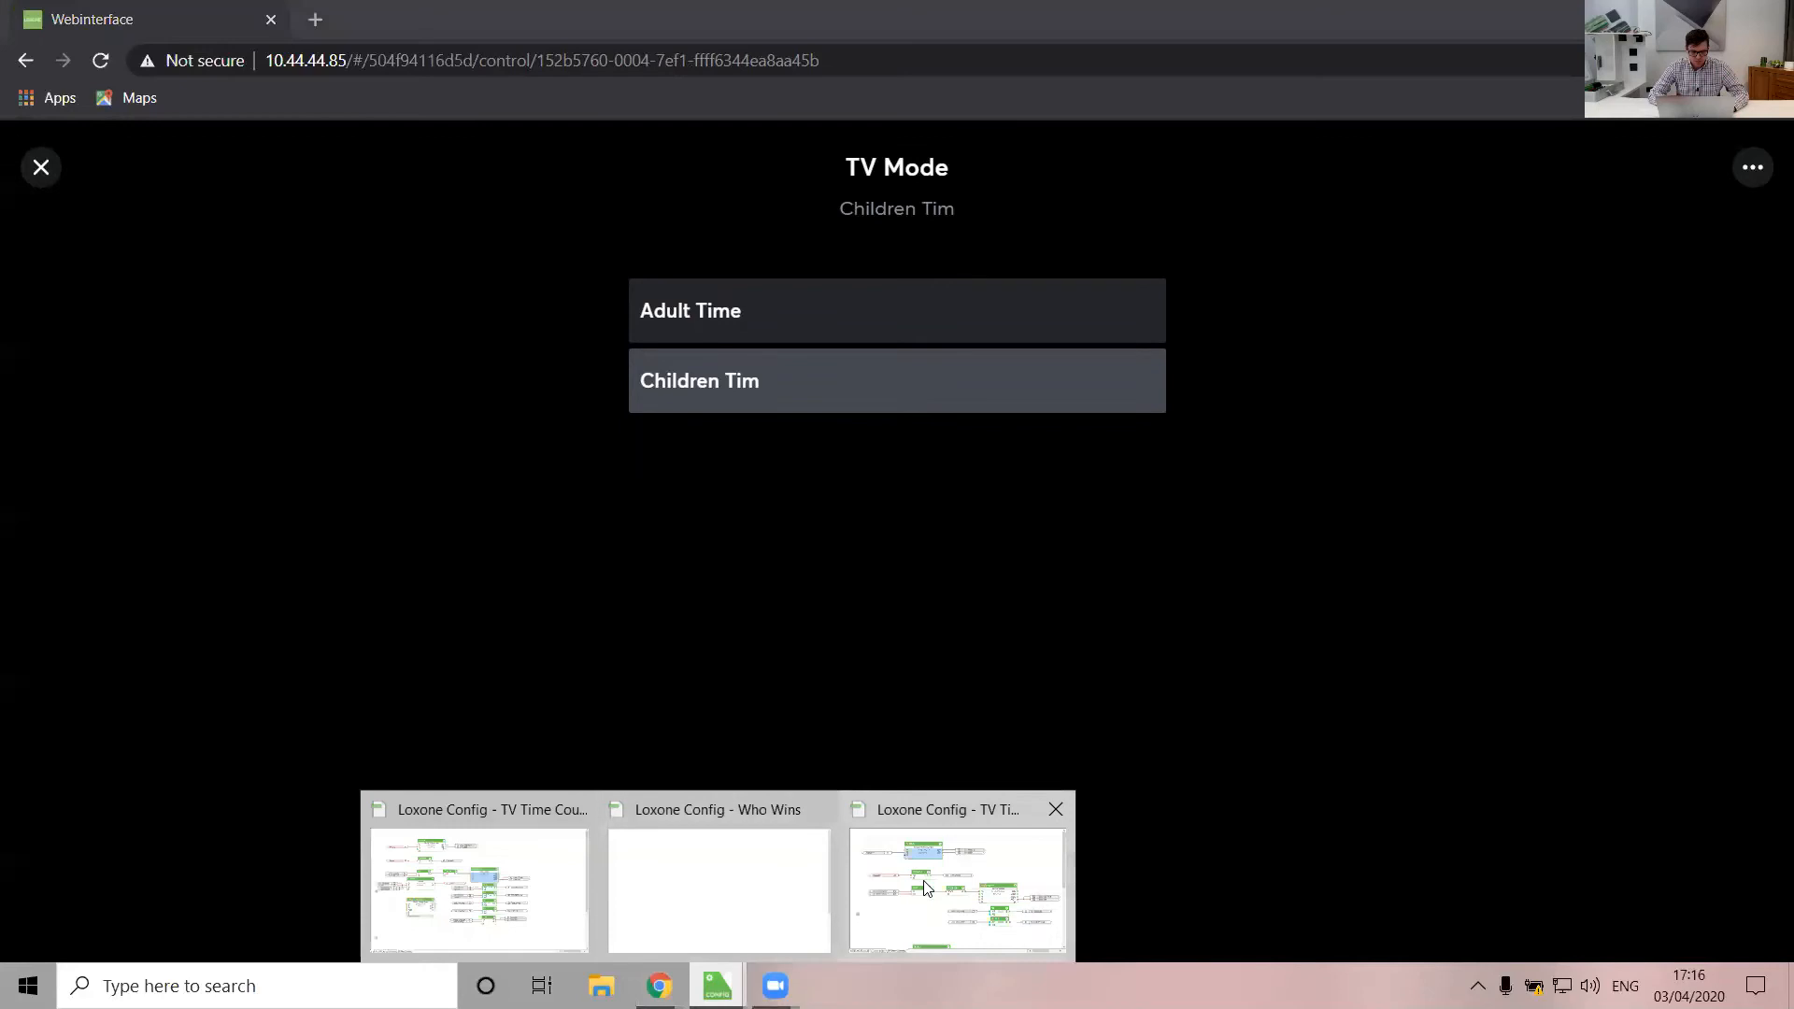
{"action": "left_click", "coordinate": [963, 871]}
{"action": "left_click", "coordinate": [946, 681]}
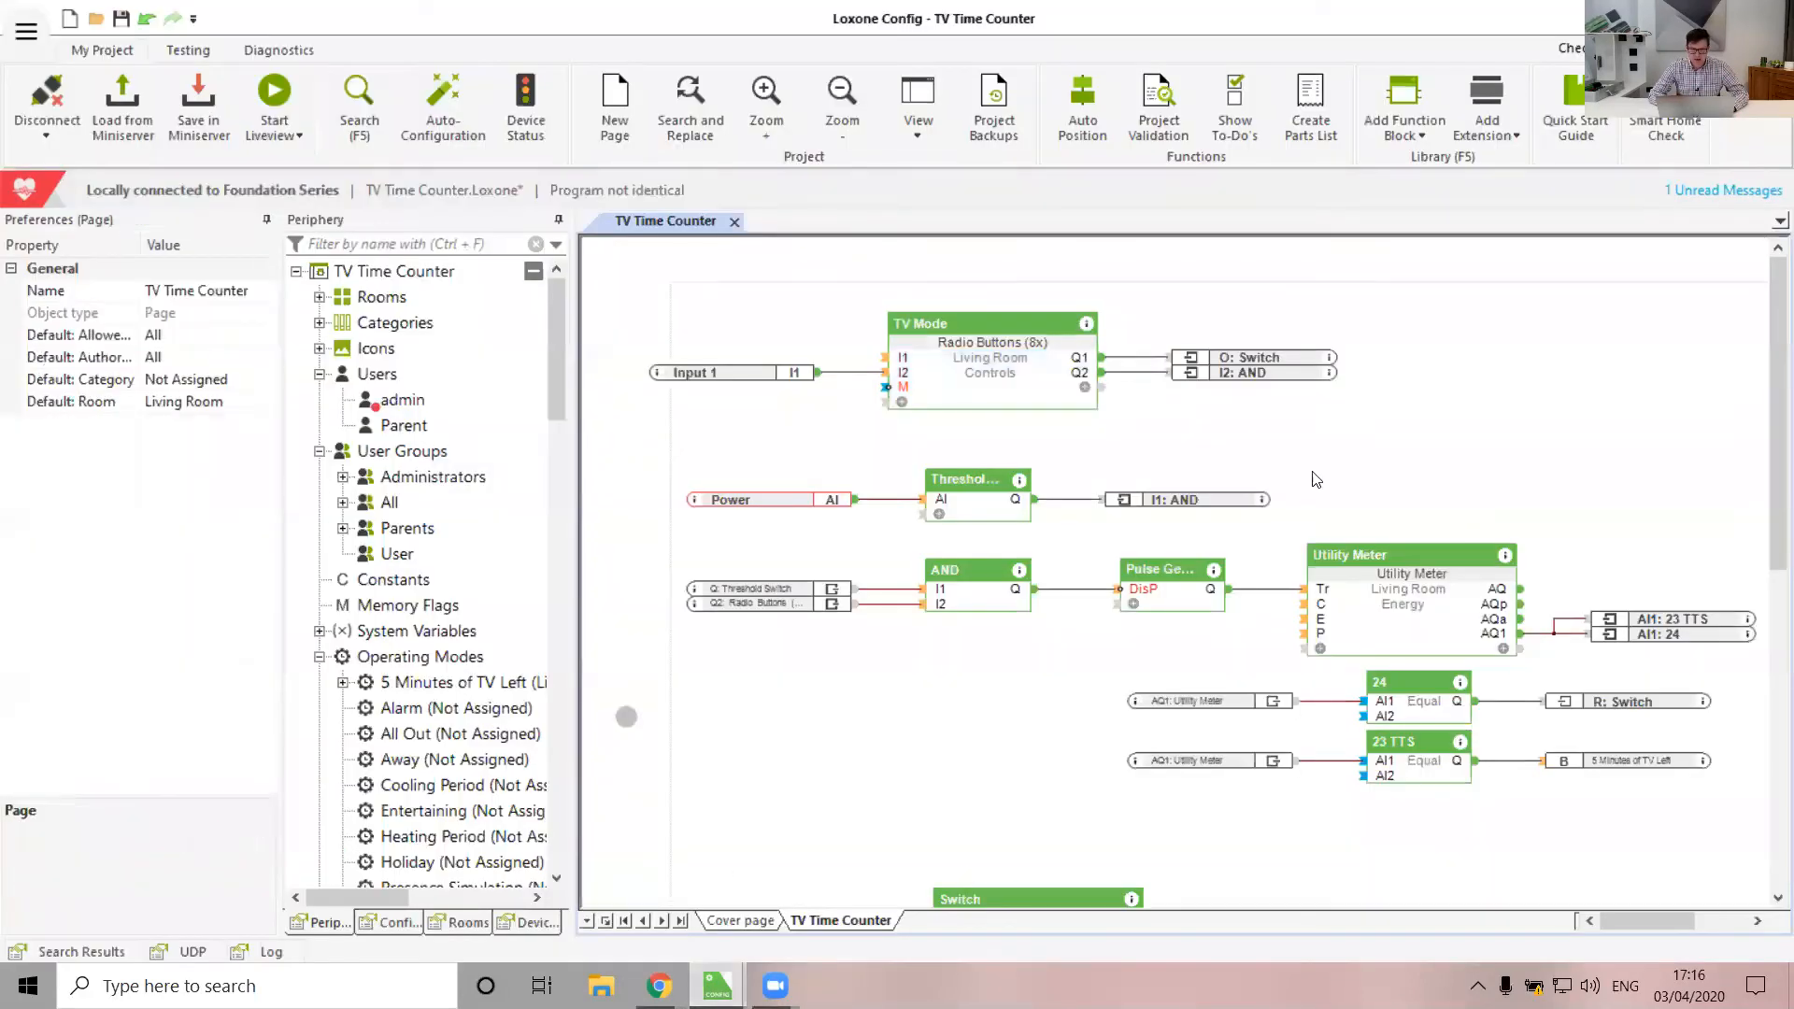
{"action": "left_click", "coordinate": [1232, 374]}
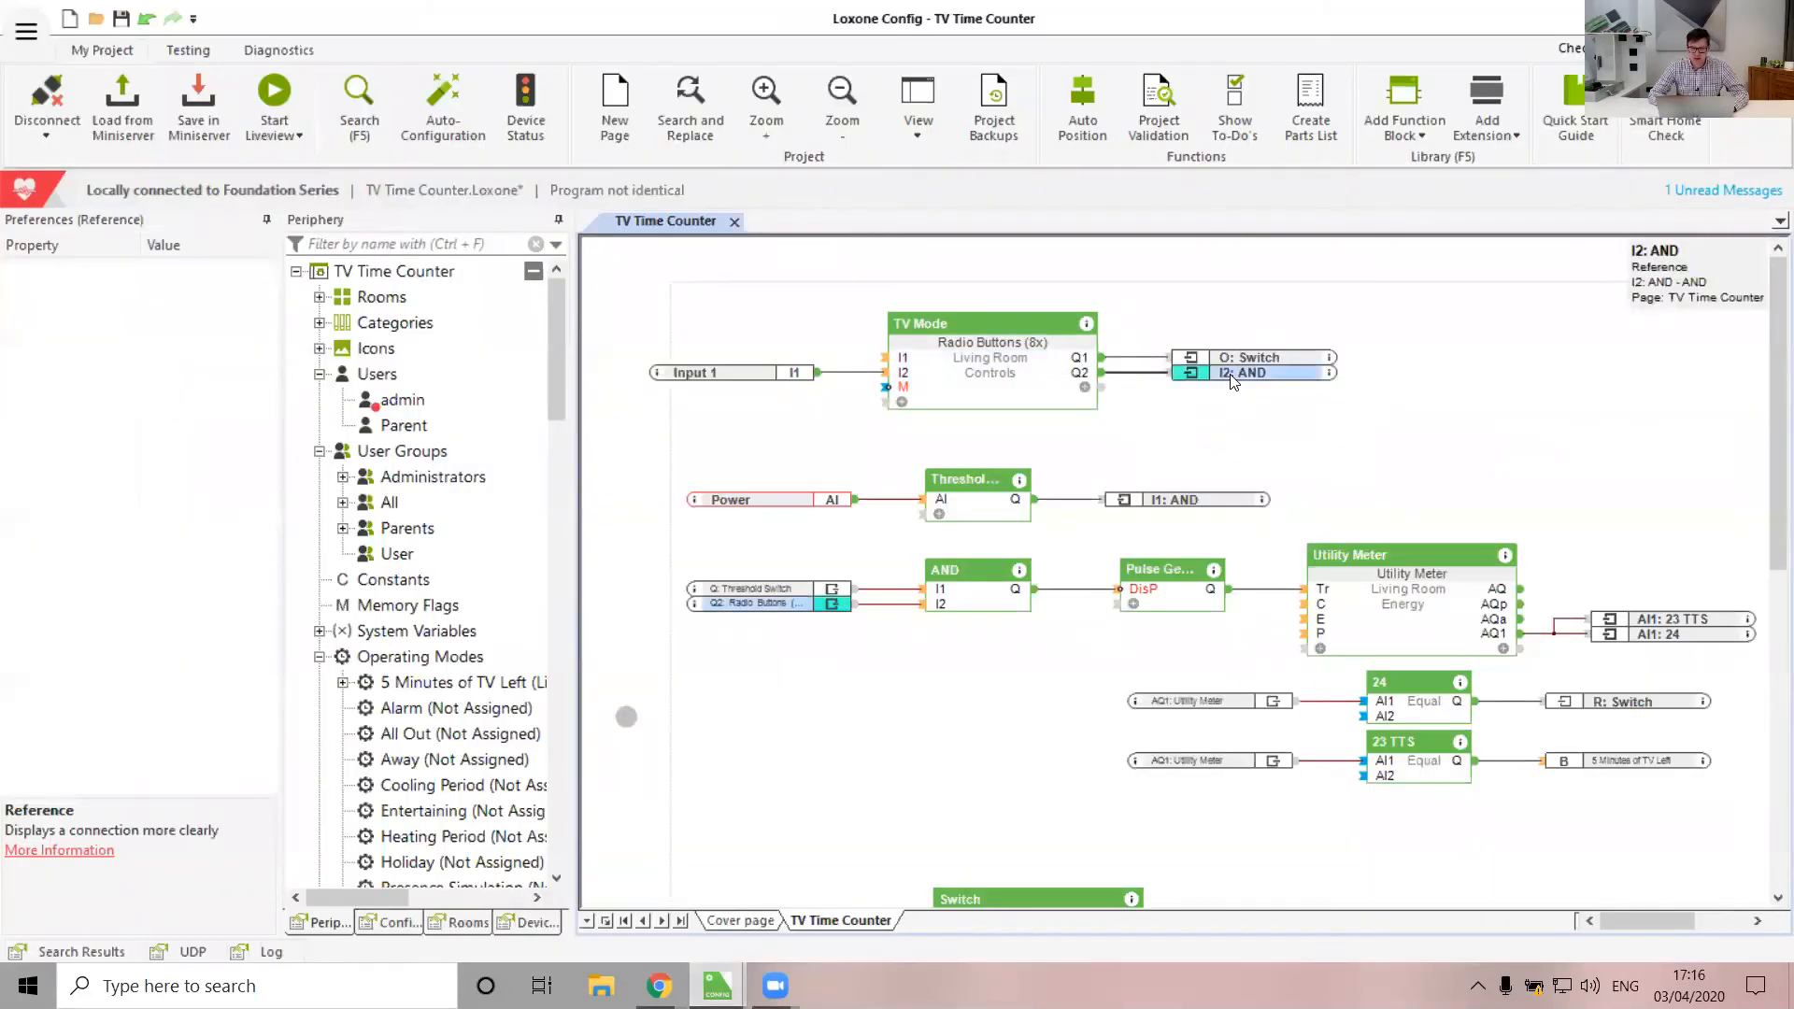
{"action": "left_click", "coordinate": [792, 589]}
{"action": "scroll", "coordinate": [938, 671], "scroll_direction": "right", "scroll_amount": 3}
{"action": "left_click", "coordinate": [1155, 602]}
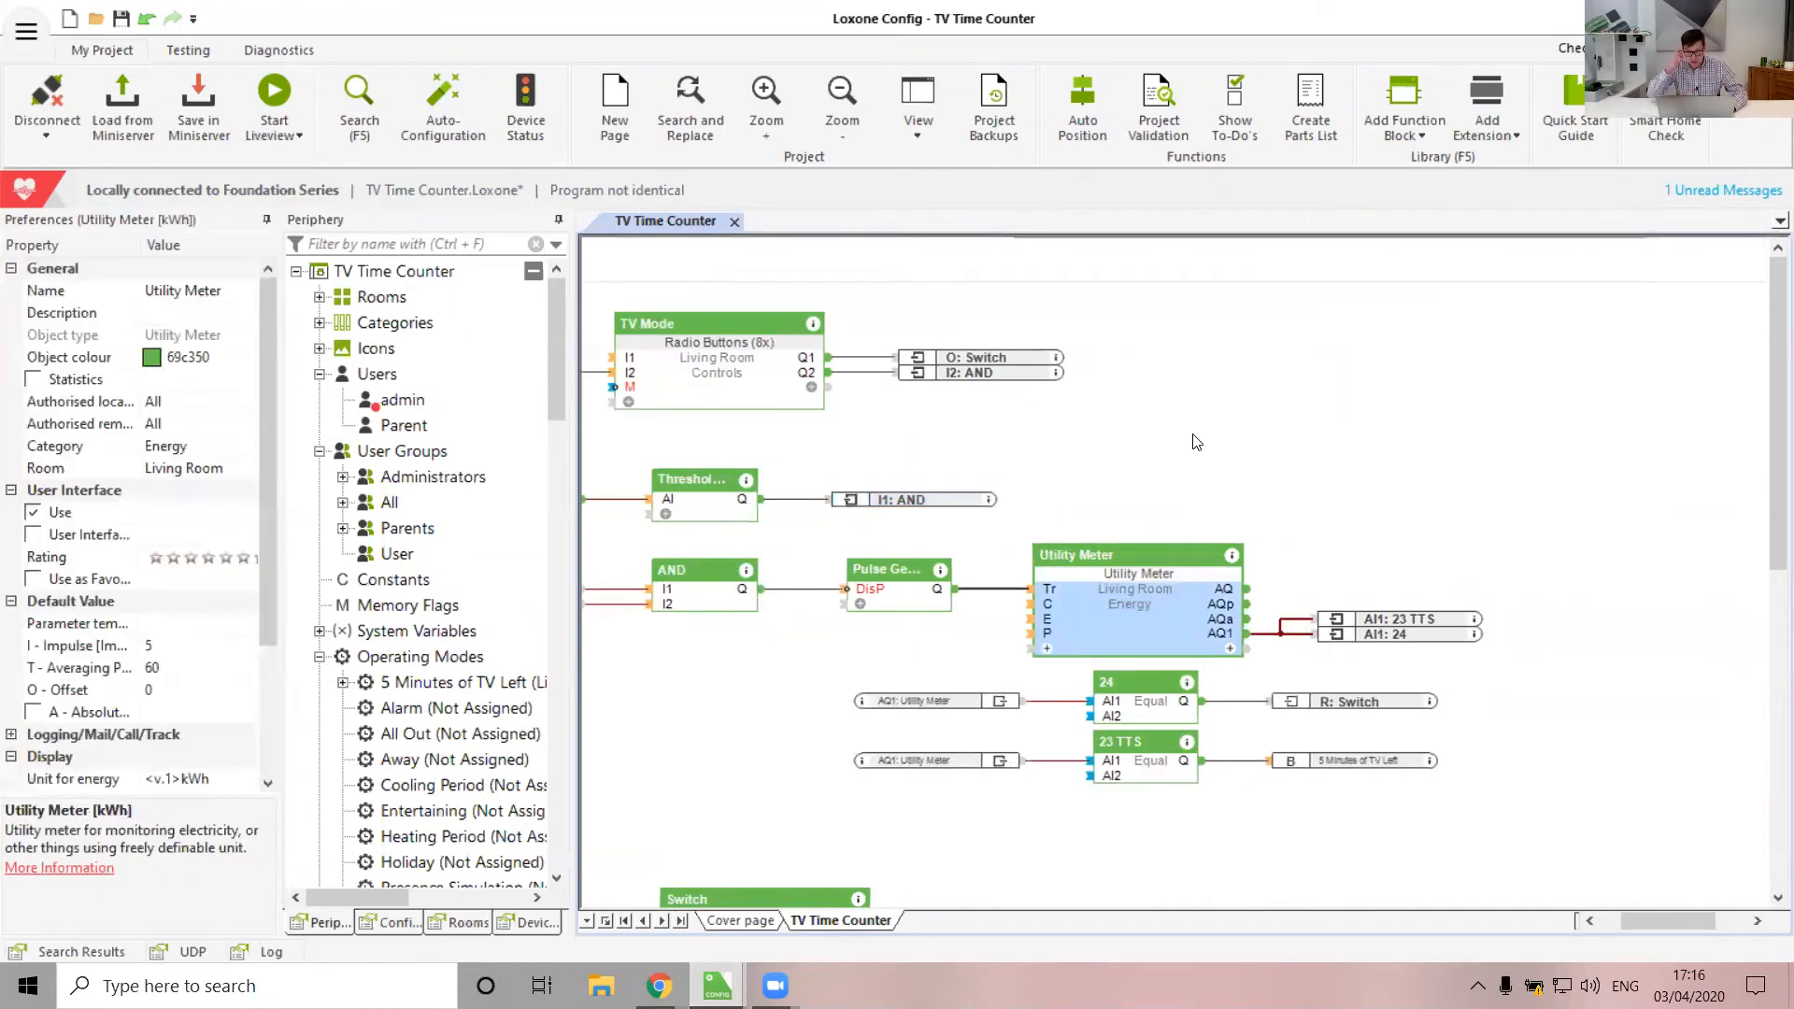
{"action": "scroll", "coordinate": [1200, 738], "scroll_direction": "down", "scroll_amount": 1}
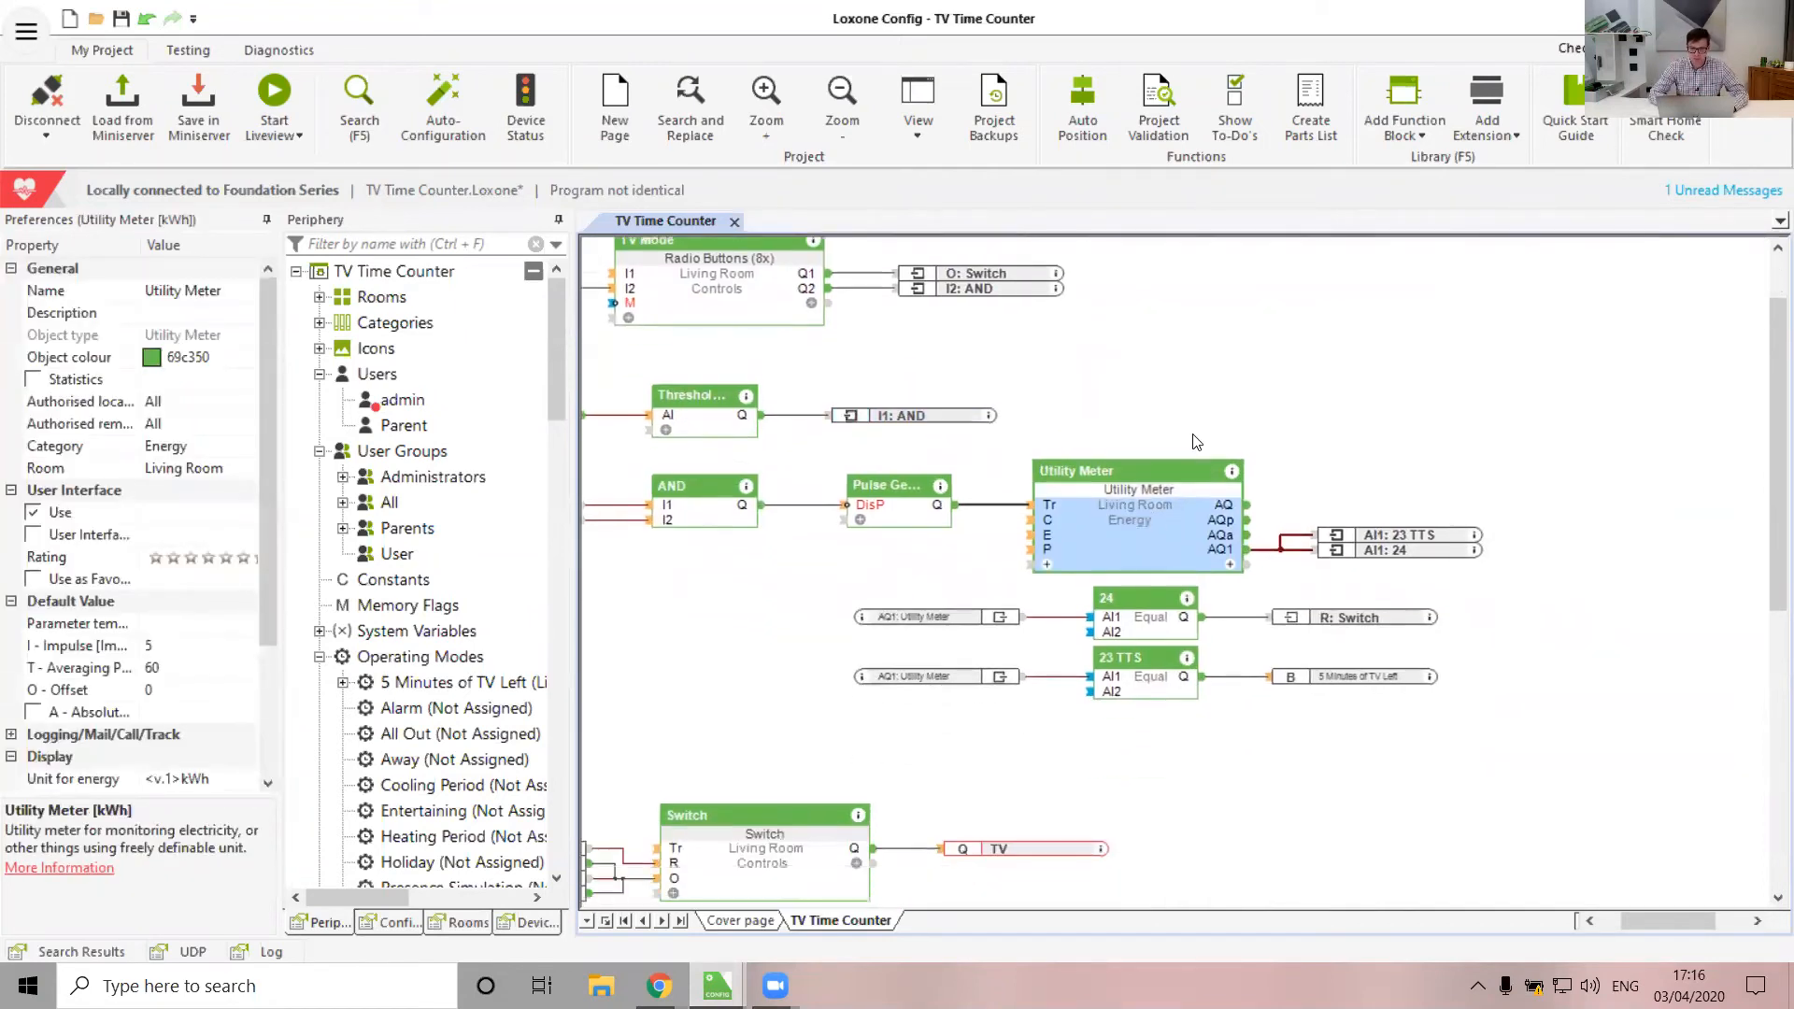
{"action": "left_click", "coordinate": [1157, 691]}
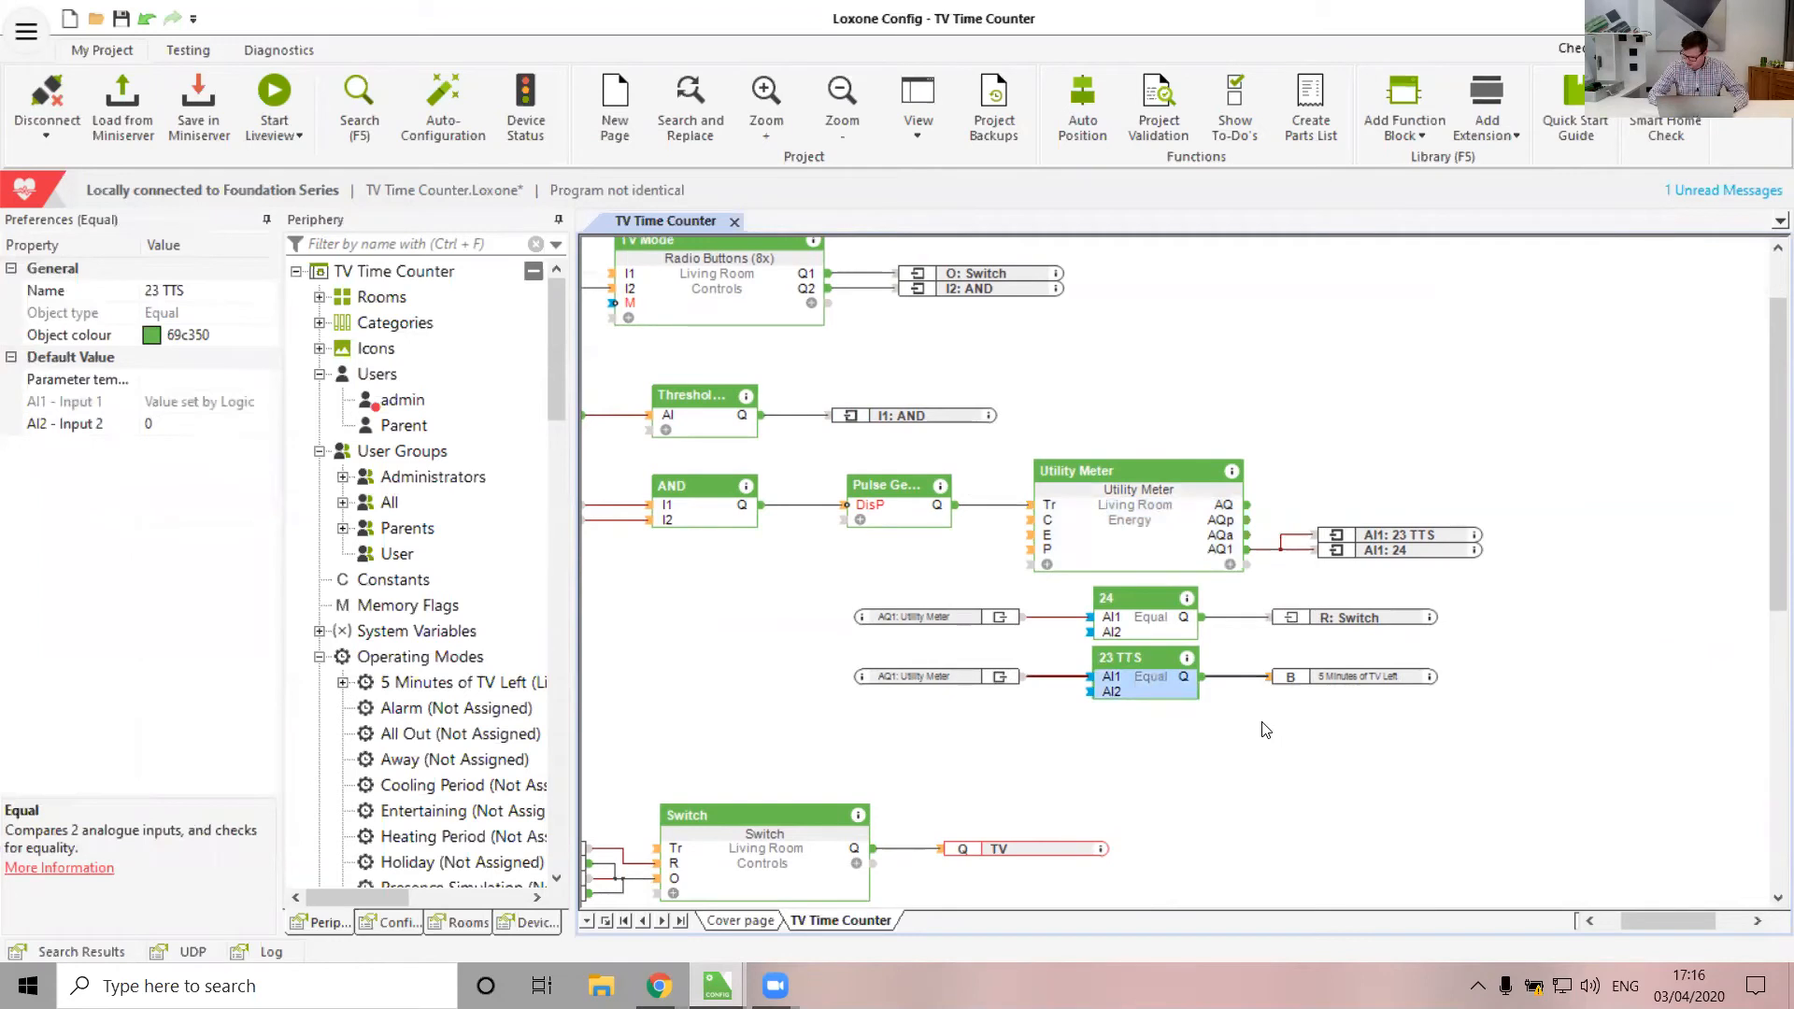
{"action": "left_click", "coordinate": [1149, 624]}
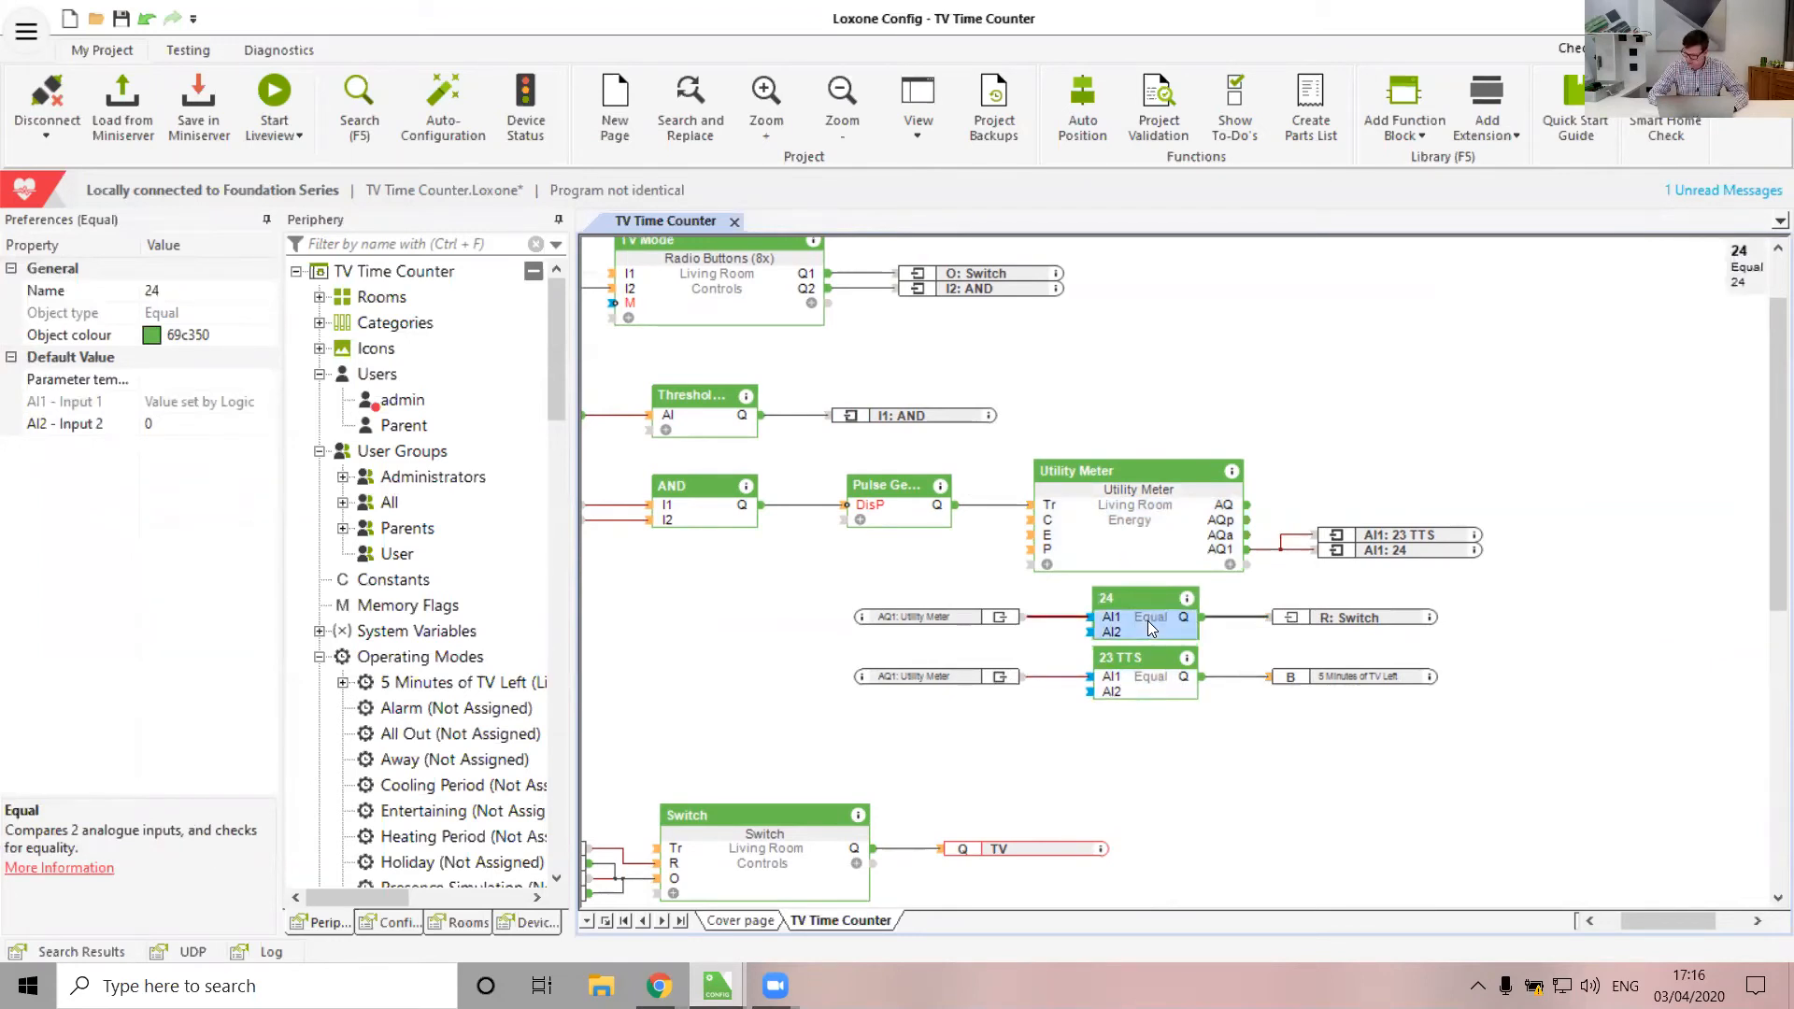
Inspect the Switch block, the Utility Meter again, and the Switch's Pulse for day input
{"action": "scroll", "coordinate": [1149, 626], "scroll_direction": "left", "scroll_amount": 3}
{"action": "scroll", "coordinate": [990, 660], "scroll_direction": "down", "scroll_amount": 2}
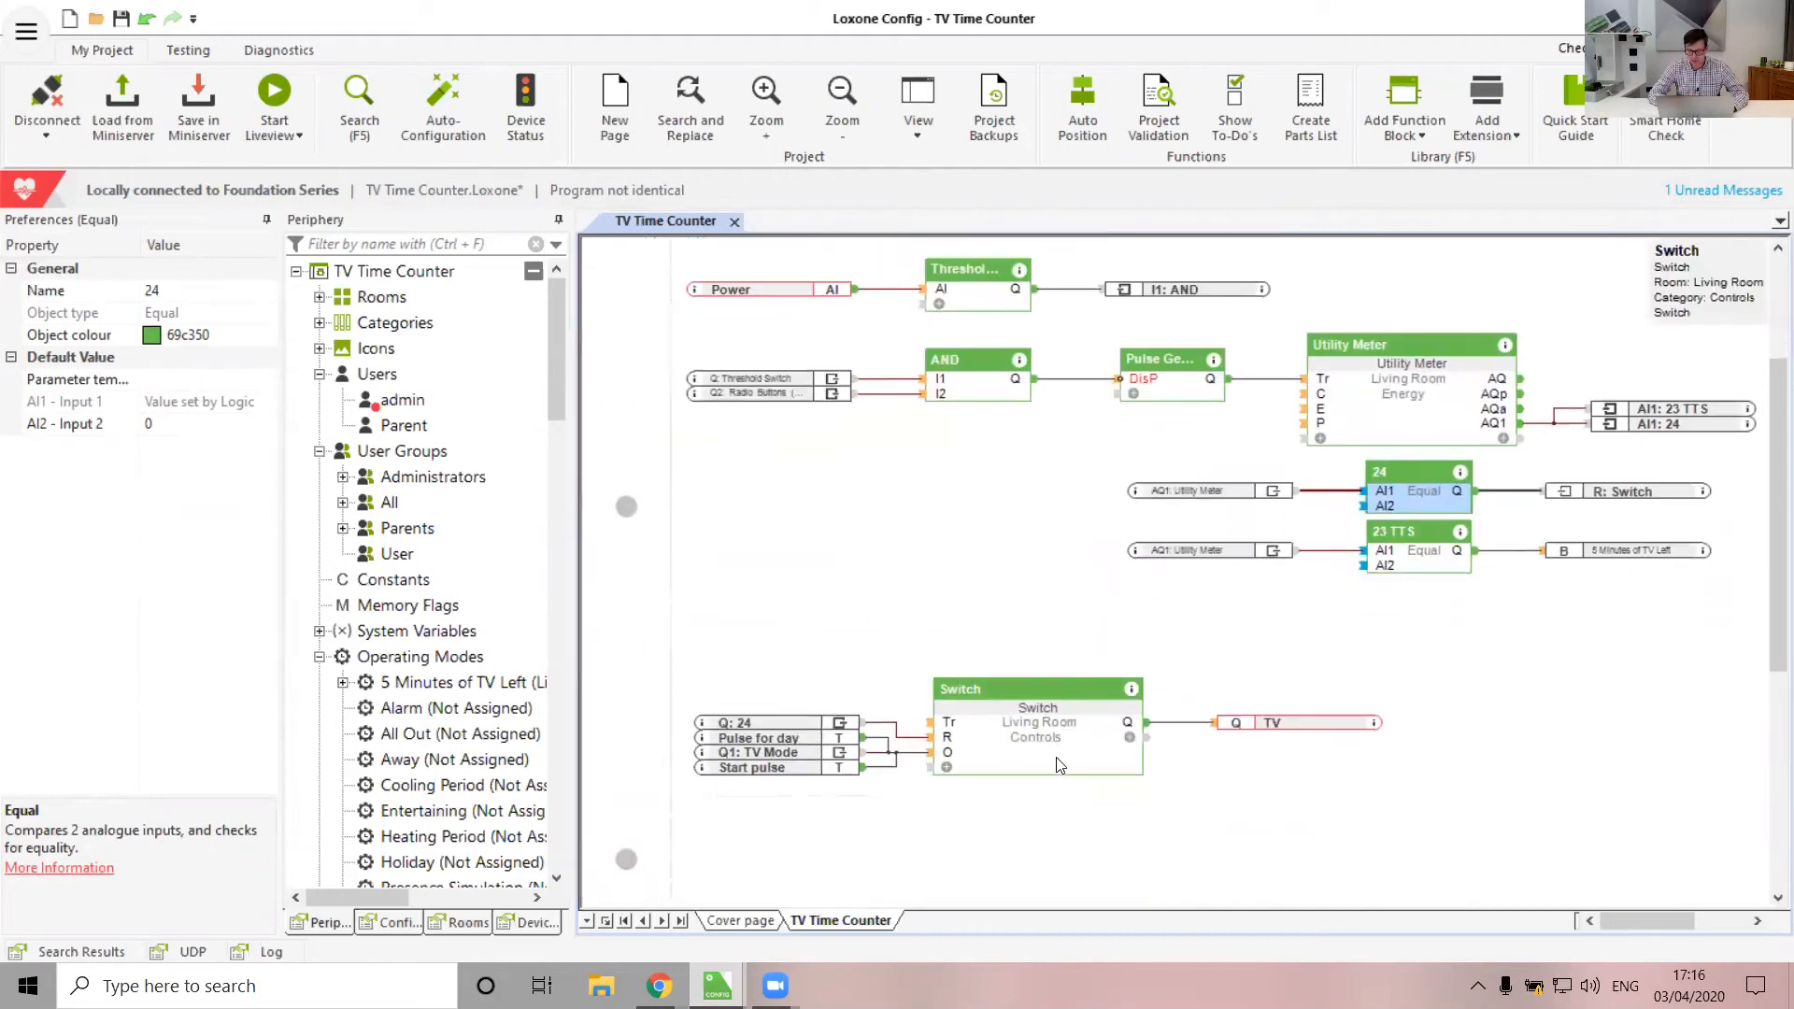
{"action": "left_click", "coordinate": [1056, 762]}
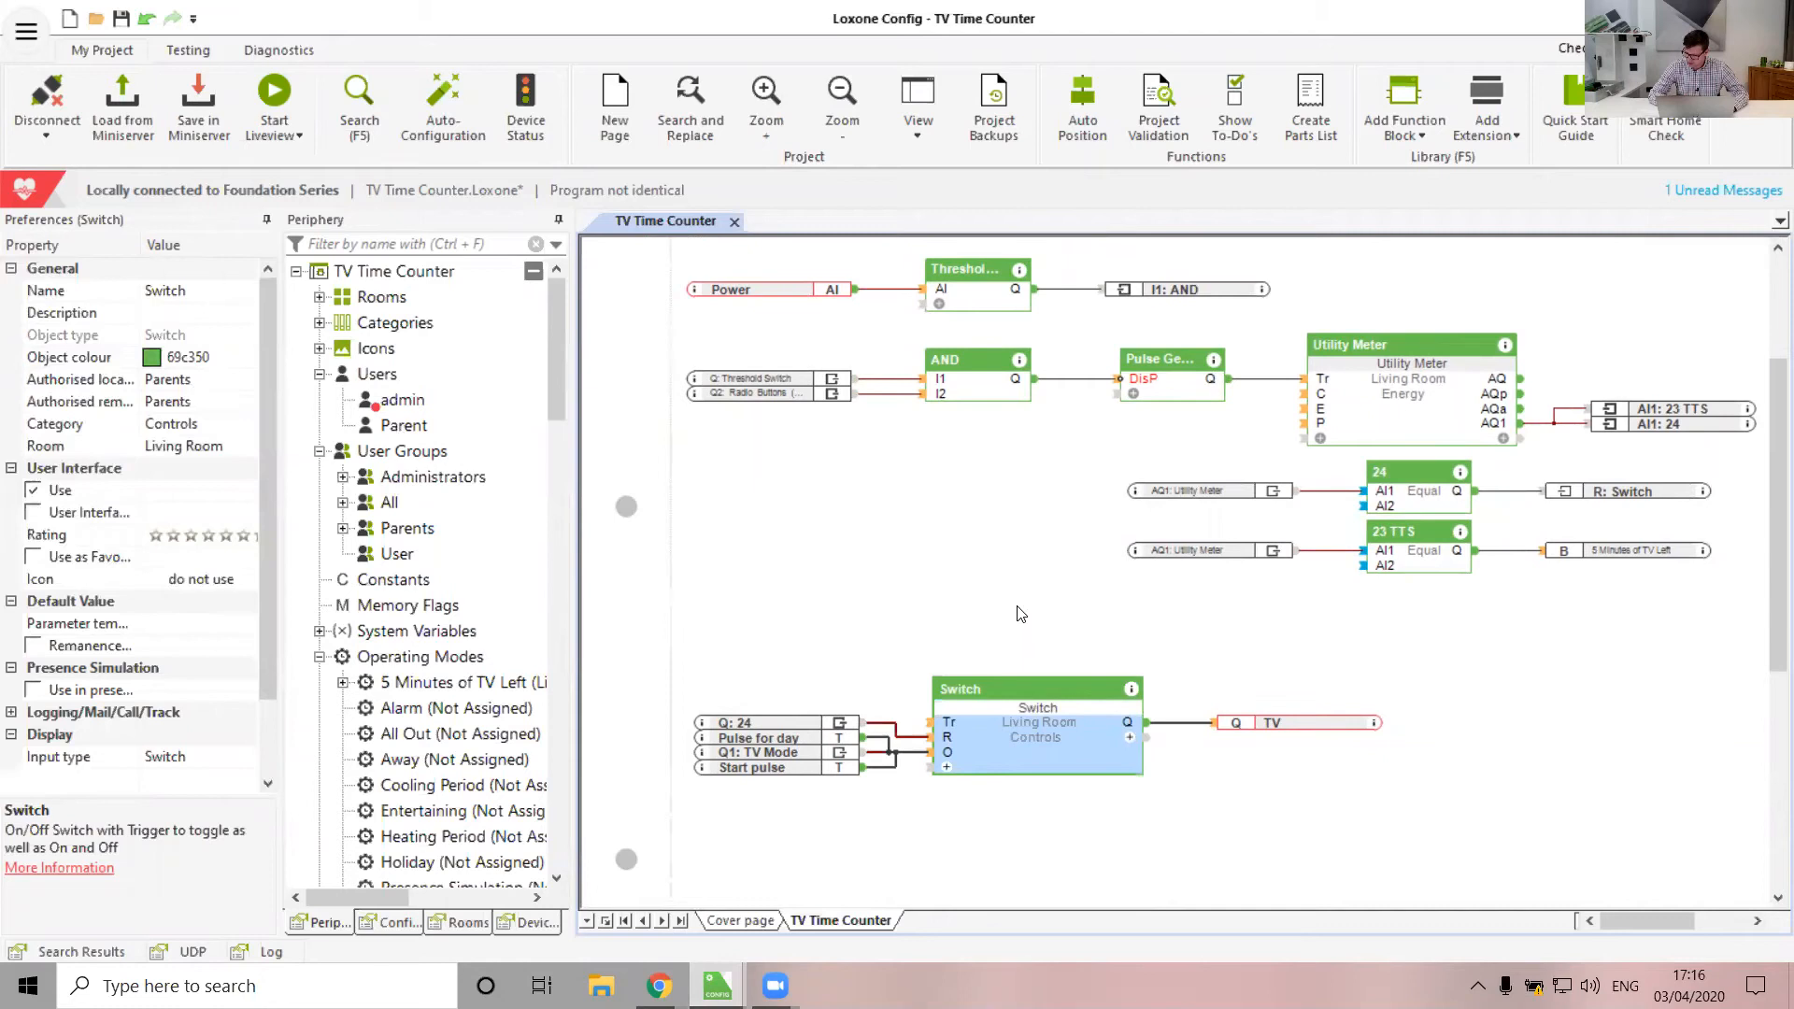
{"action": "scroll", "coordinate": [1021, 613], "scroll_direction": "up", "scroll_amount": 3}
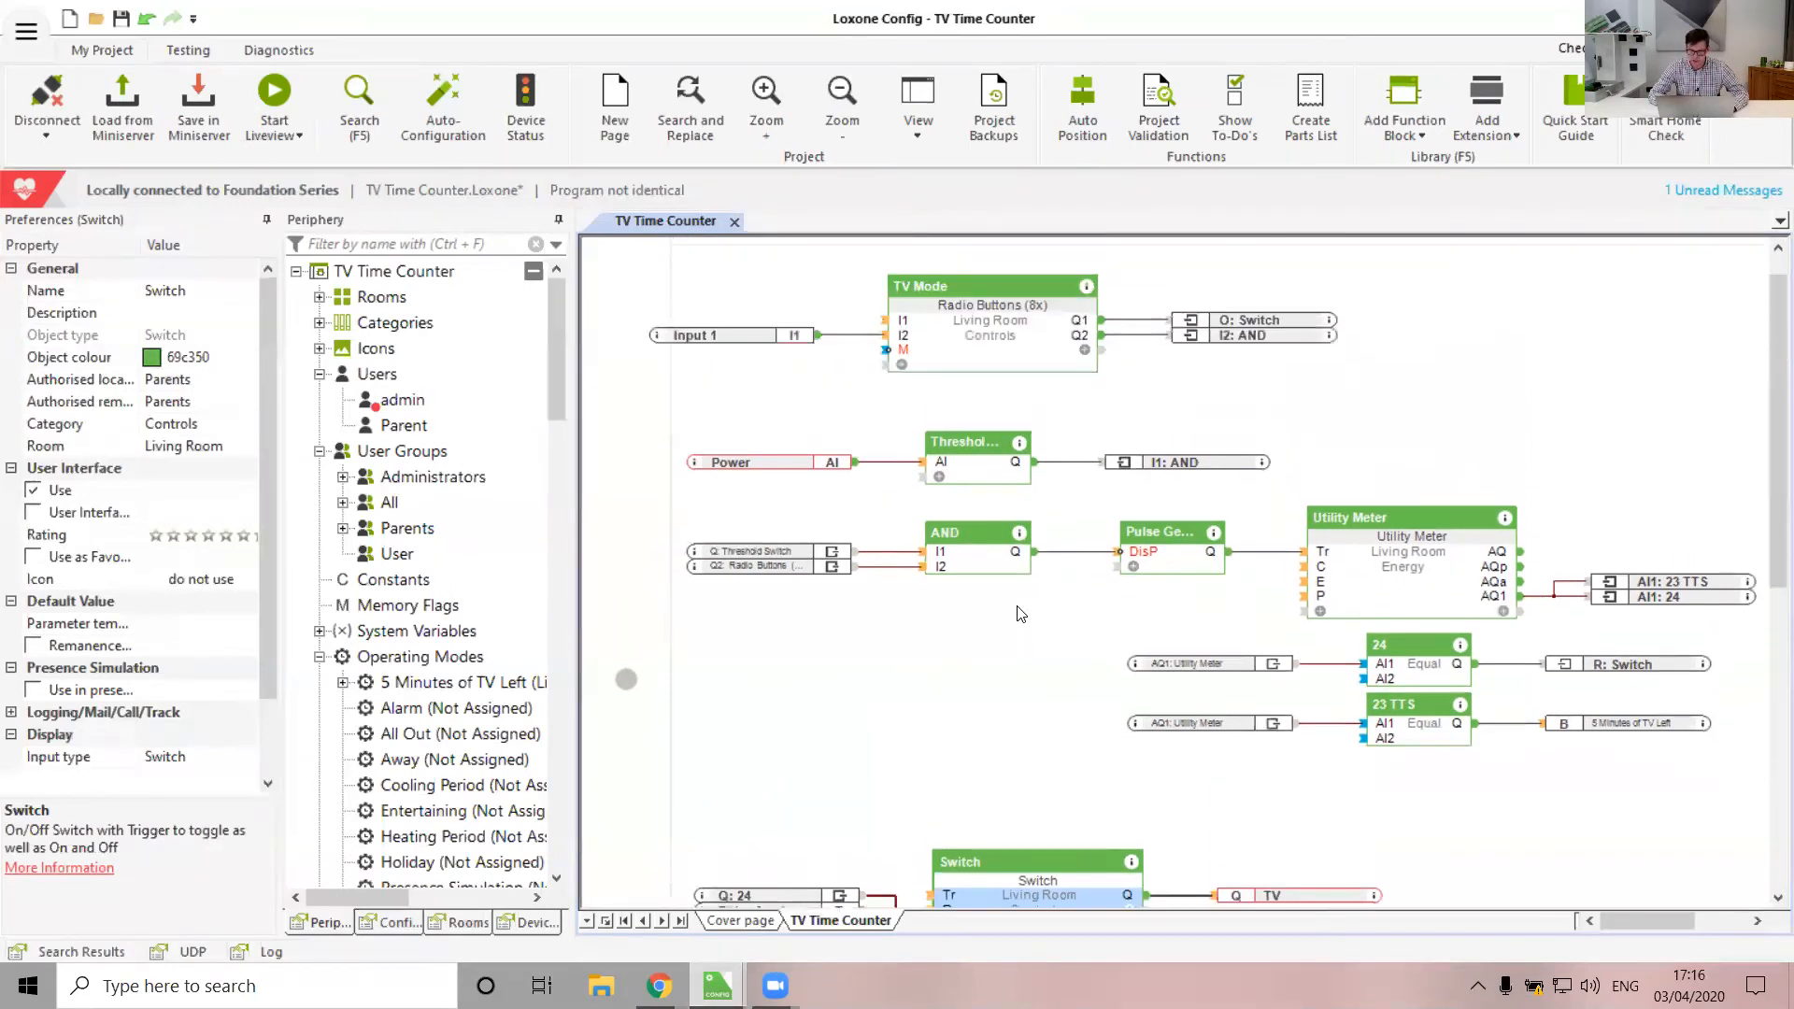
{"action": "scroll", "coordinate": [949, 691], "scroll_direction": "down", "scroll_amount": 1}
{"action": "left_click", "coordinate": [1454, 551]}
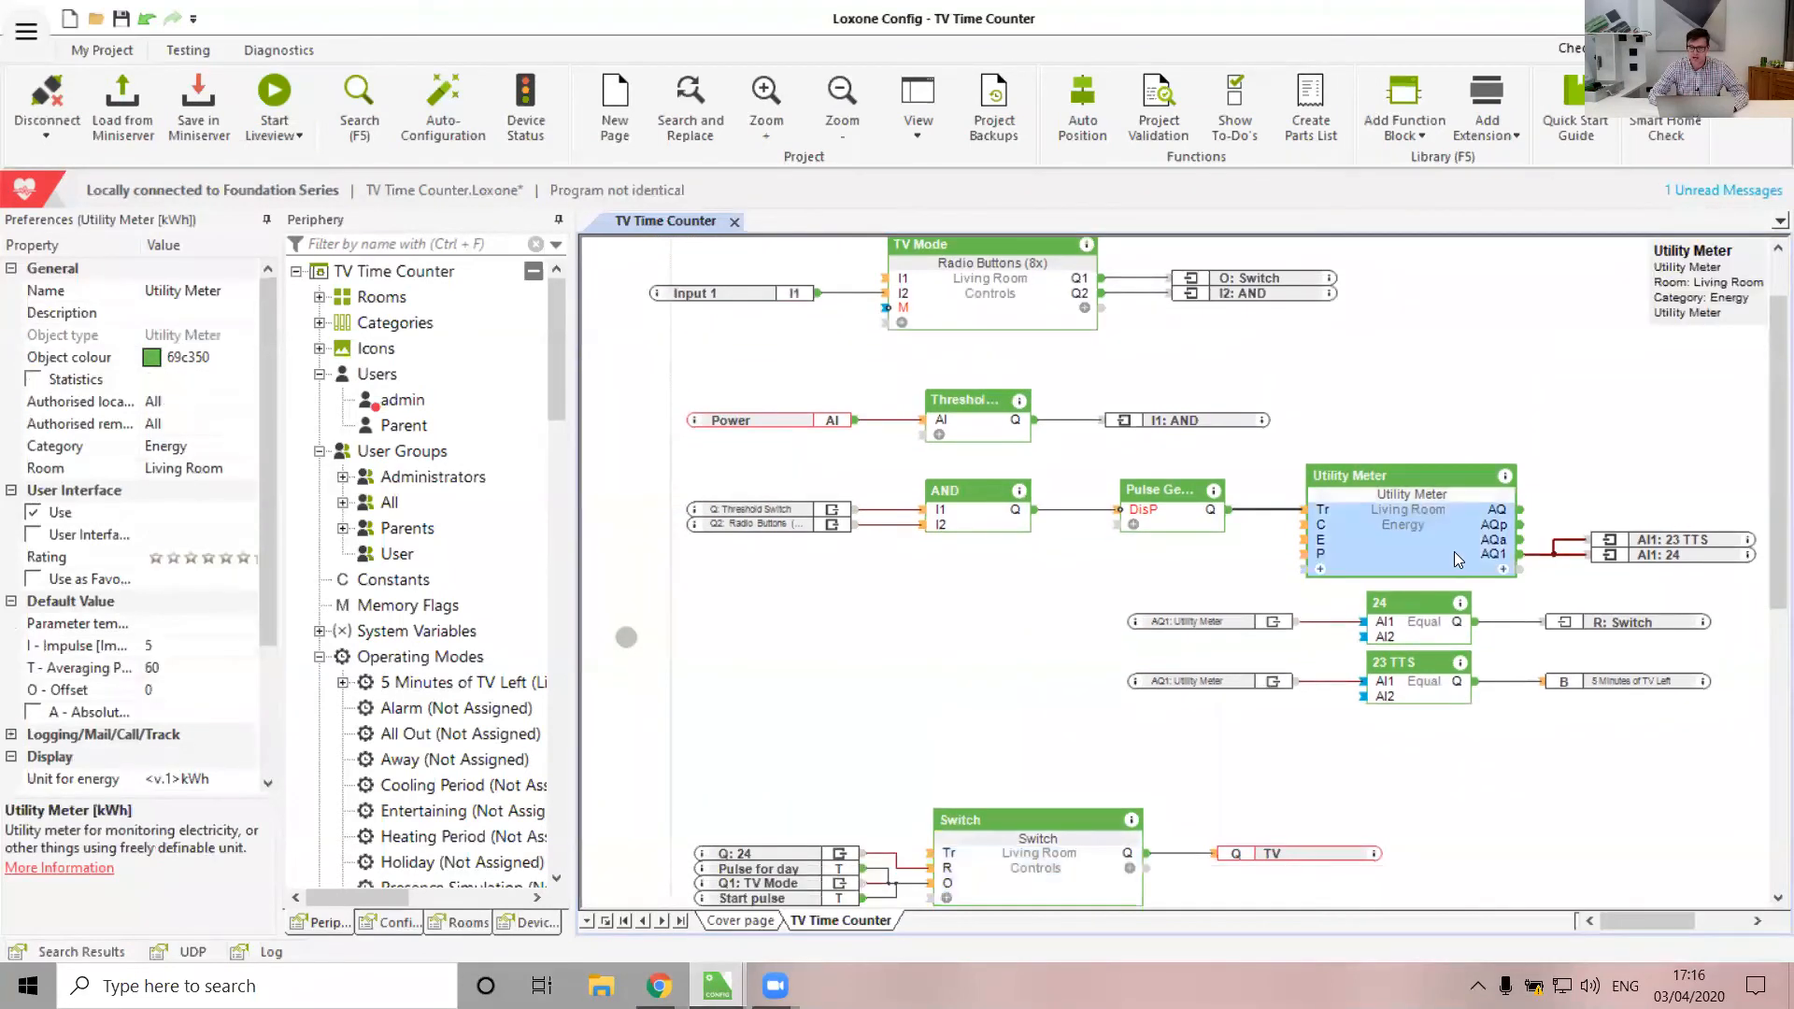
{"action": "mouse_move", "coordinate": [1490, 557]}
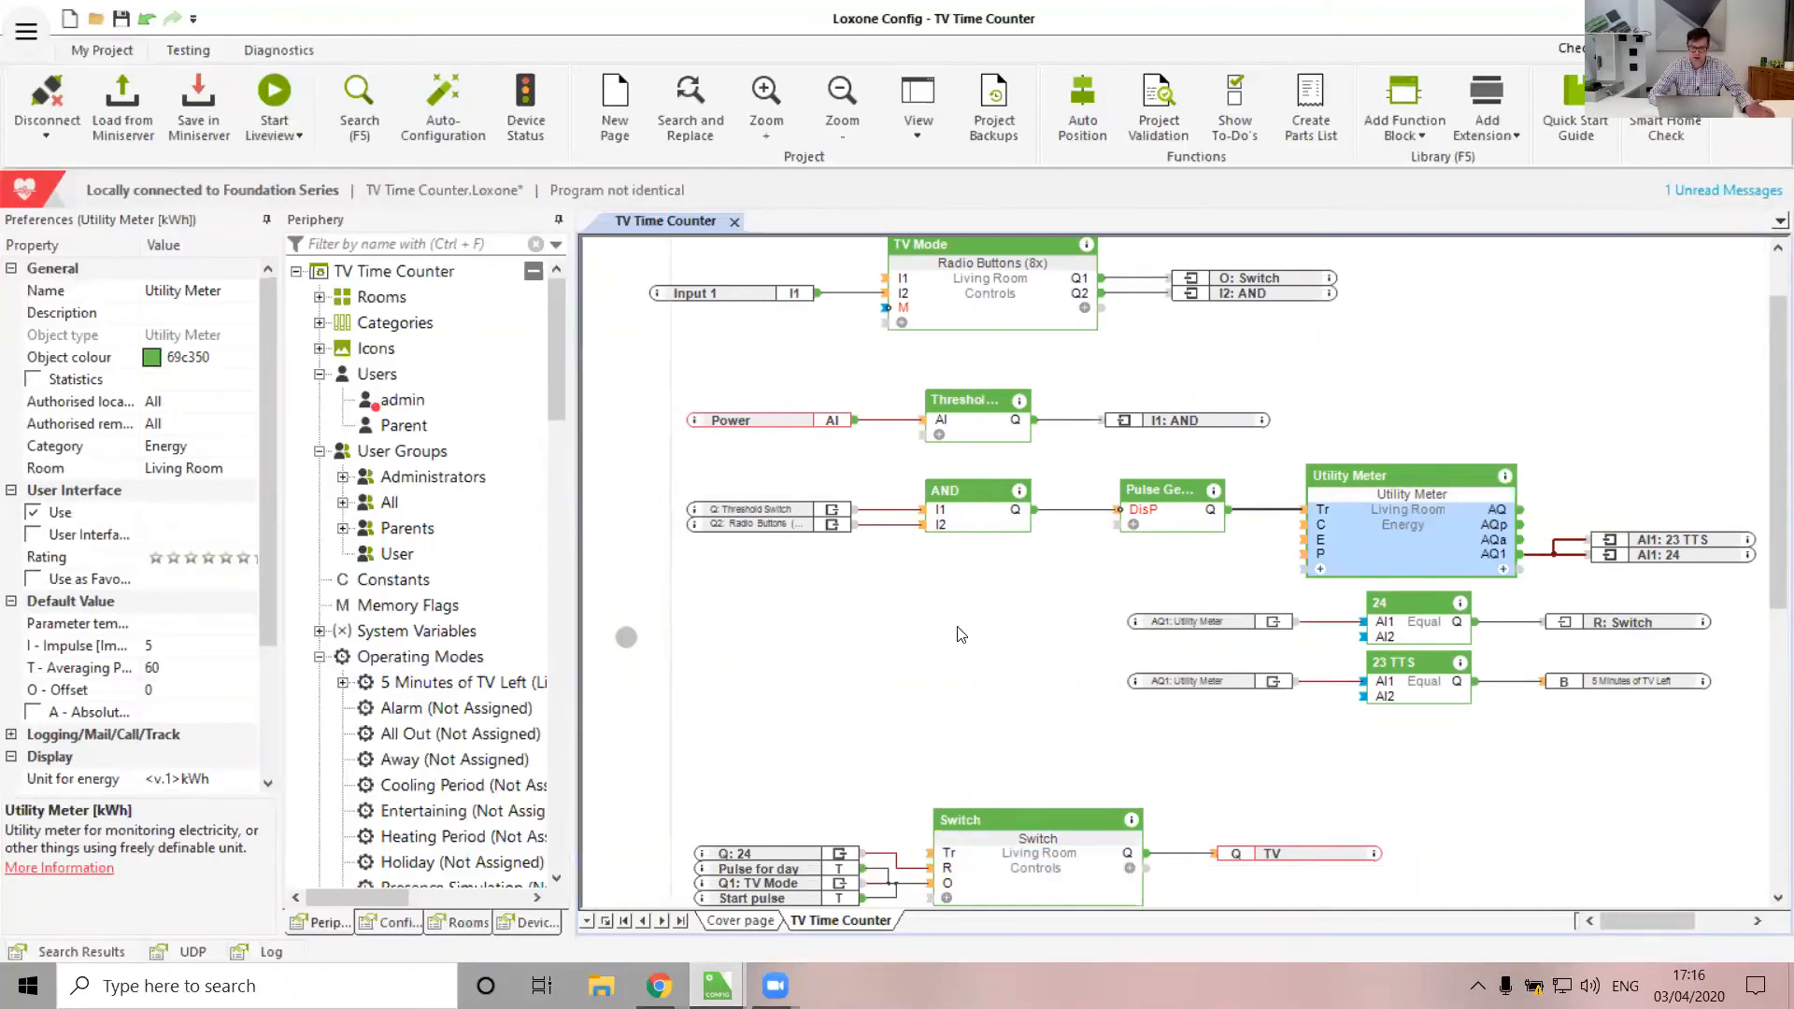
{"action": "scroll", "coordinate": [960, 634], "scroll_direction": "down", "scroll_amount": 2}
{"action": "left_click", "coordinate": [1009, 760]}
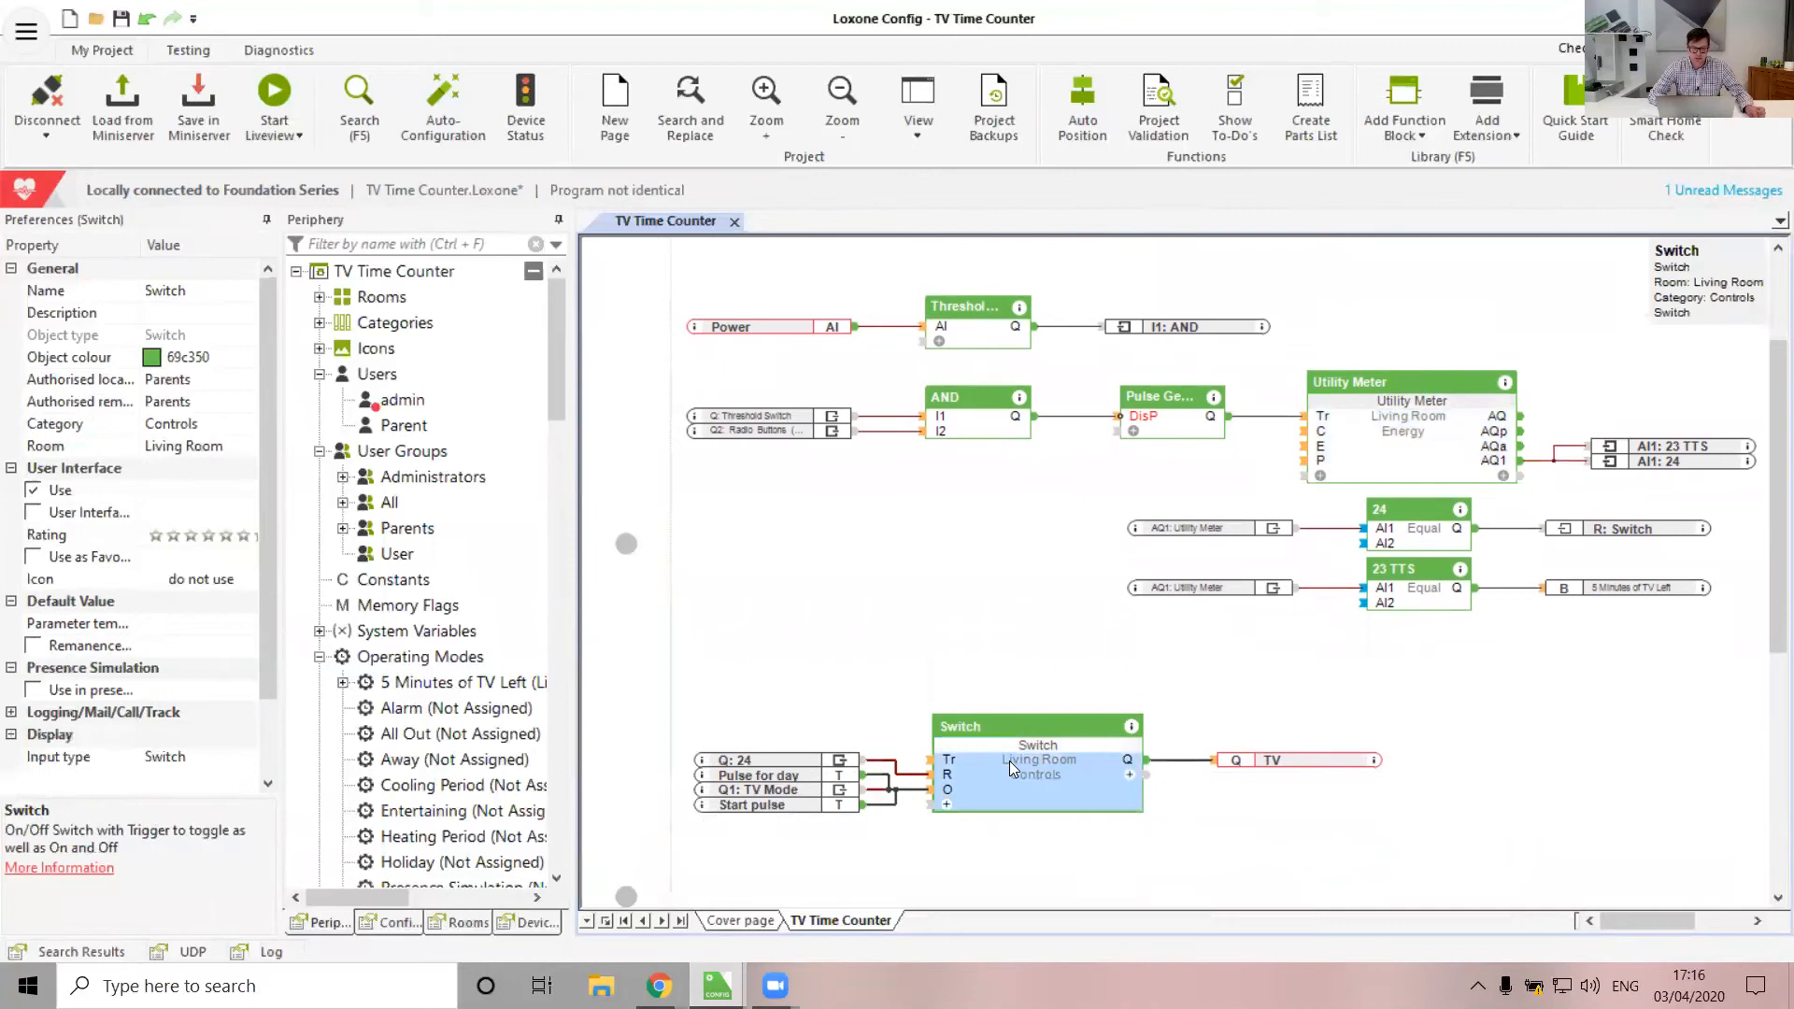
{"action": "left_click", "coordinate": [766, 779]}
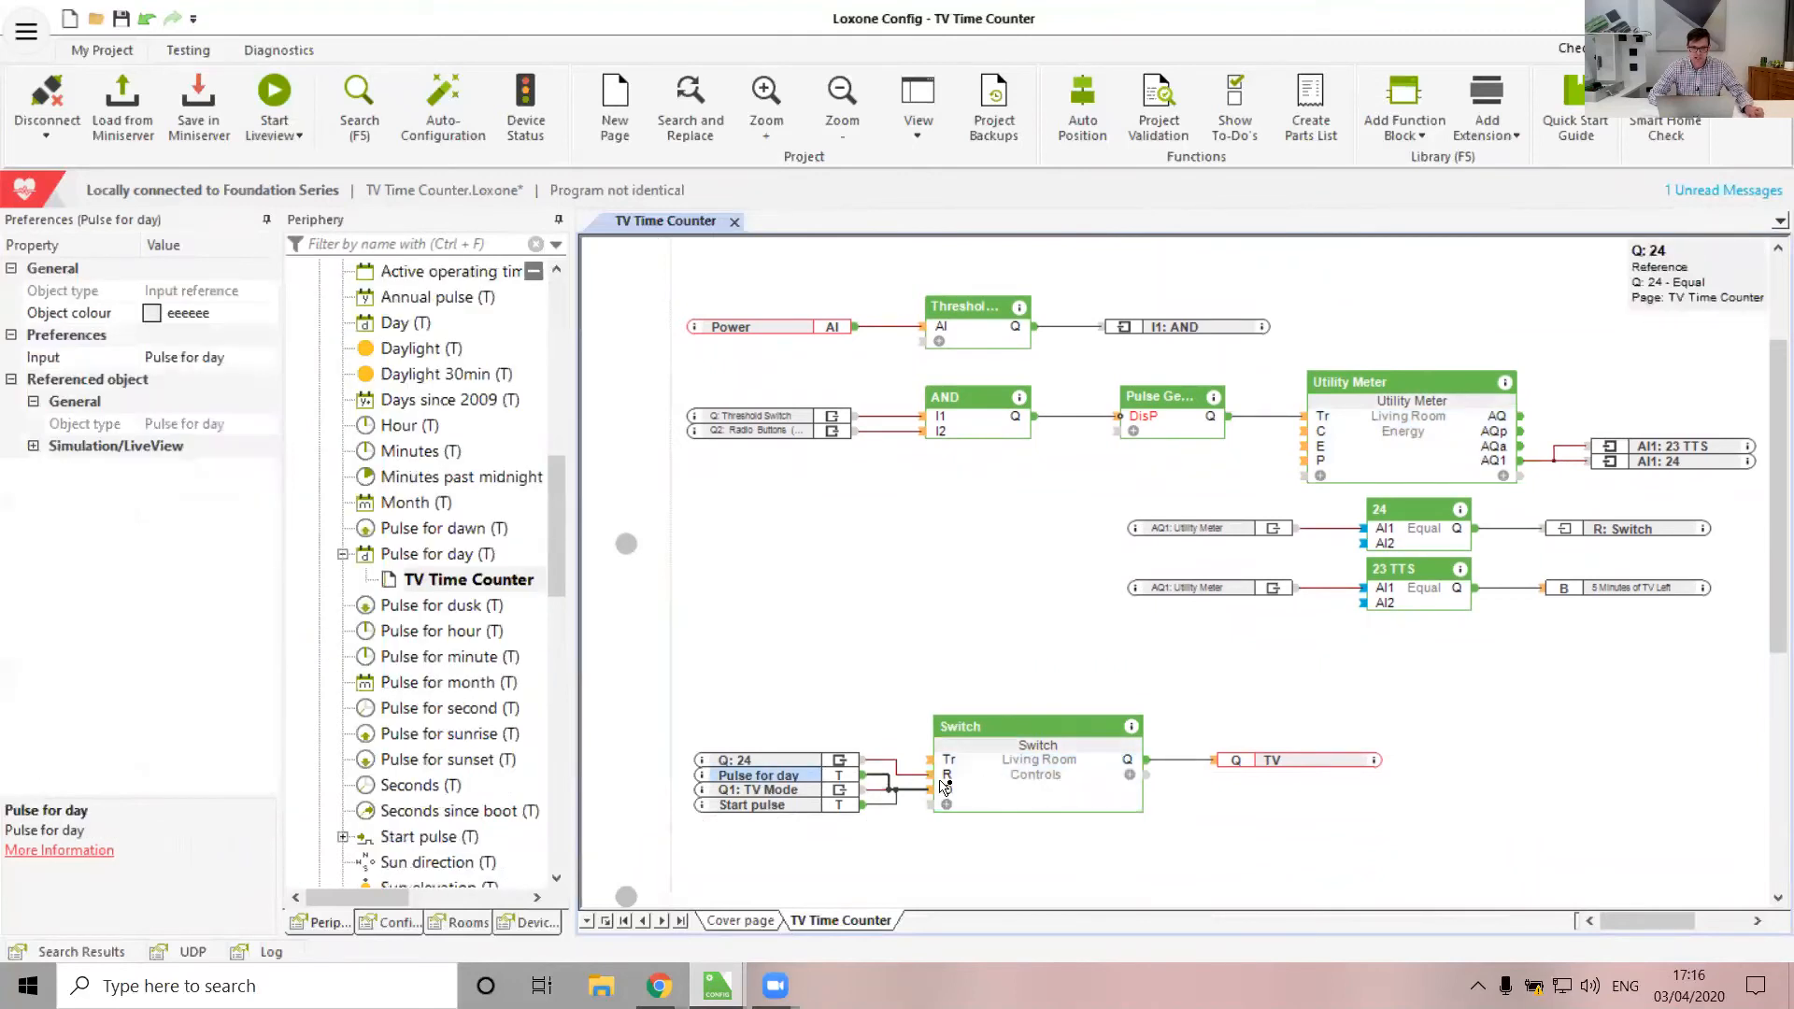
{"action": "scroll", "coordinate": [799, 526], "scroll_direction": "up", "scroll_amount": 1}
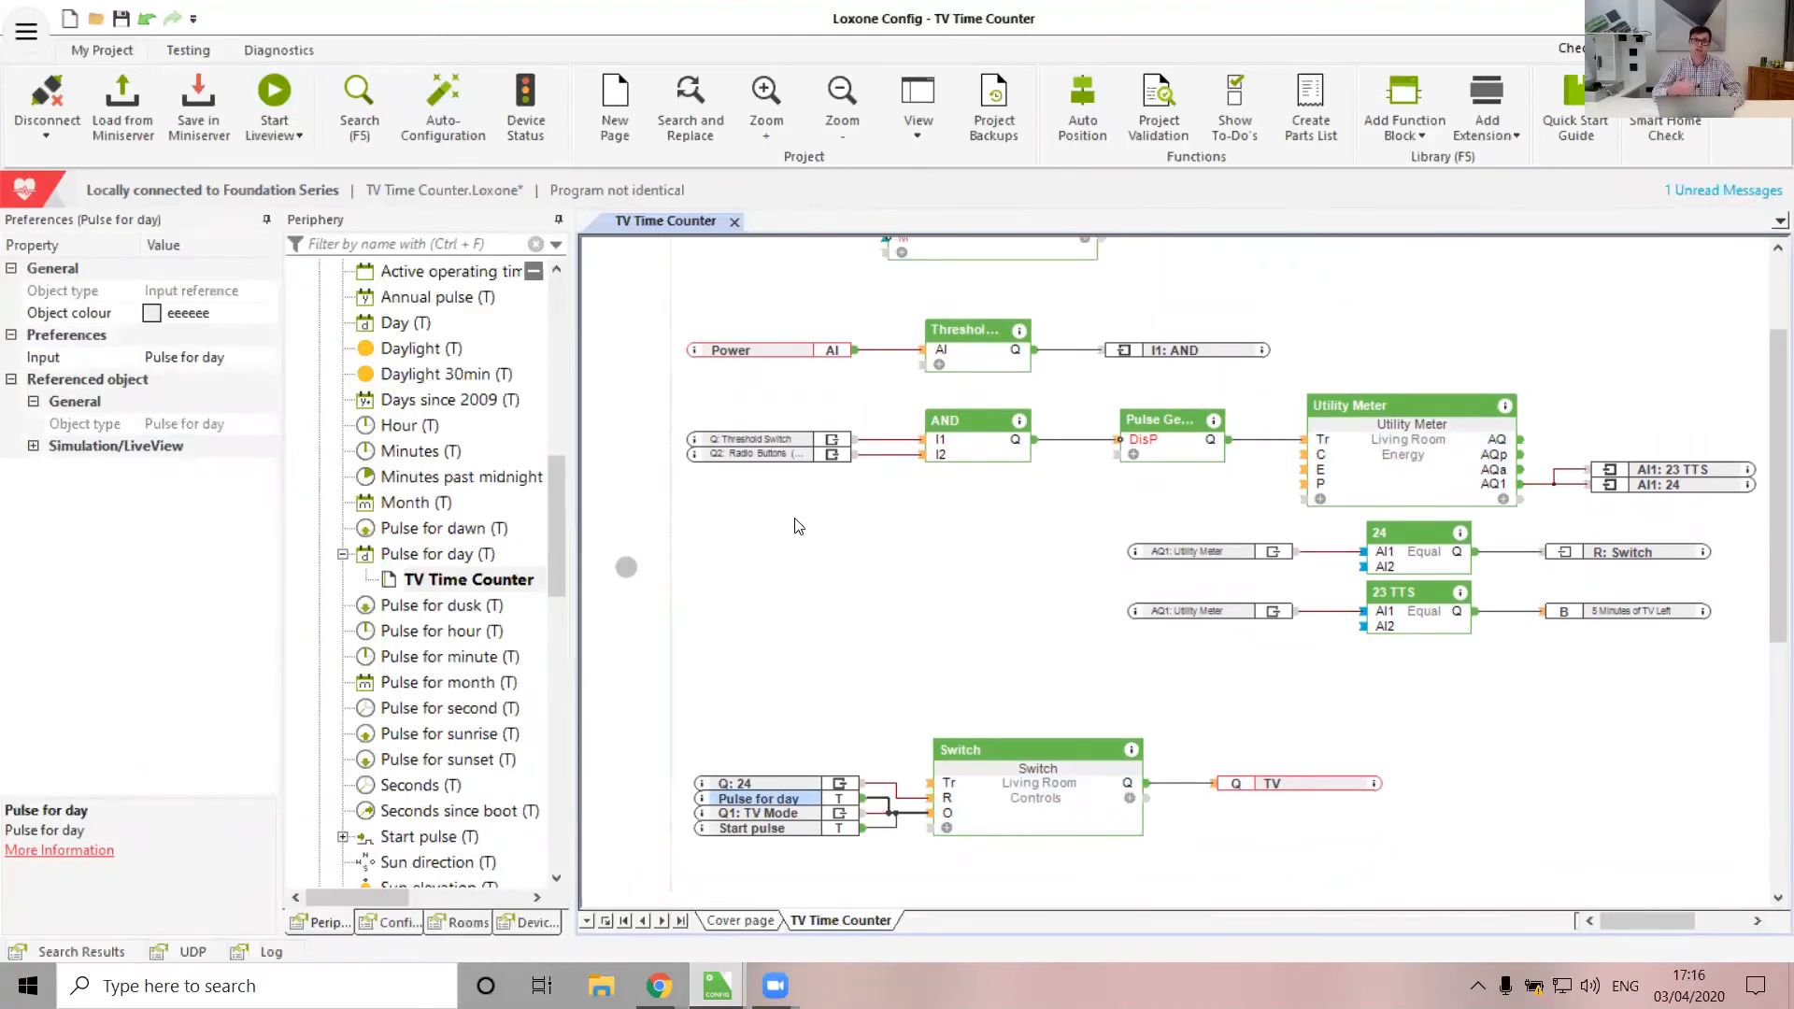
{"action": "left_click", "coordinate": [861, 565]}
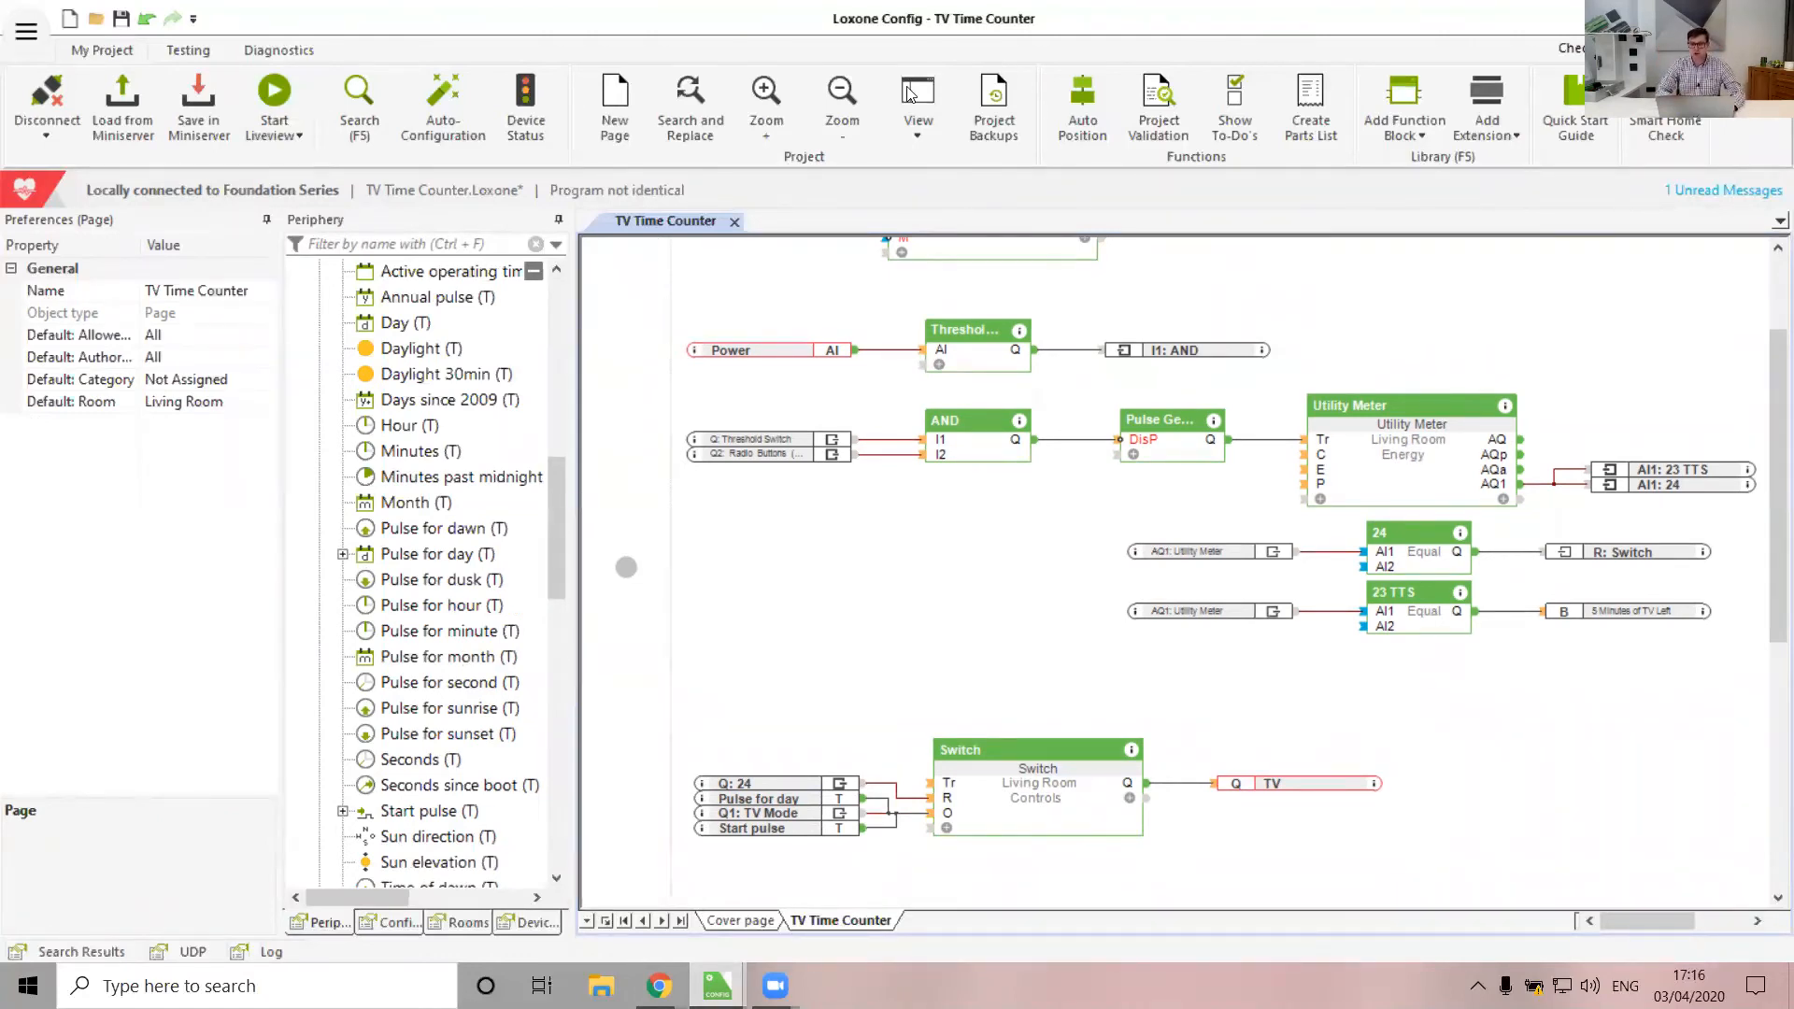
{"action": "scroll", "coordinate": [1497, 745], "scroll_direction": "right", "scroll_amount": 4}
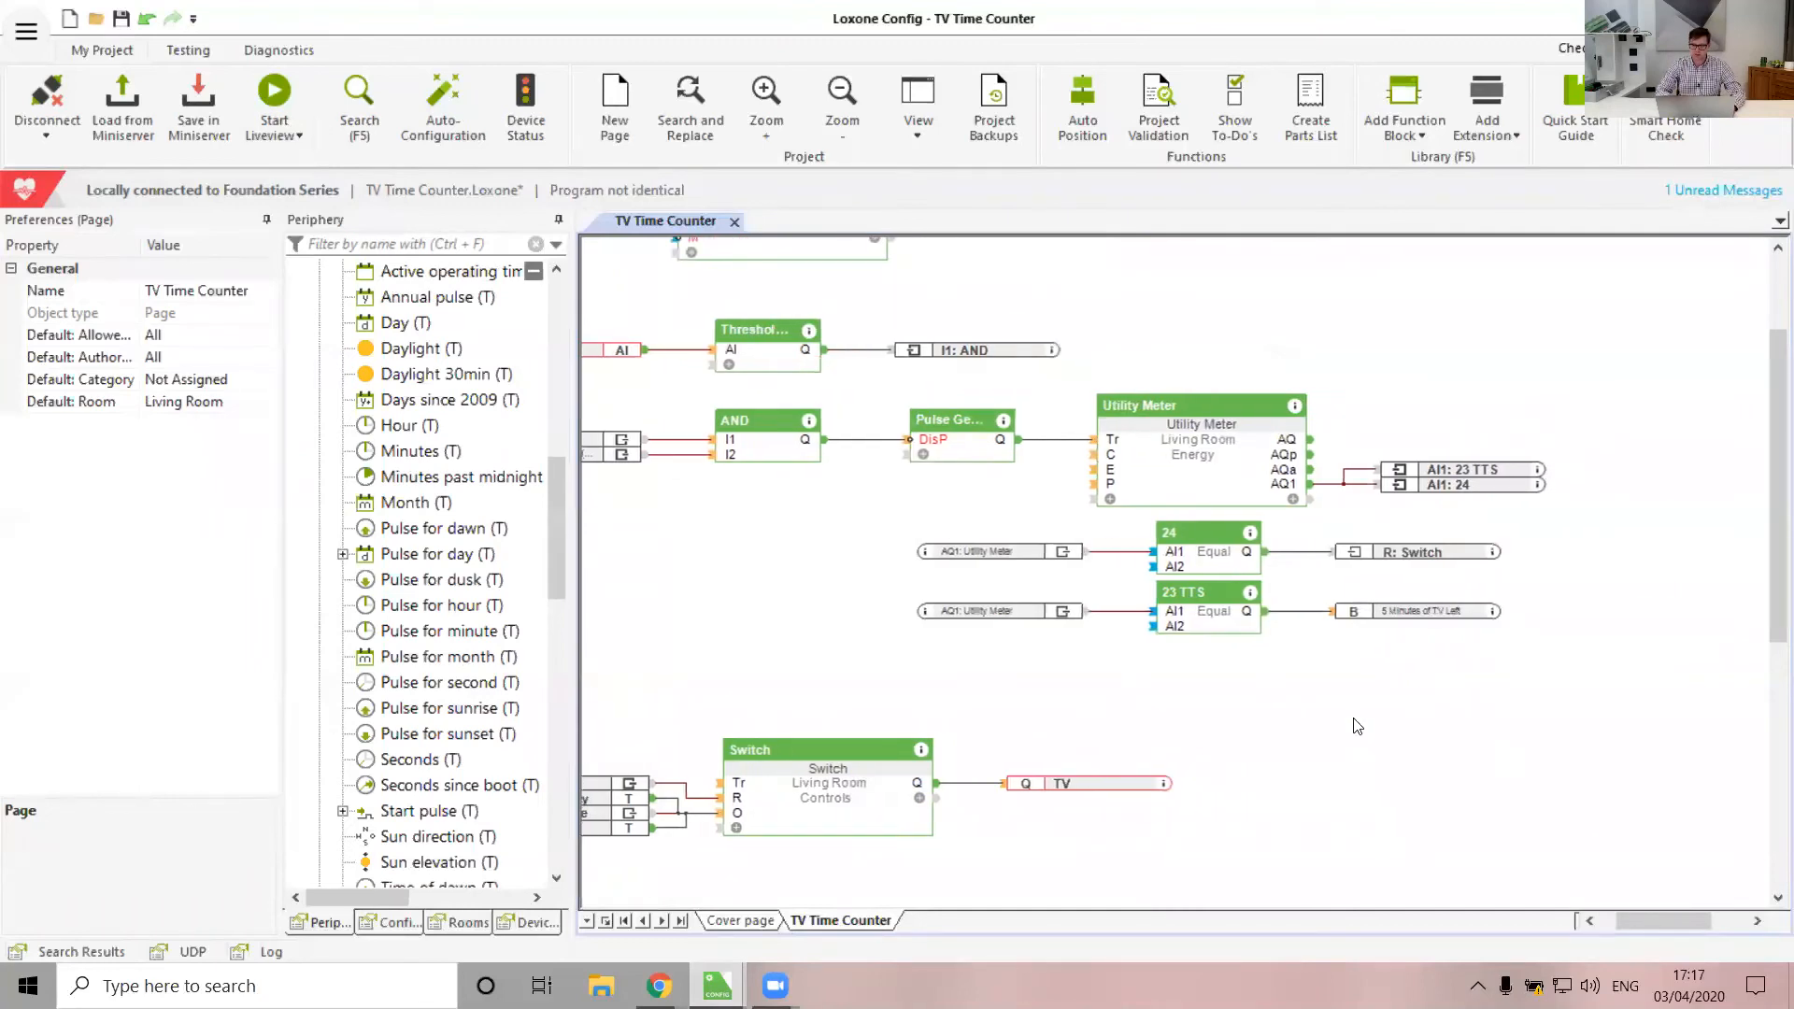
{"action": "left_click", "coordinate": [1216, 551]}
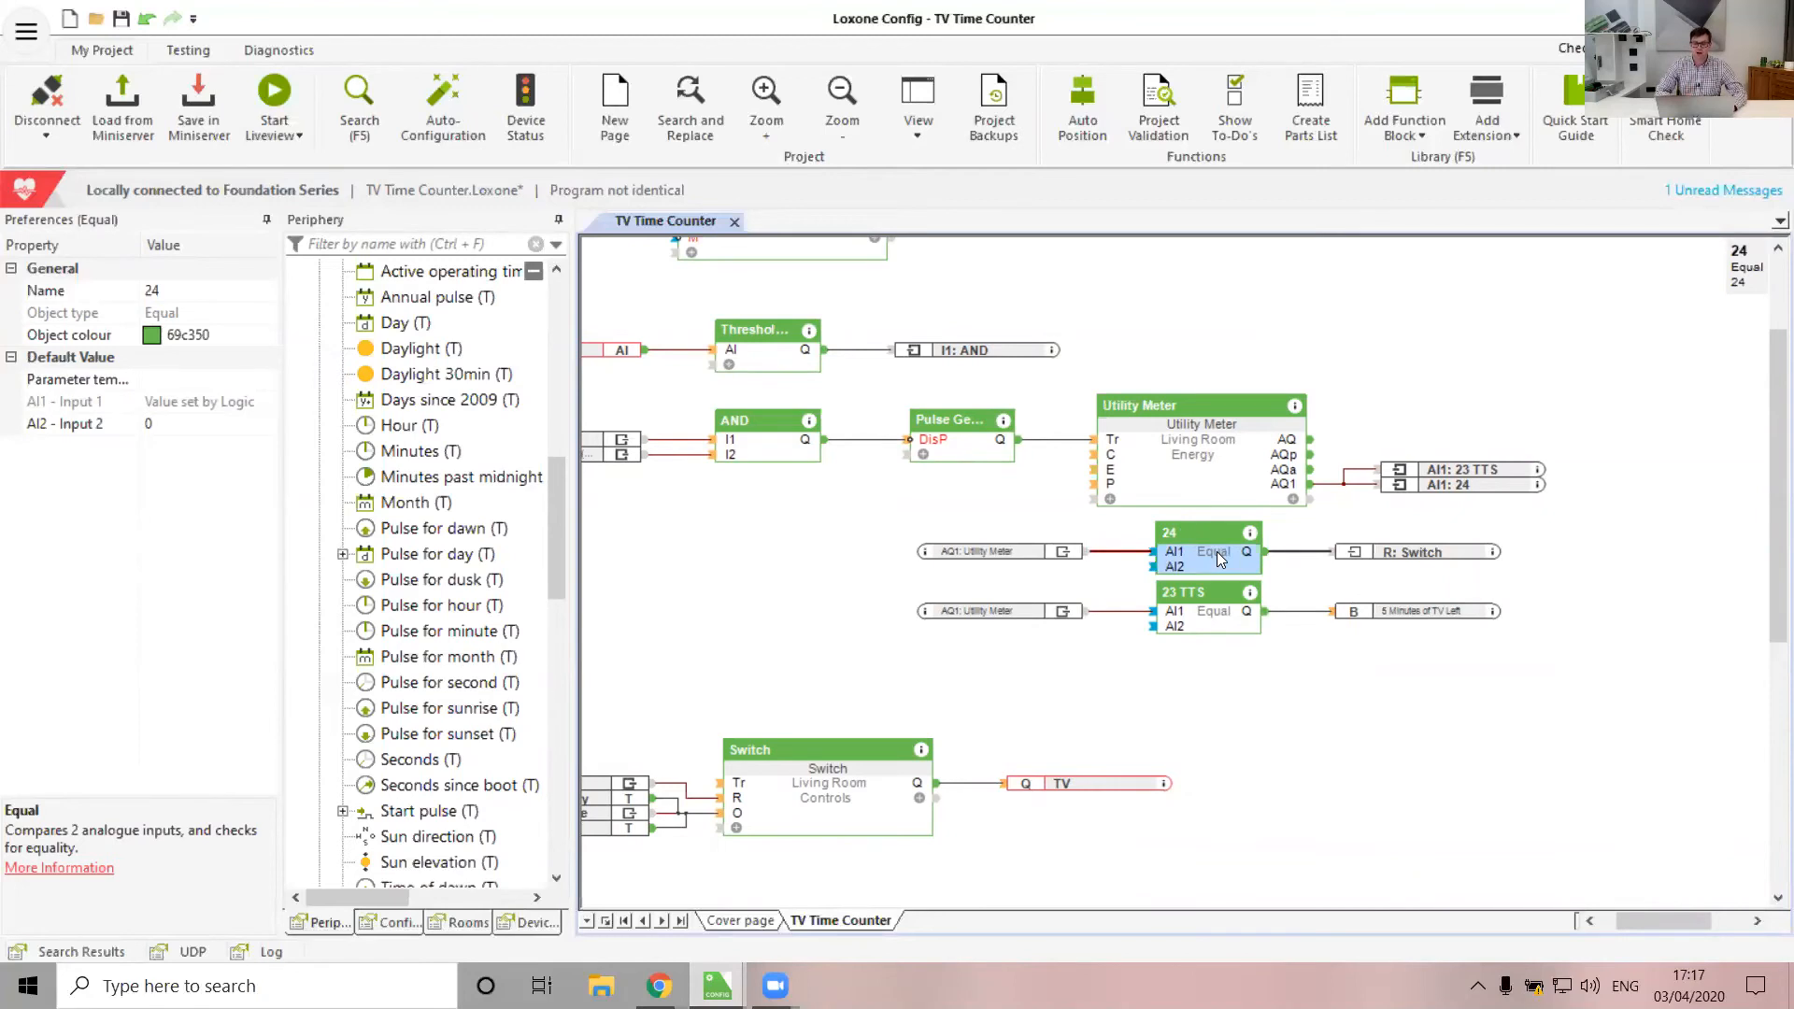
{"action": "left_click", "coordinate": [68, 430]}
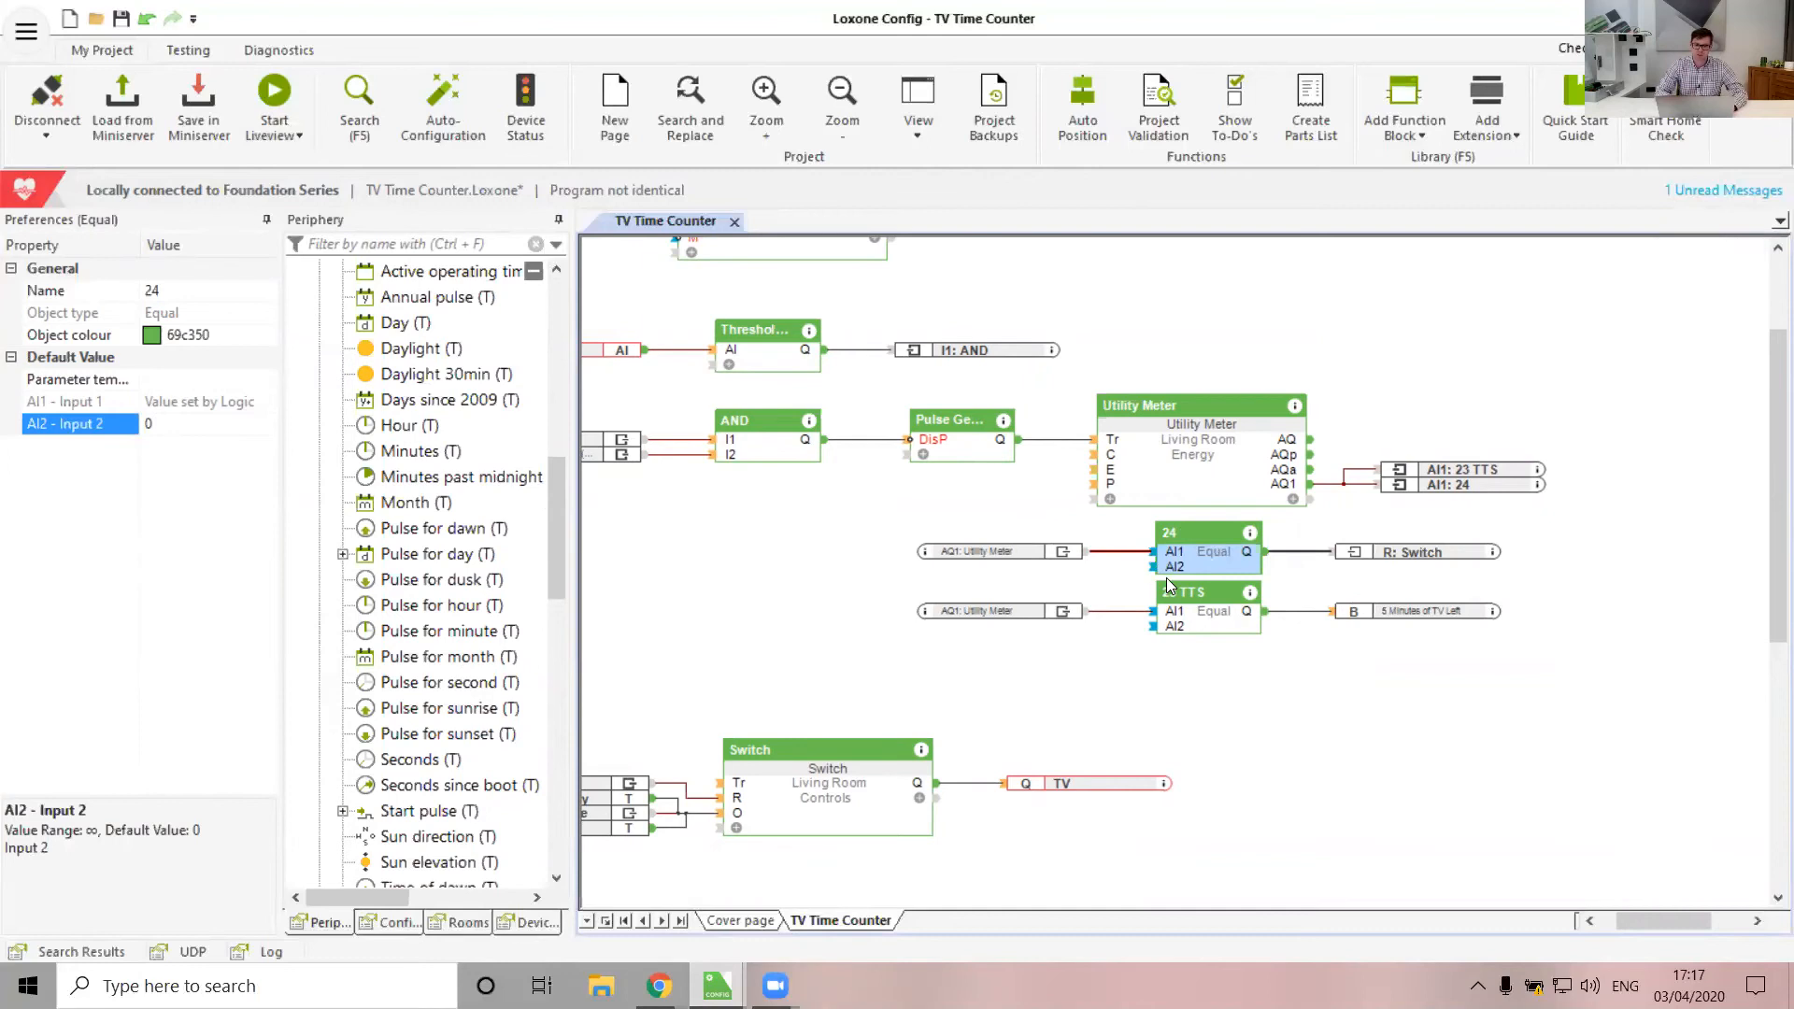
{"action": "left_click", "coordinate": [1196, 628]}
{"action": "left_click", "coordinate": [901, 721]}
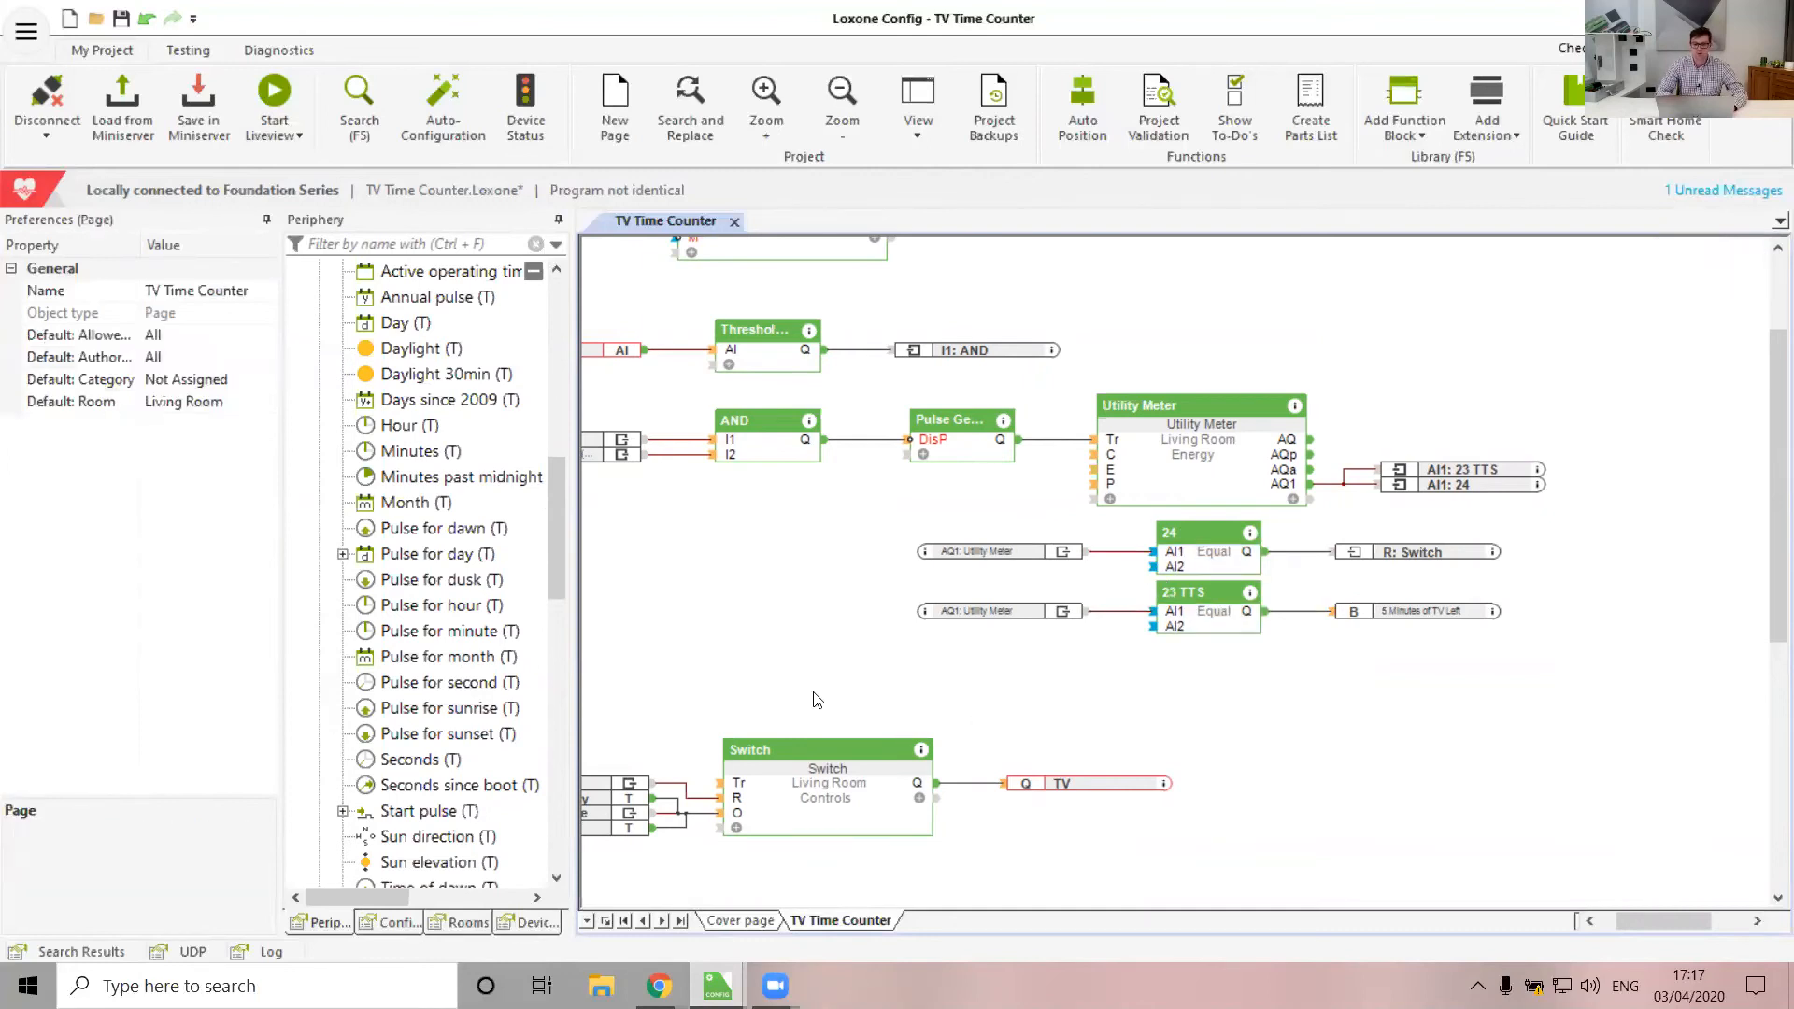
{"action": "scroll", "coordinate": [813, 700], "scroll_direction": "left", "scroll_amount": 4}
{"action": "scroll", "coordinate": [813, 699], "scroll_direction": "right", "scroll_amount": 5}
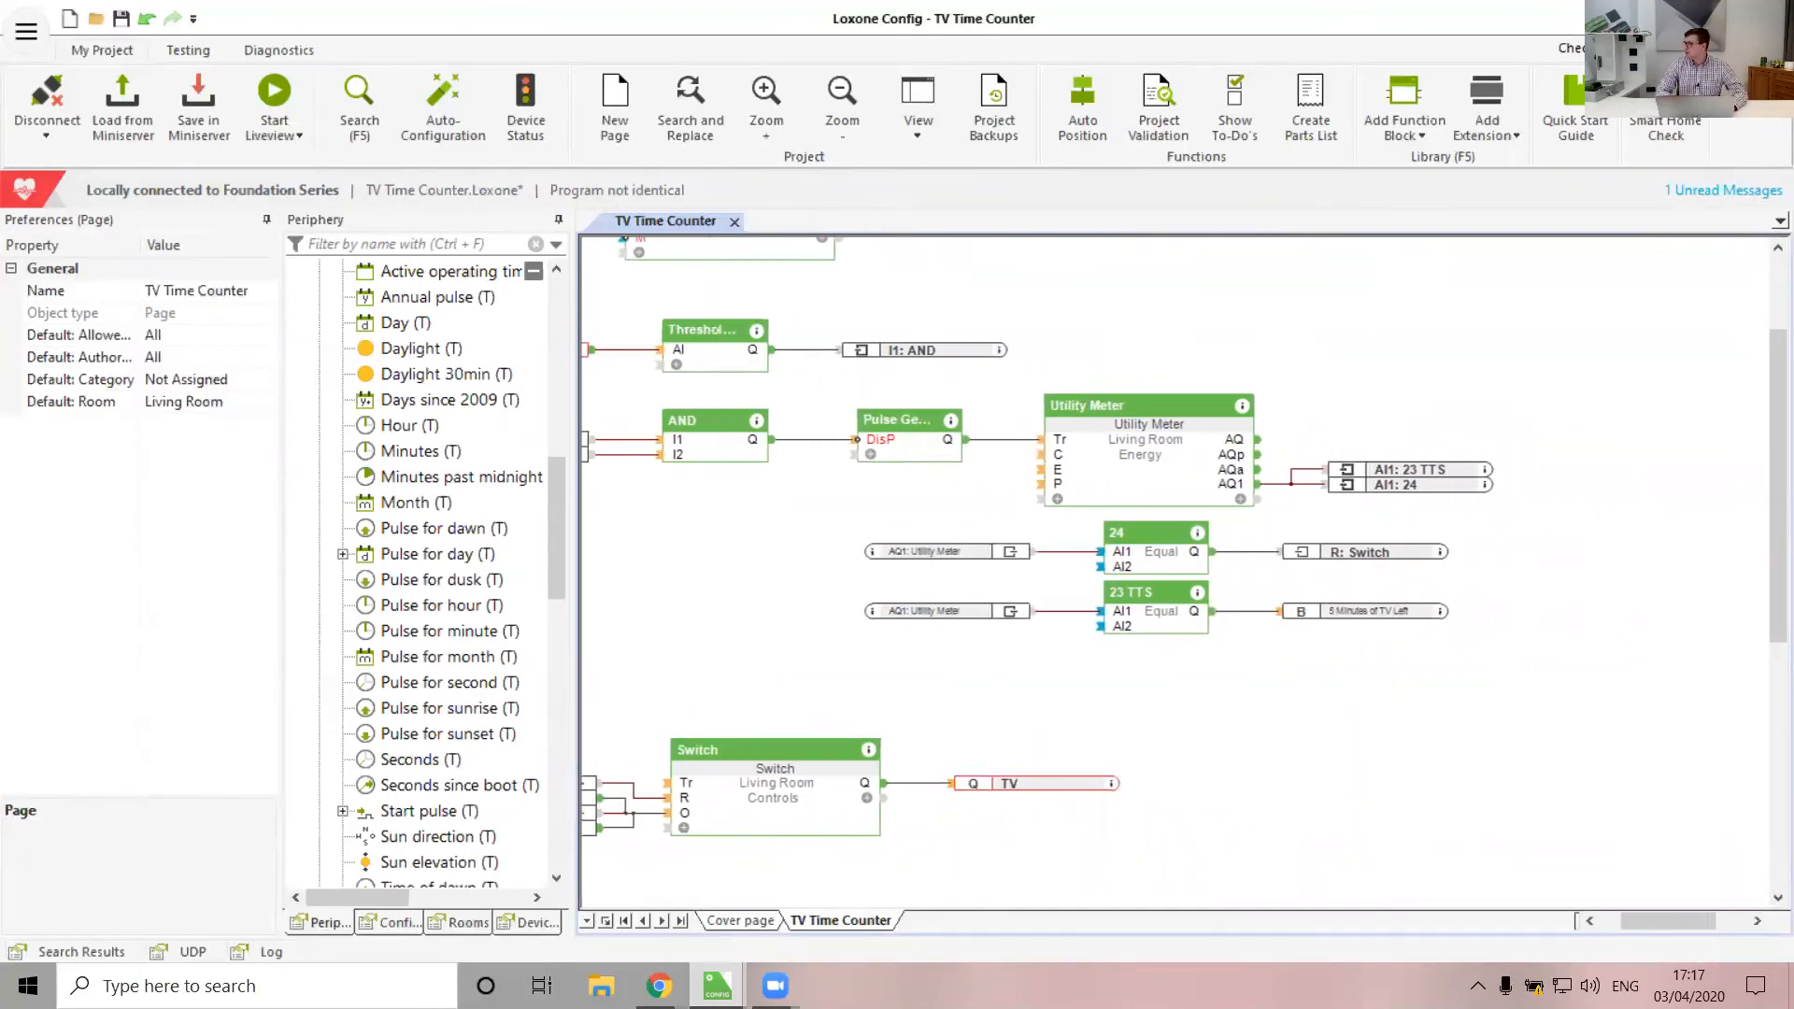
{"action": "scroll", "coordinate": [1238, 671], "scroll_direction": "left", "scroll_amount": 3}
{"action": "scroll", "coordinate": [1238, 672], "scroll_direction": "down", "scroll_amount": 2}
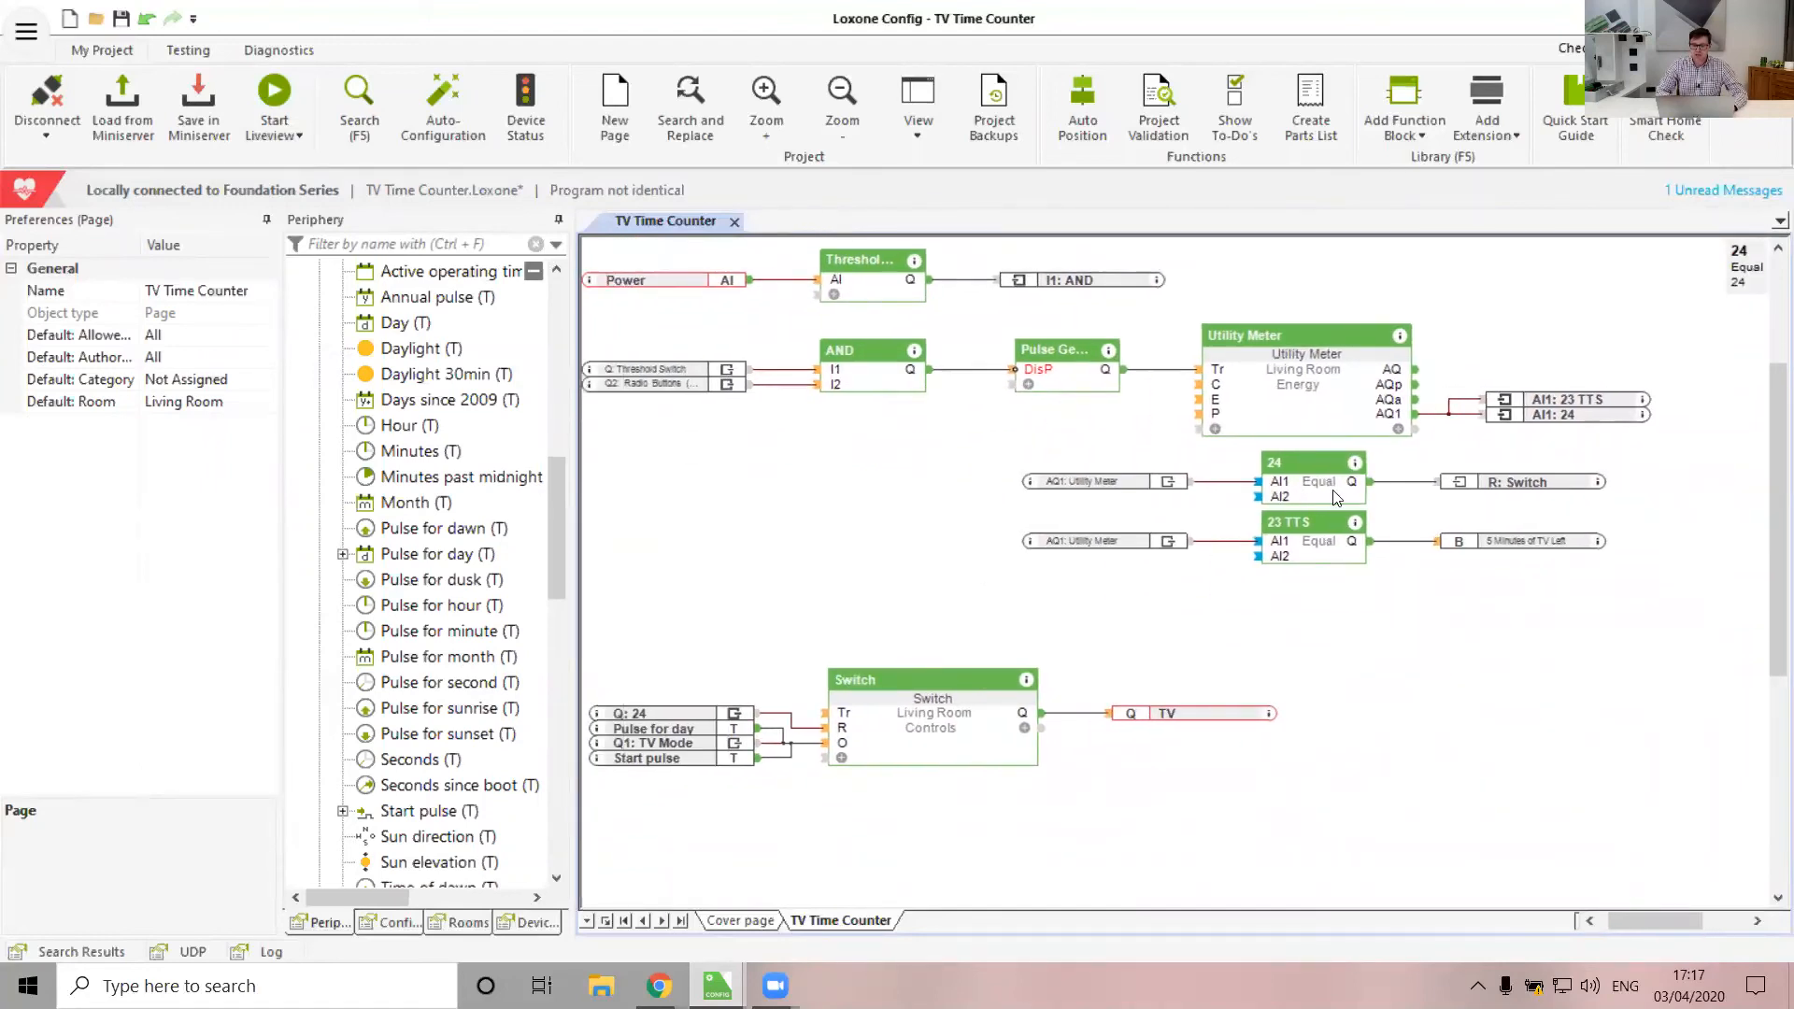
{"action": "left_click", "coordinate": [1334, 492]}
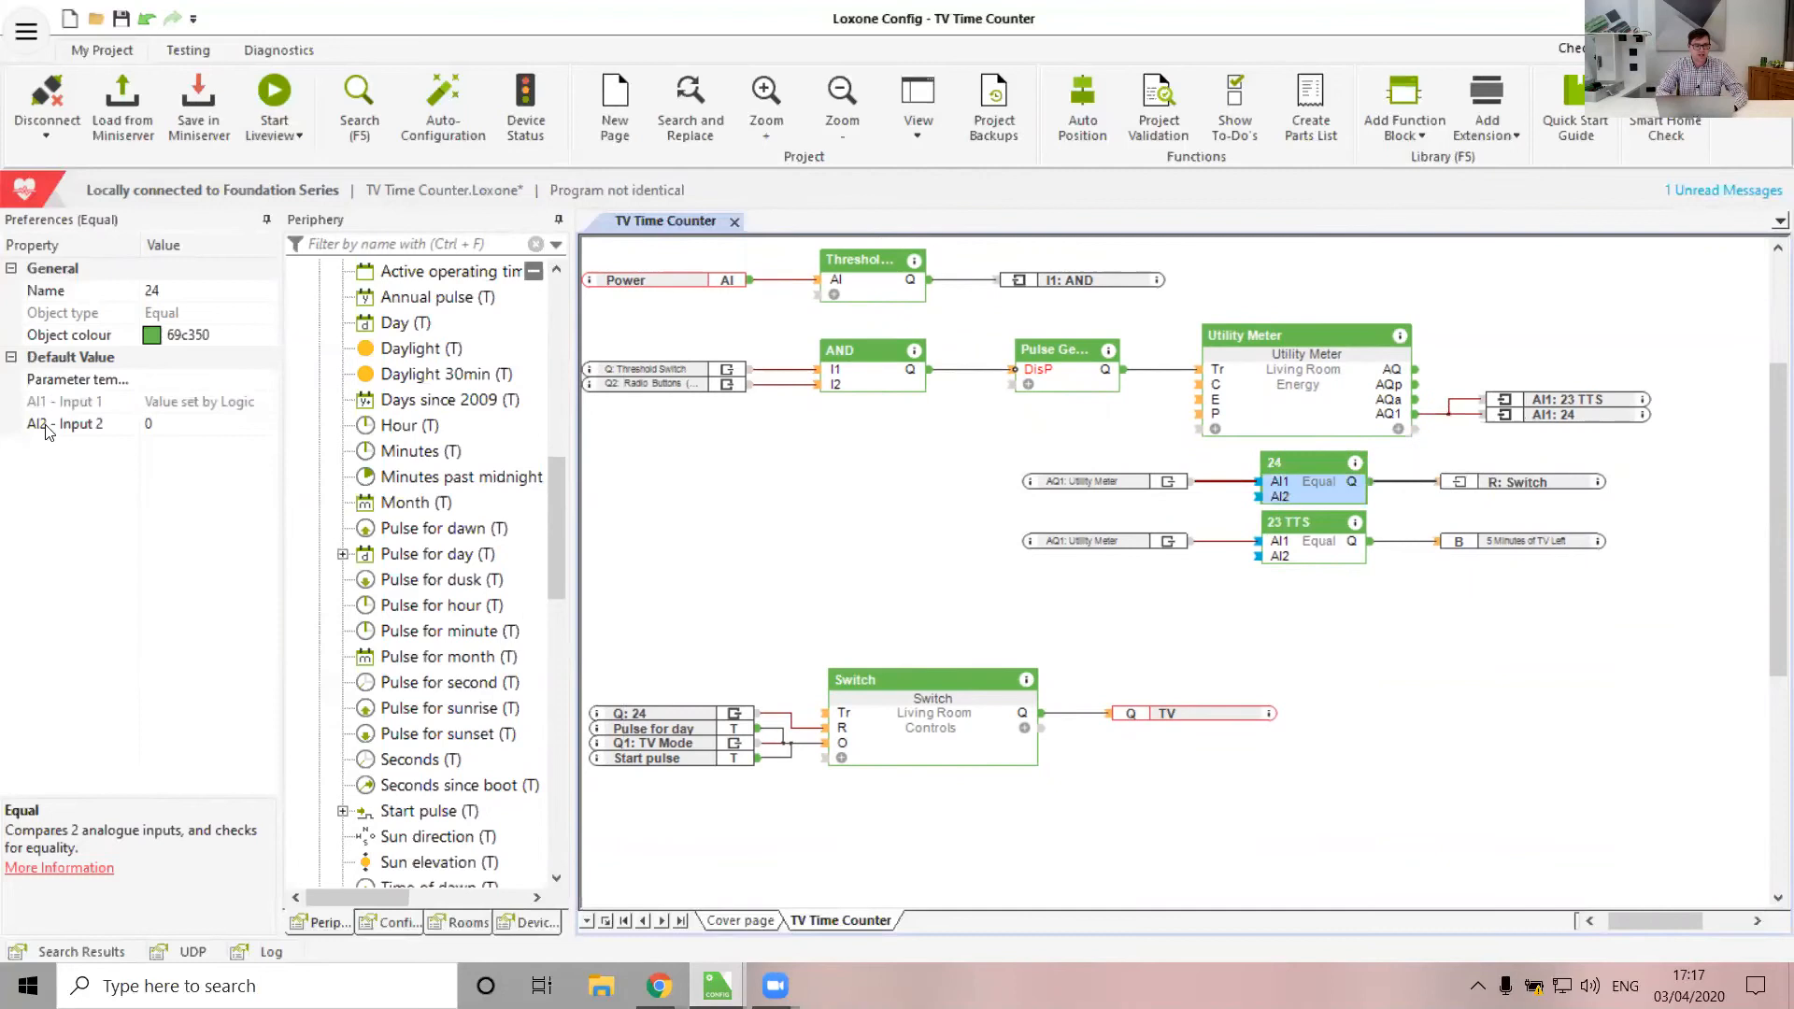
{"action": "left_click", "coordinate": [1210, 661]}
{"action": "scroll", "coordinate": [1211, 661], "scroll_direction": "down", "scroll_amount": 3}
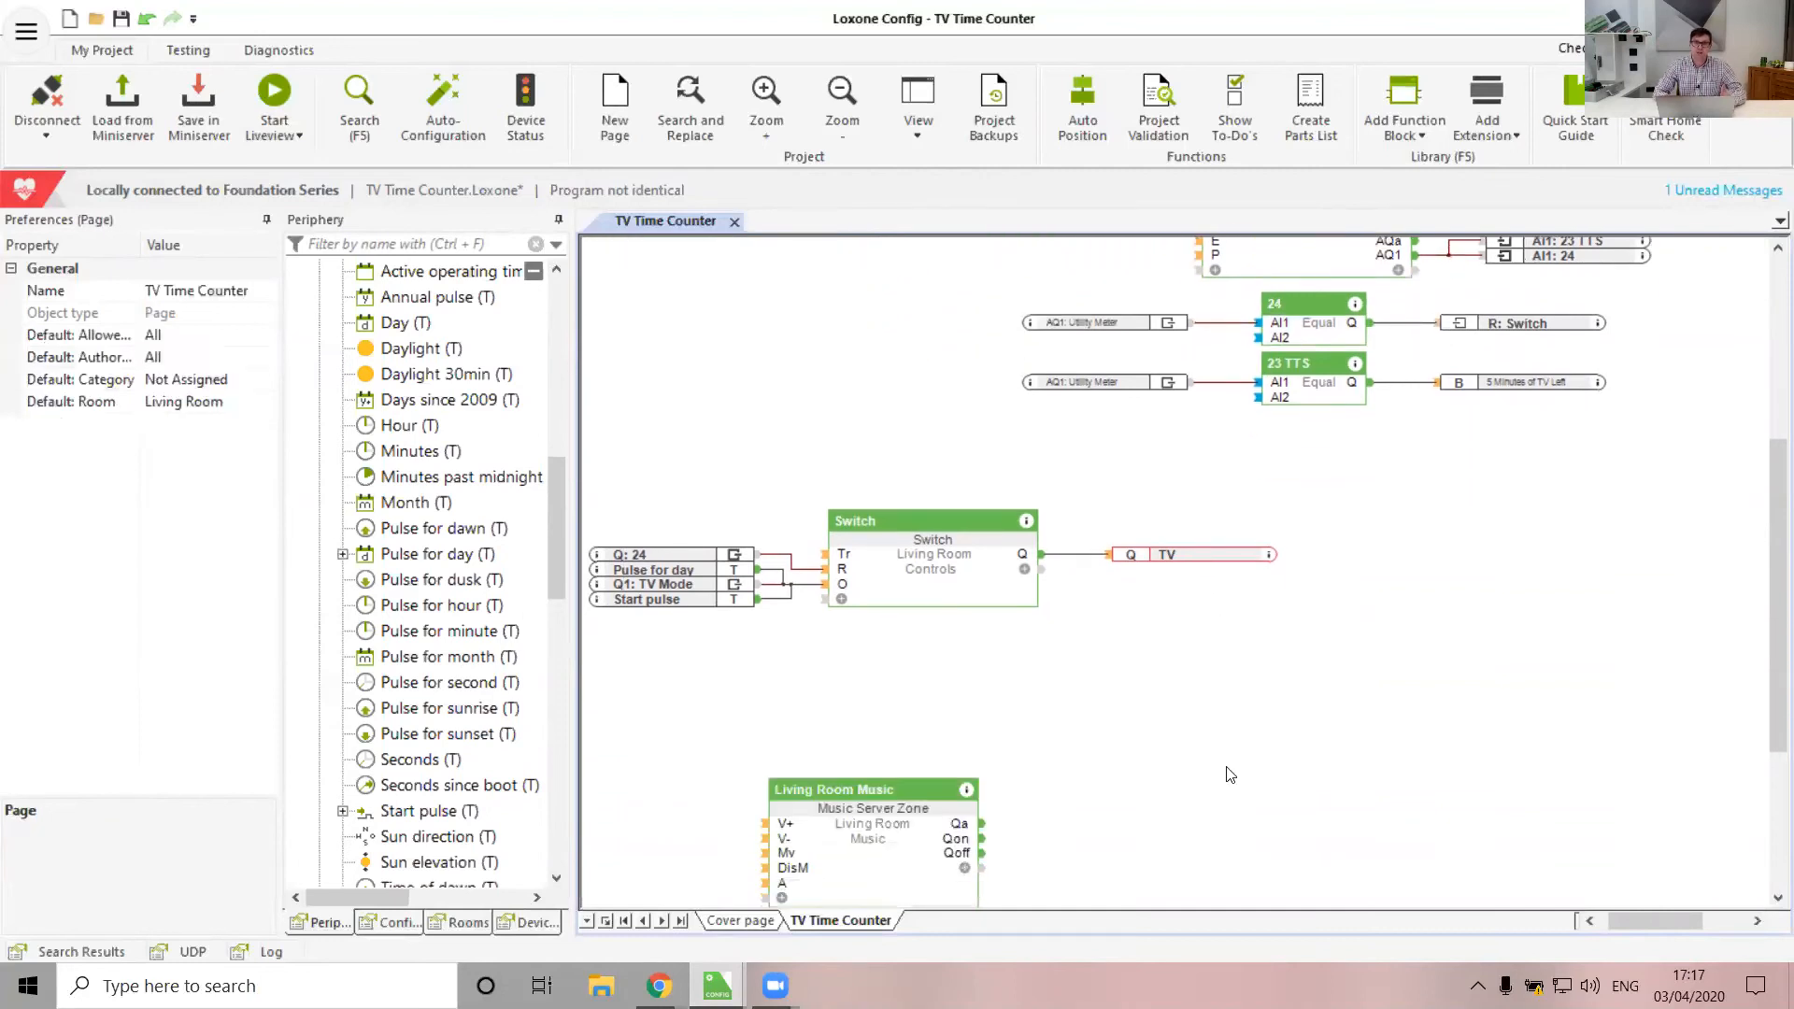
{"action": "scroll", "coordinate": [421, 752], "scroll_direction": "down", "scroll_amount": 10}
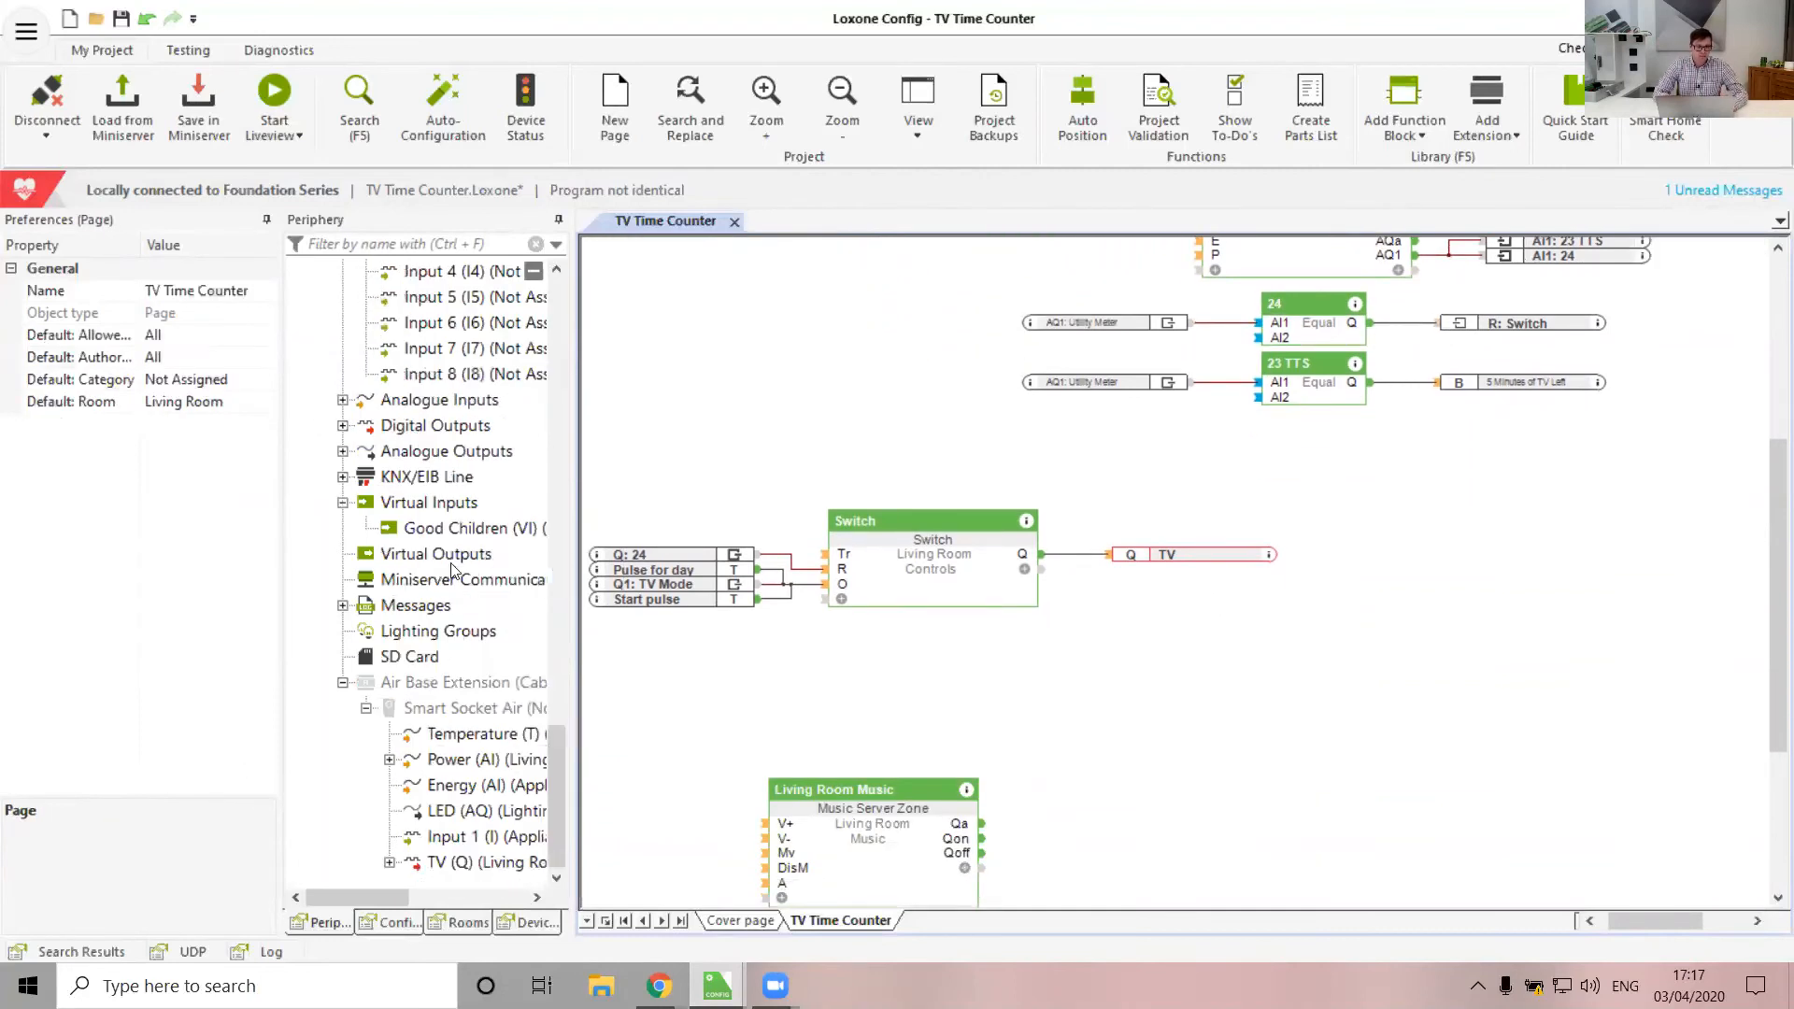
Restrict Good Children's authorised local and remote users to the Parents group
{"action": "left_click", "coordinate": [433, 530]}
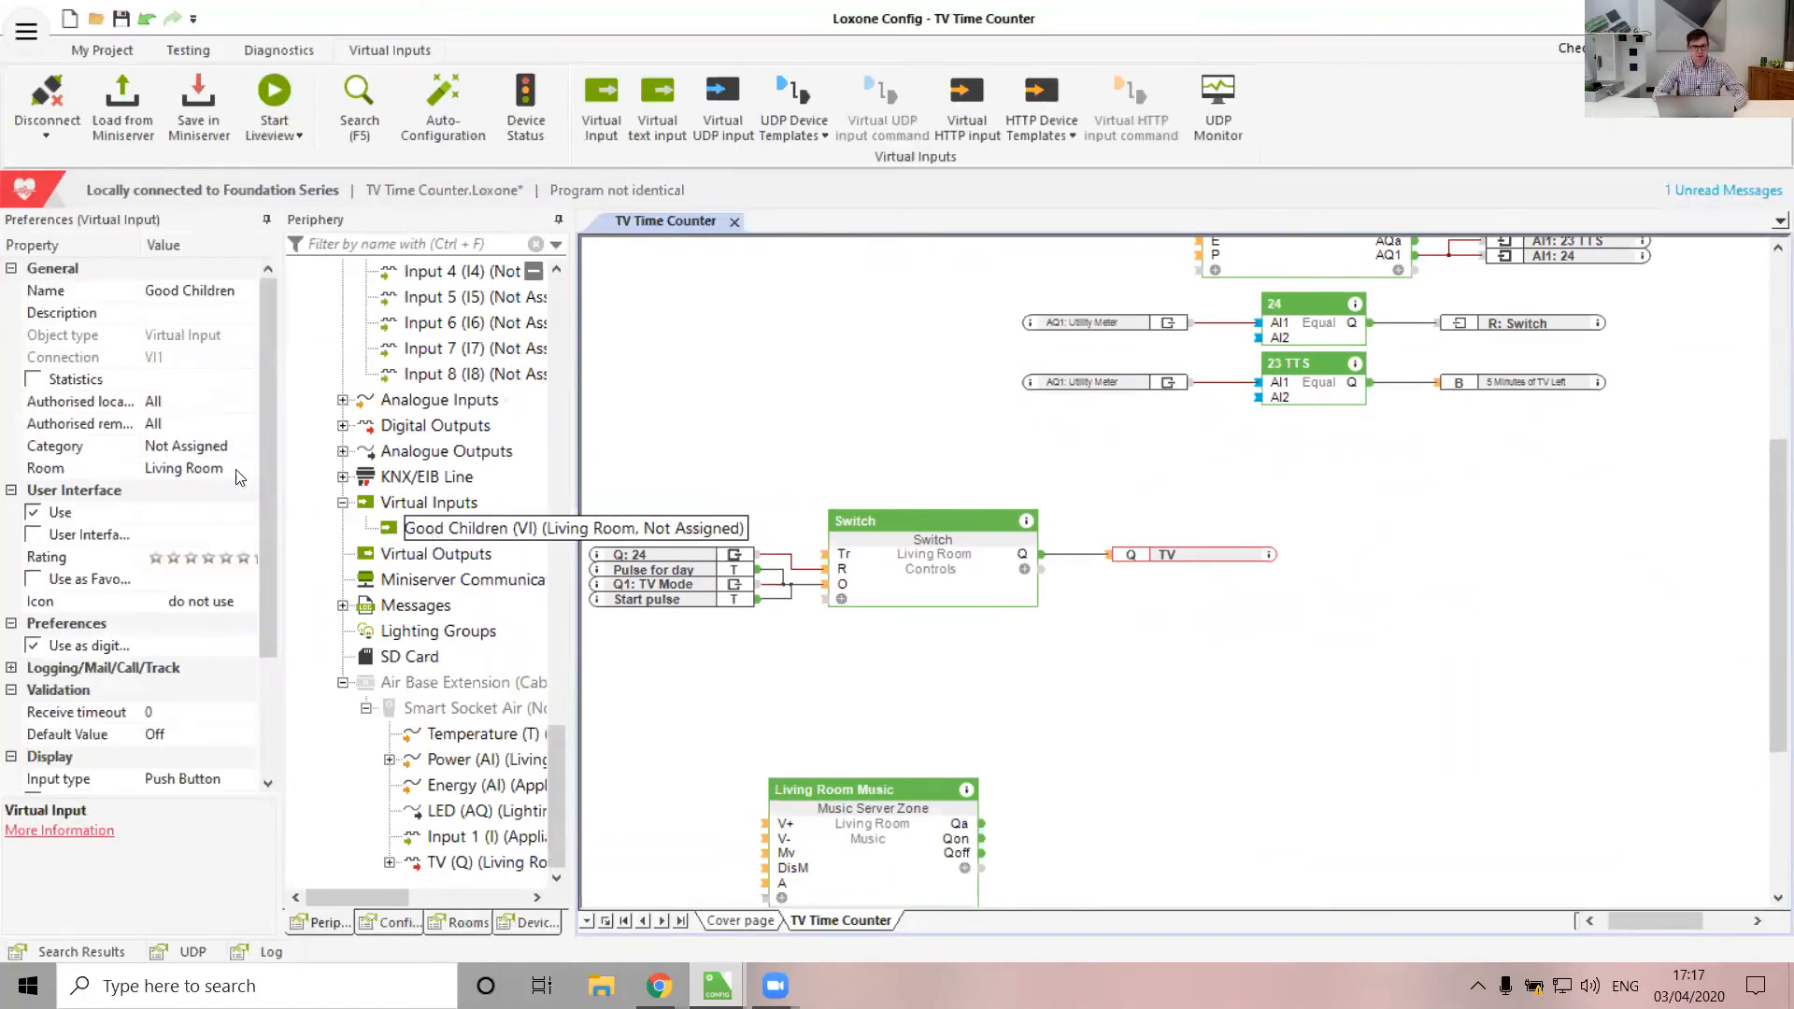
{"action": "left_click_drag", "start_coordinate": [263, 404], "coordinate": [263, 438]}
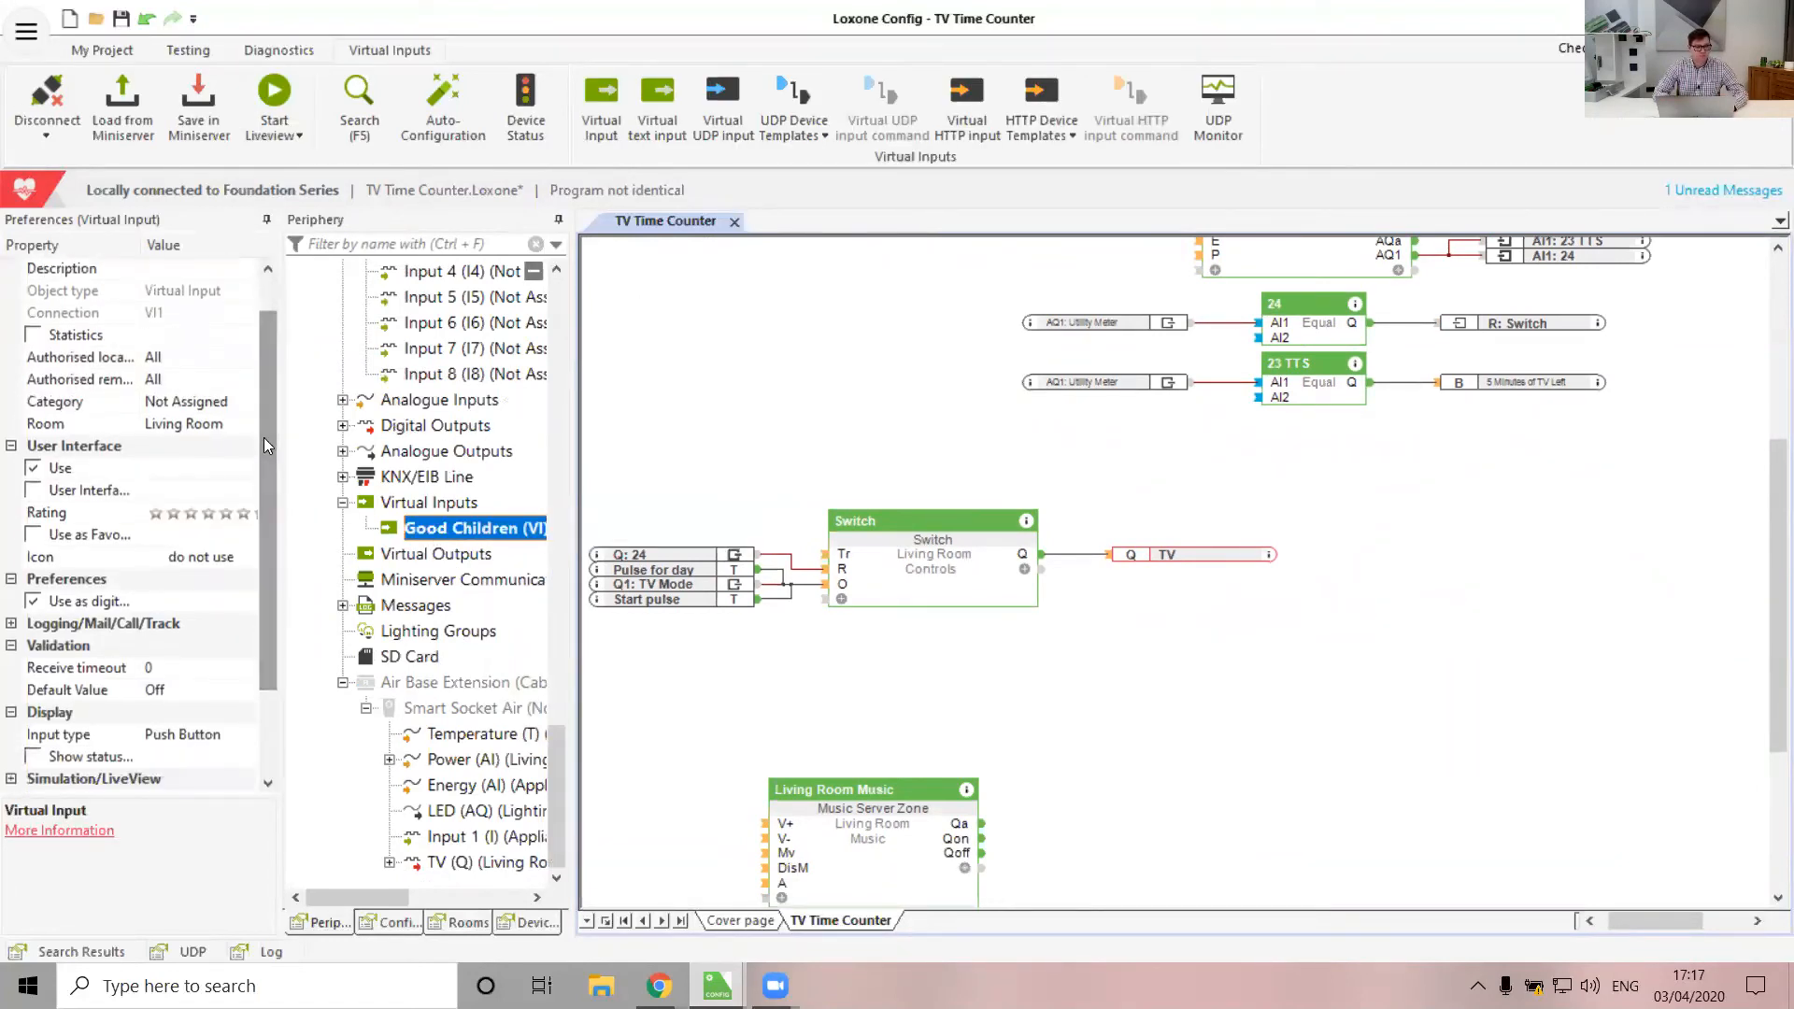
{"action": "left_click", "coordinate": [256, 359]}
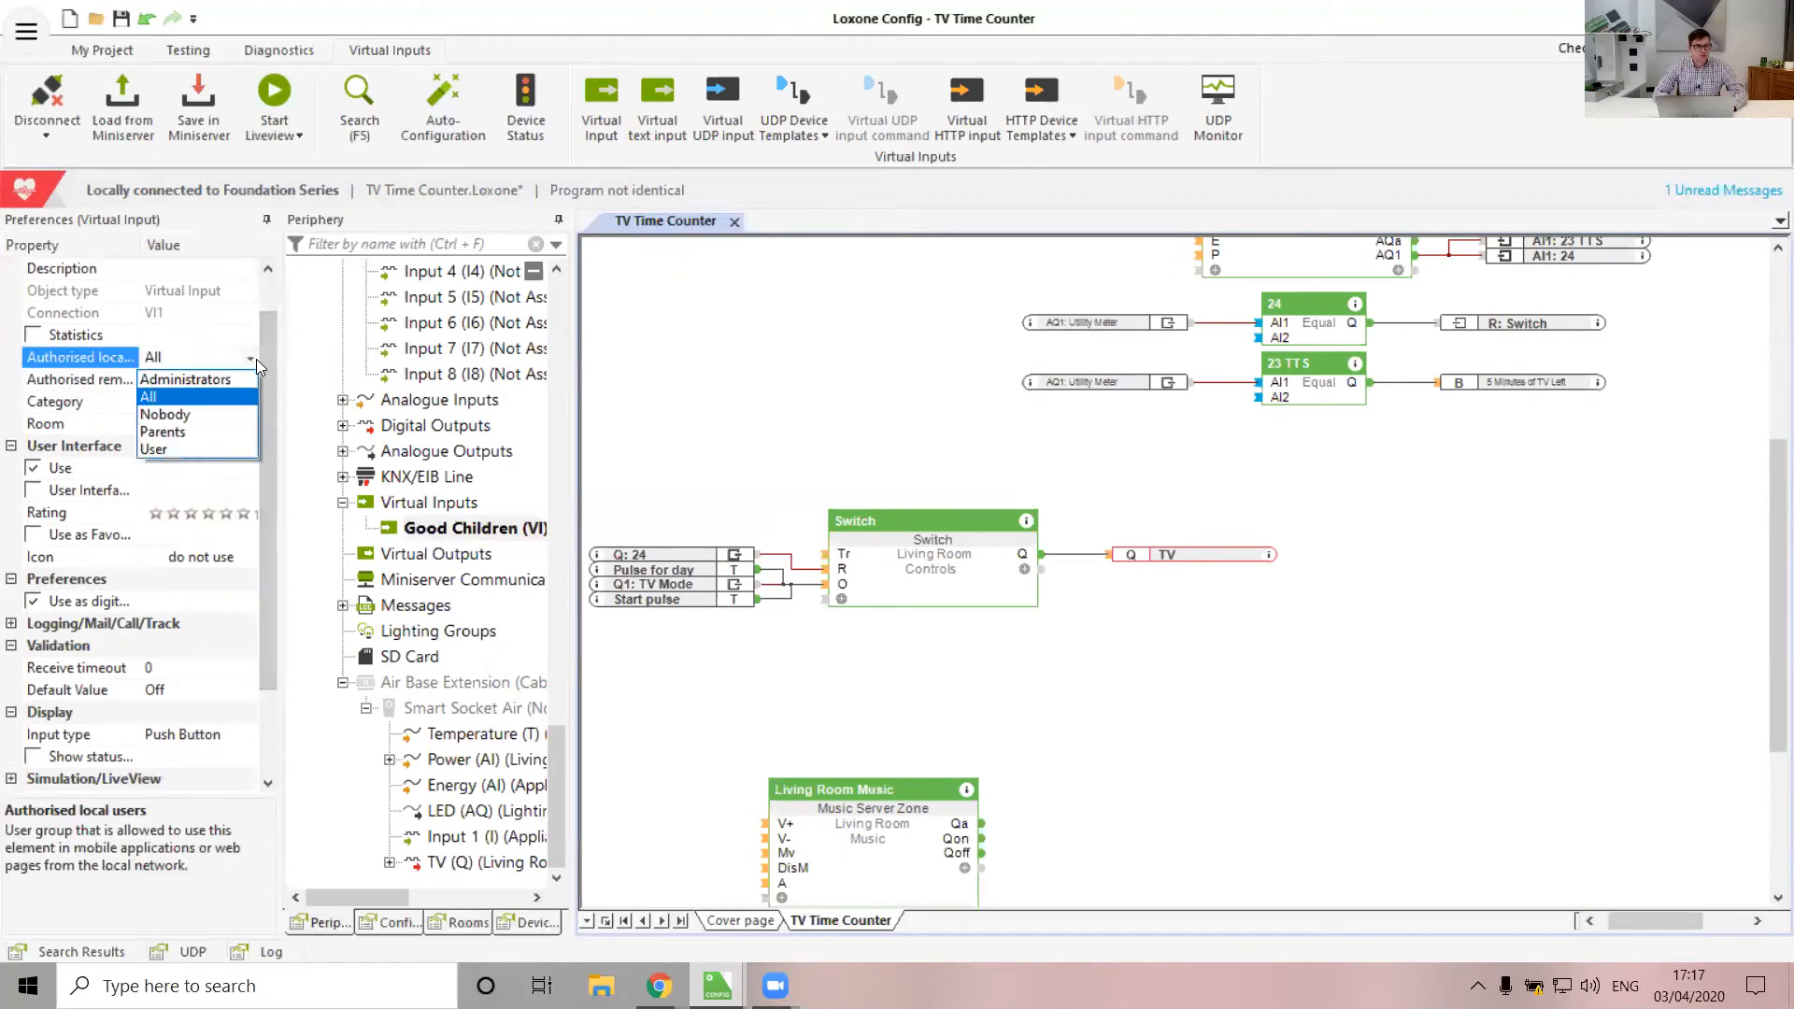
{"action": "left_click", "coordinate": [192, 431]}
{"action": "left_click", "coordinate": [252, 378]}
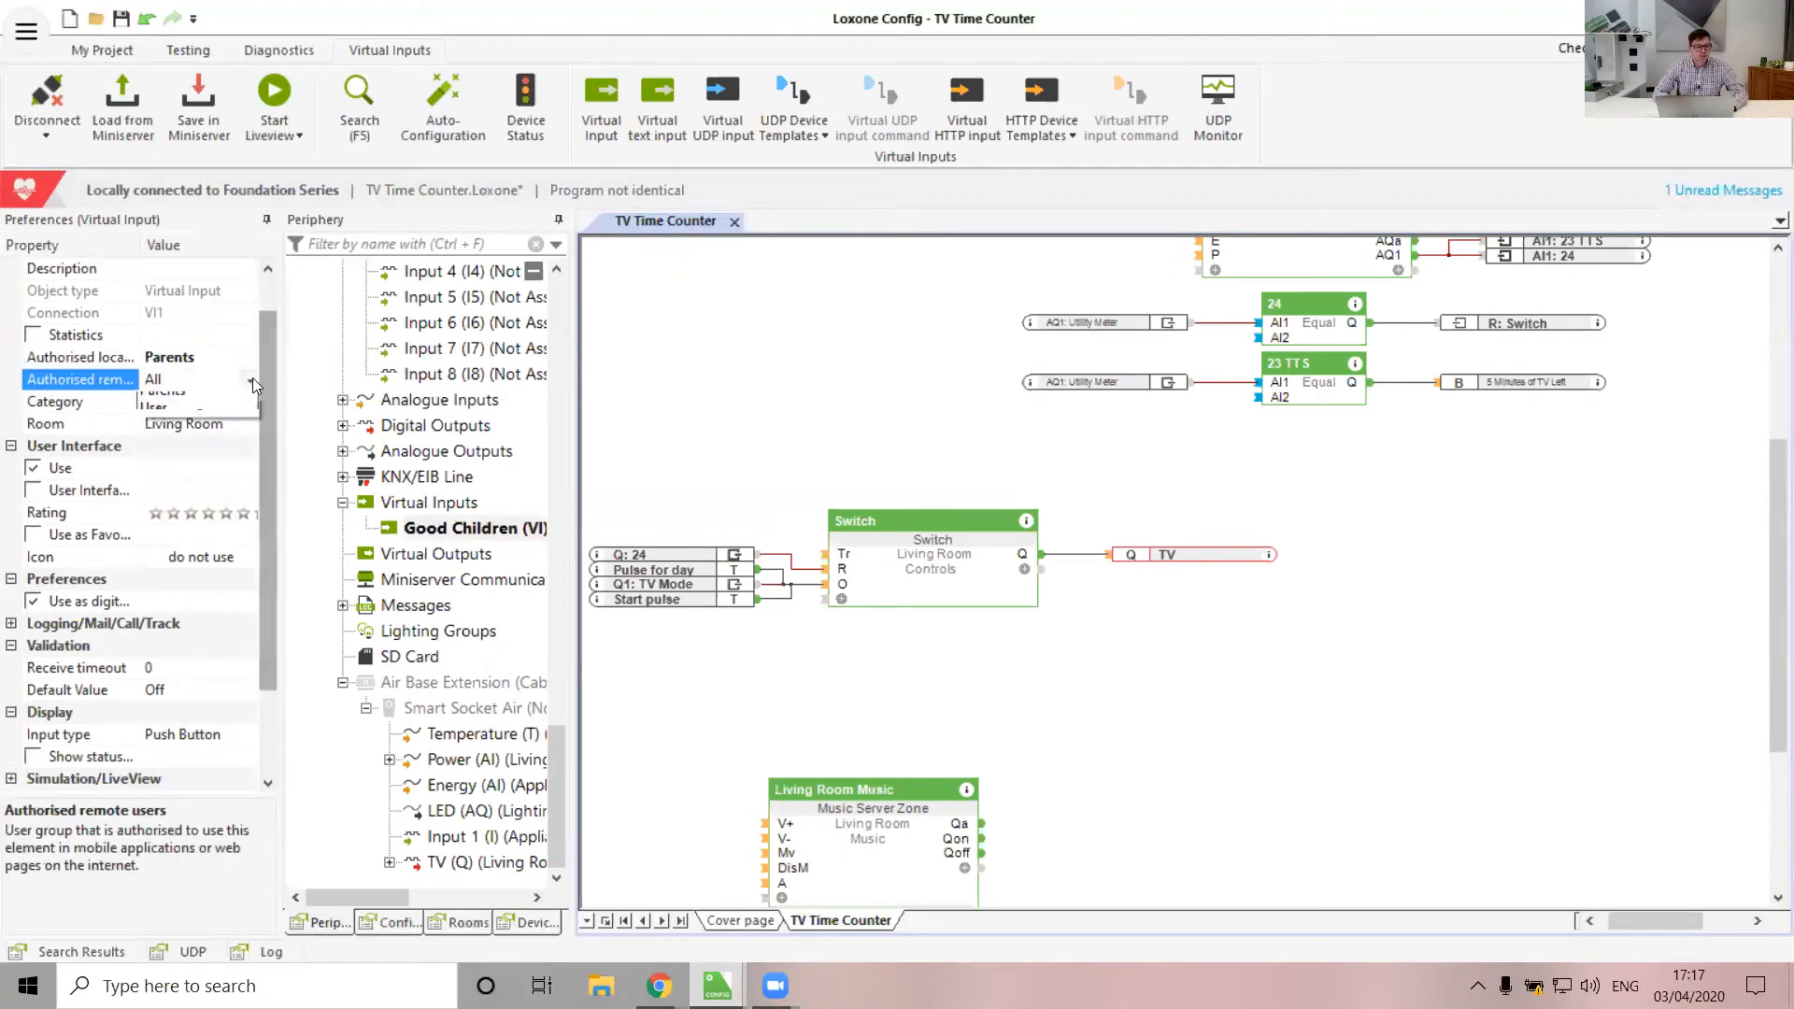
{"action": "left_click", "coordinate": [187, 453]}
{"action": "scroll", "coordinate": [411, 476], "scroll_direction": "up", "scroll_amount": 15}
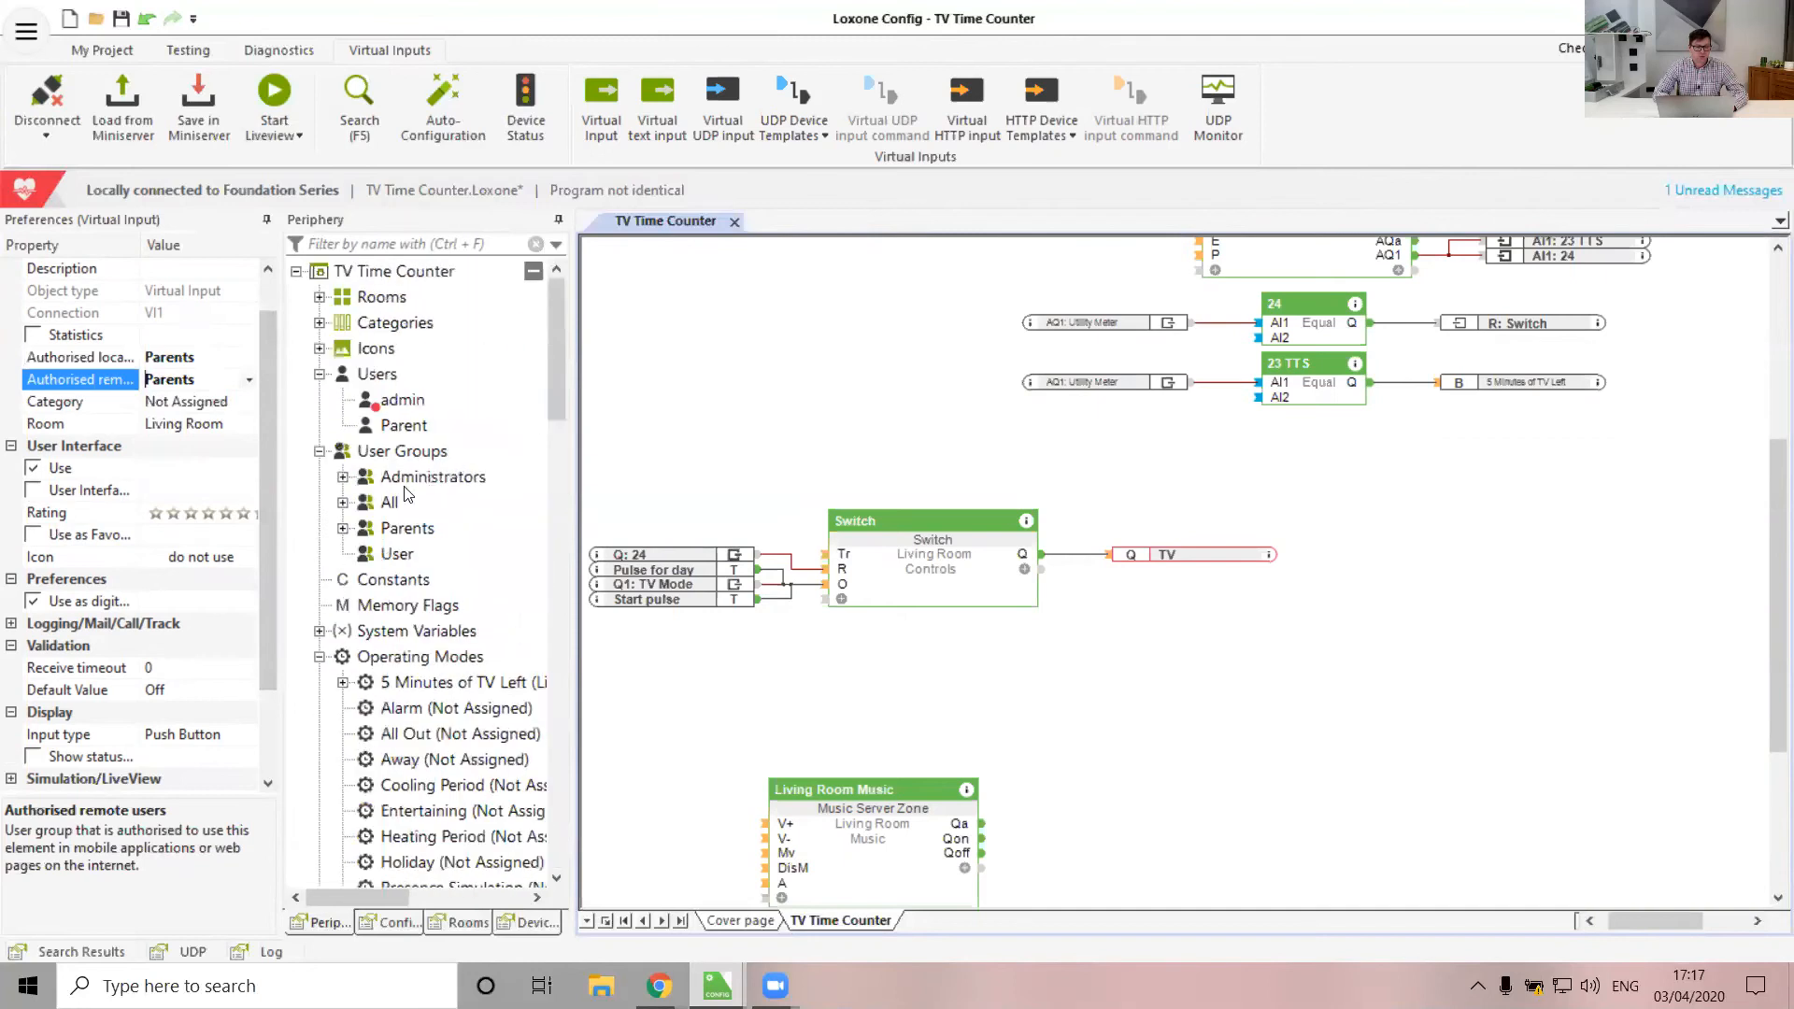
Add the administrator user to the Parents group
{"action": "left_click", "coordinate": [403, 402]}
{"action": "left_click", "coordinate": [33, 638]}
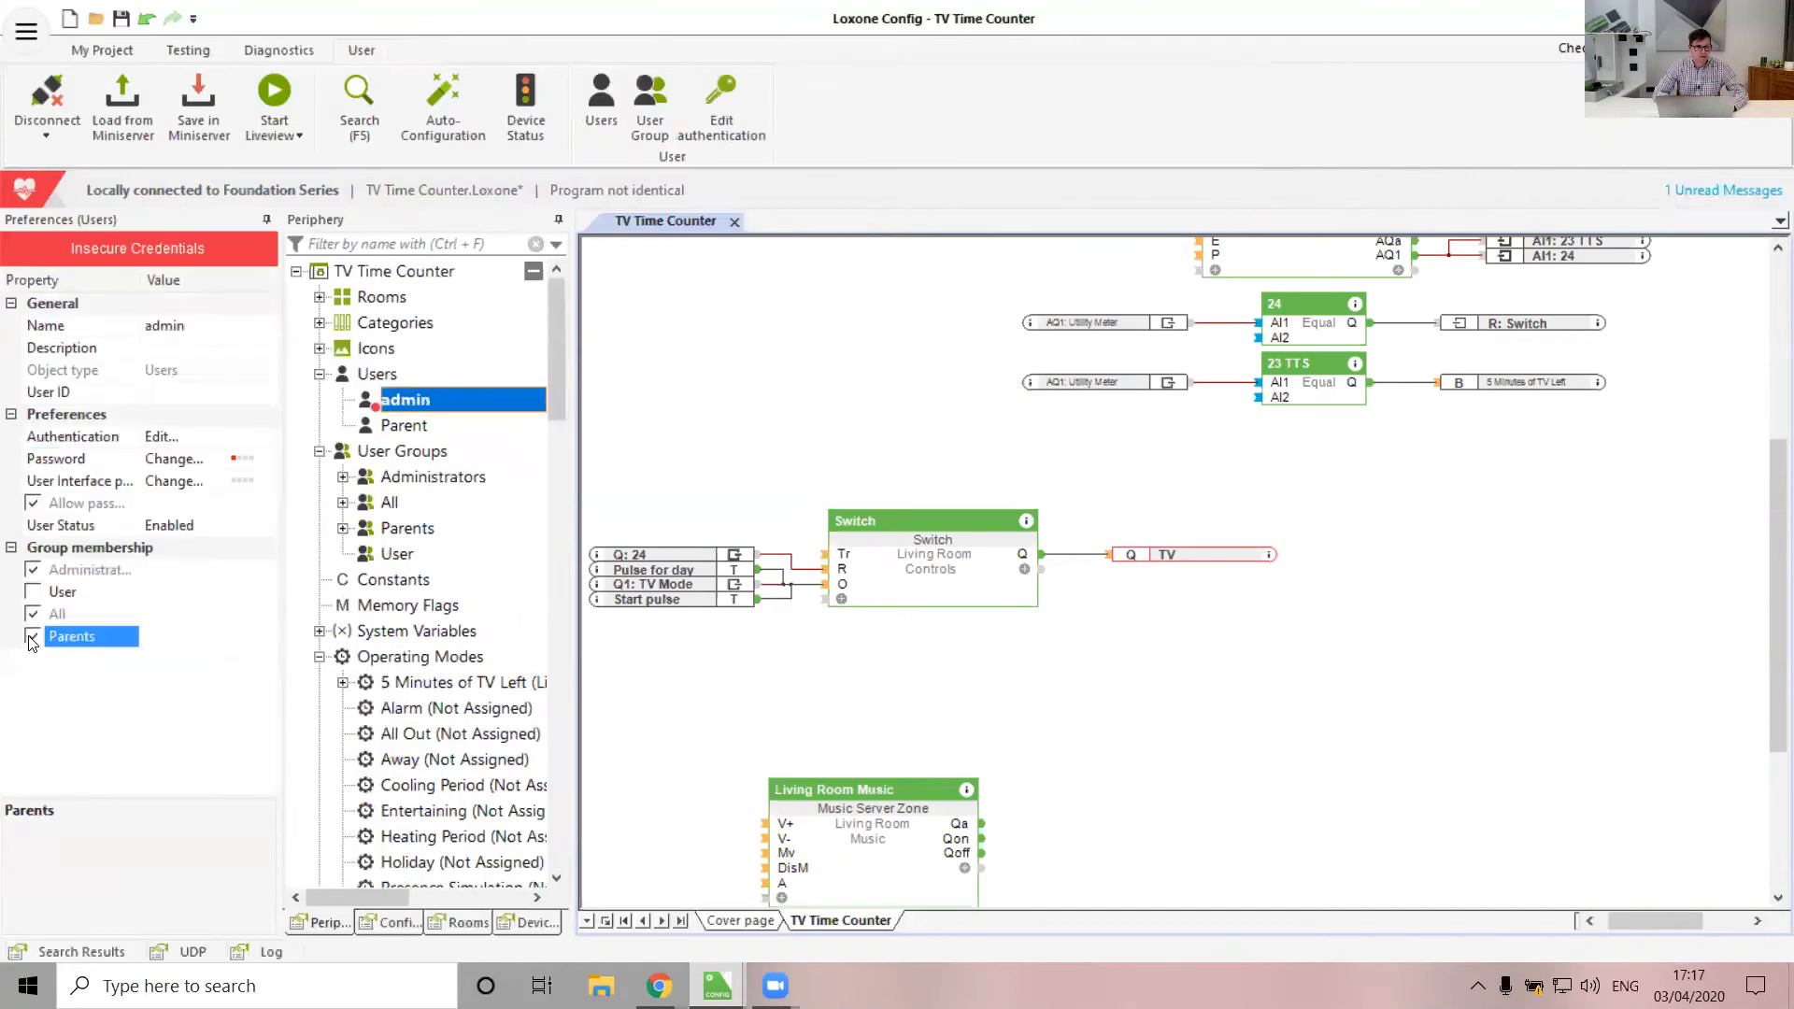
{"action": "scroll", "coordinate": [460, 637], "scroll_direction": "down", "scroll_amount": 15}
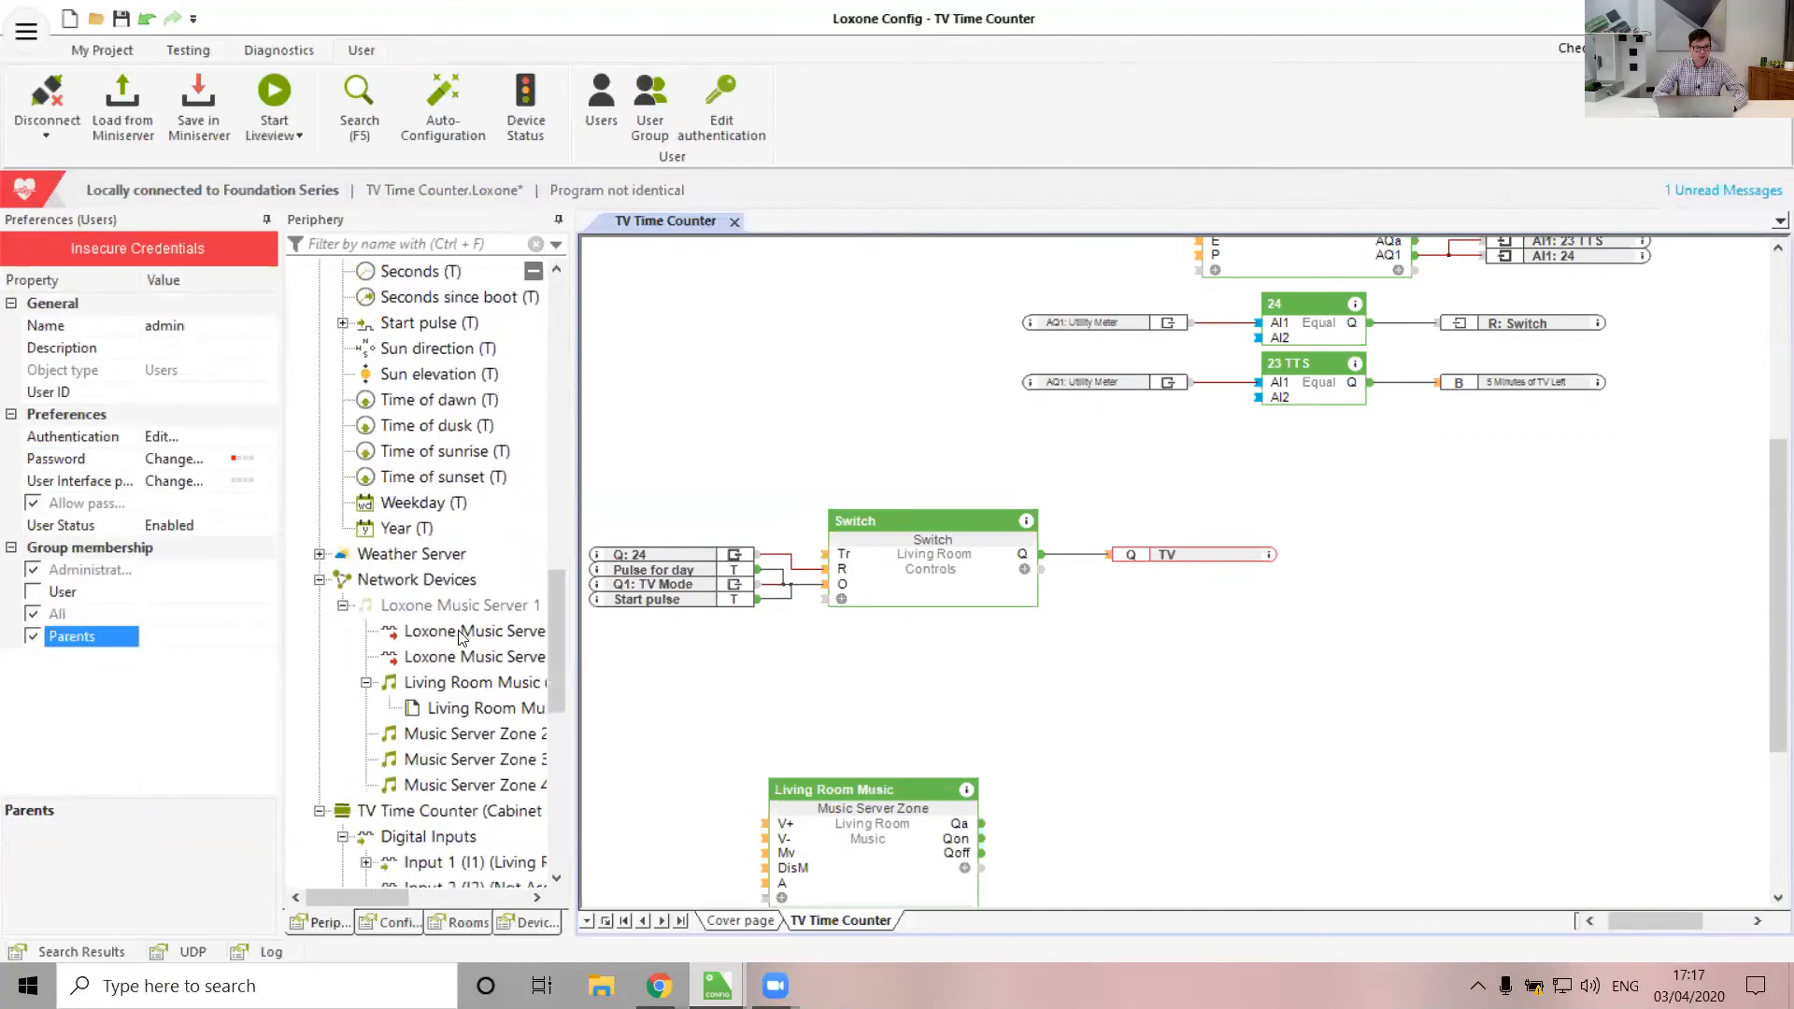
{"action": "scroll", "coordinate": [459, 636], "scroll_direction": "down", "scroll_amount": 3}
{"action": "scroll", "coordinate": [459, 636], "scroll_direction": "down", "scroll_amount": 4}
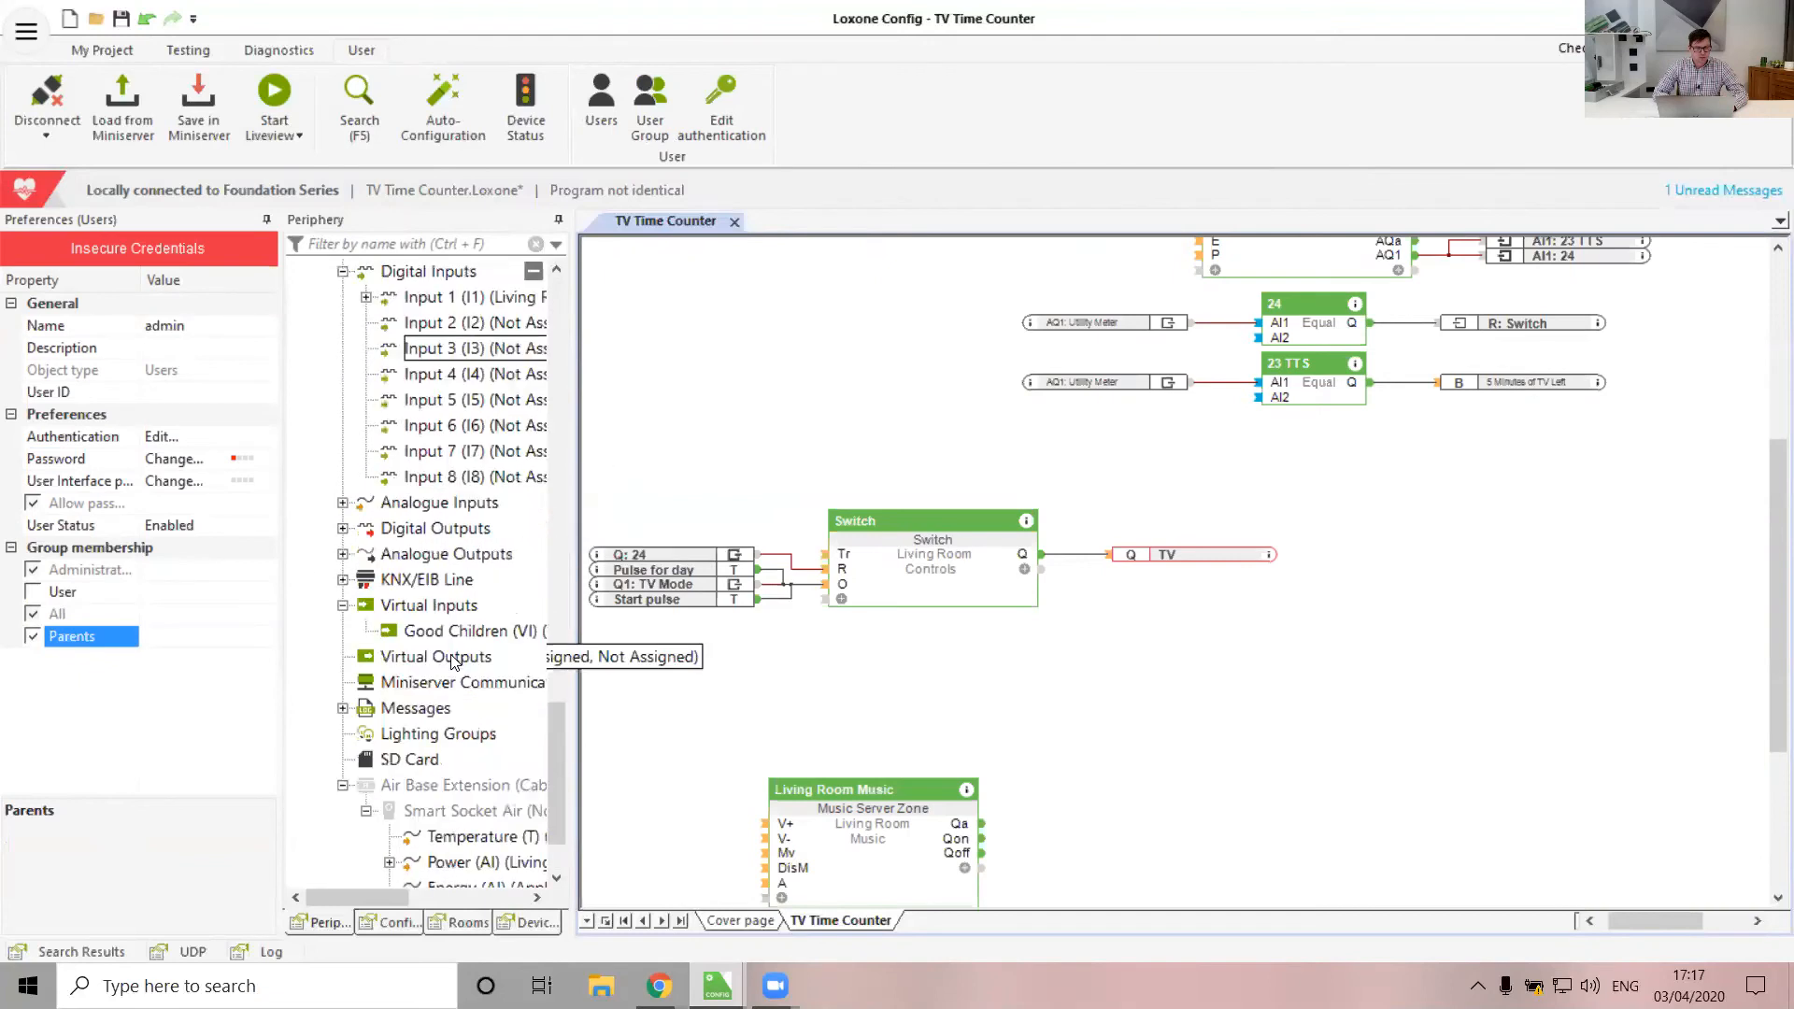
Place the Good Children virtual input on the logic page and move the Switch block lower
{"action": "left_click", "coordinate": [431, 633]}
{"action": "left_click_drag", "start_coordinate": [267, 574], "coordinate": [224, 691]}
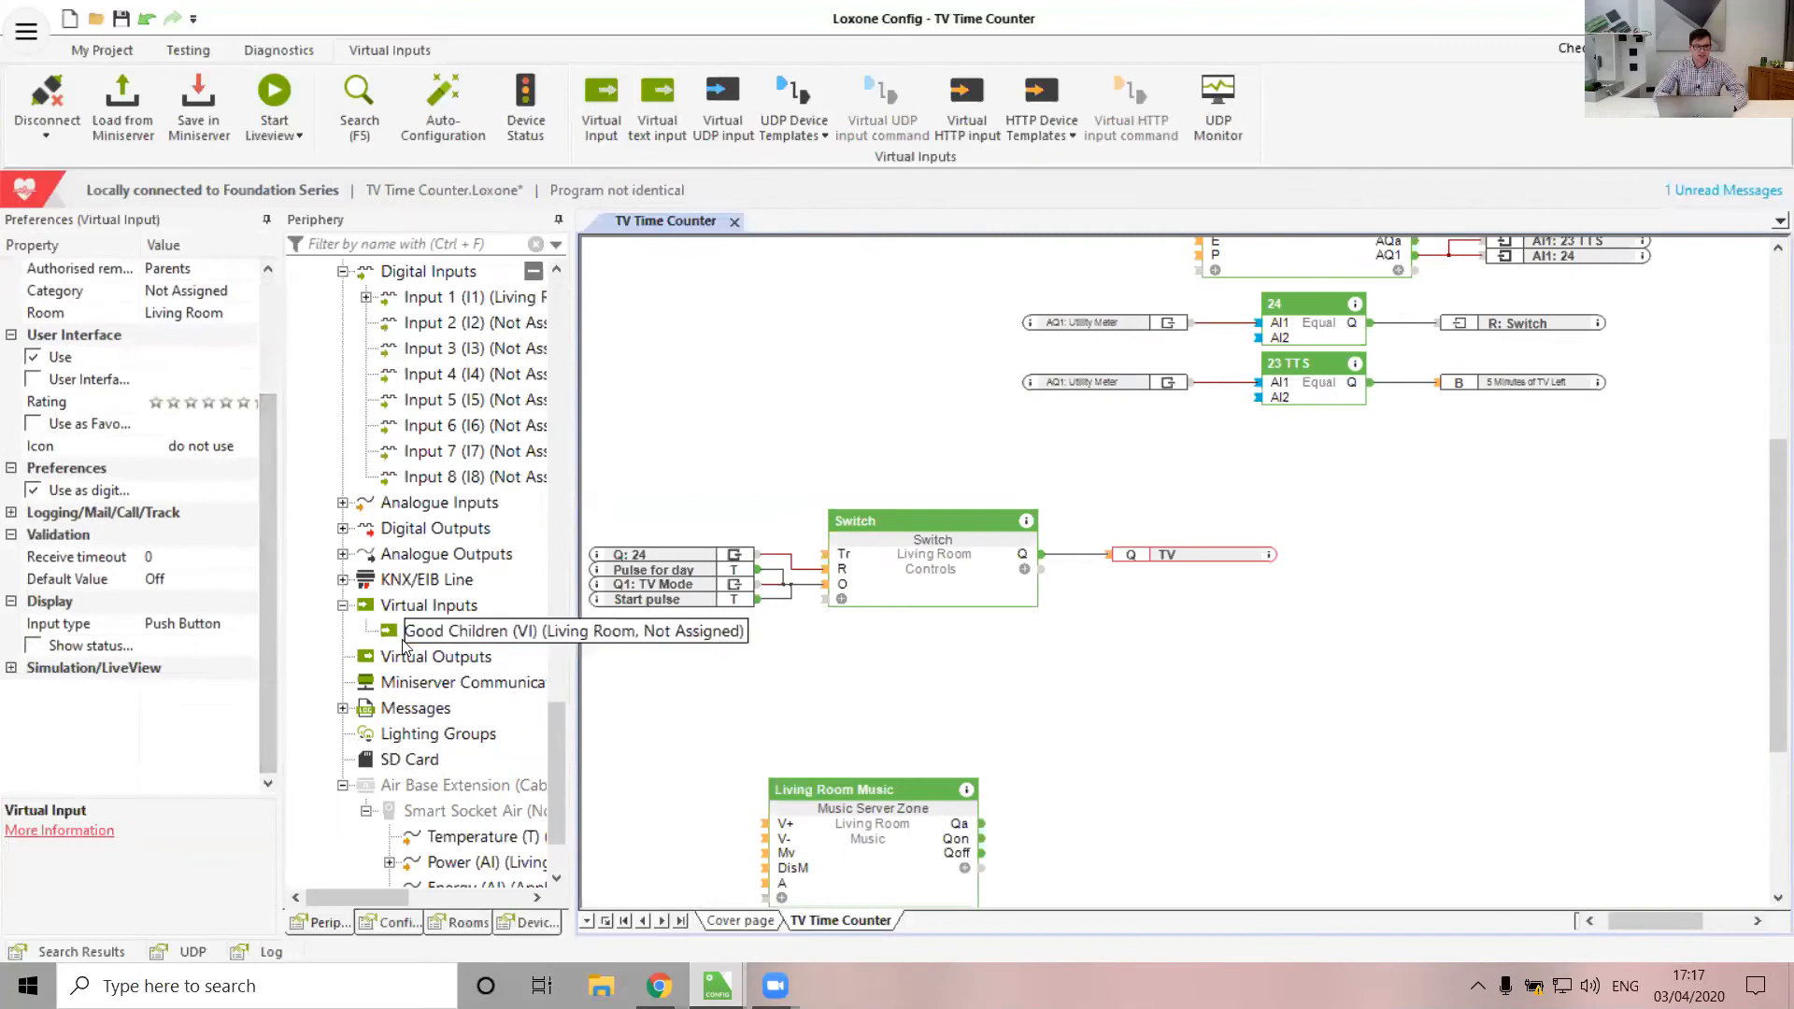
{"action": "left_click_drag", "start_coordinate": [425, 639], "coordinate": [1040, 473]}
{"action": "left_click_drag", "start_coordinate": [934, 579], "coordinate": [882, 727]}
Add a Counter block beside Good Children and wire Good Children into its Tr input
{"action": "left_click", "coordinate": [822, 594]}
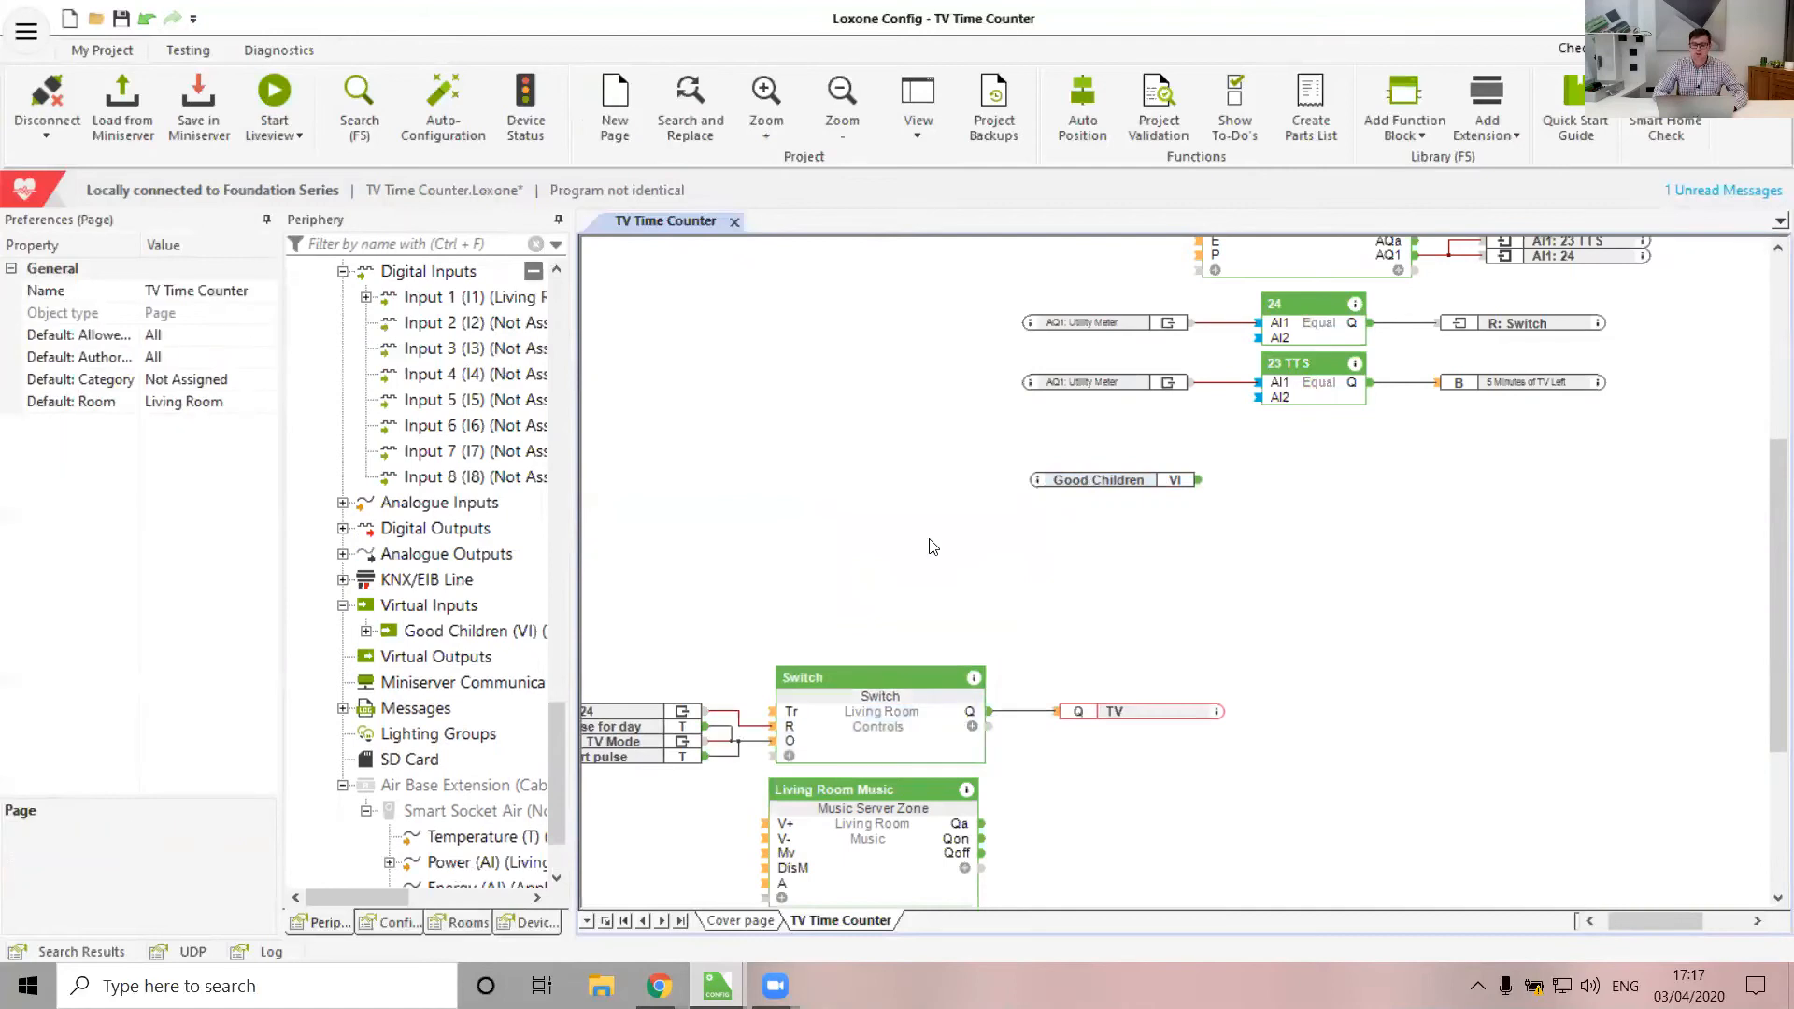
{"action": "left_click_drag", "start_coordinate": [1104, 494], "coordinate": [1097, 531]}
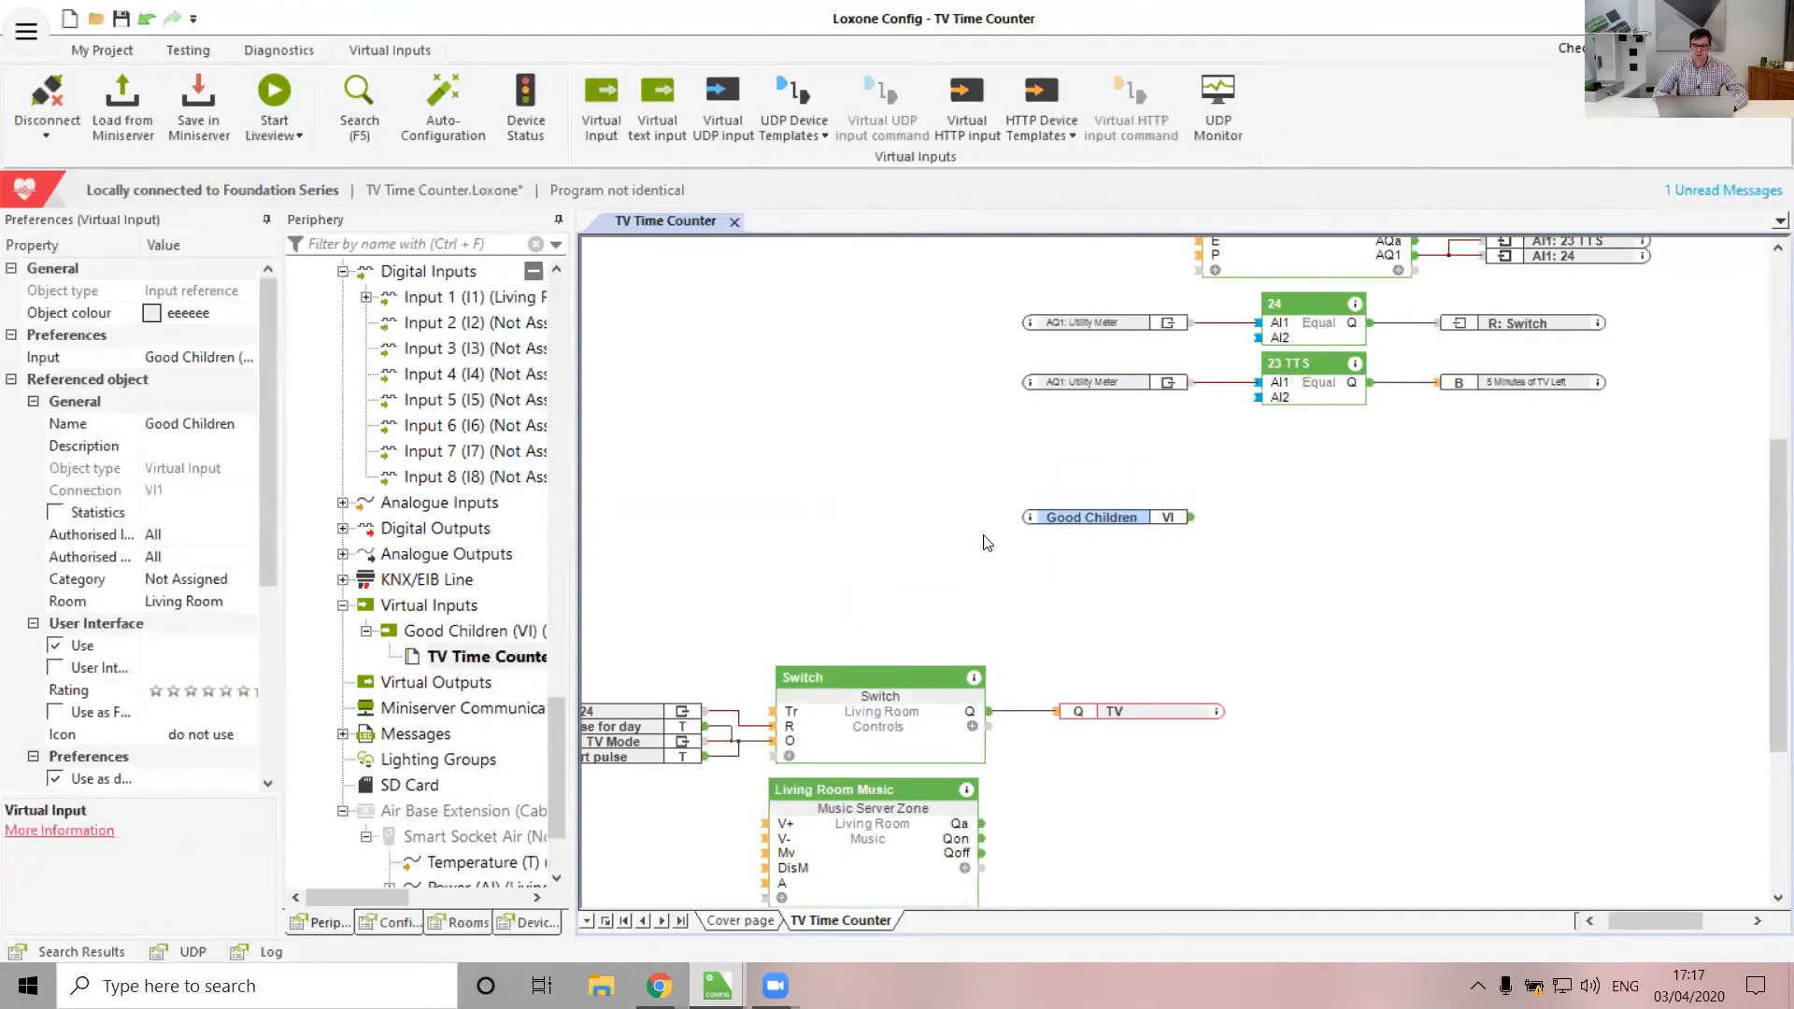
{"action": "left_click", "coordinate": [915, 542]}
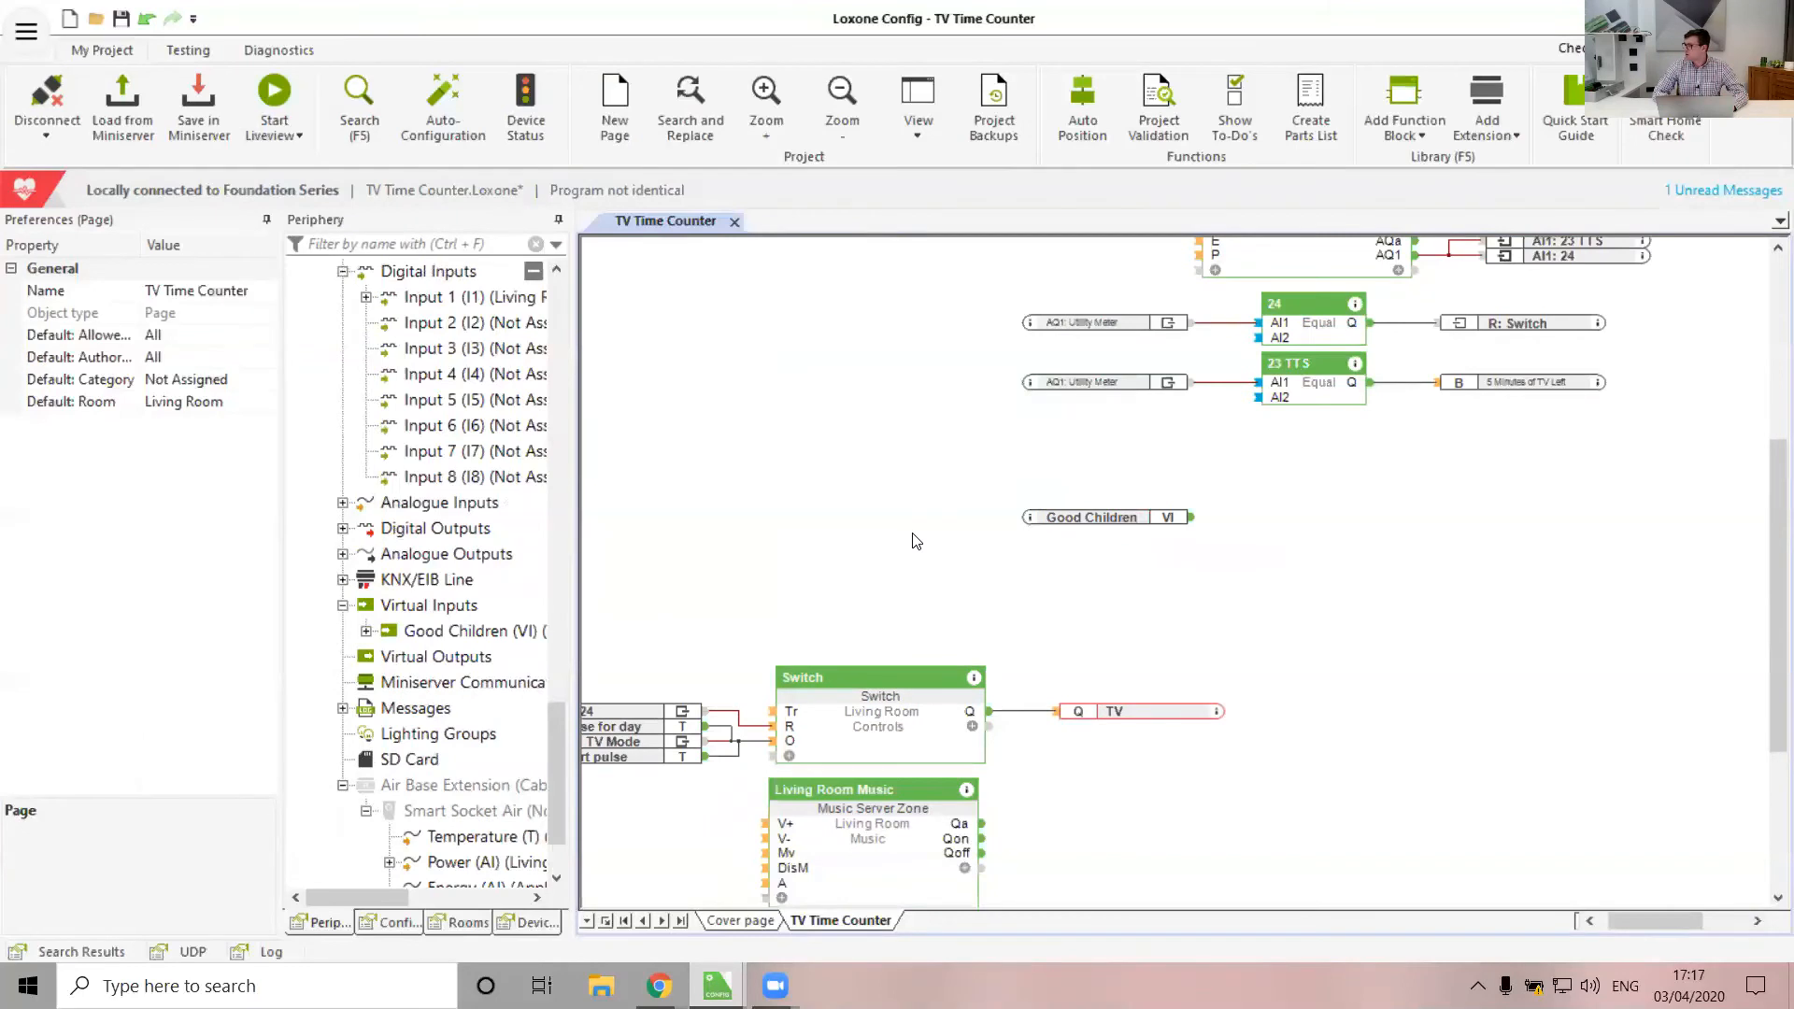
{"action": "left_click", "coordinate": [1413, 93]}
{"action": "type", "text": "counter"}
{"action": "key", "text": "alt"}
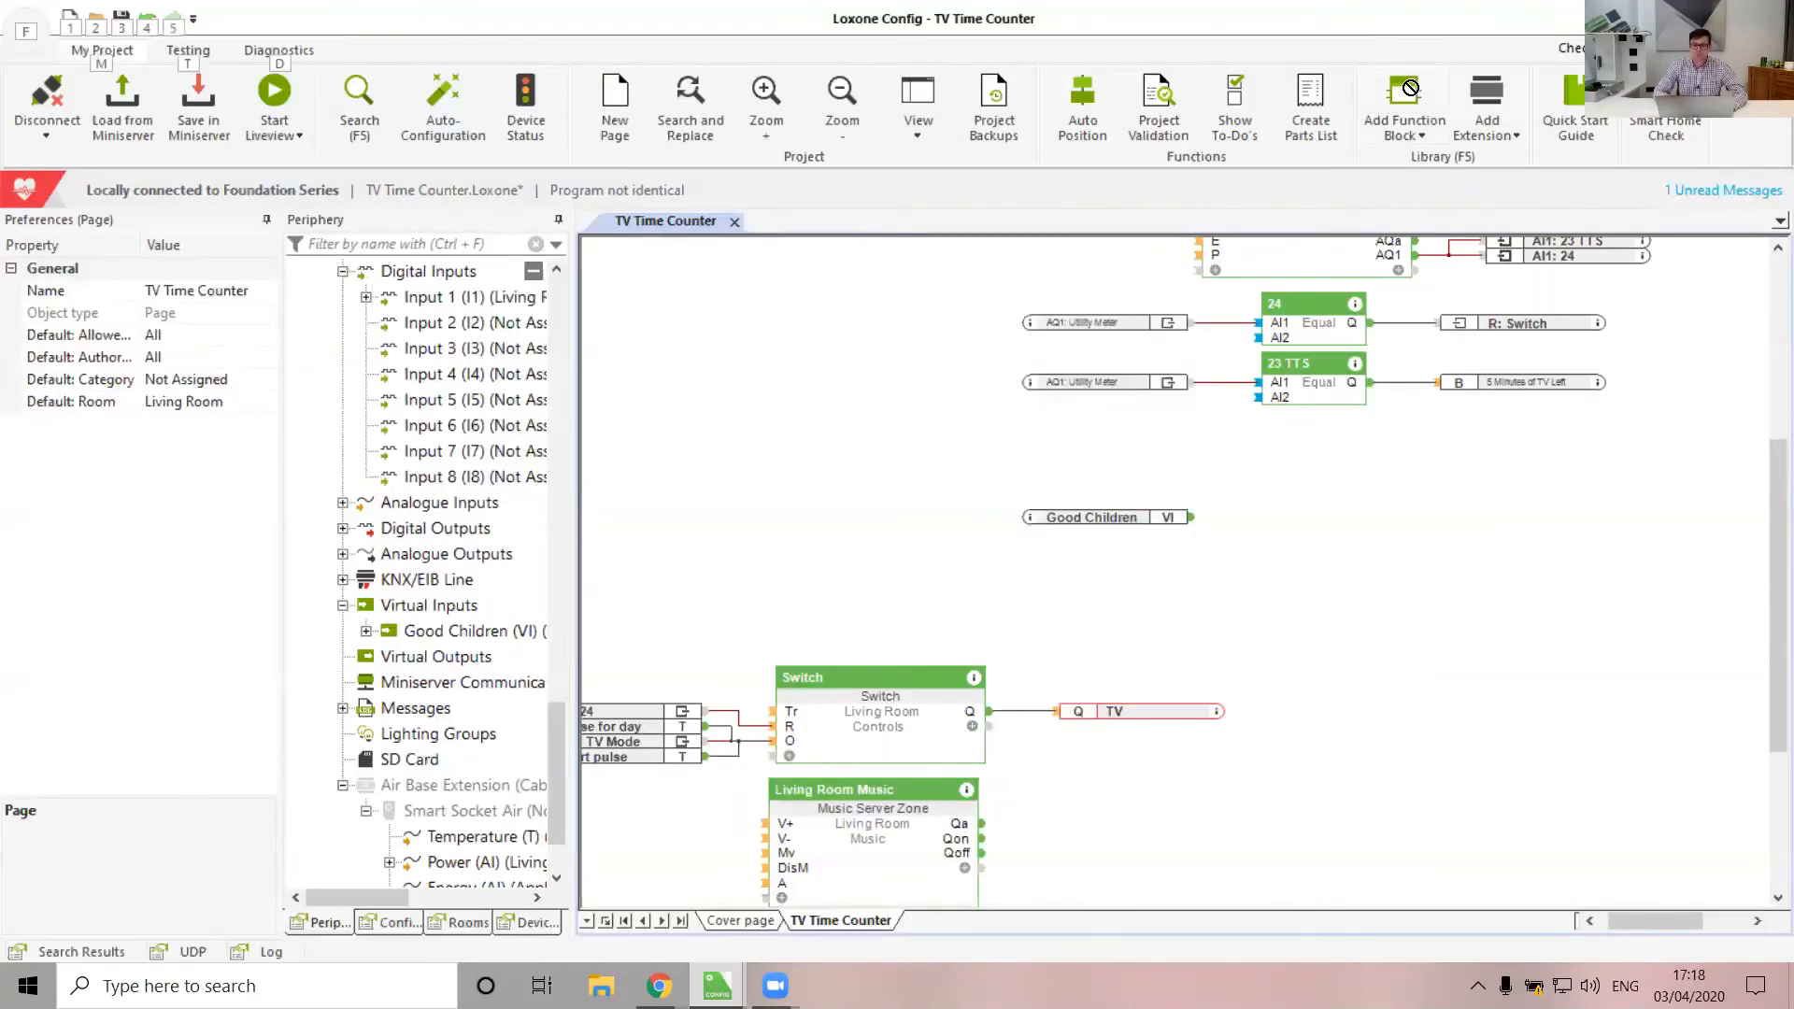
{"action": "left_click", "coordinate": [1276, 488]}
{"action": "left_click_drag", "start_coordinate": [1280, 516], "coordinate": [1192, 517]}
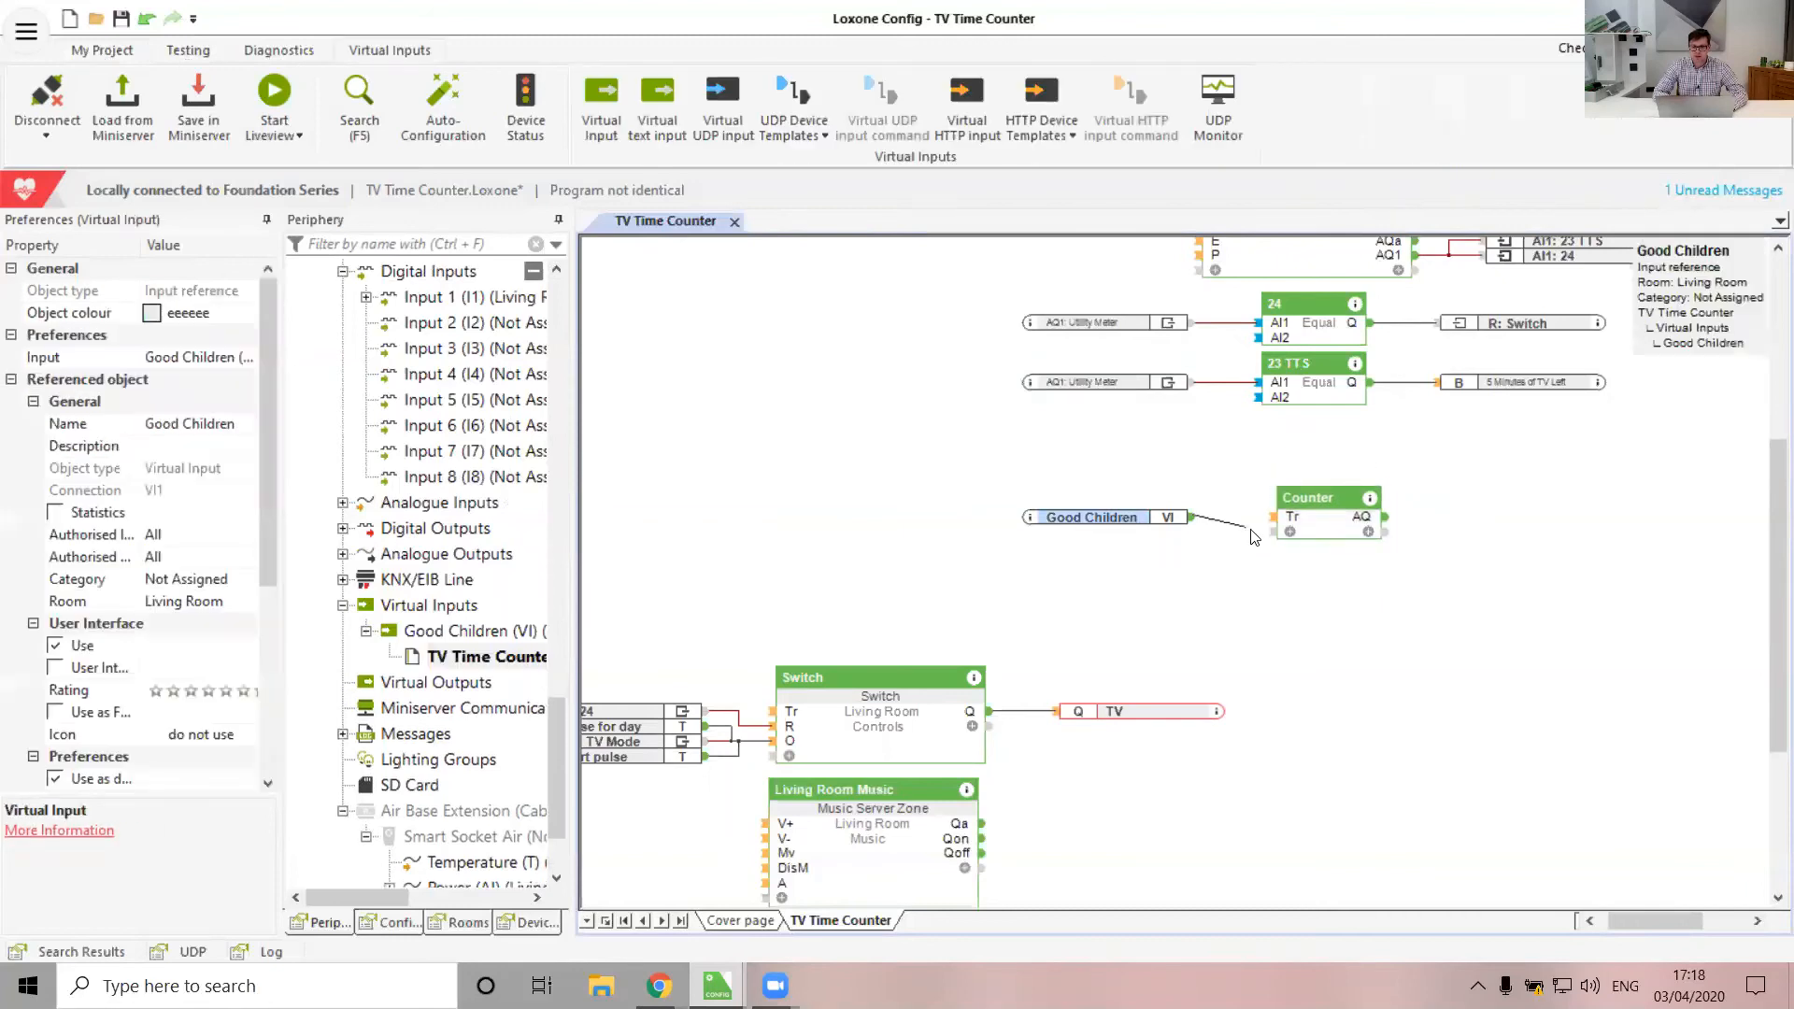
Enable the Counter's R reset input, connect Pulse for day to it, and reposition the Counter
{"action": "left_click", "coordinate": [1323, 528]}
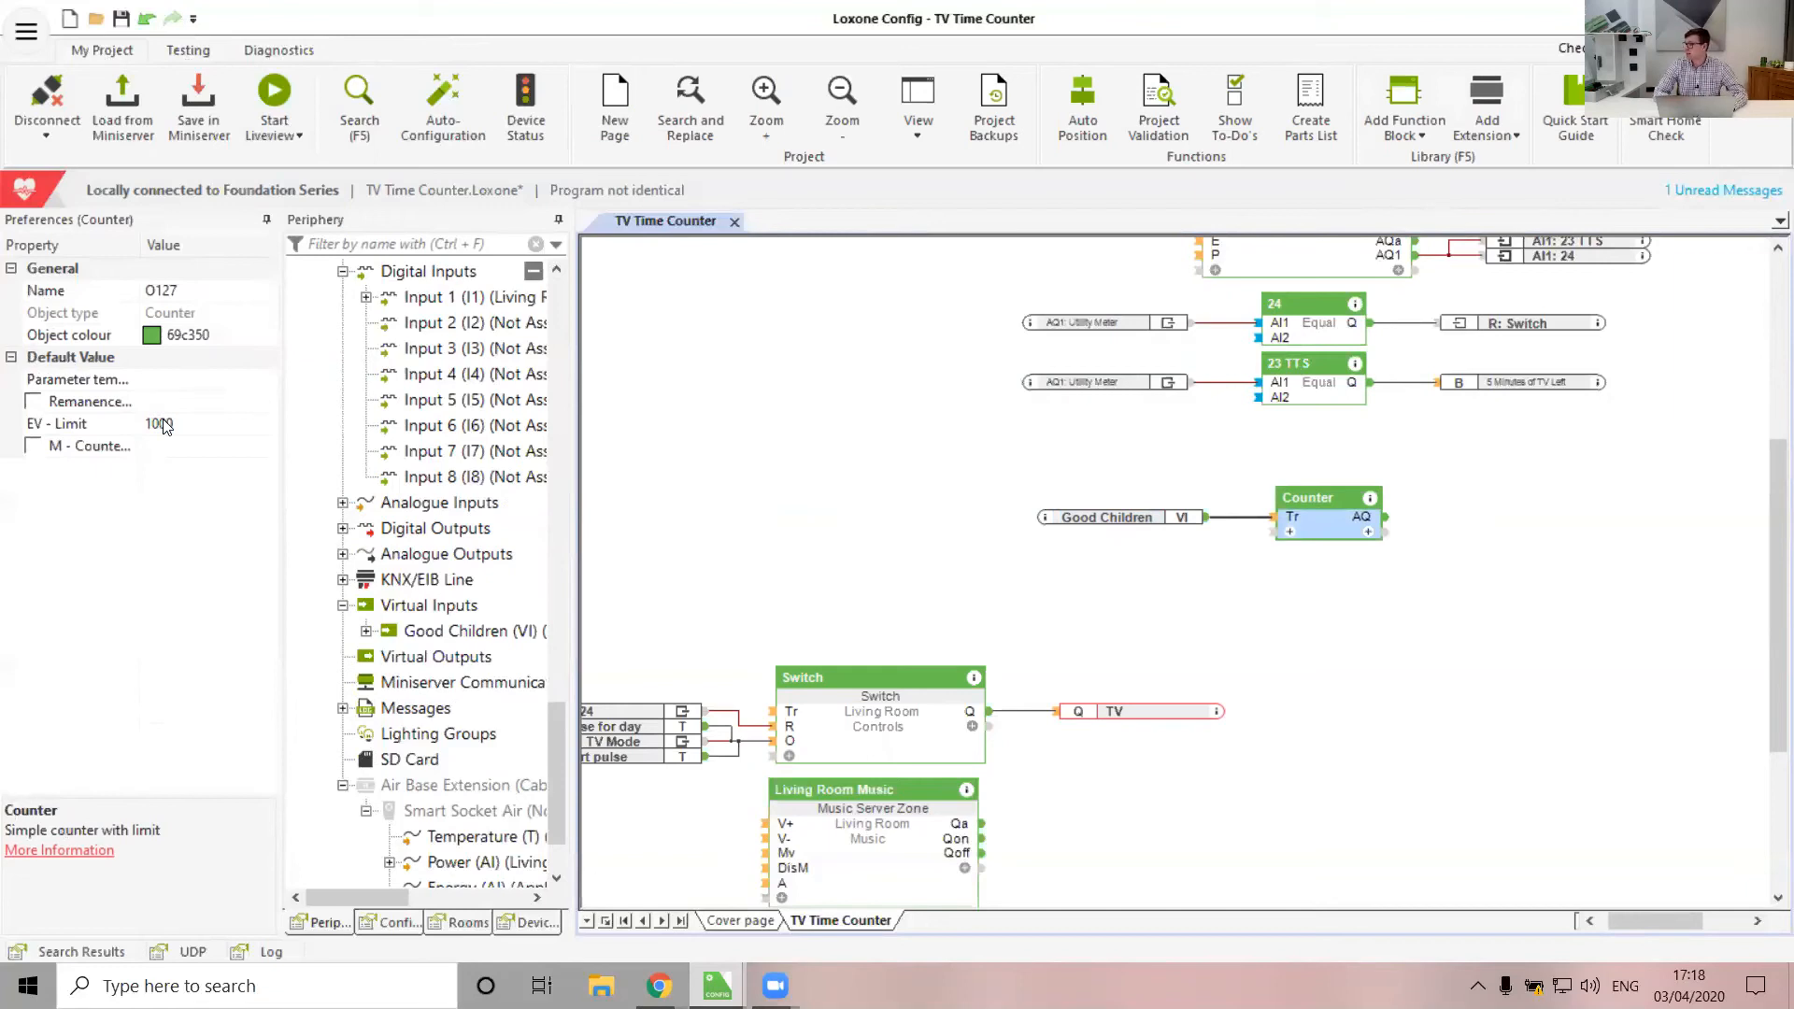
{"action": "left_click", "coordinate": [1289, 531]}
{"action": "left_click", "coordinate": [1308, 577]}
{"action": "left_click", "coordinate": [966, 552]}
{"action": "scroll", "coordinate": [966, 552], "scroll_direction": "left", "scroll_amount": 2}
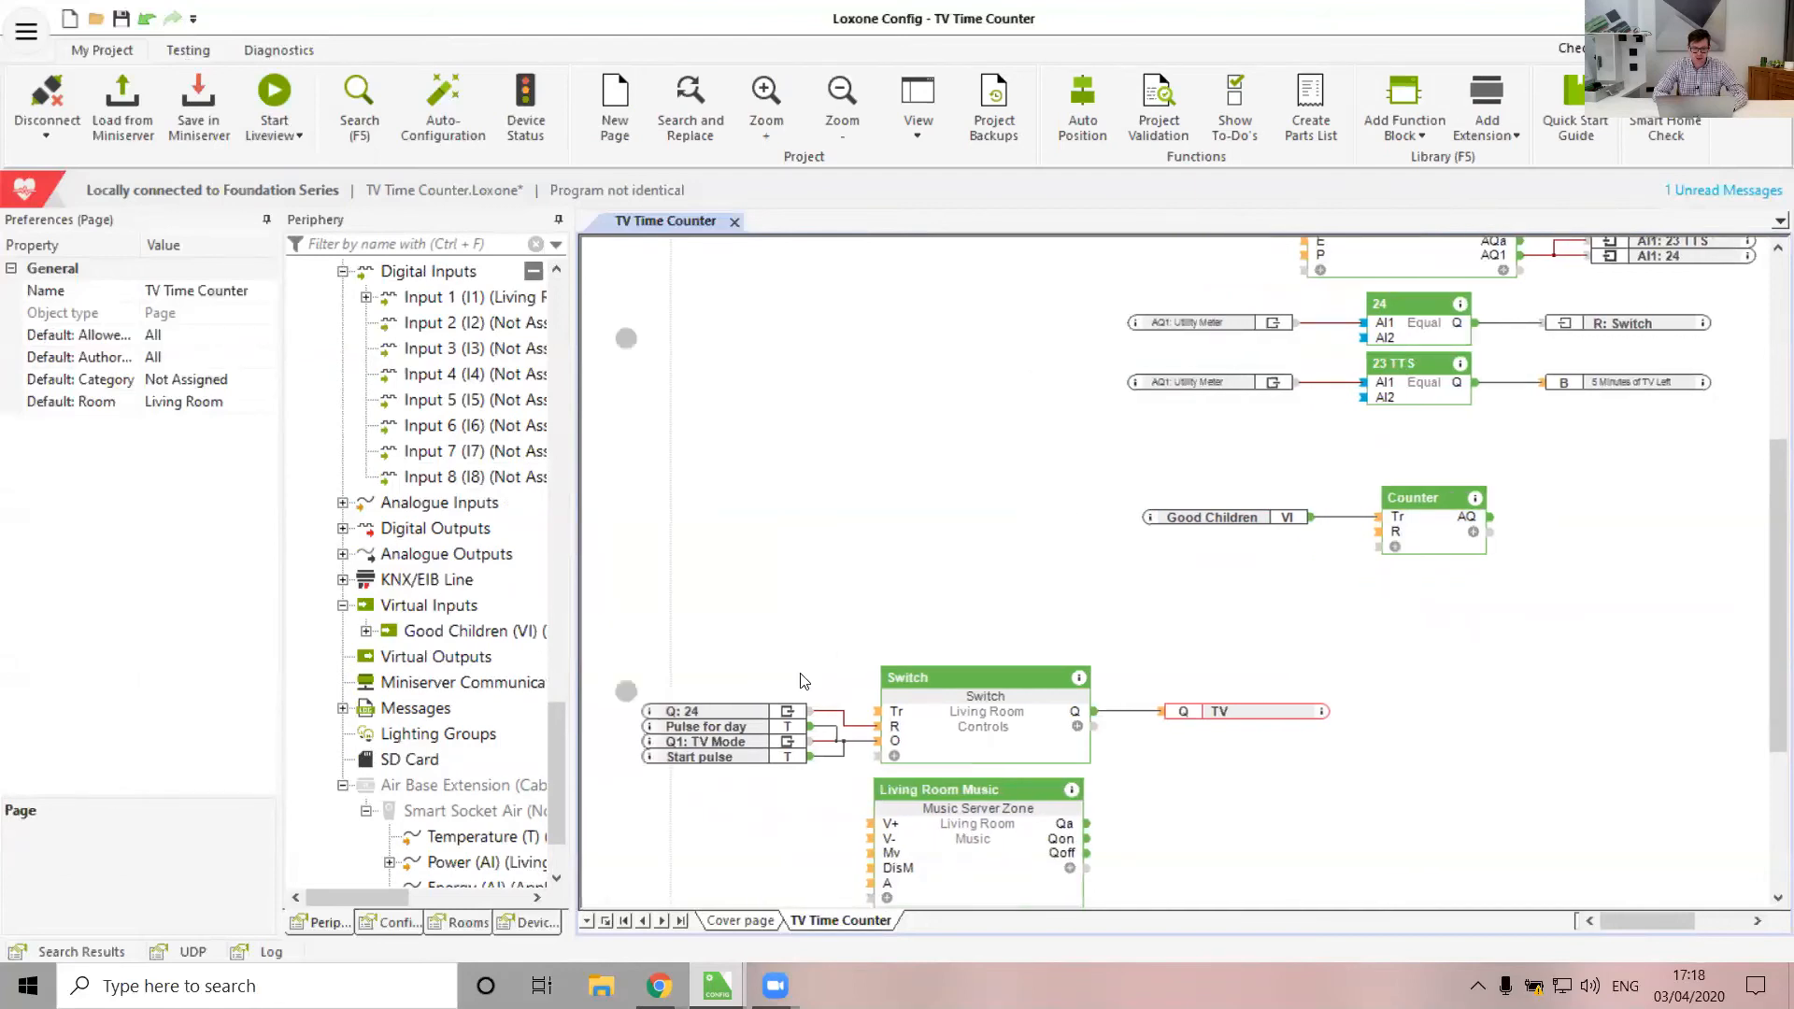
{"action": "left_click", "coordinate": [746, 725]}
{"action": "left_click_drag", "start_coordinate": [418, 272], "coordinate": [1201, 542]}
{"action": "left_click", "coordinate": [1392, 608]}
{"action": "scroll", "coordinate": [1398, 614], "scroll_direction": "right", "scroll_amount": 3}
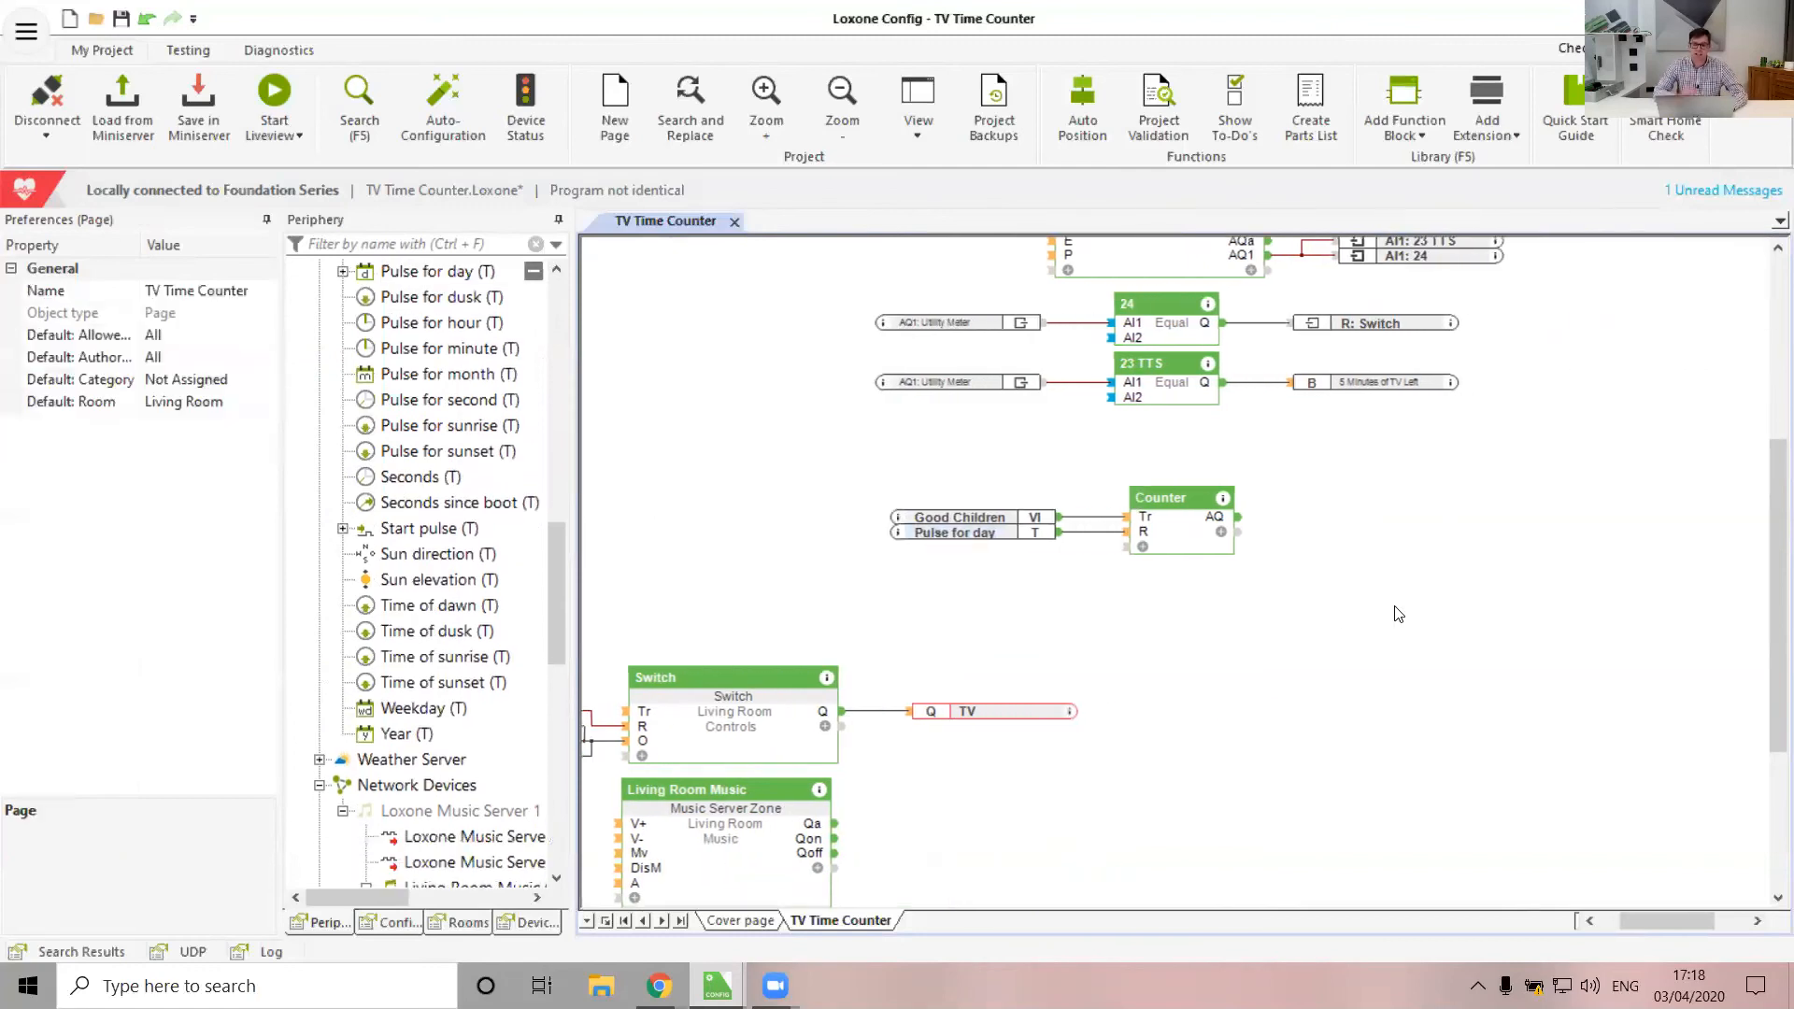
{"action": "left_click_drag", "start_coordinate": [1168, 513], "coordinate": [1140, 585]}
{"action": "left_click", "coordinate": [1150, 493]}
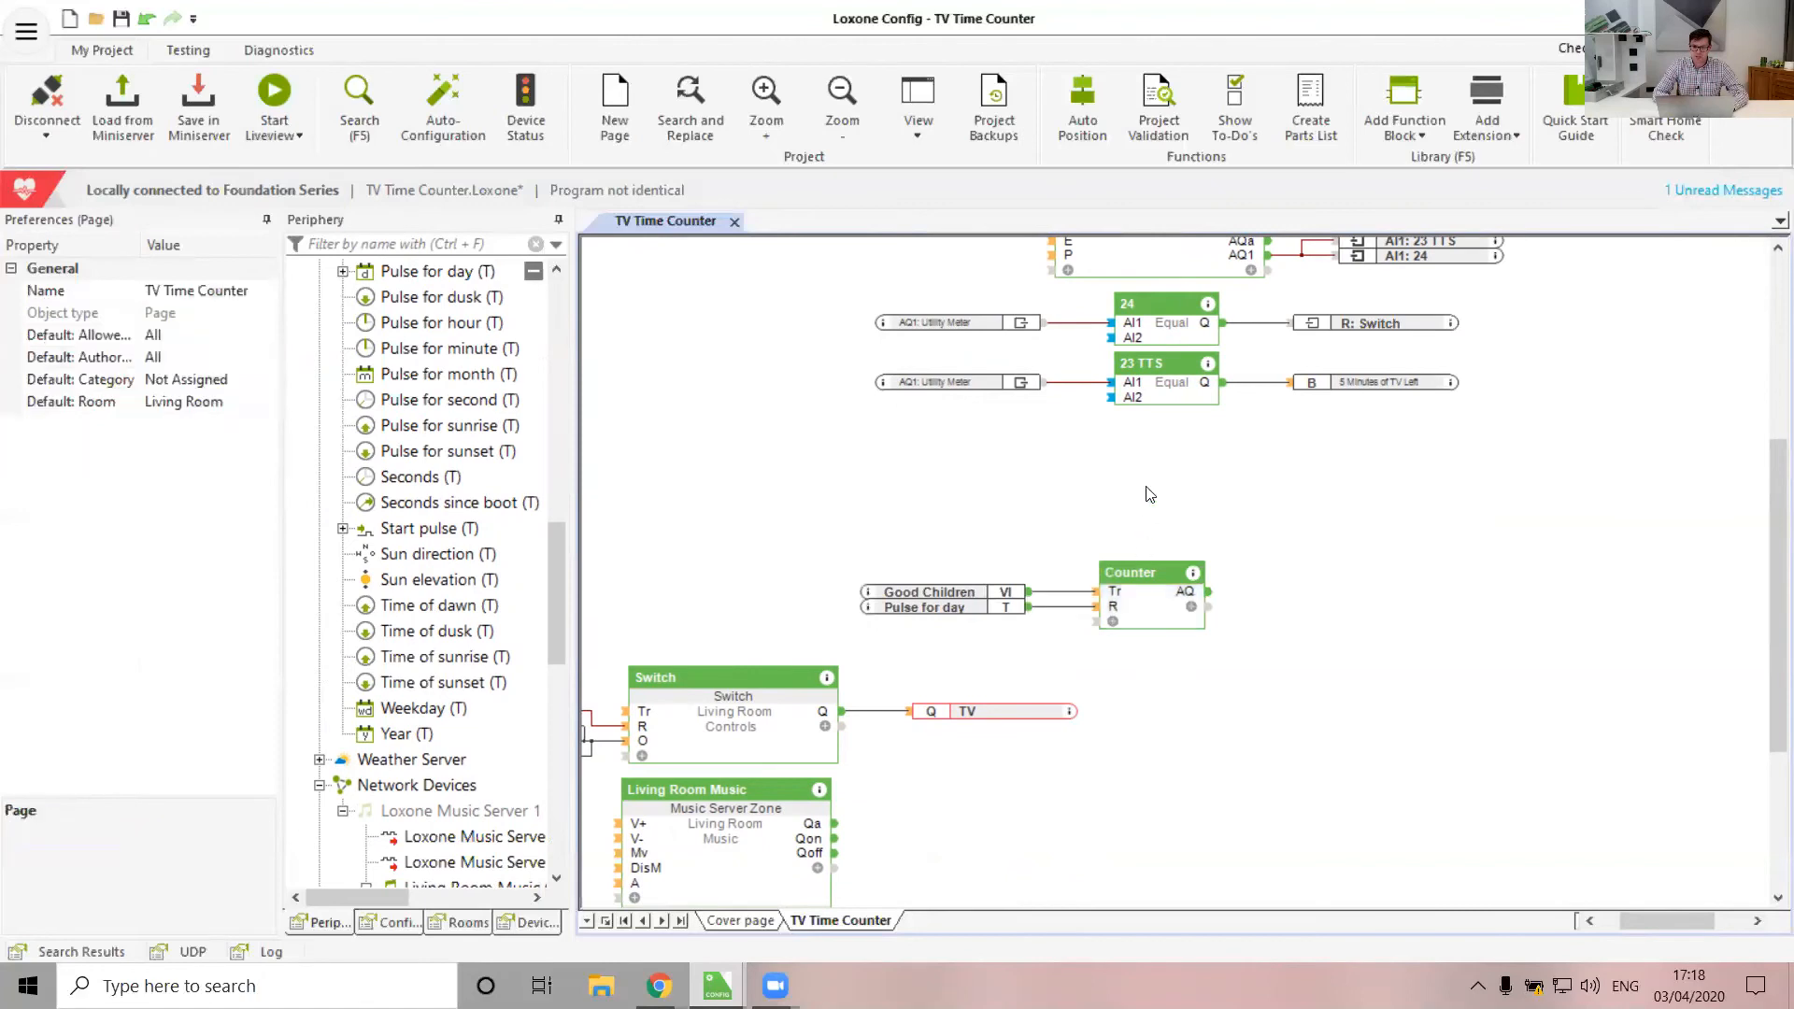
{"action": "mouse_move", "coordinate": [1189, 598]}
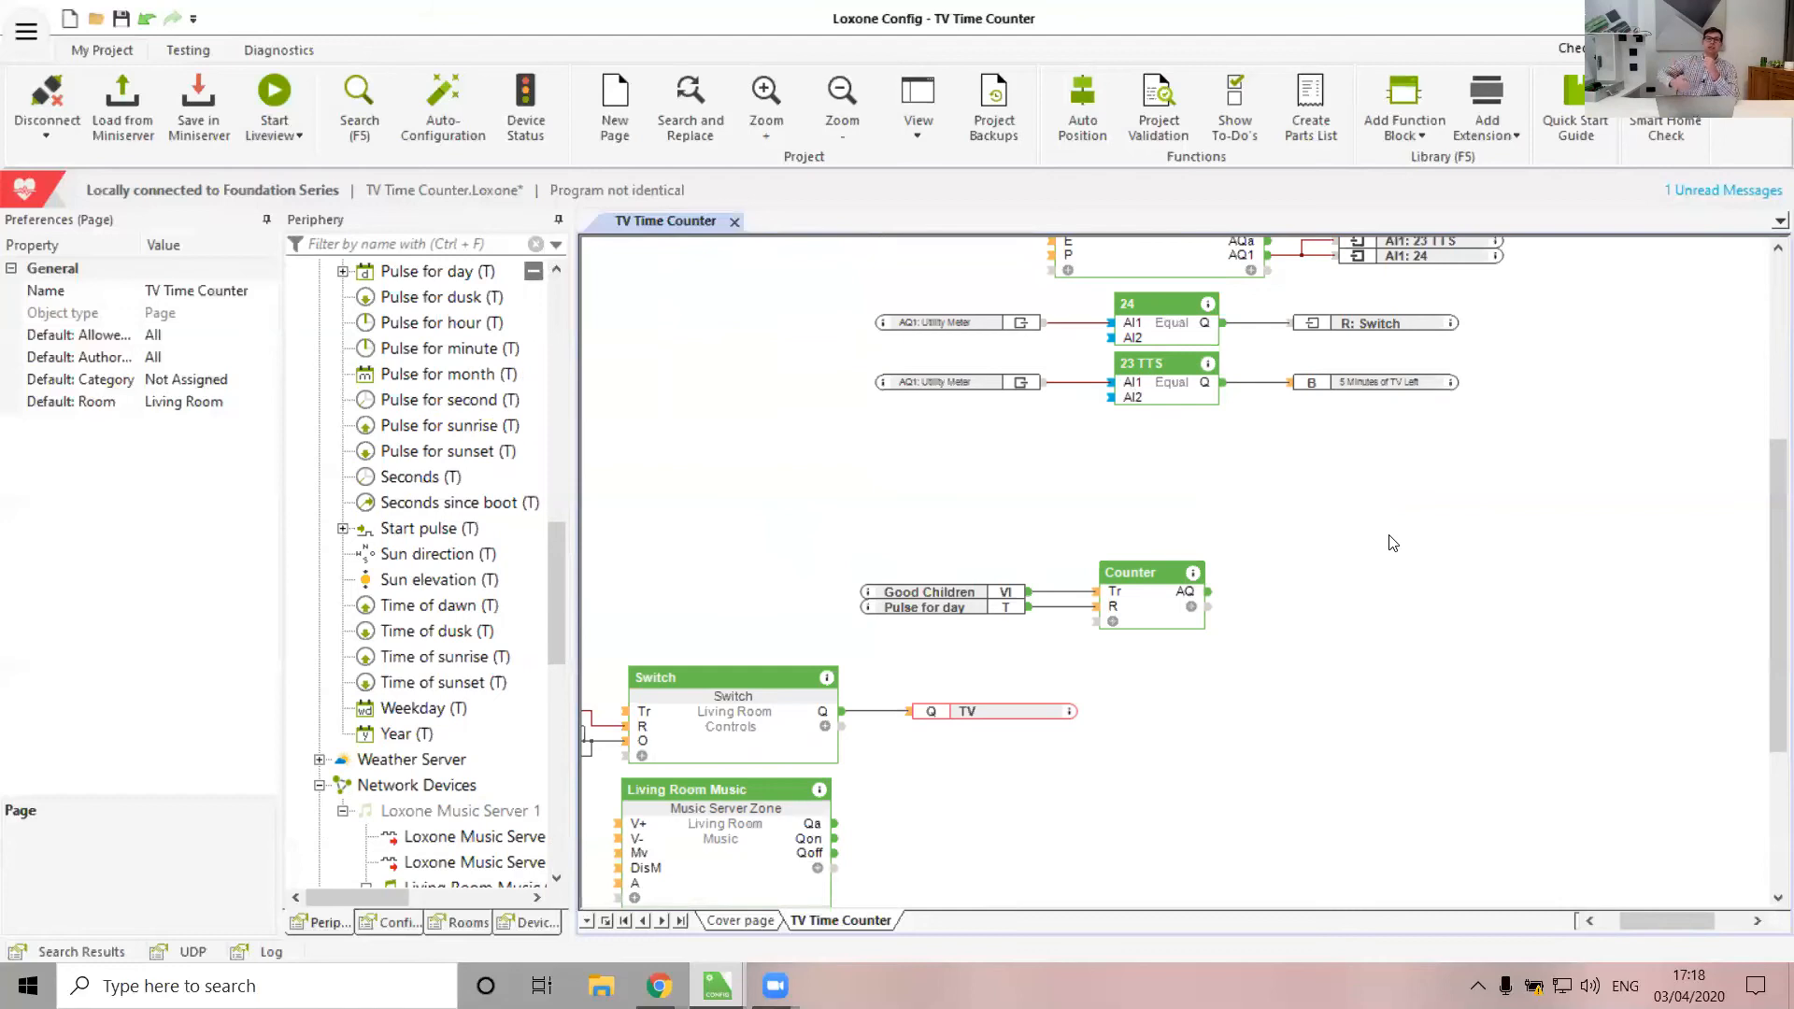
Insert two Add (2-way) blocks above the Counter block
{"action": "scroll", "coordinate": [1392, 542], "scroll_direction": "up", "scroll_amount": 2}
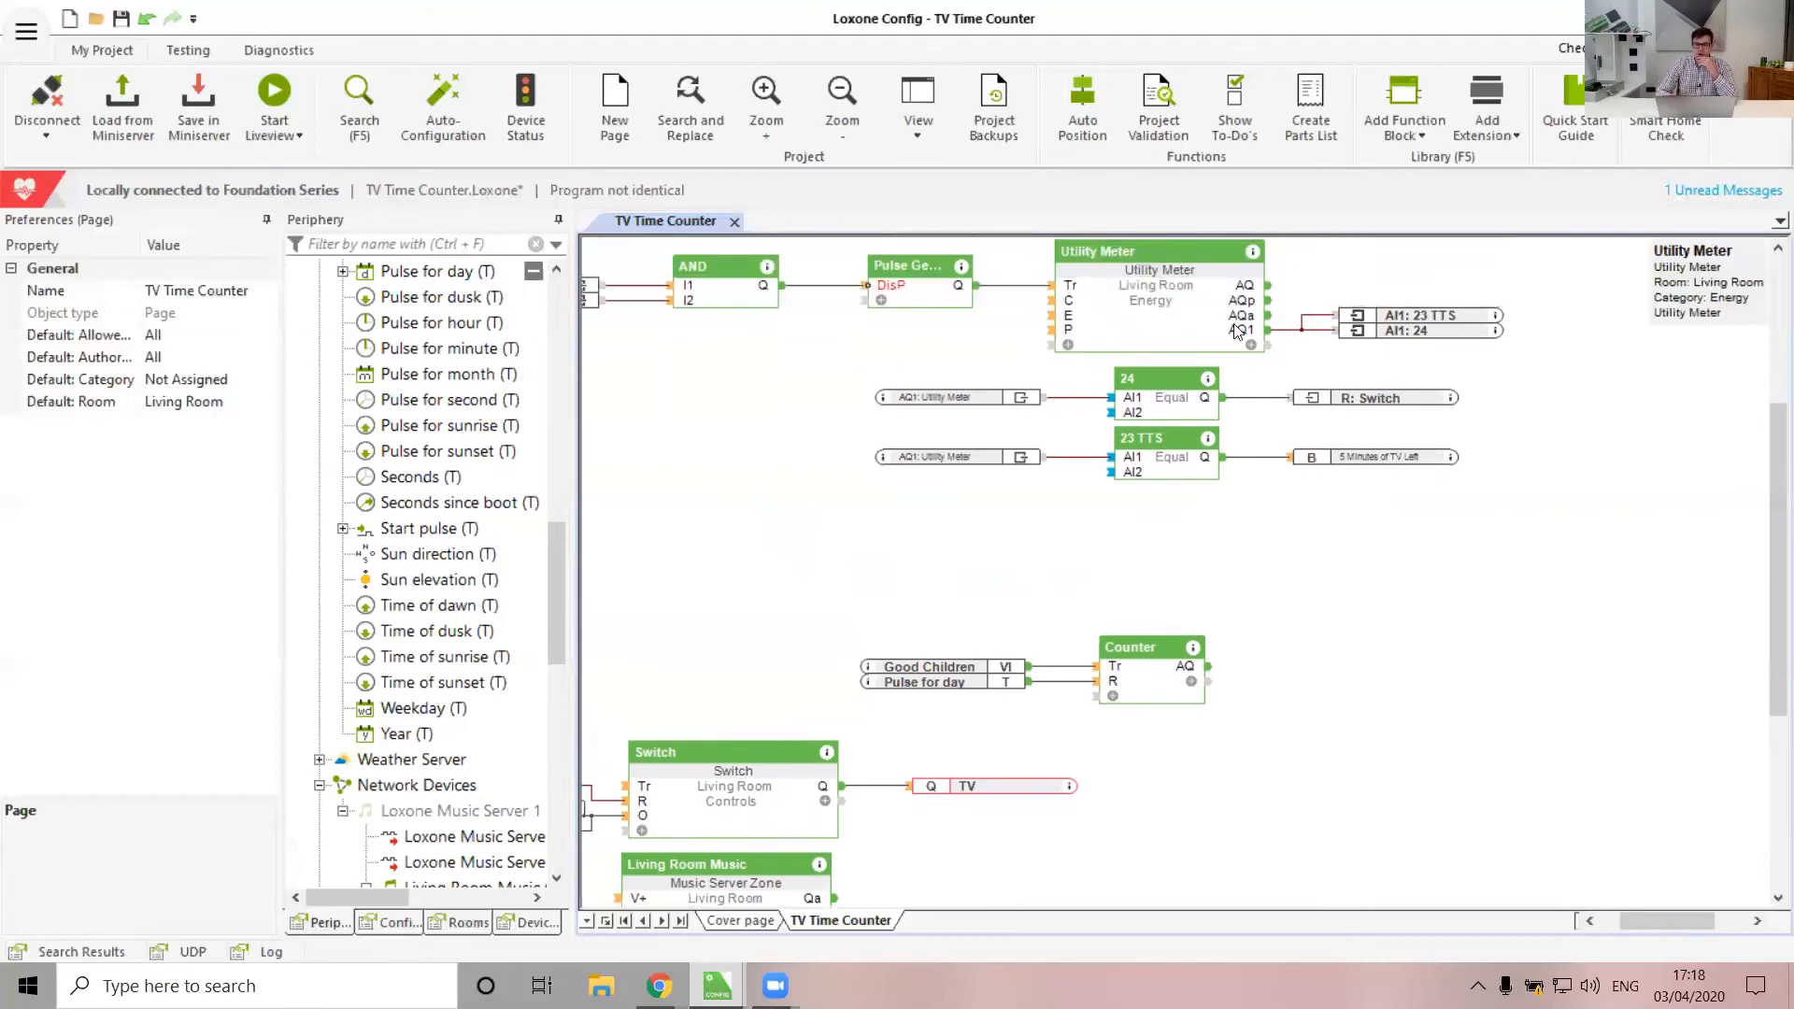
{"action": "scroll", "coordinate": [1340, 512], "scroll_direction": "down", "scroll_amount": 1}
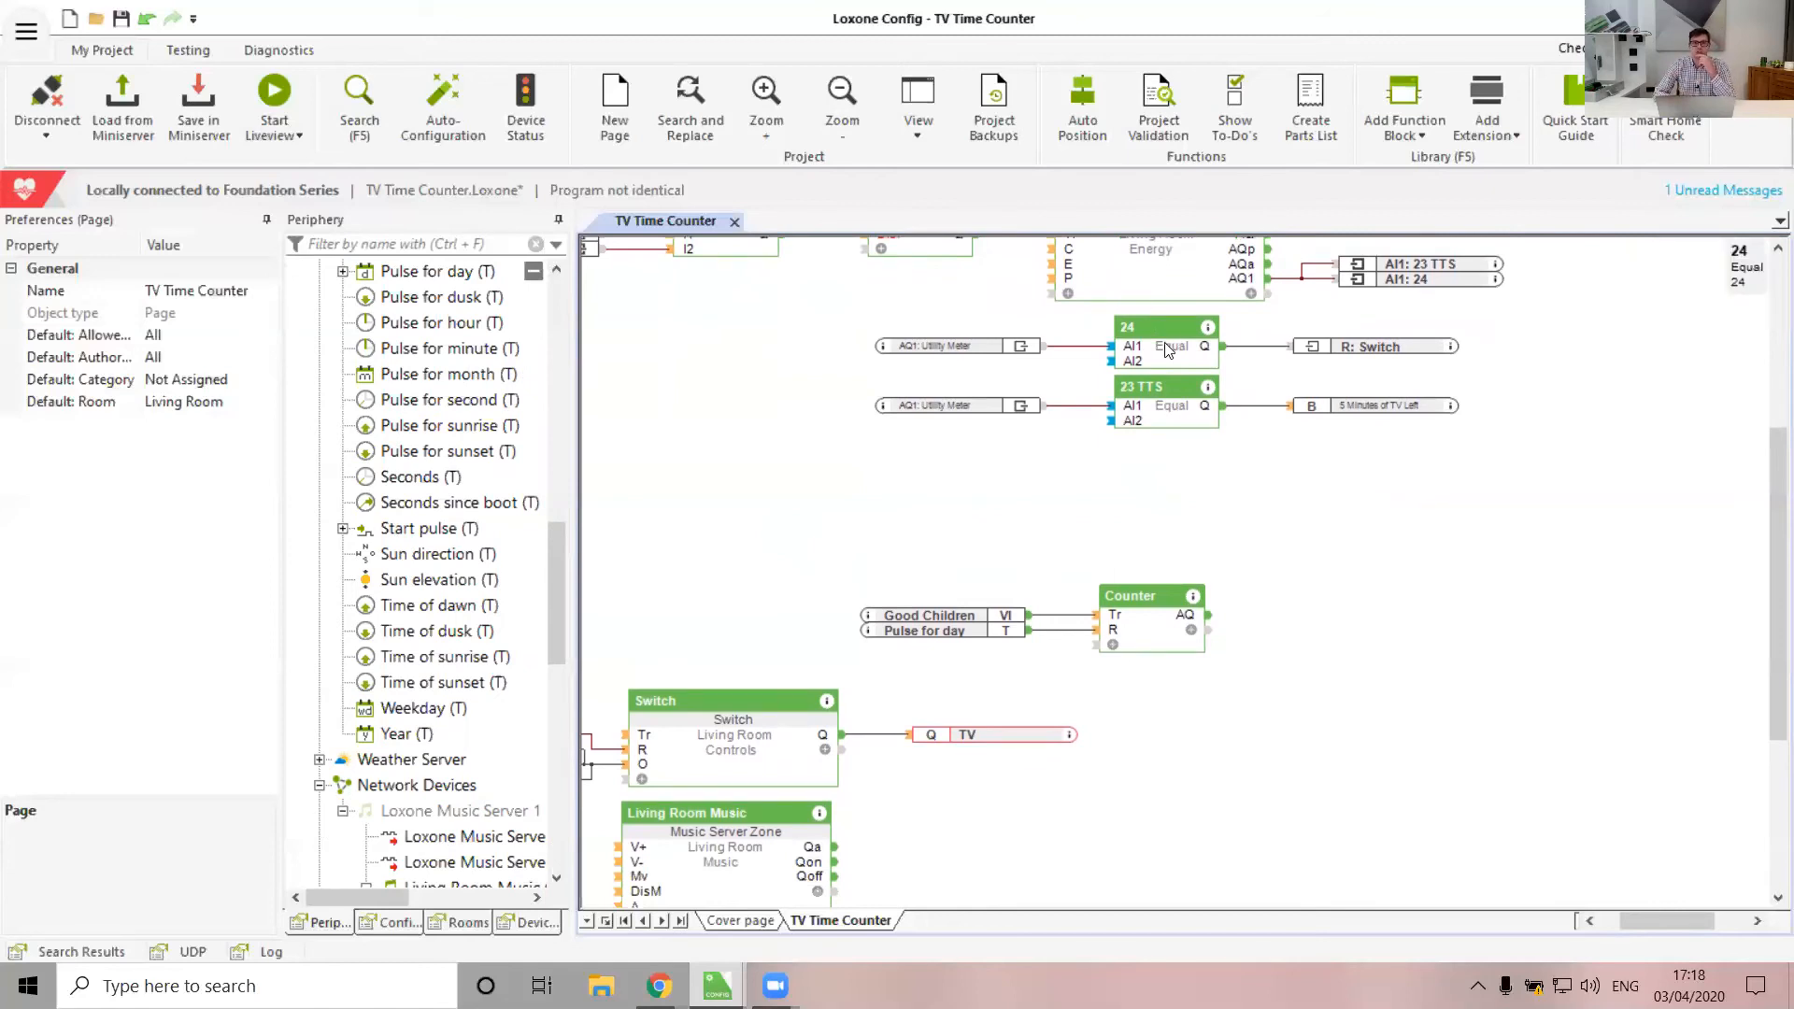
{"action": "left_click", "coordinate": [1410, 97]}
{"action": "type", "text": "add"}
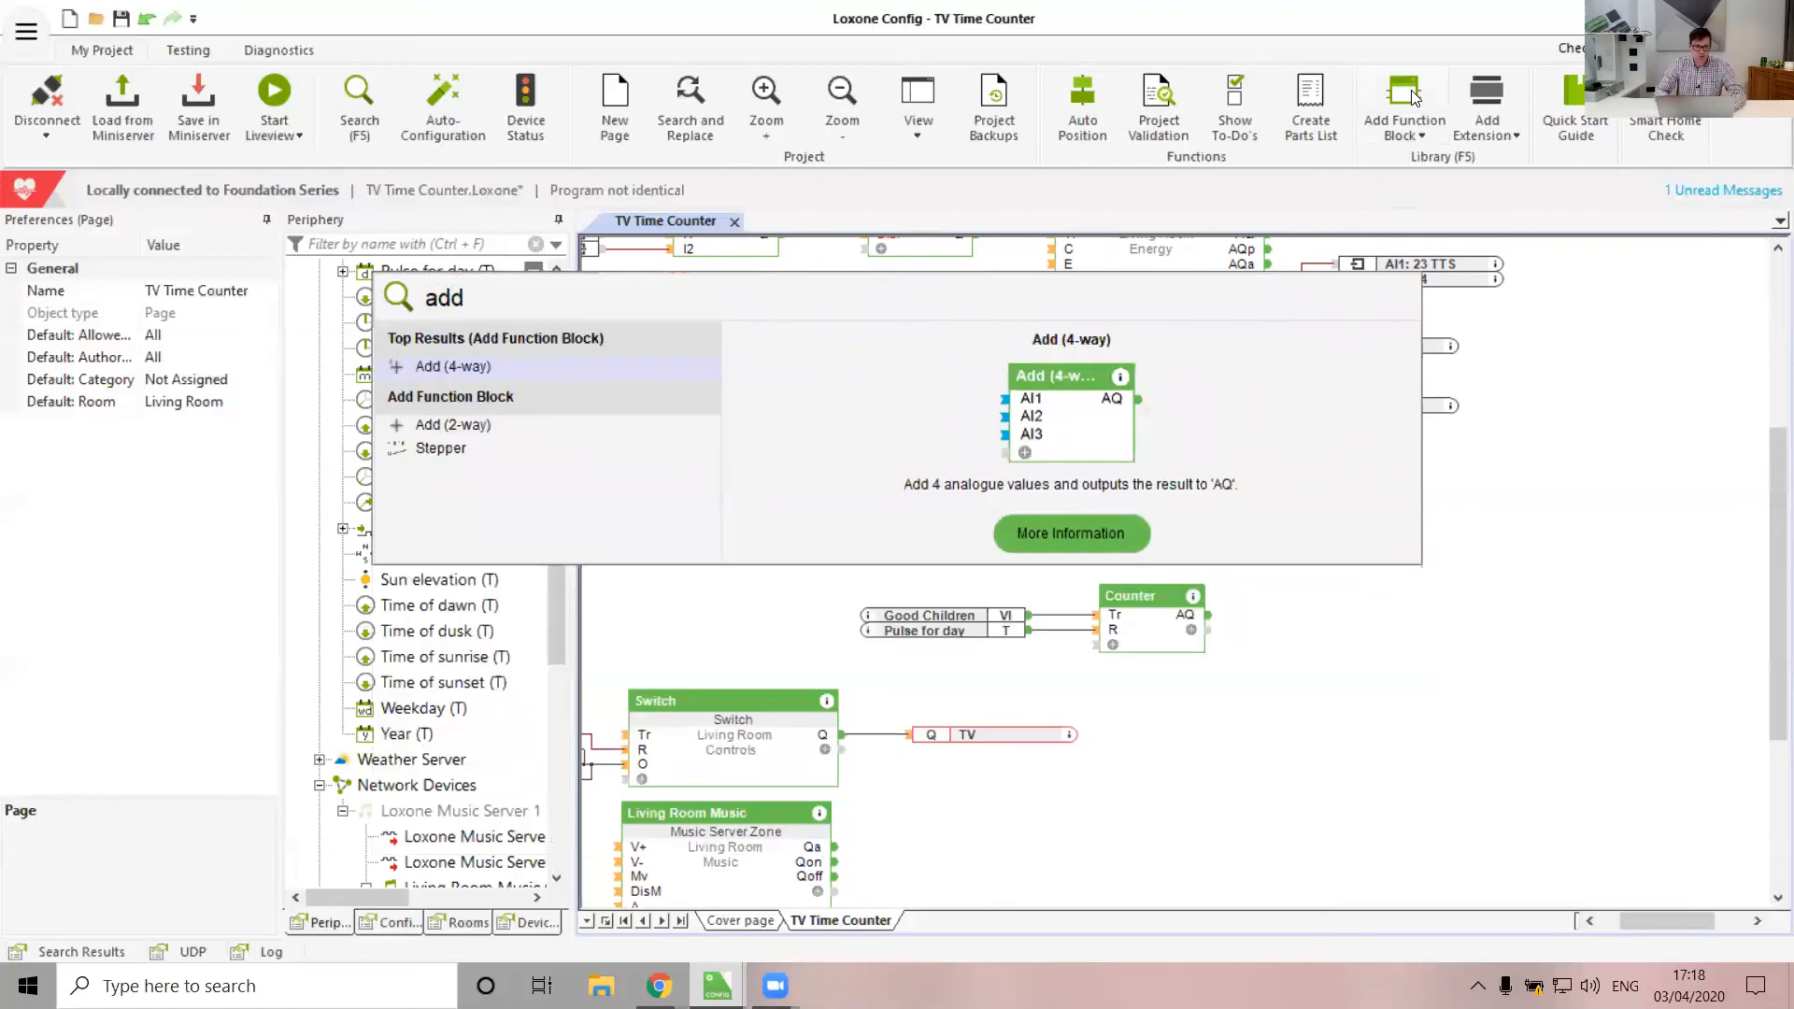
{"action": "key", "text": "Down"}
{"action": "key", "text": "Return"}
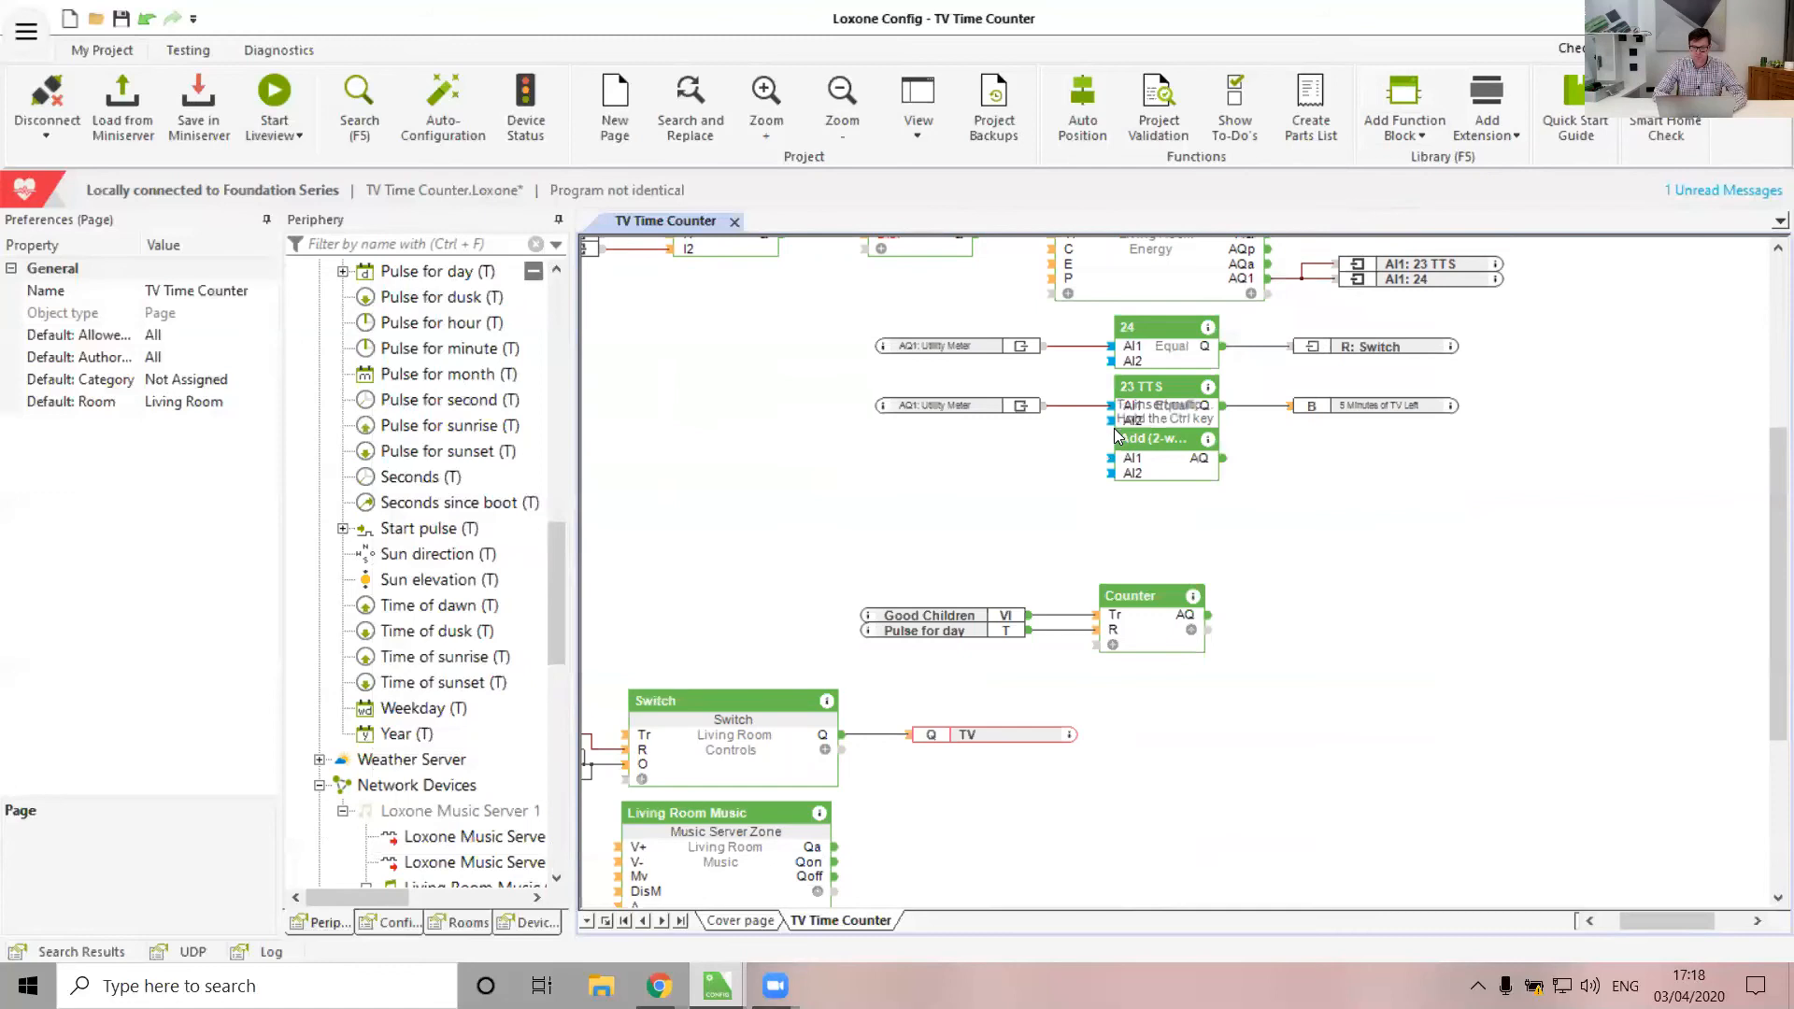
{"action": "left_click", "coordinate": [1118, 437]}
{"action": "left_click_drag", "start_coordinate": [1146, 453], "coordinate": [1146, 514]}
{"action": "left_click_drag", "start_coordinate": [1162, 647], "coordinate": [1114, 465]}
Wire the Counter into both Add blocks, set the first AI2 to 24, and feed it into the 24 comparison
{"action": "left_click_drag", "start_coordinate": [1222, 587], "coordinate": [1114, 529]}
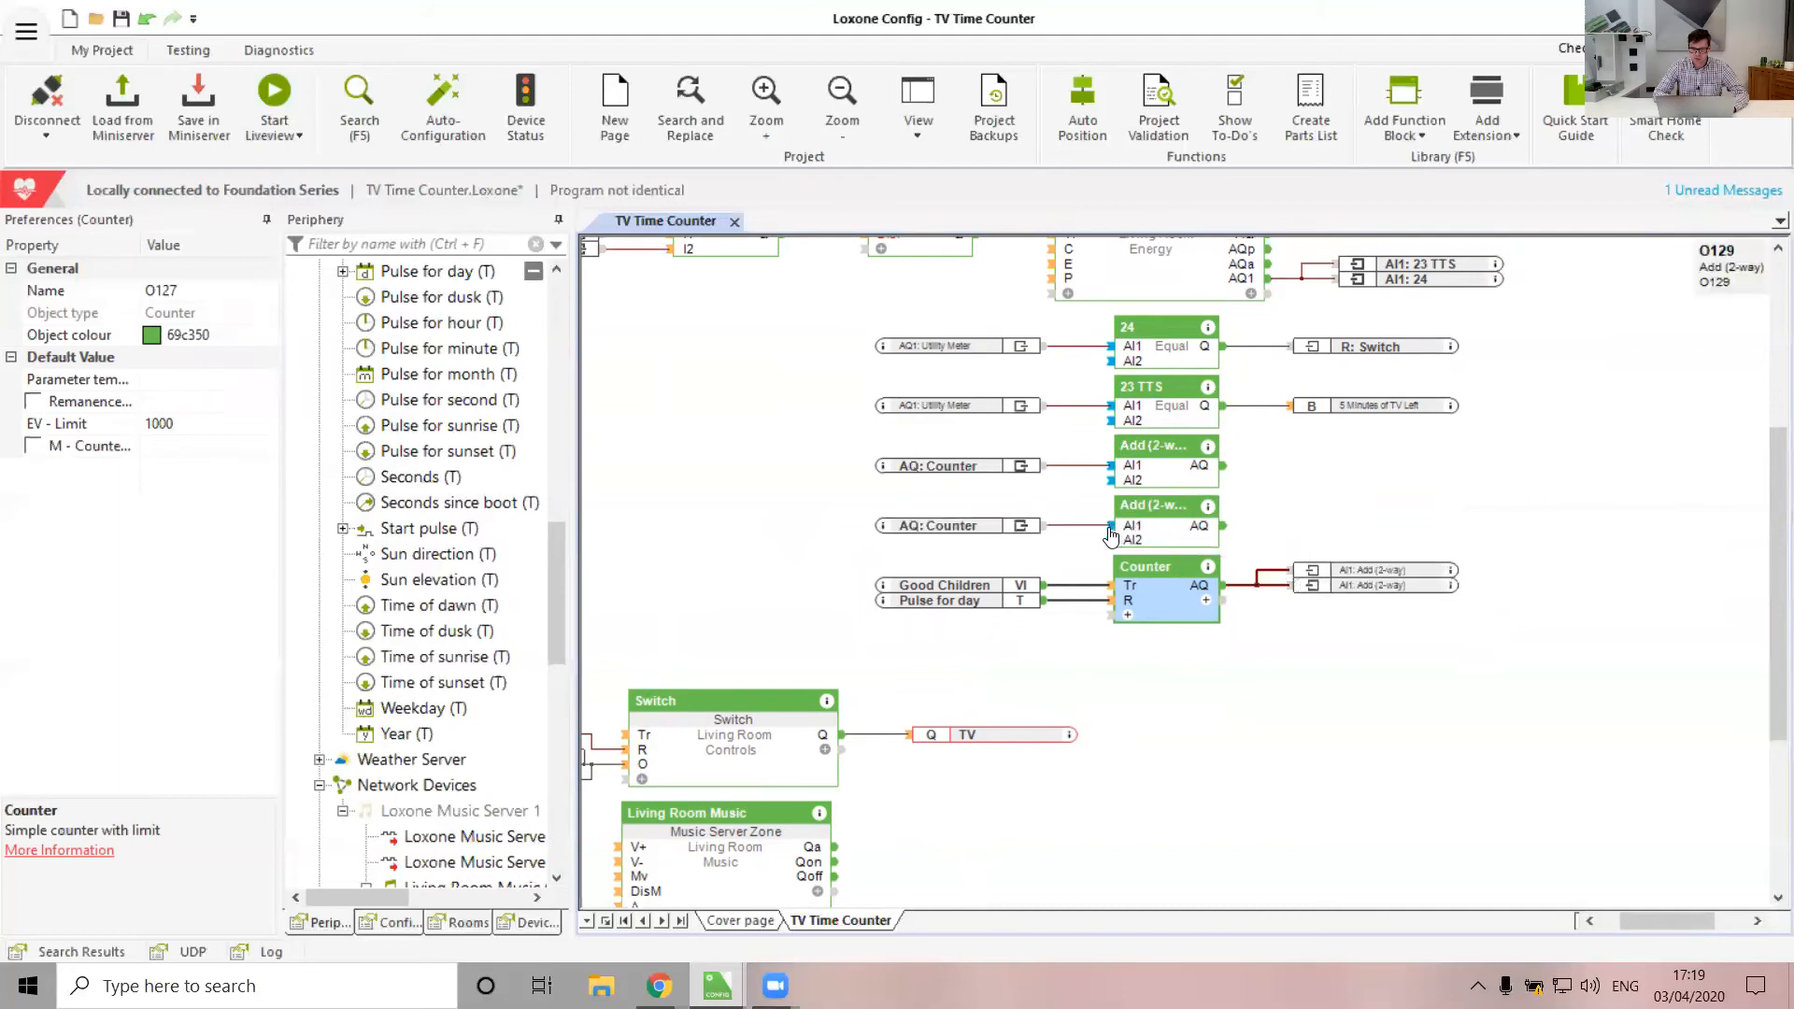
{"action": "left_click", "coordinate": [1155, 446]}
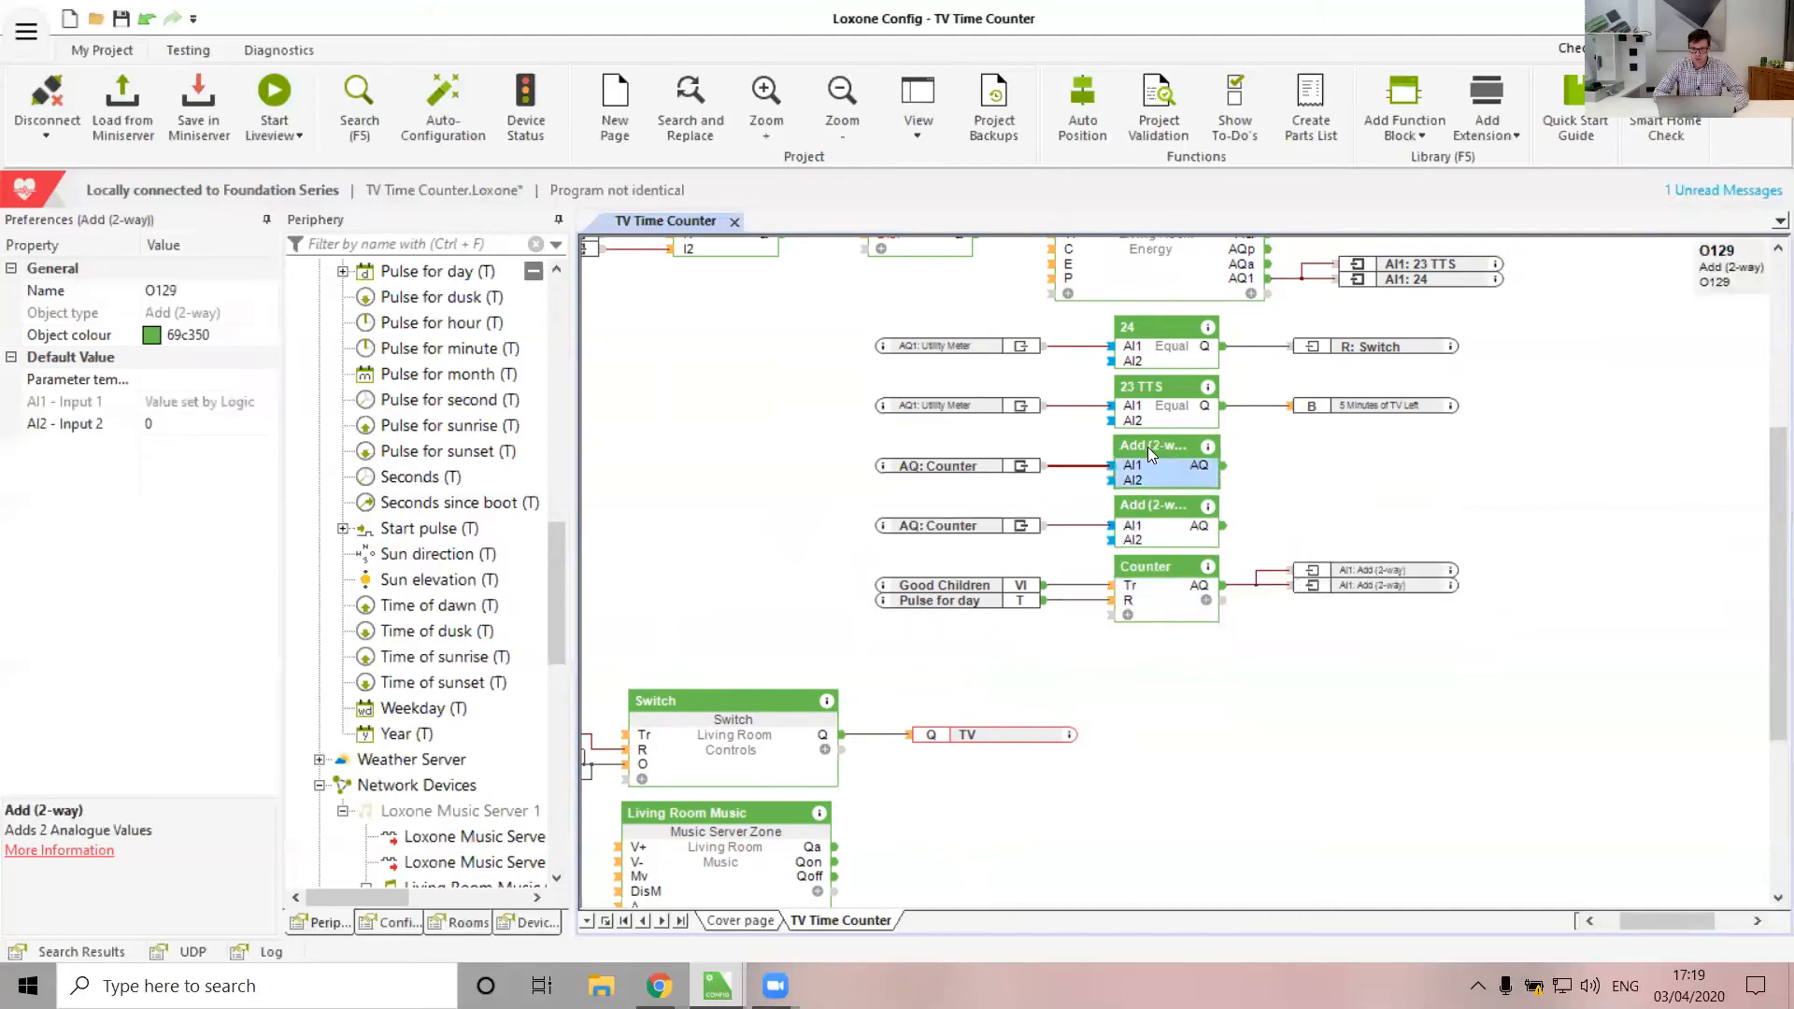
{"action": "left_click", "coordinate": [187, 425]}
{"action": "type", "text": "24"}
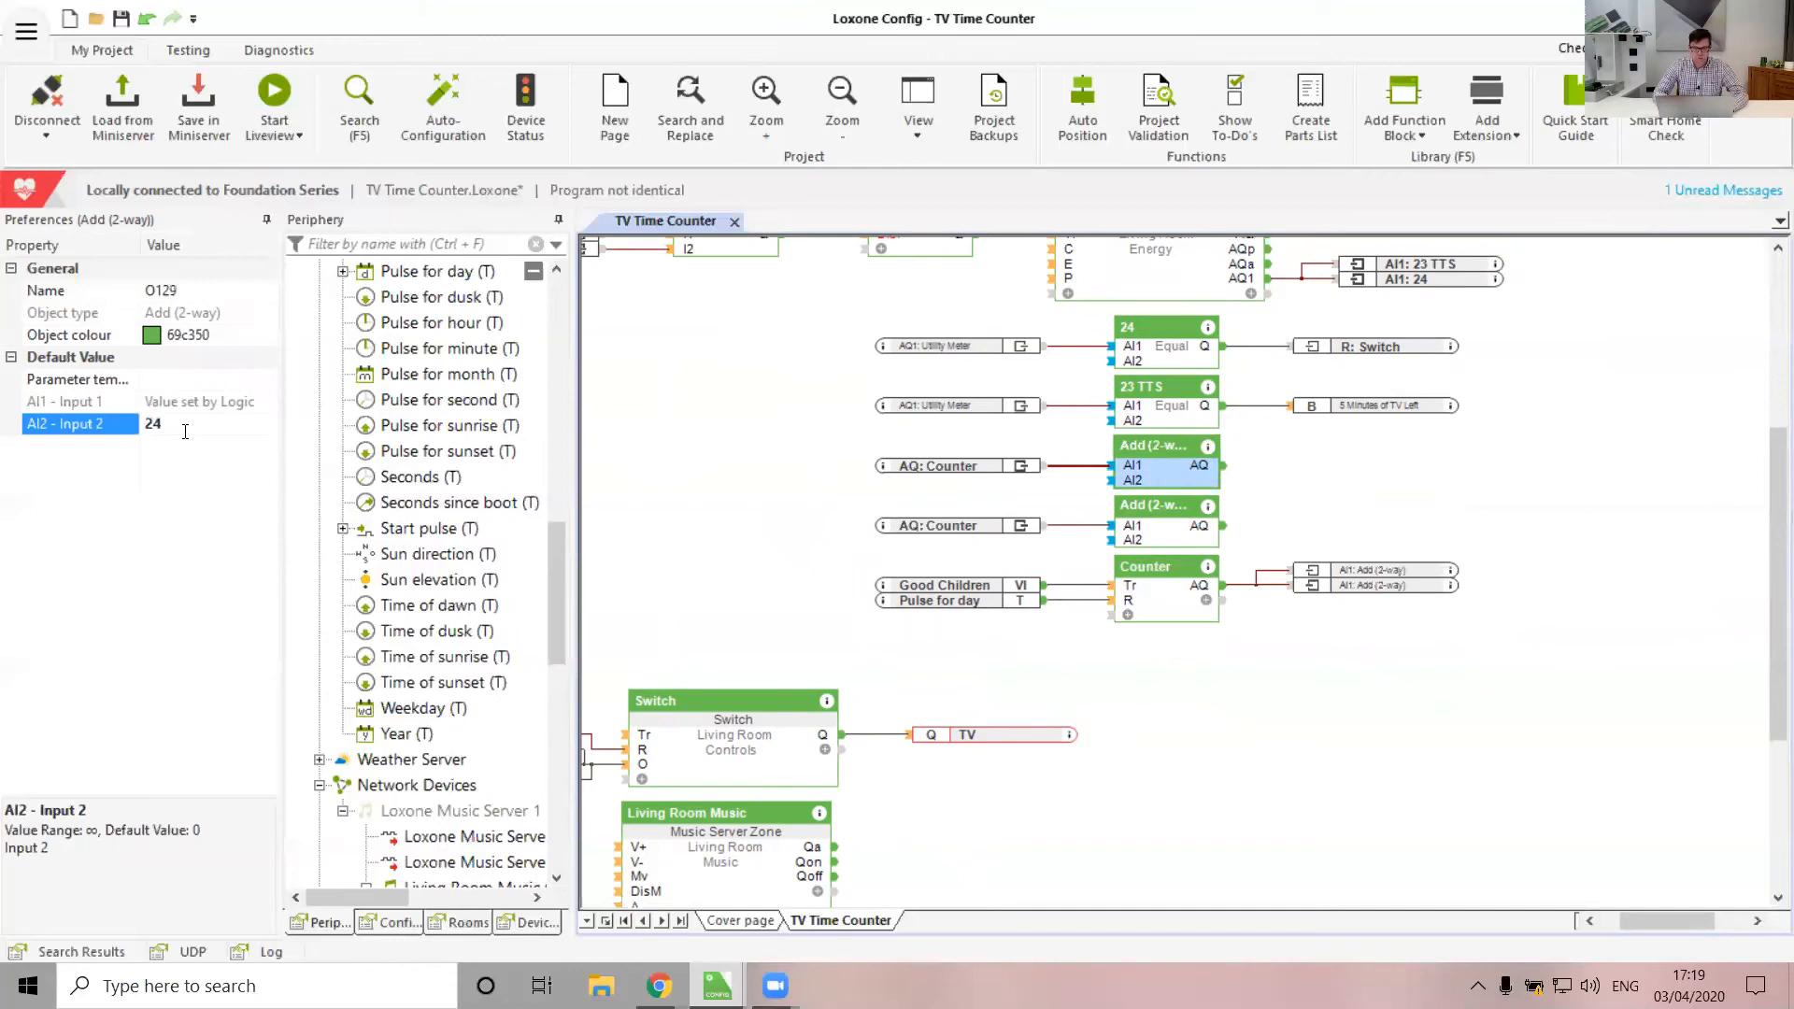
{"action": "mouse_move", "coordinate": [1222, 465]}
{"action": "left_mouse_down"}
{"action": "mouse_move", "coordinate": [1458, 474]}
{"action": "mouse_move", "coordinate": [1109, 361]}
{"action": "left_mouse_up"}
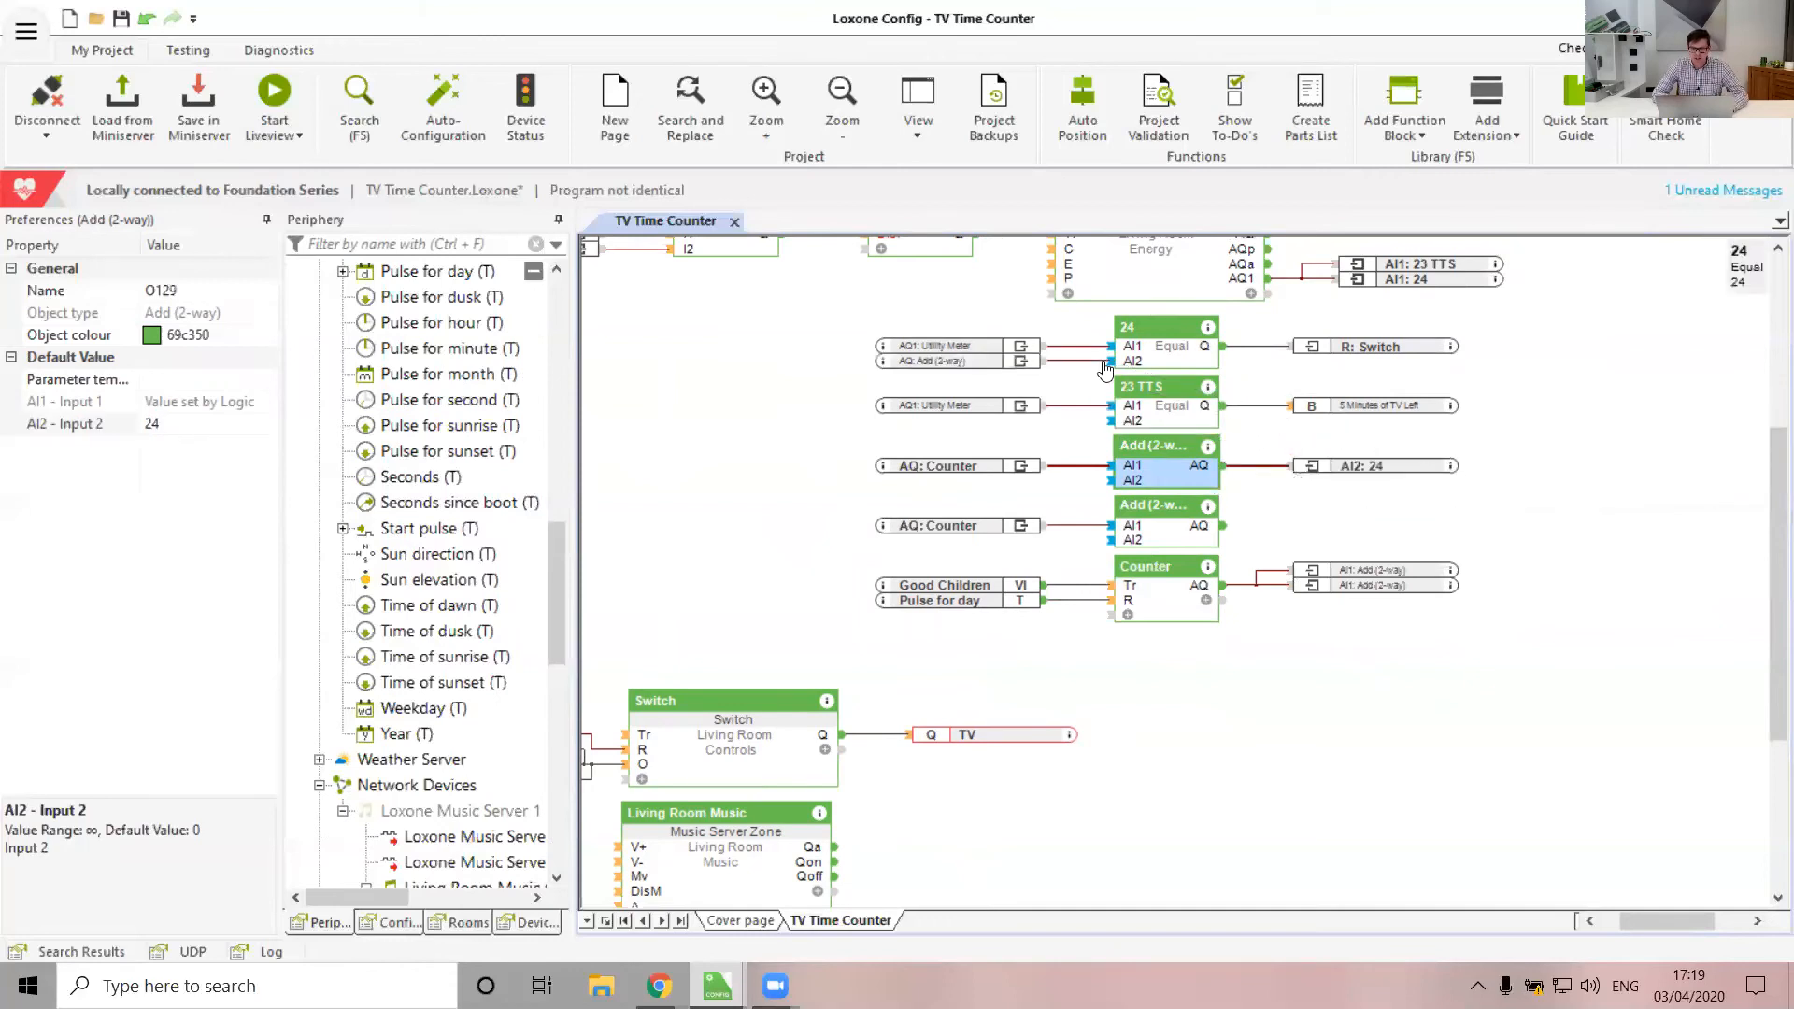
Set the second Add block's AI2 to 23 and connect its sum to 23 TTS AI2
{"action": "left_click", "coordinate": [1168, 518]}
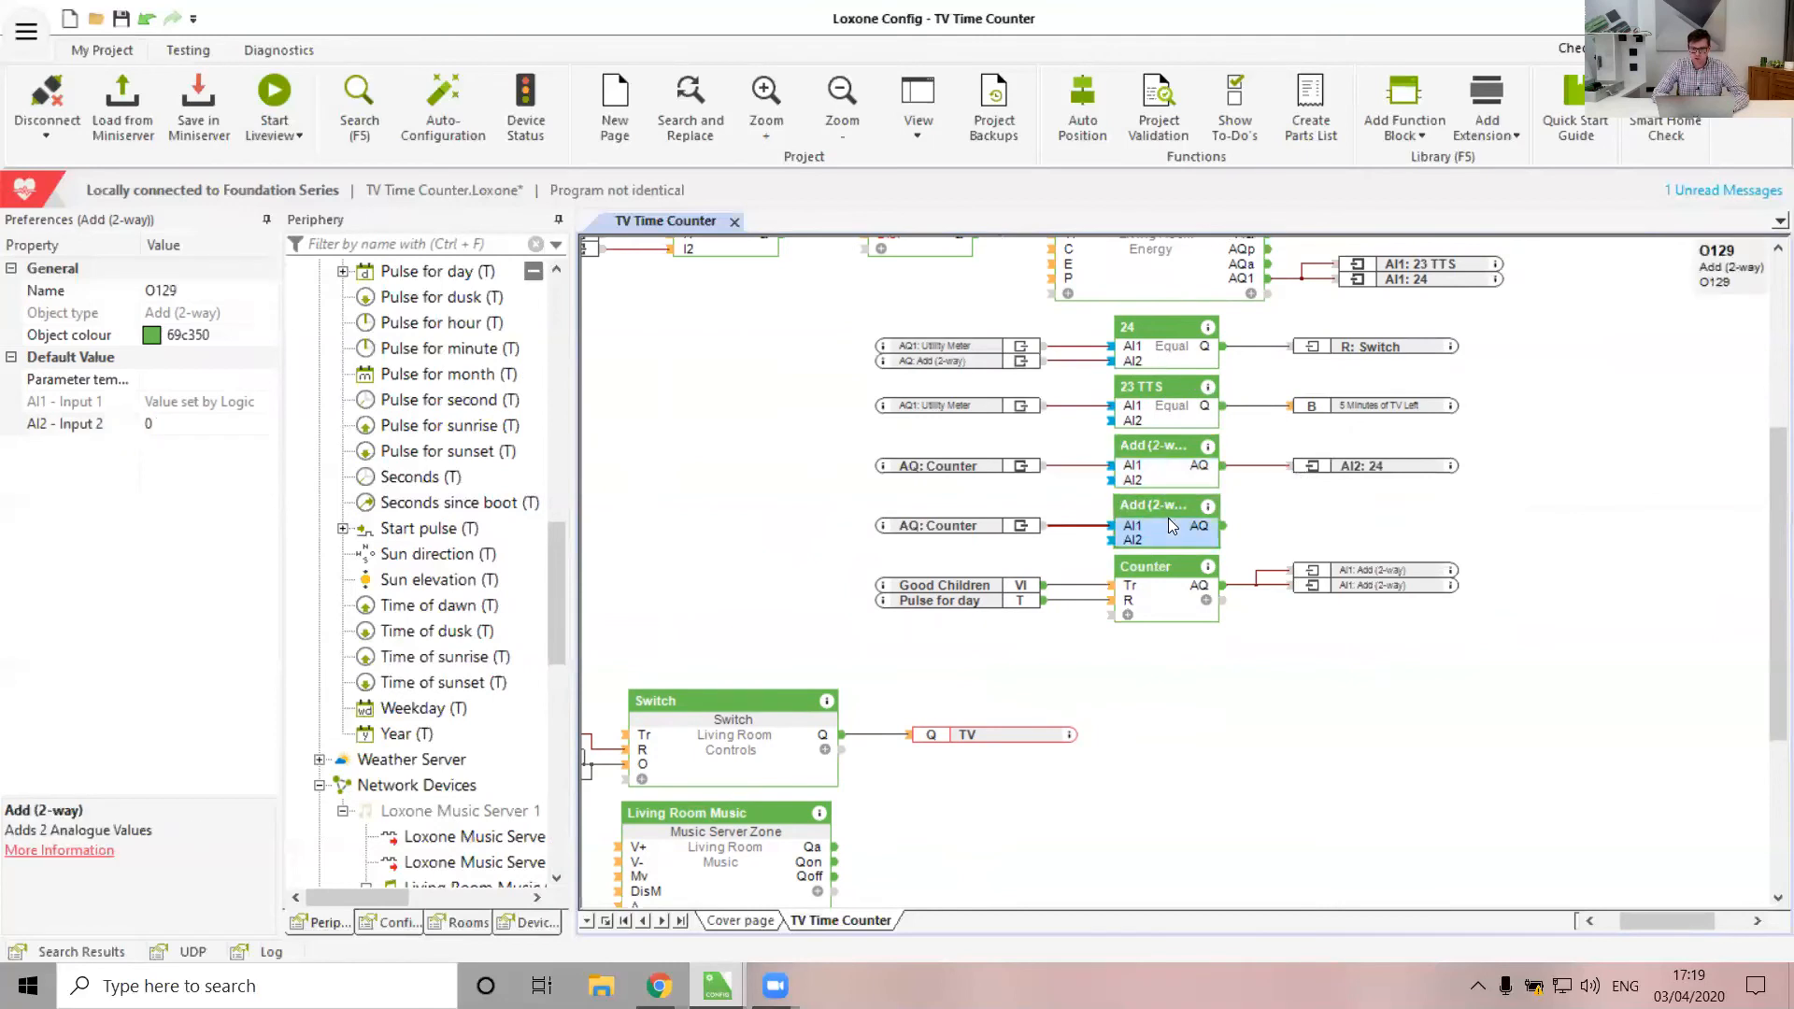
{"action": "left_click", "coordinate": [178, 420]}
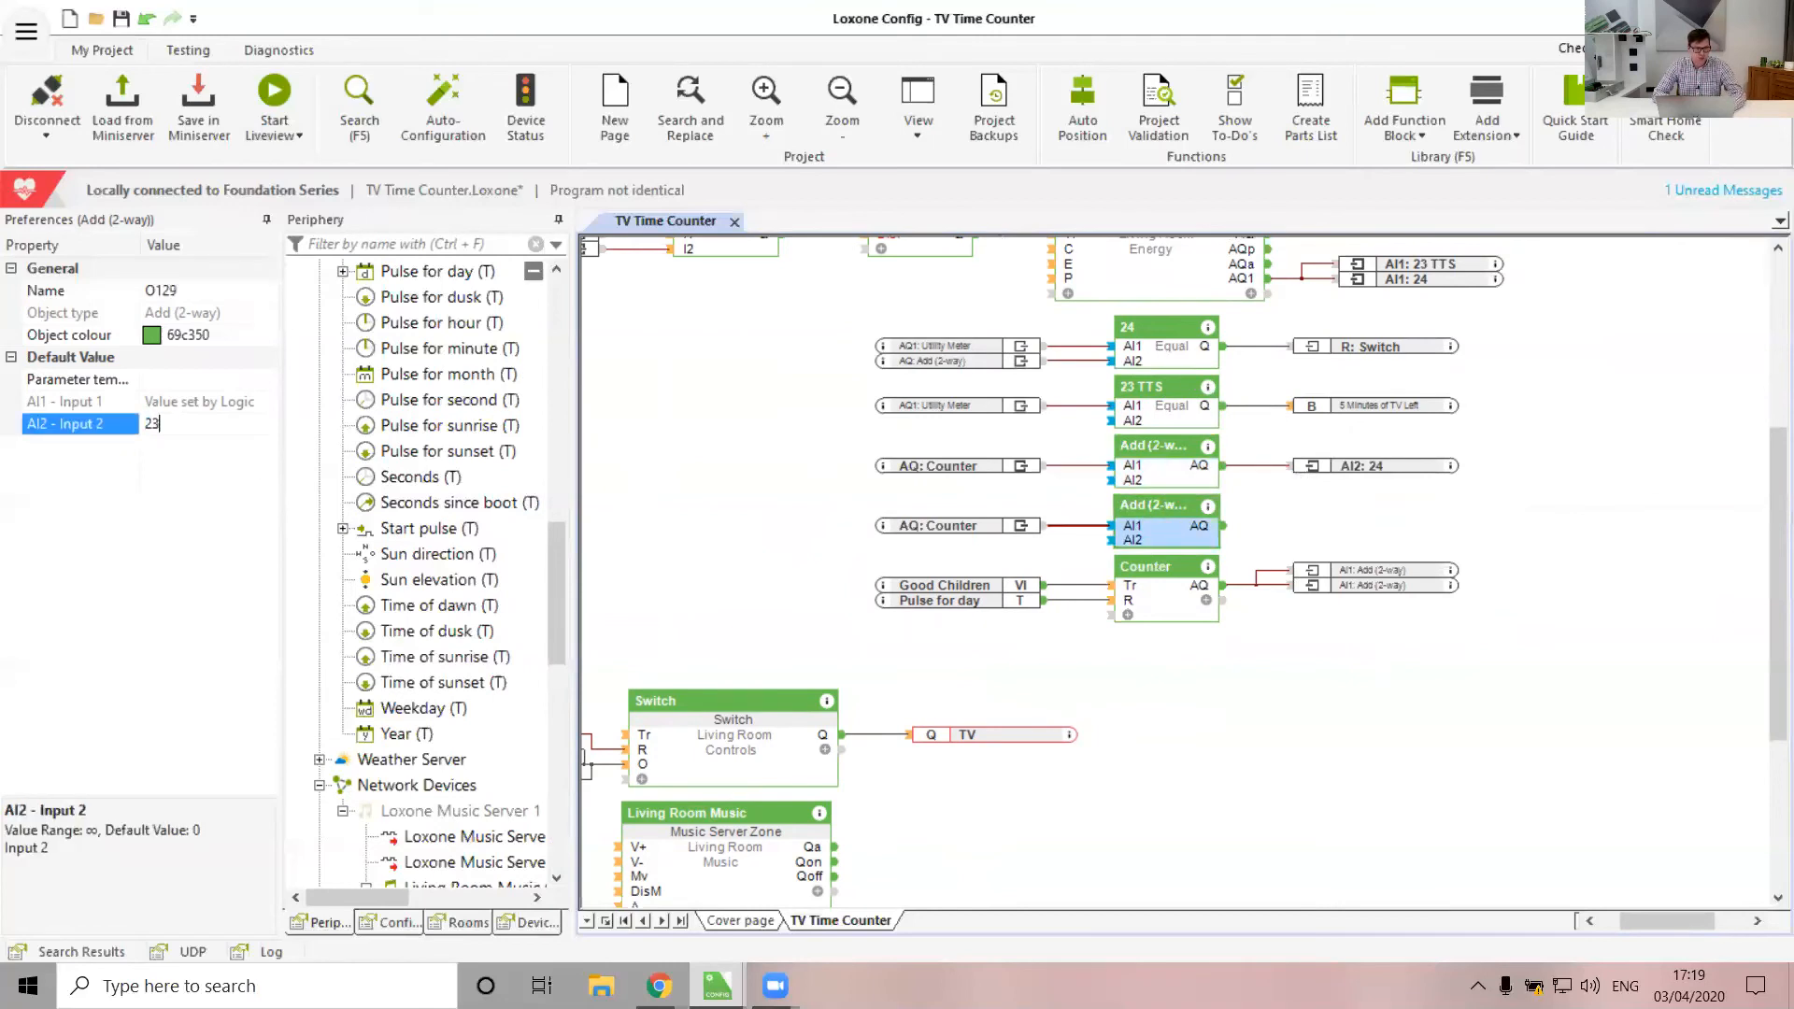
{"action": "left_click", "coordinate": [1123, 762]}
{"action": "left_click_drag", "start_coordinate": [1224, 527], "coordinate": [1110, 420]}
{"action": "left_click", "coordinate": [1242, 761]}
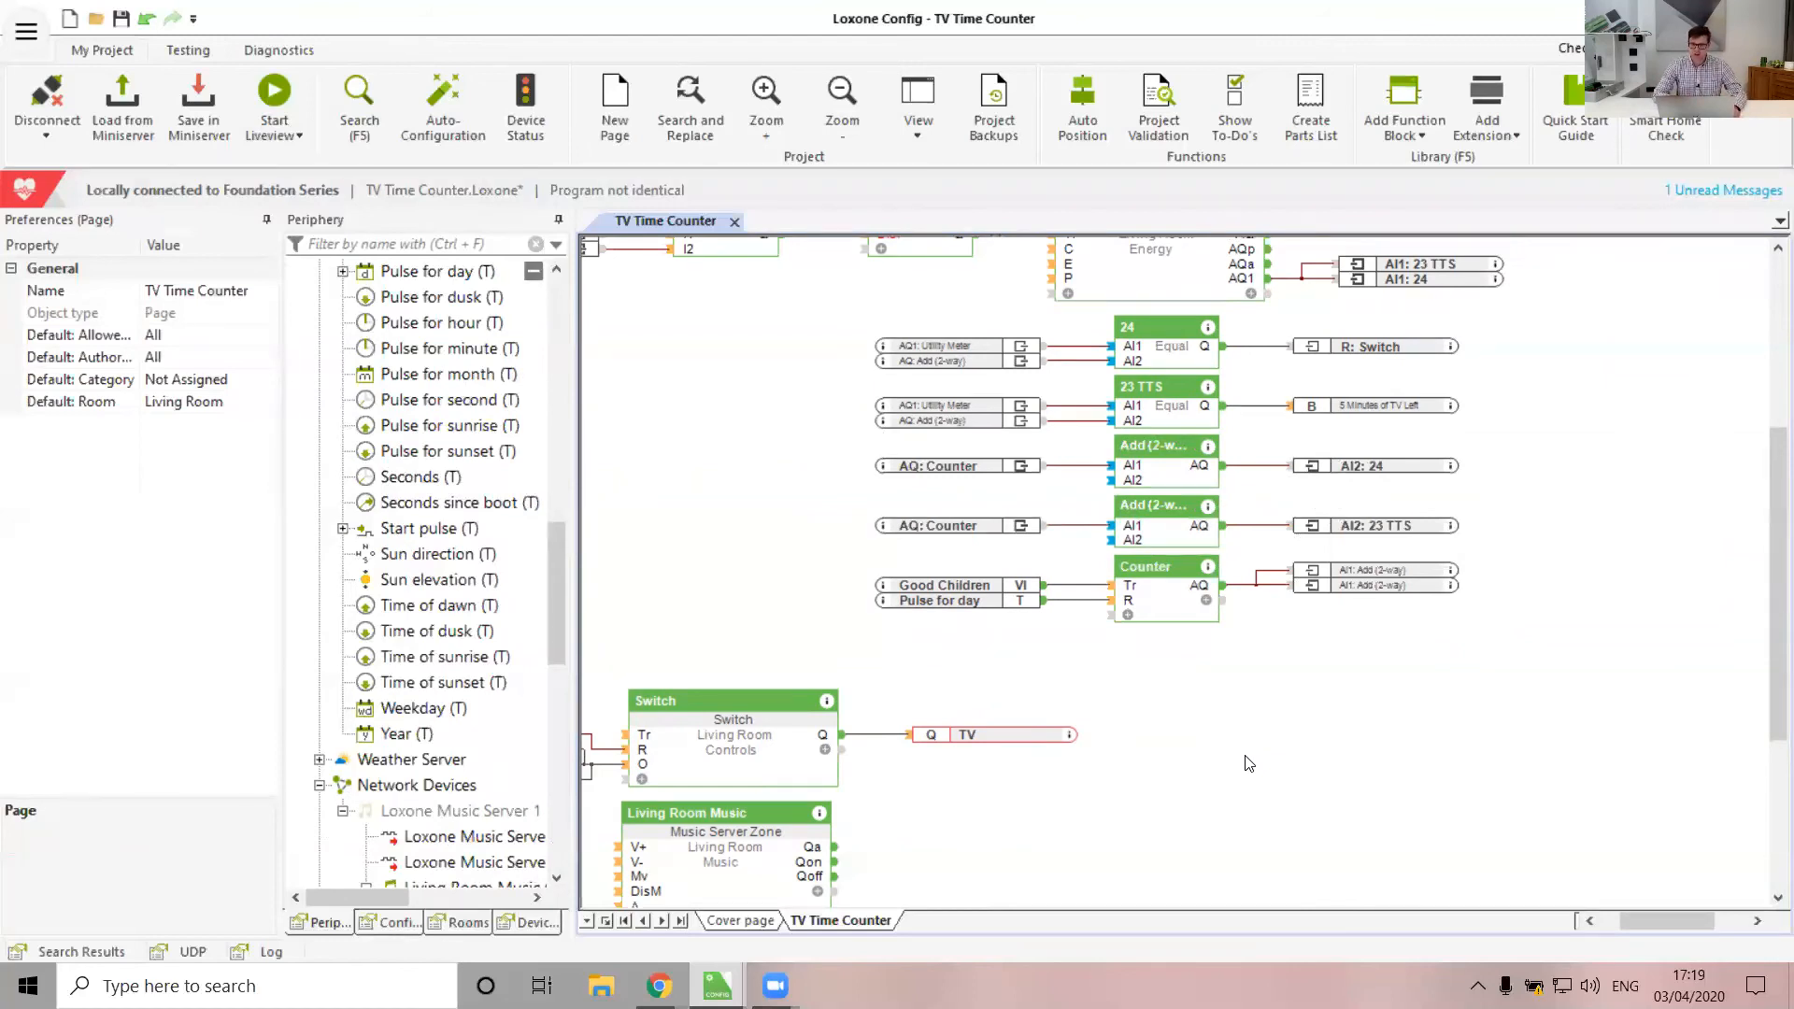
{"action": "left_click", "coordinate": [1174, 425]}
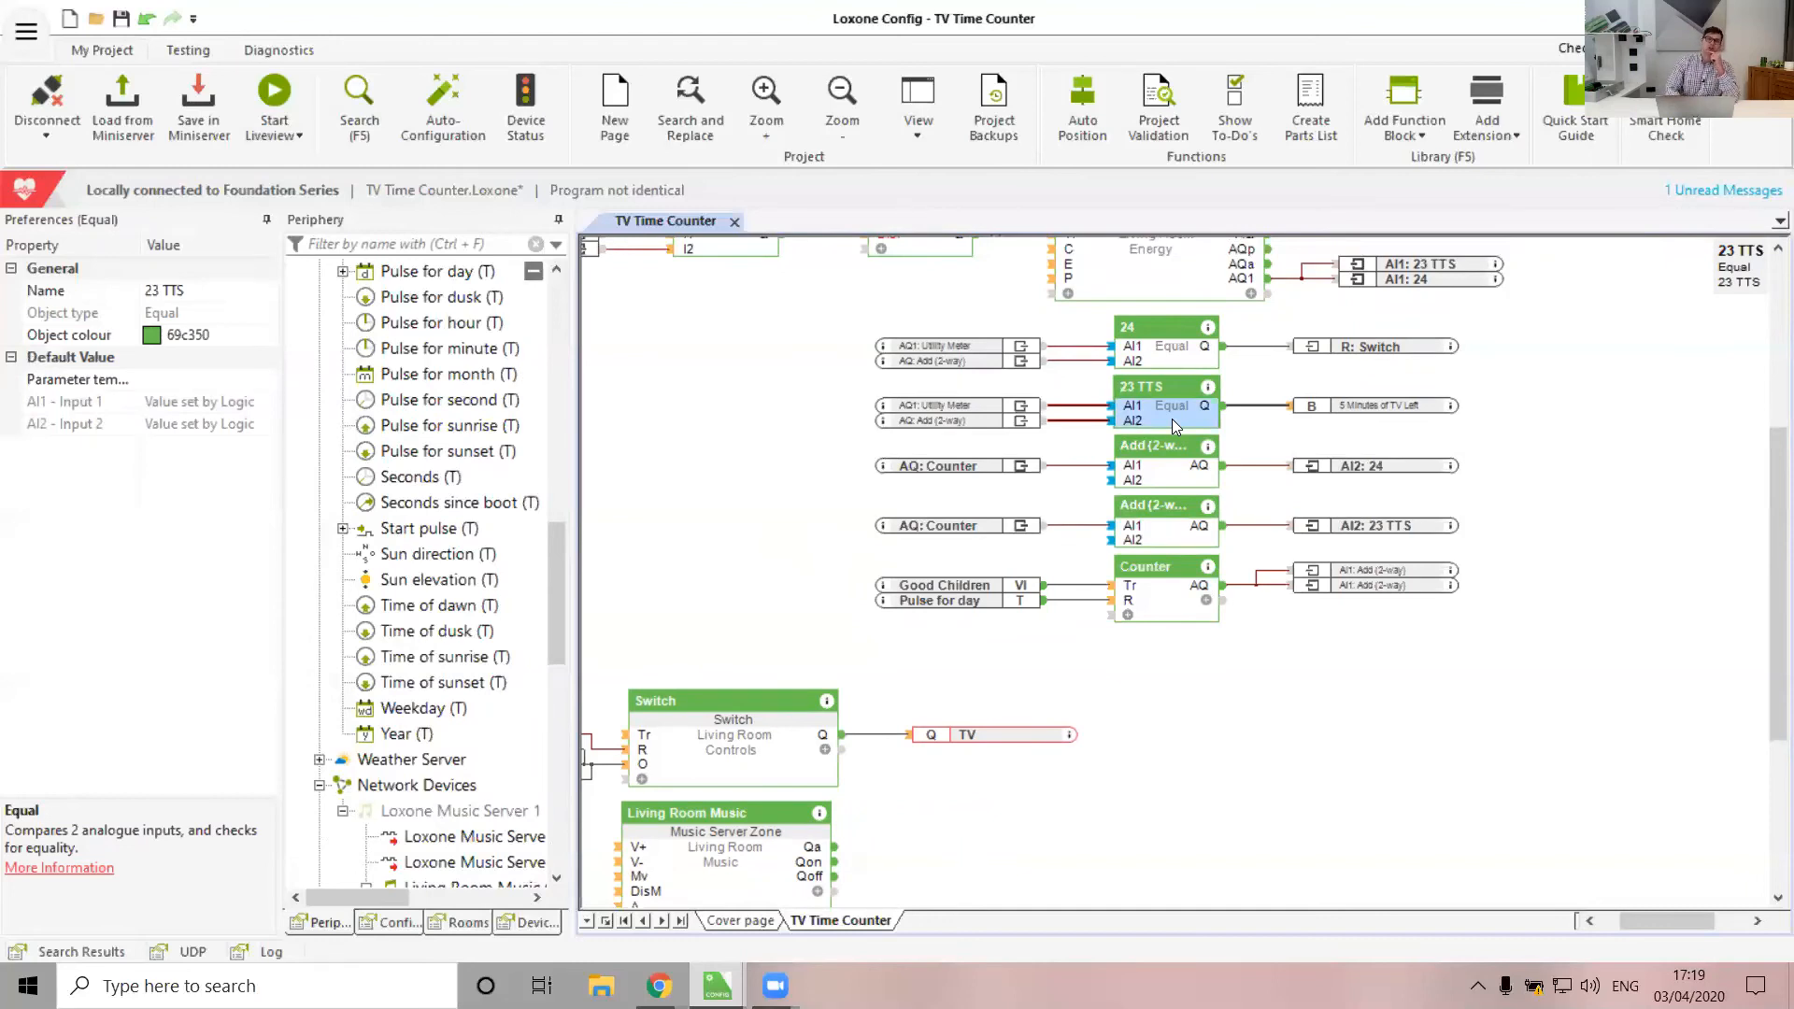
Start the simulation, turn Input 1 on, and set Power to 2
{"action": "left_click", "coordinate": [180, 53]}
{"action": "left_click", "coordinate": [1068, 115]}
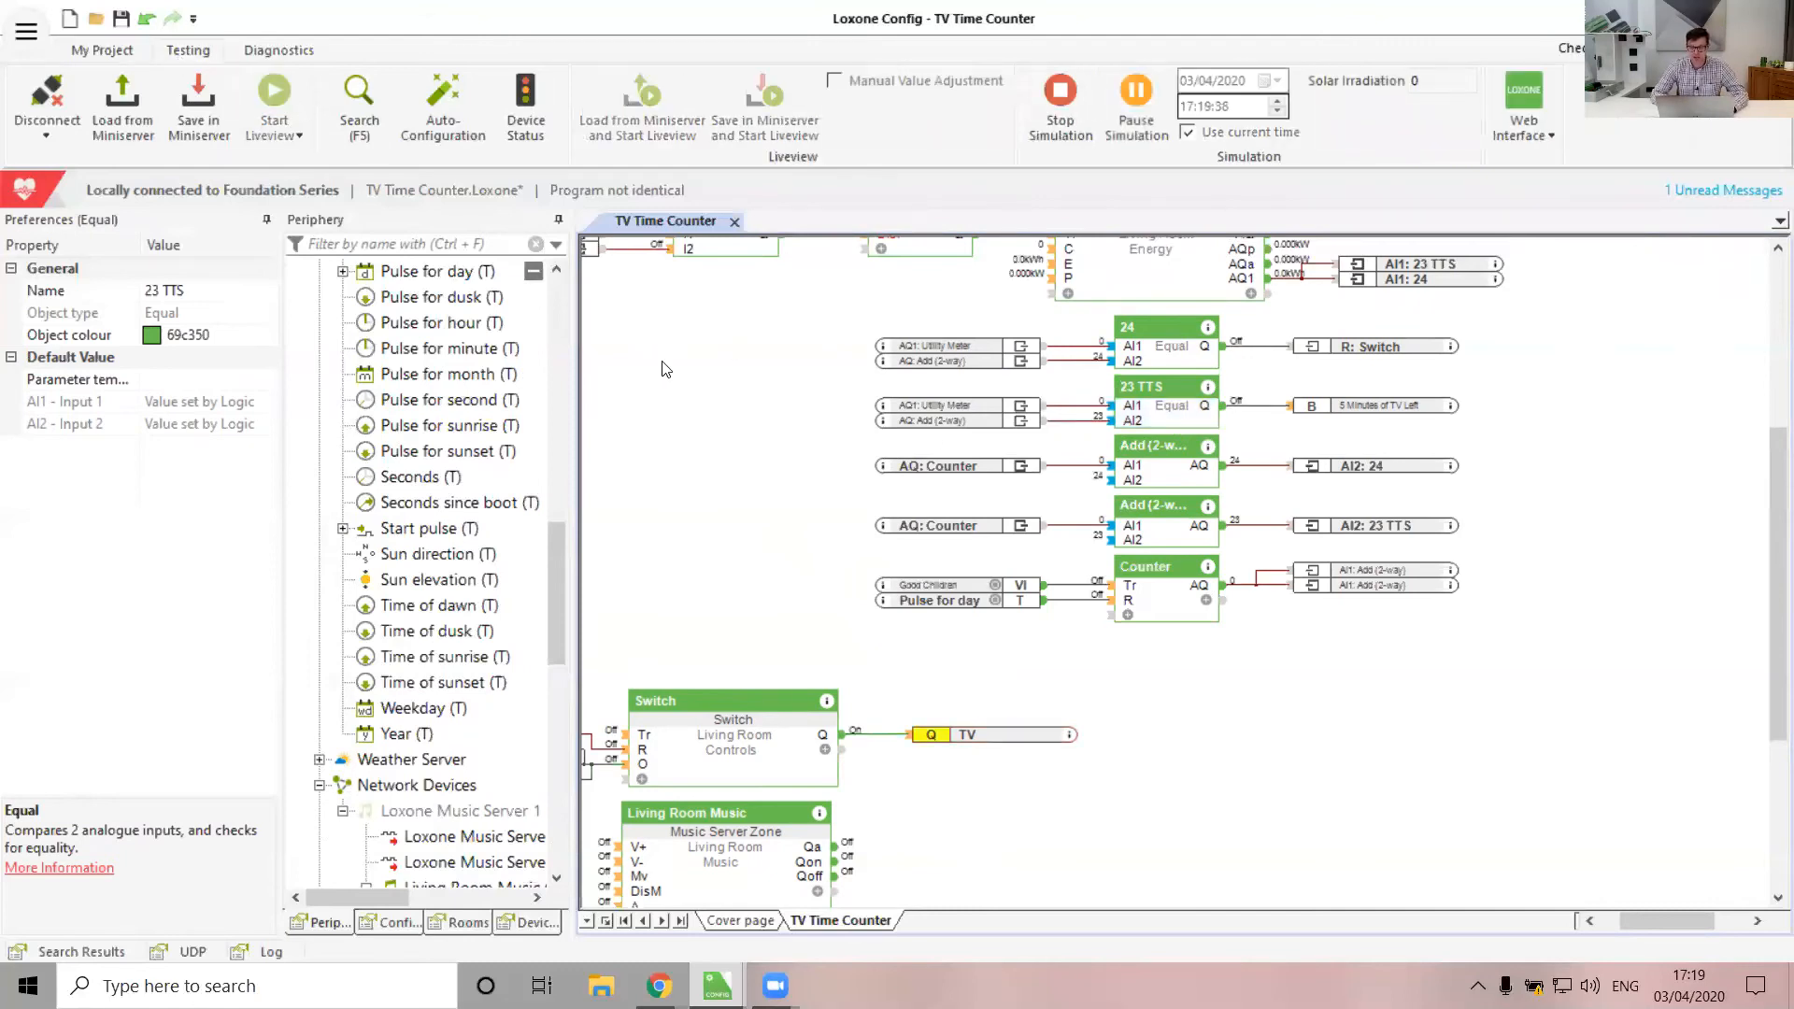
{"action": "scroll", "coordinate": [666, 367], "scroll_direction": "up", "scroll_amount": 3}
{"action": "scroll", "coordinate": [665, 368], "scroll_direction": "left", "scroll_amount": 4}
{"action": "scroll", "coordinate": [665, 367], "scroll_direction": "up", "scroll_amount": 1}
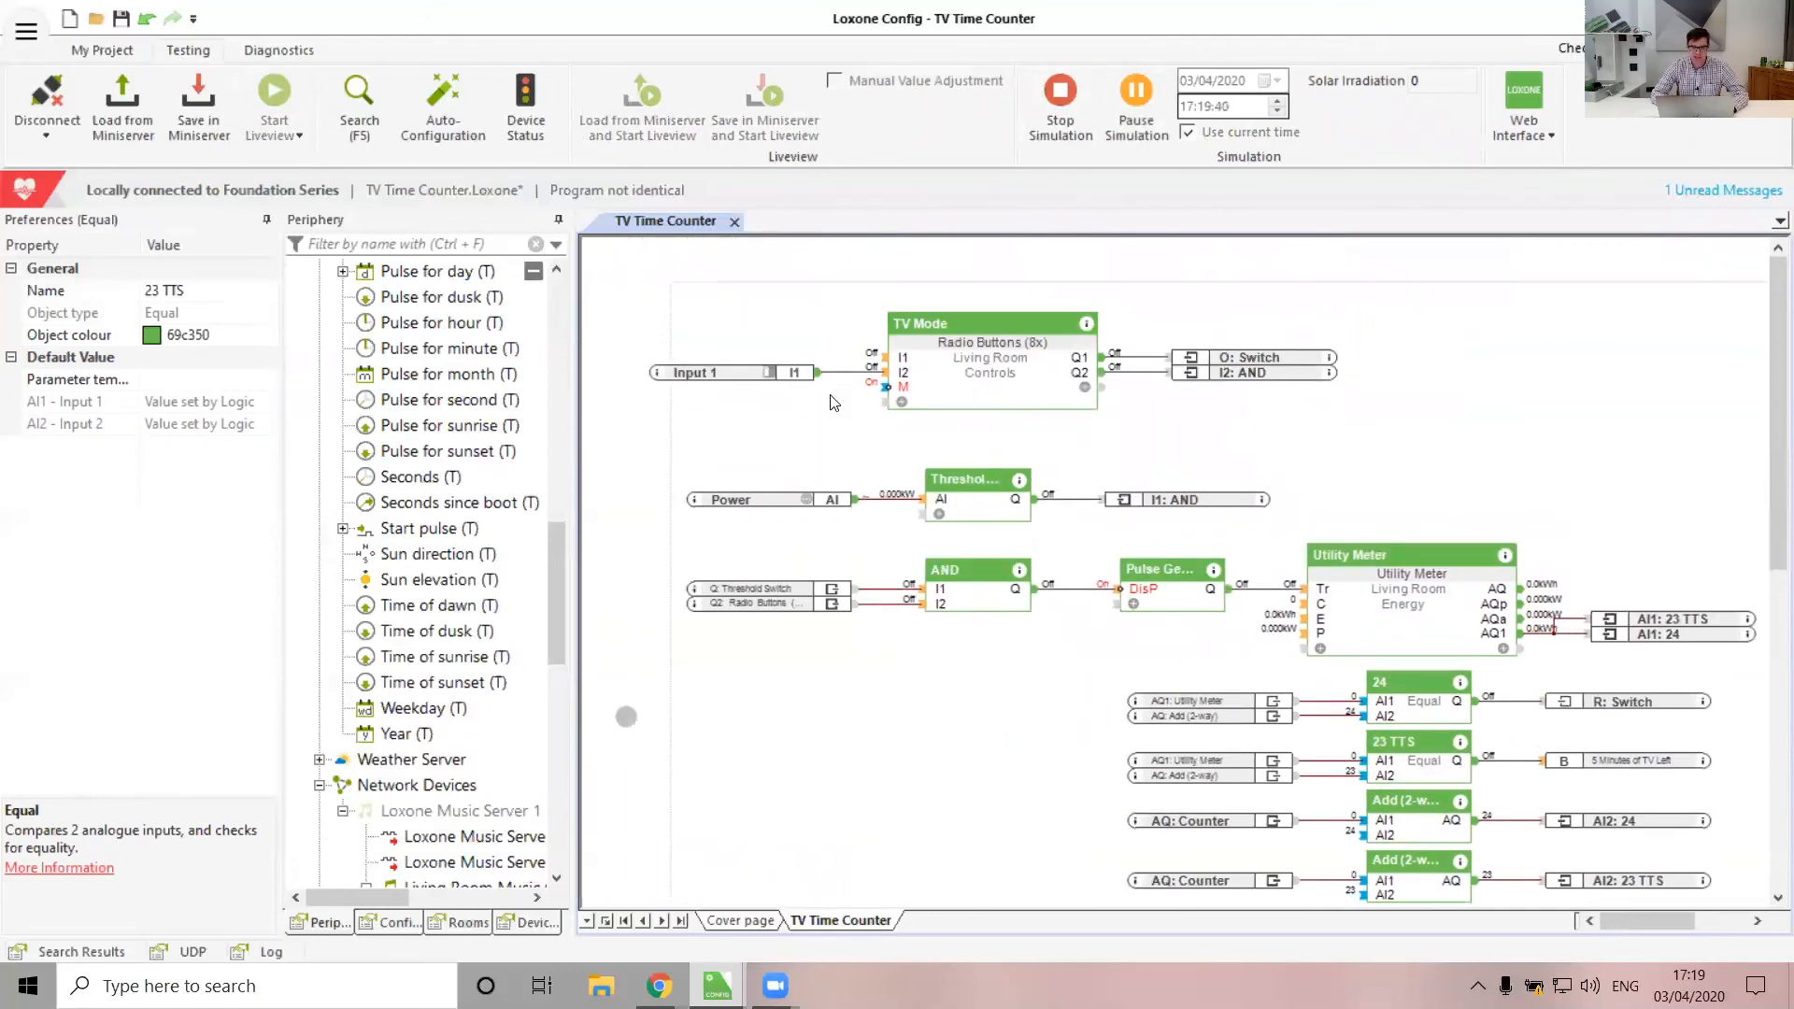
{"action": "left_click", "coordinate": [769, 373]}
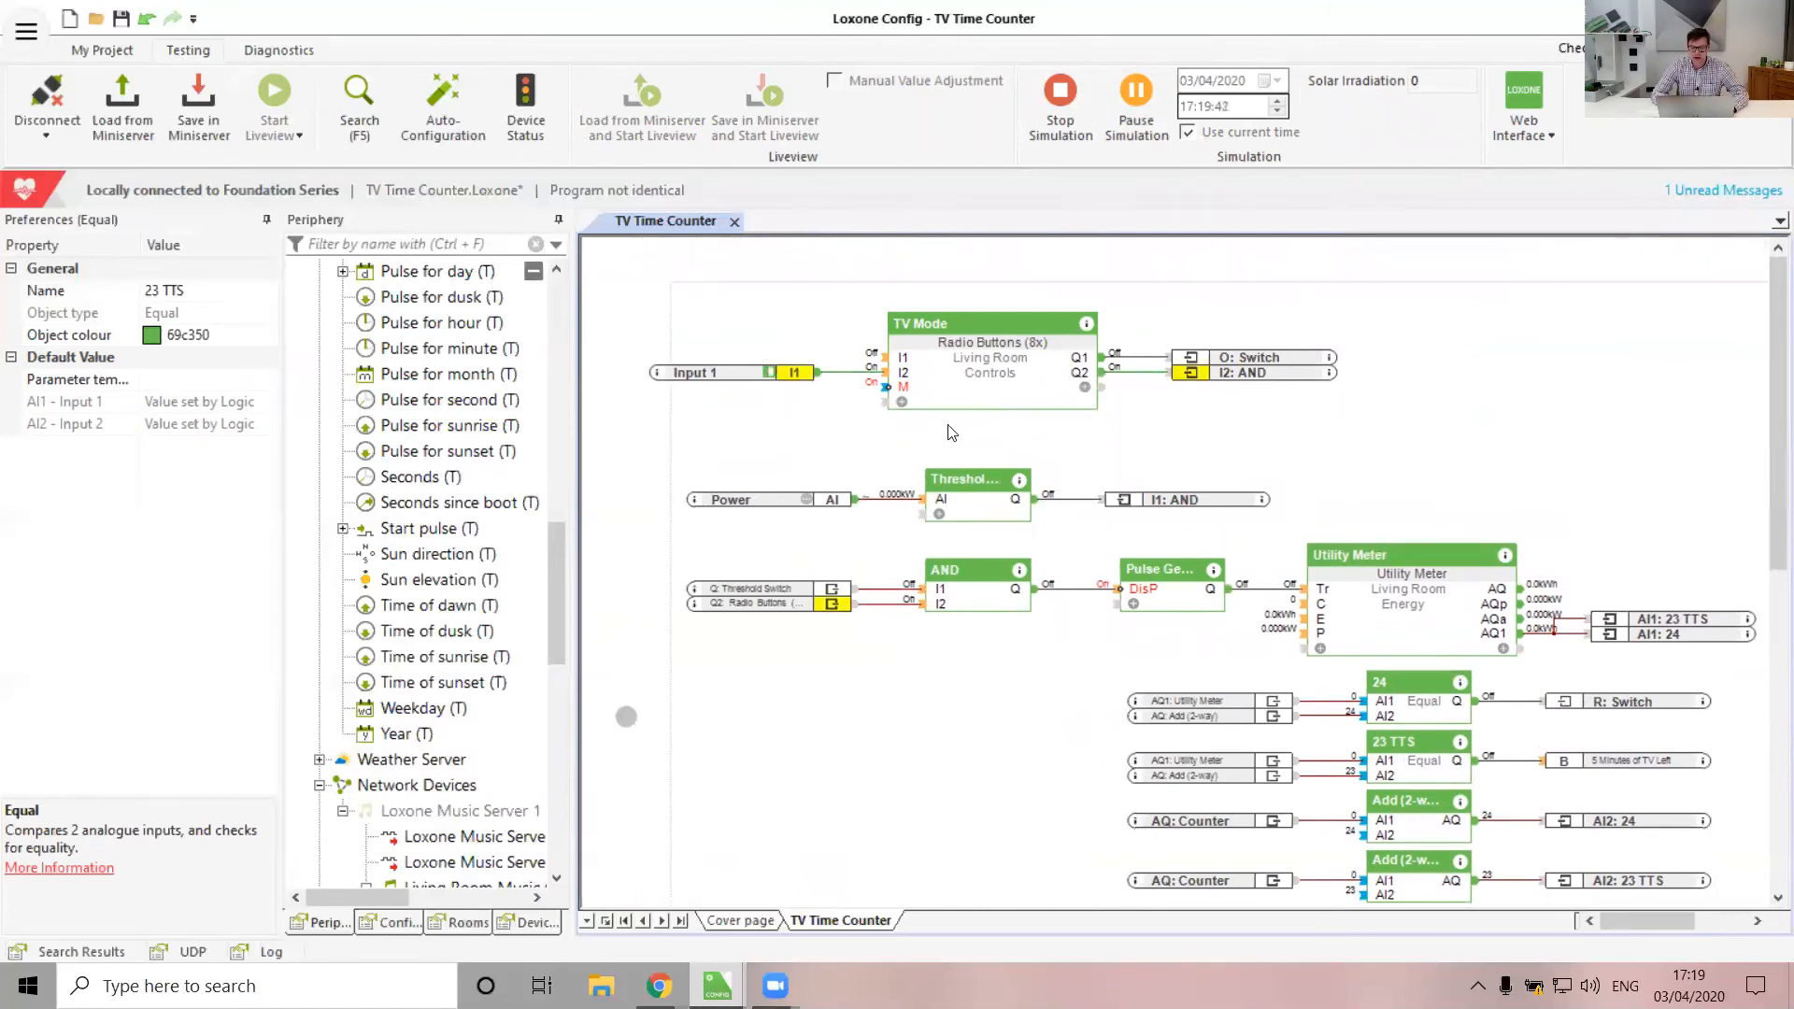
{"action": "left_click", "coordinate": [806, 500]}
{"action": "type", "text": "2"}
{"action": "key", "text": "Return"}
Review live values on the Pulse Generator and the 24 and 23 TTS comparison blocks
{"action": "left_click", "coordinate": [1296, 401]}
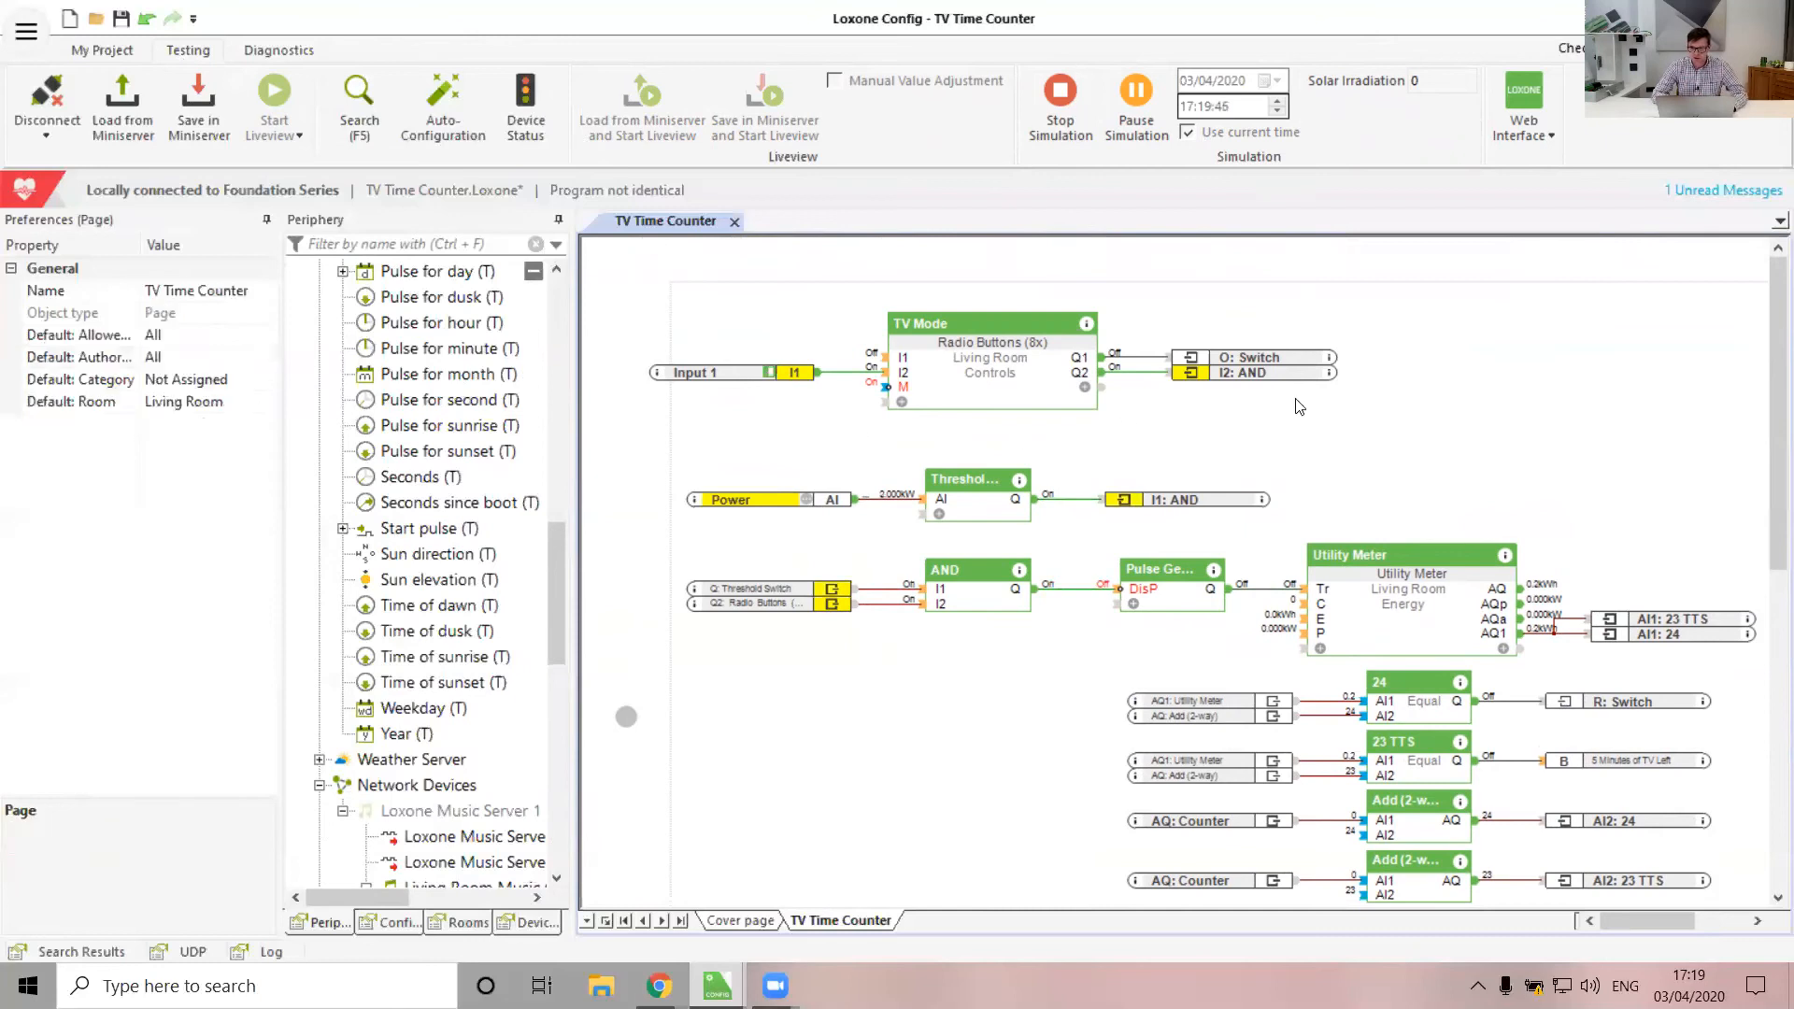
{"action": "scroll", "coordinate": [1294, 401], "scroll_direction": "right", "scroll_amount": 2}
{"action": "scroll", "coordinate": [1295, 401], "scroll_direction": "down", "scroll_amount": 1}
{"action": "scroll", "coordinate": [1298, 405], "scroll_direction": "down", "scroll_amount": 1}
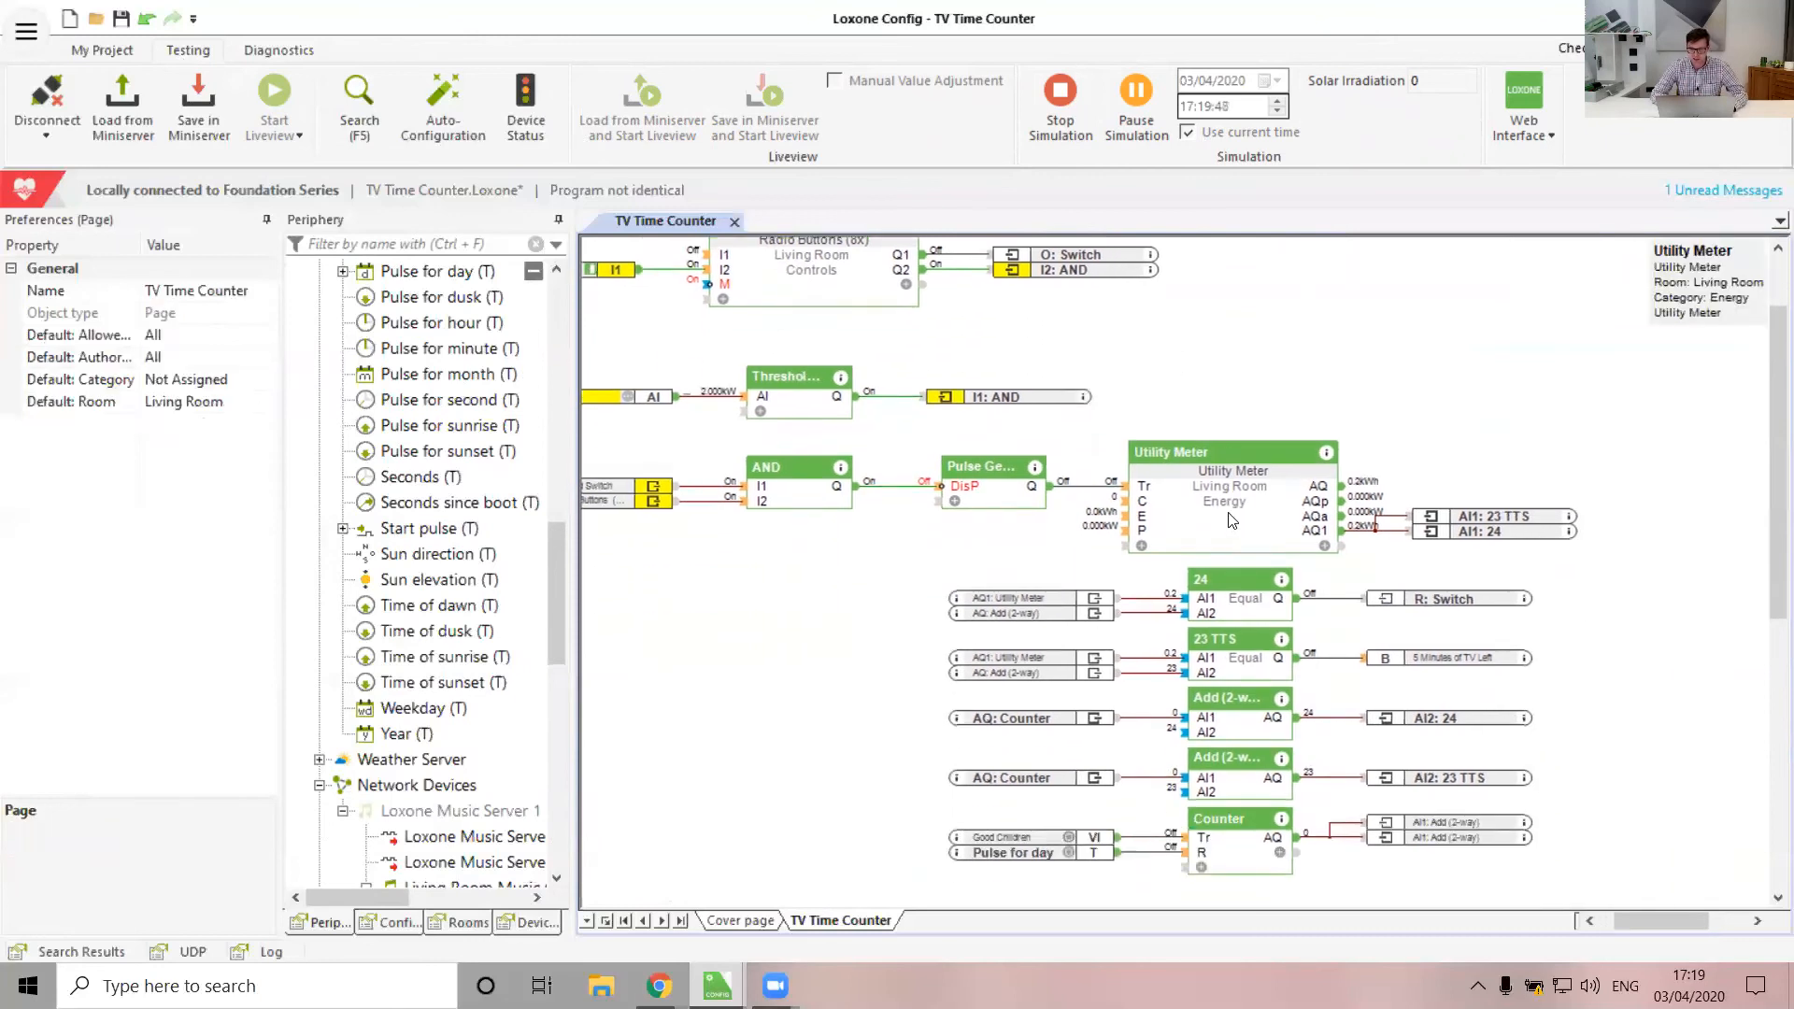
{"action": "left_click", "coordinate": [977, 497]}
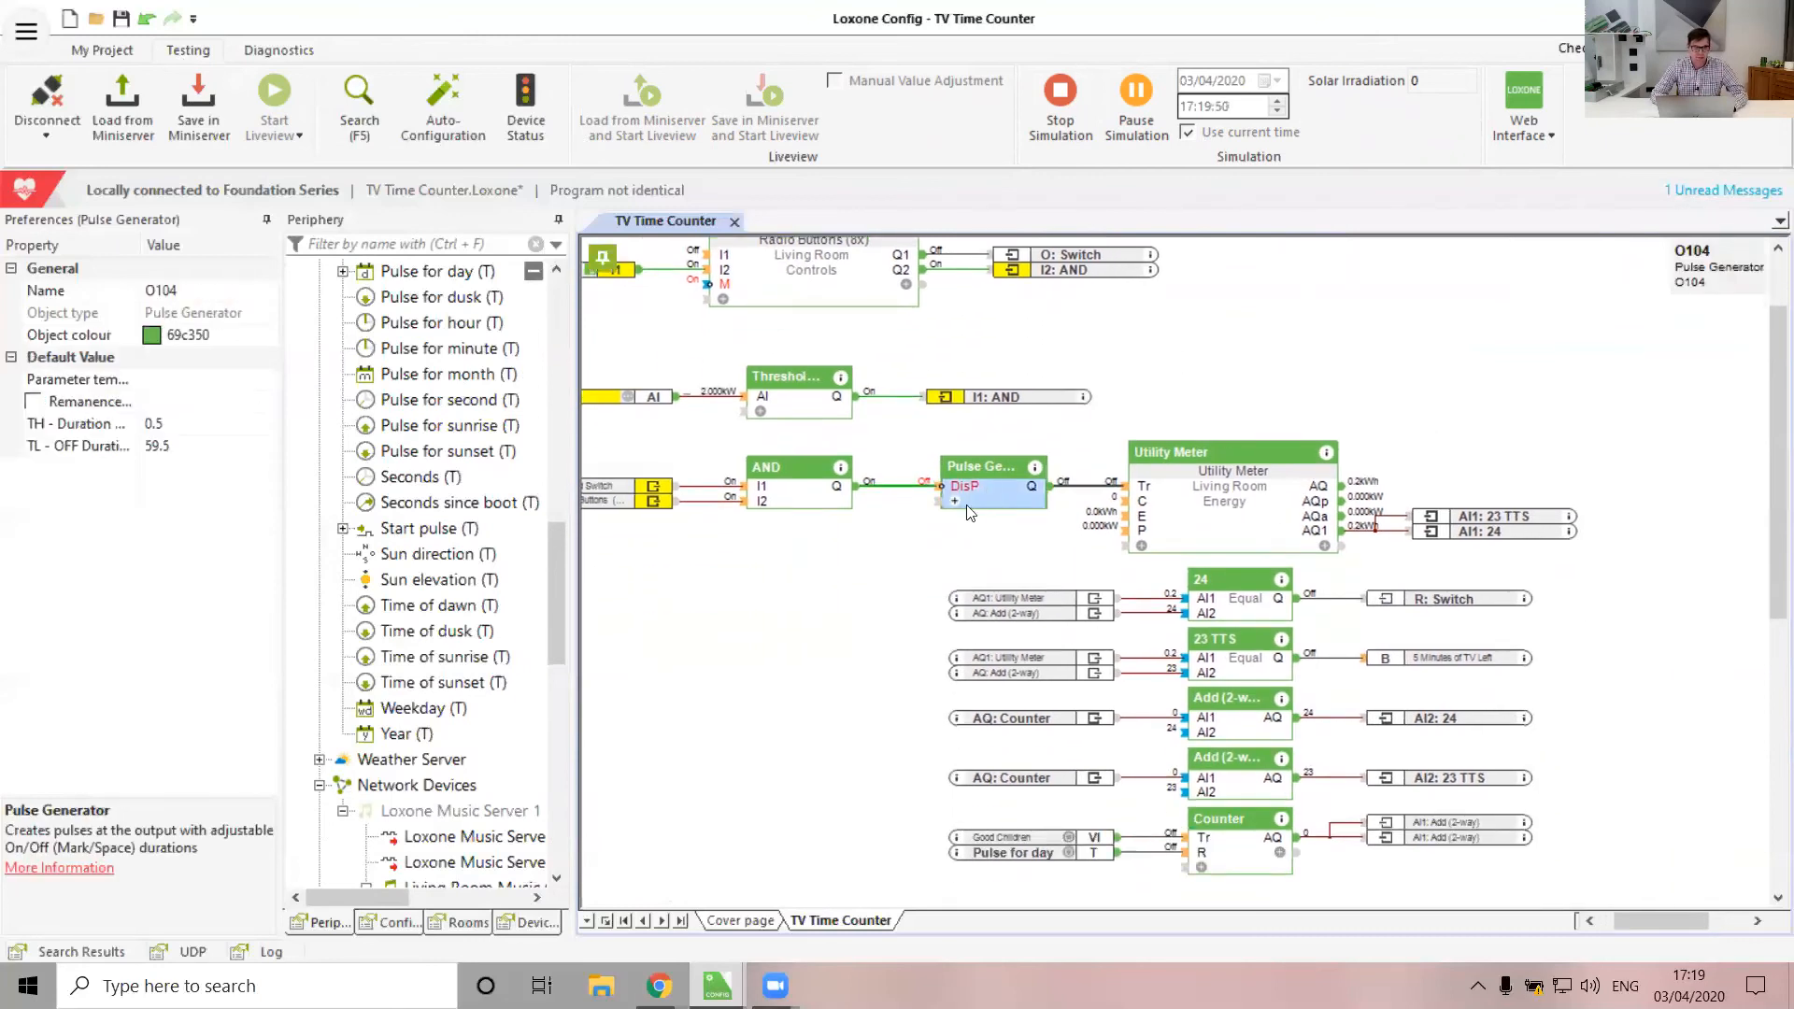
{"action": "left_click", "coordinate": [871, 617]}
{"action": "scroll", "coordinate": [1369, 453], "scroll_direction": "down", "scroll_amount": 5}
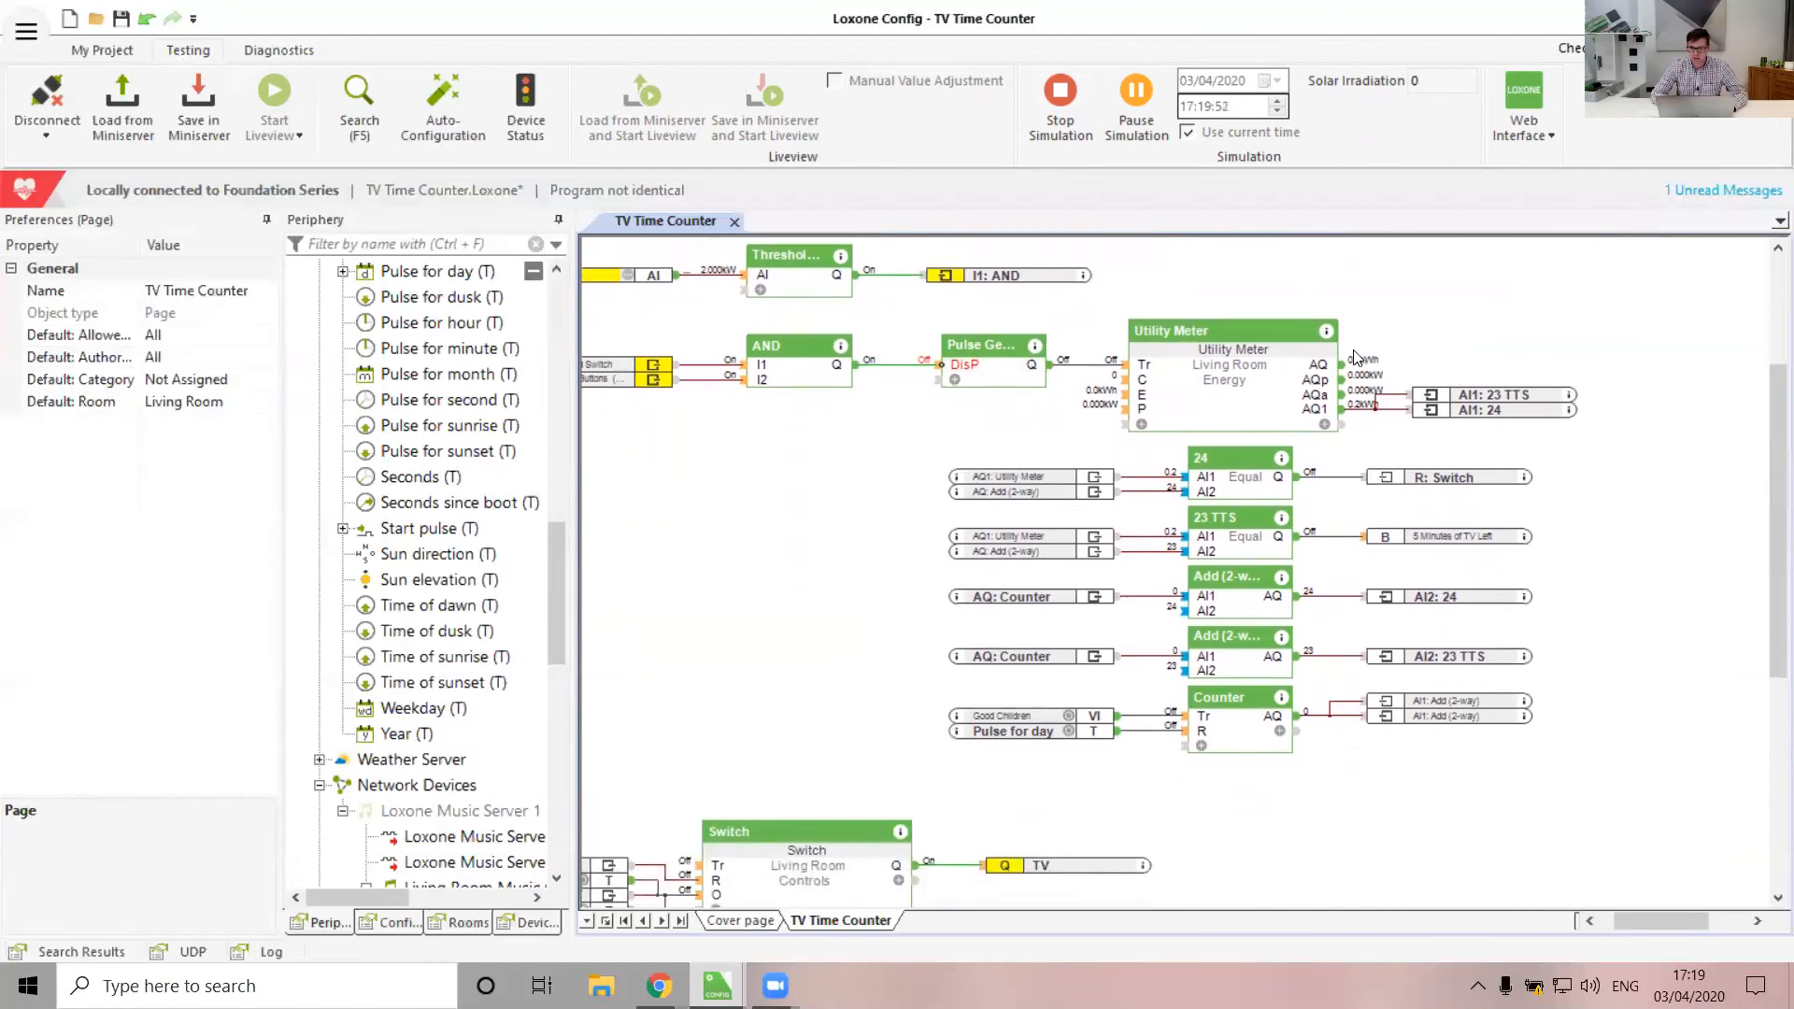
{"action": "scroll", "coordinate": [1233, 439], "scroll_direction": "down", "scroll_amount": 2}
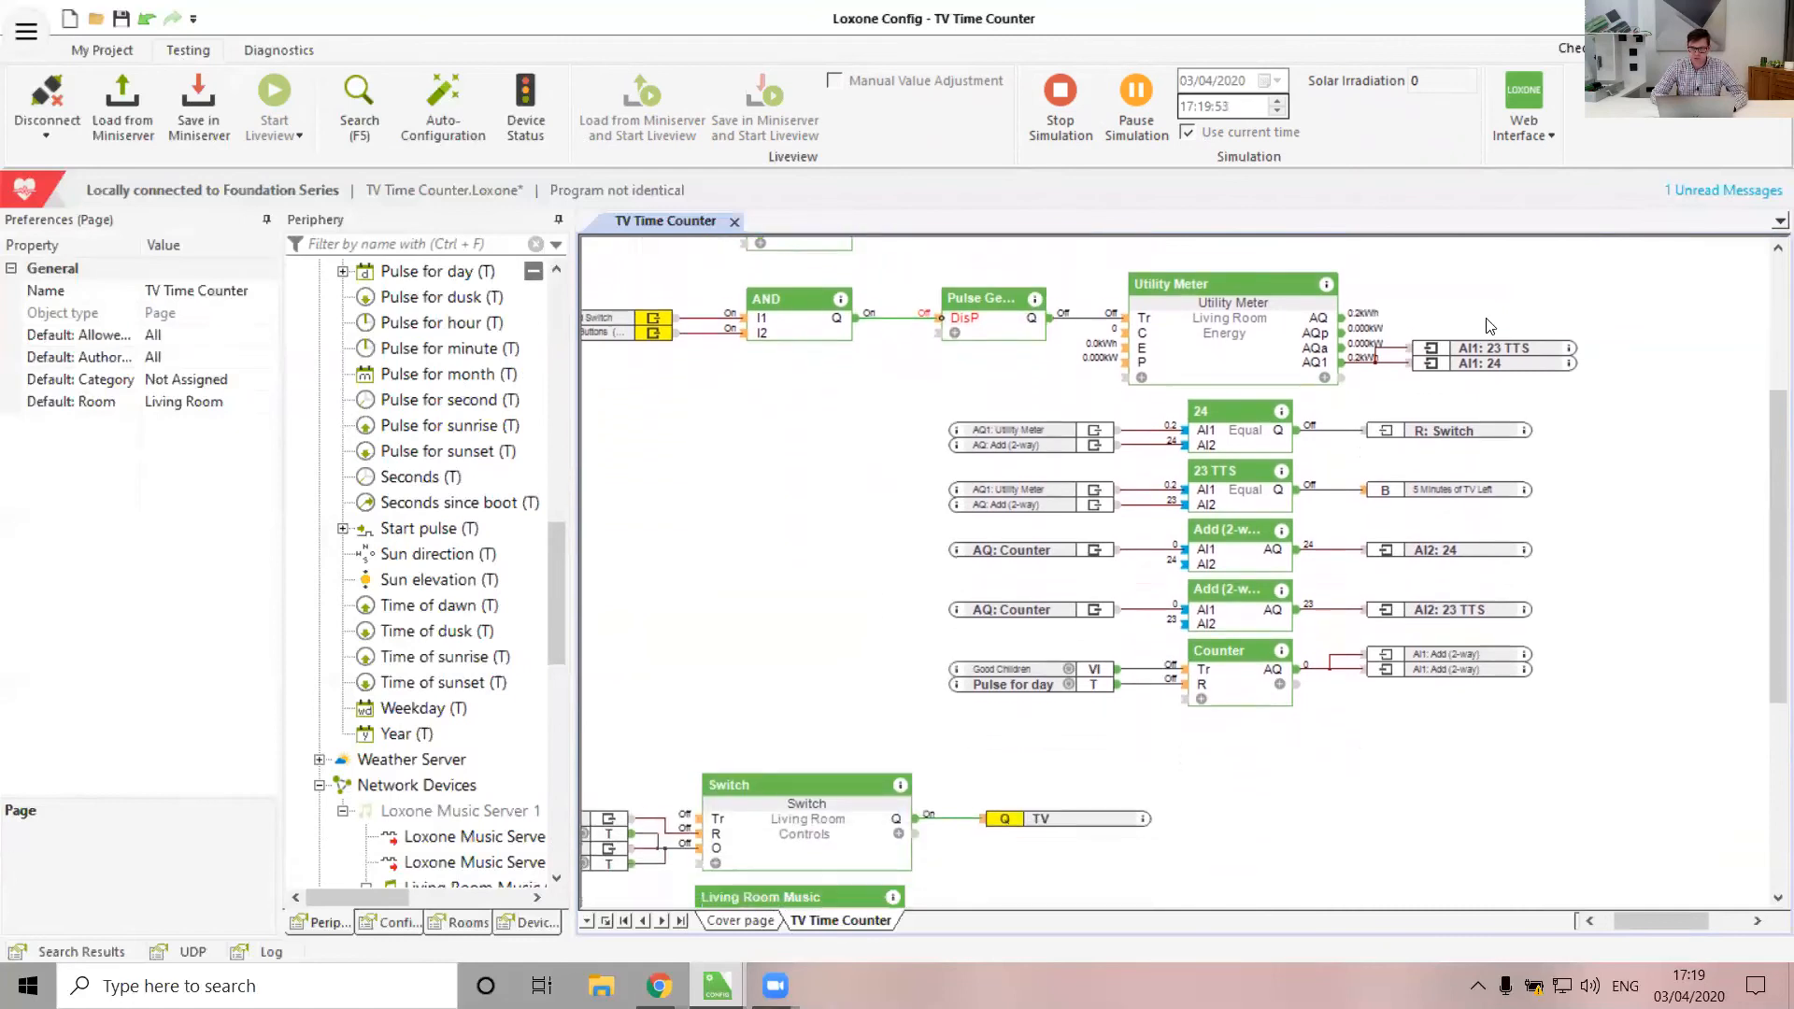
{"action": "left_click", "coordinate": [1231, 433]}
{"action": "left_click", "coordinate": [1243, 501]}
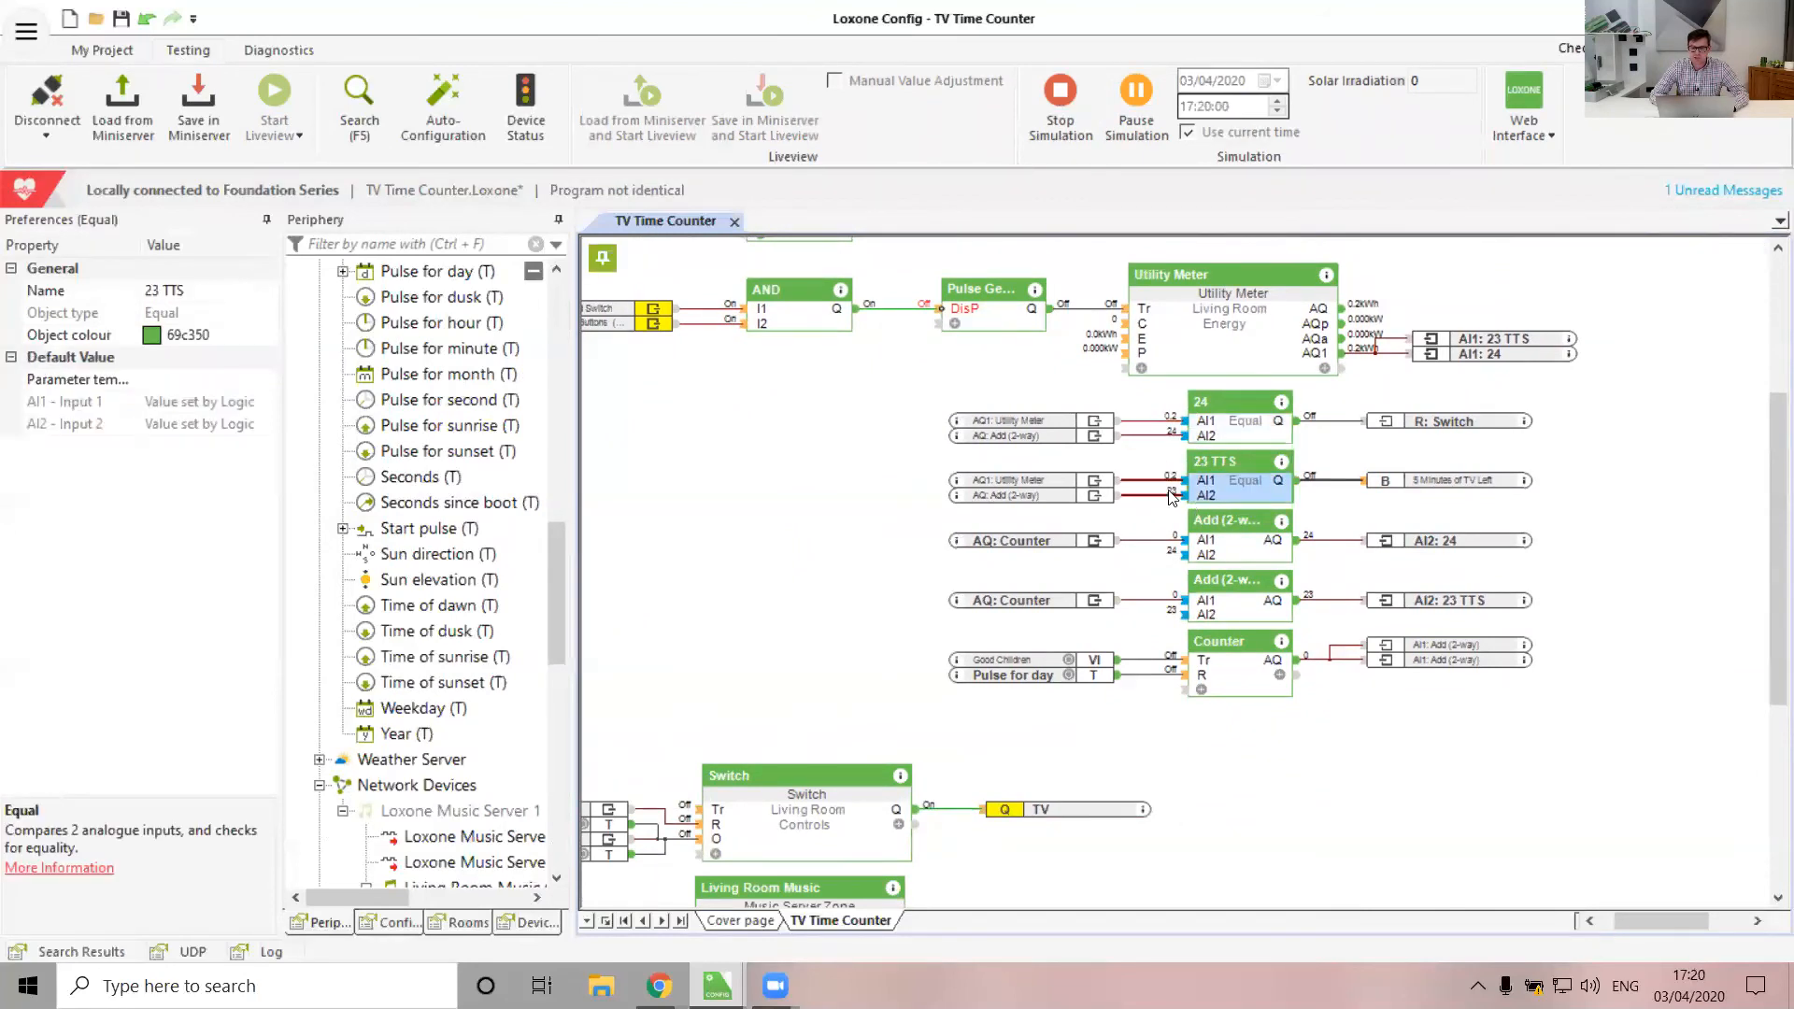
{"action": "left_click", "coordinate": [1132, 786]}
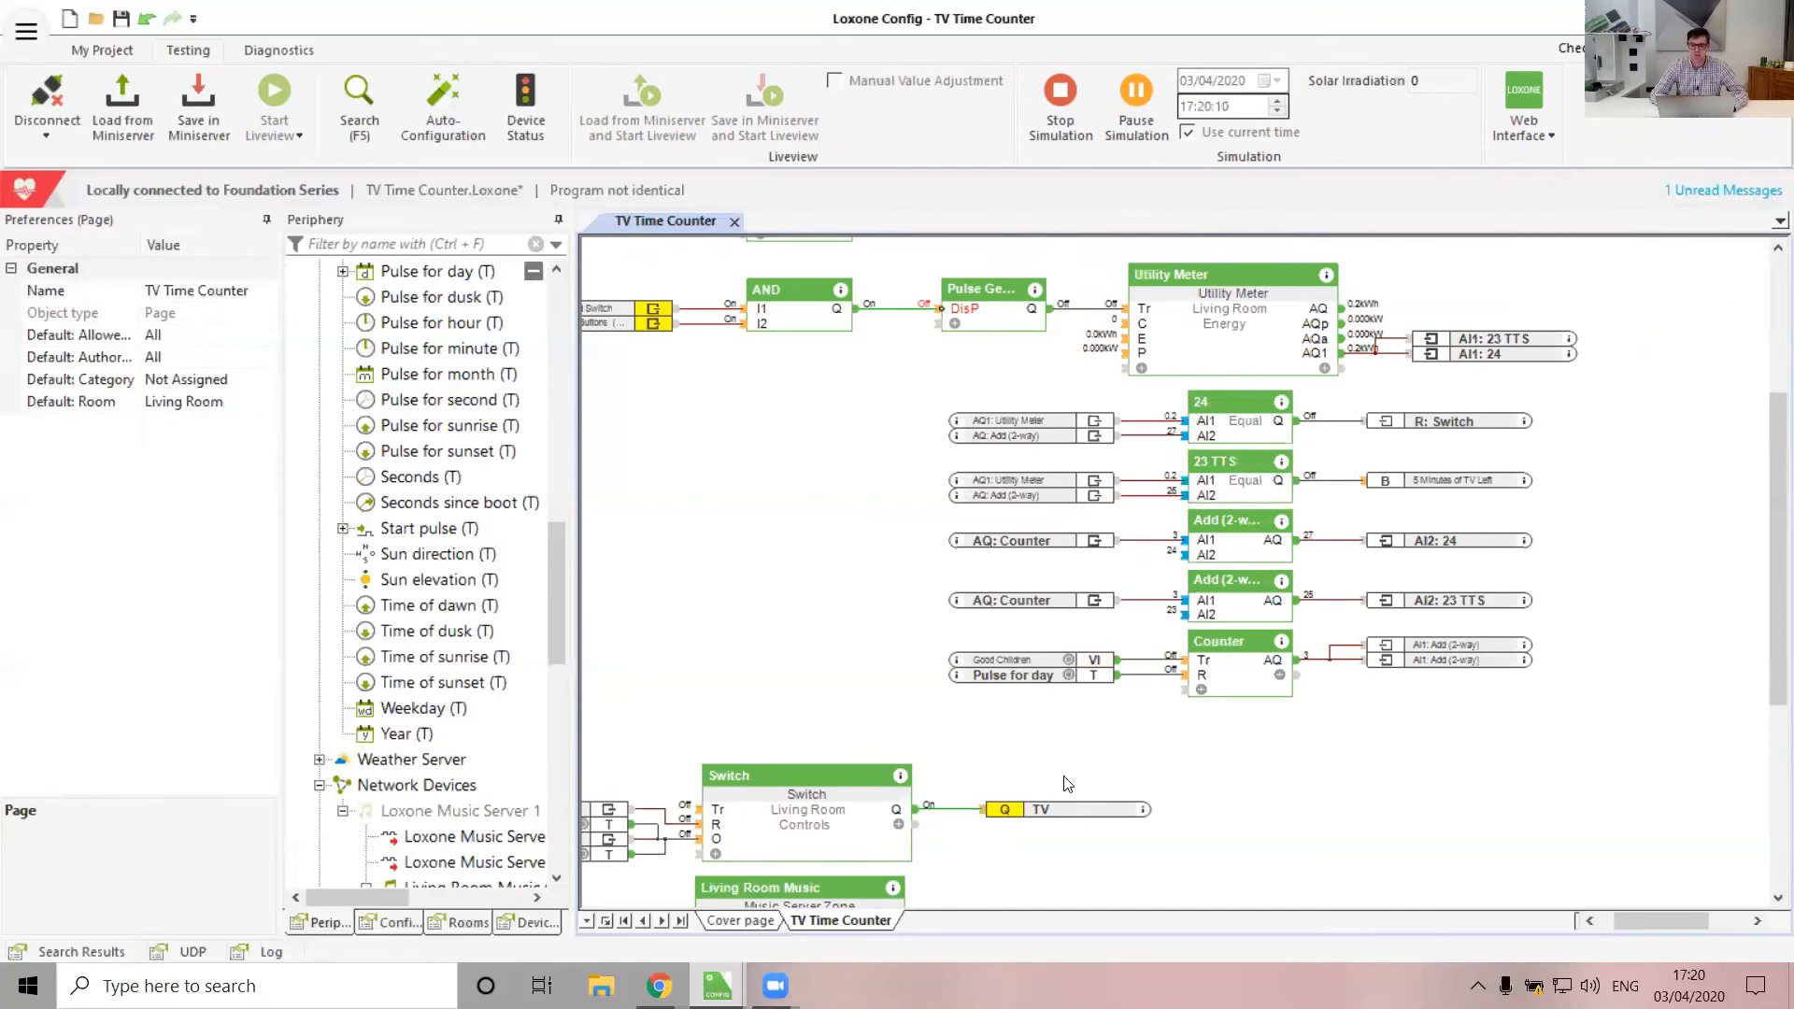
Trace where the 24 comparison output leads in the running simulation
{"action": "scroll", "coordinate": [874, 693], "scroll_direction": "left", "scroll_amount": 3}
{"action": "scroll", "coordinate": [874, 693], "scroll_direction": "down", "scroll_amount": 1}
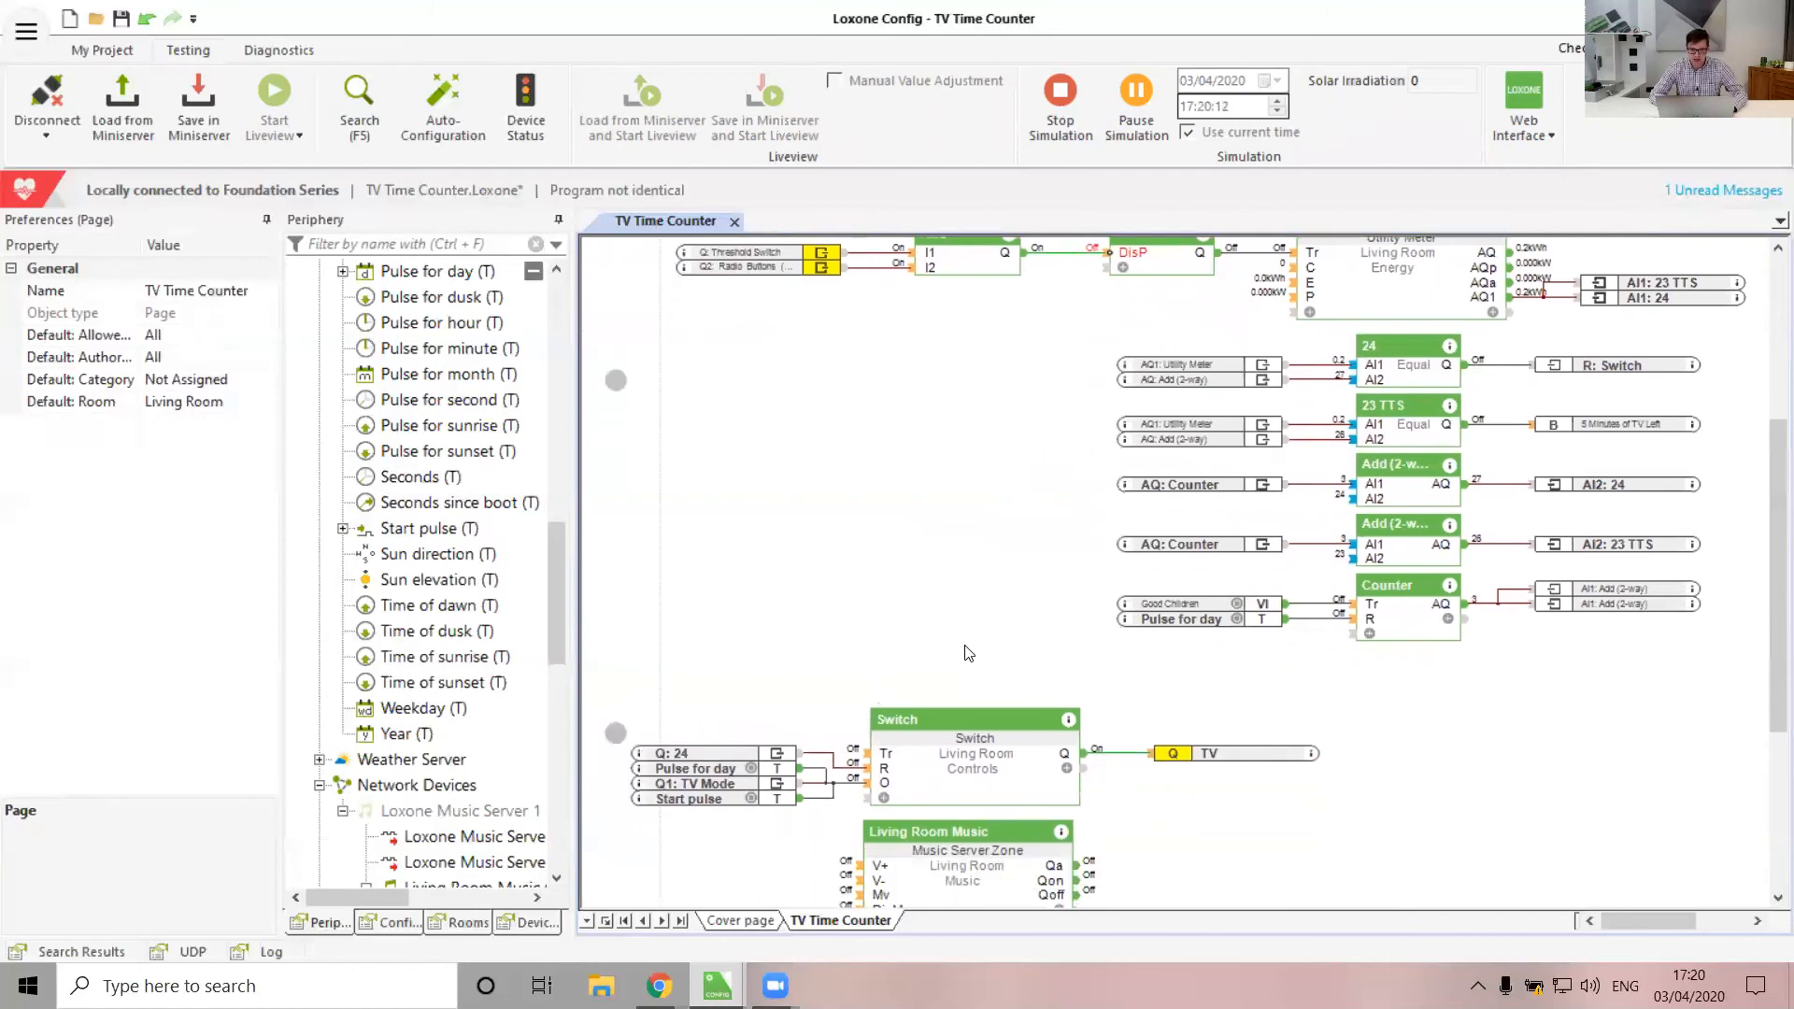
{"action": "scroll", "coordinate": [800, 624], "scroll_direction": "up", "scroll_amount": 1}
{"action": "scroll", "coordinate": [800, 624], "scroll_direction": "right", "scroll_amount": 4}
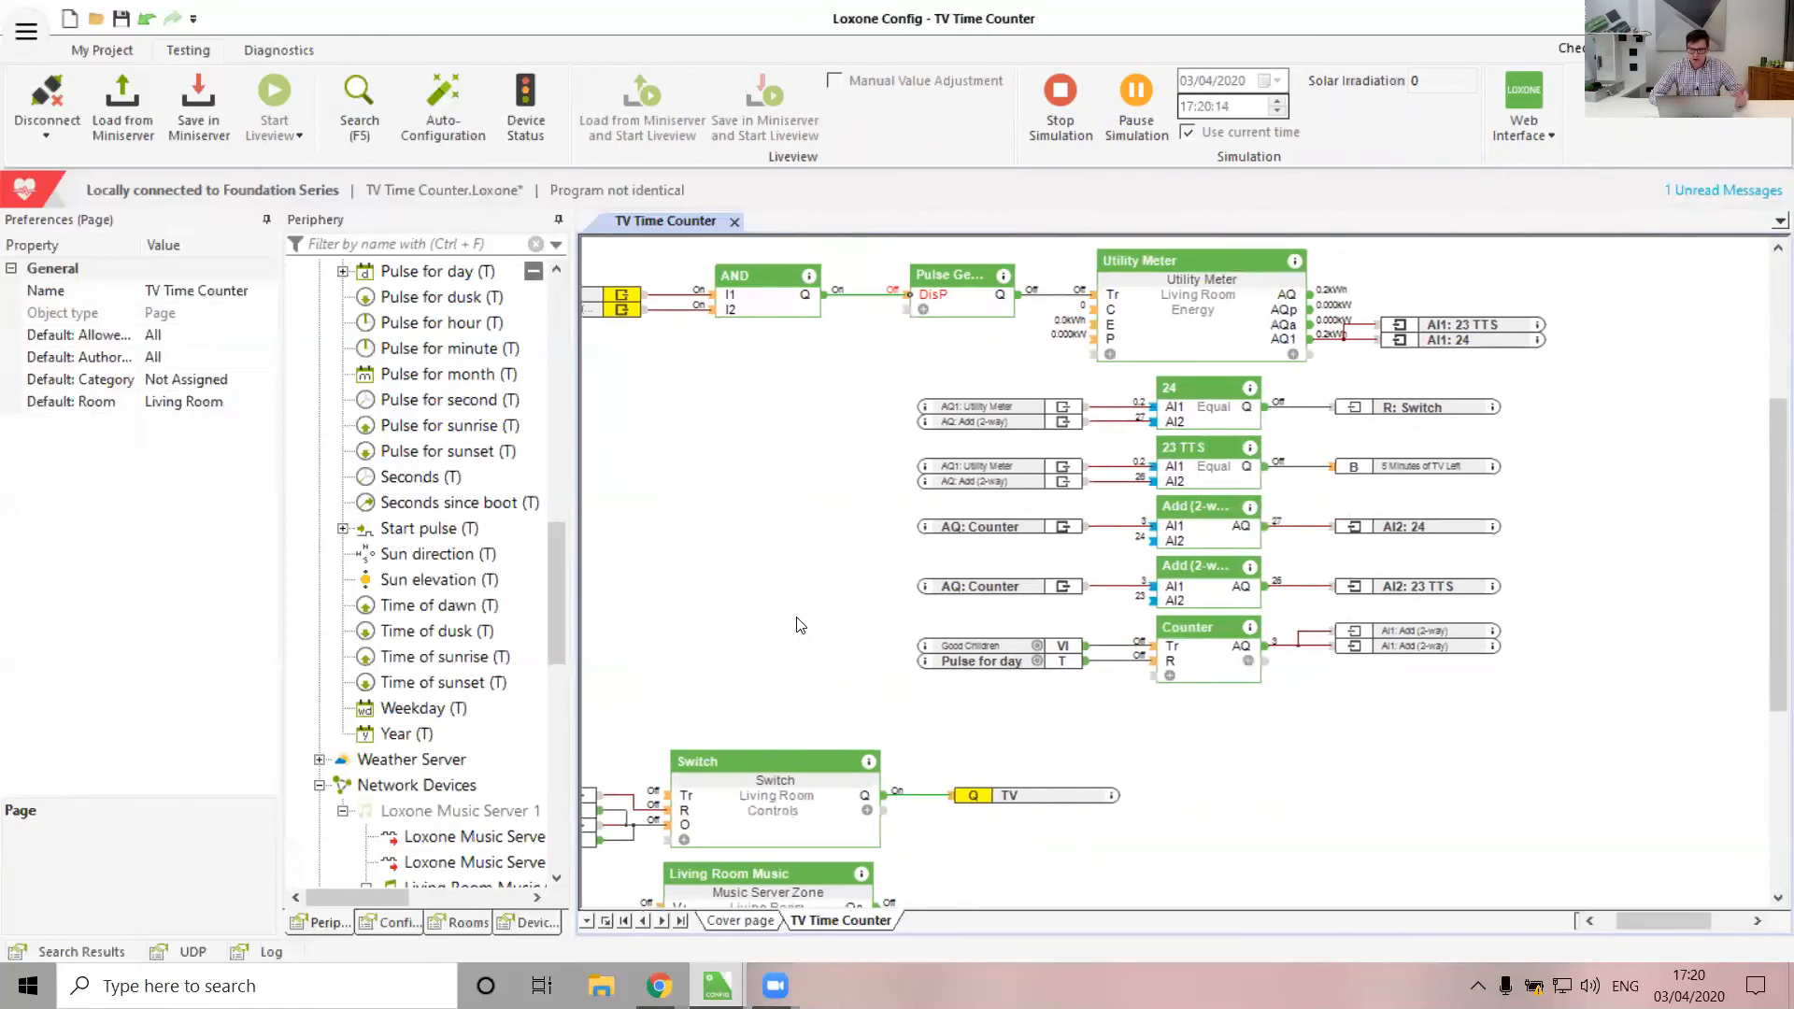
{"action": "left_click", "coordinate": [1429, 407]}
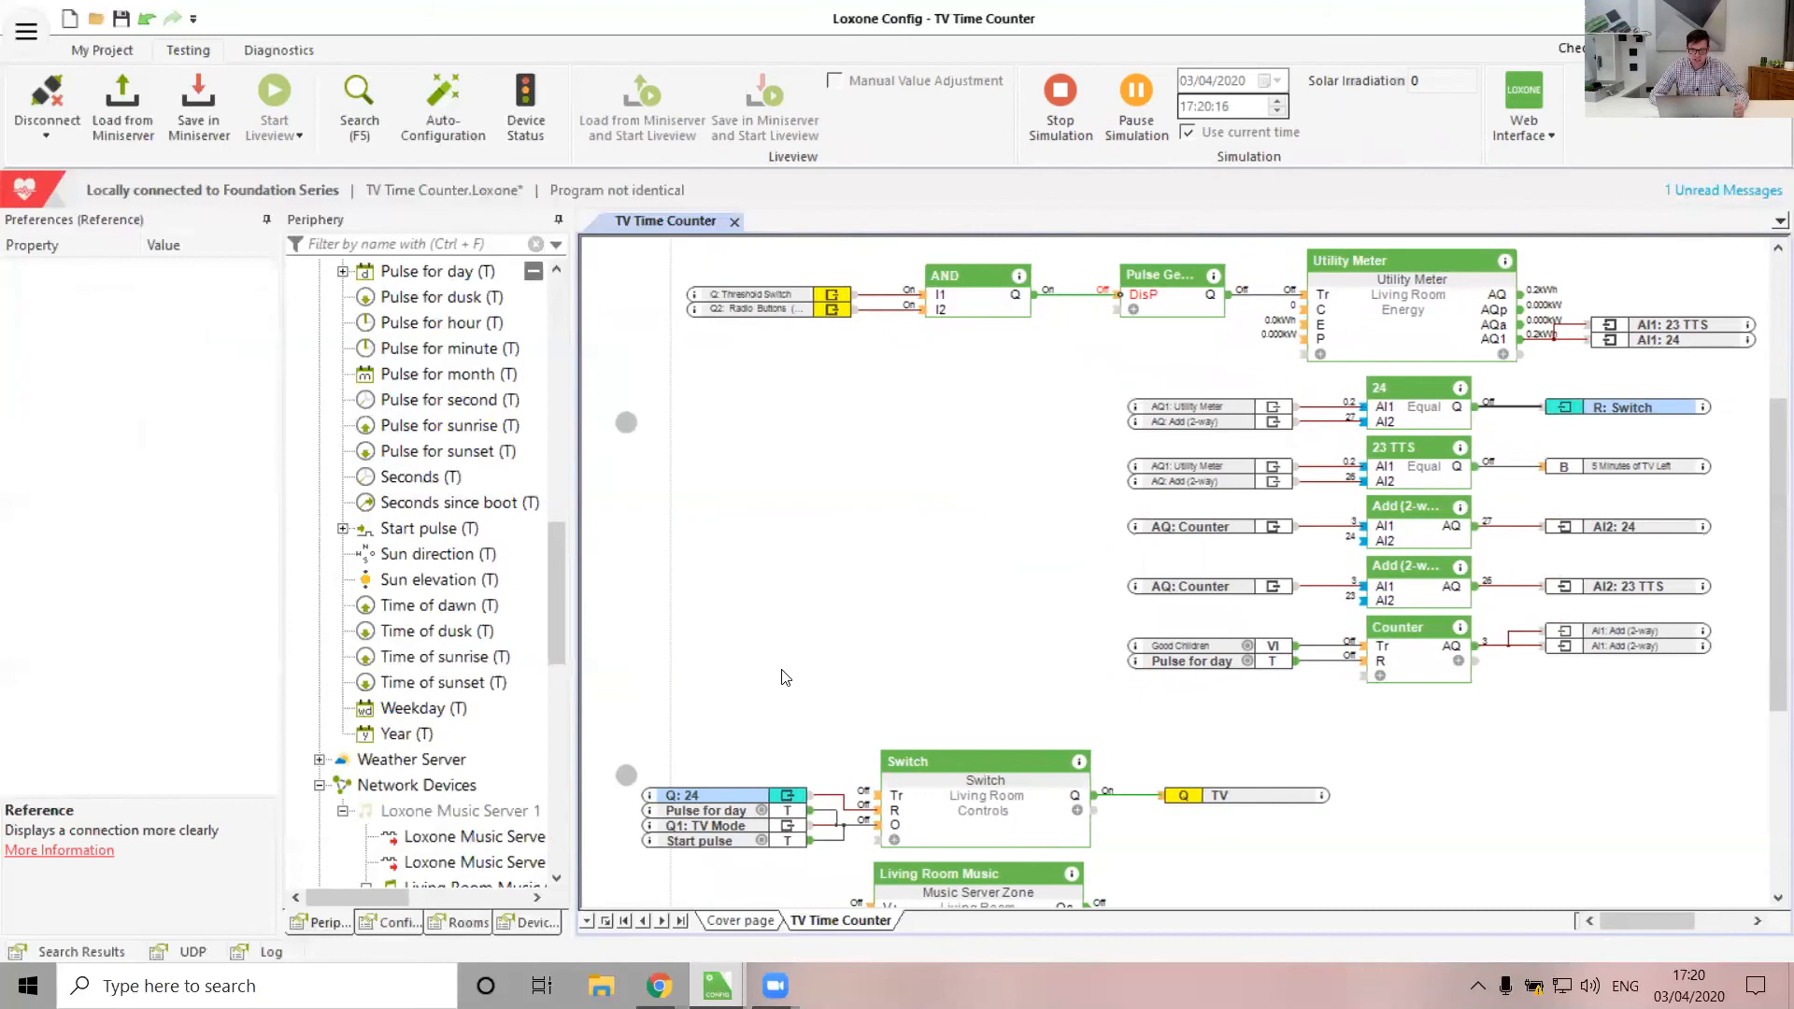
{"action": "scroll", "coordinate": [932, 522], "scroll_direction": "right", "scroll_amount": 1}
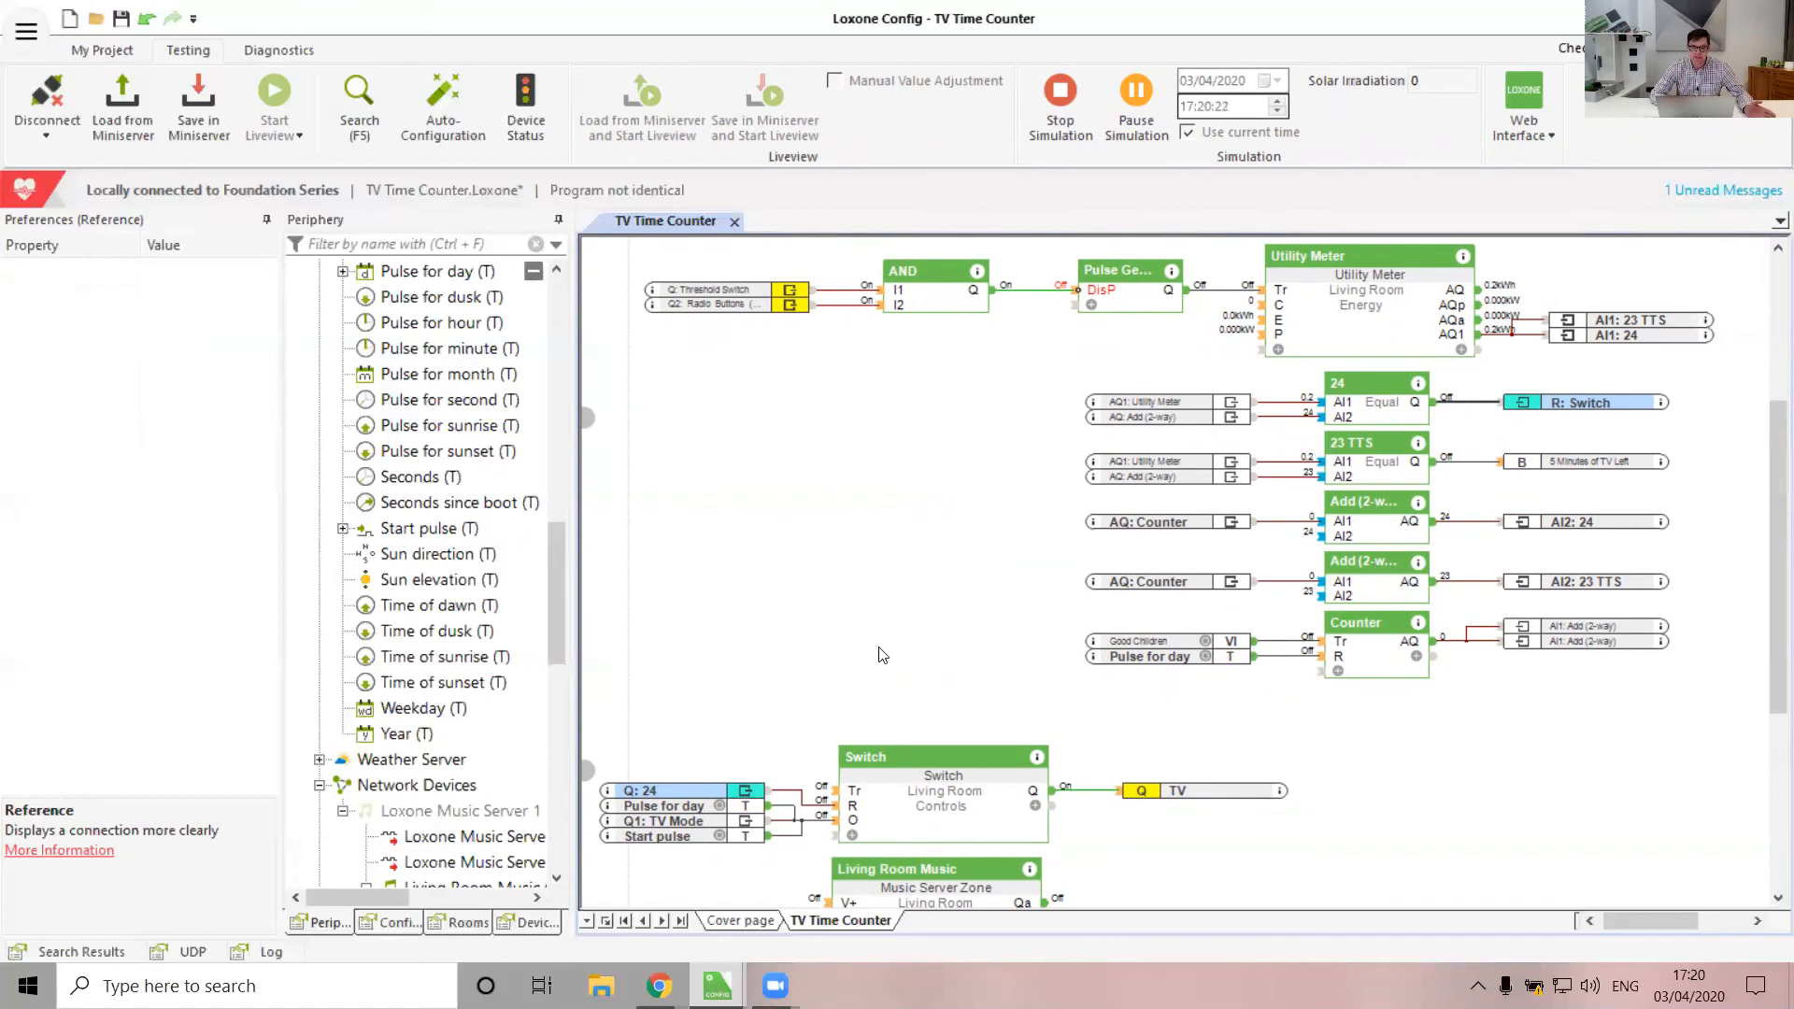
{"action": "scroll", "coordinate": [883, 653], "scroll_direction": "down", "scroll_amount": 1}
{"action": "scroll", "coordinate": [804, 559], "scroll_direction": "up", "scroll_amount": 3}
{"action": "scroll", "coordinate": [789, 549], "scroll_direction": "up", "scroll_amount": 2}
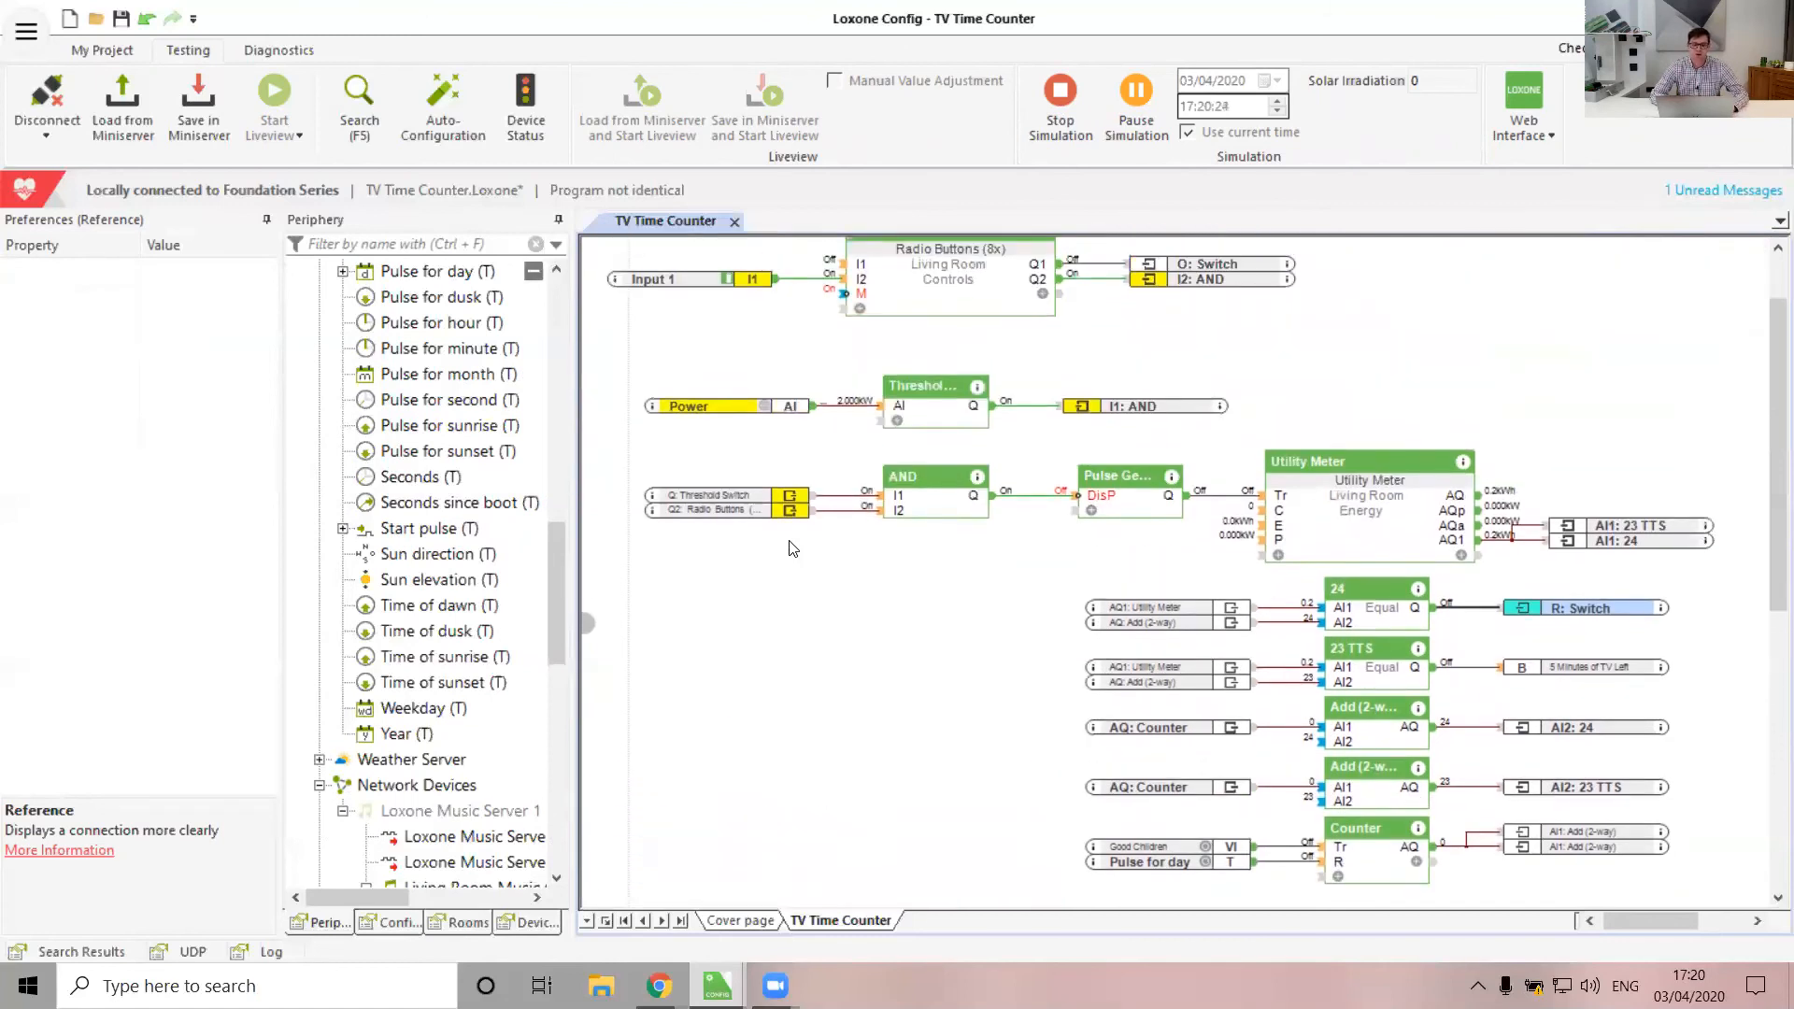
{"action": "left_click", "coordinate": [1183, 442]}
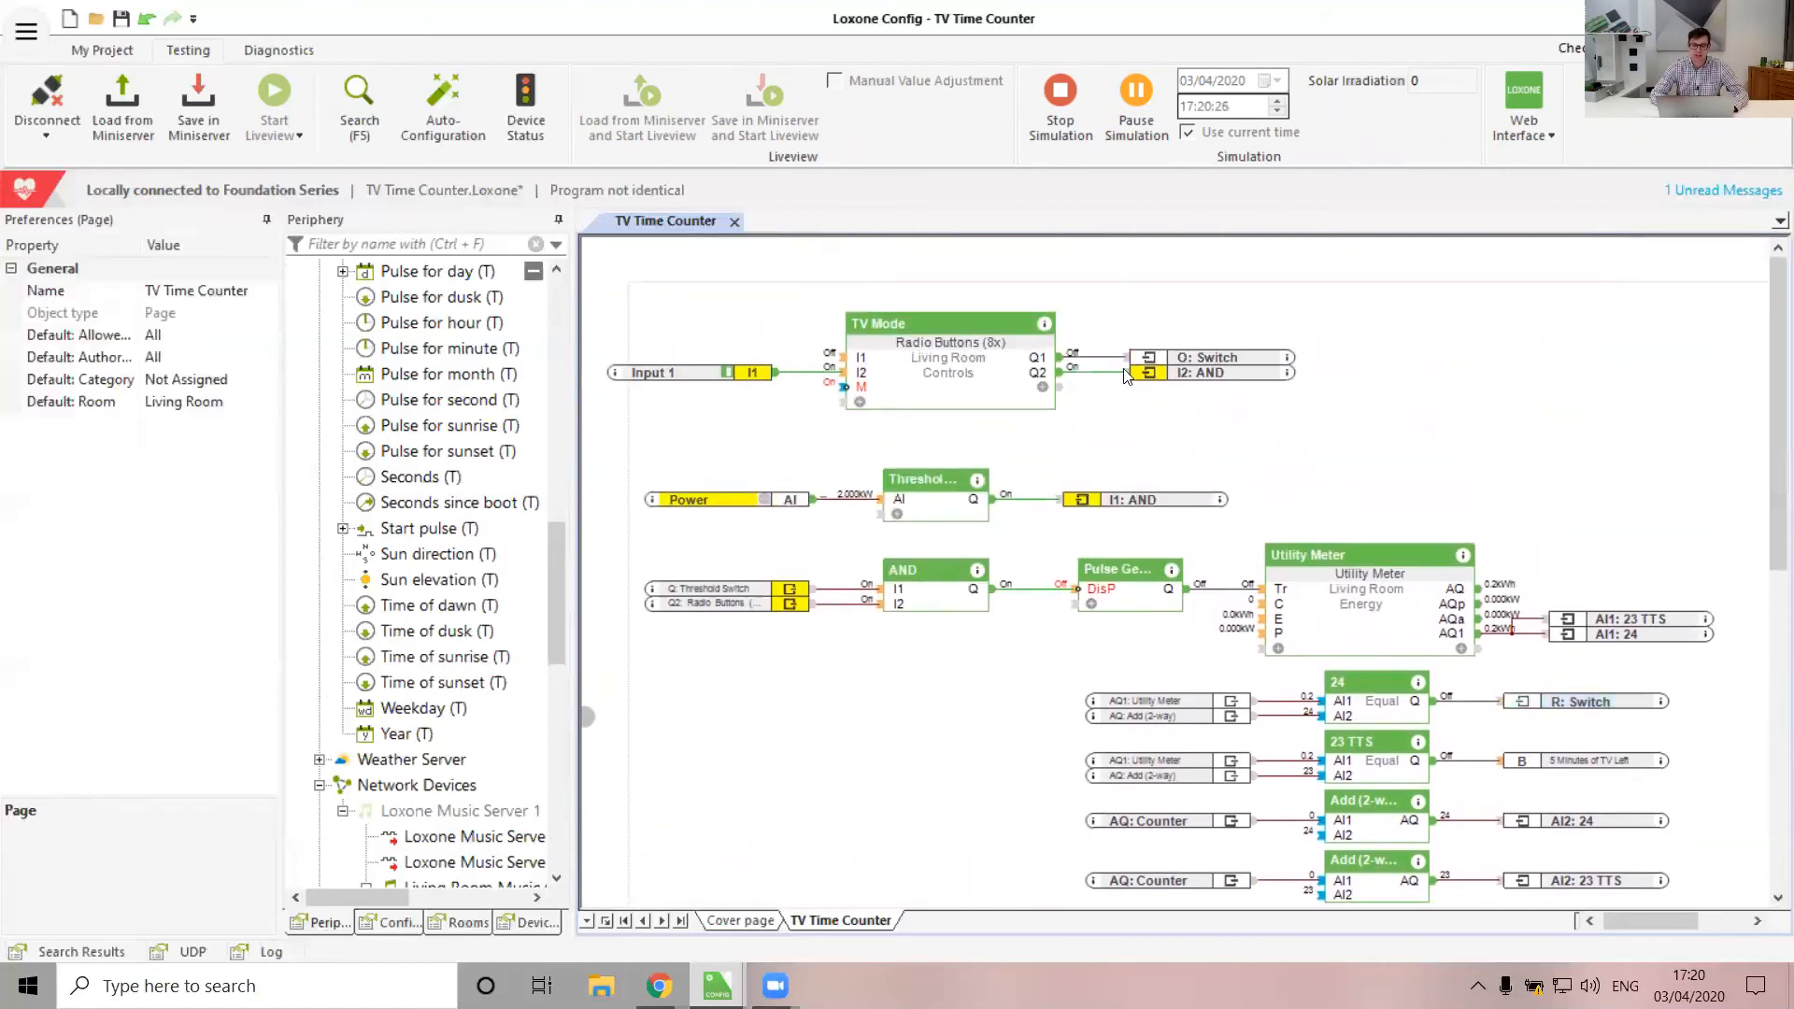
{"action": "left_click", "coordinate": [1060, 114]}
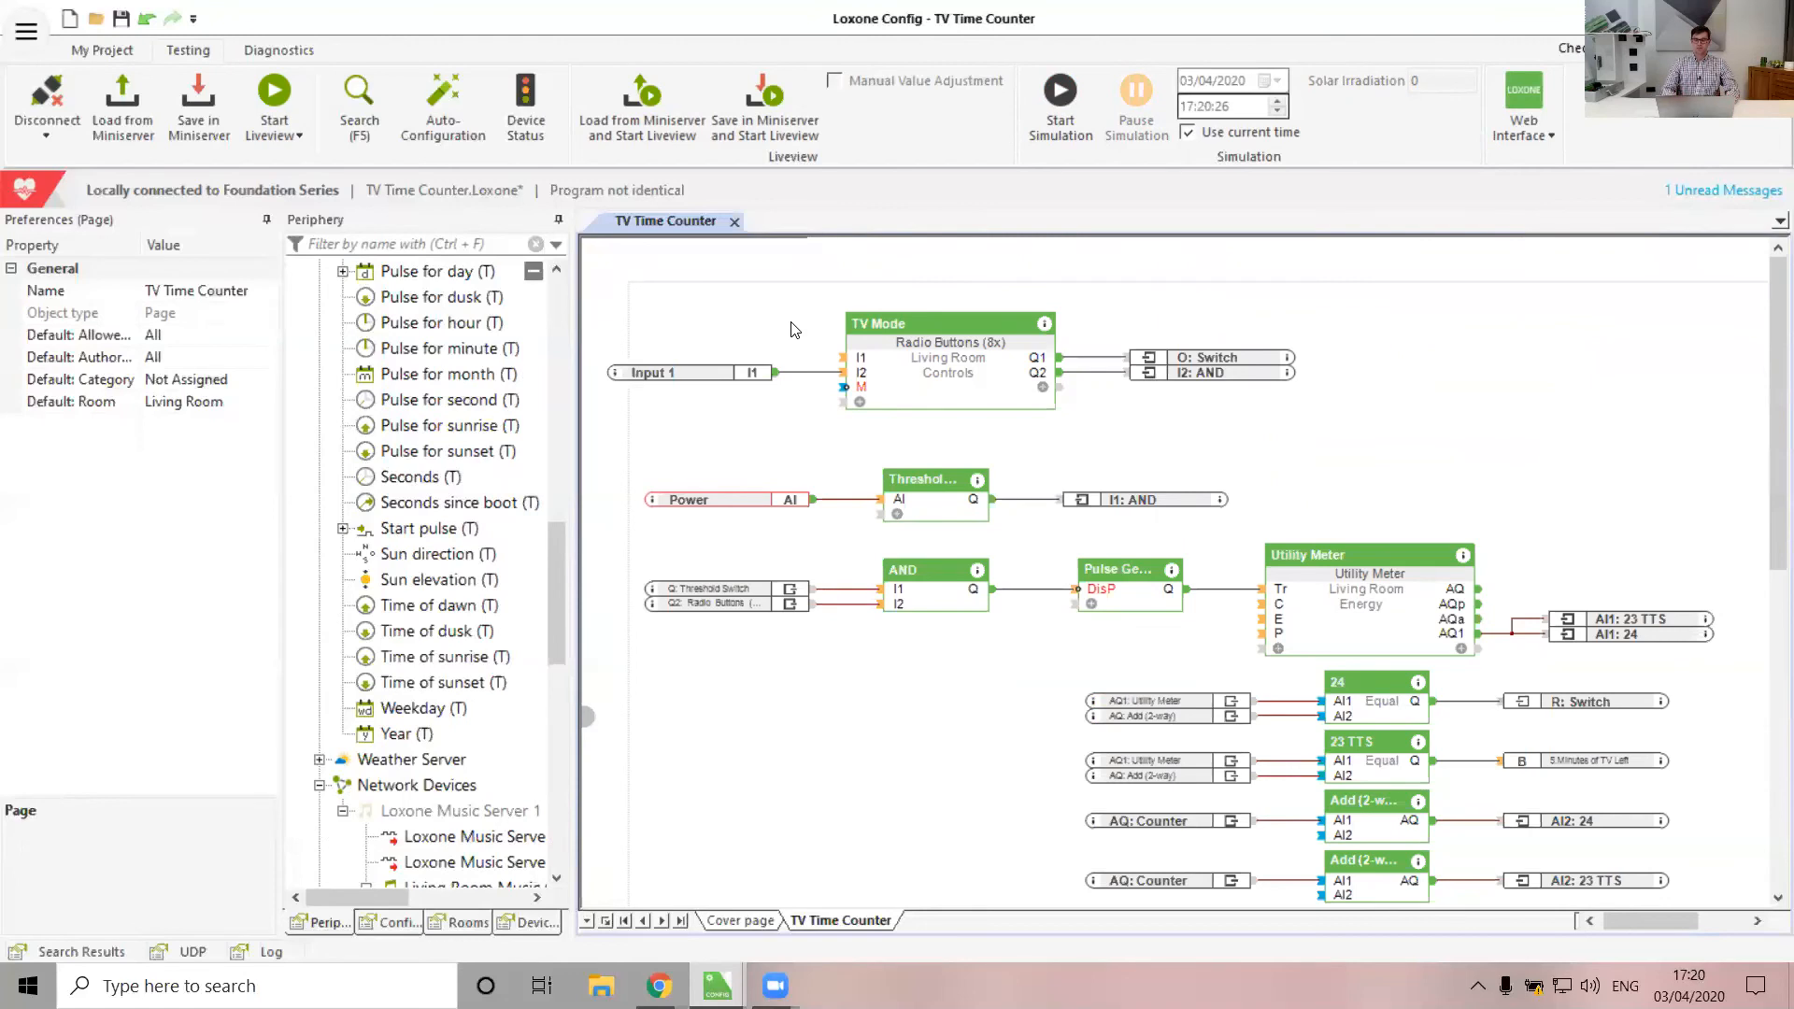
{"action": "scroll", "coordinate": [1125, 543], "scroll_direction": "down", "scroll_amount": 5}
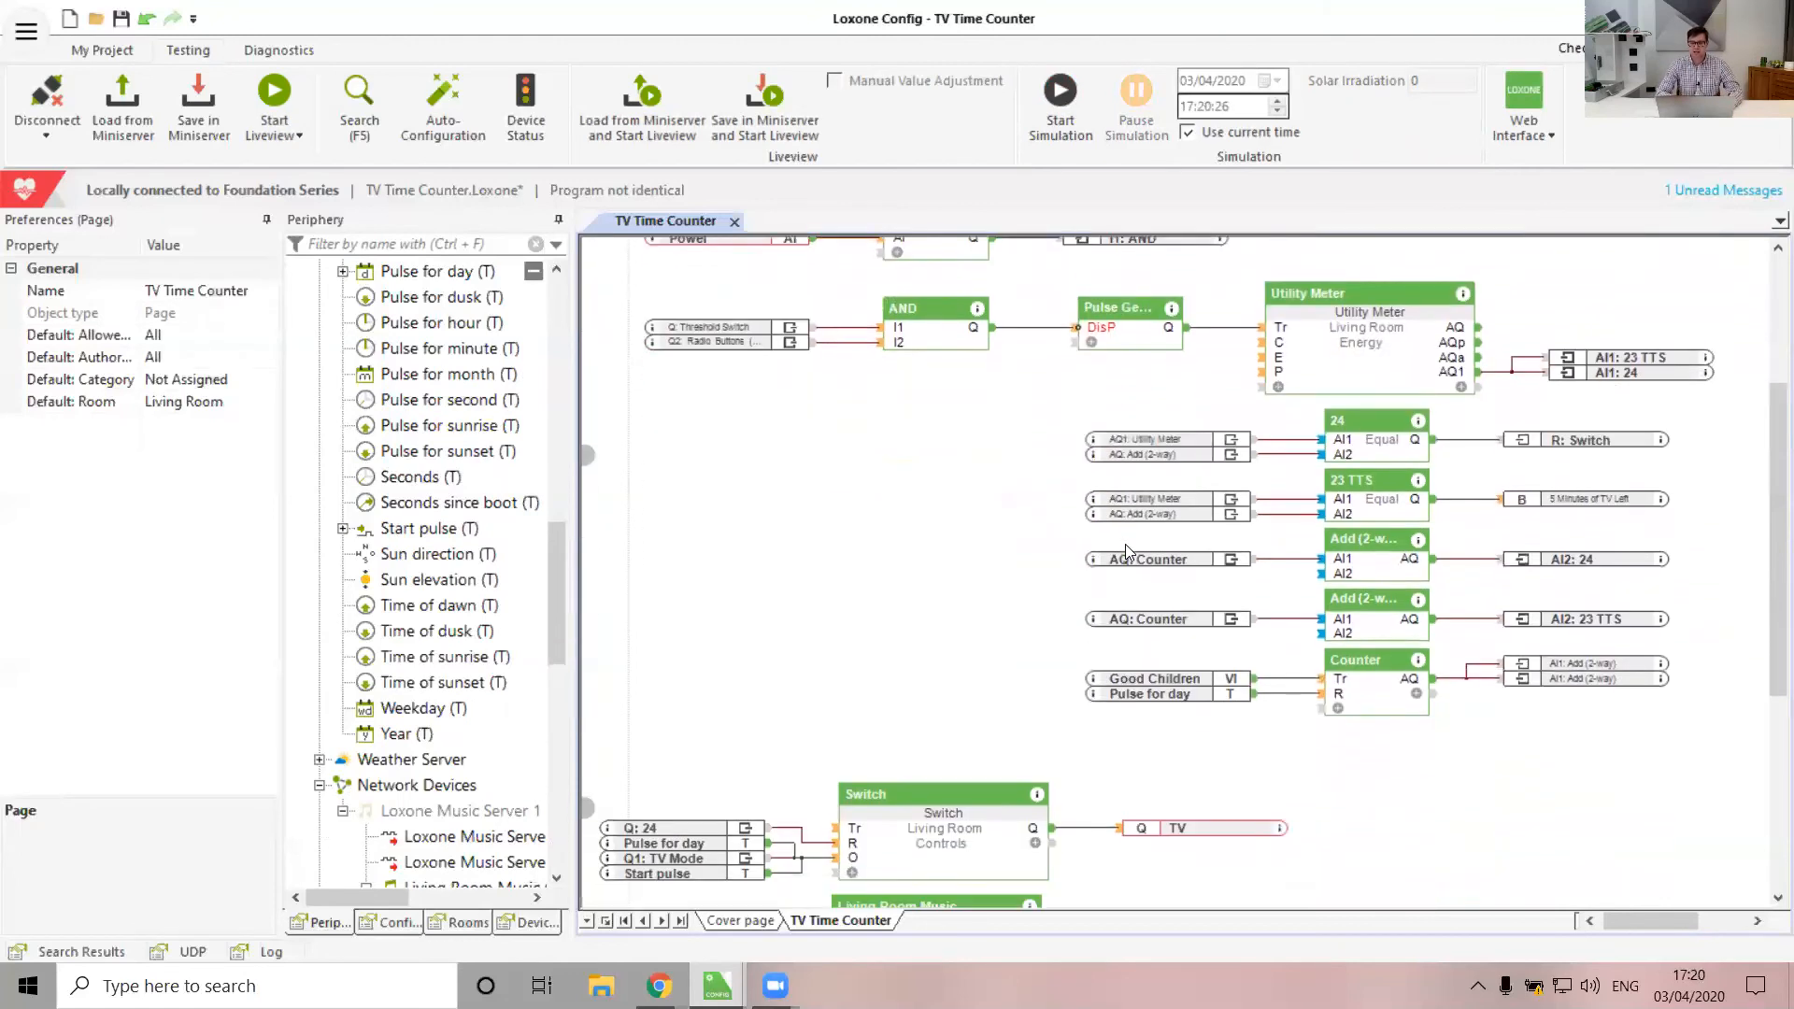
{"action": "scroll", "coordinate": [930, 794], "scroll_direction": "down", "scroll_amount": 2}
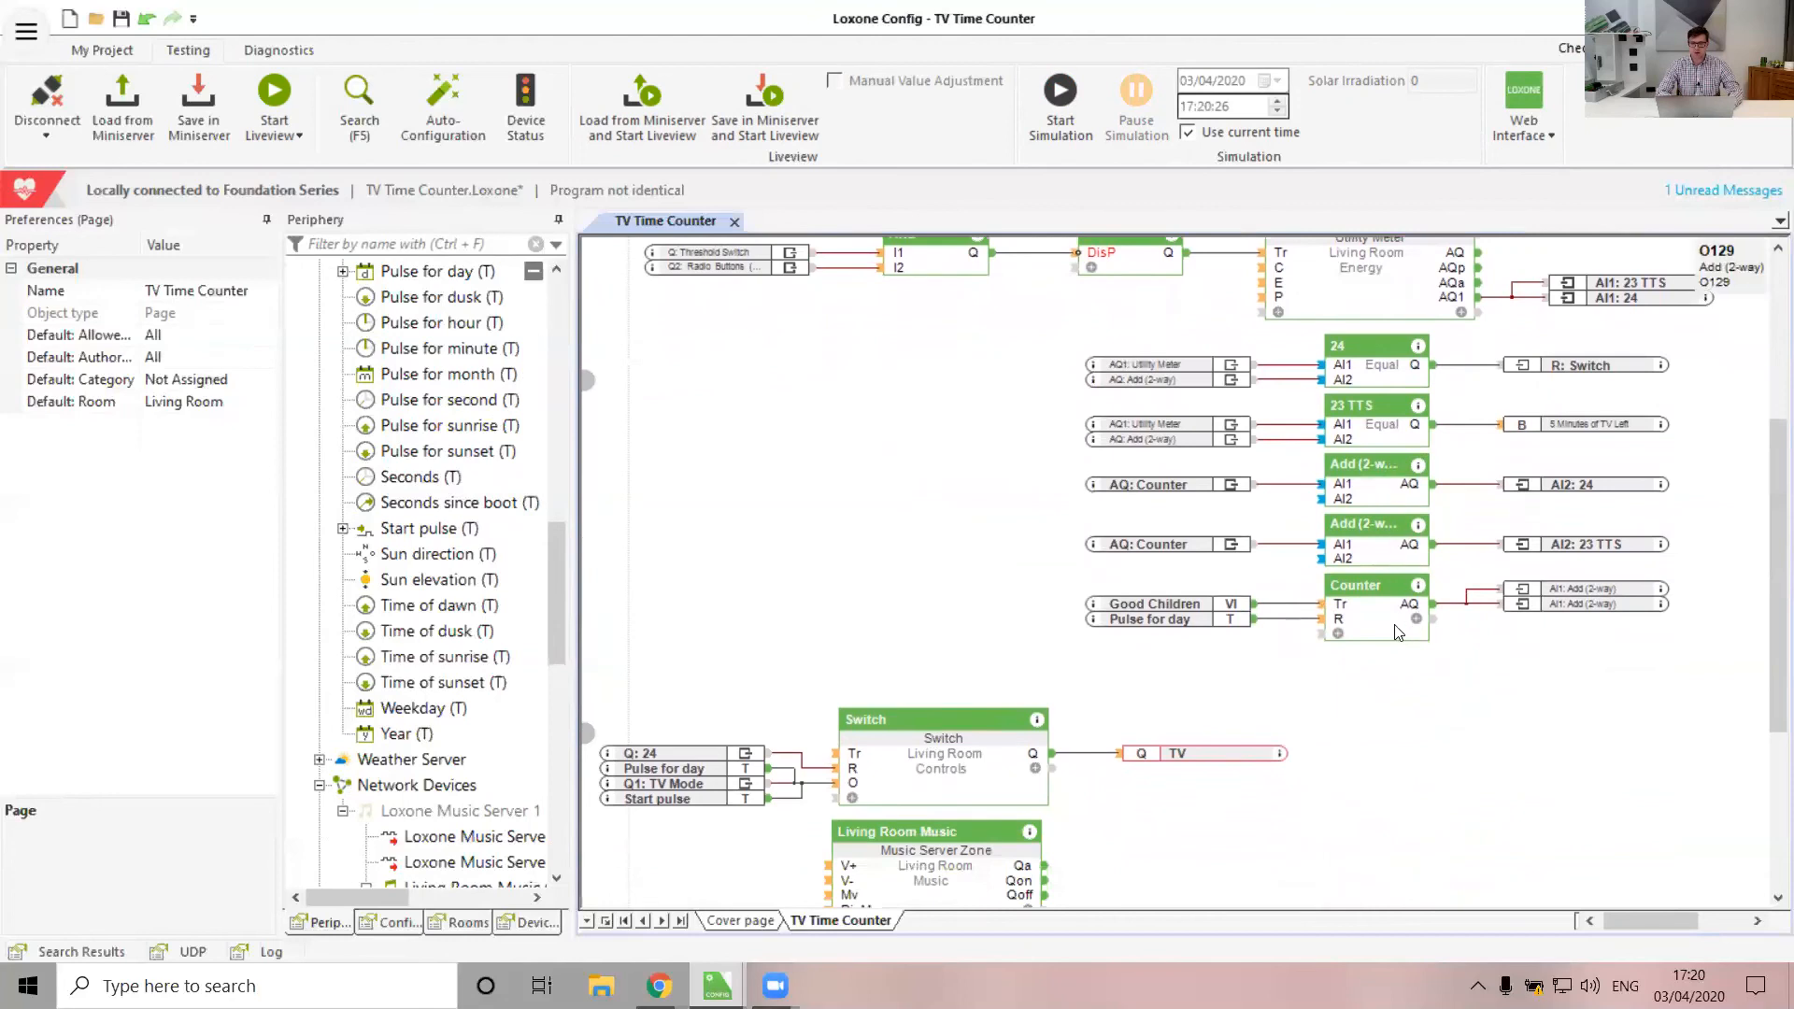
{"action": "scroll", "coordinate": [1001, 524], "scroll_direction": "up", "scroll_amount": 3}
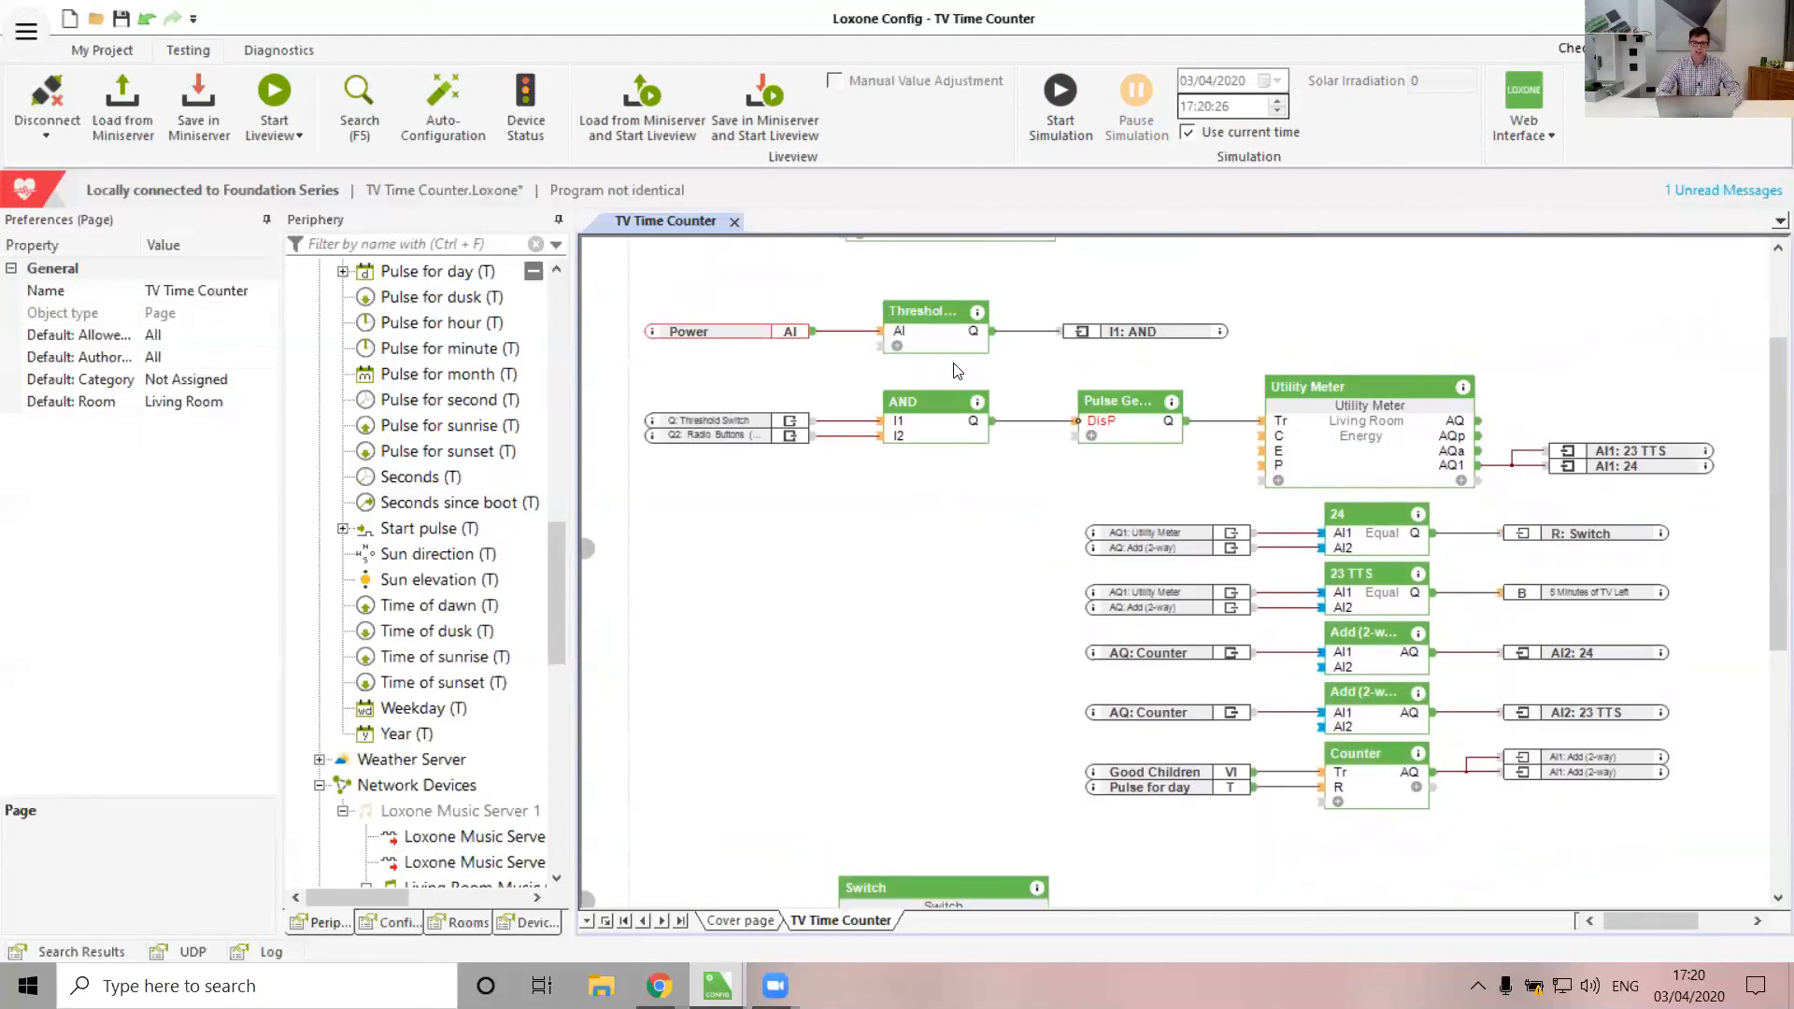
{"action": "scroll", "coordinate": [959, 371], "scroll_direction": "up", "scroll_amount": 2}
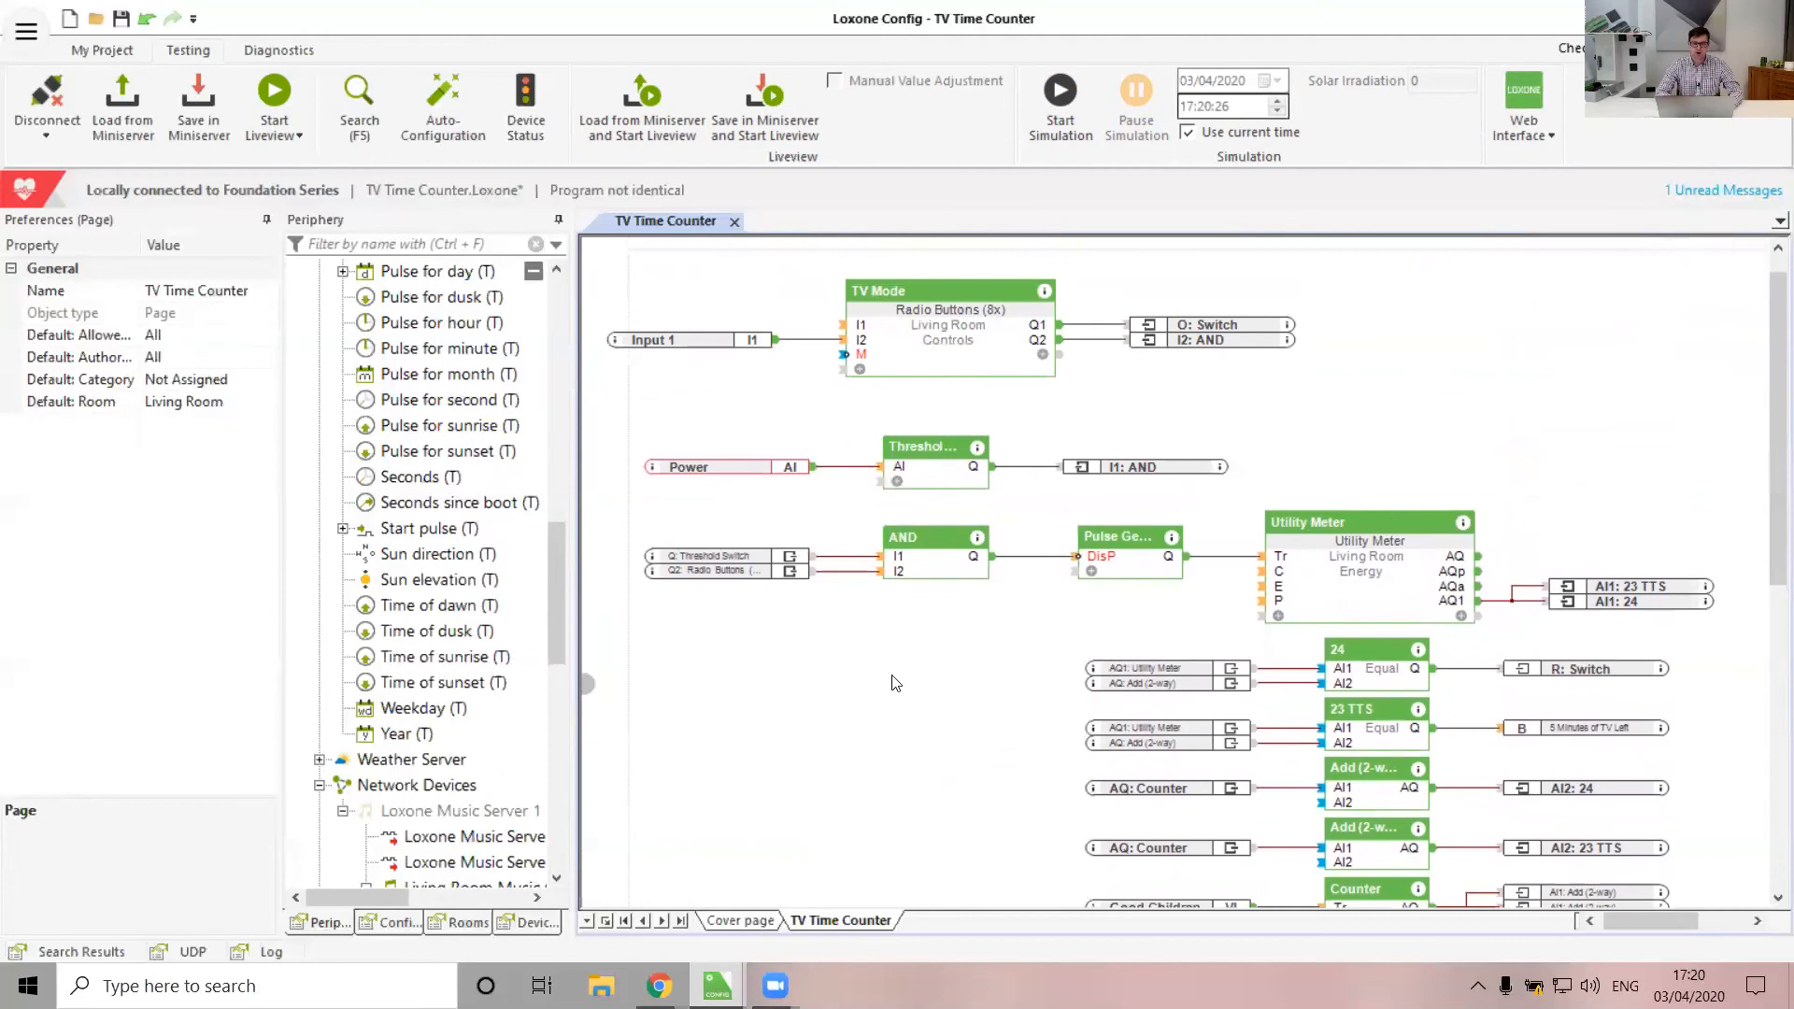
{"action": "scroll", "coordinate": [934, 589], "scroll_direction": "right", "scroll_amount": 2}
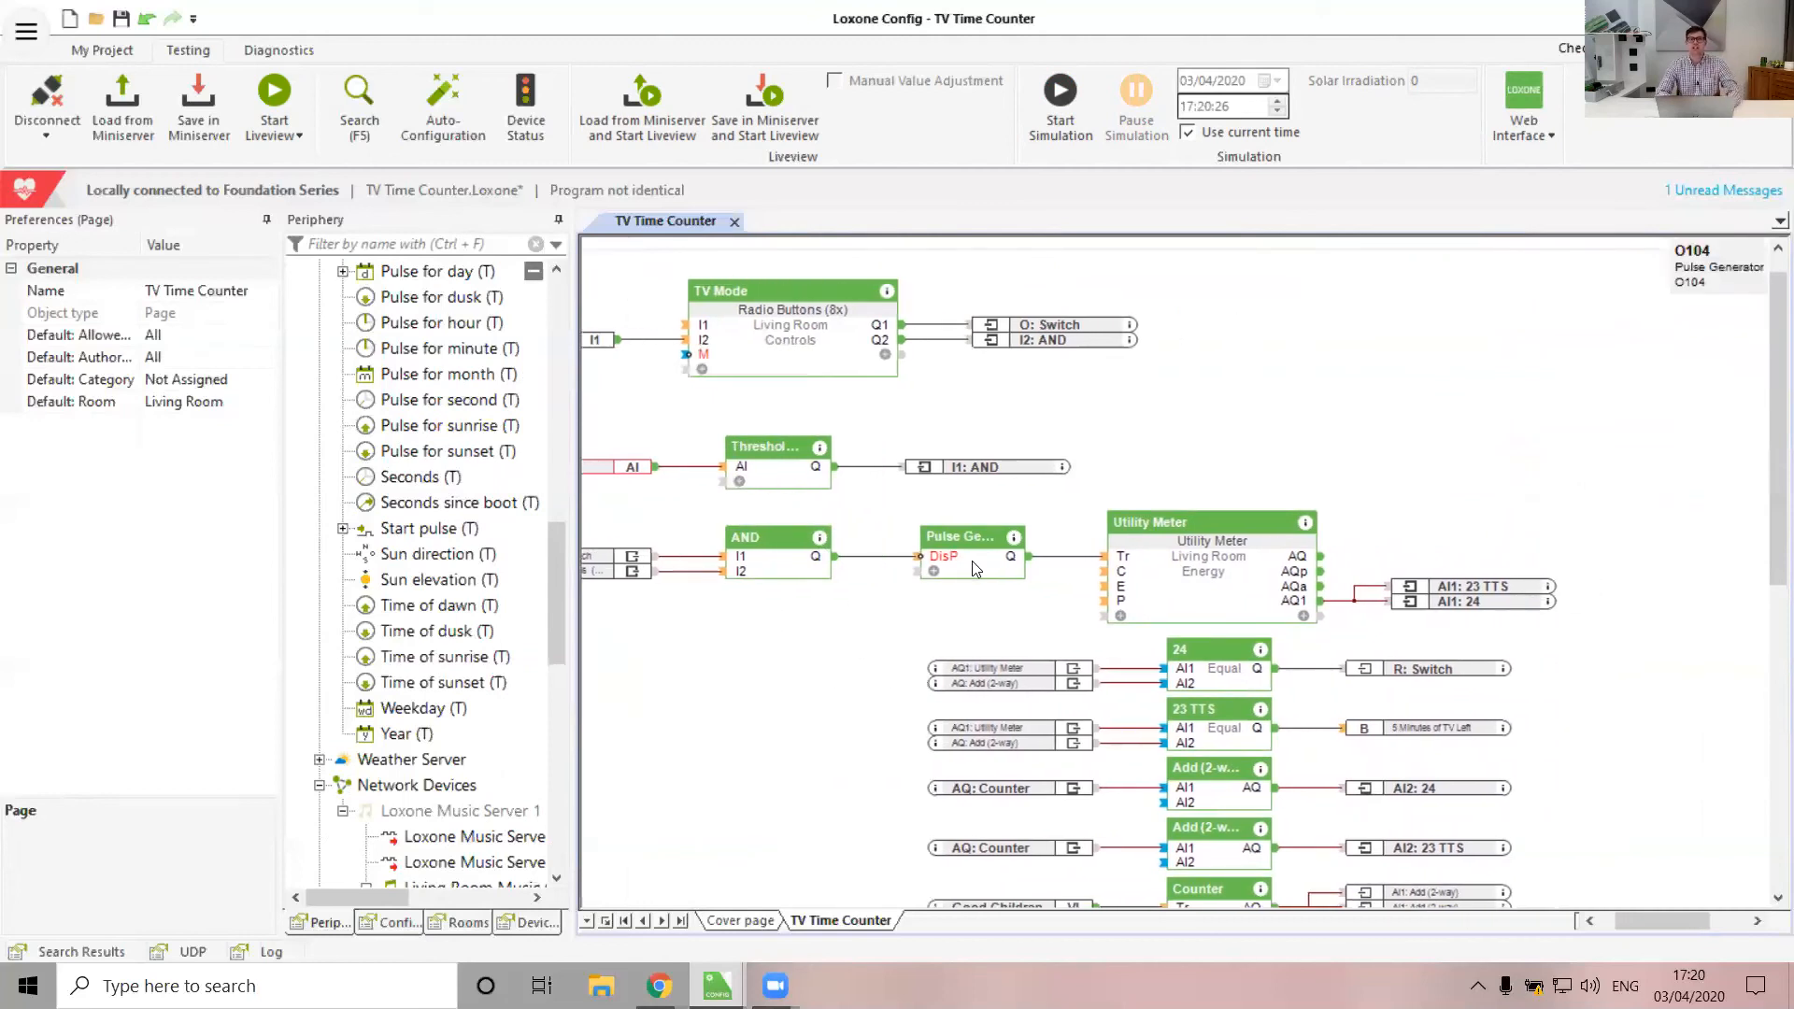
{"action": "left_click", "coordinate": [1155, 583]}
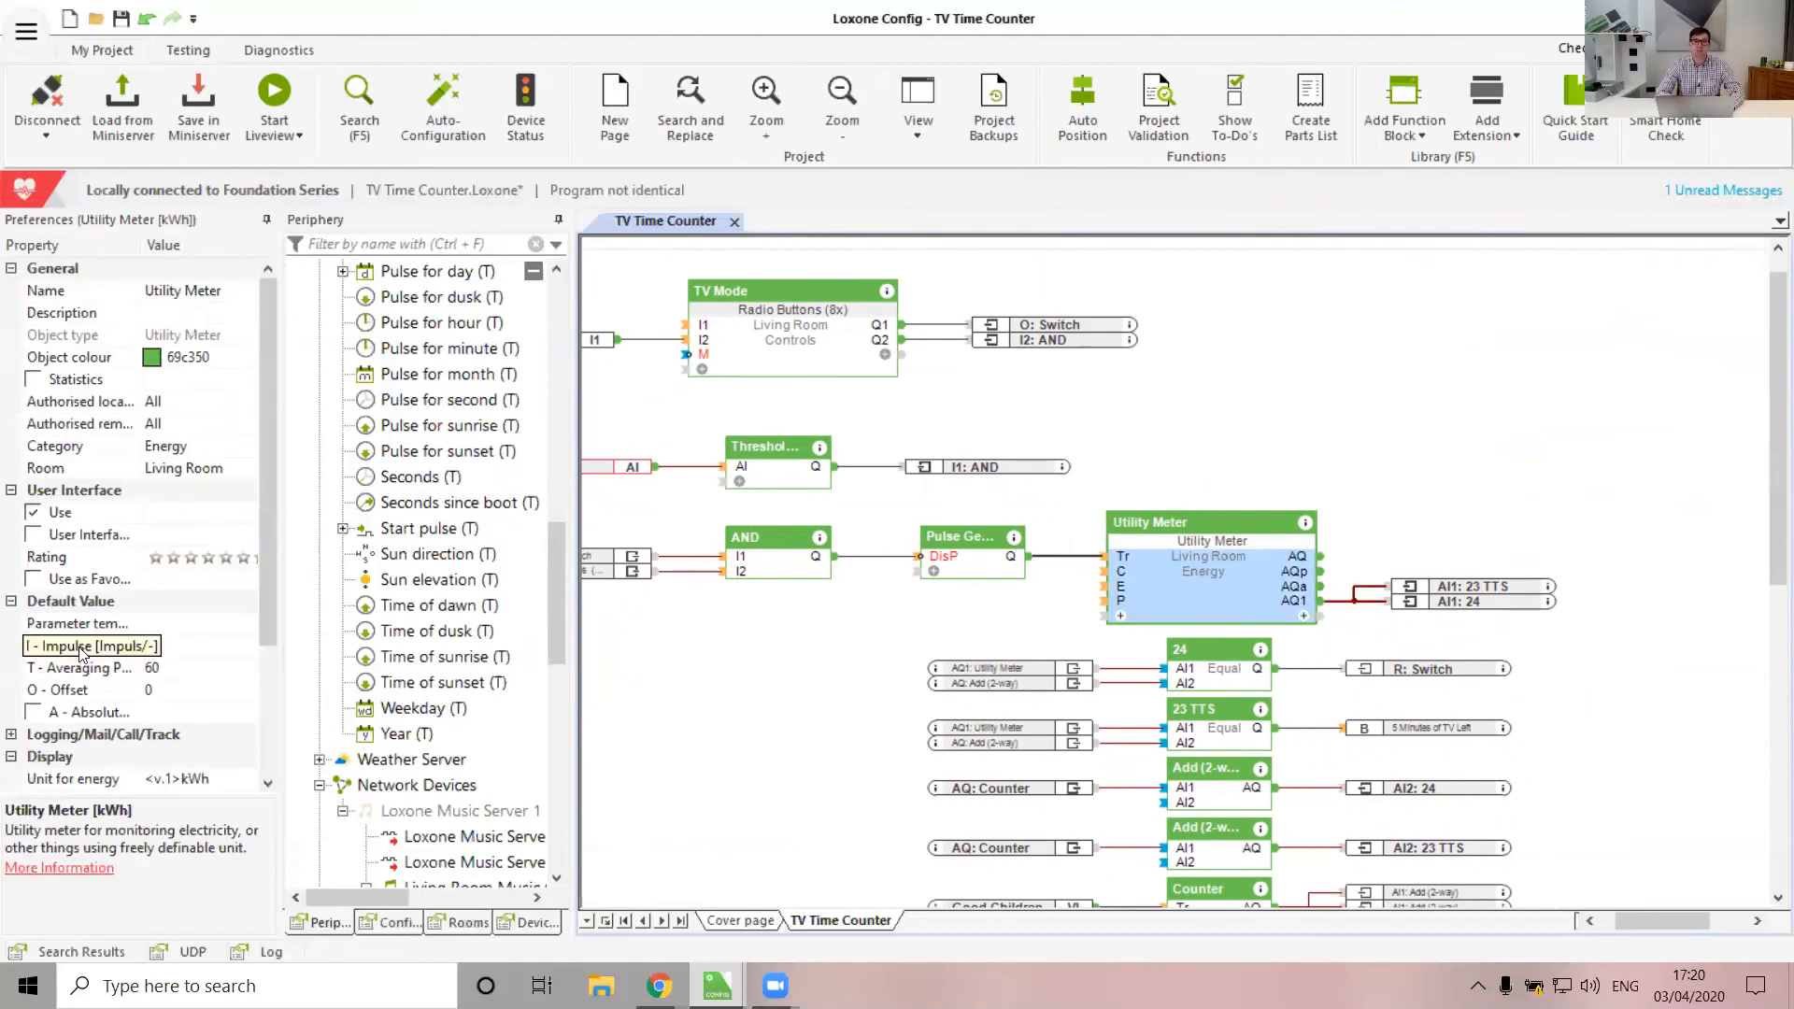
{"action": "scroll", "coordinate": [836, 677], "scroll_direction": "down", "scroll_amount": 1}
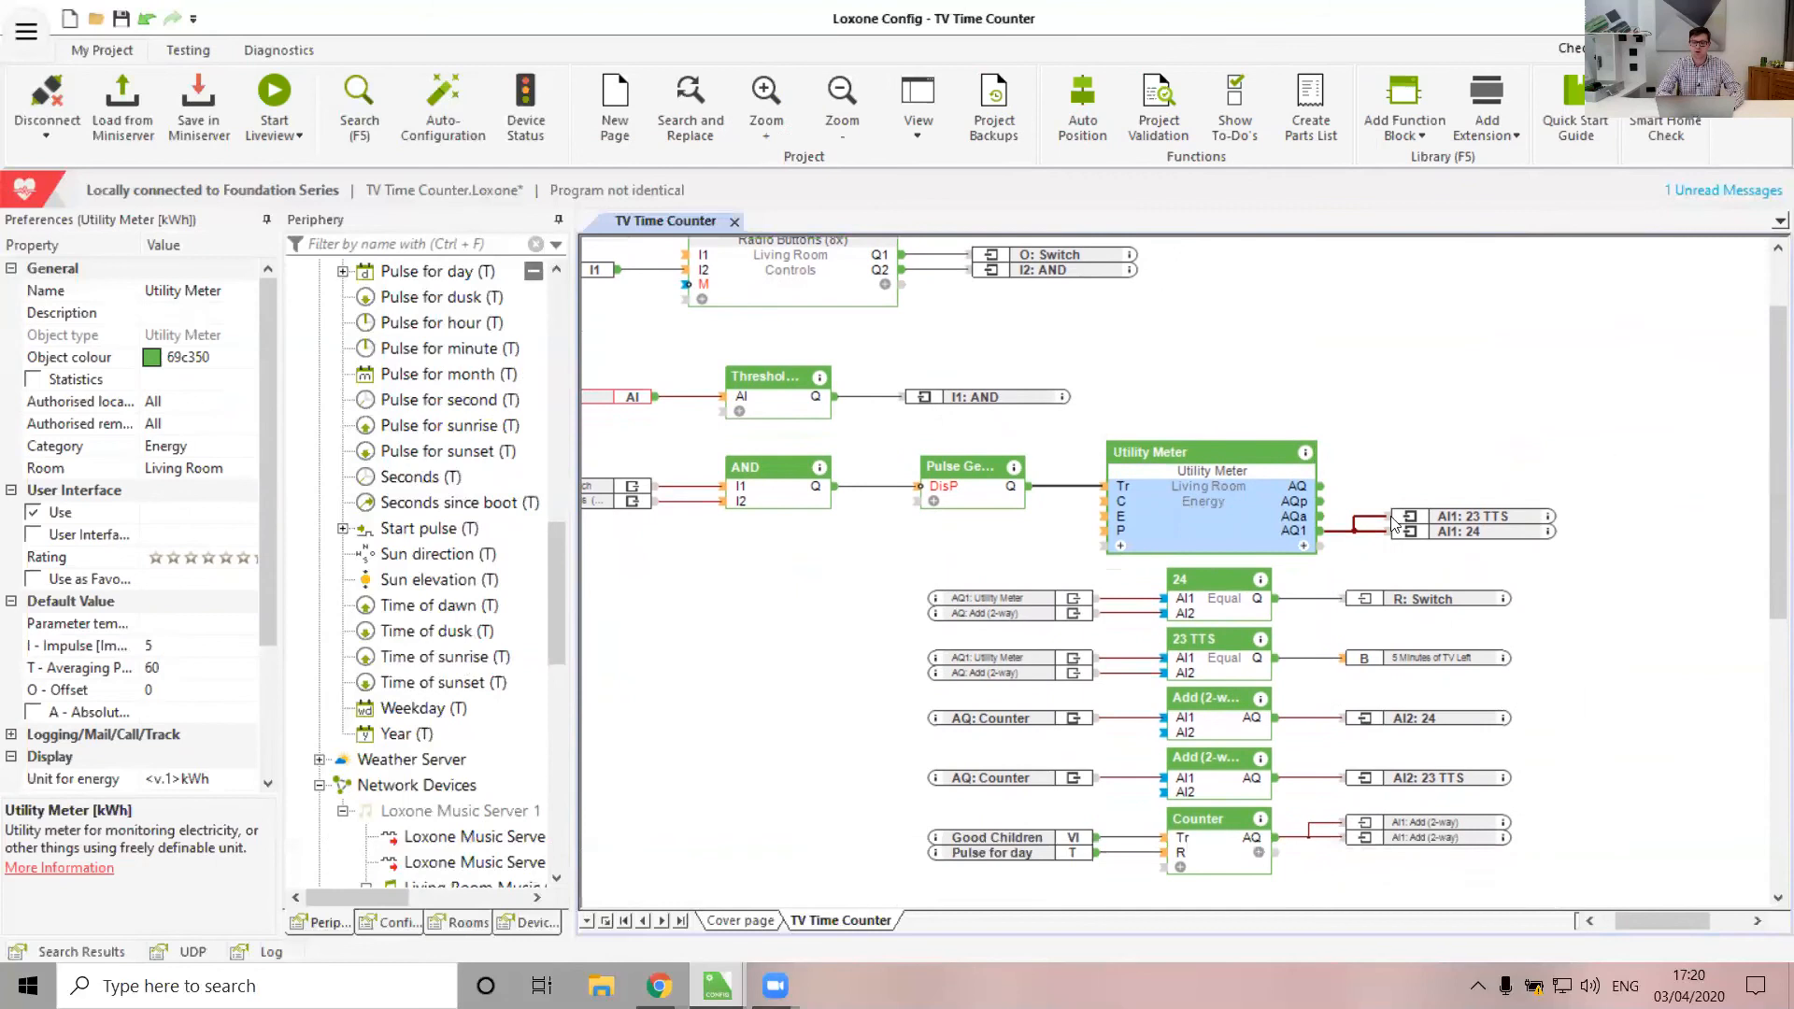
{"action": "scroll", "coordinate": [1391, 479], "scroll_direction": "down", "scroll_amount": 1}
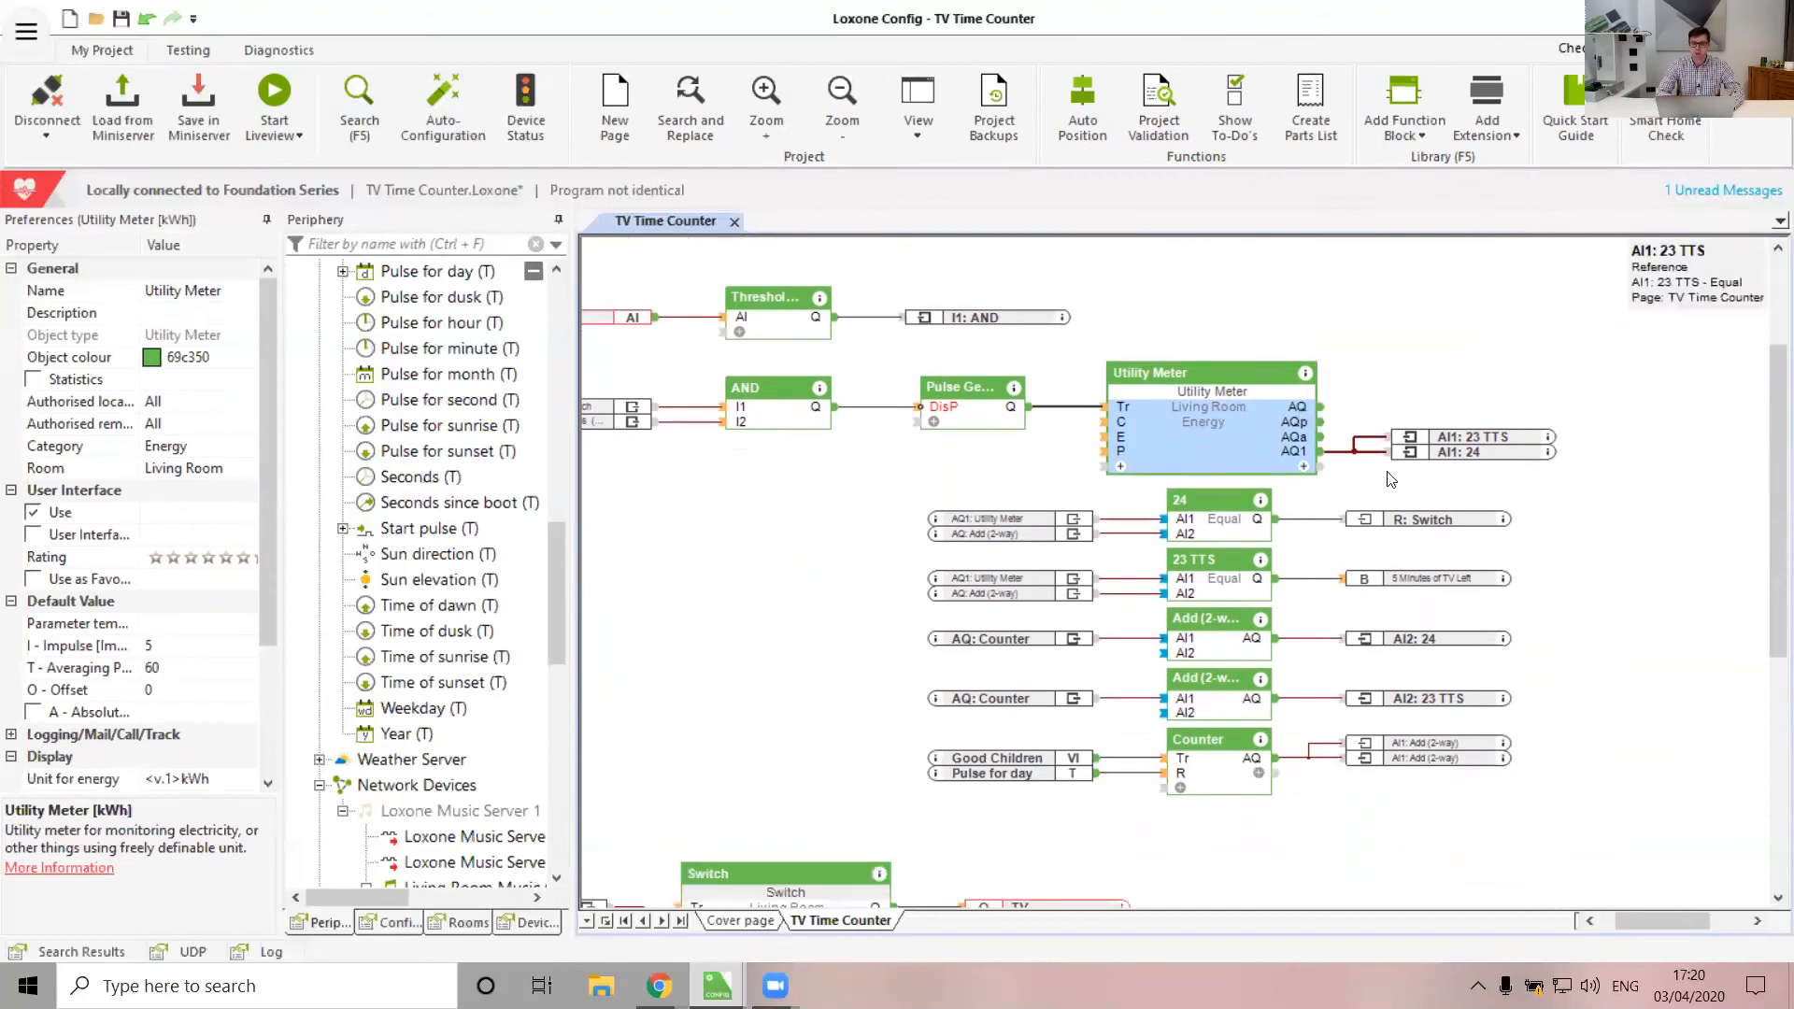
{"action": "scroll", "coordinate": [1110, 640], "scroll_direction": "down", "scroll_amount": 1}
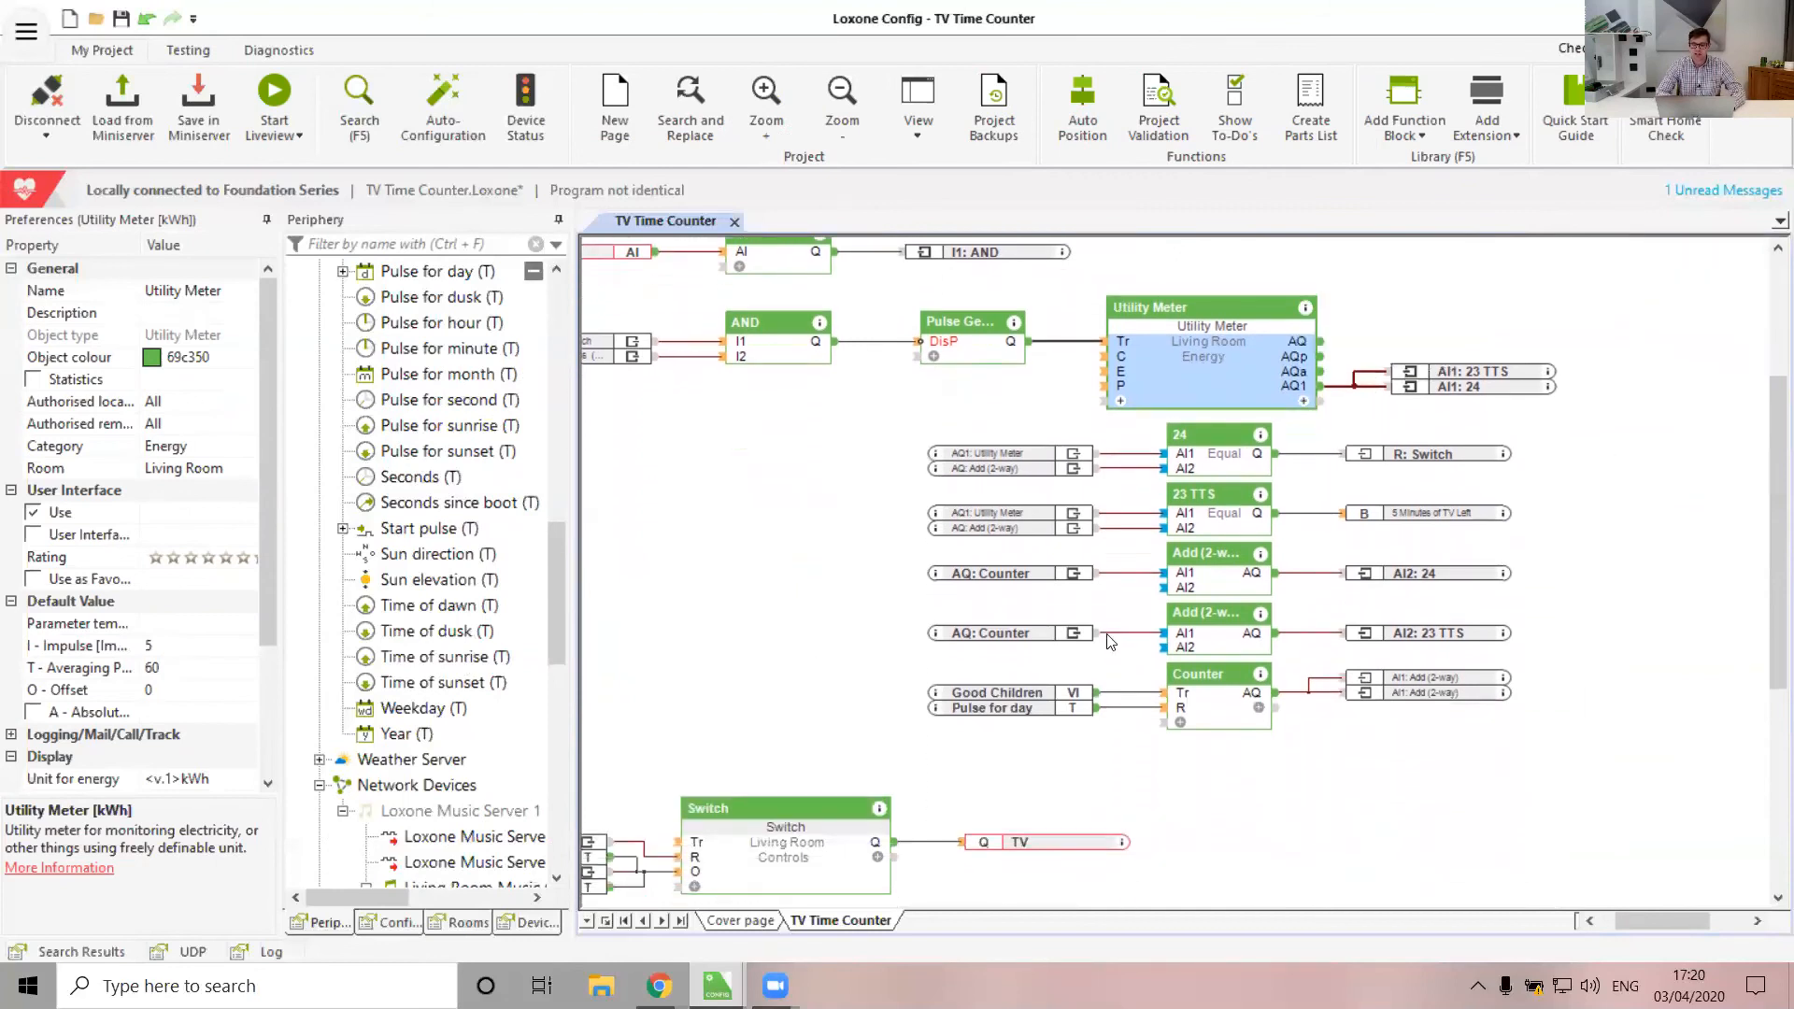
{"action": "left_click", "coordinate": [1230, 458]}
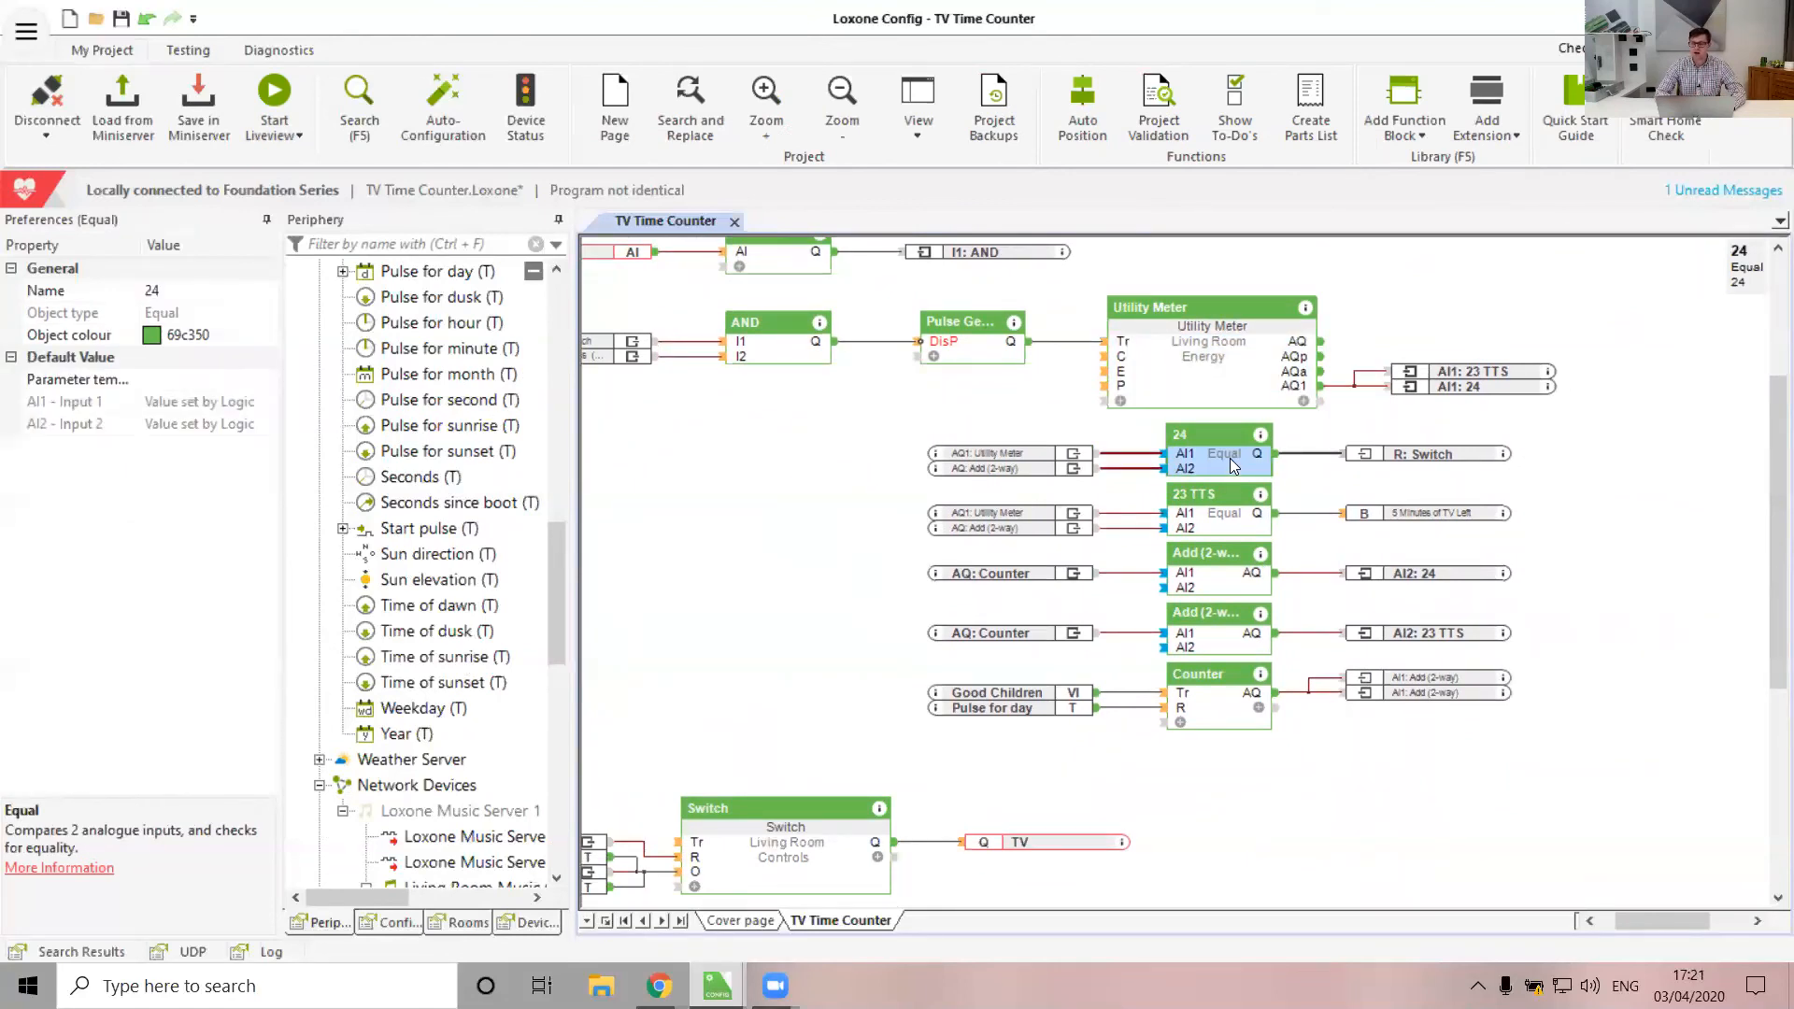
{"action": "left_click", "coordinate": [1427, 455]}
{"action": "left_click", "coordinate": [854, 581]}
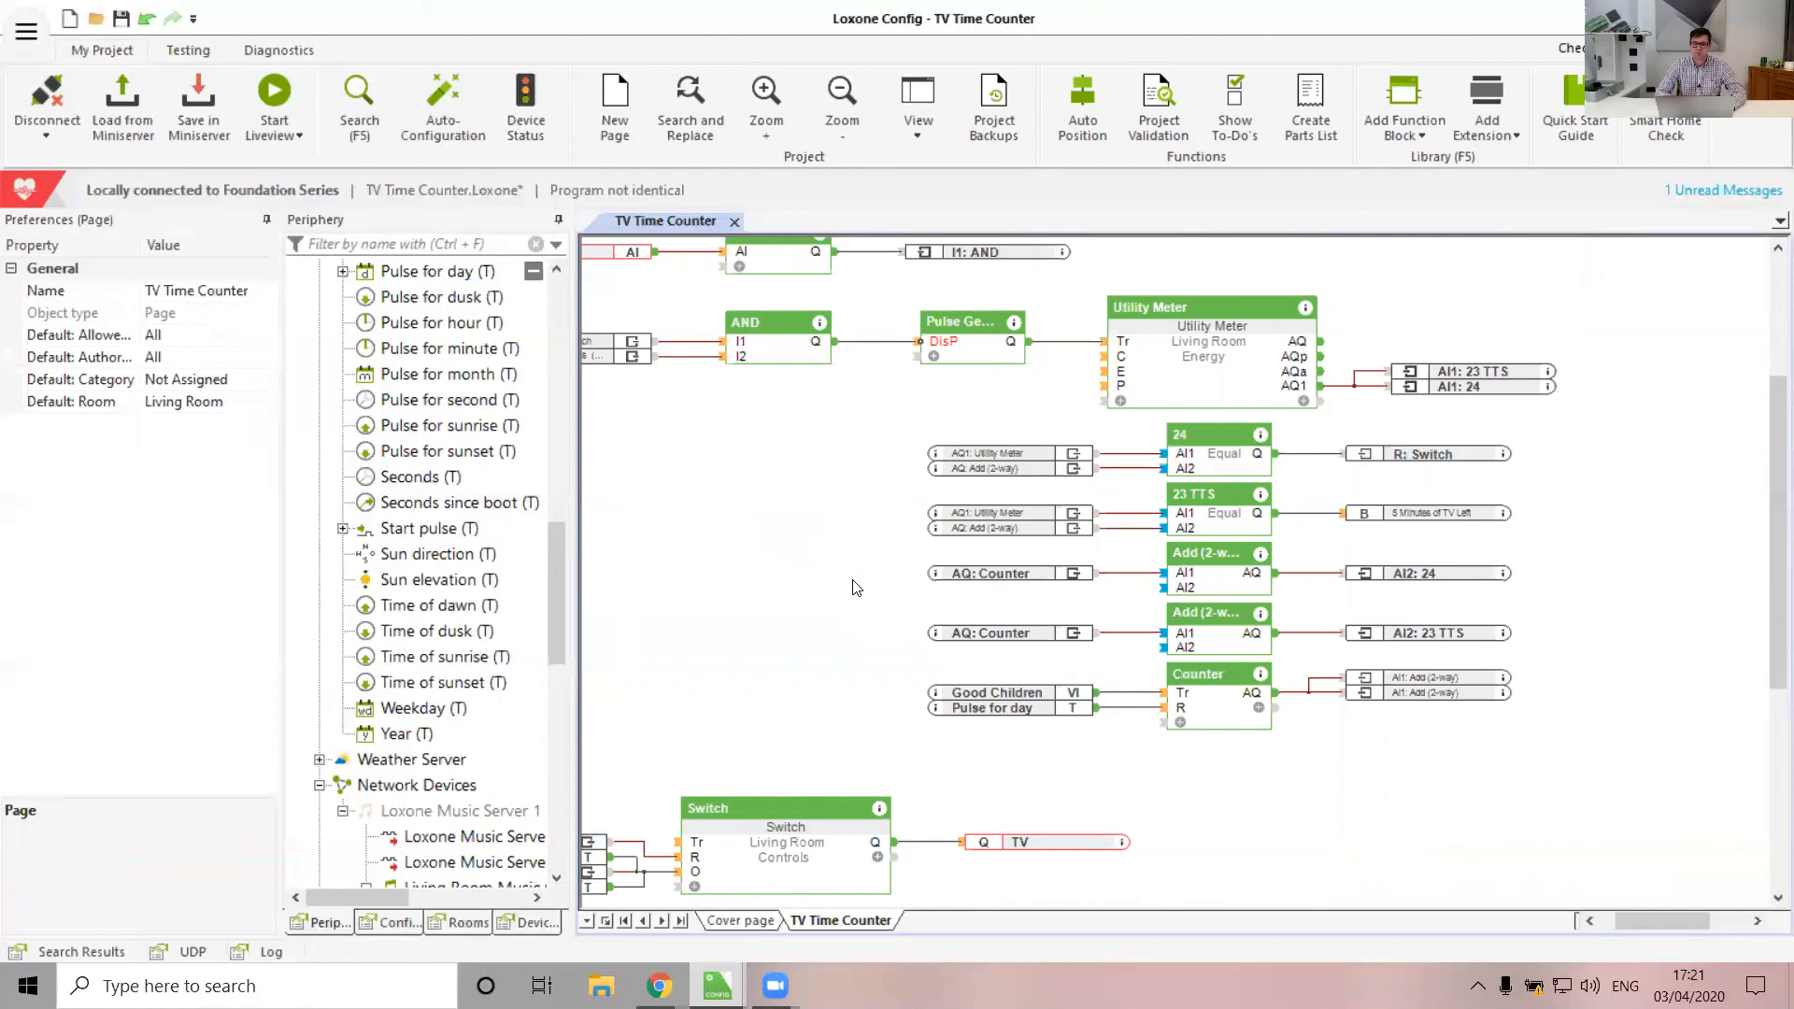
{"action": "left_click", "coordinate": [1222, 515]}
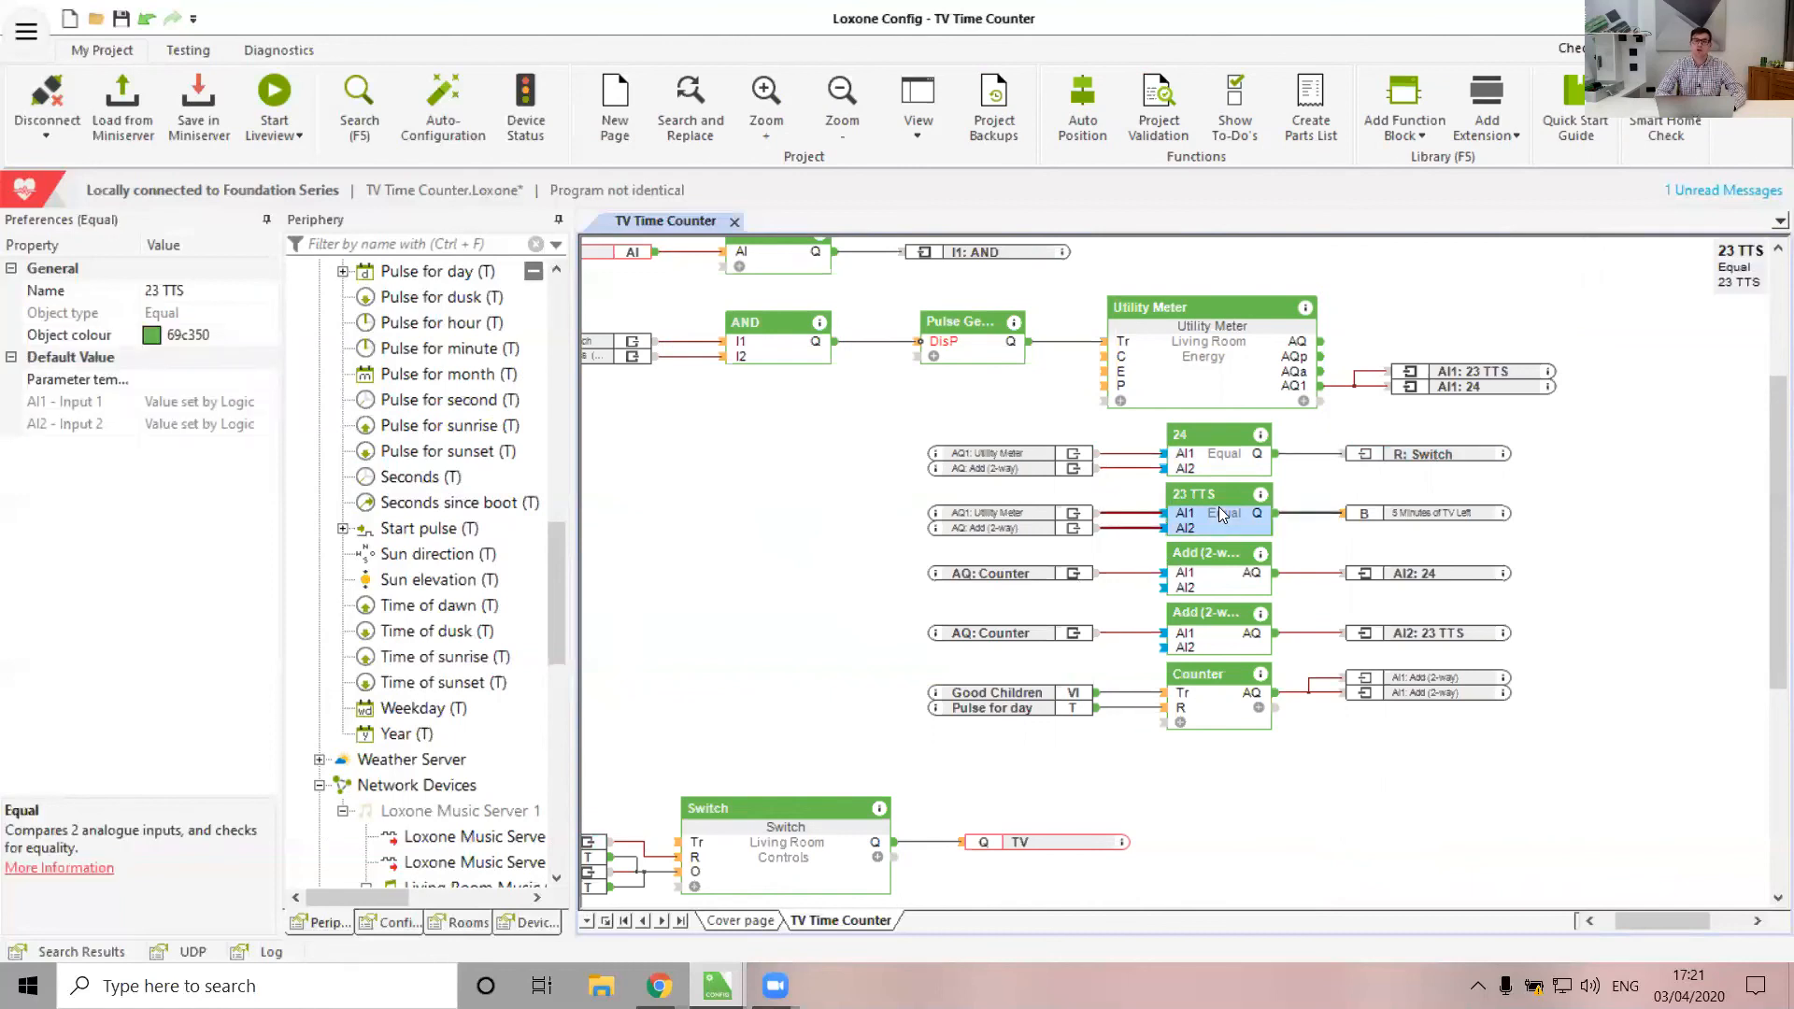
{"action": "left_click", "coordinate": [1430, 515]}
{"action": "left_click", "coordinate": [722, 657]}
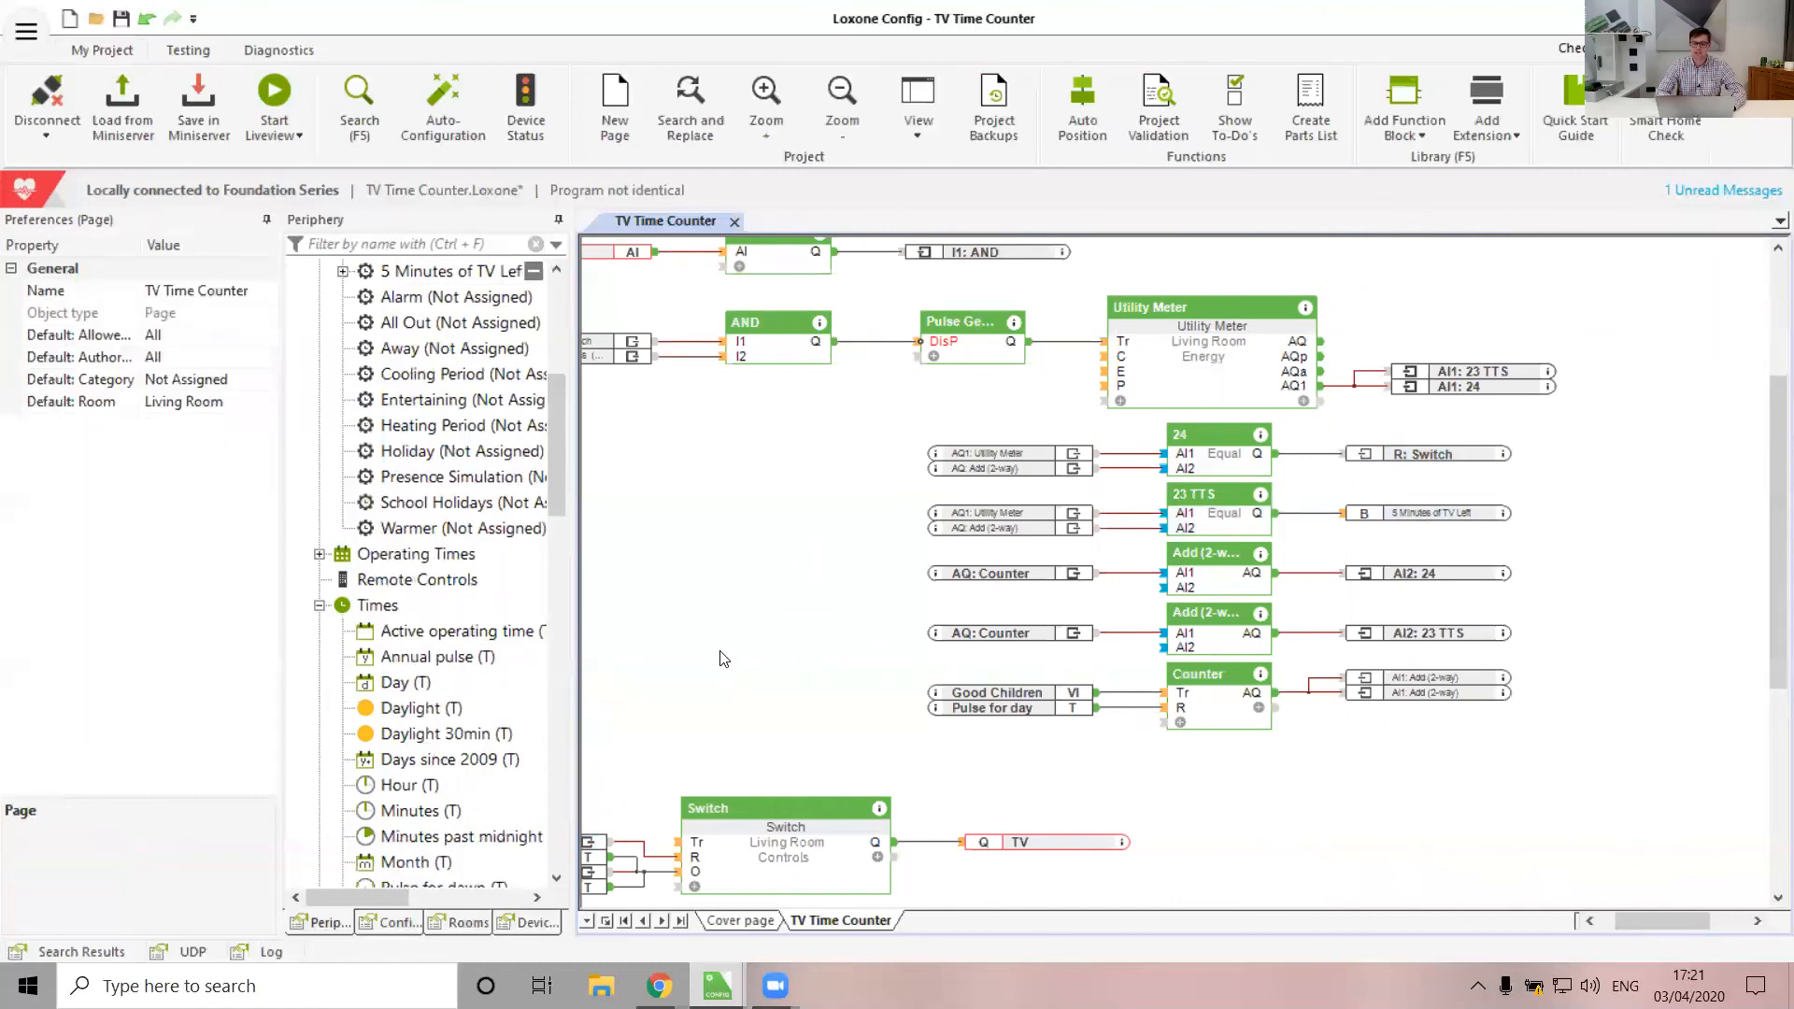
{"action": "scroll", "coordinate": [721, 656], "scroll_direction": "down", "scroll_amount": 3}
{"action": "scroll", "coordinate": [721, 657], "scroll_direction": "left", "scroll_amount": 3}
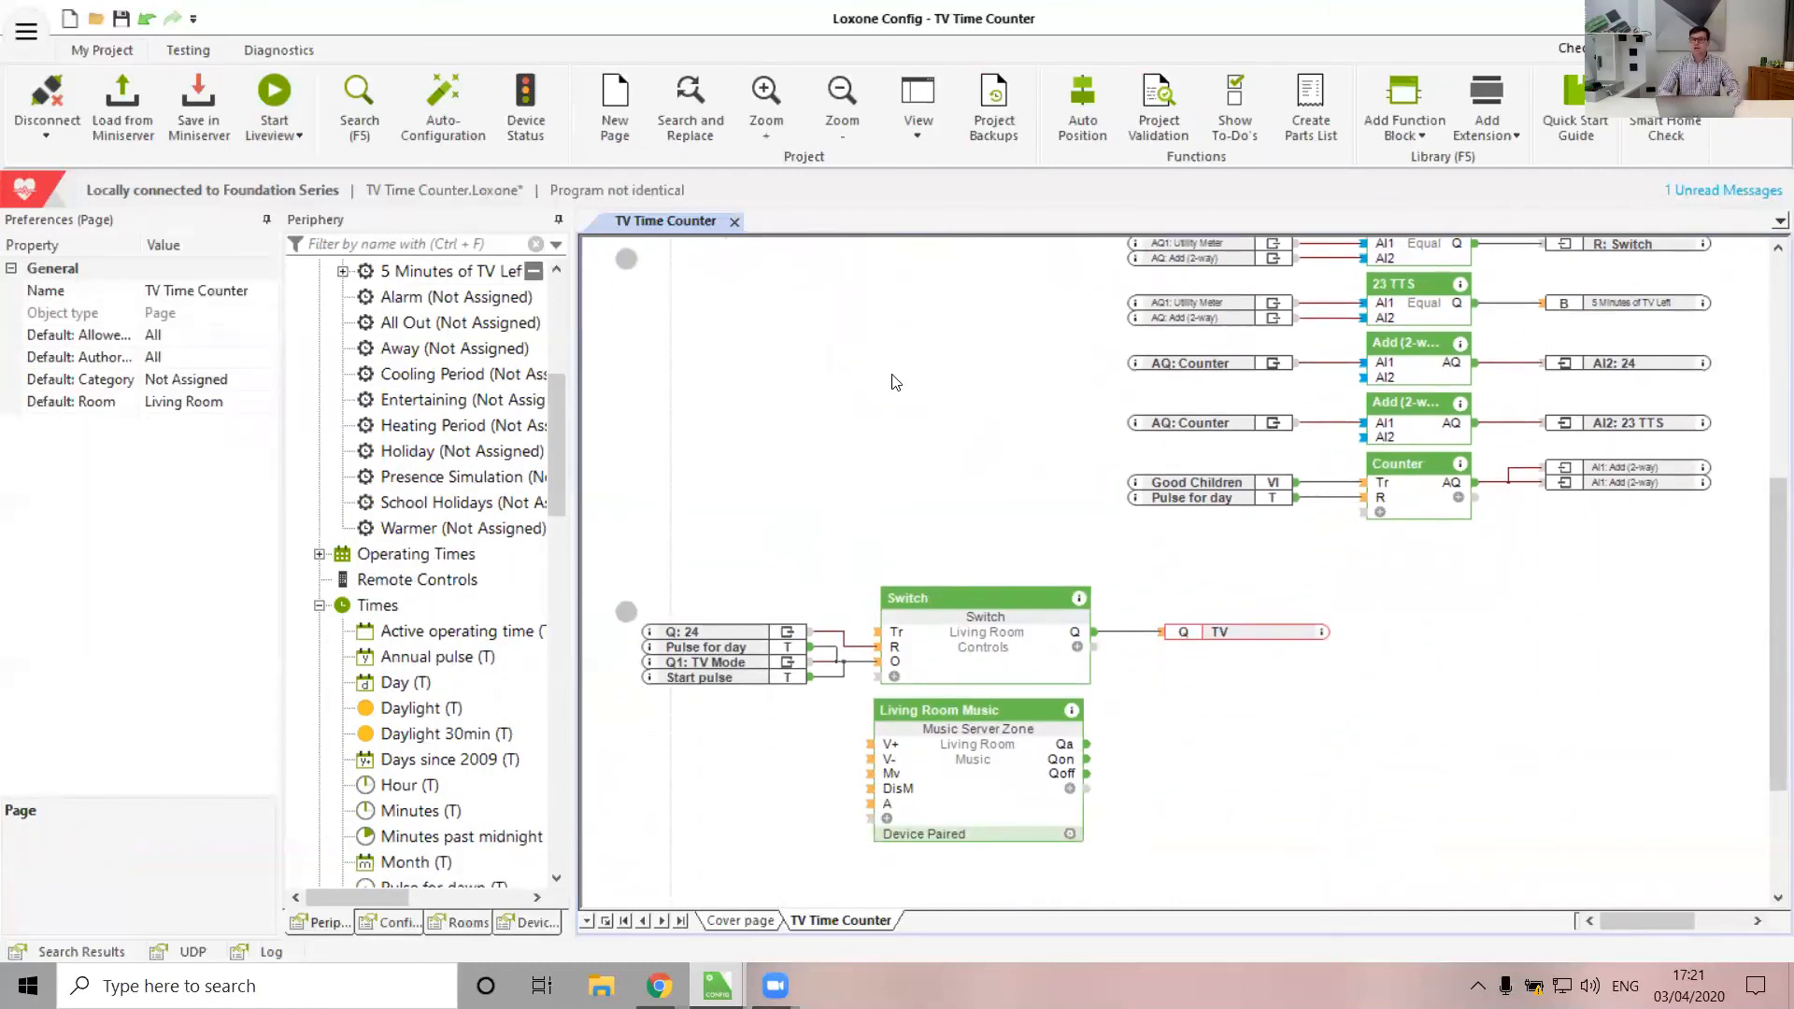
Disconnect, then attempt to connect the Who Wins project to the Miniserver; dismiss the failed login
{"action": "left_click", "coordinate": [43, 97]}
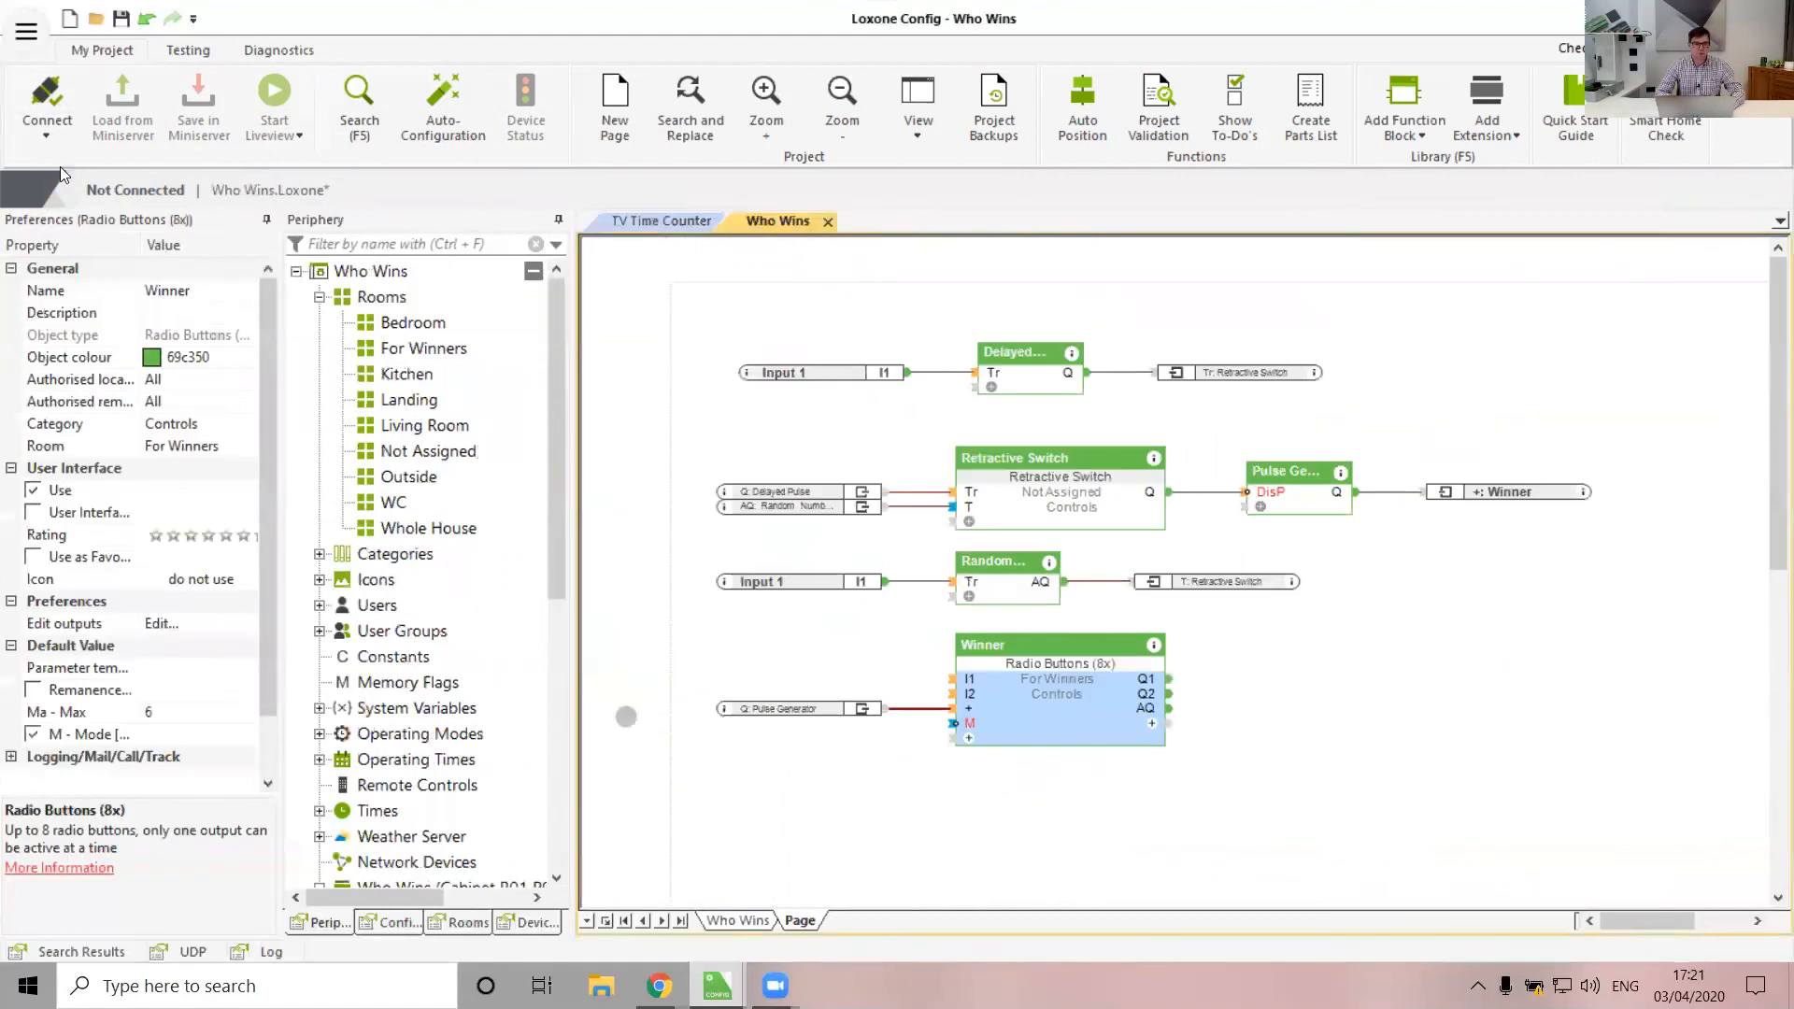
{"action": "left_click", "coordinate": [22, 89]}
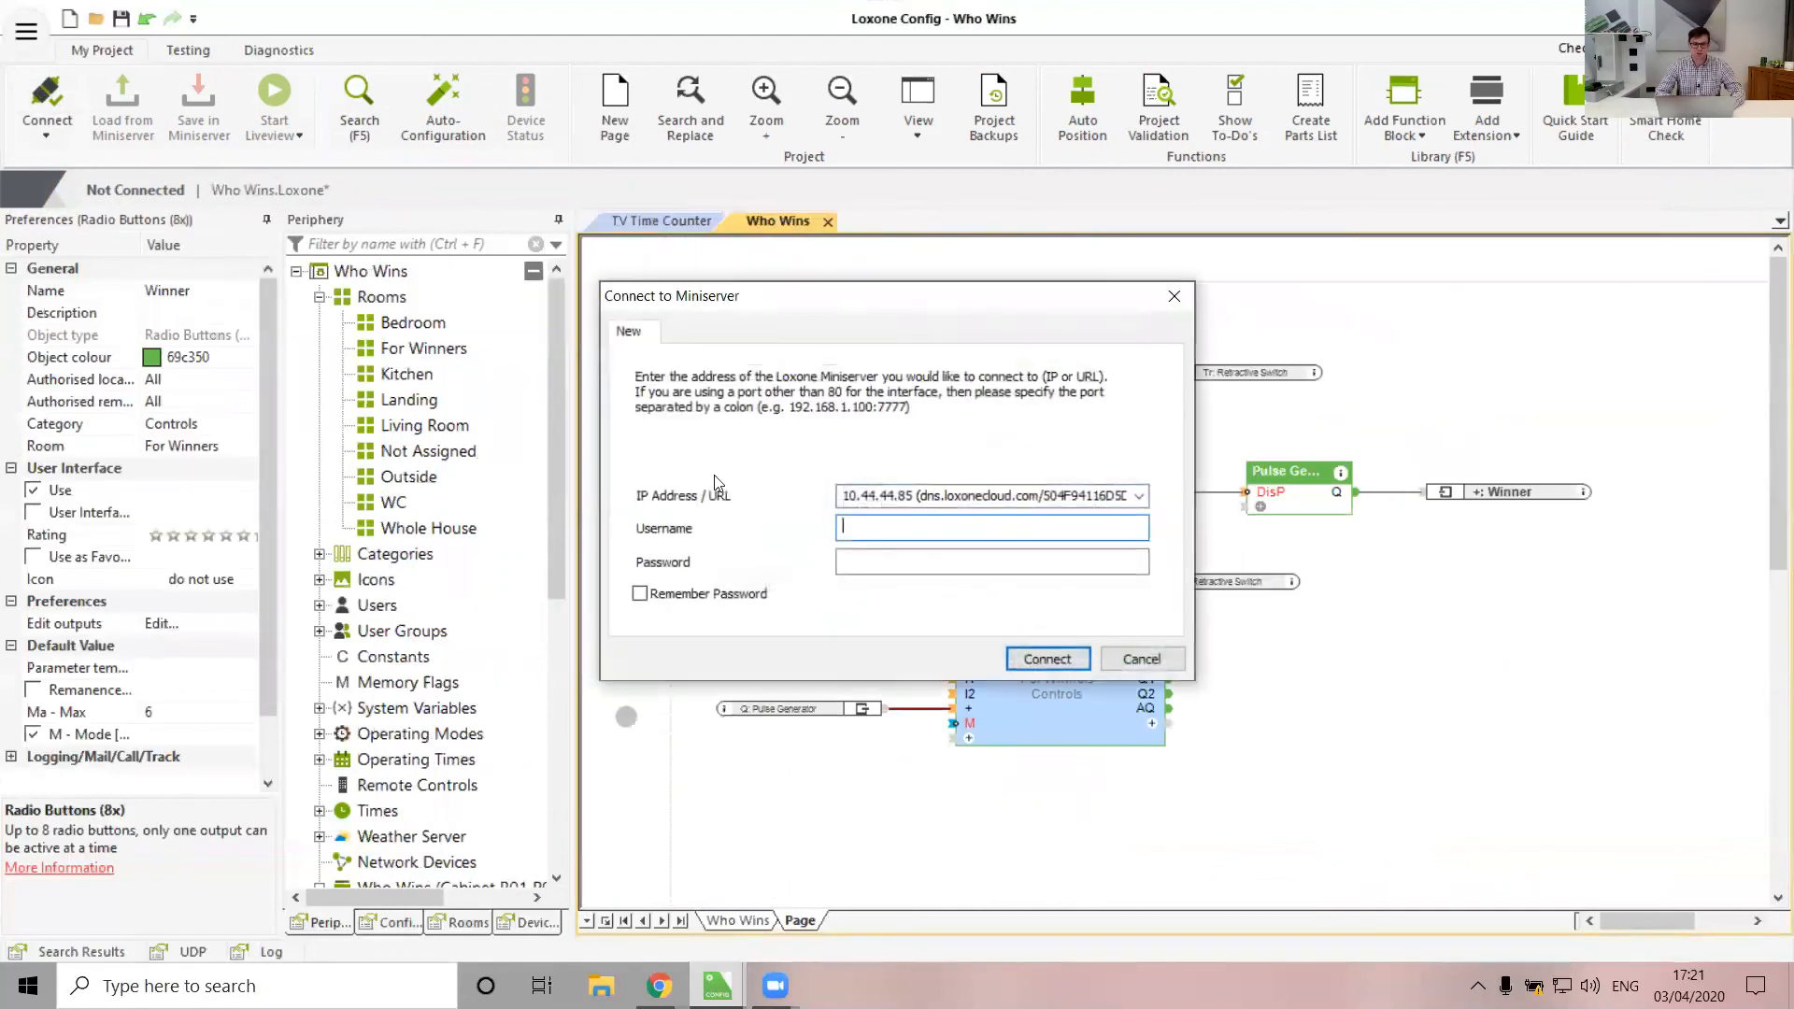
{"action": "type", "text": "admin"}
{"action": "key", "text": "Return"}
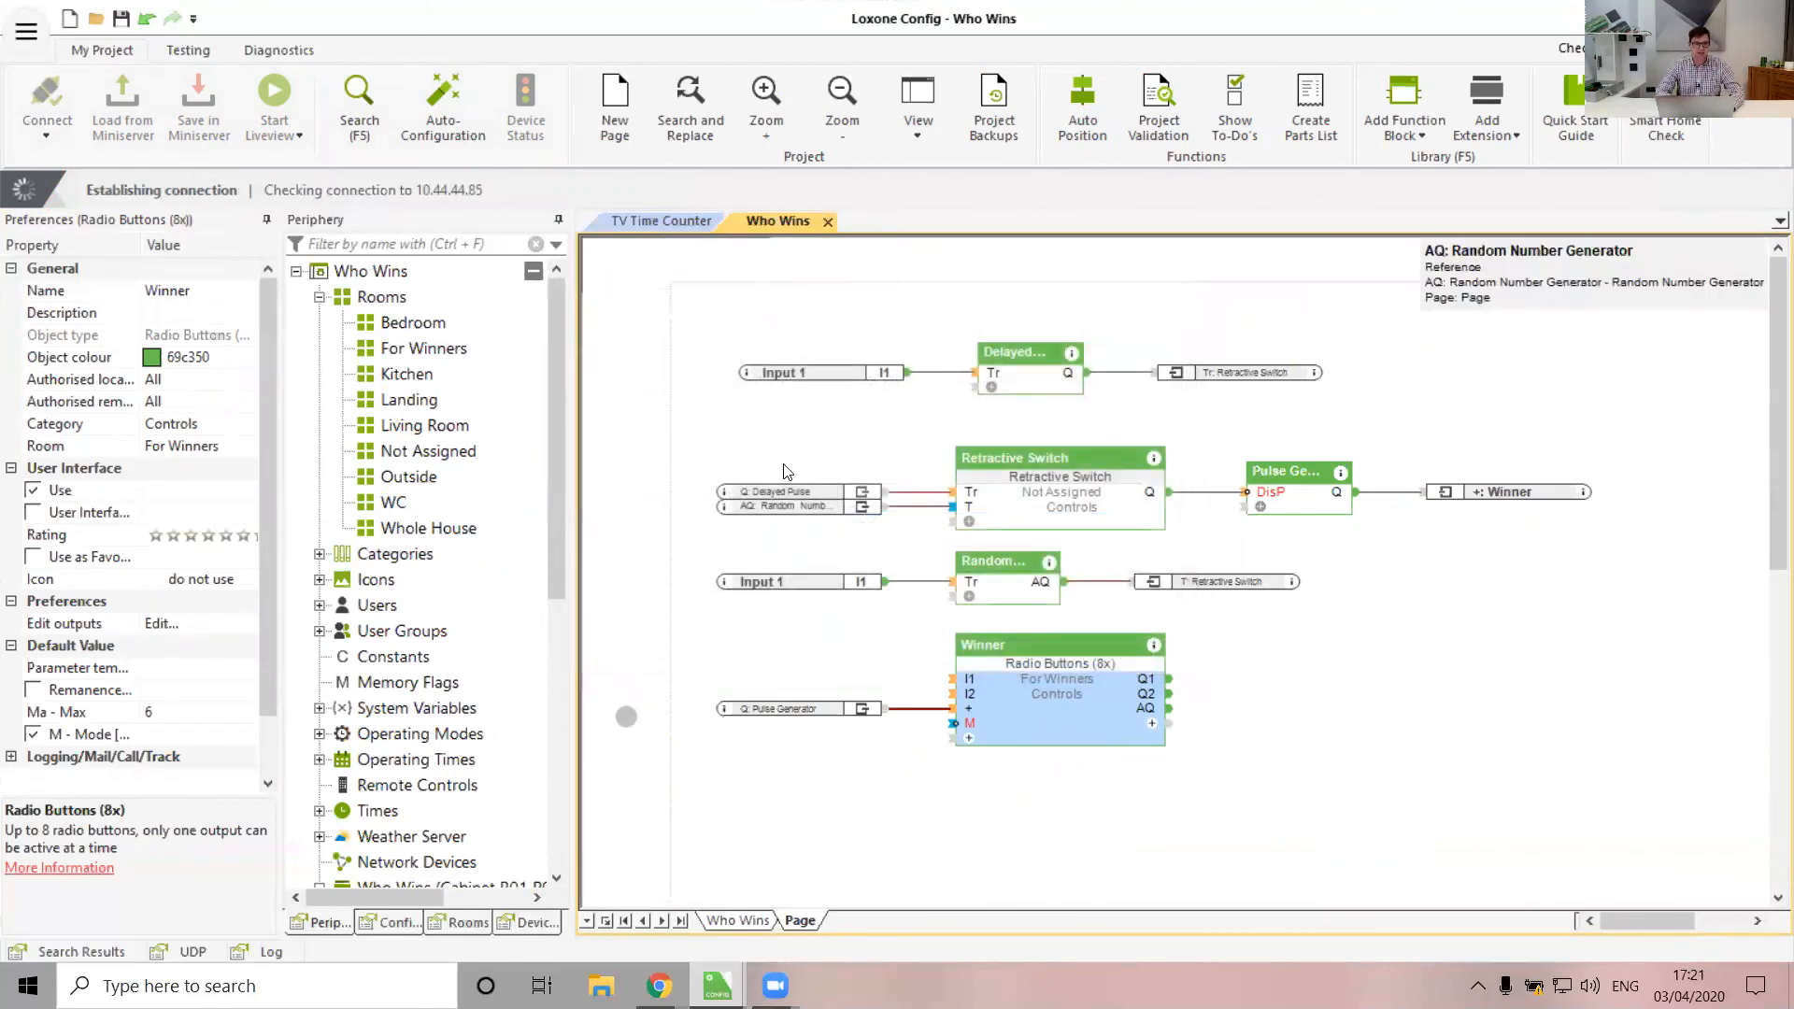
{"action": "left_click", "coordinate": [1079, 535]}
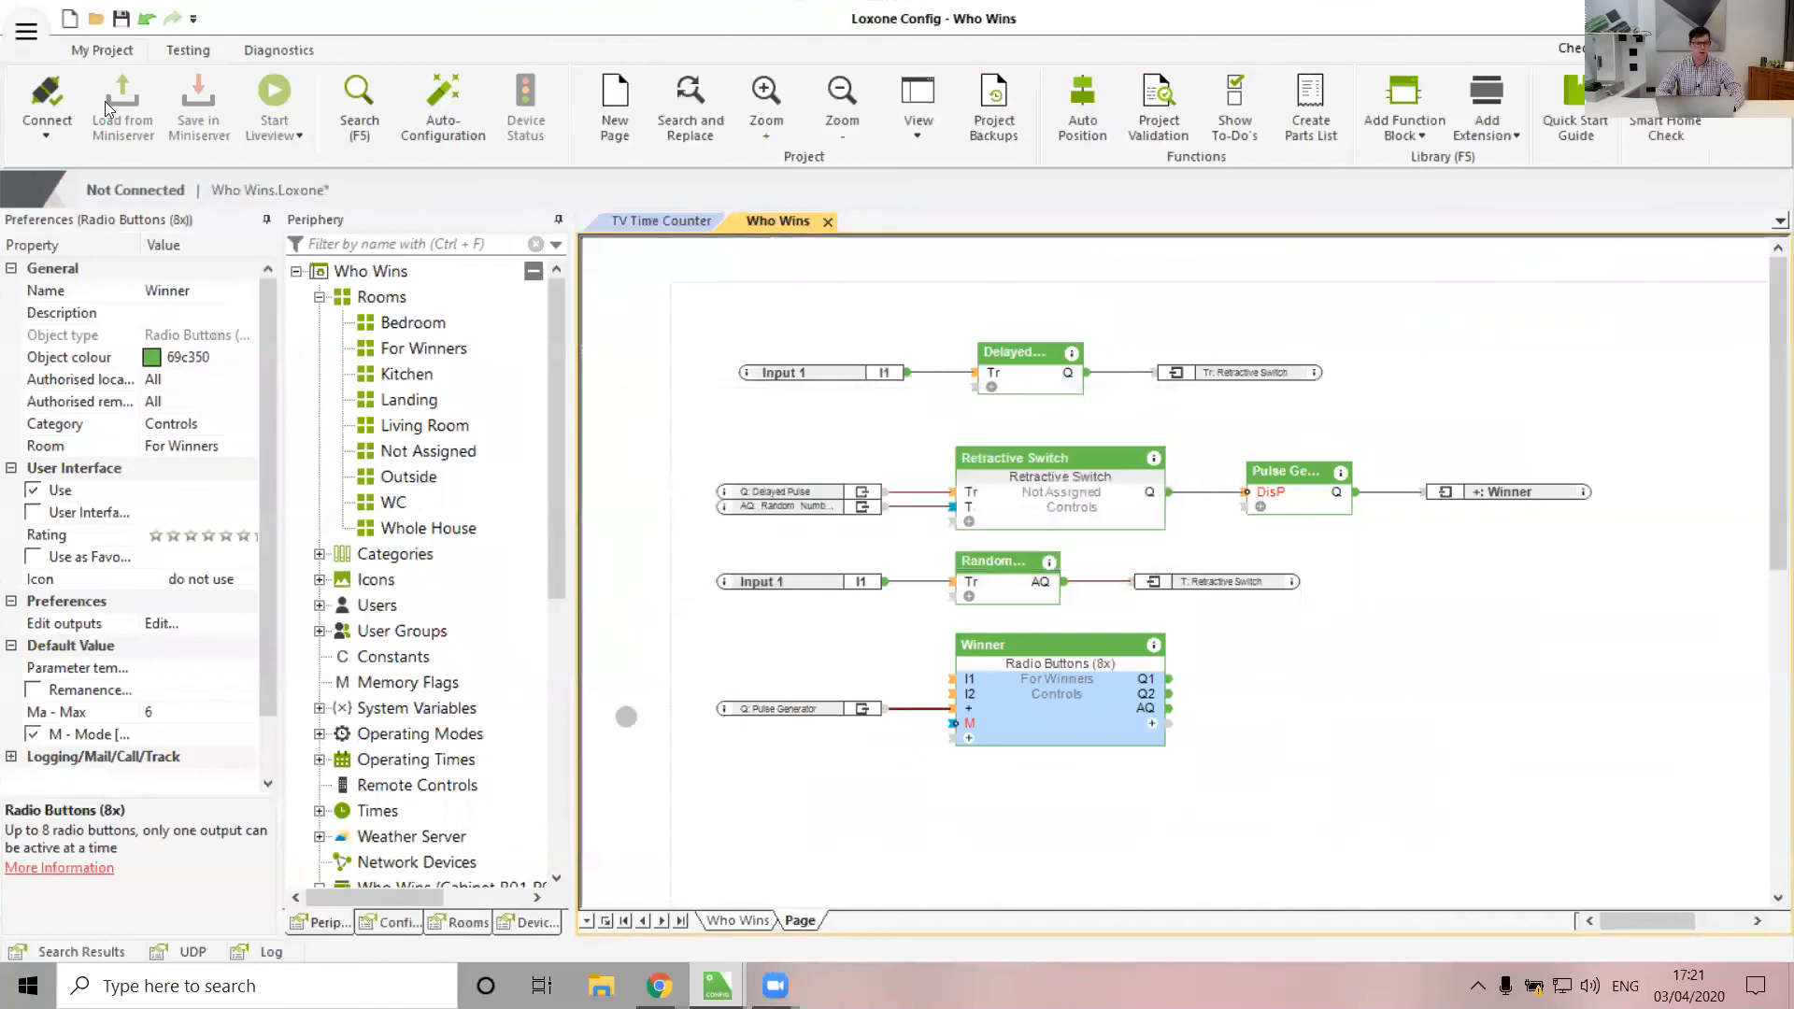
Log in to the Miniserver with the username and password, then save the Who Wins program to it
{"action": "type", "text": "admin"}
{"action": "key", "text": "Tab"}
{"action": "type", "text": "admin"}
{"action": "key", "text": "Return"}
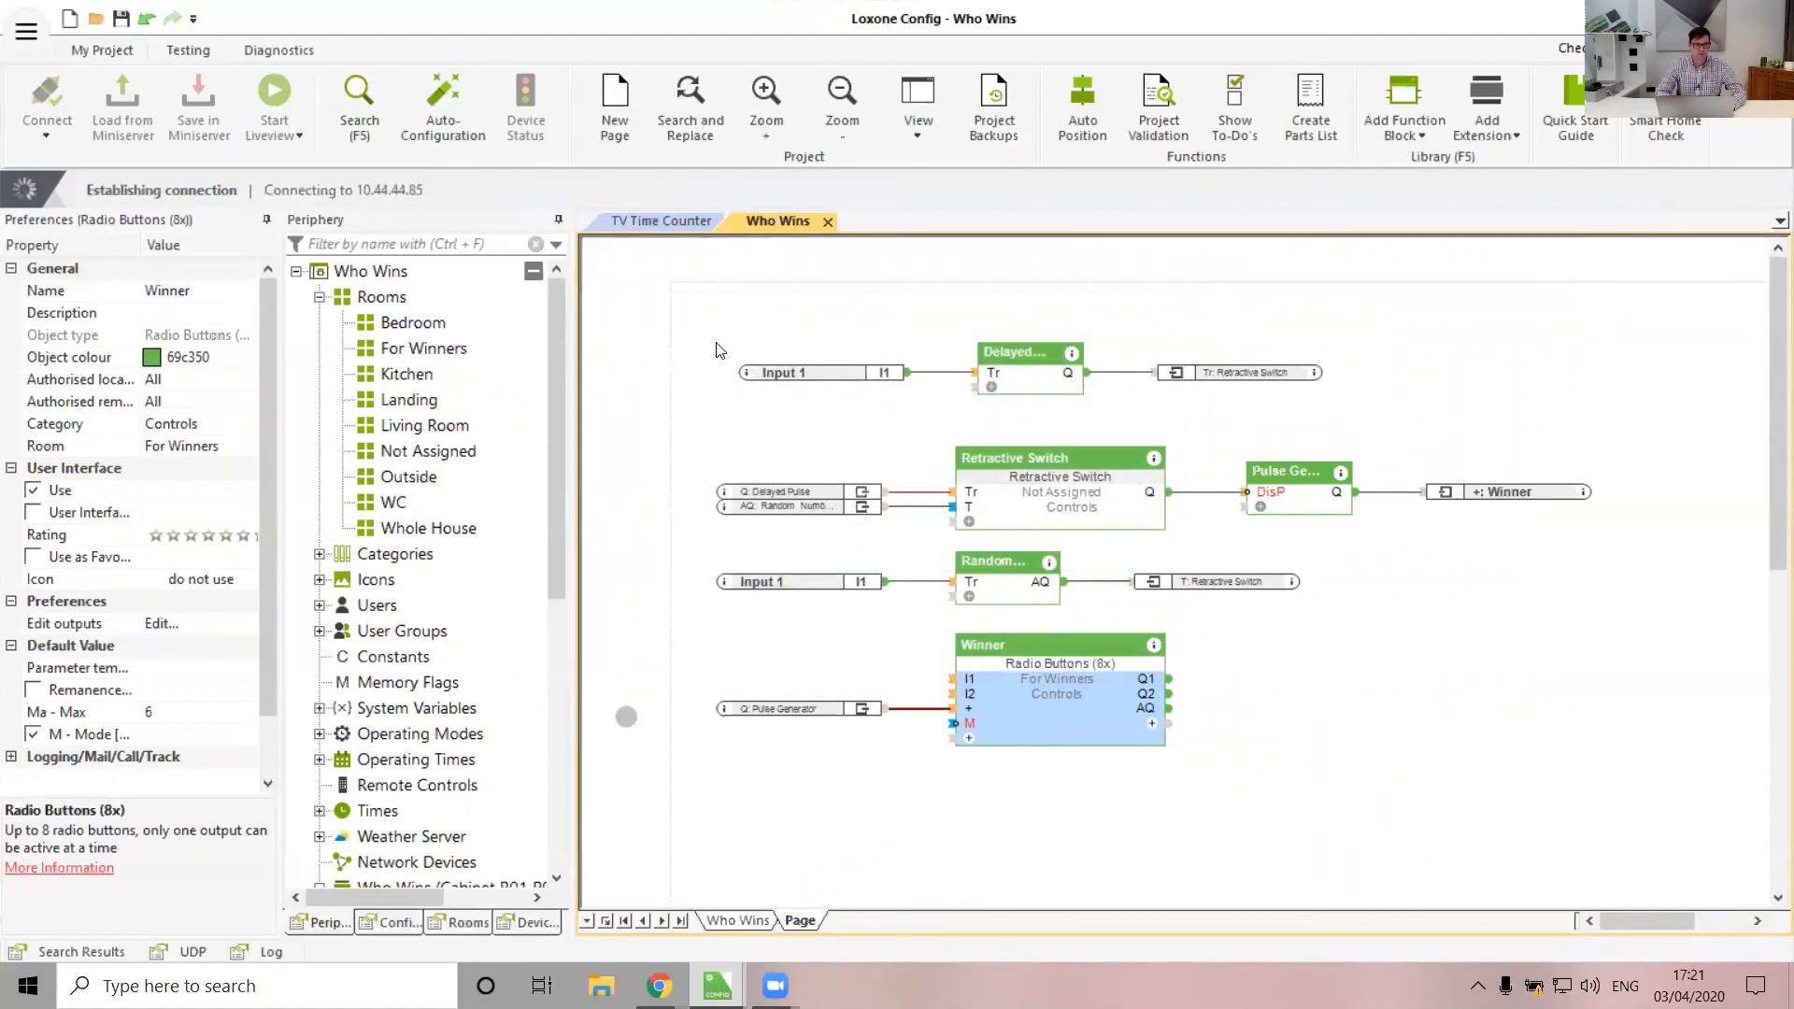
{"action": "left_click", "coordinate": [199, 112]}
{"action": "left_click", "coordinate": [1320, 448]}
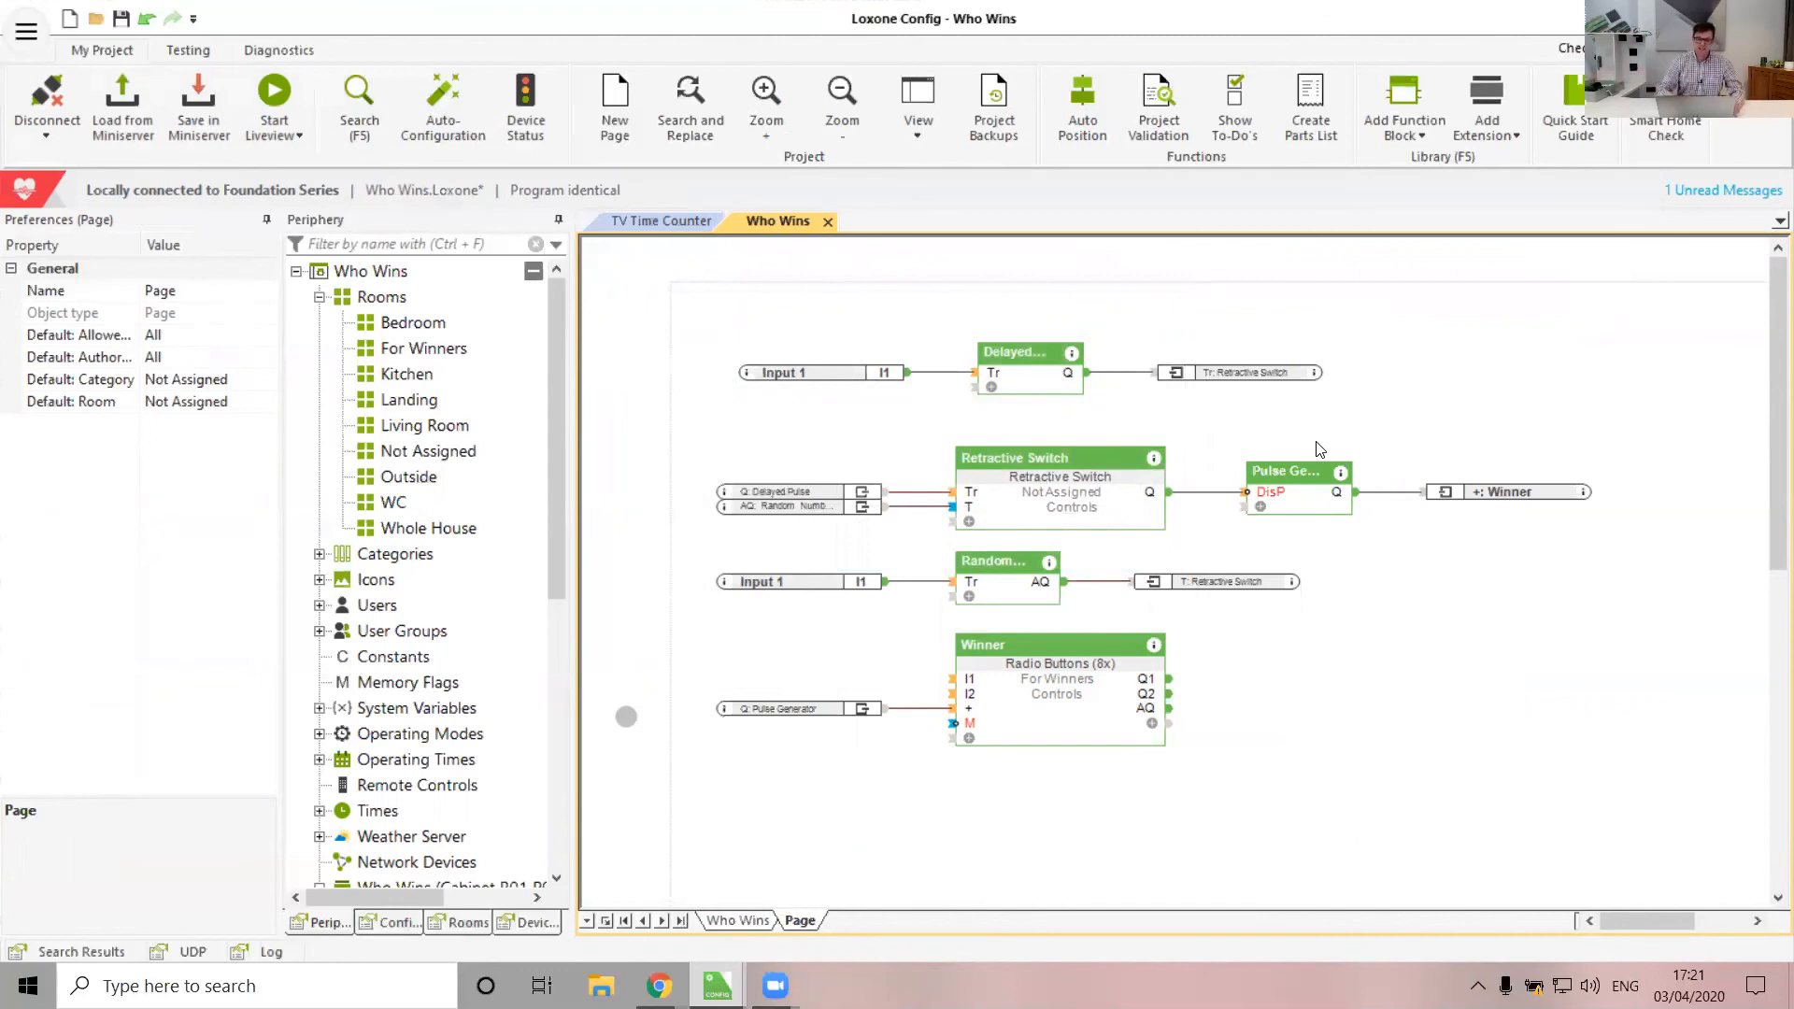
{"action": "left_click", "coordinate": [1015, 598]}
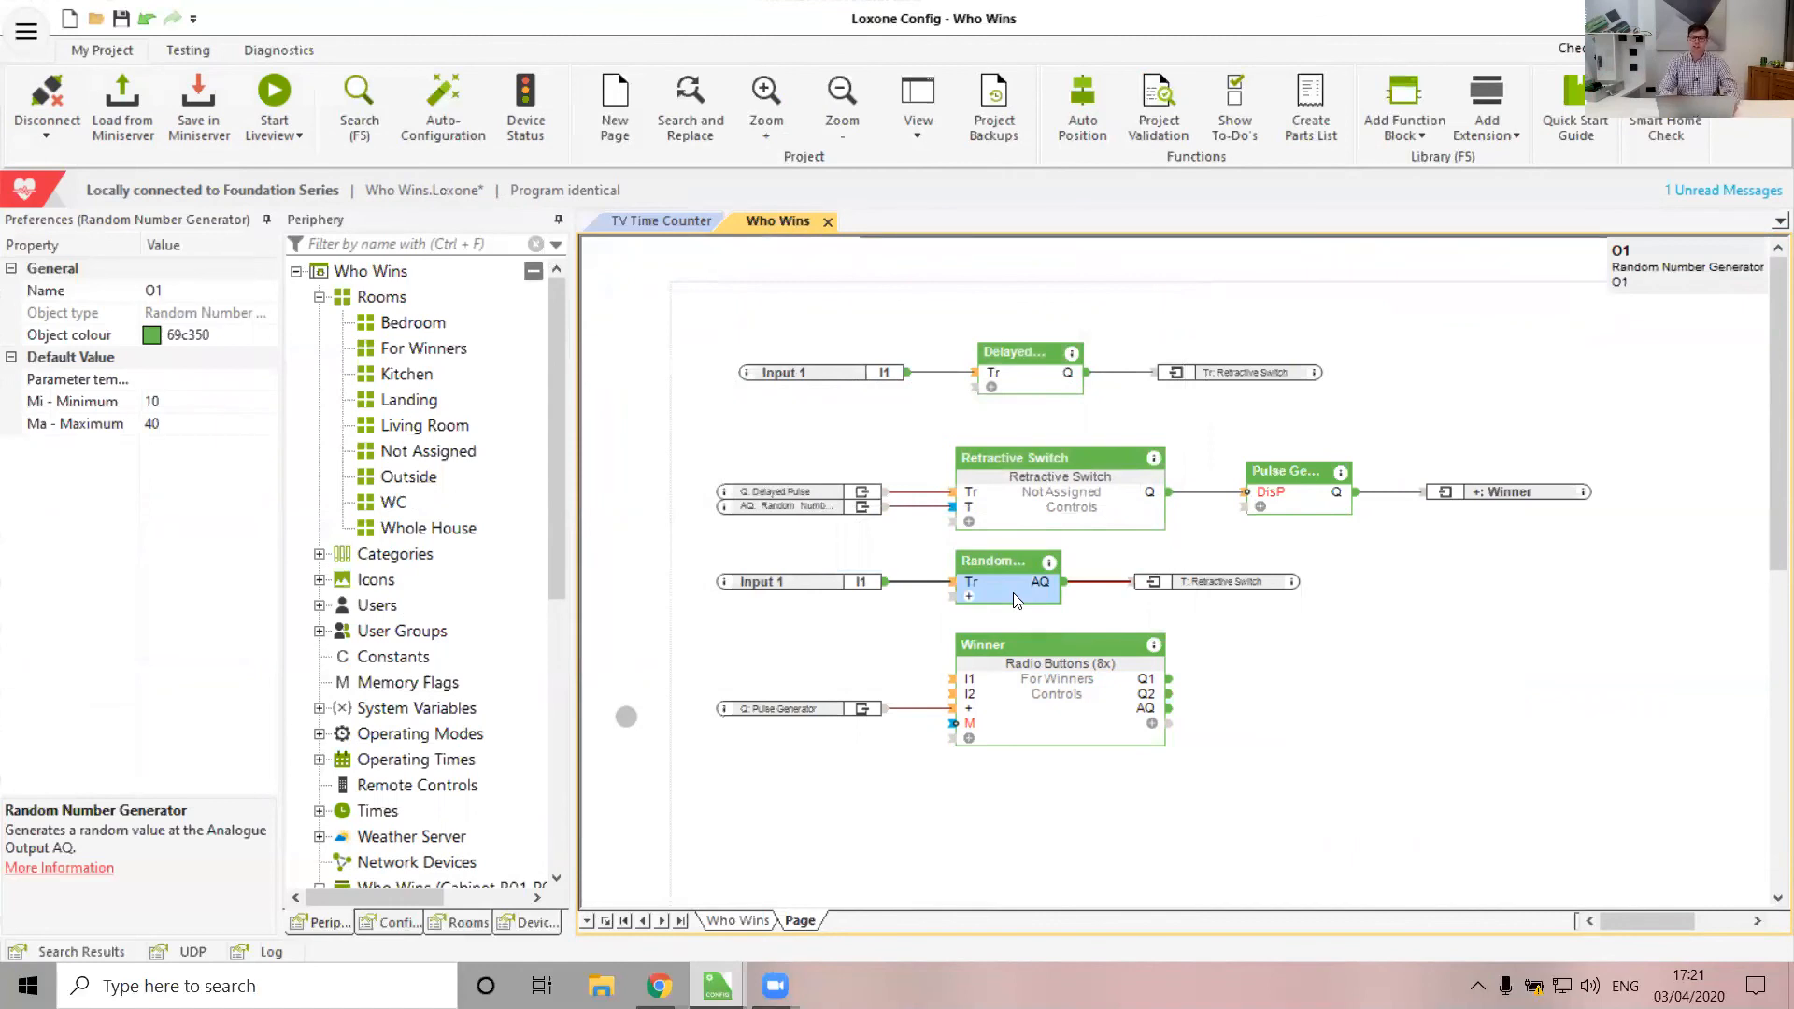
{"action": "mouse_move", "coordinate": [972, 512]}
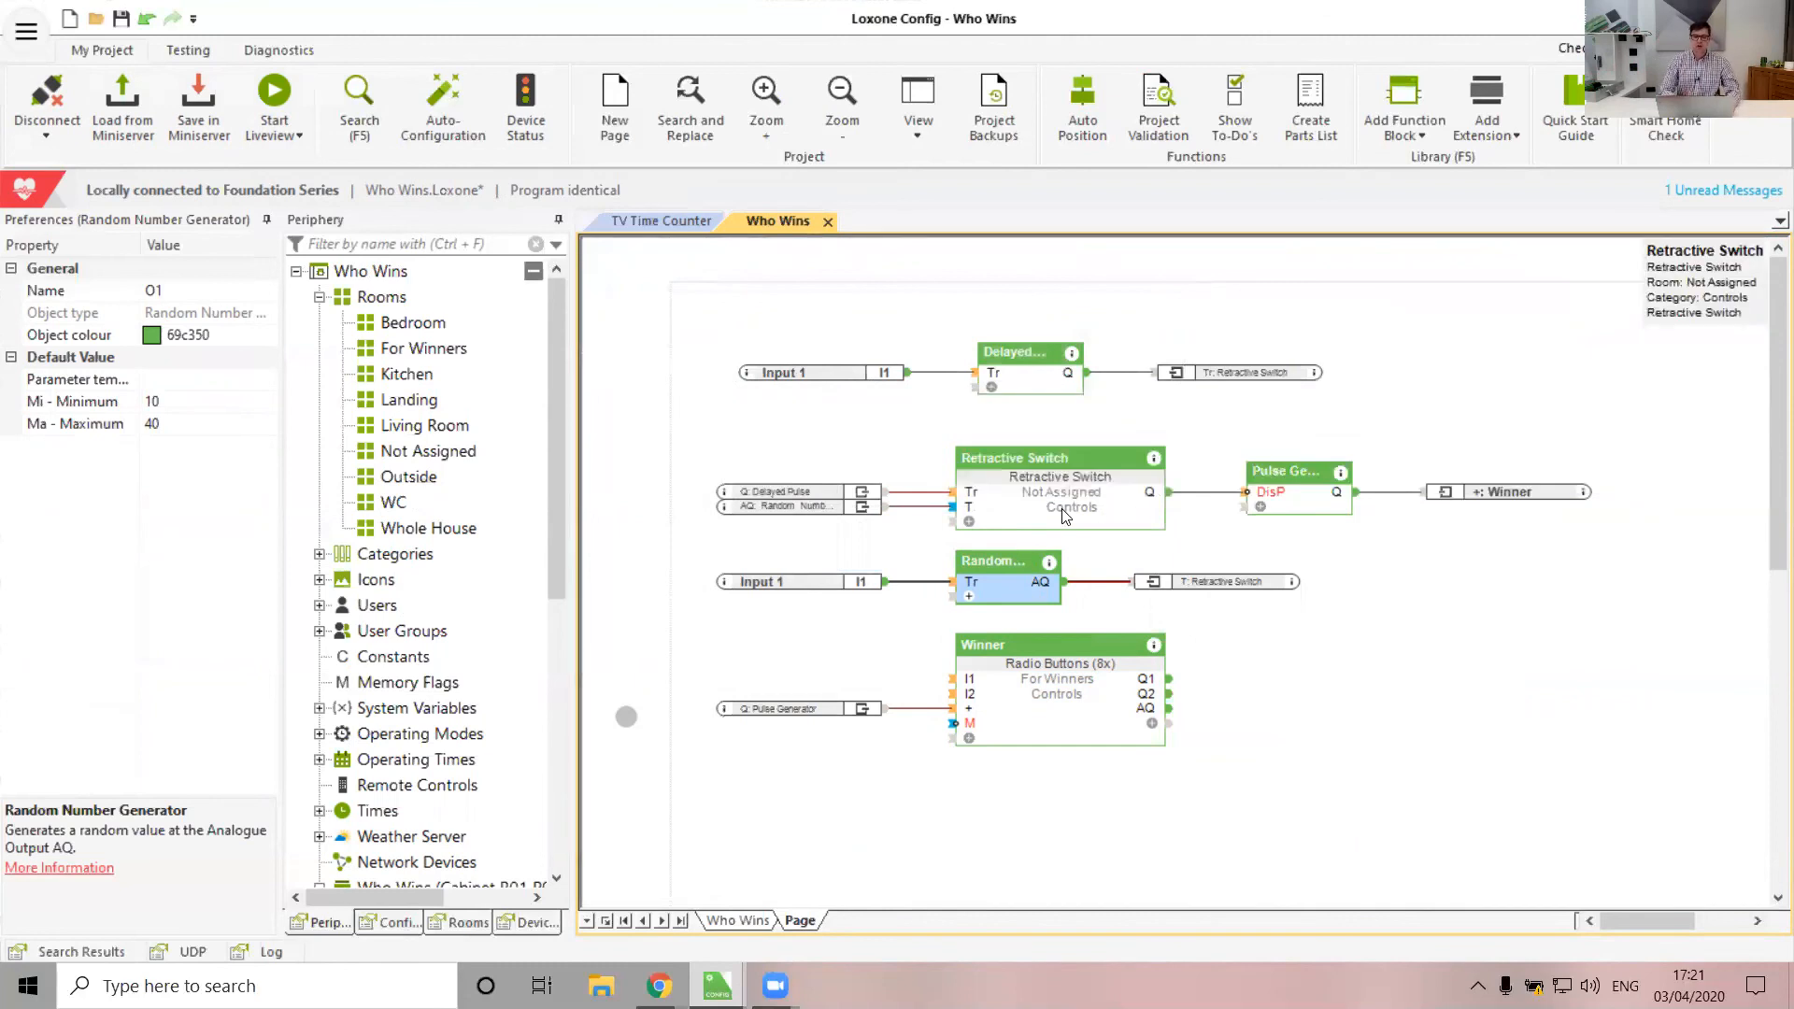
{"action": "left_click", "coordinate": [811, 493]}
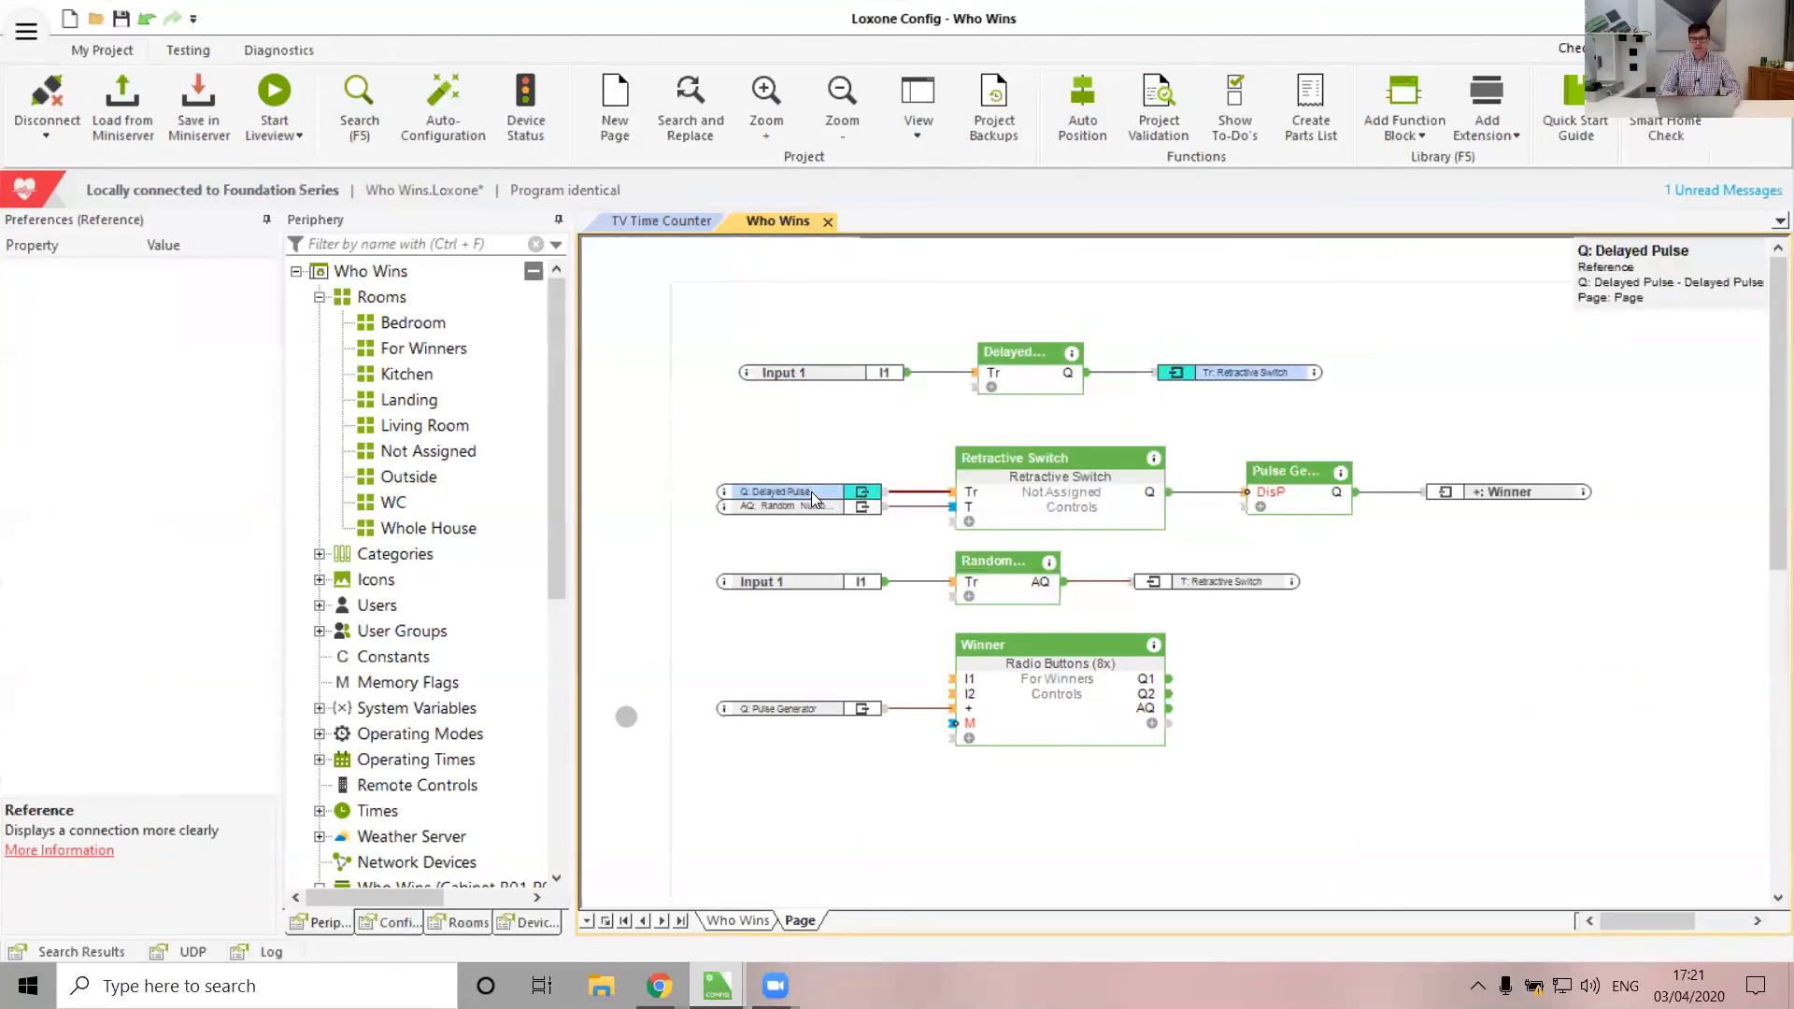
{"action": "left_click", "coordinate": [1299, 499]}
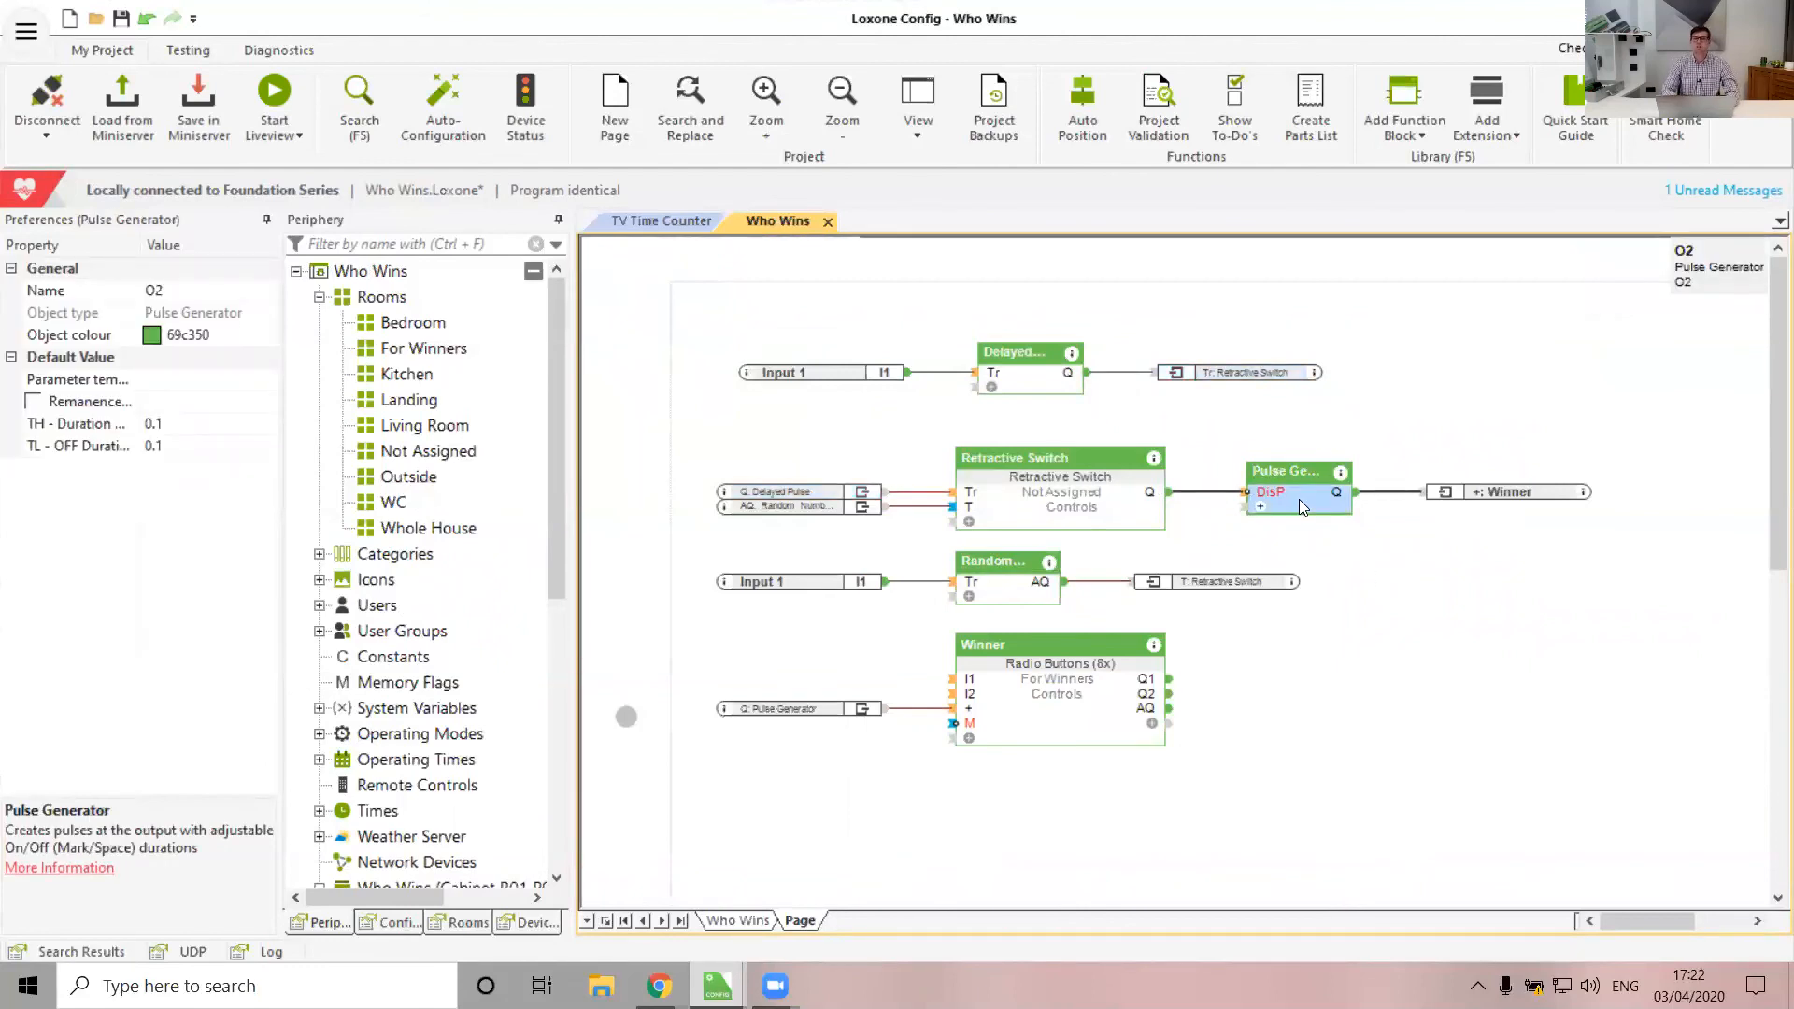
{"action": "left_click", "coordinate": [1066, 722]}
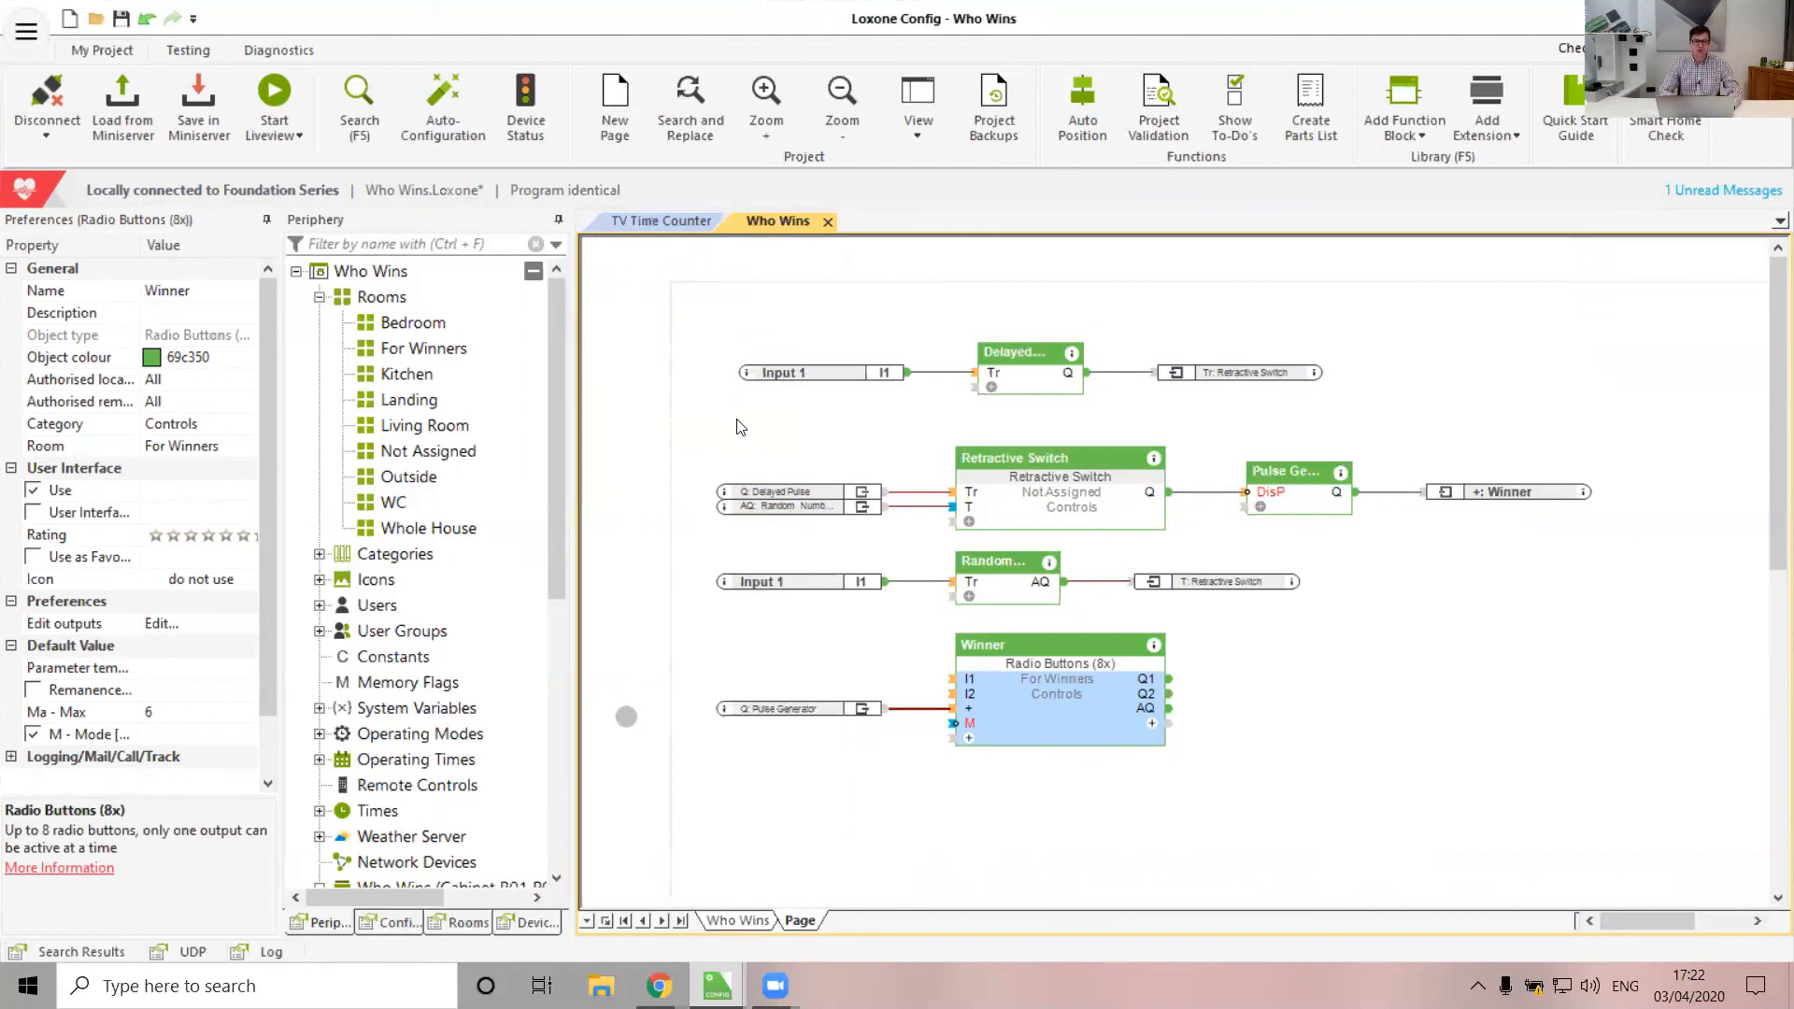
Sign in to the Loxone Web Interface with the username and password
{"action": "mouse_move", "coordinate": [659, 985]}
{"action": "left_click", "coordinate": [577, 844]}
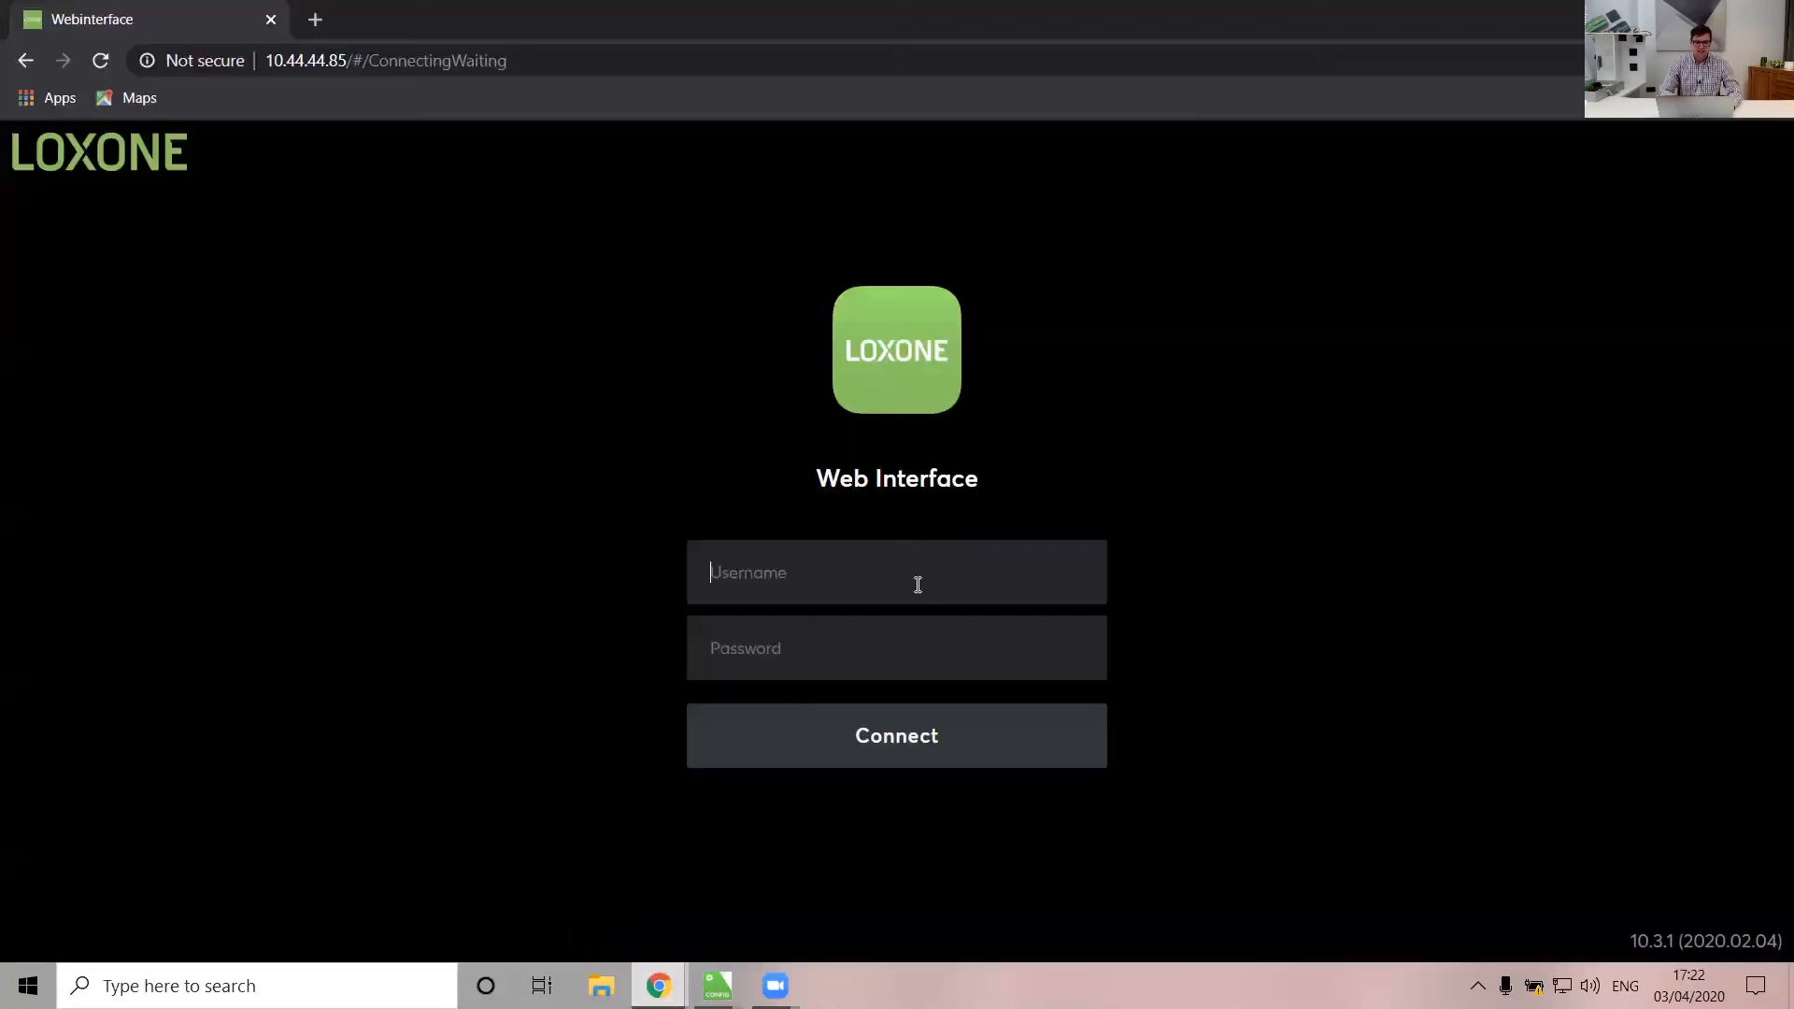
{"action": "type", "text": "admin"}
{"action": "key", "text": "Tab"}
{"action": "type", "text": "admin"}
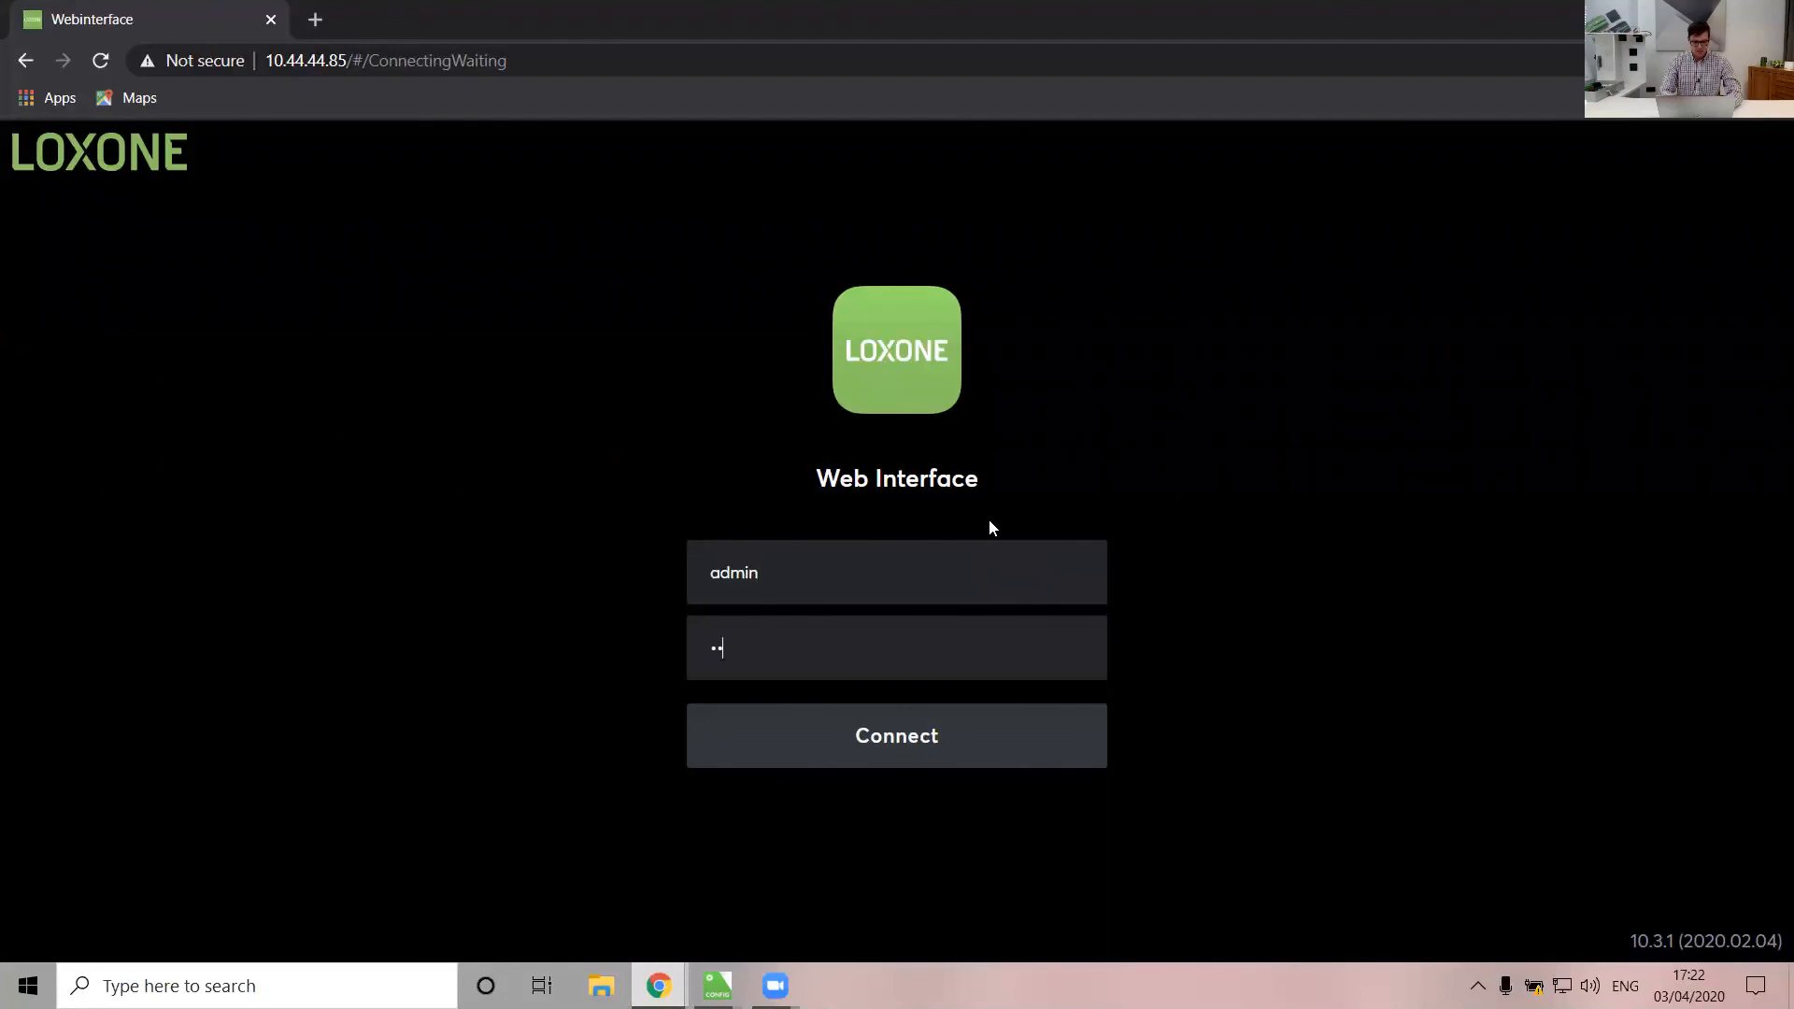
{"action": "key", "text": "Return"}
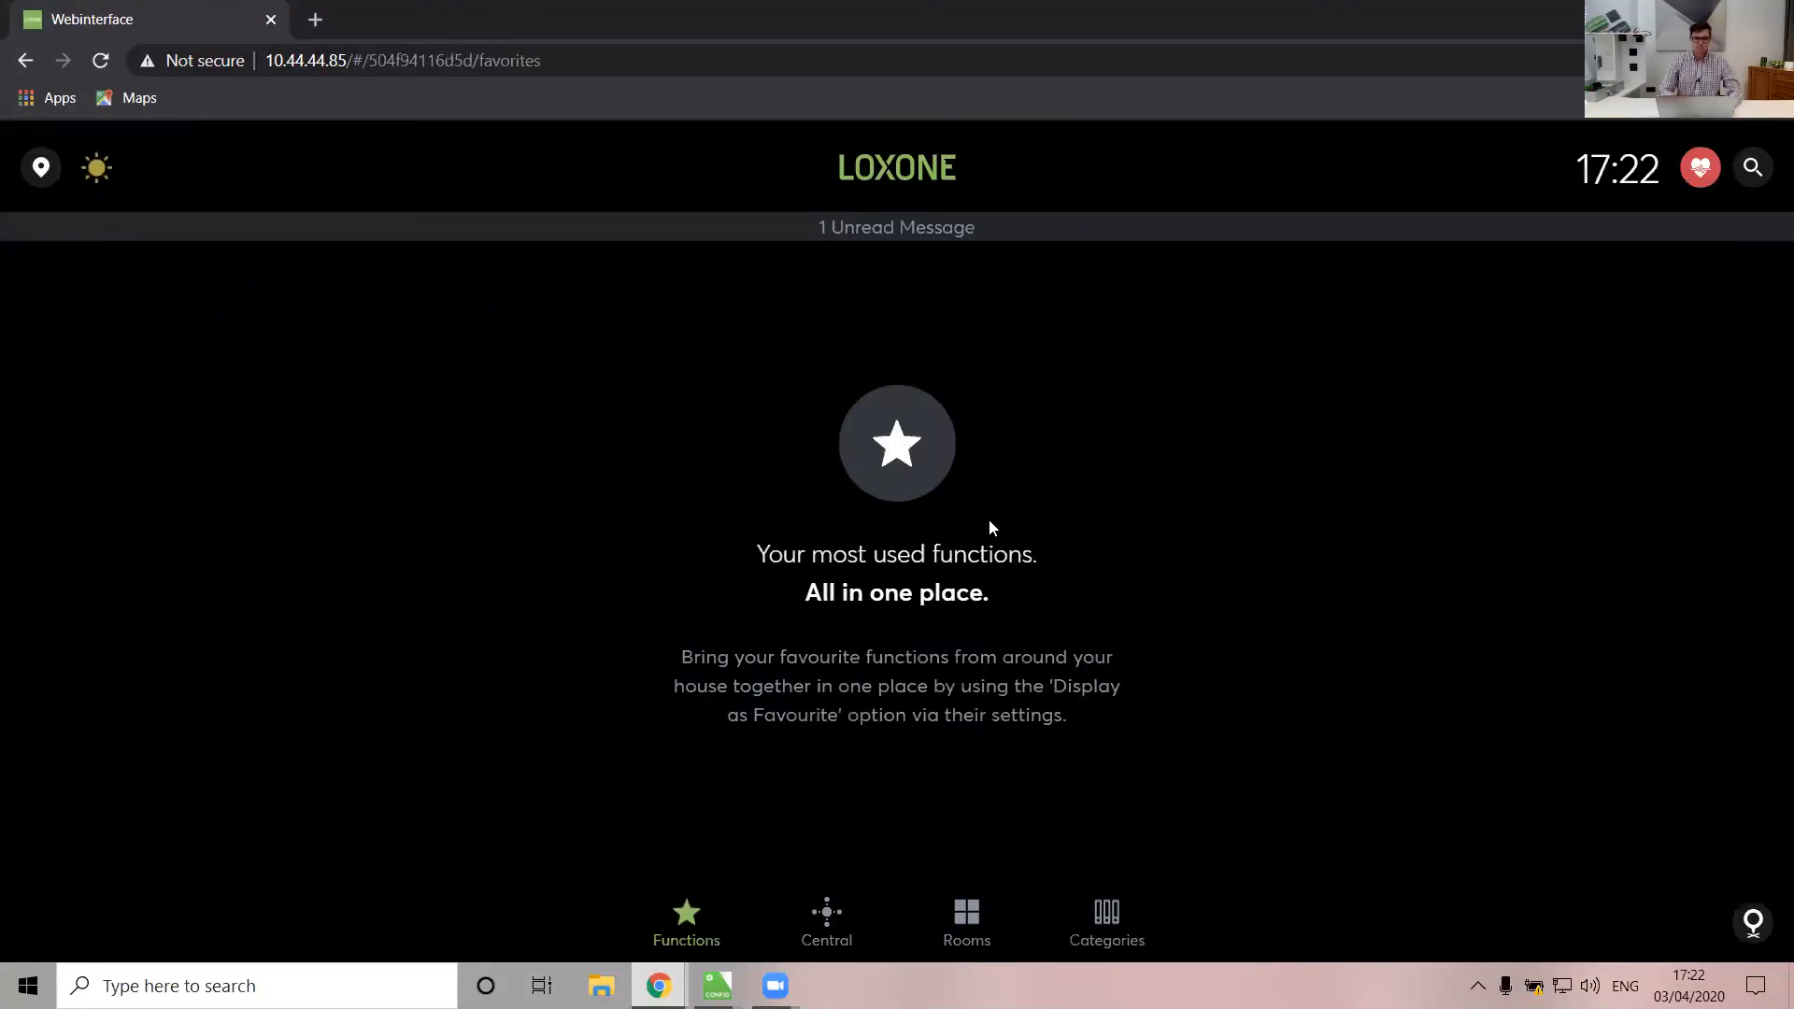
Open Rooms > For Winners > Winner to show its list of names
{"action": "left_click", "coordinate": [970, 929]}
{"action": "left_click", "coordinate": [534, 423]}
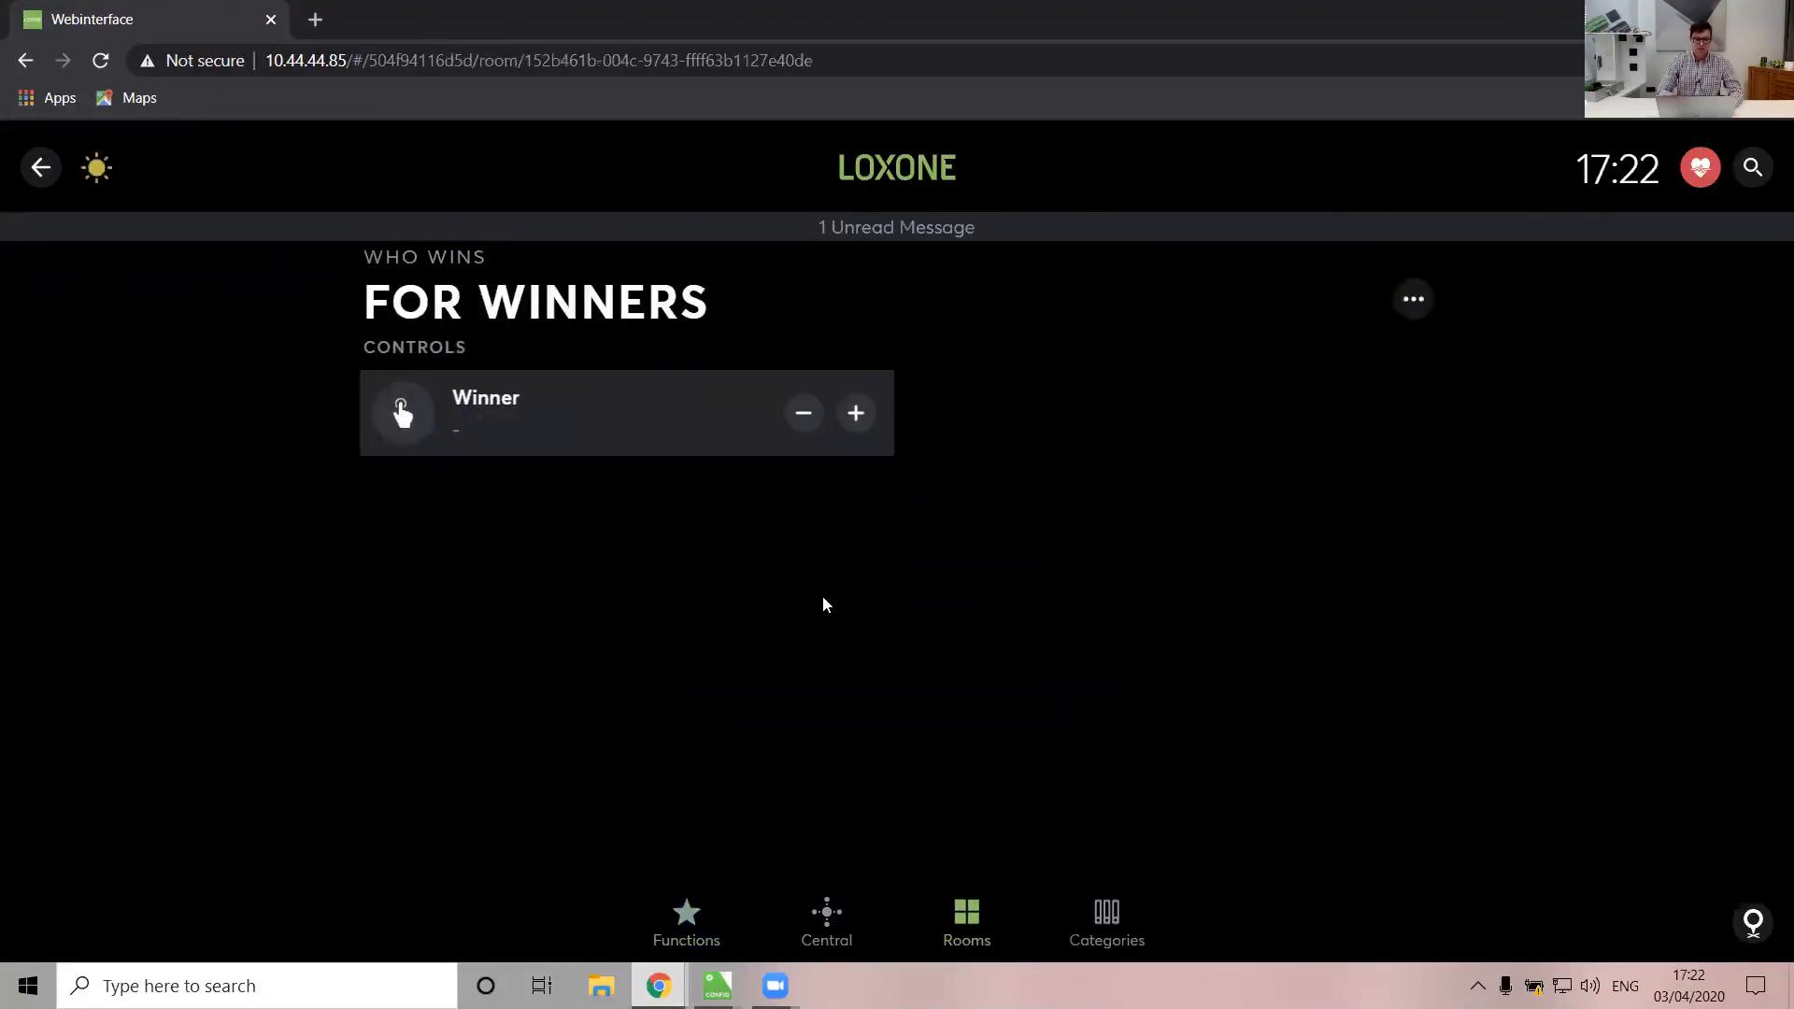
{"action": "left_click", "coordinate": [480, 428]}
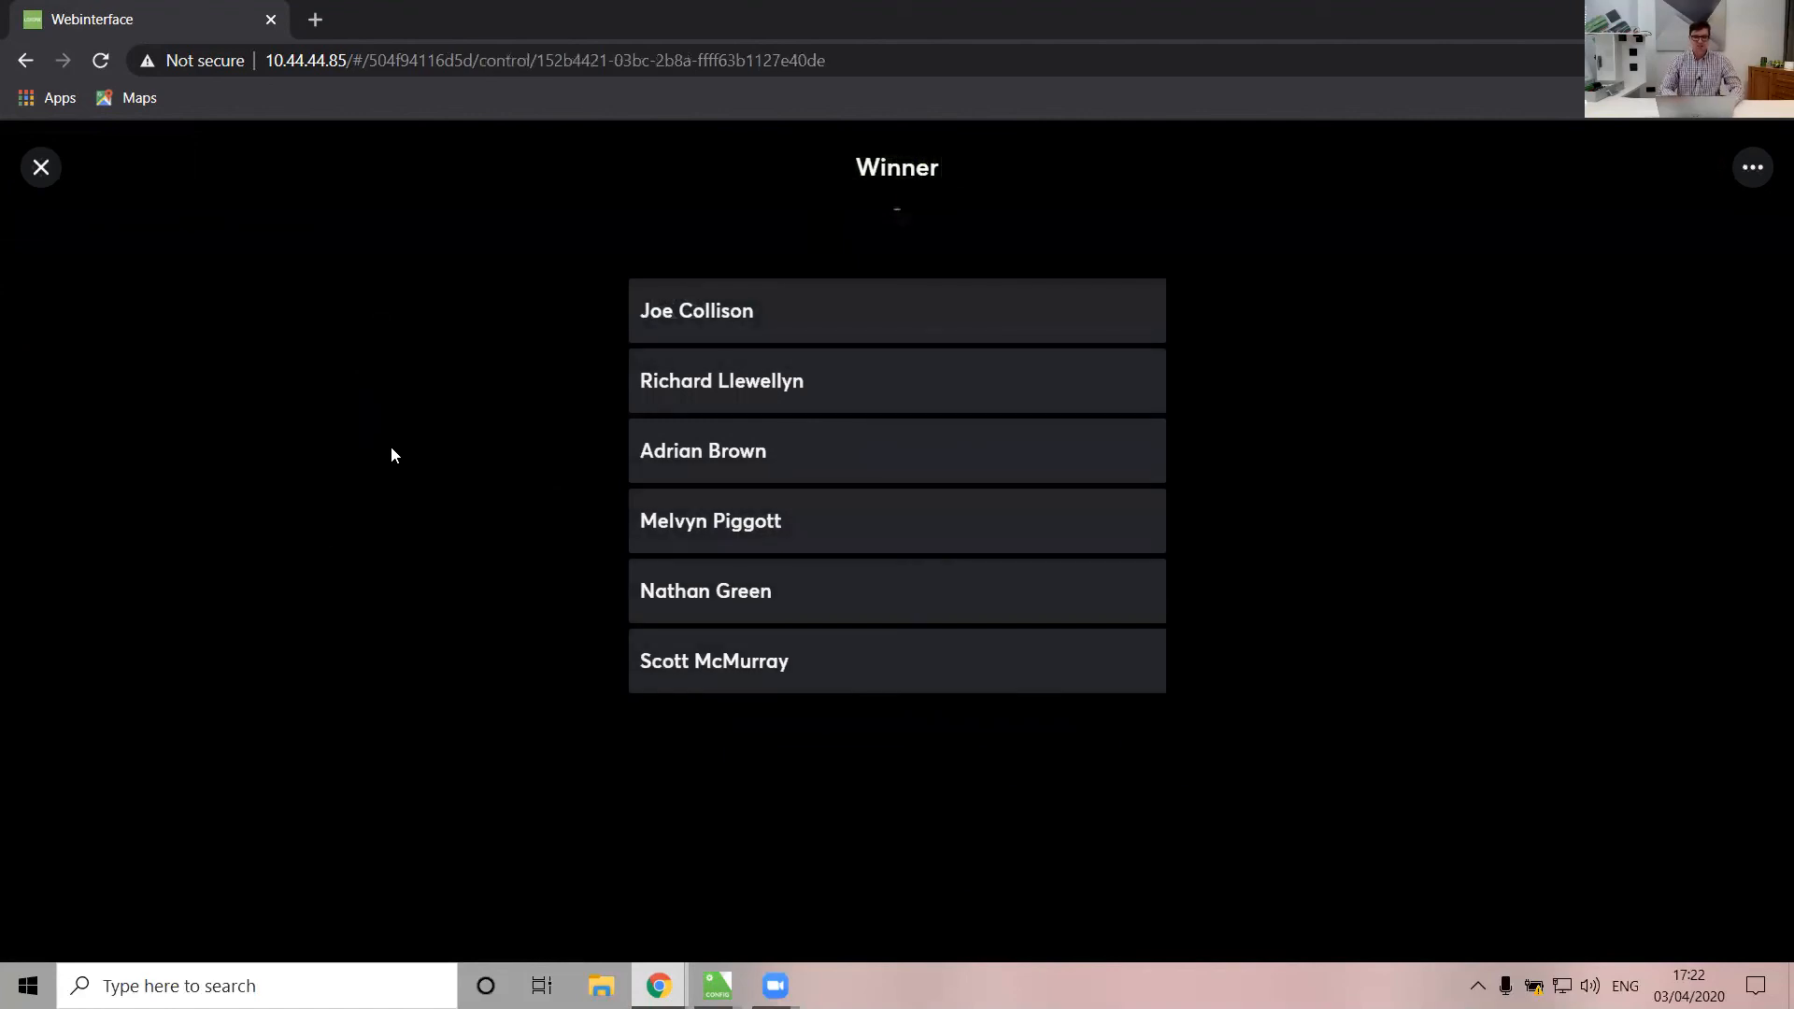